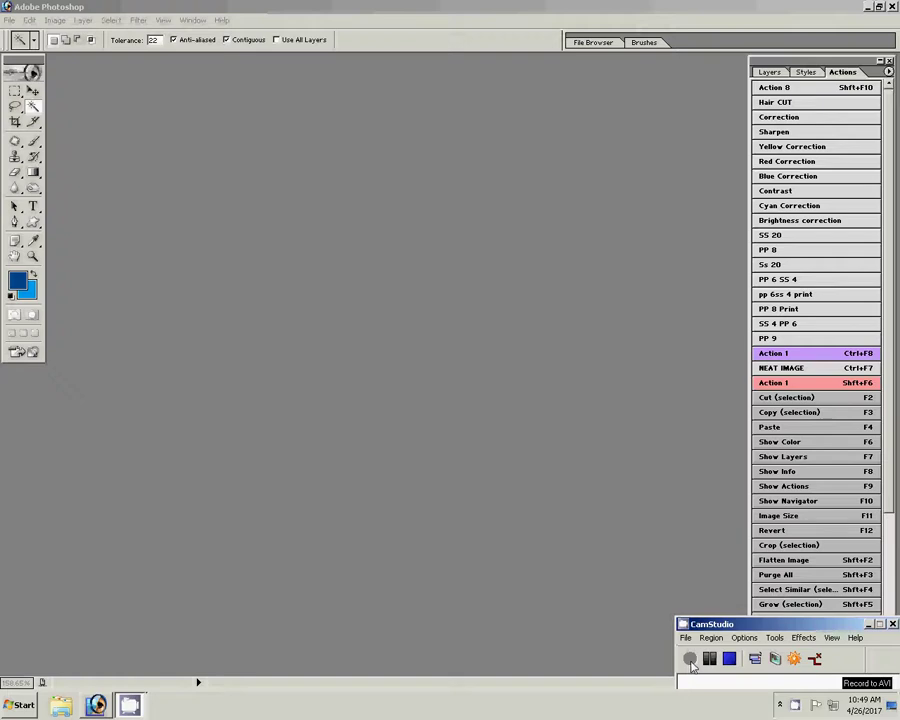
# Step: Start a TWAIN scanner import and preview the printed portrait on the scanner
pyautogui.click(690, 660)
pyautogui.click(9, 20)
pyautogui.moveTo(25, 186)
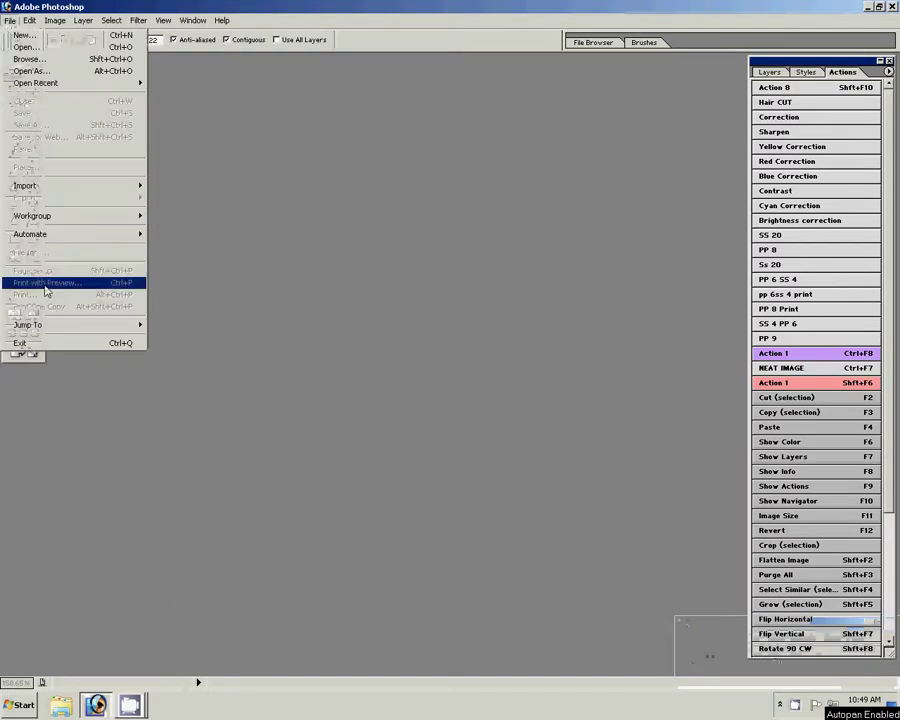
pyautogui.click(202, 224)
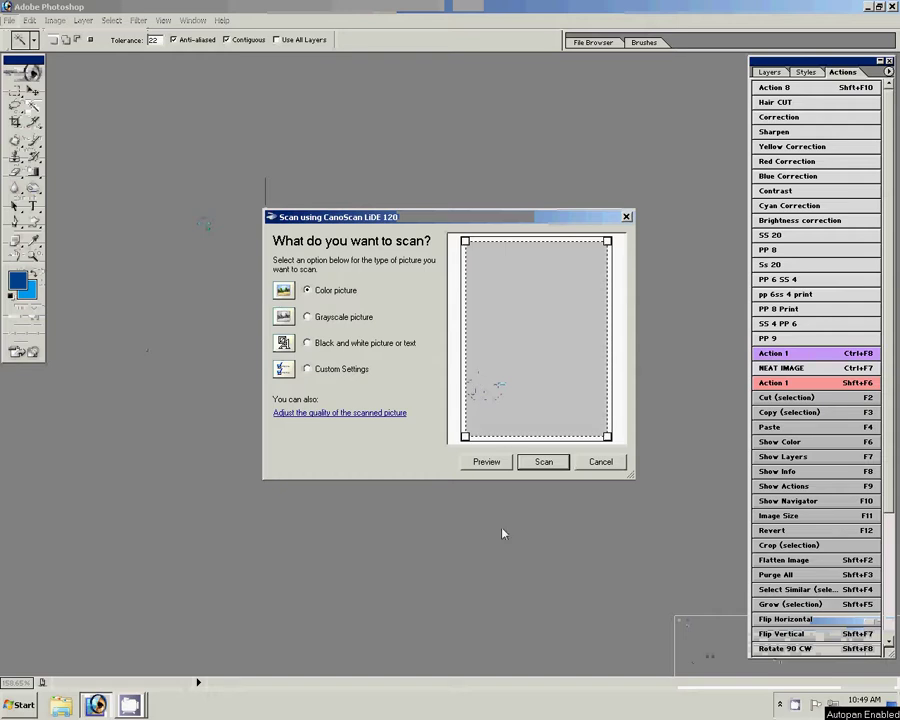
pyautogui.click(487, 462)
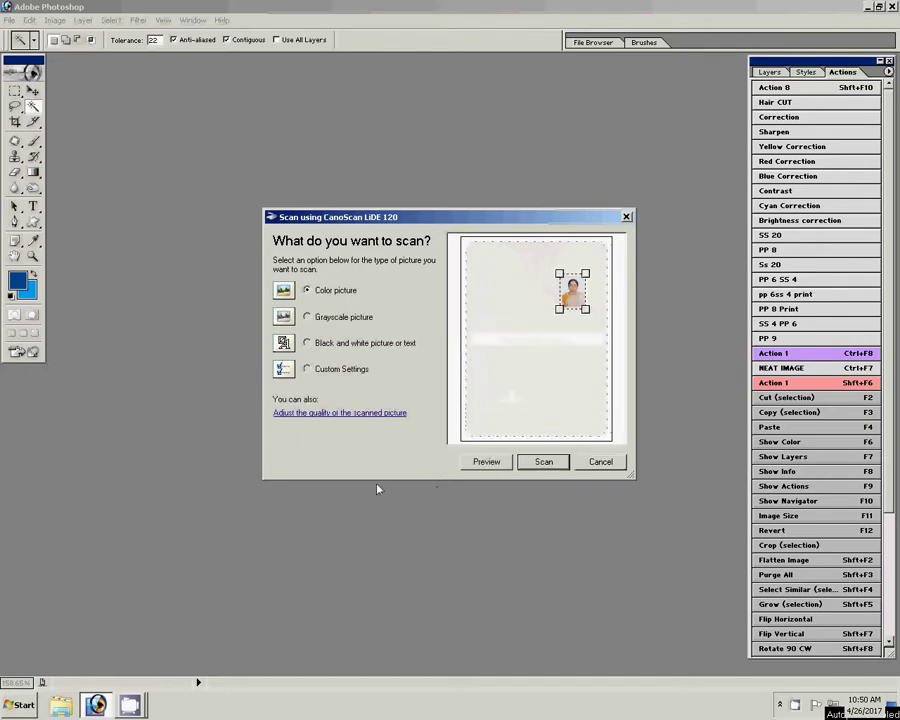
# Step: Fit the scan area closely around the photo and scan it with custom settings
pyautogui.moveTo(555, 268); pyautogui.dragTo(552, 263)
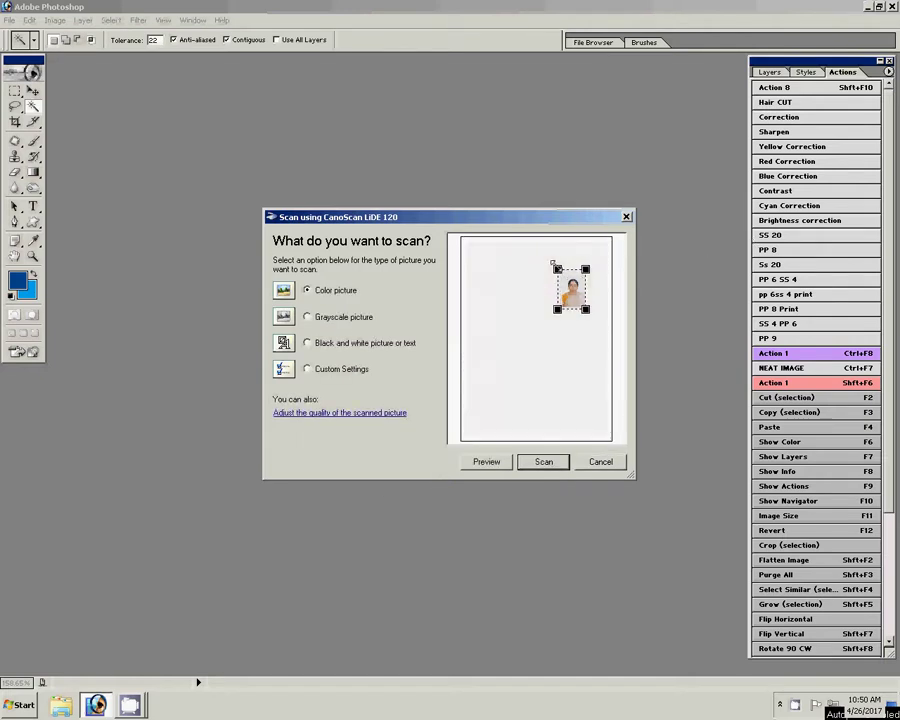
pyautogui.moveTo(588, 309); pyautogui.dragTo(591, 314)
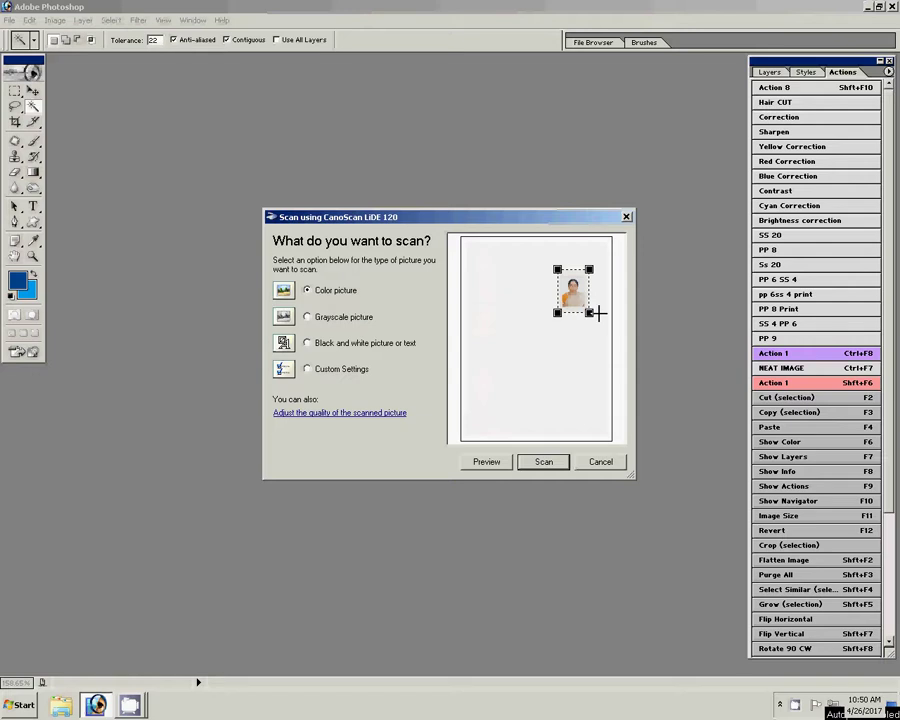
pyautogui.click(318, 371)
pyautogui.click(327, 413)
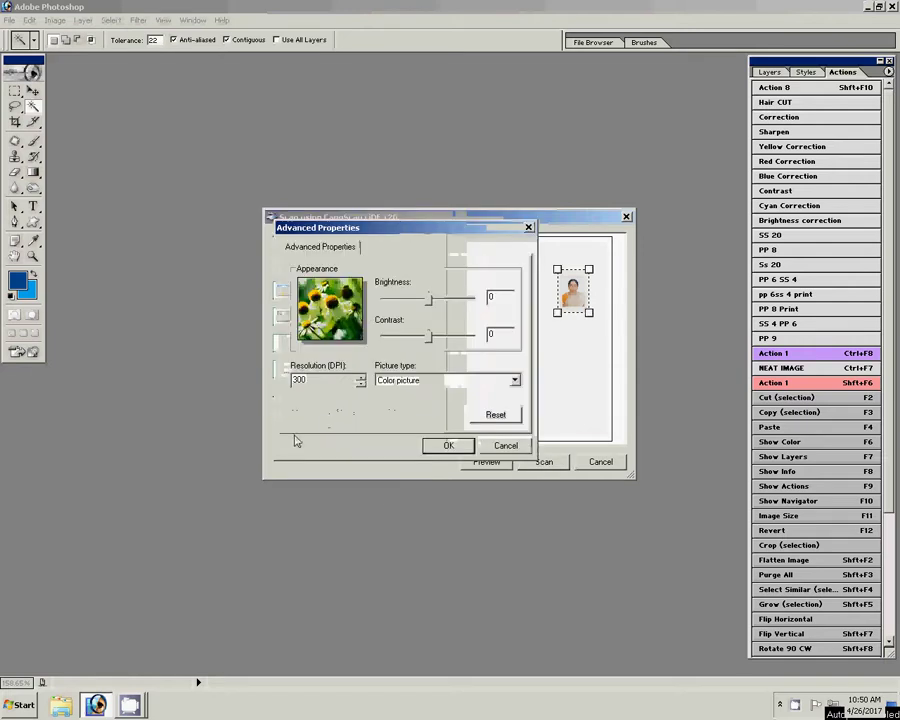
pyautogui.click(446, 443)
pyautogui.click(544, 463)
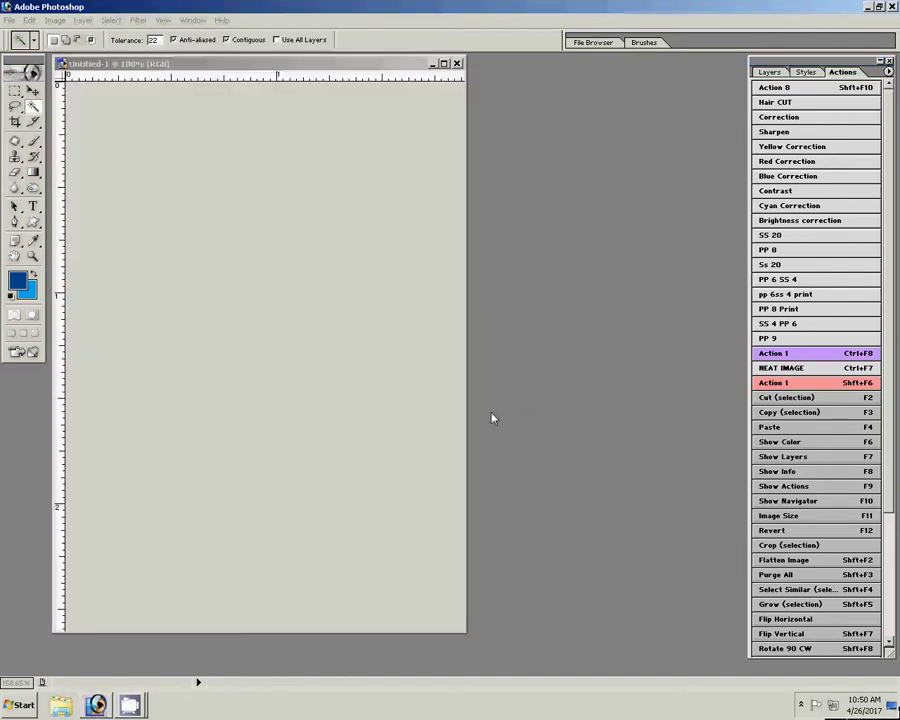
# Step: Magic-wand the background beside the head and invert the selection twice
pyautogui.click(150, 250)
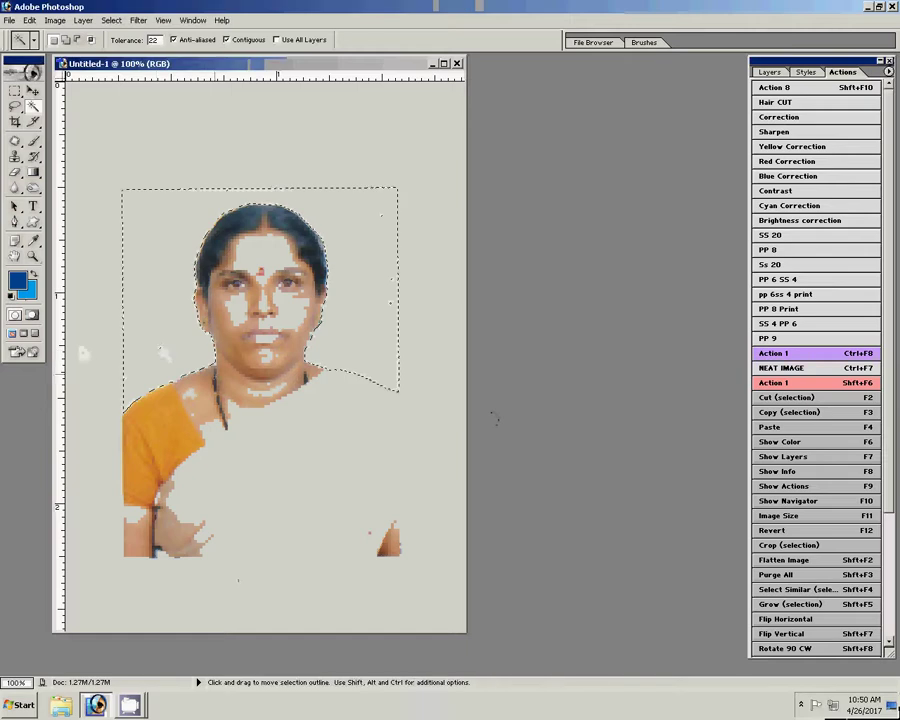
pyautogui.rightClick(222, 301)
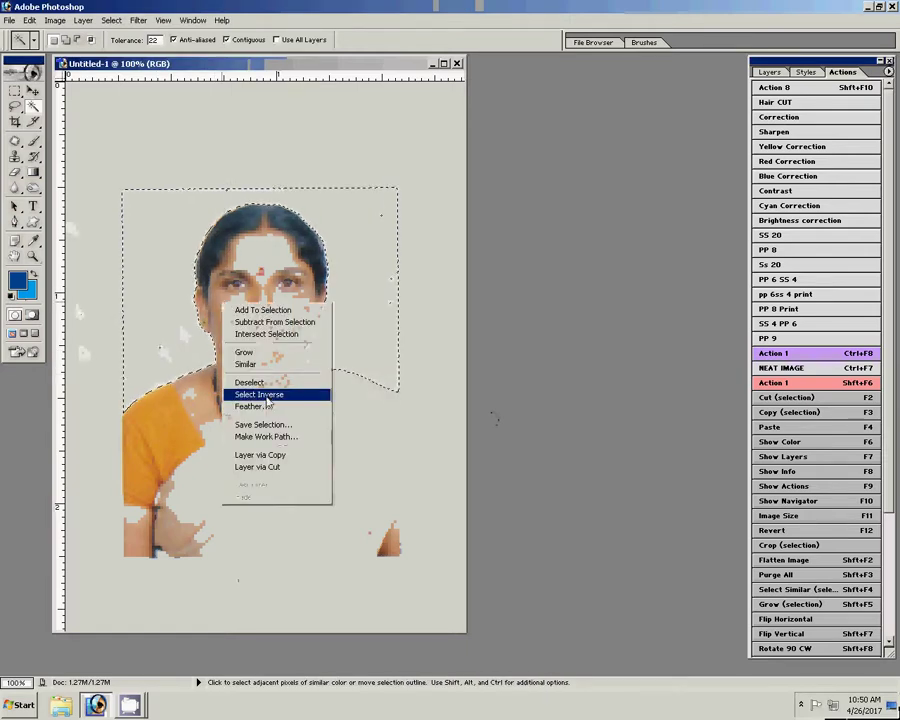
pyautogui.click(263, 396)
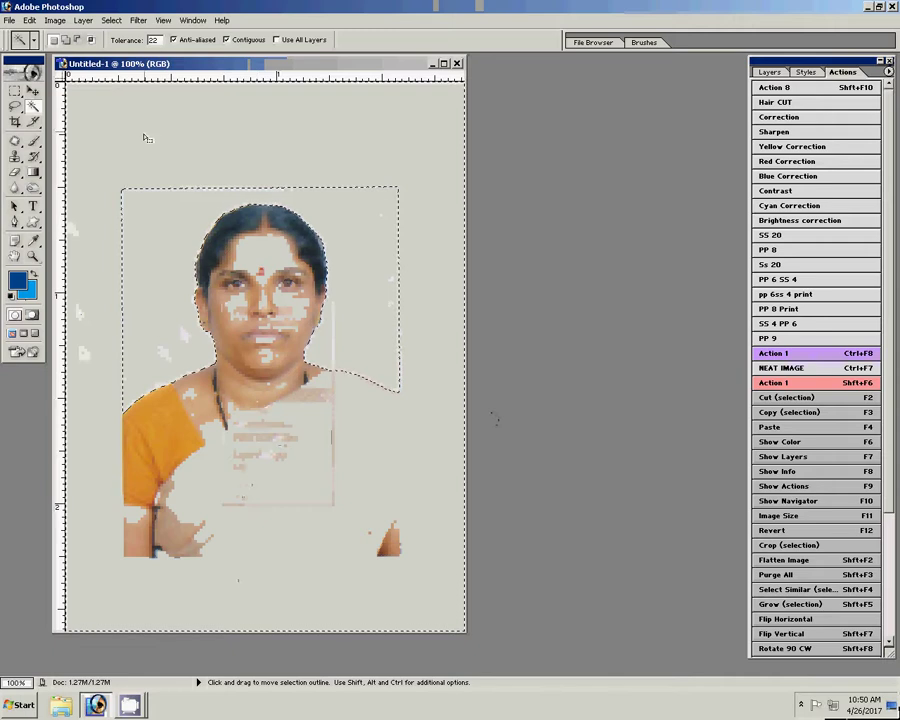
pyautogui.rightClick(198, 257)
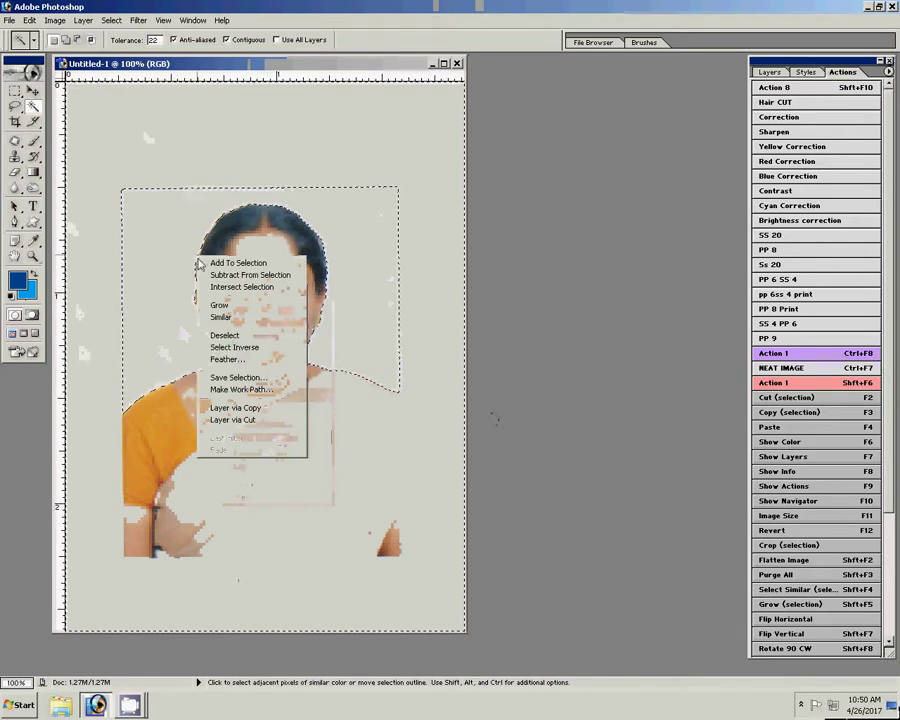
pyautogui.click(234, 347)
# Step: Deselect, then zoom in to 842% on the shoulder edge
pyautogui.rightClick(158, 335)
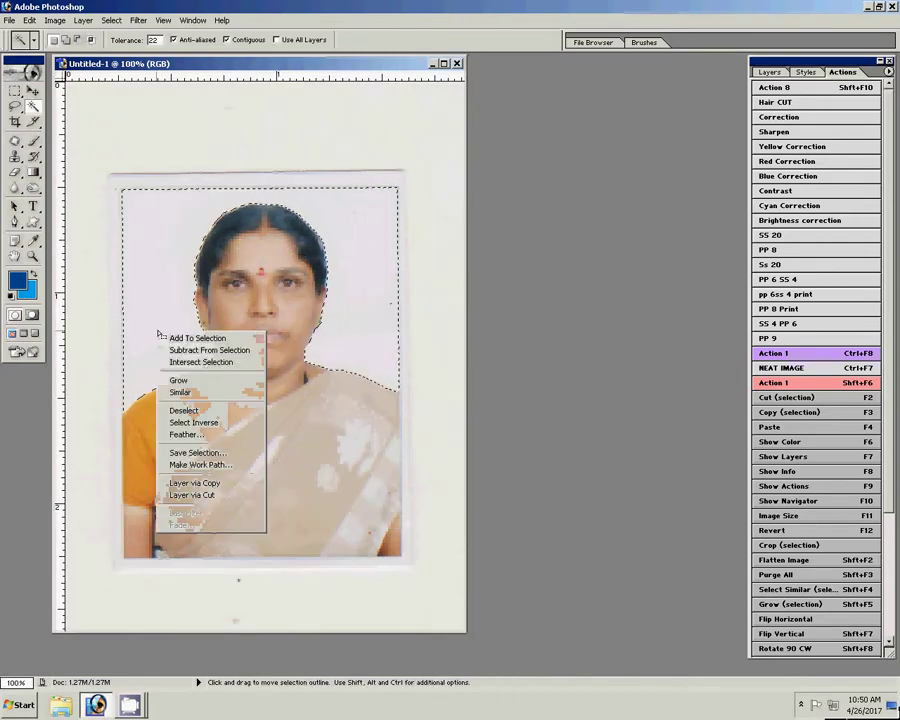
pyautogui.click(194, 412)
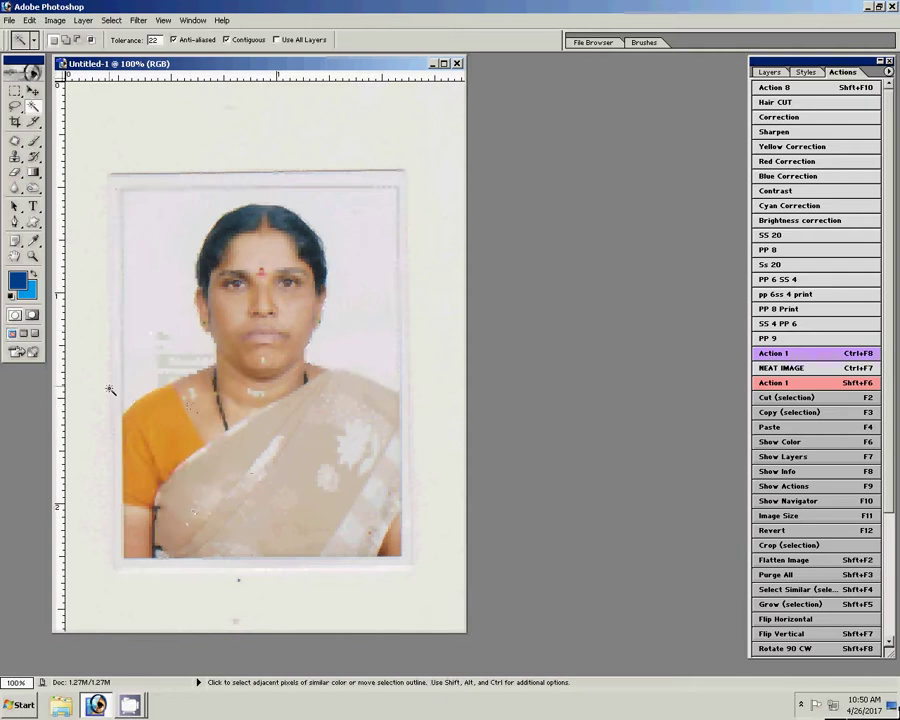
pyautogui.press('z')
pyautogui.moveTo(108, 376); pyautogui.dragTo(182, 441)
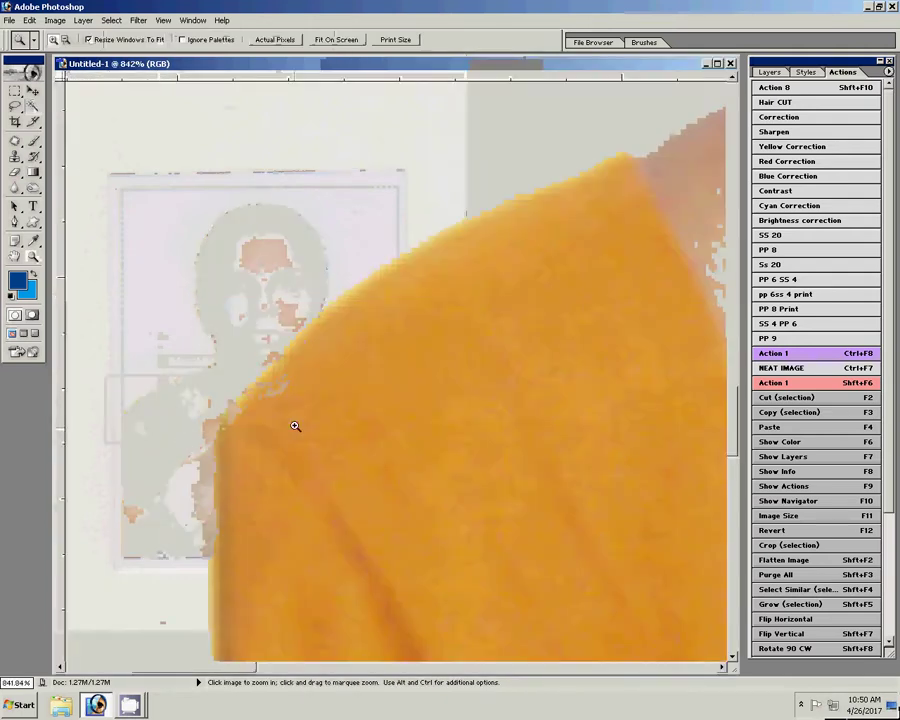
# Step: Start a Pen path along the shoulder edge and up the neck
pyautogui.click(14, 221)
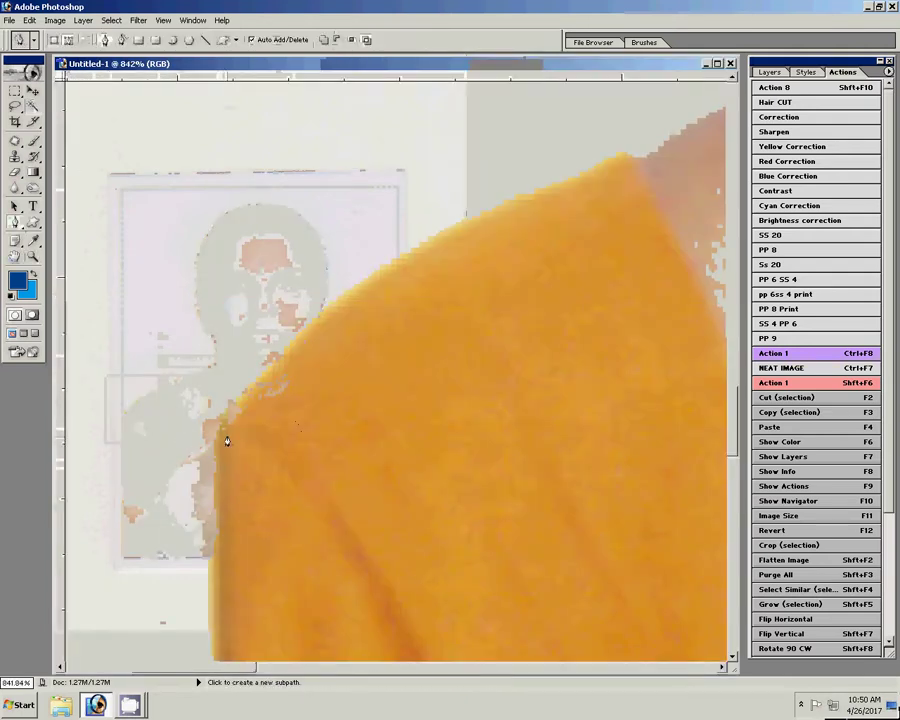
pyautogui.click(223, 430)
pyautogui.click(321, 323)
pyautogui.click(374, 277)
pyautogui.moveTo(474, 233); pyautogui.dragTo(269, 365)
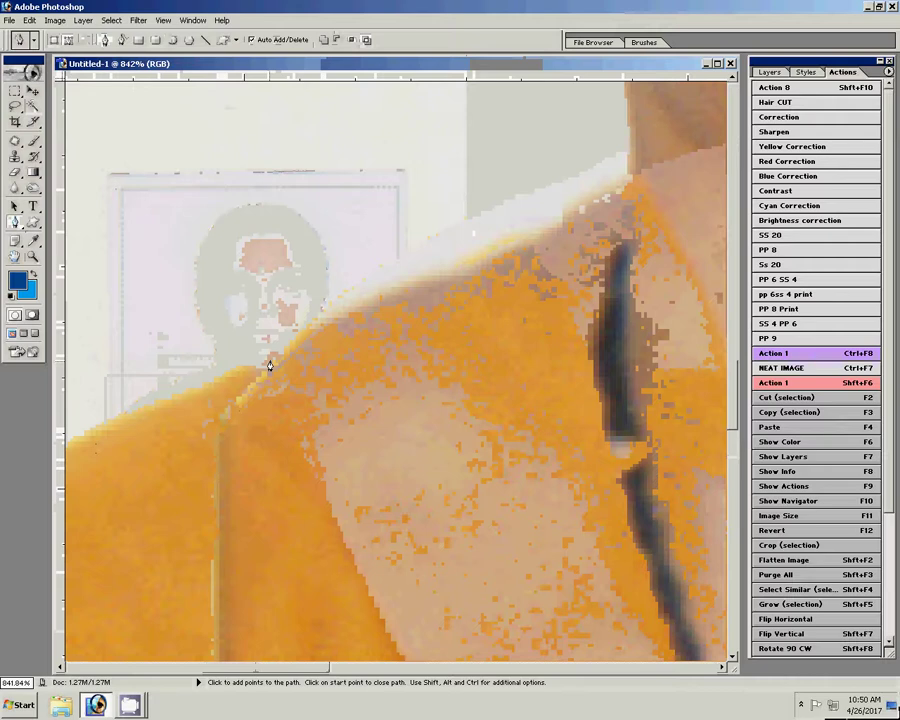
pyautogui.click(380, 304)
pyautogui.moveTo(536, 257); pyautogui.dragTo(197, 432)
pyautogui.click(248, 400)
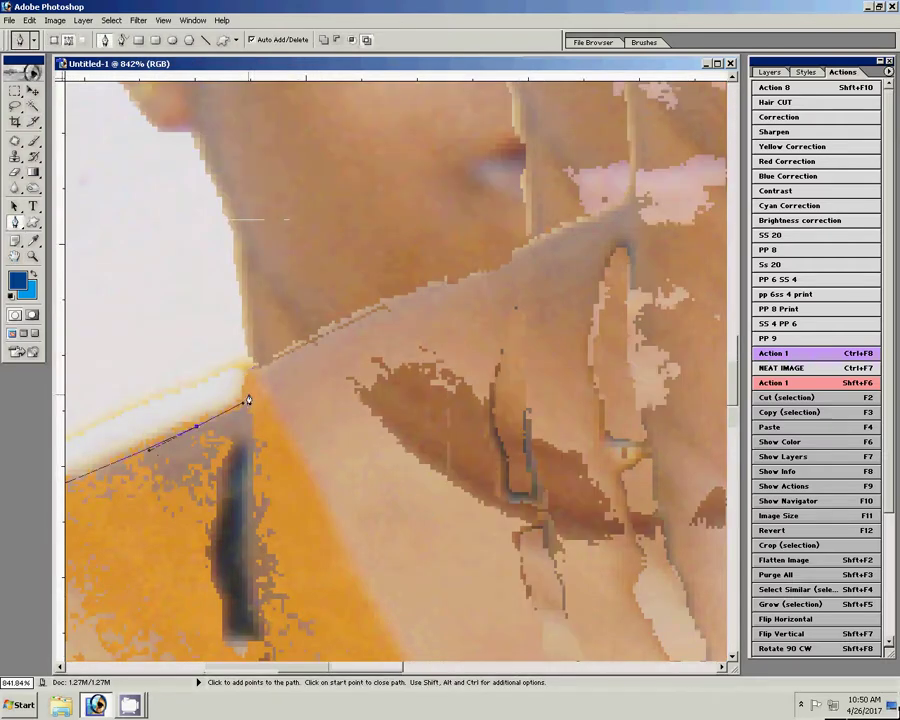
pyautogui.click(252, 310)
pyautogui.click(238, 238)
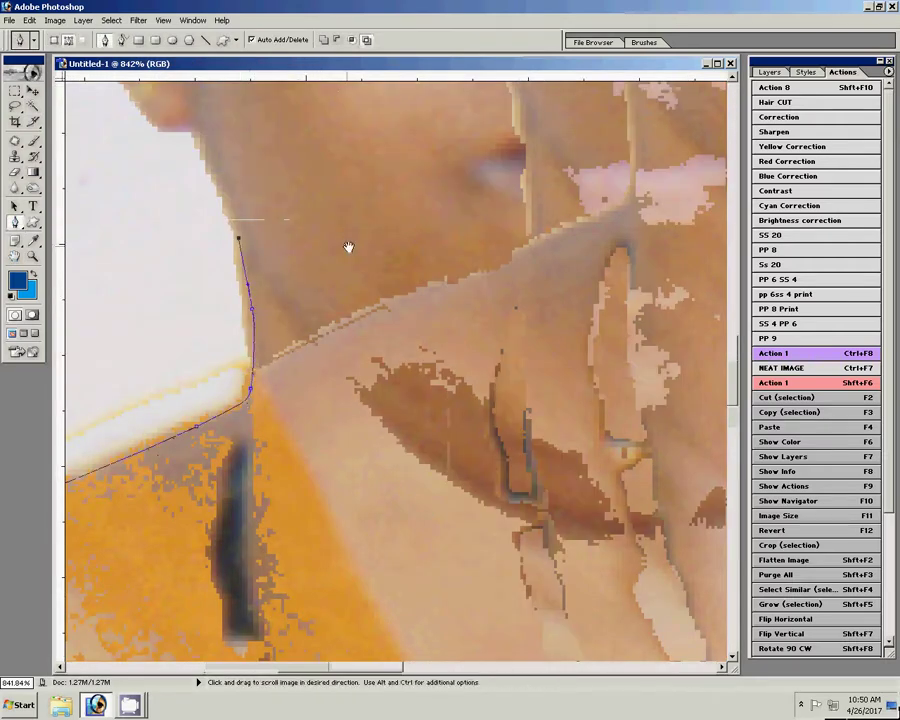
# Step: Continue the path up around the ear outline toward the hair
pyautogui.moveTo(348, 247); pyautogui.dragTo(309, 402)
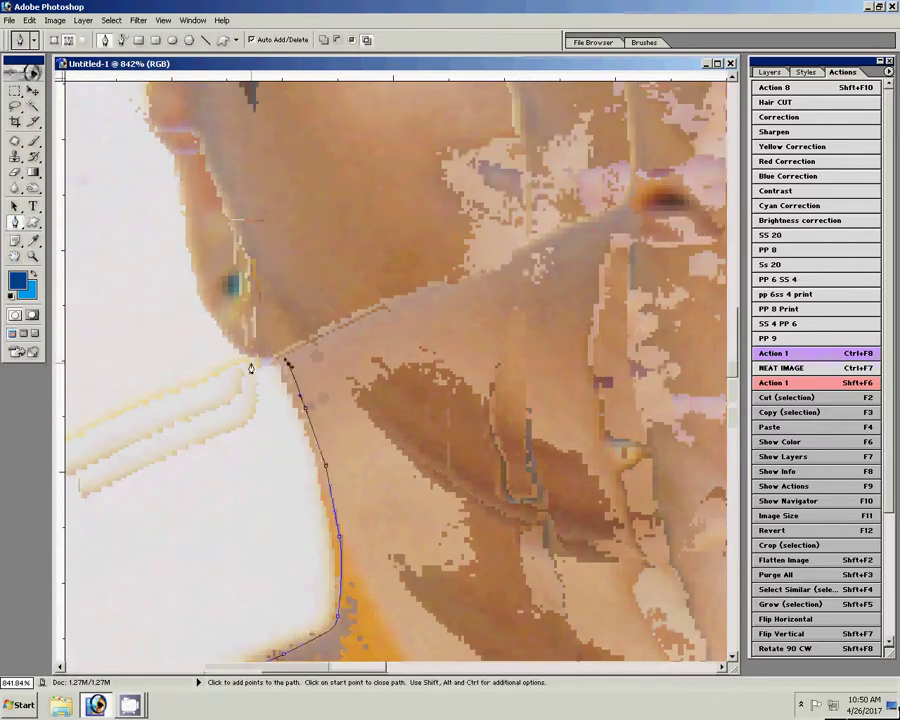
pyautogui.click(250, 366)
pyautogui.click(203, 305)
pyautogui.click(195, 288)
pyautogui.moveTo(180, 175); pyautogui.dragTo(189, 437)
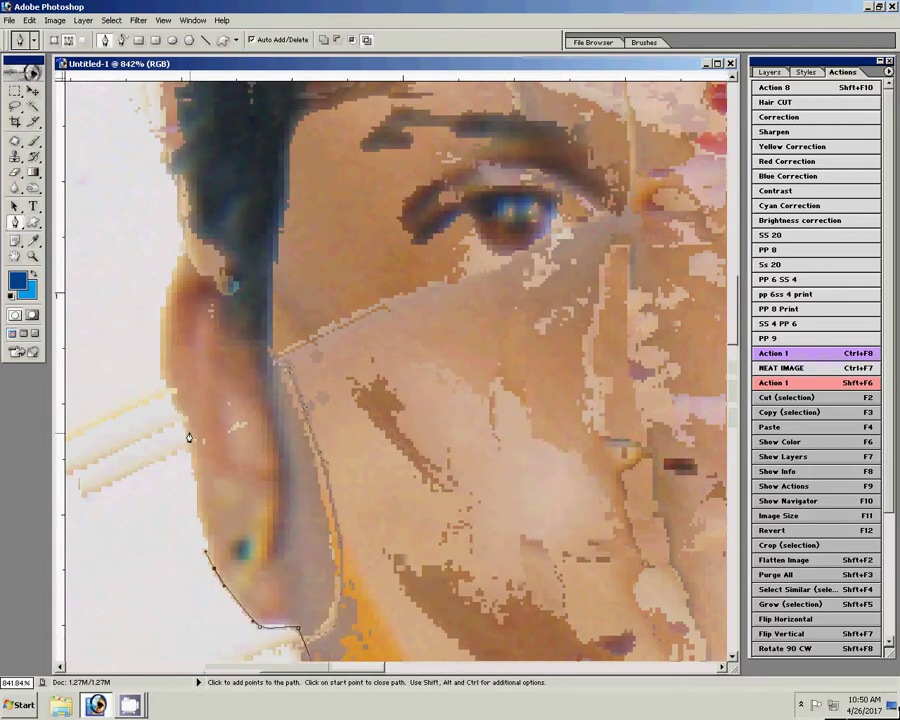
pyautogui.click(172, 300)
pyautogui.click(182, 262)
pyautogui.click(189, 240)
# Step: Trace the hairline and over the crown with curved anchors
pyautogui.moveTo(189, 152); pyautogui.dragTo(139, 522)
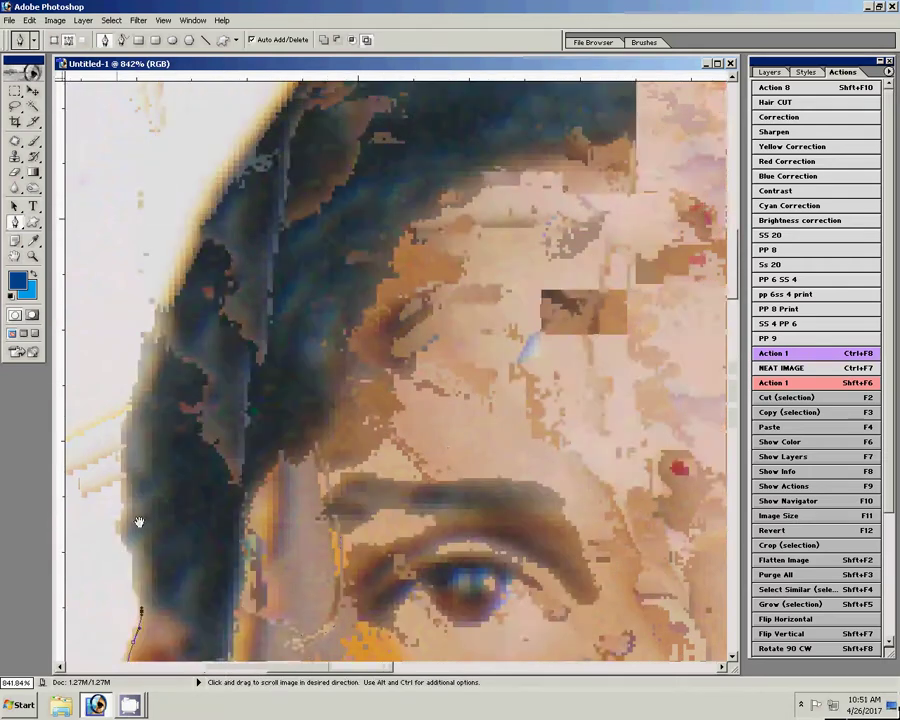
pyautogui.click(155, 376)
pyautogui.click(176, 271)
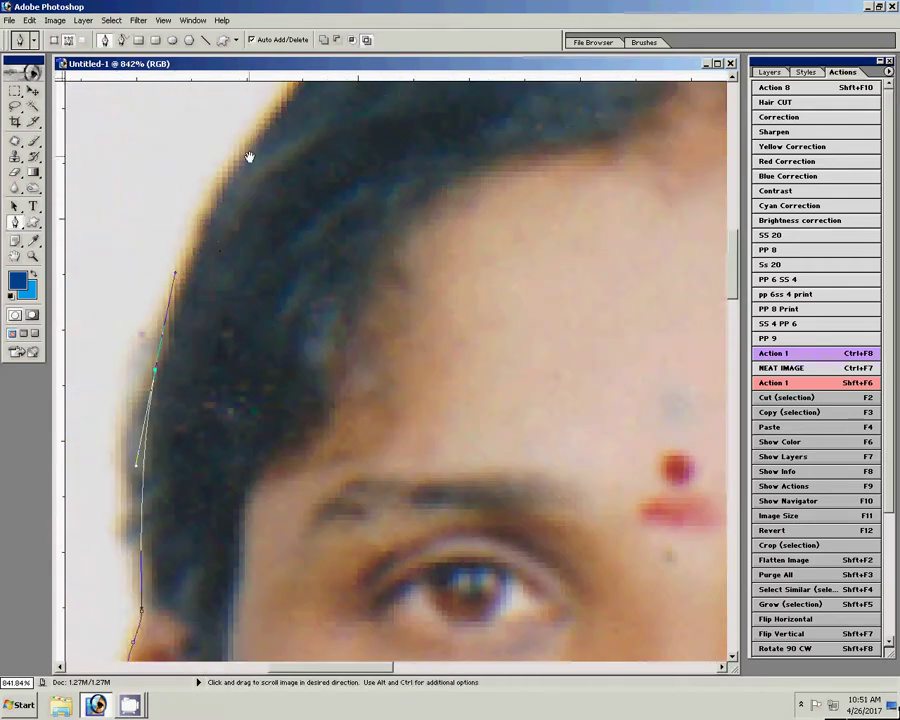
pyautogui.moveTo(249, 157); pyautogui.dragTo(194, 337)
pyautogui.moveTo(396, 238); pyautogui.dragTo(180, 314)
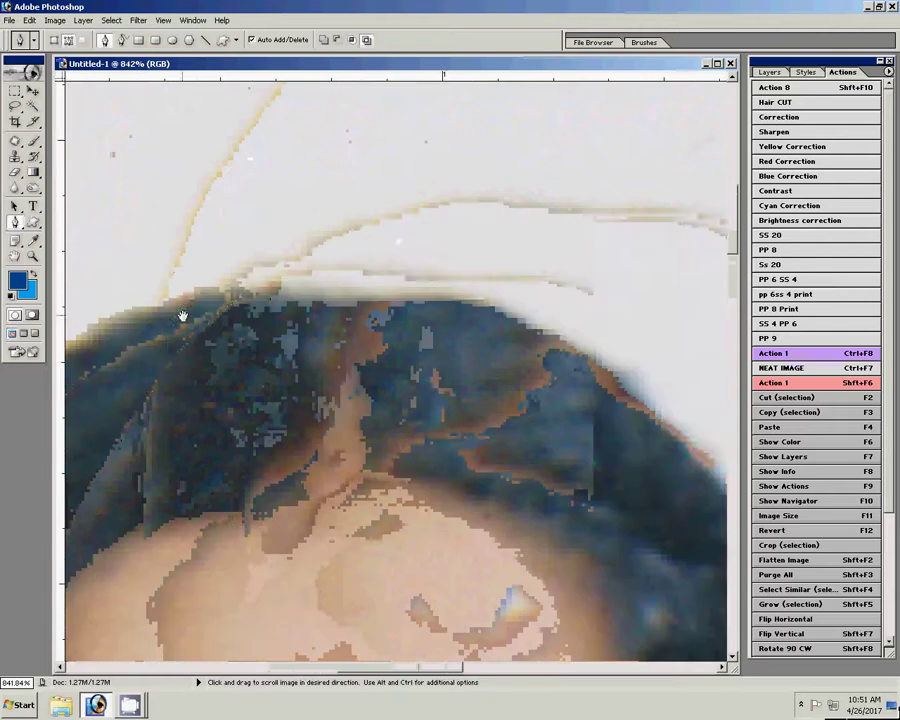
pyautogui.click(272, 297)
pyautogui.moveTo(372, 293); pyautogui.dragTo(388, 291)
pyautogui.moveTo(557, 346); pyautogui.dragTo(645, 403)
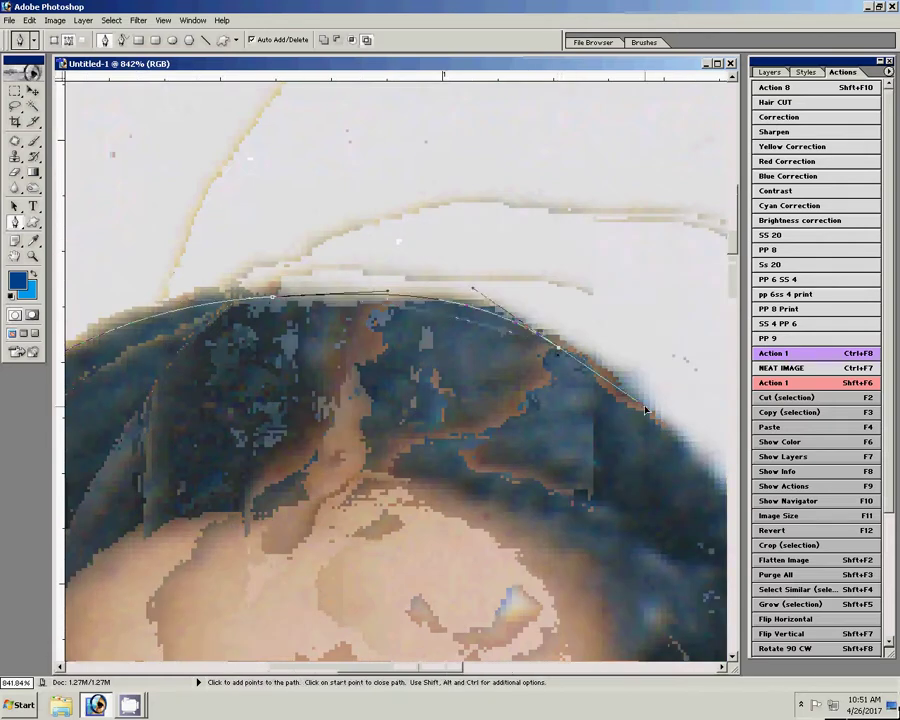
# Step: Follow the far side of the hair downward, panning with Space between anchors
pyautogui.press('space')
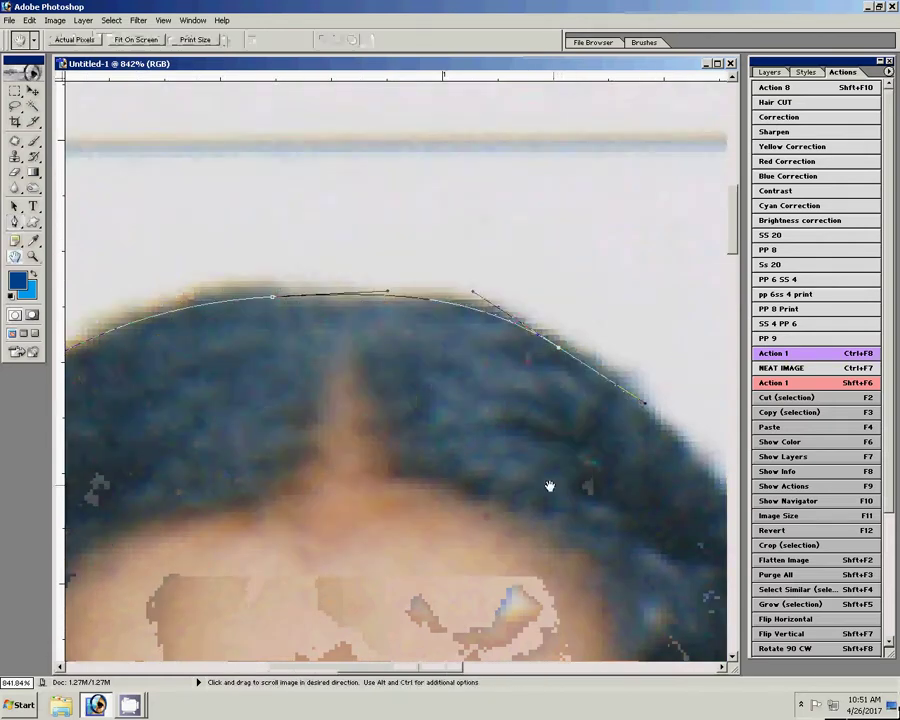
pyautogui.moveTo(498, 470); pyautogui.dragTo(245, 251)
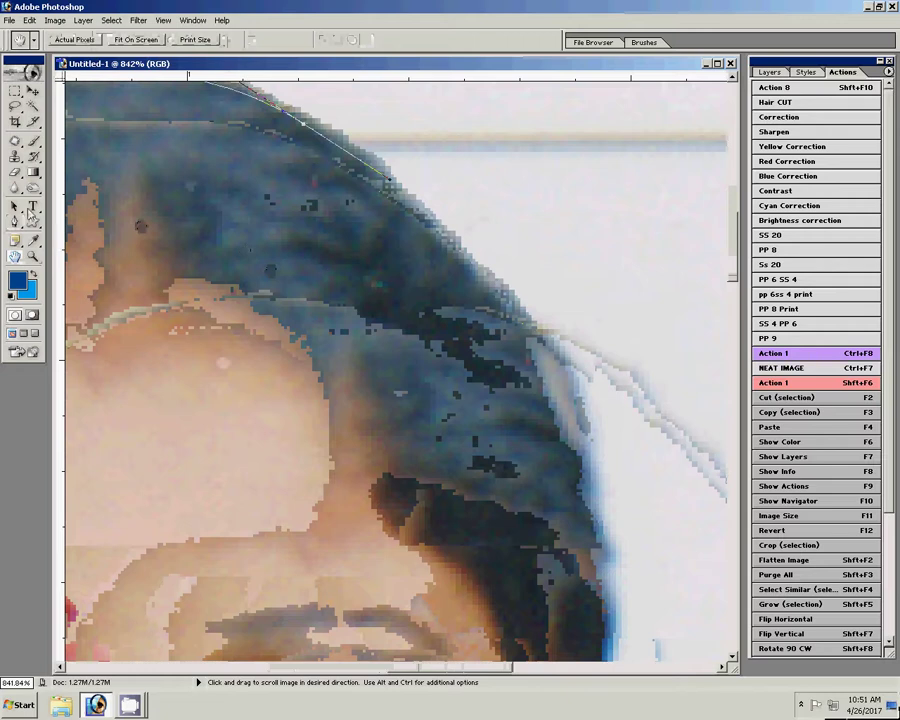
pyautogui.moveTo(462, 292); pyautogui.dragTo(538, 382)
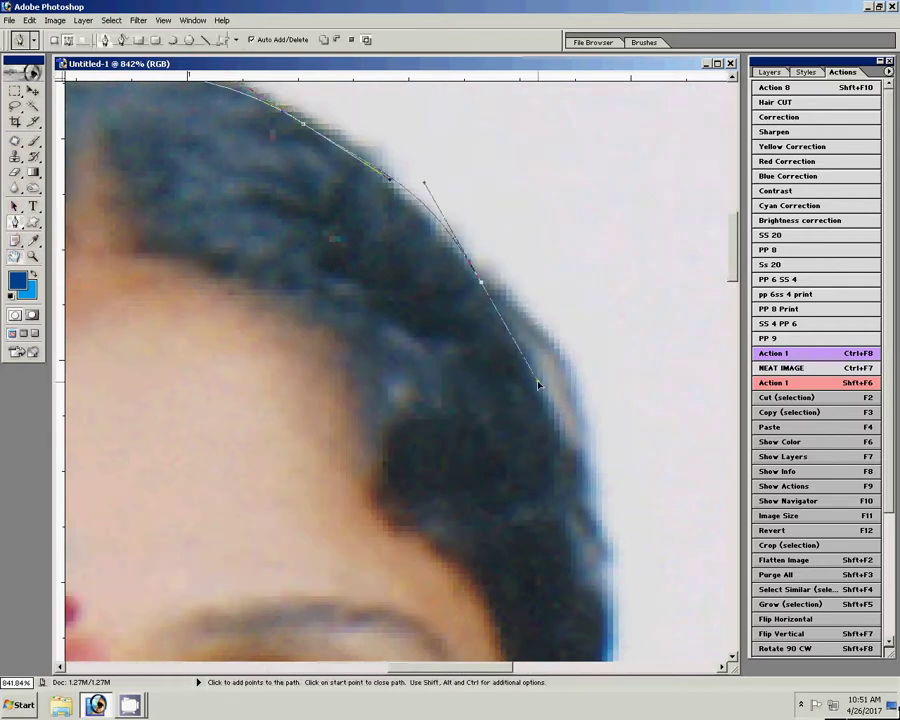
pyautogui.click(558, 497)
pyautogui.press('space')
pyautogui.moveTo(558, 497); pyautogui.dragTo(414, 311)
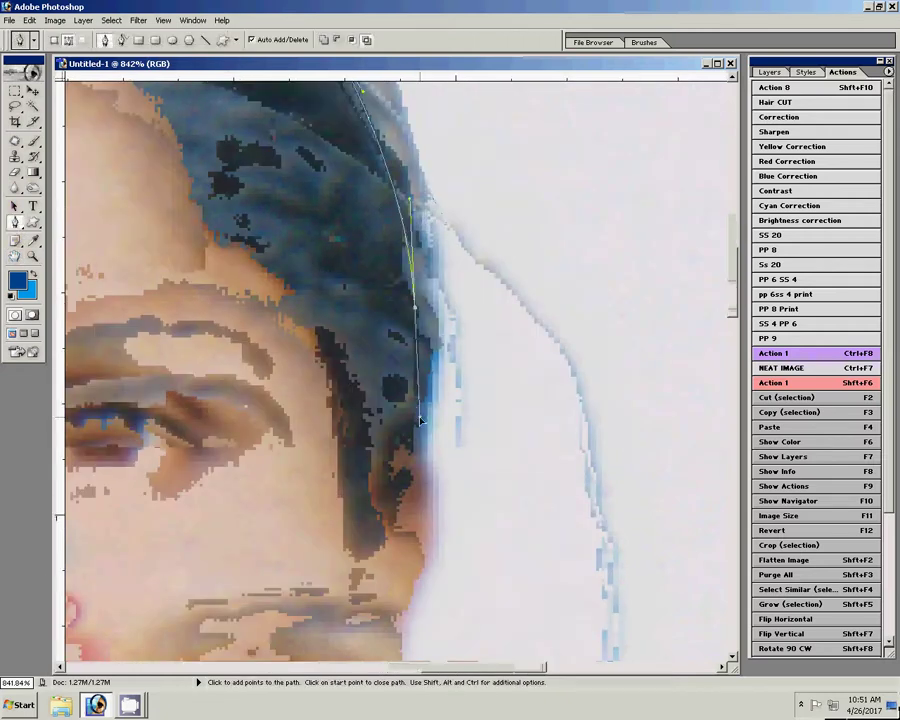
pyautogui.click(433, 466)
pyautogui.press('space')
pyautogui.moveTo(426, 498); pyautogui.dragTo(410, 234)
# Step: Add a run of anchors down the far neck edge
pyautogui.click(404, 305)
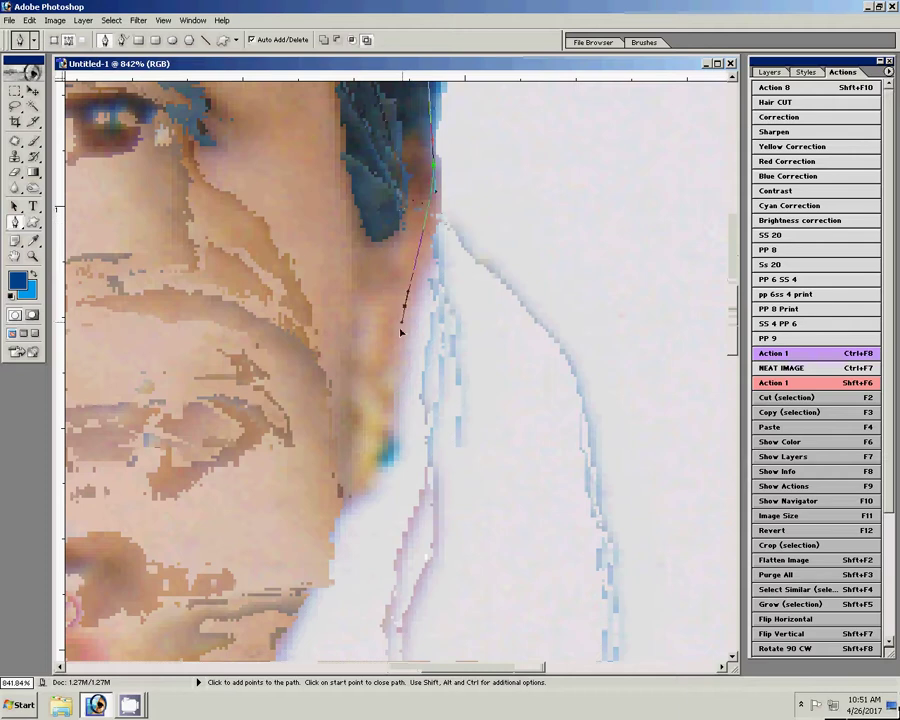
pyautogui.click(392, 430)
pyautogui.click(378, 470)
pyautogui.click(372, 485)
pyautogui.click(348, 497)
pyautogui.press('space')
pyautogui.moveTo(339, 510); pyautogui.dragTo(414, 178)
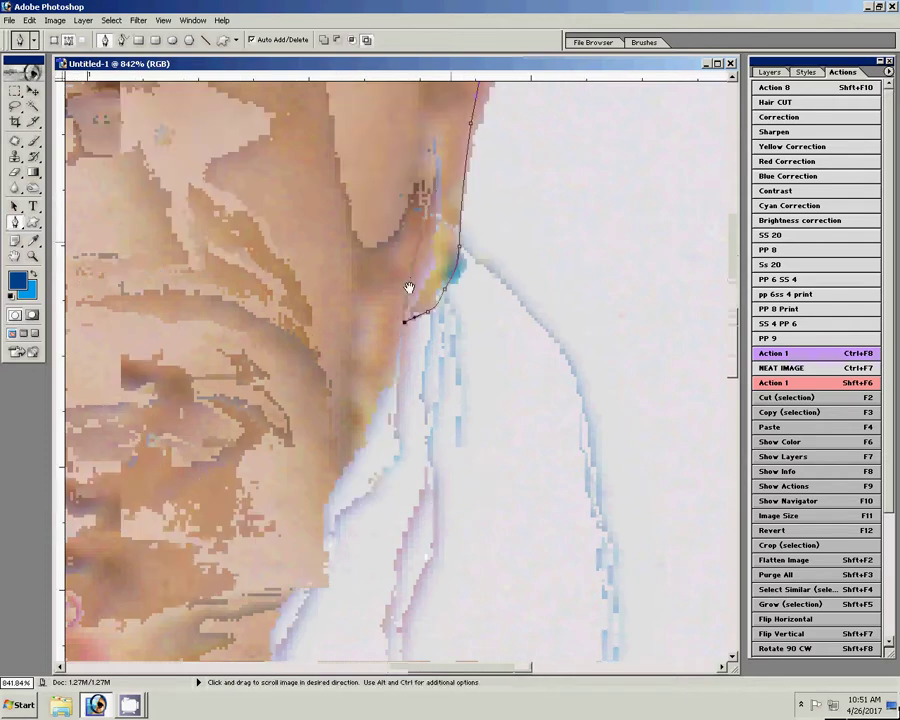
pyautogui.click(388, 245)
pyautogui.click(378, 270)
pyautogui.click(355, 318)
pyautogui.click(334, 349)
# Step: Trace from the neck-shoulder junction across the shoulder, ending with a curved segment
pyautogui.press('space')
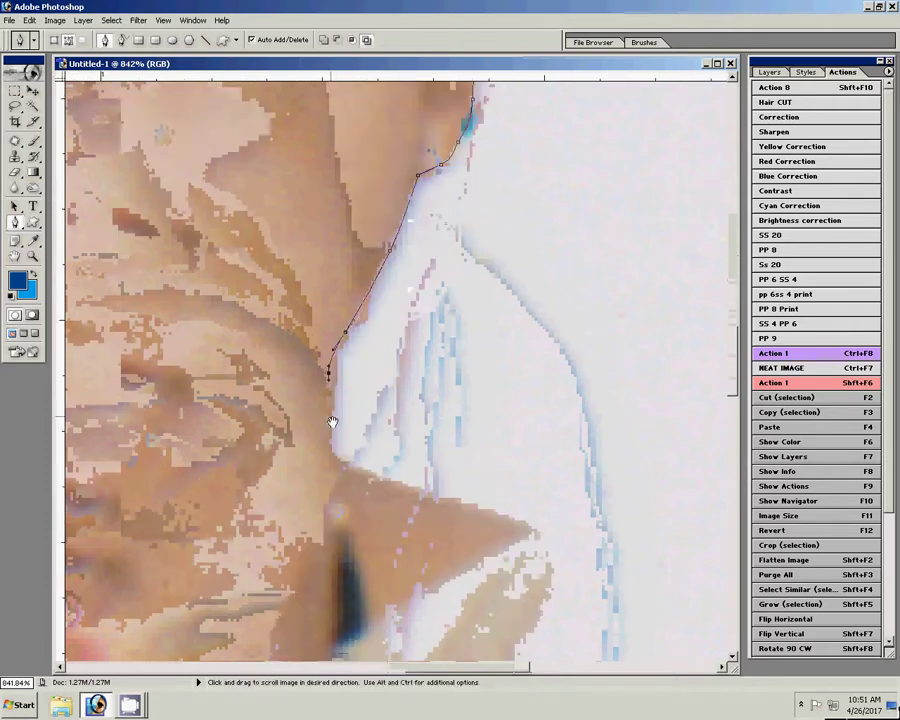
pyautogui.moveTo(330, 416); pyautogui.dragTo(312, 196)
pyautogui.click(309, 220)
pyautogui.click(359, 235)
pyautogui.click(386, 246)
pyautogui.click(412, 258)
pyautogui.click(456, 276)
pyautogui.click(502, 283)
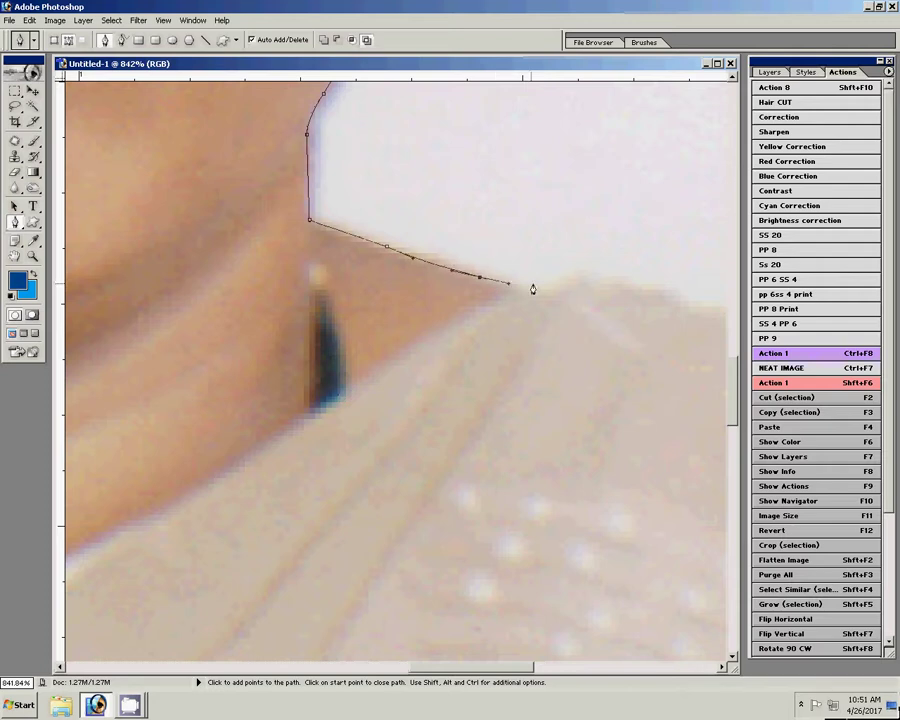
pyautogui.click(603, 287)
pyautogui.click(680, 288)
pyautogui.press('space')
pyautogui.moveTo(567, 275); pyautogui.dragTo(210, 124)
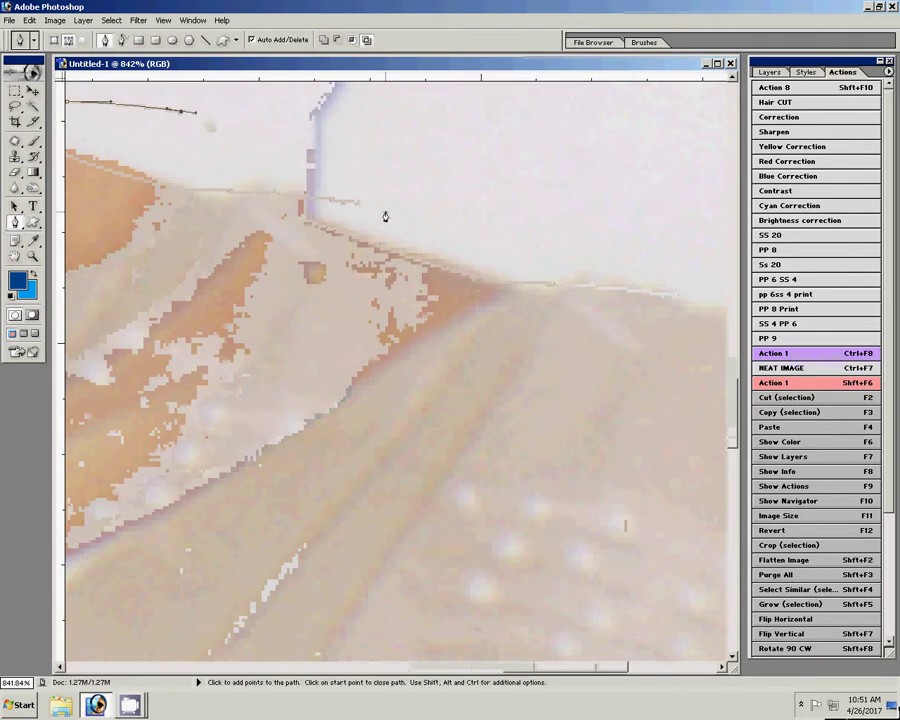
pyautogui.moveTo(350, 179); pyautogui.dragTo(443, 232)
pyautogui.click(610, 312)
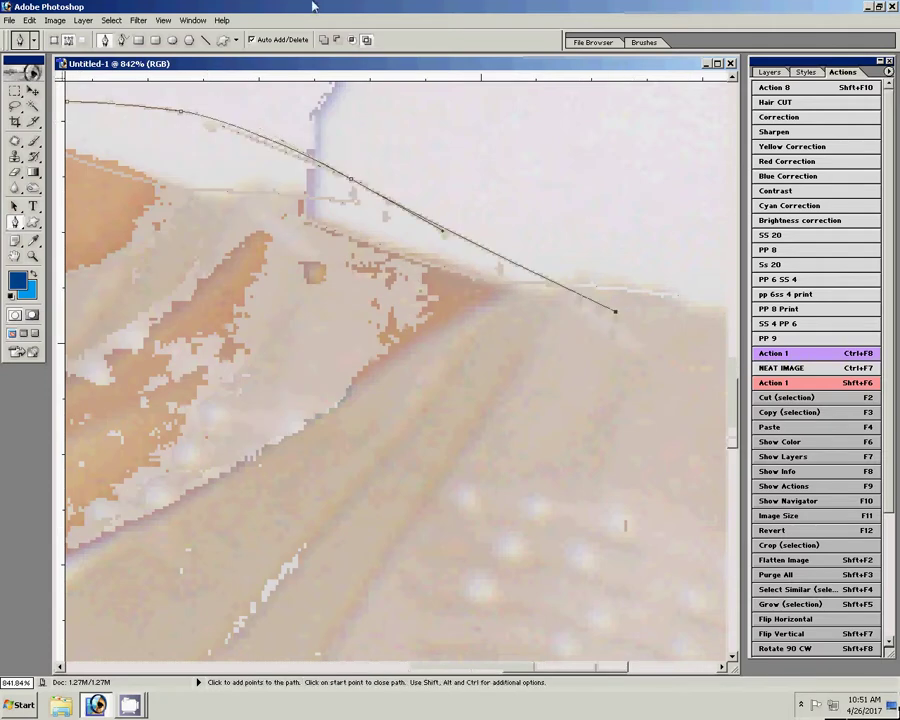
# Step: Zoom in and out, then pan to the figure's other side
pyautogui.hotkey('ctrl', '+')
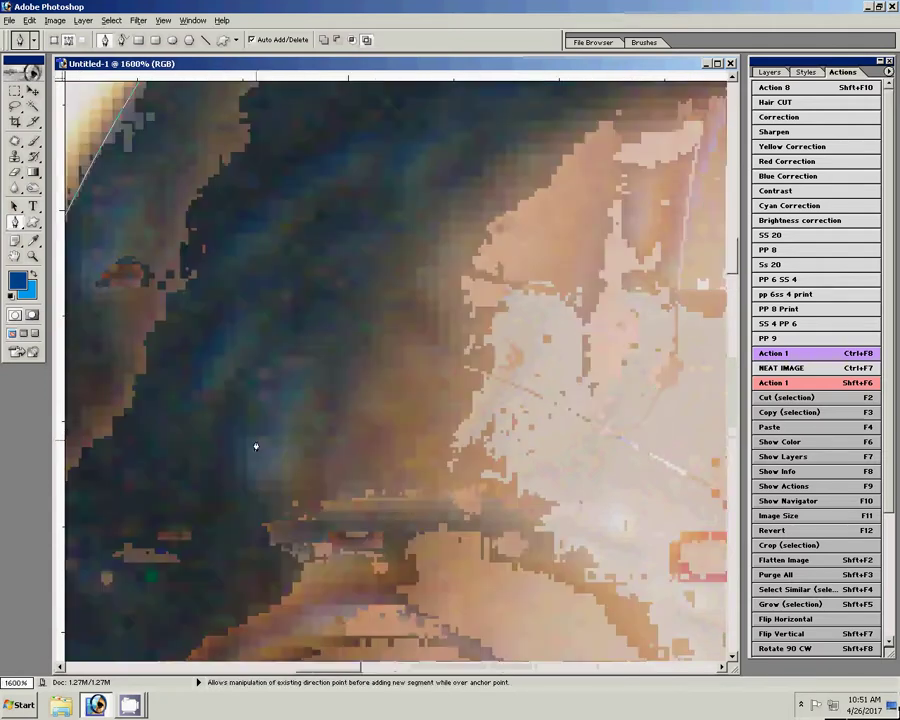
pyautogui.hotkey('ctrl', '-')
pyautogui.hotkey('ctrl', '-')
pyautogui.hotkey('ctrl', '-')
pyautogui.hotkey('ctrl', '-')
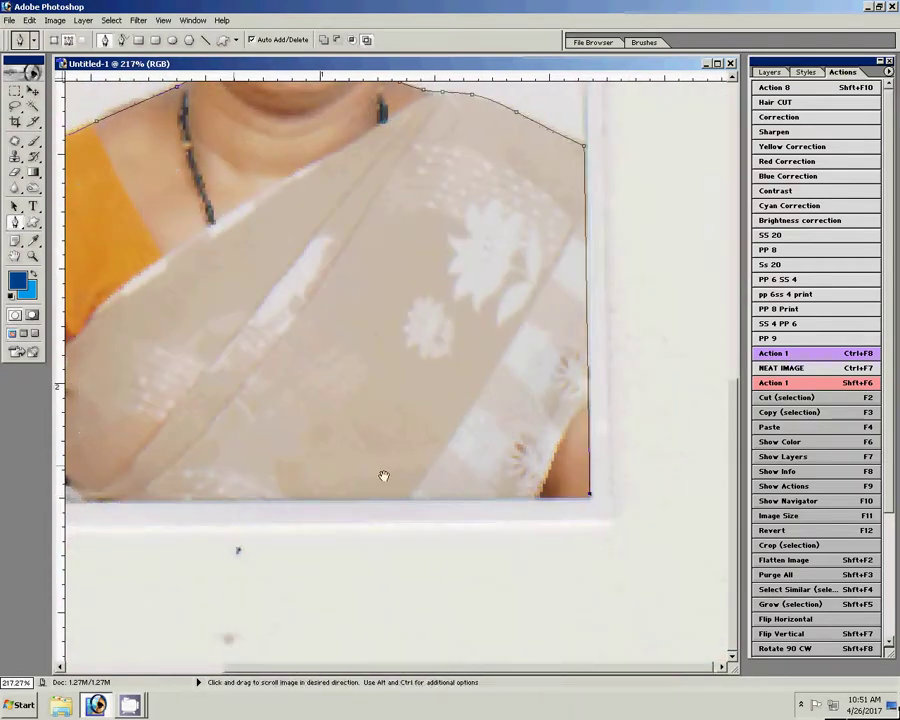
pyautogui.moveTo(380, 474); pyautogui.dragTo(264, 509)
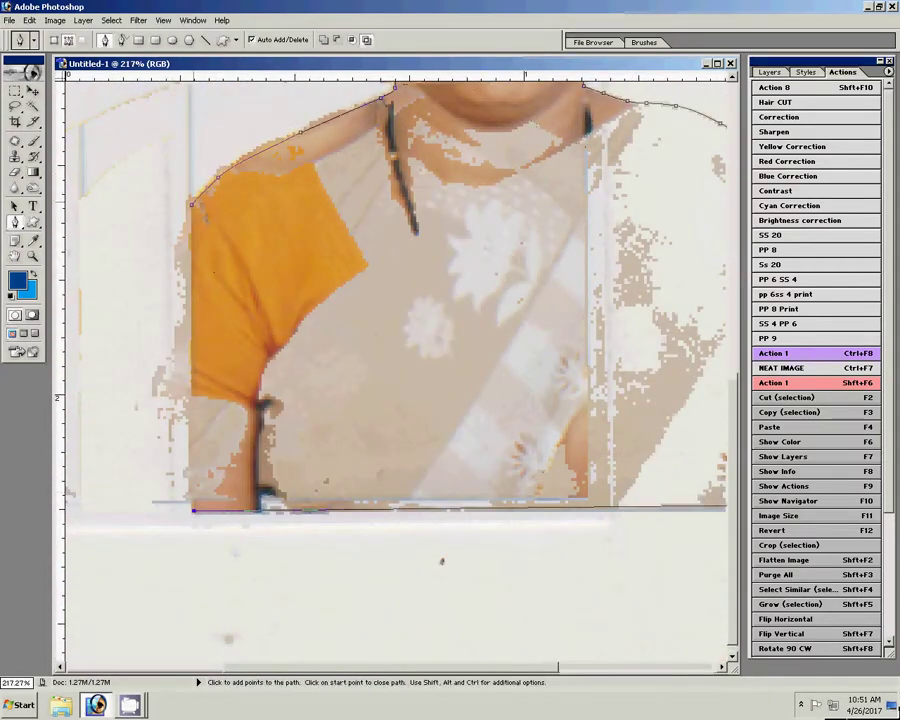
# Step: Close the path and convert it to a selection feathered by 1.5 pixels
pyautogui.click(192, 205)
pyautogui.rightClick(260, 210)
pyautogui.click(296, 262)
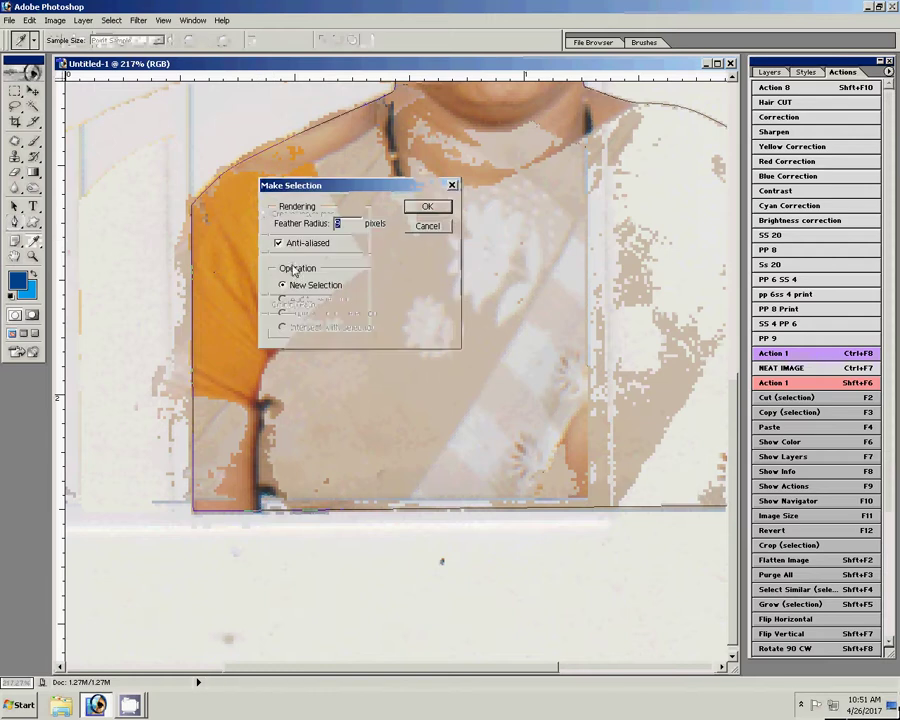
pyautogui.click(427, 207)
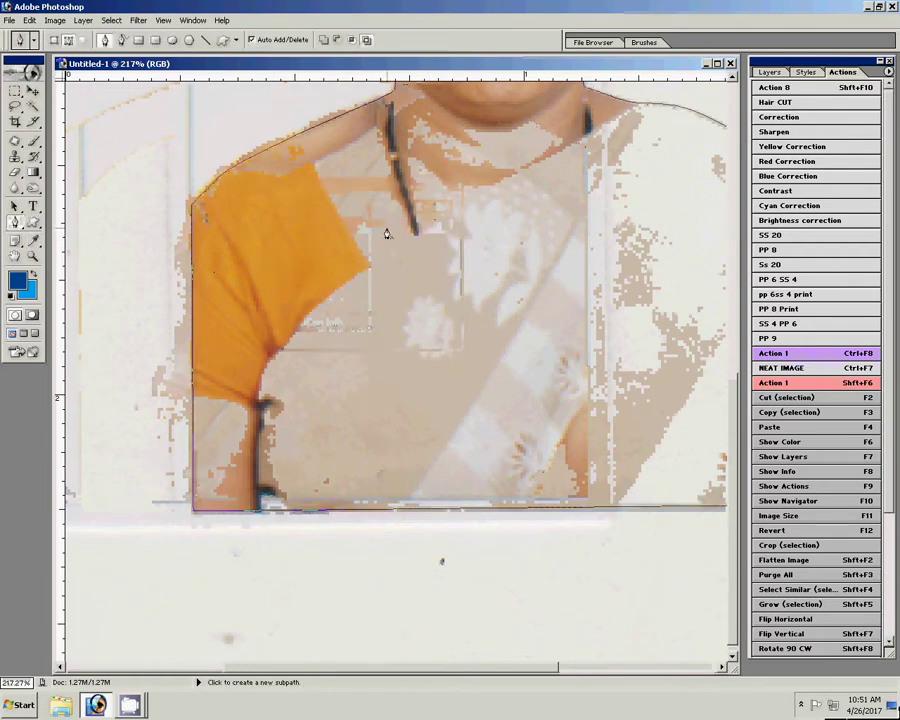
pyautogui.rightClick(381, 210)
pyautogui.click(412, 258)
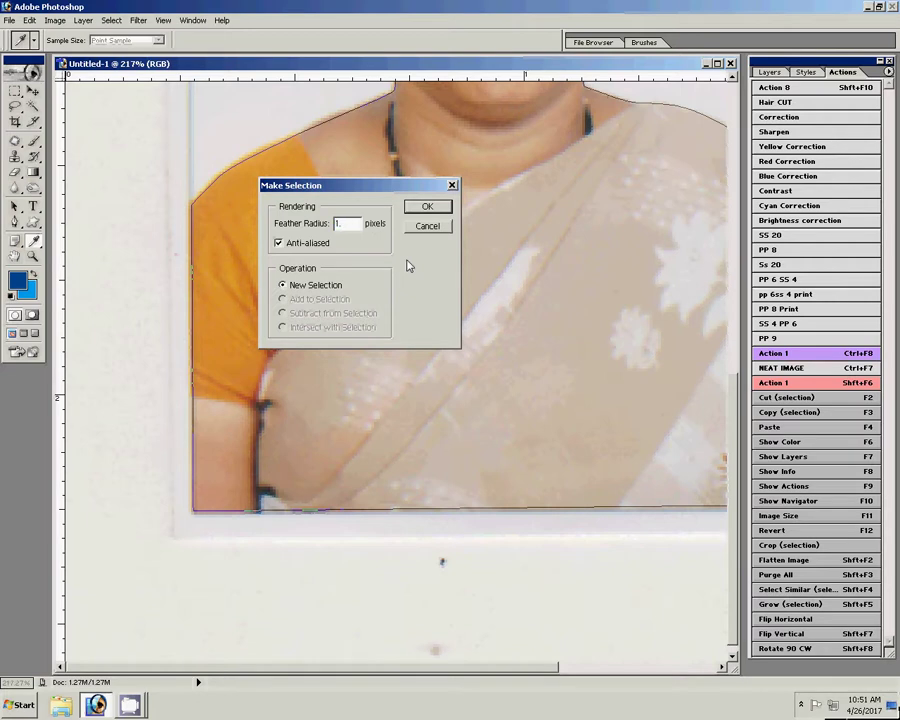
pyautogui.click(417, 208)
# Step: Copy the selected woman onto new Layer 1 and zoom out to the whole photo
pyautogui.press('F7')
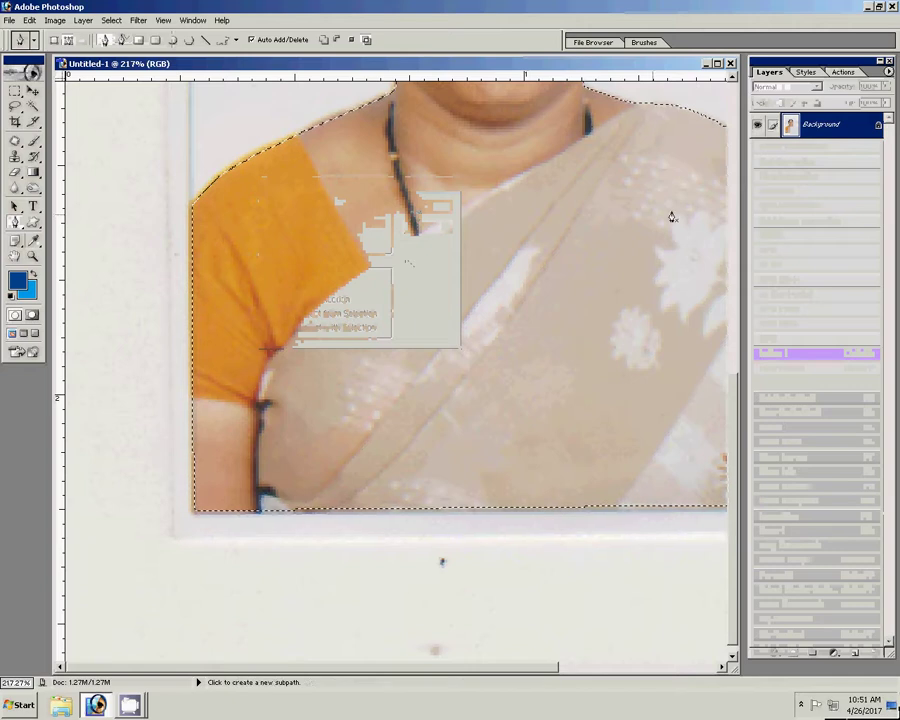
pyautogui.hotkey('ctrl', 'j')
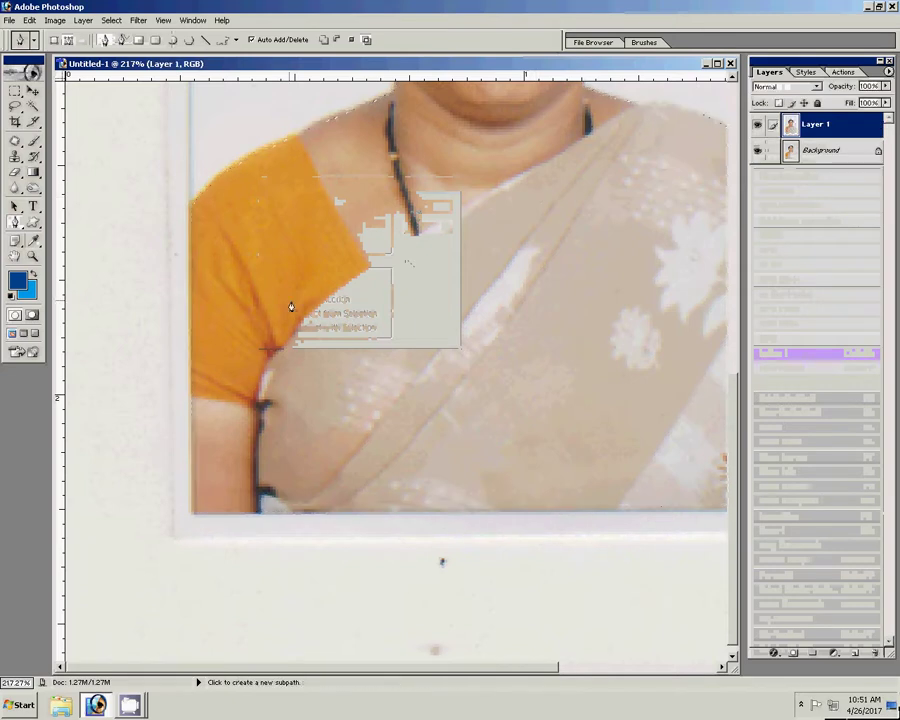
pyautogui.press('z')
pyautogui.rightClick(332, 264)
pyautogui.click(358, 286)
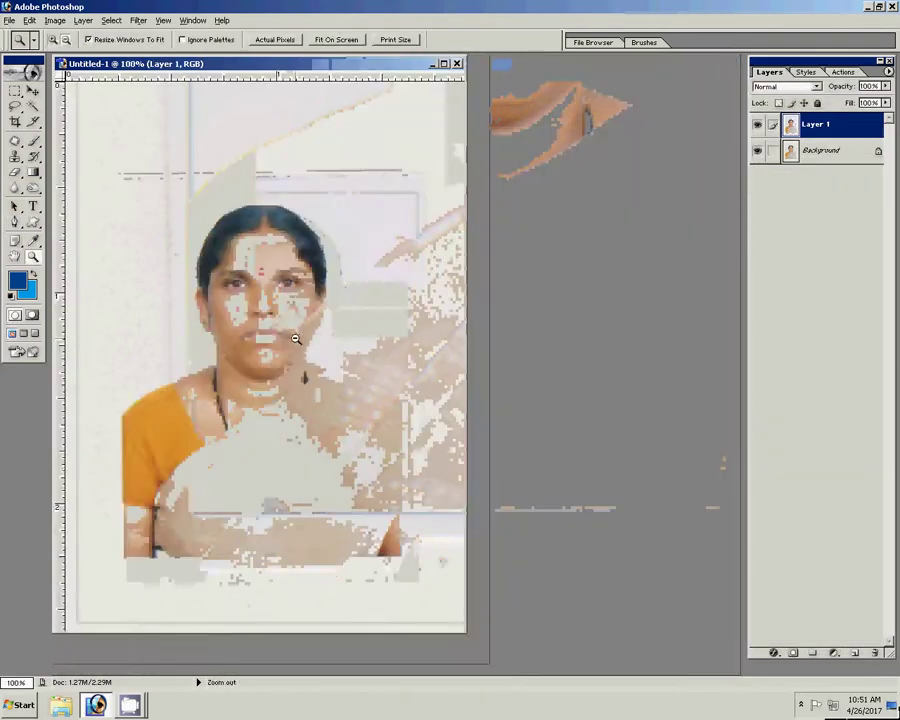
pyautogui.keyDown('alt'); pyautogui.click(290, 342); pyautogui.keyUp('alt')
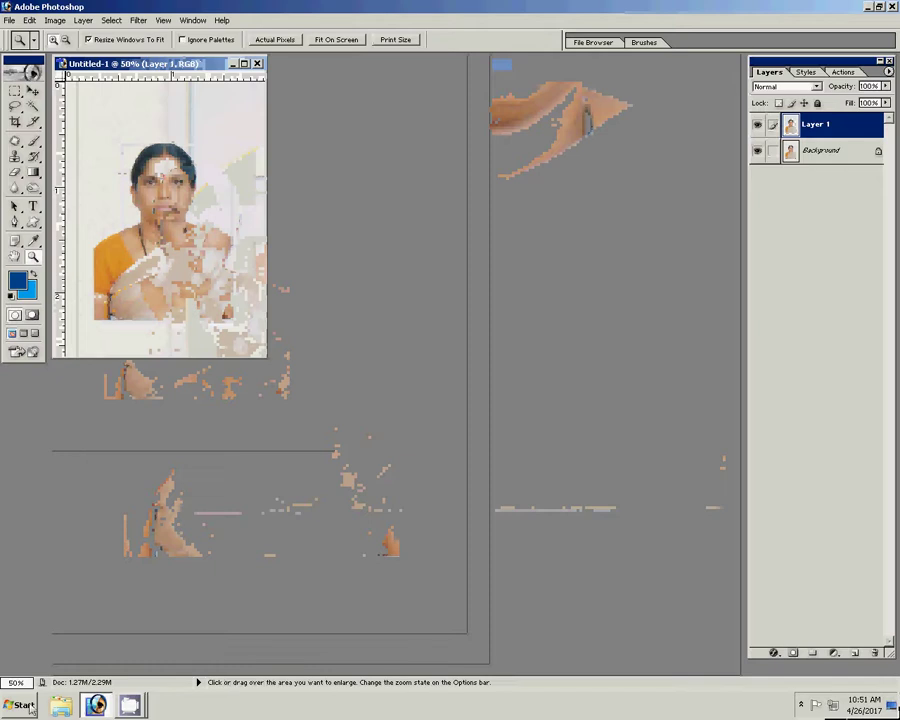
# Step: Browse Local Disk (J:) in Windows Explorer
pyautogui.click(30, 703)
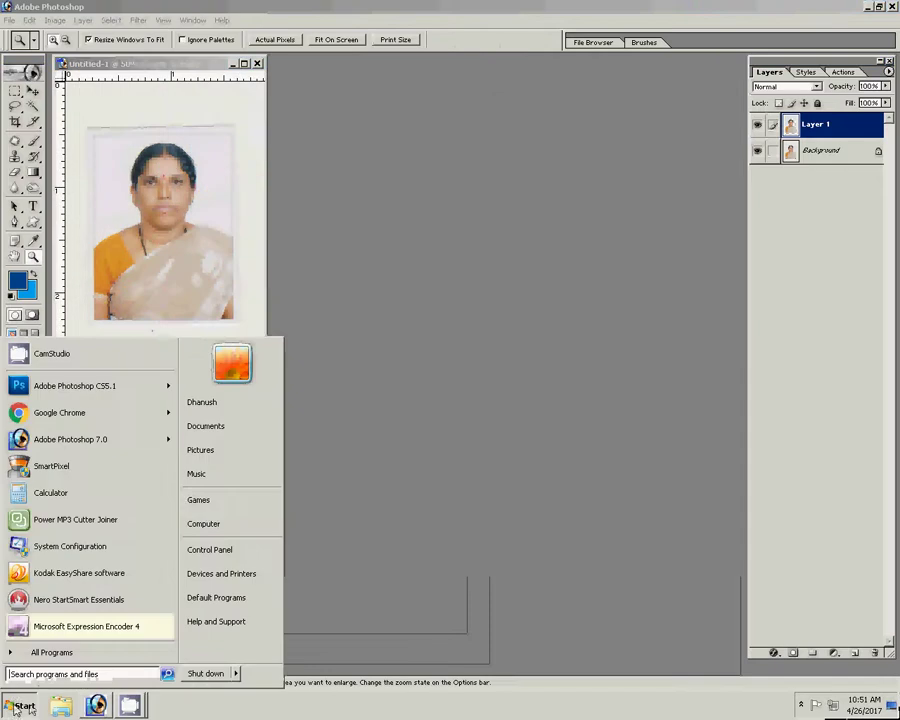
pyautogui.click(219, 535)
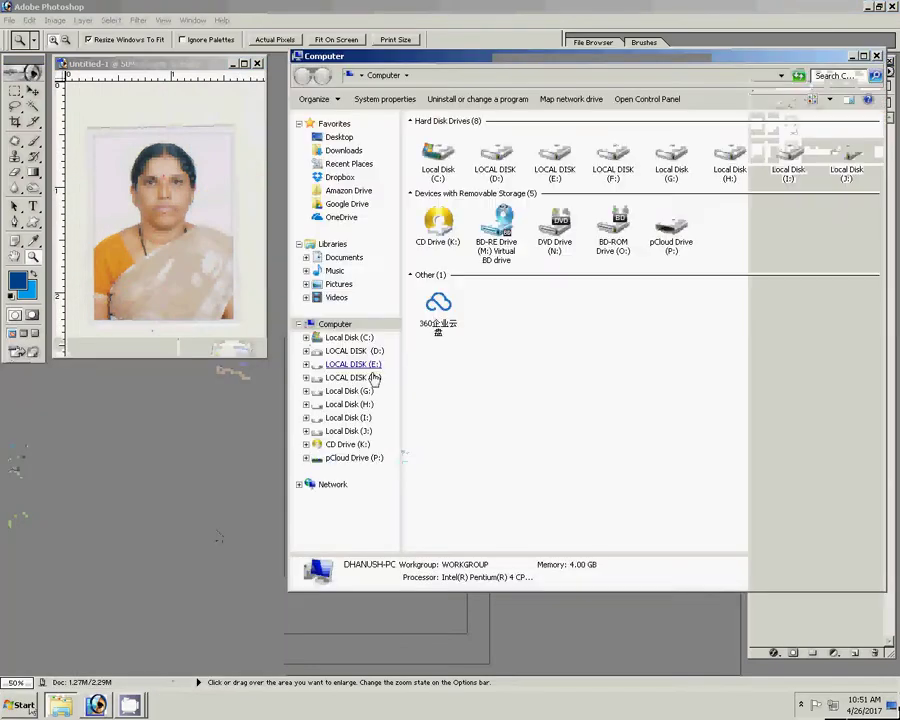
pyautogui.click(358, 432)
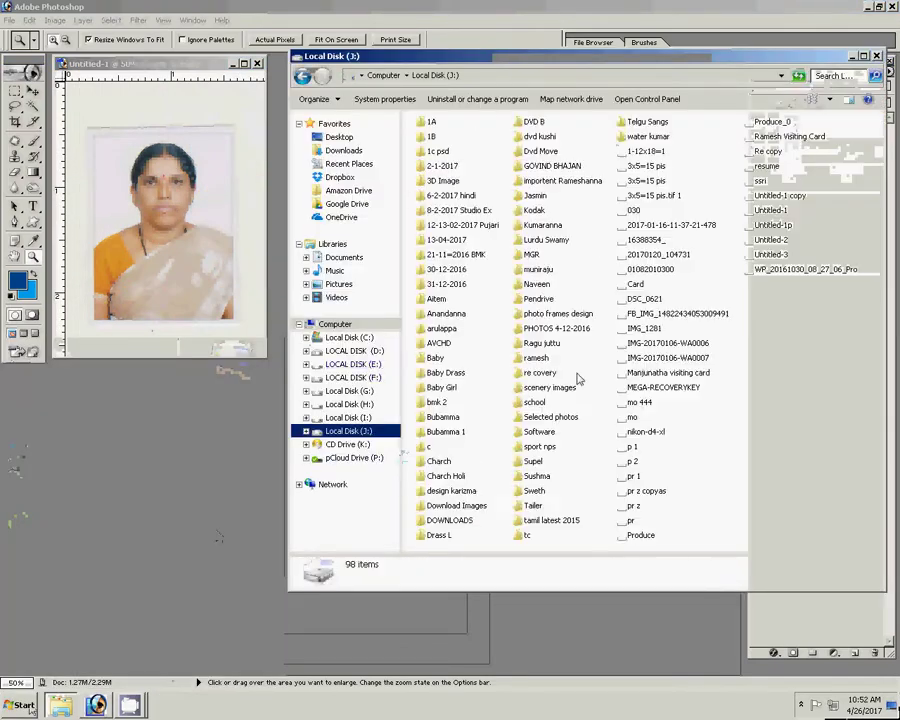
# Step: In Drass L > Sree, select DSC_0373 and DSC_0372 to open in Photoshop
pyautogui.doubleClick(440, 536)
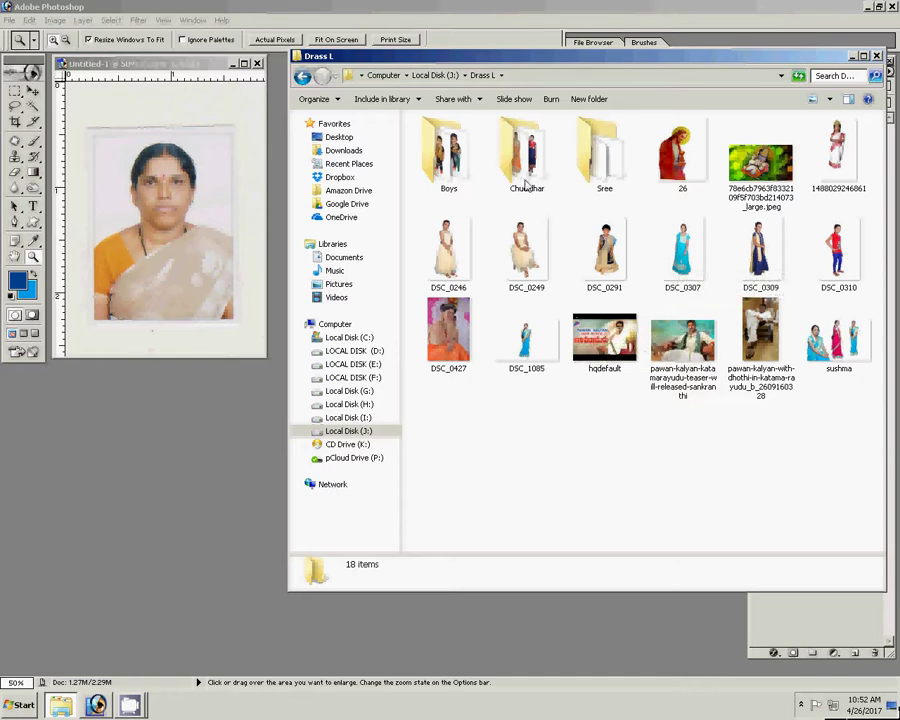
pyautogui.doubleClick(599, 167)
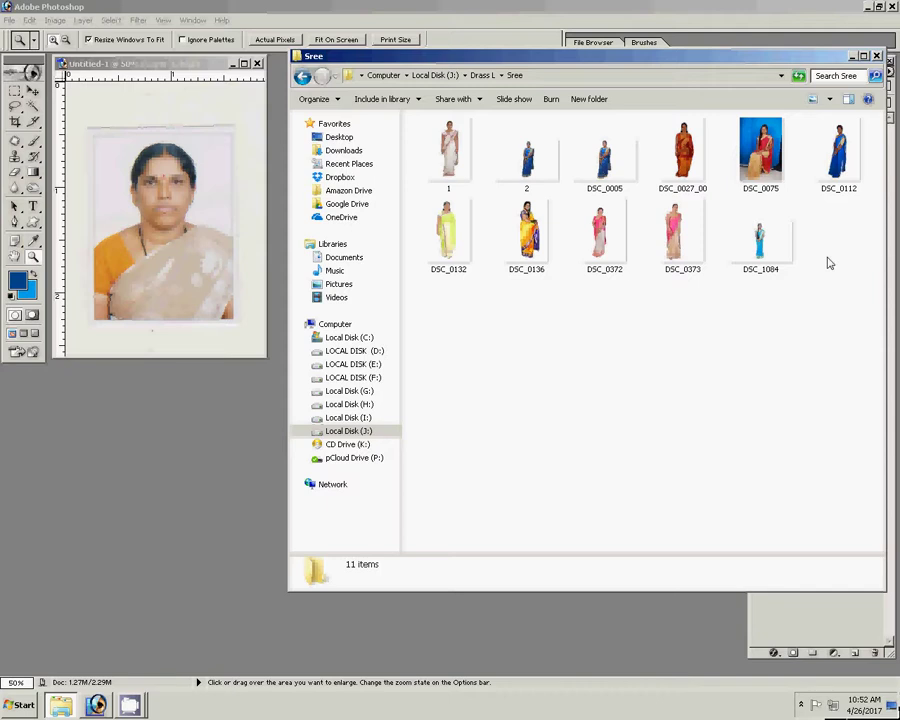
pyautogui.moveTo(674, 237); pyautogui.dragTo(679, 232)
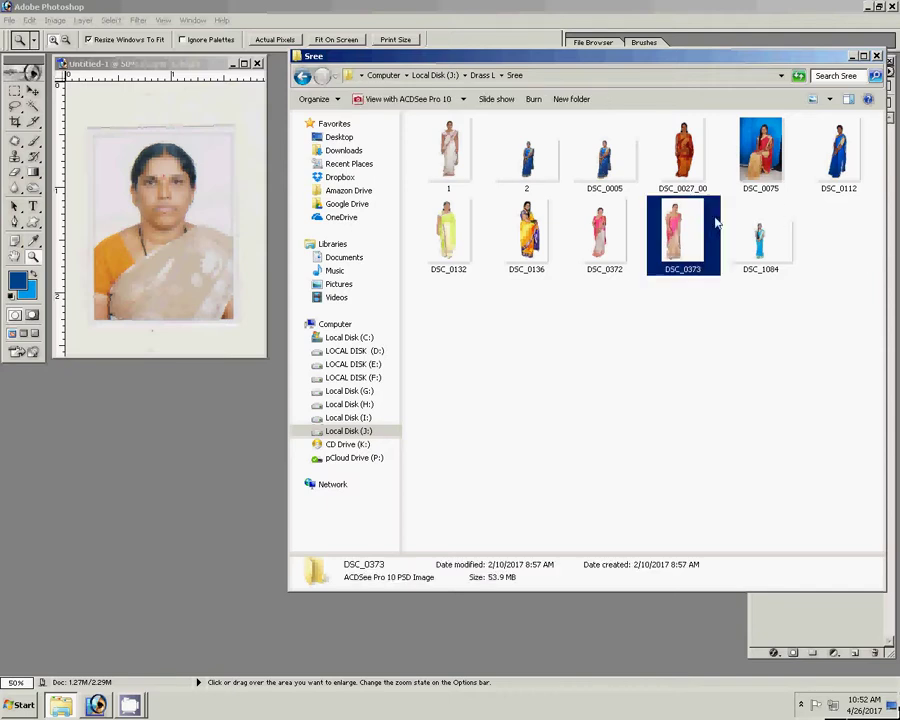
pyautogui.keyDown('ctrl'); pyautogui.click(606, 237); pyautogui.keyUp('ctrl')
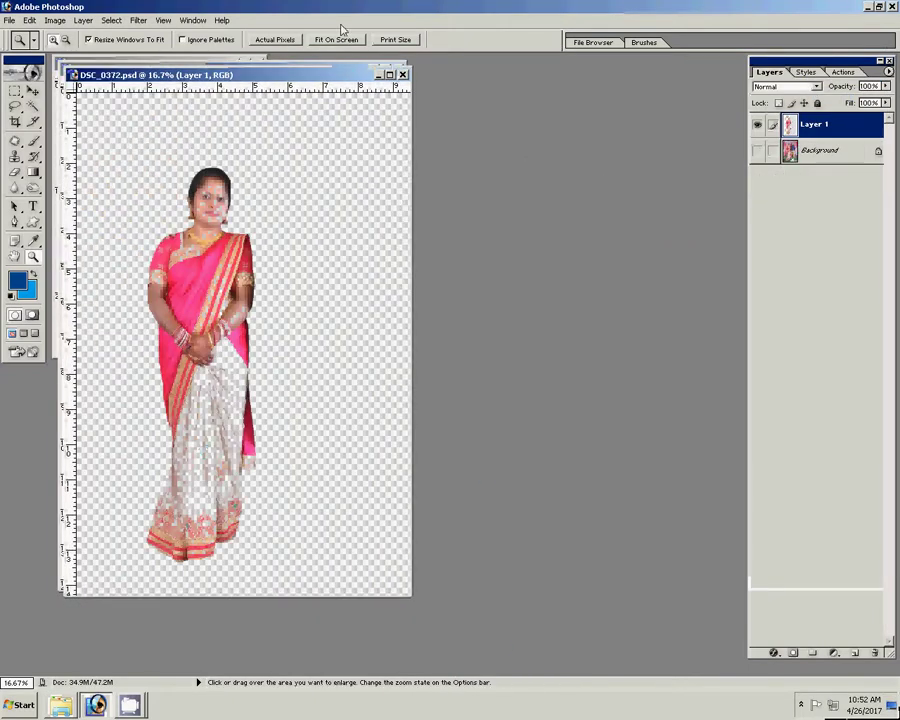
# Step: Move DSC_0372 aside to compare with DSC_0373, then close both documents
pyautogui.moveTo(326, 78); pyautogui.dragTo(648, 158)
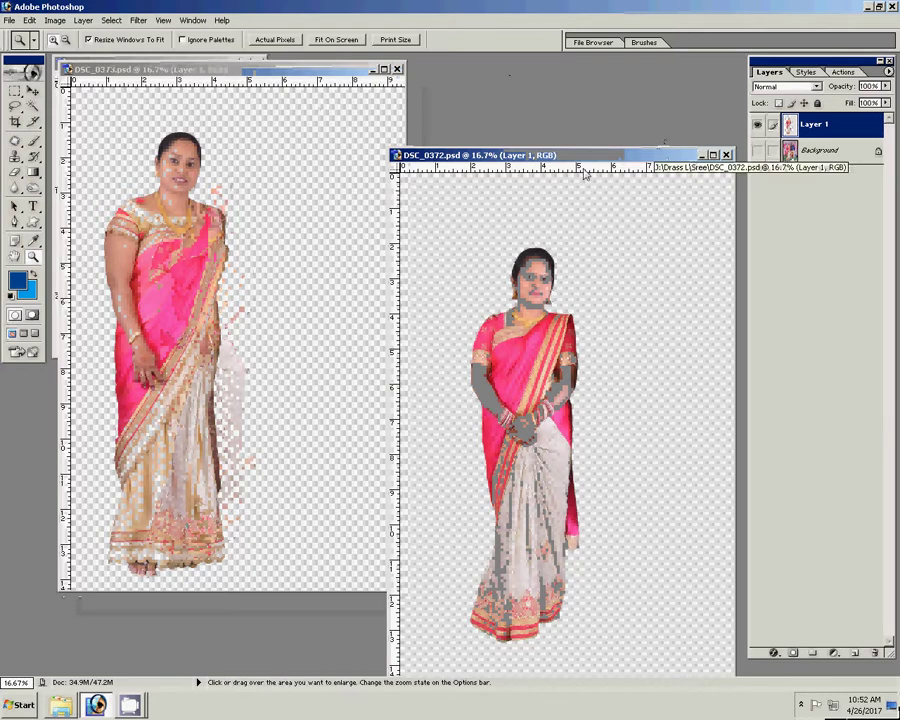
pyautogui.hotkey('ctrl', 'w')
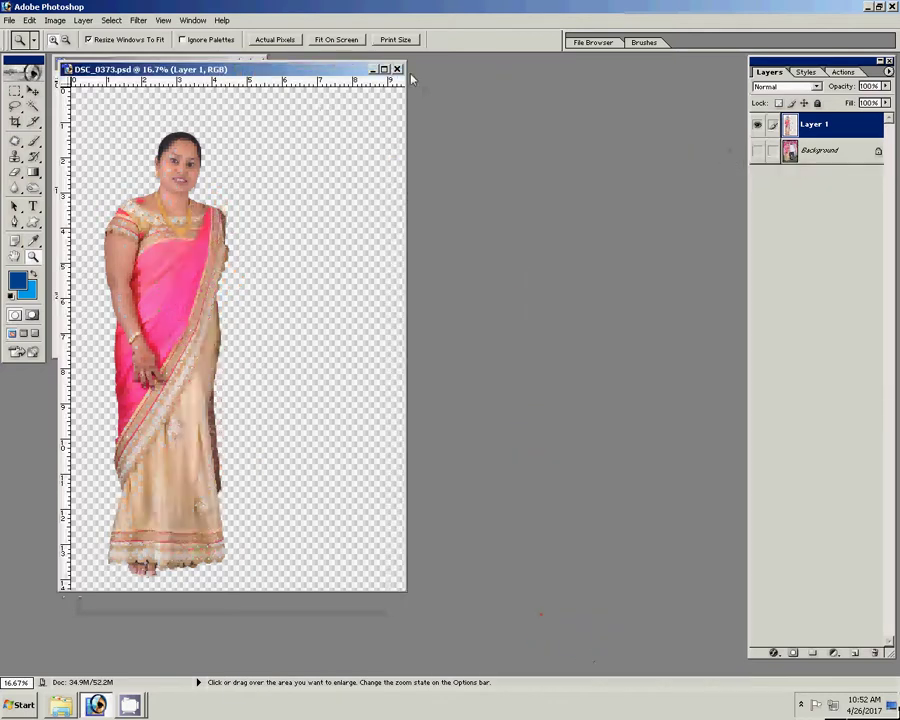
pyautogui.hotkey('ctrl', 'w')
# Step: Open folder B on LOCAL DISK (D:), peek into folder J, and return to B
pyautogui.click(60, 705)
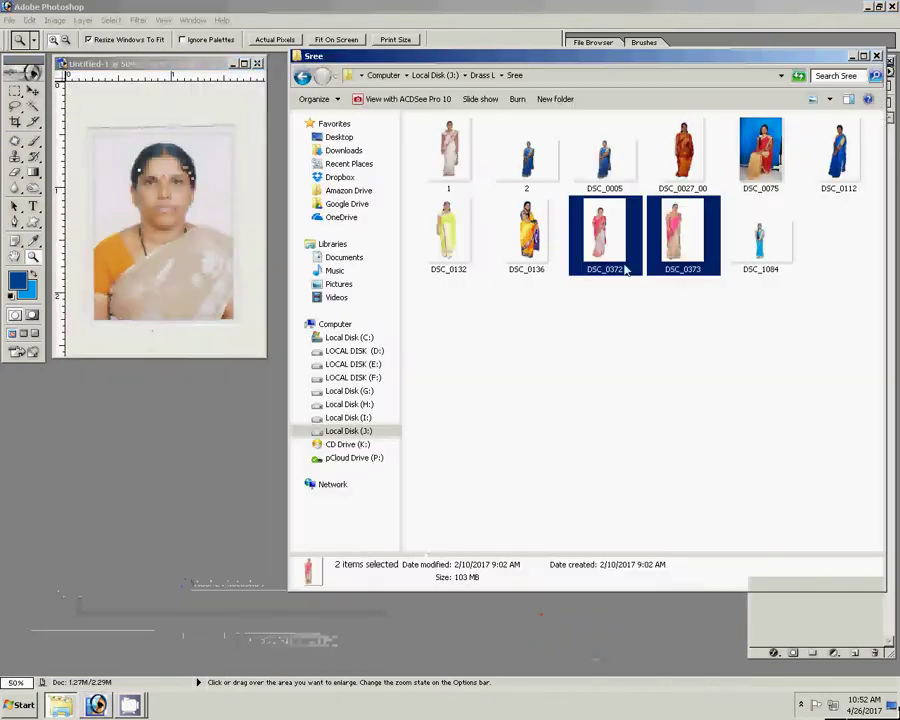
pyautogui.click(362, 351)
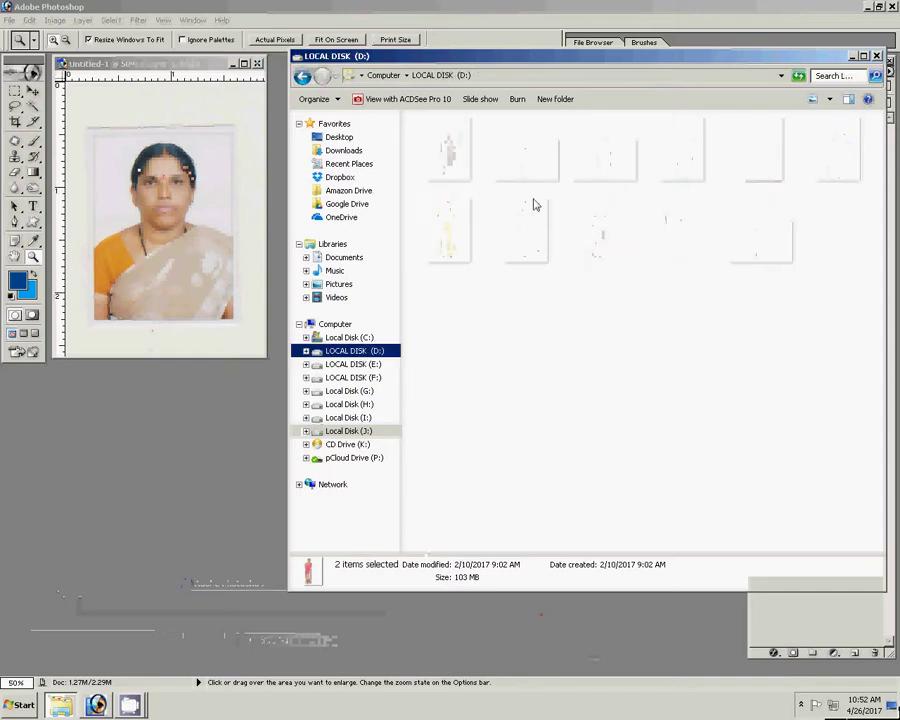
pyautogui.click(428, 447)
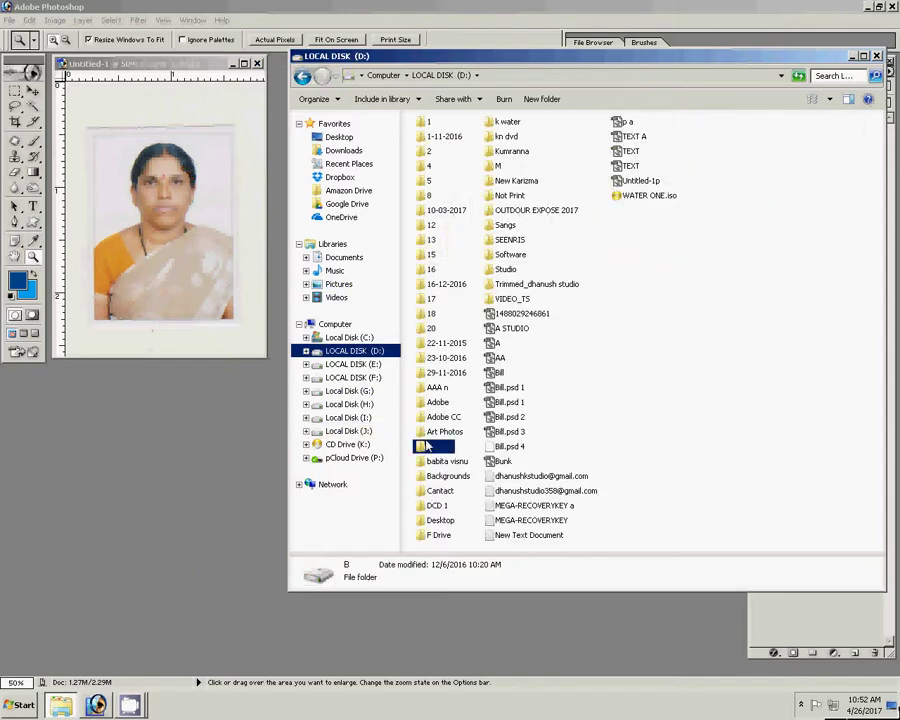
pyautogui.doubleClick(428, 447)
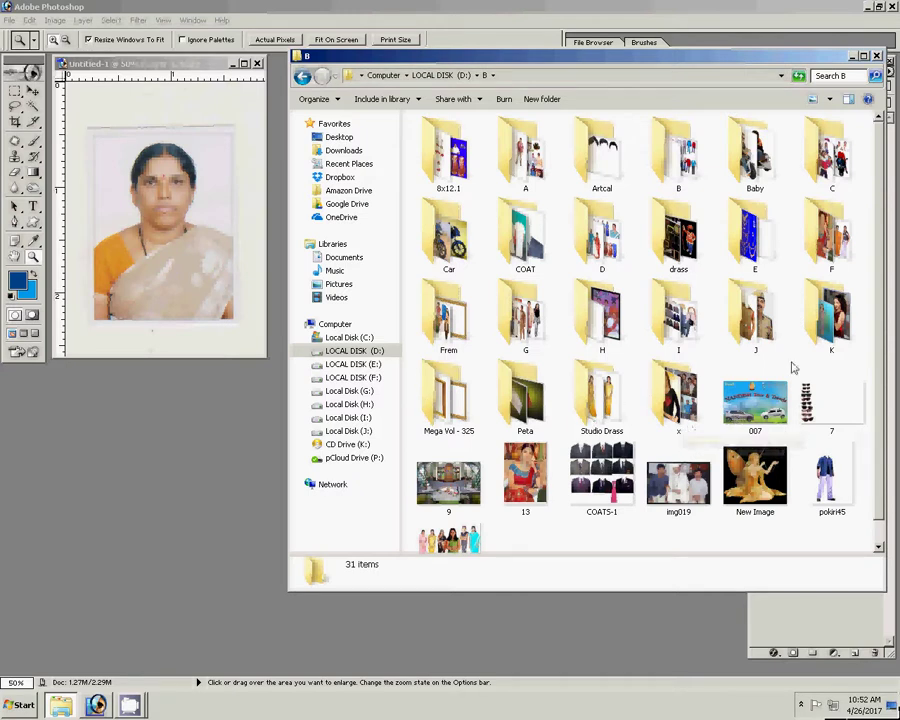
pyautogui.doubleClick(752, 330)
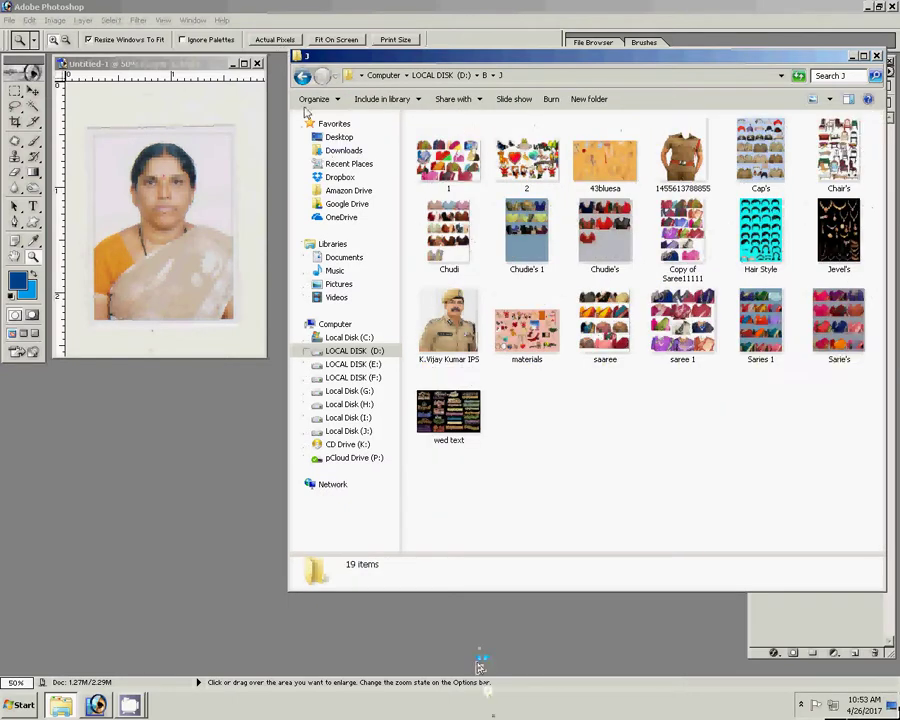
pyautogui.click(302, 77)
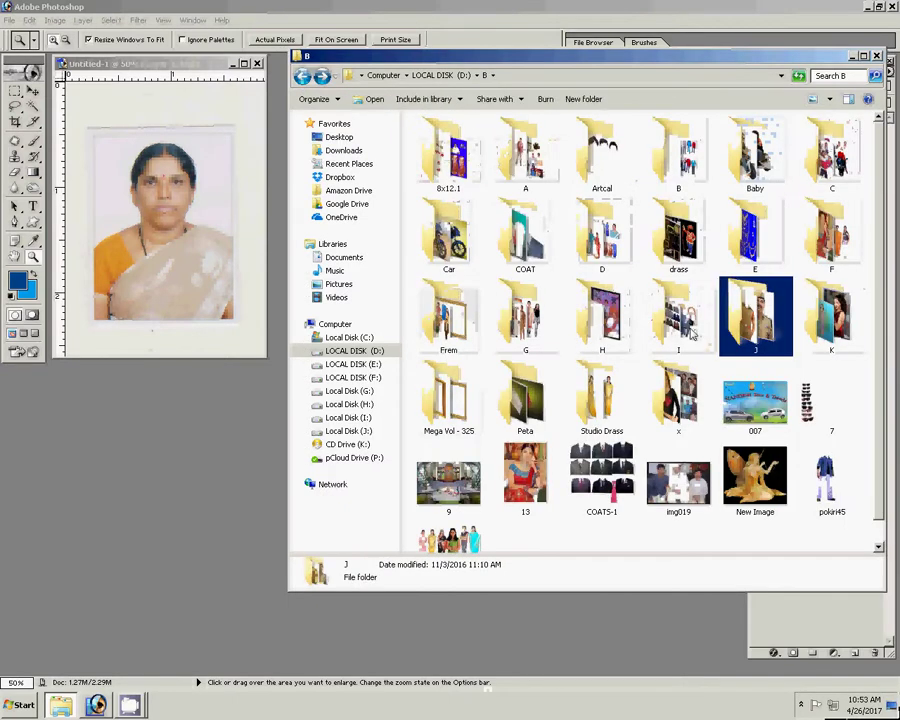
# Step: Look inside folder I, return to B, and lower the system volume
pyautogui.click(692, 332)
pyautogui.doubleClick(681, 350)
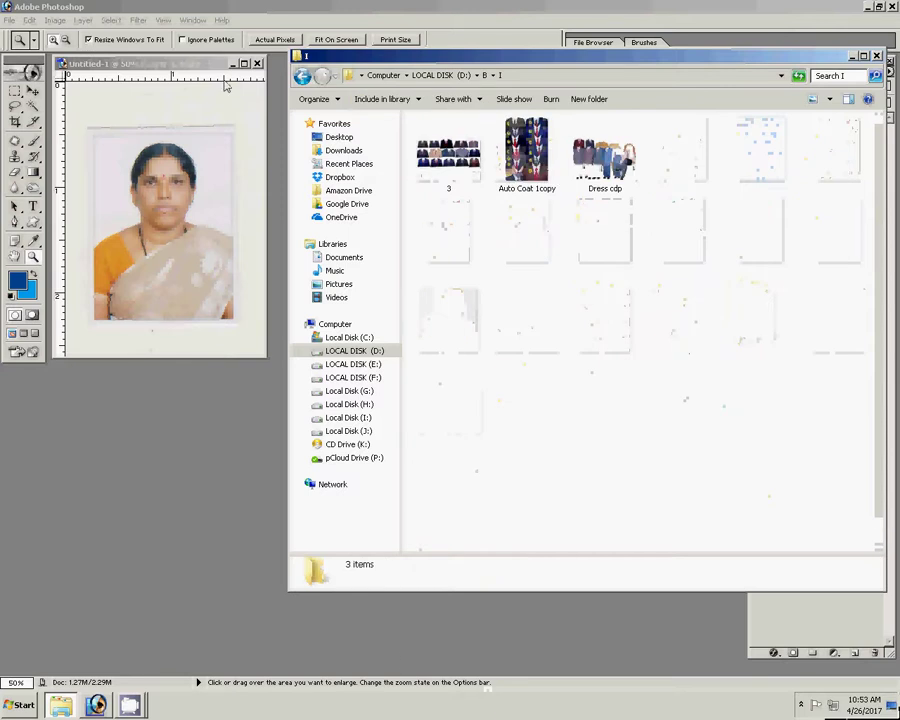
pyautogui.press('BackSpace')
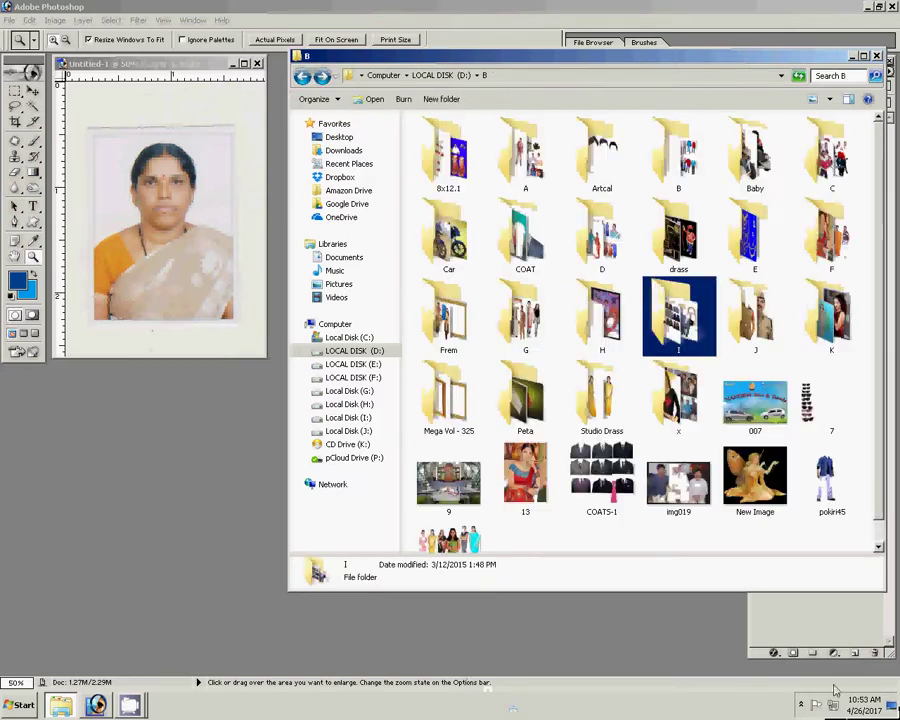
pyautogui.click(802, 706)
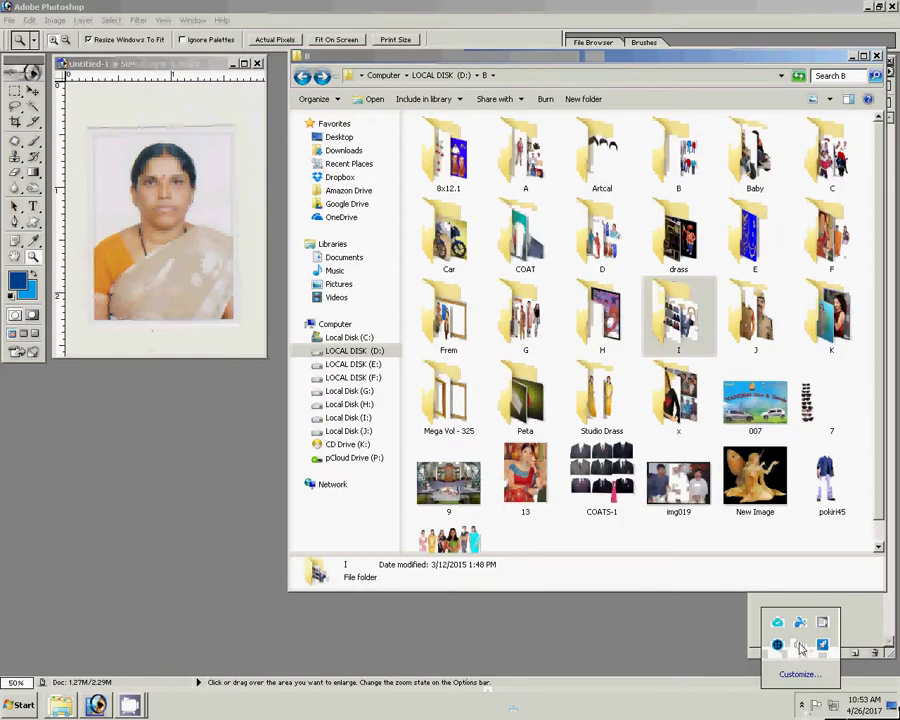
pyautogui.click(801, 648)
pyautogui.moveTo(797, 537); pyautogui.dragTo(793, 572)
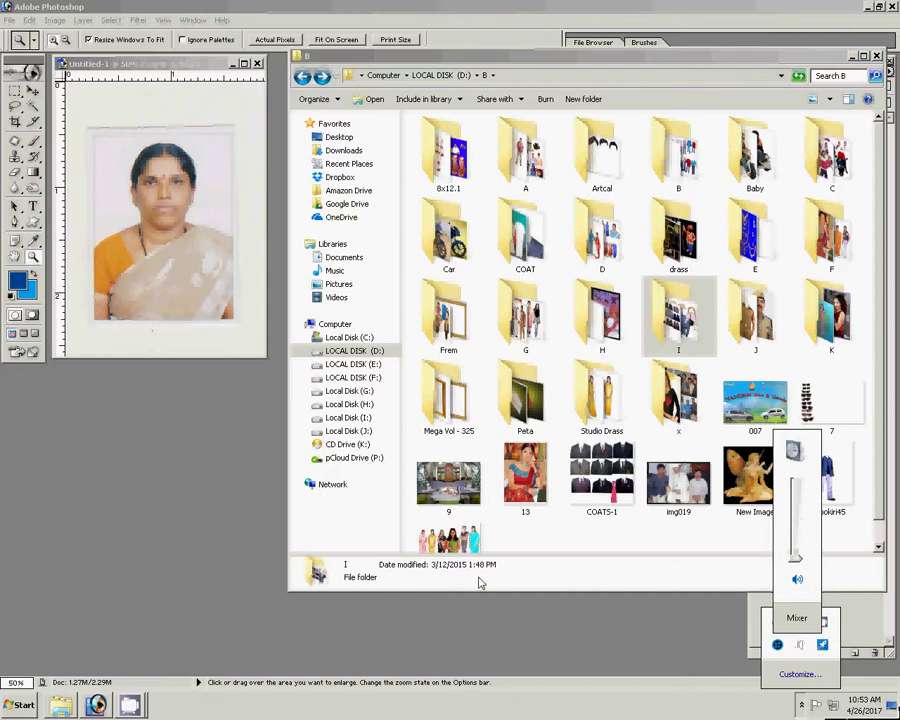
# Step: Browse folders H and G, opening and closing image 22.psd
pyautogui.click(659, 534)
pyautogui.doubleClick(602, 335)
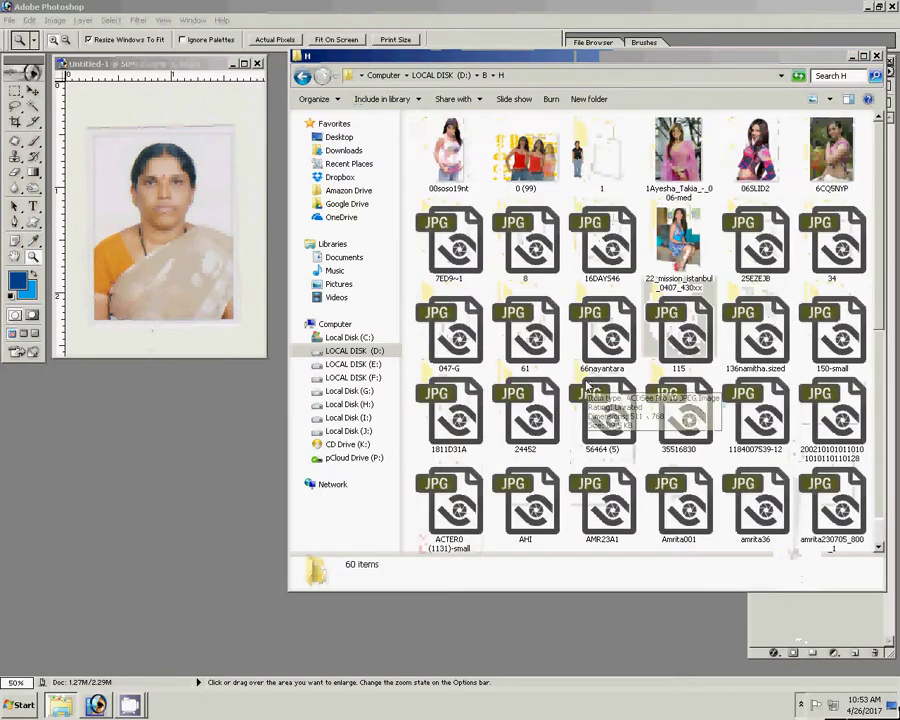
pyautogui.press('BackSpace')
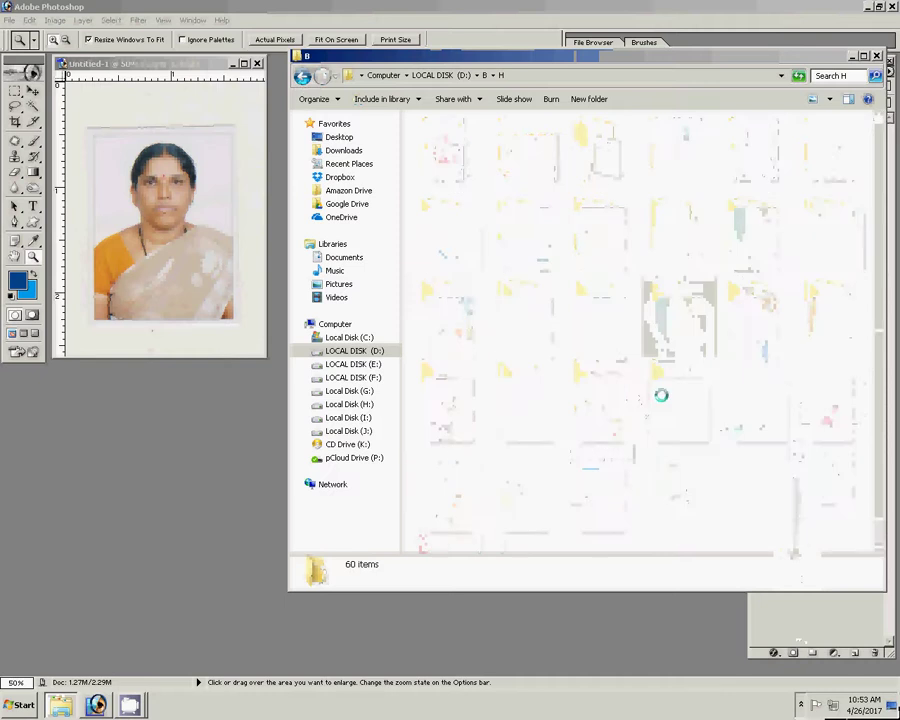
pyautogui.click(530, 353)
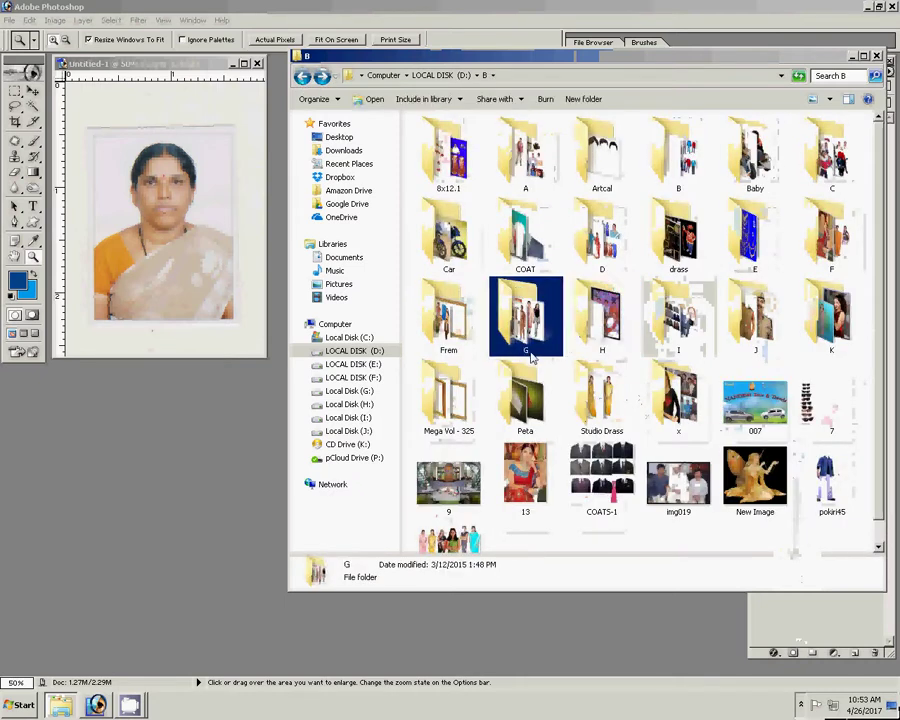
pyautogui.doubleClick(531, 357)
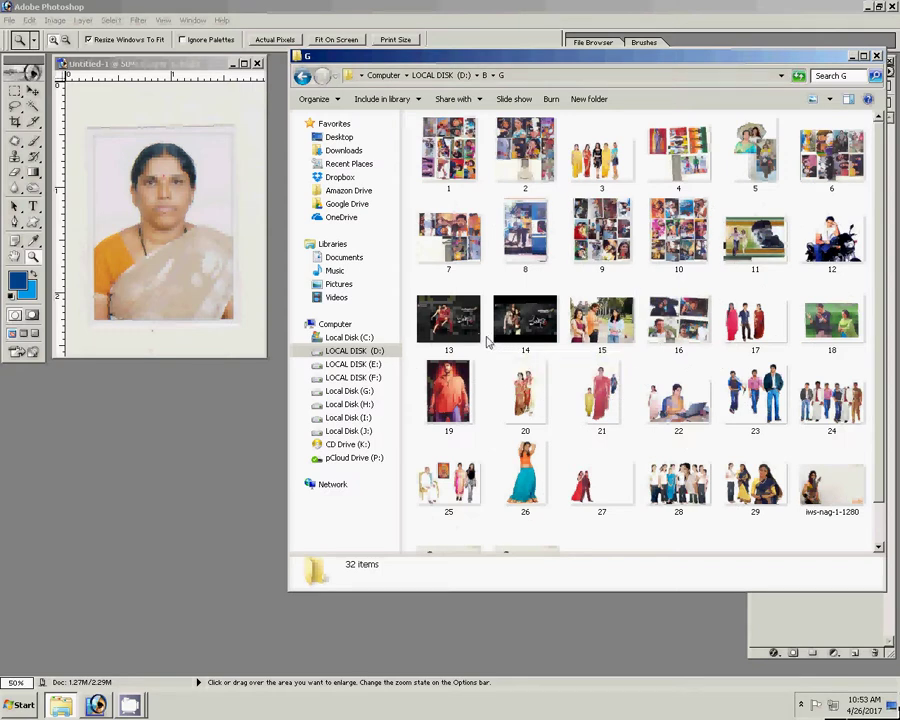
pyautogui.scroll(-2, 530, 348)
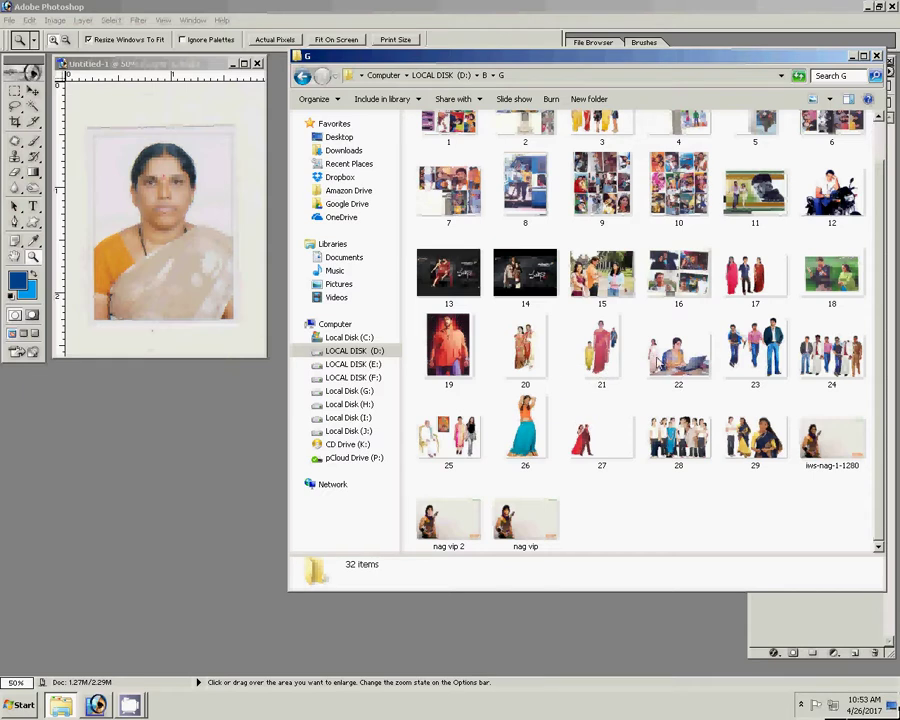
pyautogui.click(660, 358)
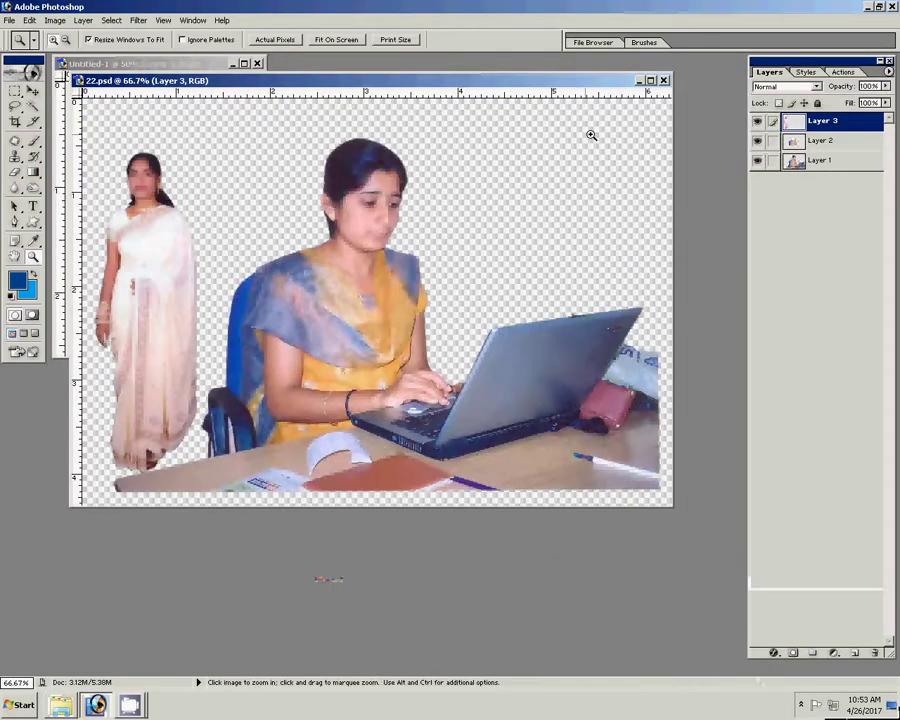
pyautogui.click(663, 80)
# Step: Back in folder B, peek into Frem, then open folder F
pyautogui.click(61, 705)
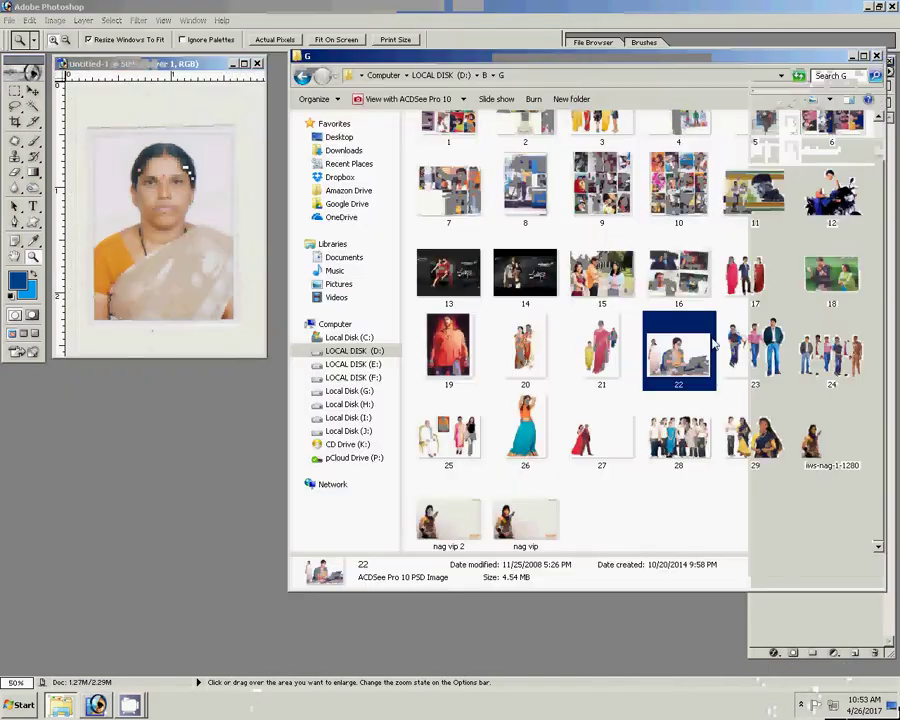
pyautogui.click(302, 77)
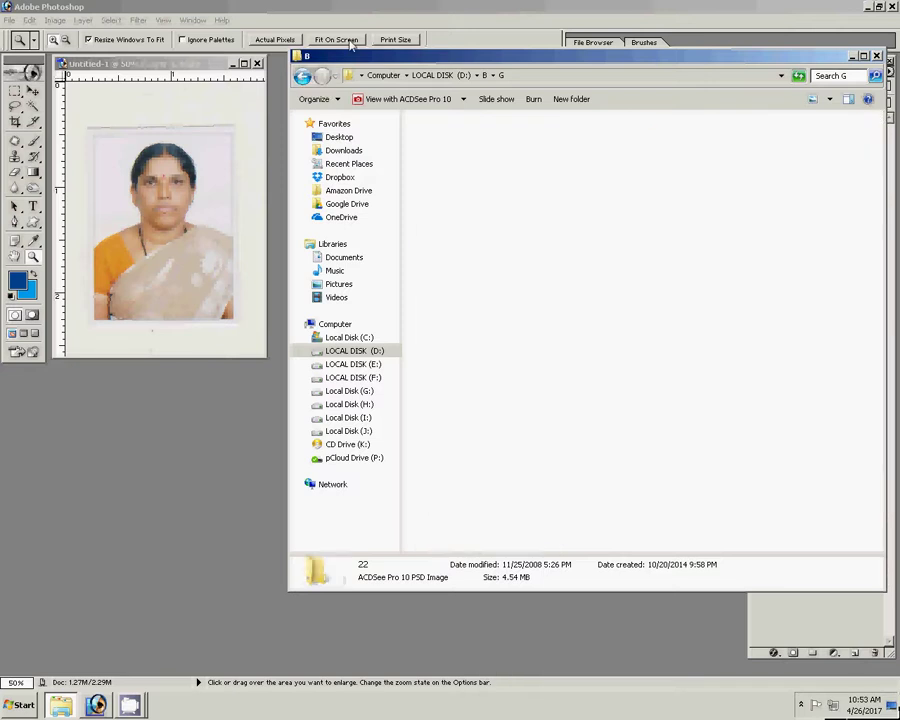
pyautogui.doubleClick(450, 305)
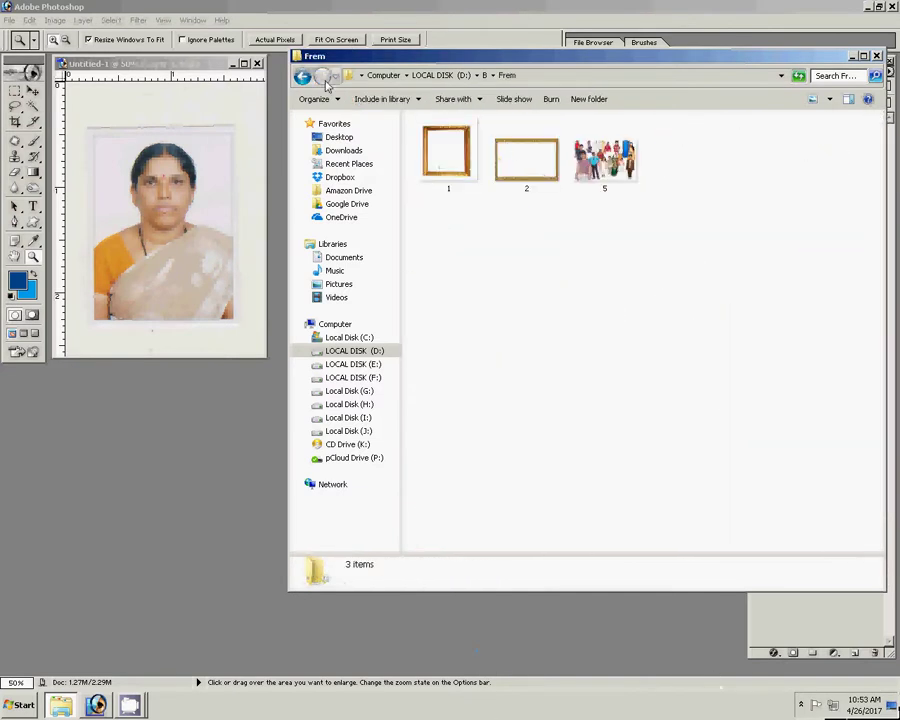
pyautogui.press('BackSpace')
pyautogui.press('f')
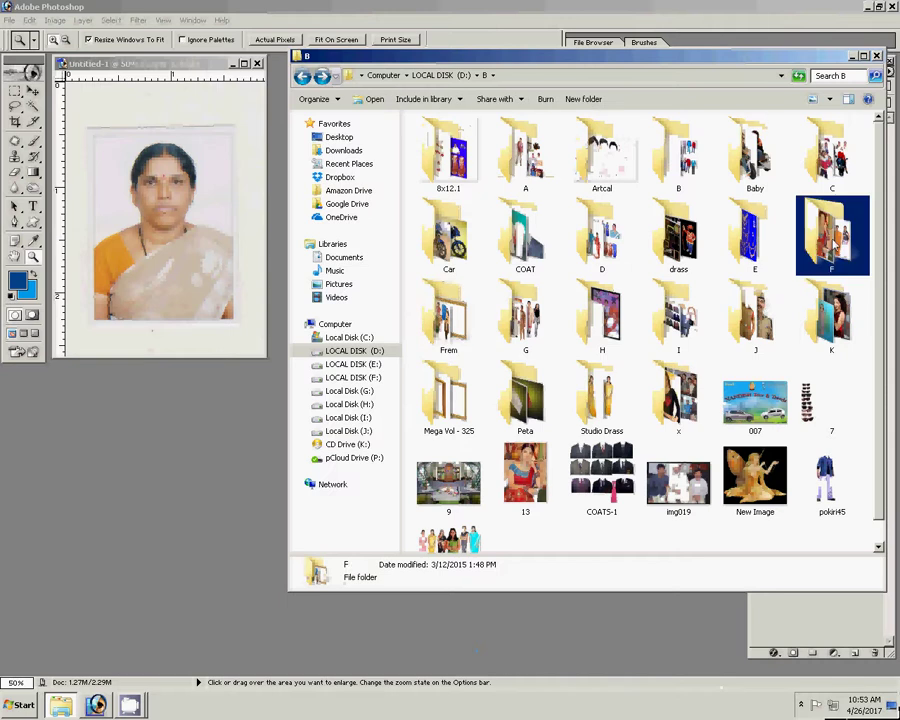
pyautogui.press('Return')
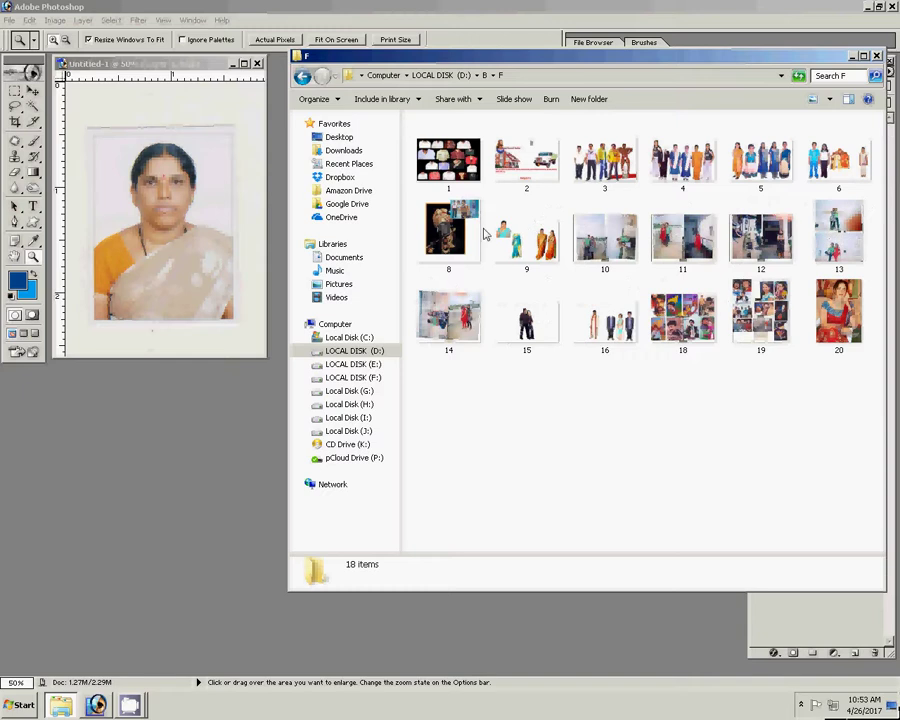
# Step: Open 9.psd and create a new blank 5 x 7 inch, 300 ppi document
pyautogui.moveTo(513, 253); pyautogui.dragTo(266, 438)
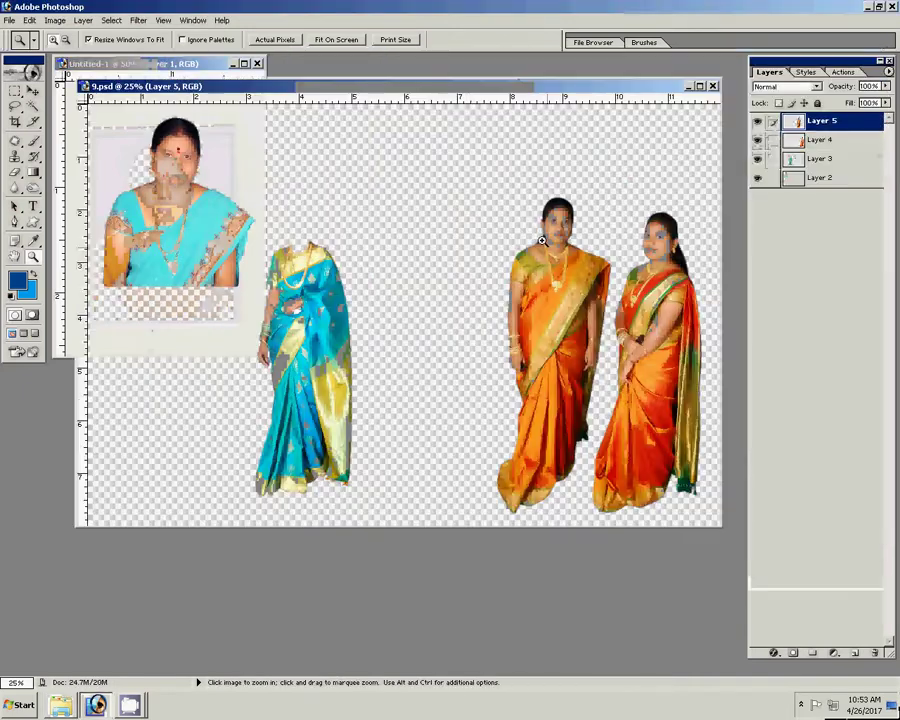
pyautogui.press('v')
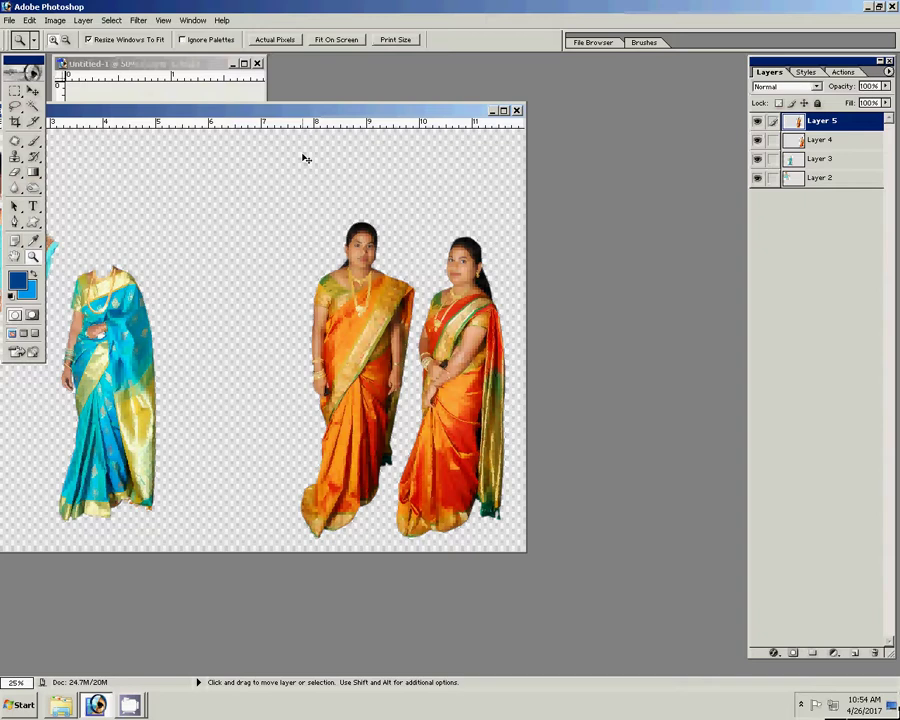
pyautogui.hotkey('ctrl', 'n')
pyautogui.click(425, 210)
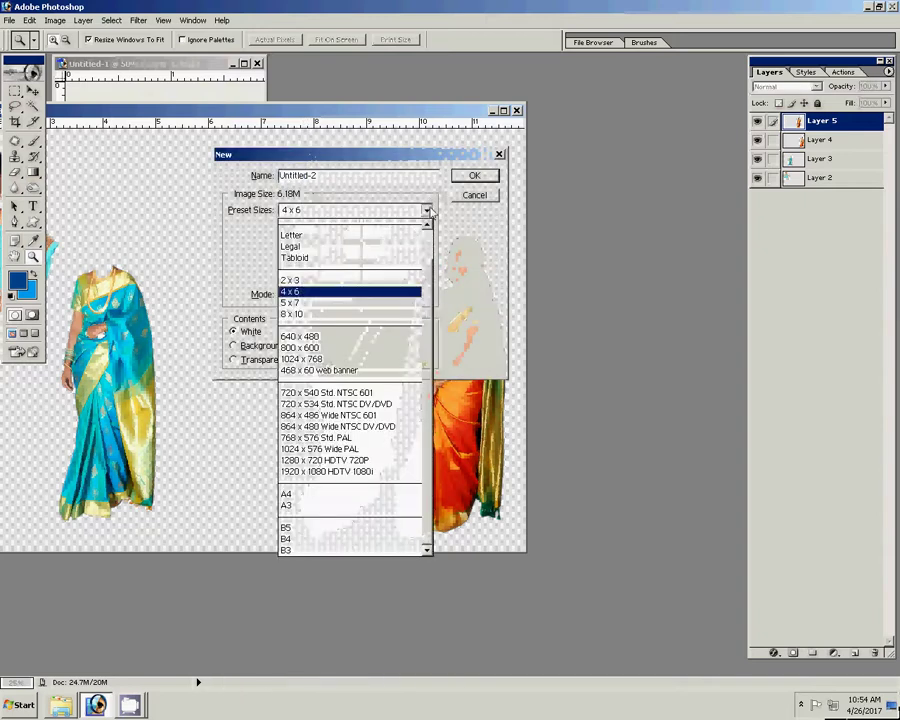
pyautogui.click(295, 303)
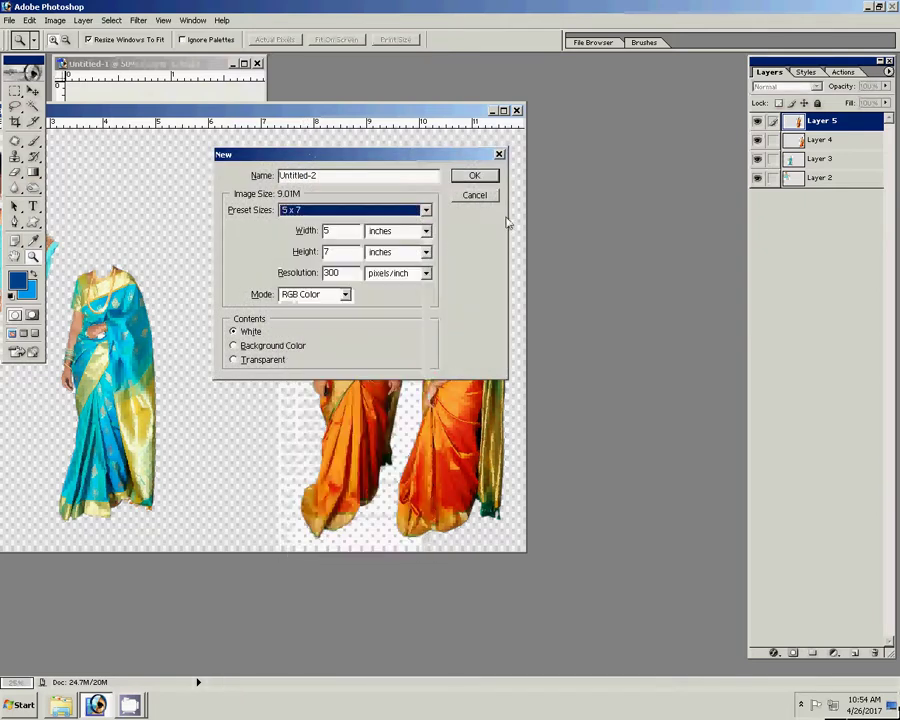
pyautogui.click(476, 177)
# Step: Rotate the new canvas 90° to landscape and bring 9.psd to the front
pyautogui.click(55, 20)
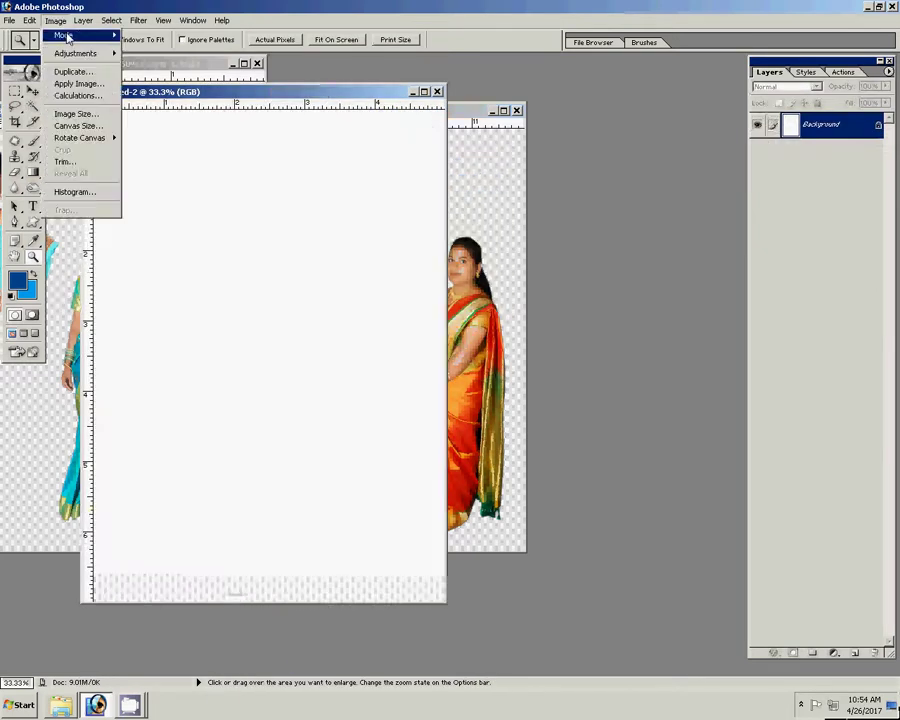
pyautogui.click(145, 149)
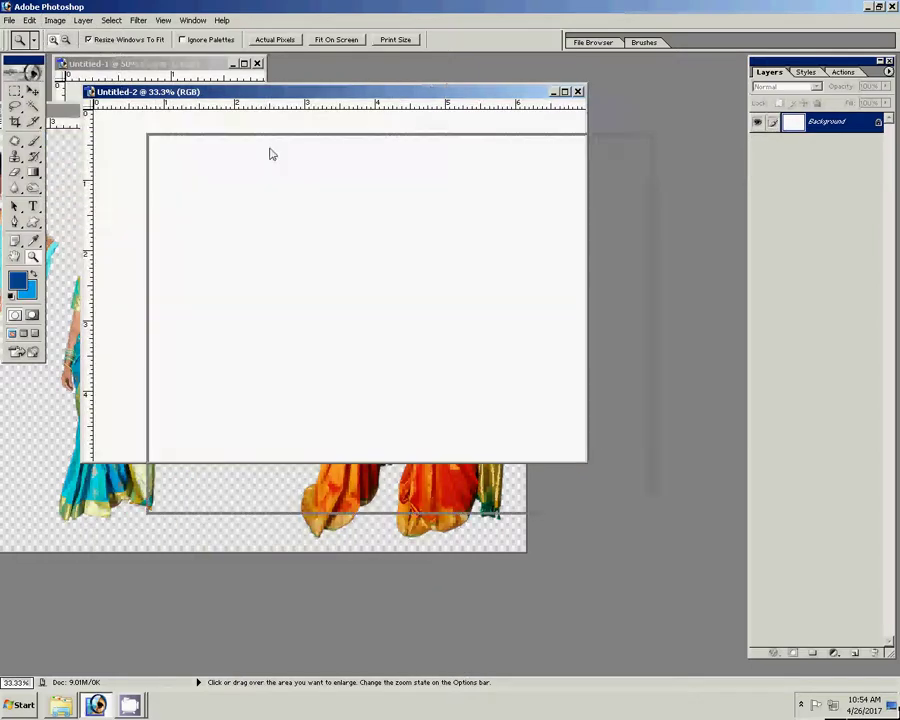
pyautogui.moveTo(270, 154); pyautogui.dragTo(344, 226)
pyautogui.click(187, 176)
# Step: Copy the blue-saree figure into Untitled-2, scale it to 67.5%, and hide the white Background
pyautogui.press('v')
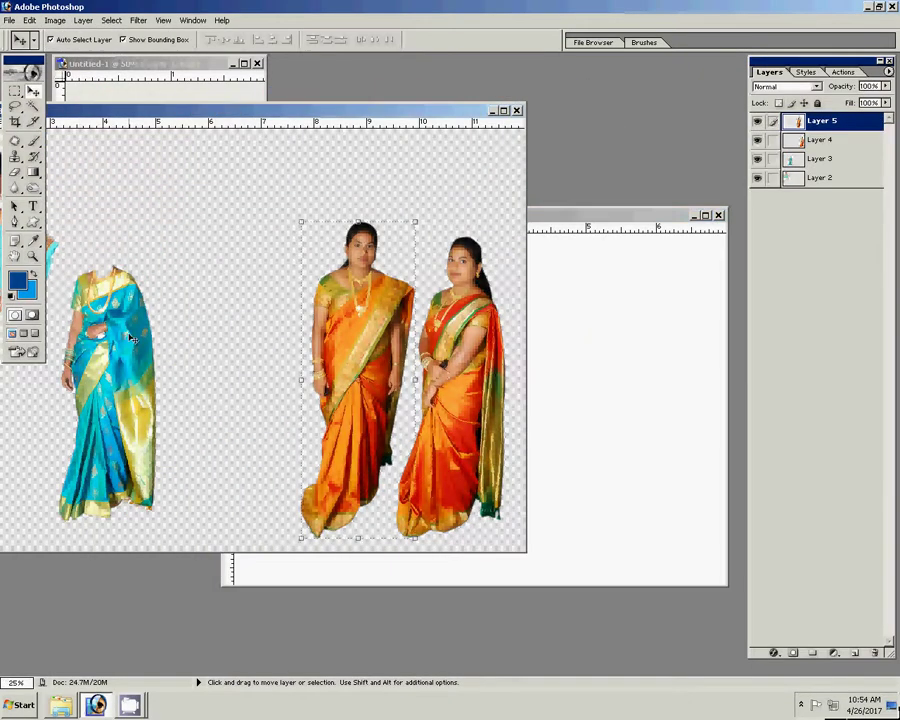
pyautogui.click(135, 420)
pyautogui.moveTo(135, 420)
pyautogui.mouseDown()
pyautogui.moveTo(594, 396)
pyautogui.moveTo(499, 351)
pyautogui.mouseUp()
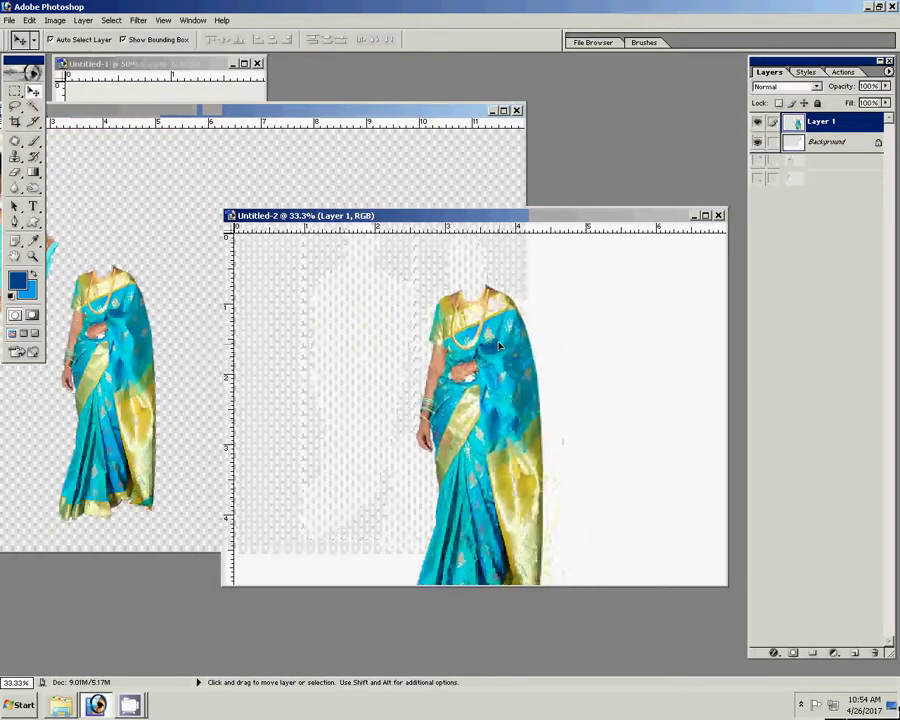
pyautogui.moveTo(542, 274); pyautogui.dragTo(520, 333)
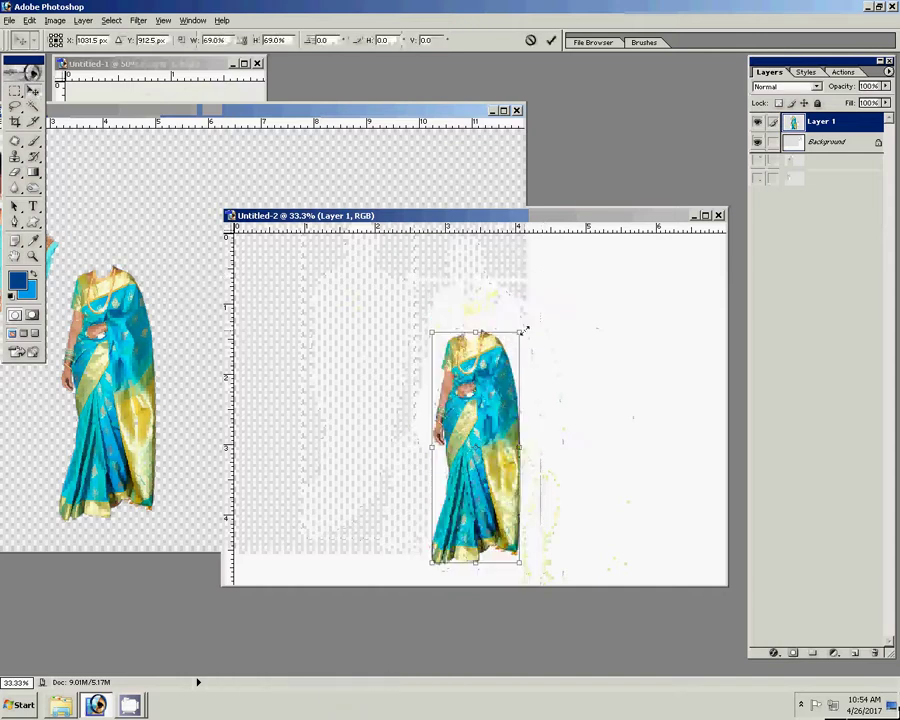
pyautogui.click(550, 40)
pyautogui.click(758, 142)
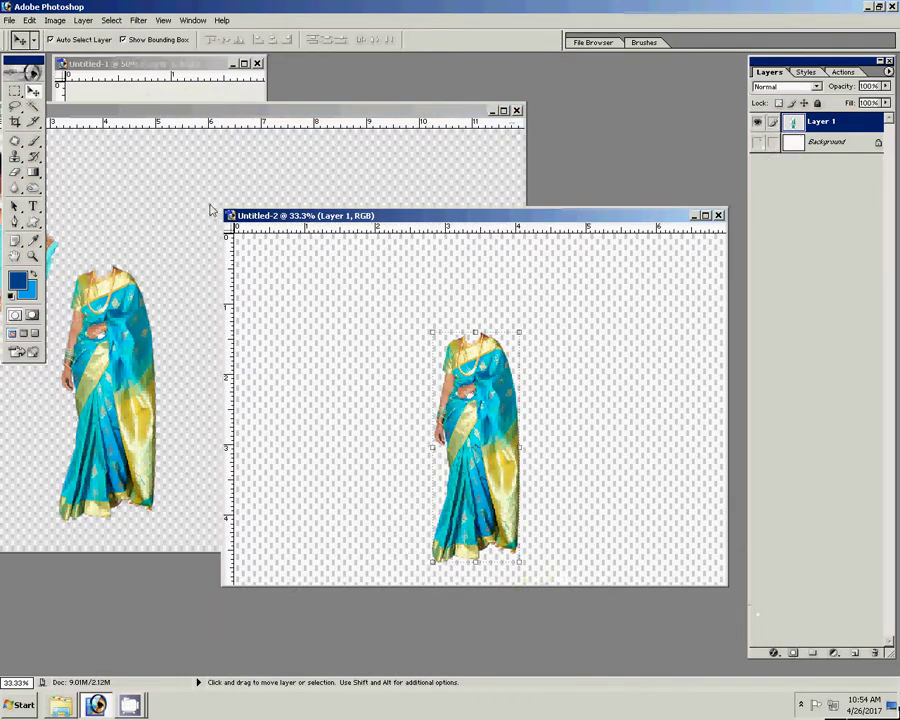
pyautogui.click(150, 148)
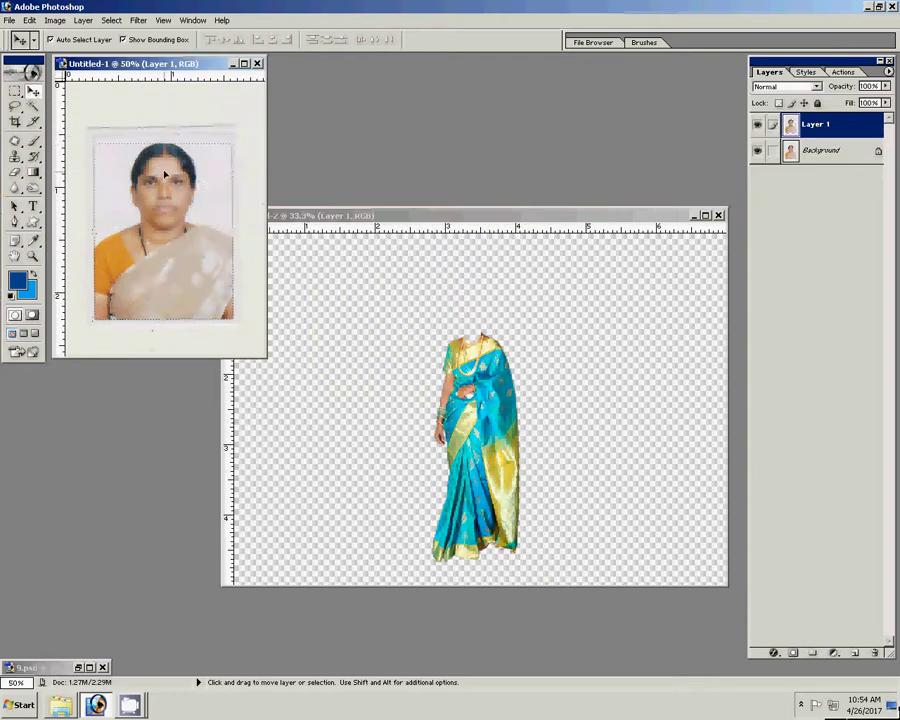
# Step: Copy the woman's photo into Untitled-2 and move Layer 1 above Layer 2
pyautogui.moveTo(128, 146)
pyautogui.mouseDown()
pyautogui.moveTo(460, 320)
pyautogui.moveTo(492, 294)
pyautogui.moveTo(472, 284)
pyautogui.moveTo(511, 293)
pyautogui.mouseUp()
pyautogui.hotkey('ctrl', 't')
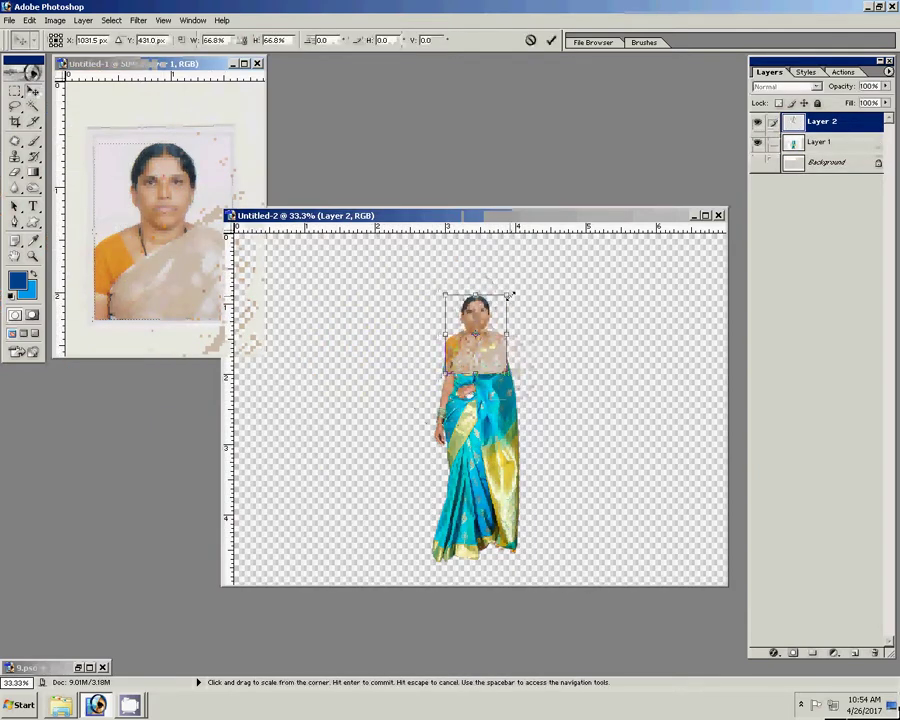
pyautogui.click(550, 40)
pyautogui.press('z')
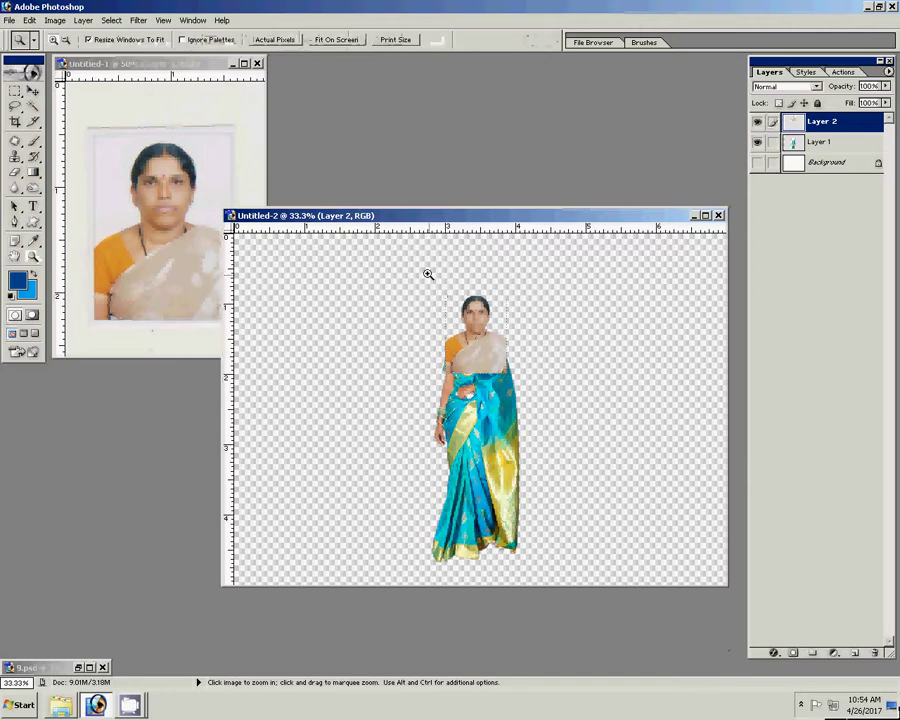
pyautogui.moveTo(417, 269); pyautogui.dragTo(517, 410)
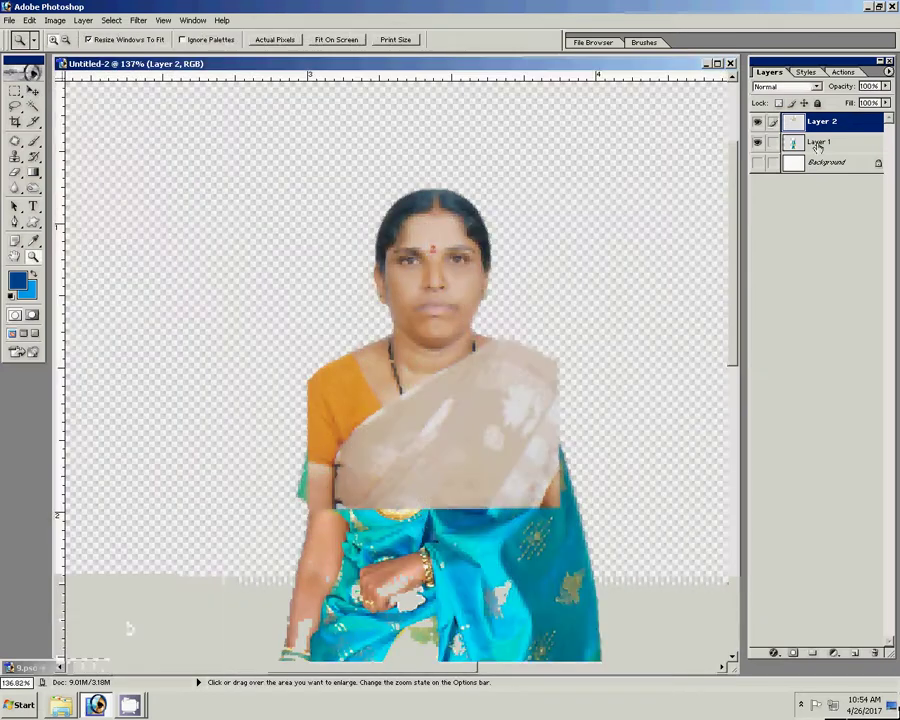
pyautogui.click(818, 142)
pyautogui.moveTo(818, 142); pyautogui.dragTo(818, 119)
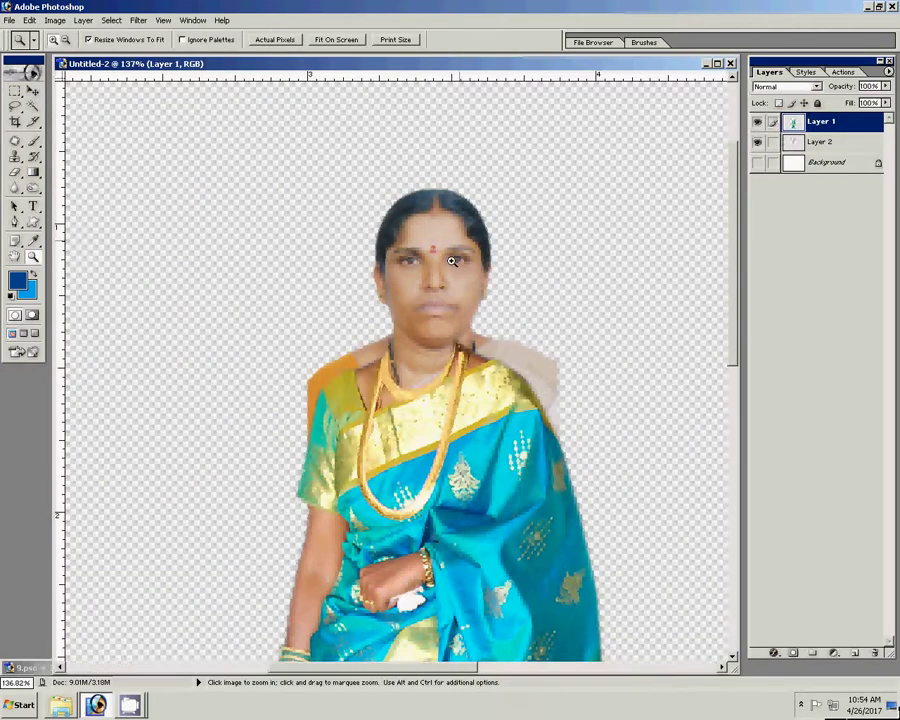
pyautogui.click(457, 305)
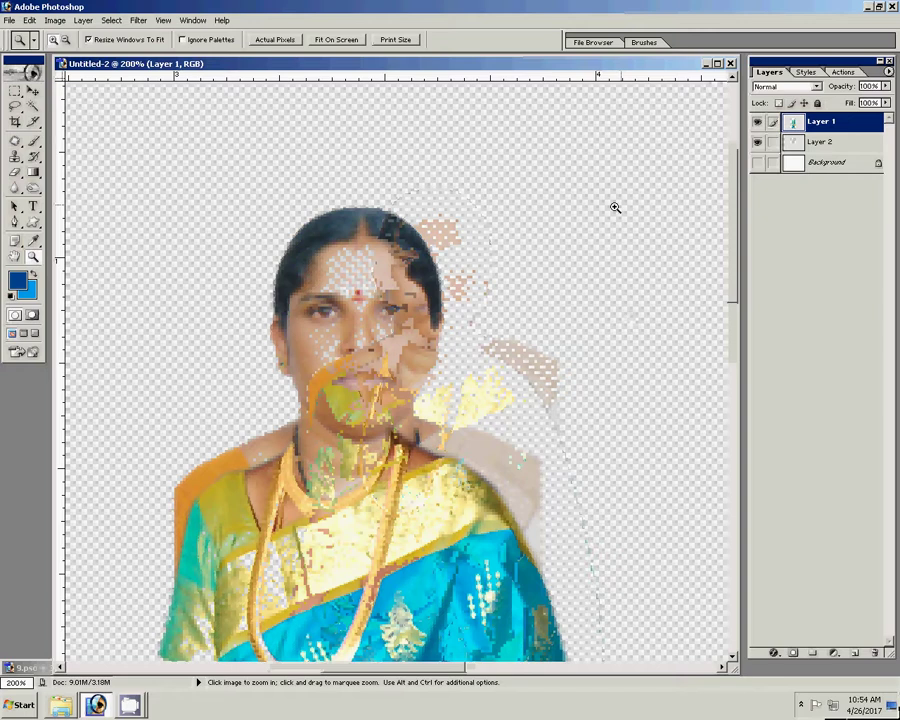
# Step: Scale the face layer to 78.2% and position it to fit the saree body
pyautogui.press('v')
pyautogui.moveTo(380, 326); pyautogui.dragTo(363, 321)
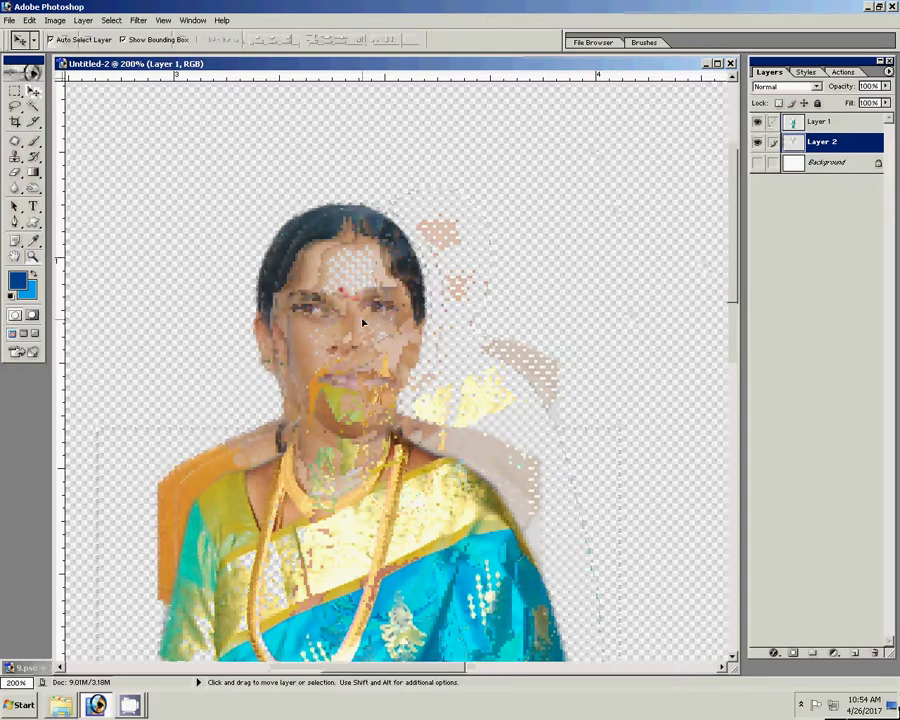
pyautogui.moveTo(527, 205); pyautogui.dragTo(499, 255)
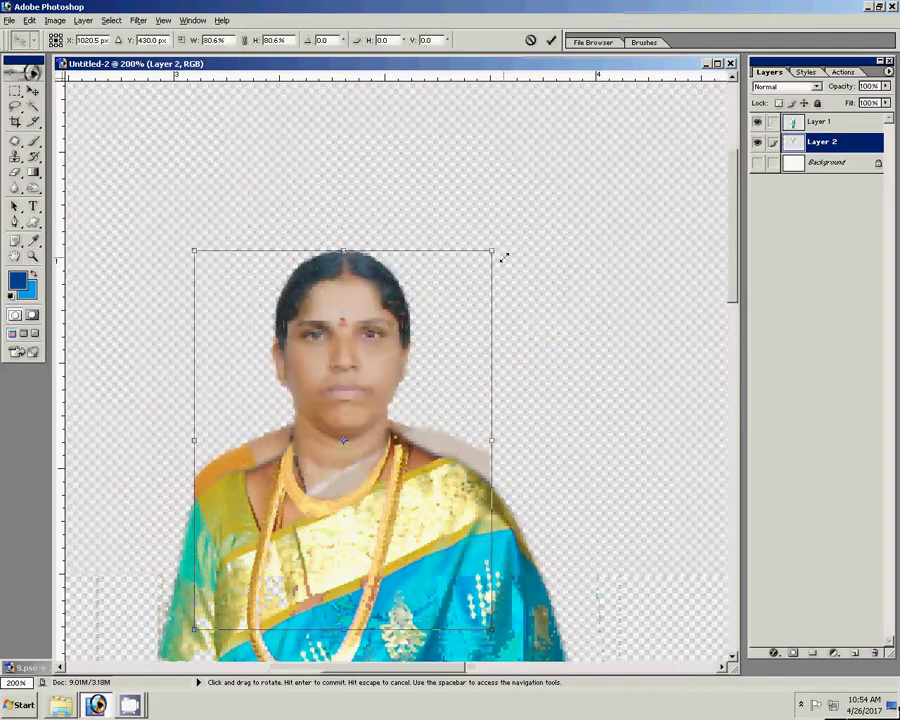
pyautogui.moveTo(354, 352); pyautogui.dragTo(351, 357)
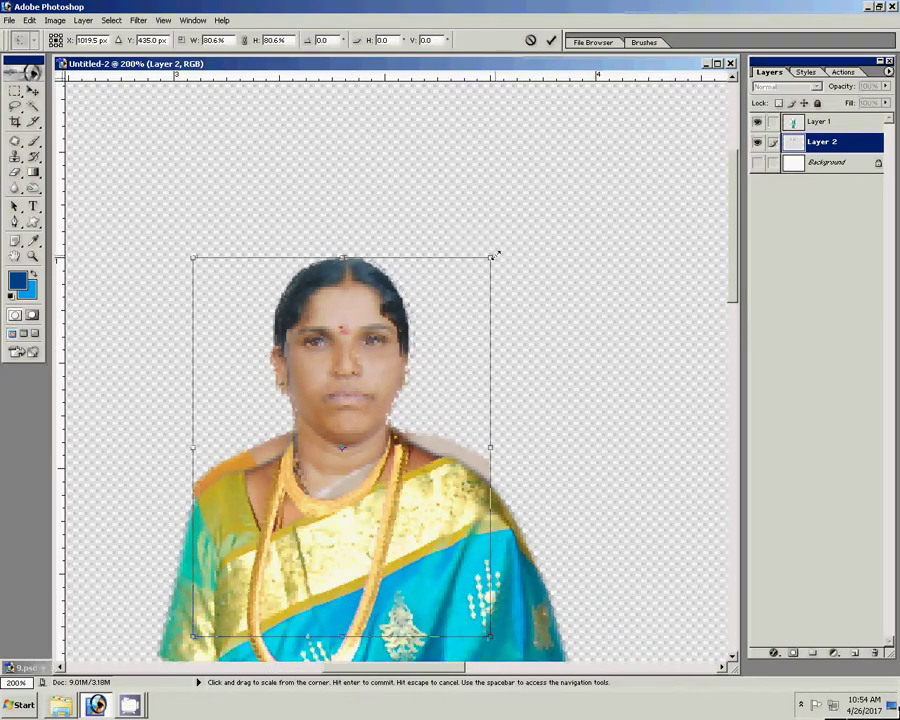
pyautogui.moveTo(497, 254); pyautogui.dragTo(493, 260)
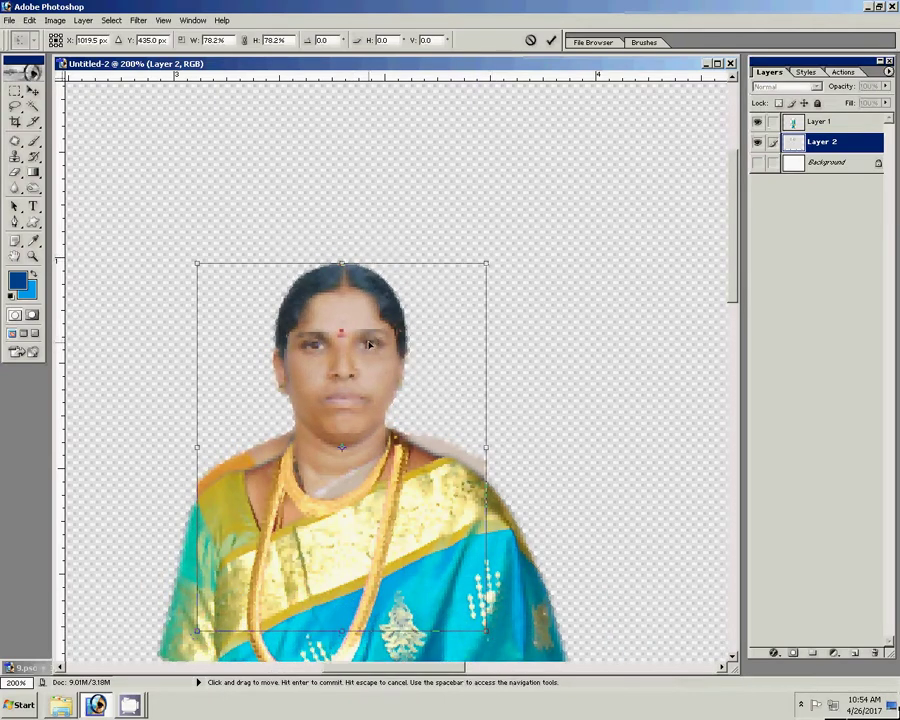
pyautogui.moveTo(369, 344); pyautogui.dragTo(370, 341)
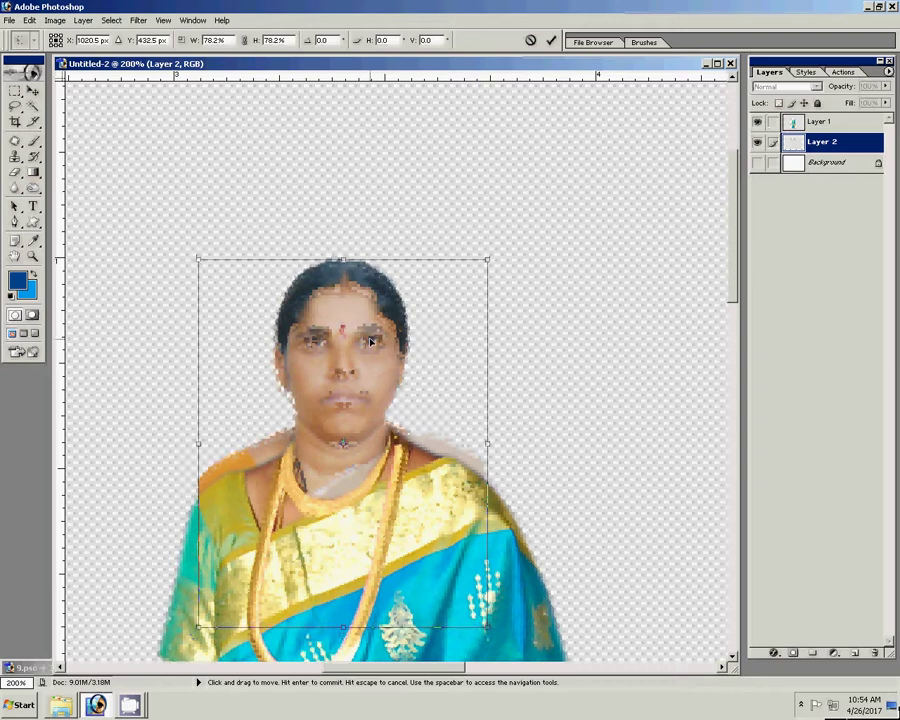
pyautogui.click(551, 41)
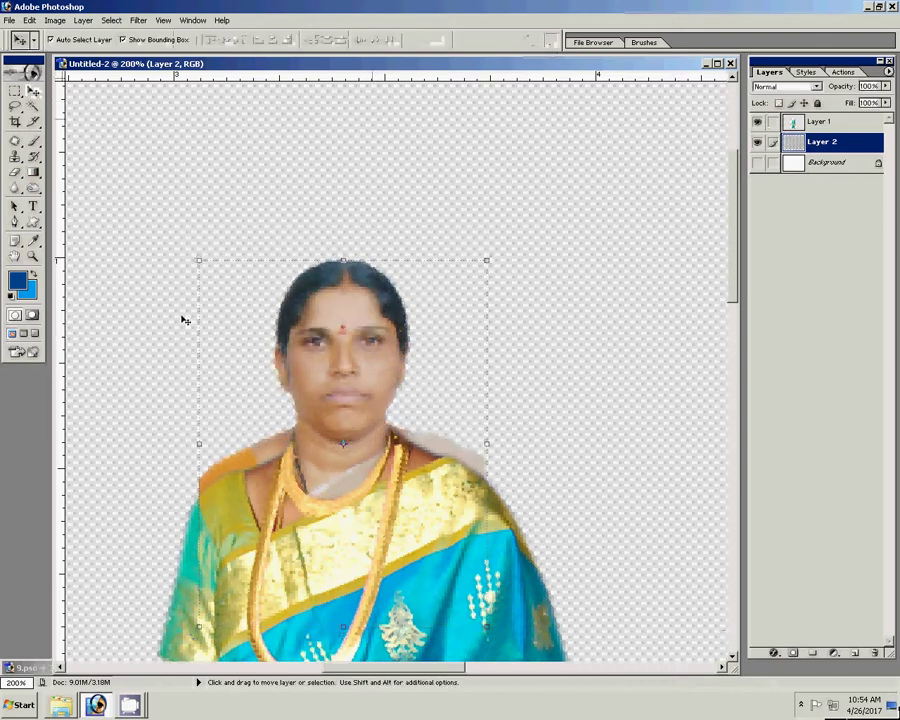
pyautogui.press('z')
pyautogui.moveTo(165, 374); pyautogui.dragTo(329, 524)
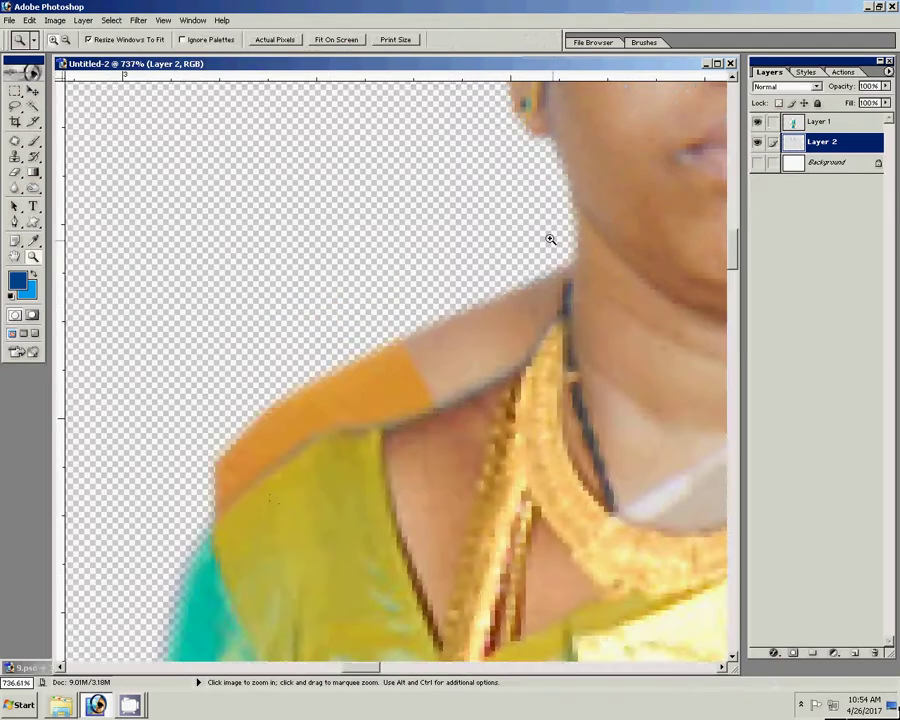
# Step: Erase the orange shoulder fringe with an 8 px Eraser
pyautogui.press('e')
pyautogui.rightClick(245, 345)
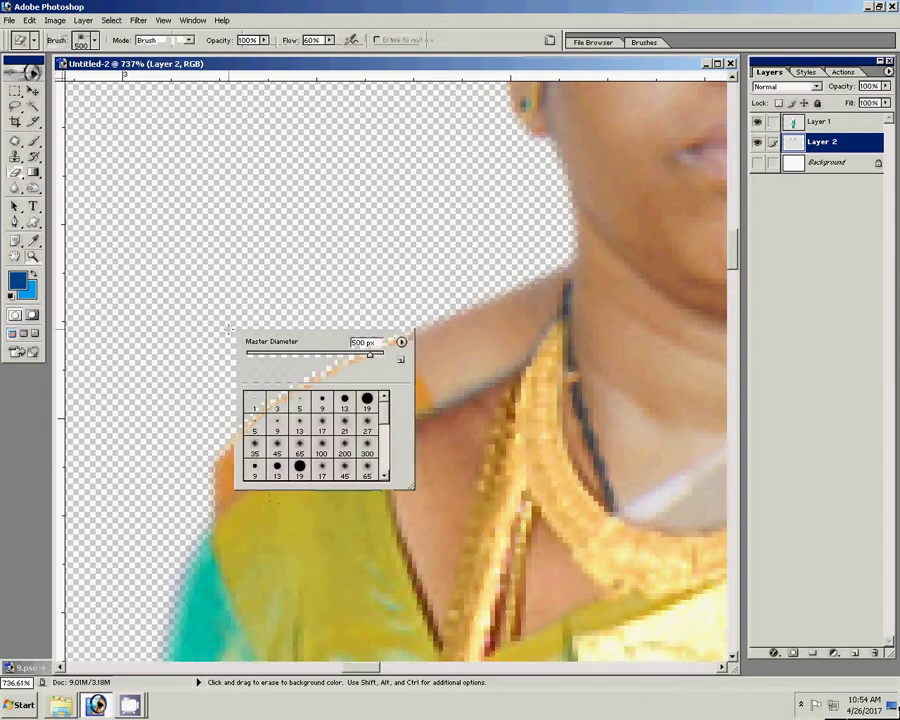
pyautogui.rightClick(183, 307)
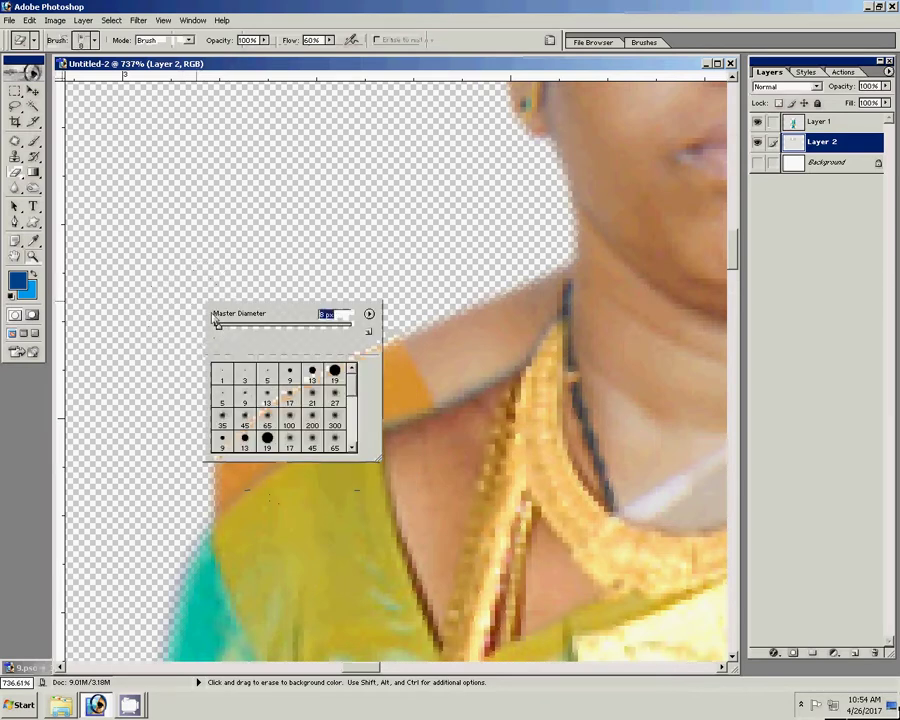
pyautogui.press('Return')
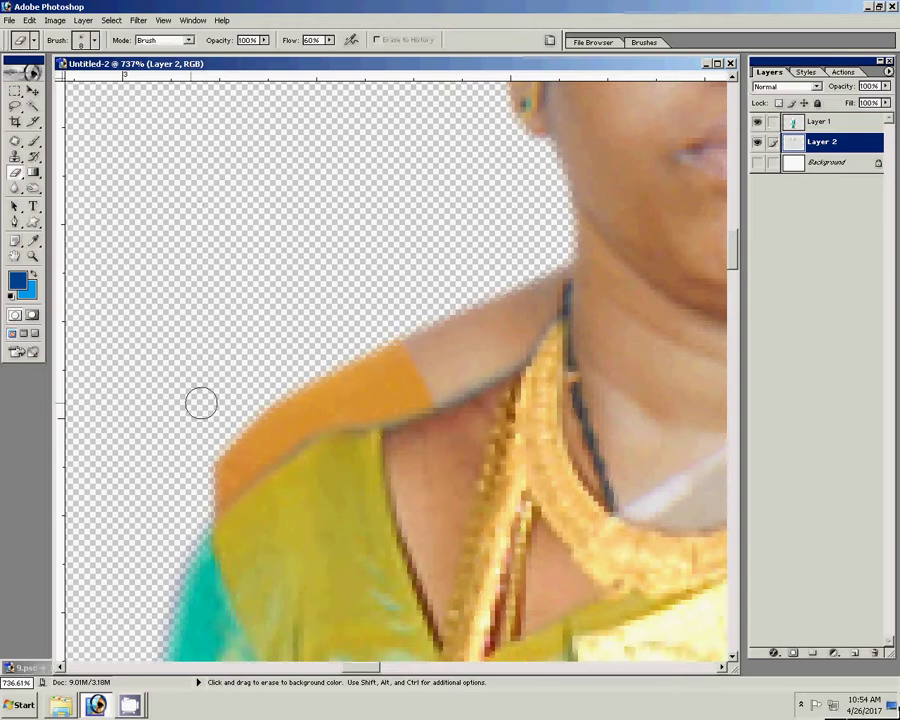
pyautogui.moveTo(331, 56); pyautogui.dragTo(362, 56)
pyautogui.moveTo(222, 462)
pyautogui.mouseDown()
pyautogui.moveTo(215, 532)
pyautogui.moveTo(233, 526)
pyautogui.moveTo(270, 425)
pyautogui.moveTo(315, 404)
pyautogui.moveTo(348, 356)
pyautogui.moveTo(400, 333)
pyautogui.moveTo(360, 447)
pyautogui.moveTo(420, 390)
pyautogui.moveTo(484, 293)
pyautogui.moveTo(528, 332)
pyautogui.moveTo(533, 280)
pyautogui.mouseUp()
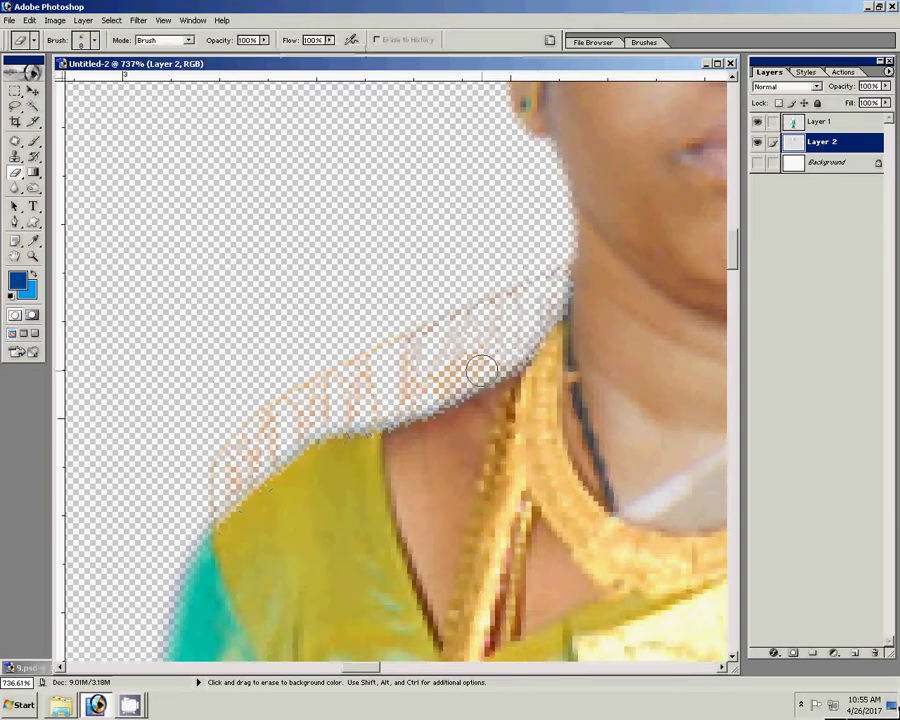
# Step: Erase the white patch by the neck and the grey patch along the shoulder edge
pyautogui.moveTo(458, 388); pyautogui.dragTo(243, 288)
pyautogui.moveTo(680, 410); pyautogui.dragTo(410, 380)
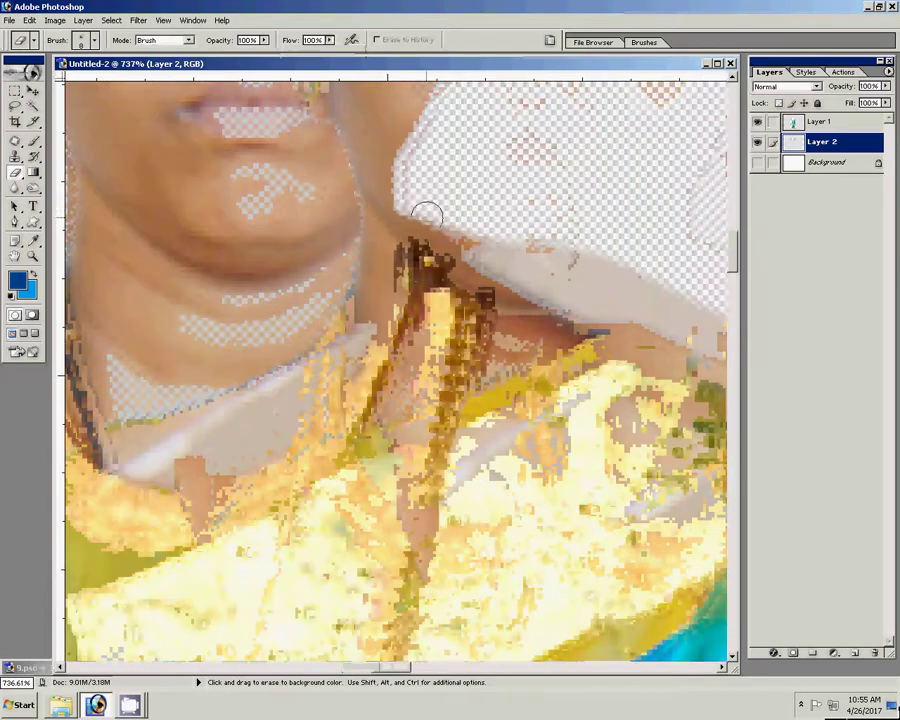
pyautogui.moveTo(430, 214)
pyautogui.mouseDown()
pyautogui.moveTo(466, 256)
pyautogui.moveTo(504, 212)
pyautogui.mouseUp()
pyautogui.moveTo(620, 285)
pyautogui.mouseDown()
pyautogui.moveTo(641, 325)
pyautogui.moveTo(339, 178)
pyautogui.mouseUp()
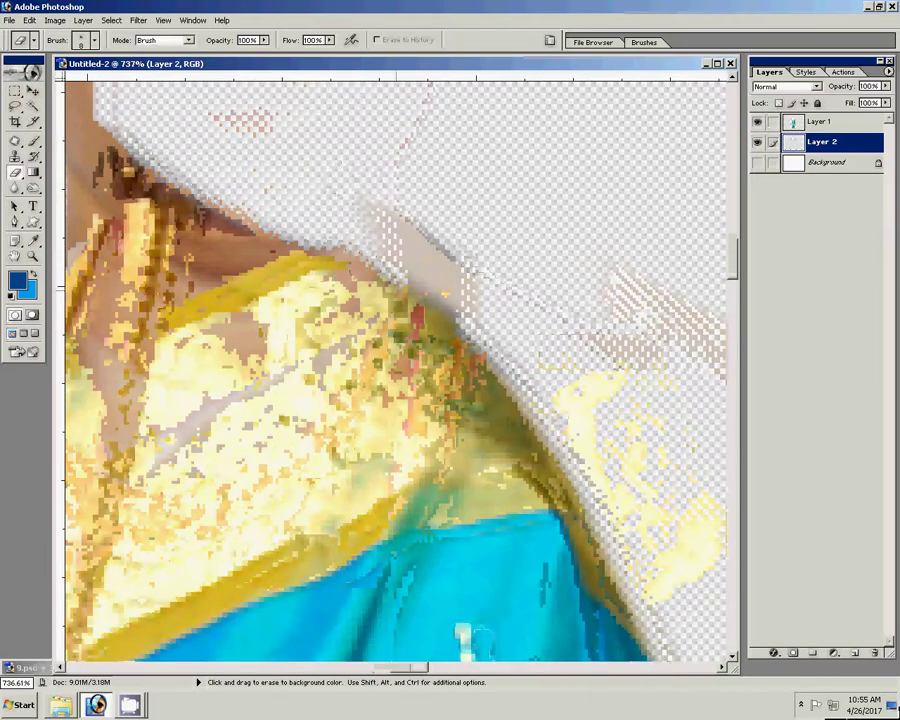
pyautogui.moveTo(390, 215); pyautogui.dragTo(440, 280)
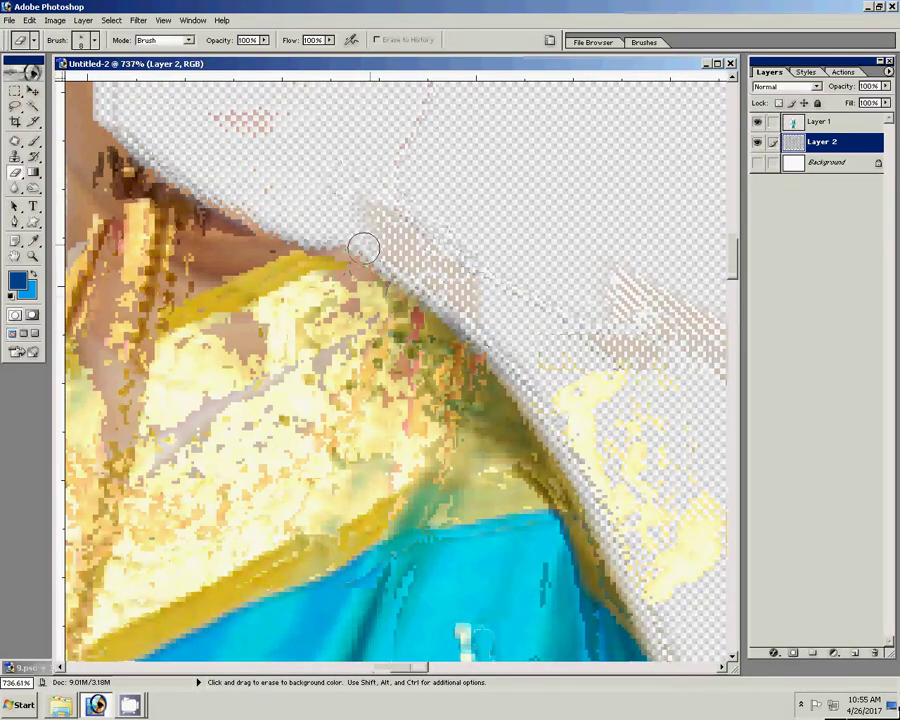
pyautogui.press('z')
pyautogui.rightClick(385, 292)
# Step: Start a transform on the face layer, then cancel it without changes
pyautogui.click(410, 297)
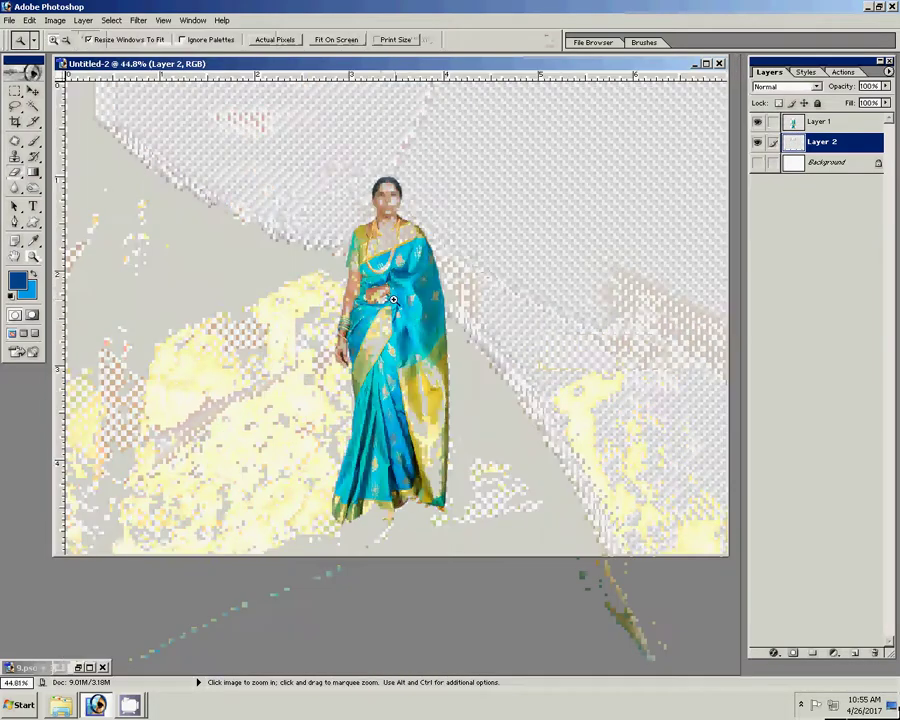
pyautogui.moveTo(486, 420); pyautogui.dragTo(446, 238)
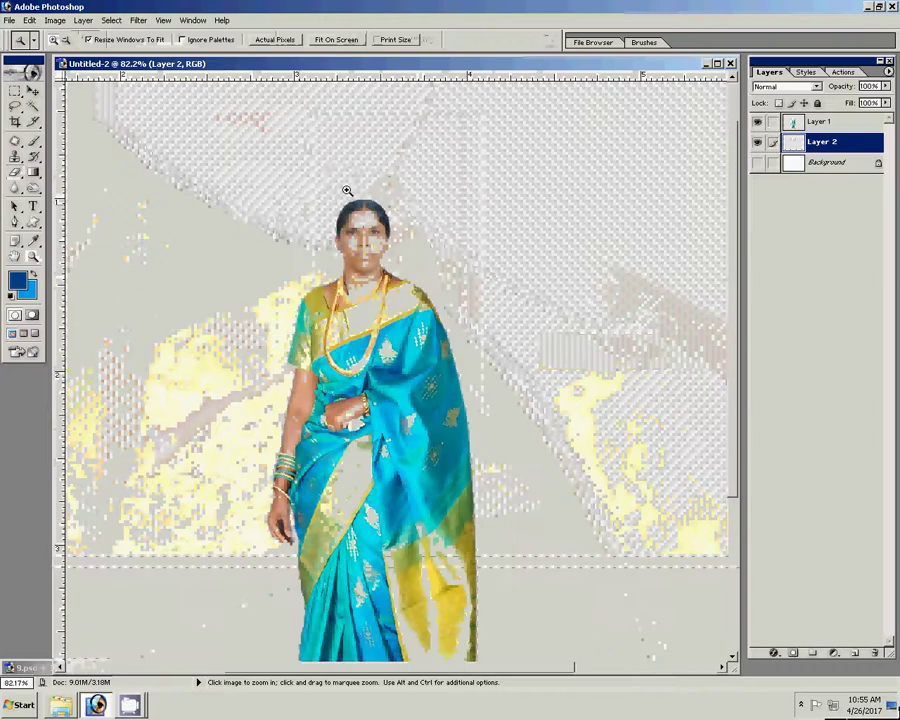
pyautogui.press('v')
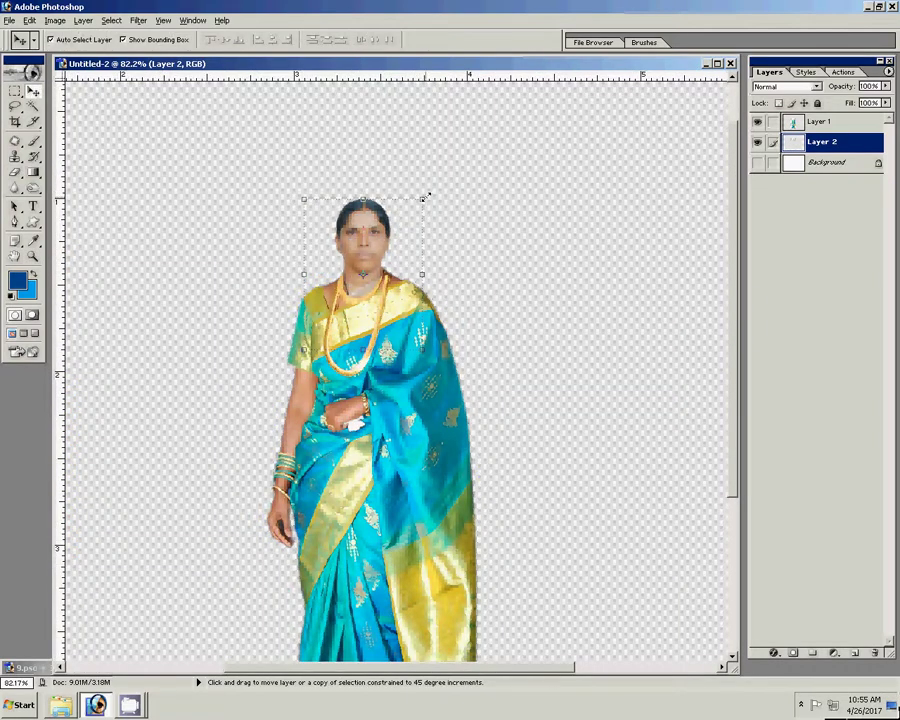
pyautogui.click(431, 190)
pyautogui.hotkey('alt', 'f')
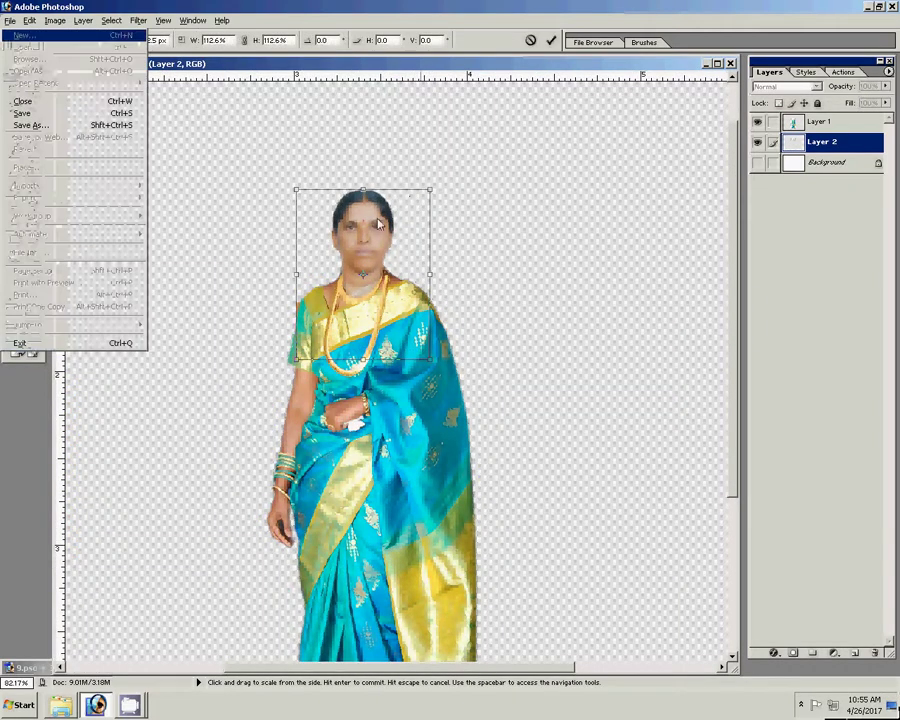
pyautogui.press('Up')
pyautogui.press('Escape')
pyautogui.press('Return')
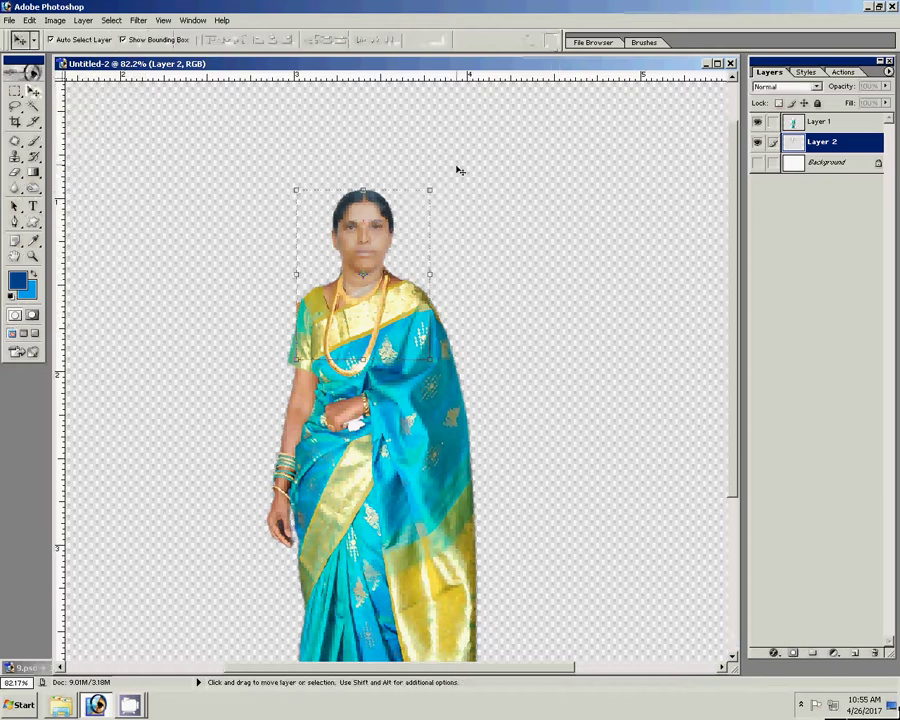
# Step: Enlarge the face layer slightly to 103.2% over the saree shoulders
pyautogui.press('z')
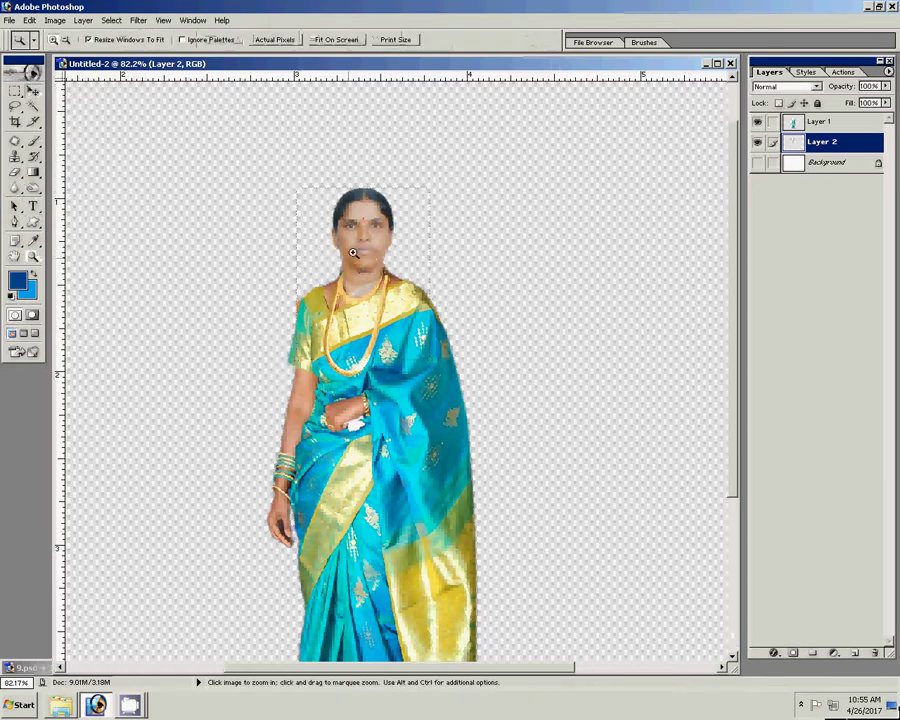
pyautogui.rightClick(358, 236)
pyautogui.click(395, 250)
pyautogui.rightClick(395, 248)
pyautogui.click(402, 246)
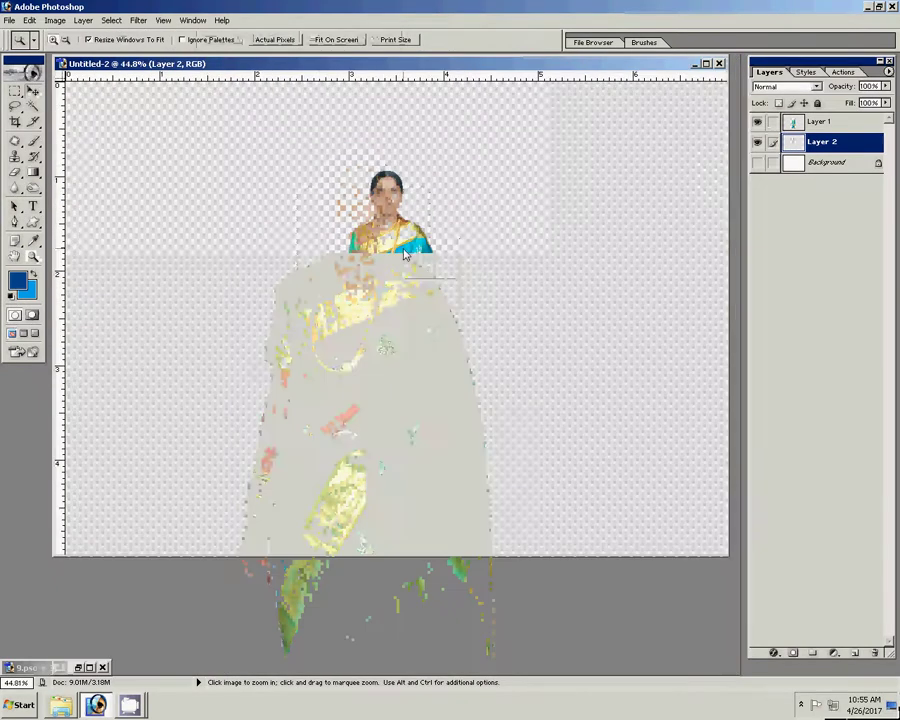
pyautogui.moveTo(357, 236); pyautogui.dragTo(452, 410)
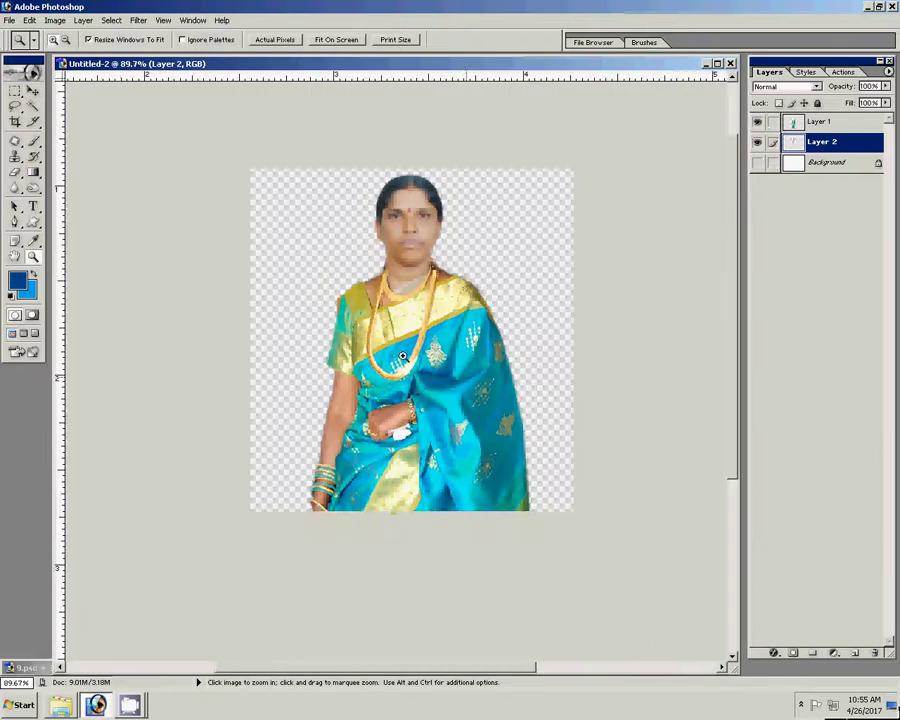
pyautogui.click(362, 314)
pyautogui.press('v')
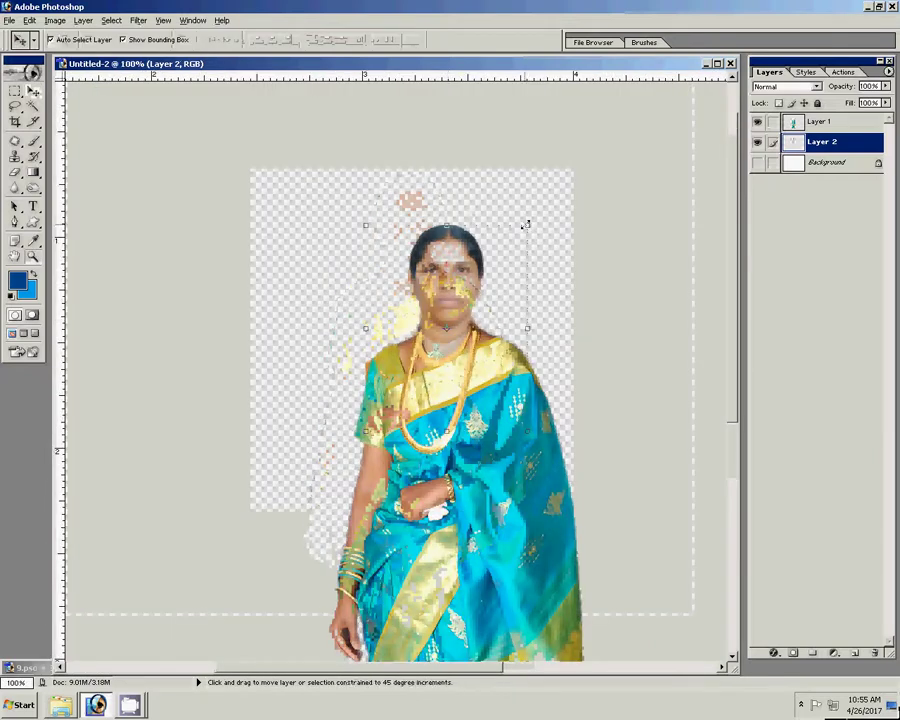
pyautogui.moveTo(525, 224); pyautogui.dragTo(530, 221)
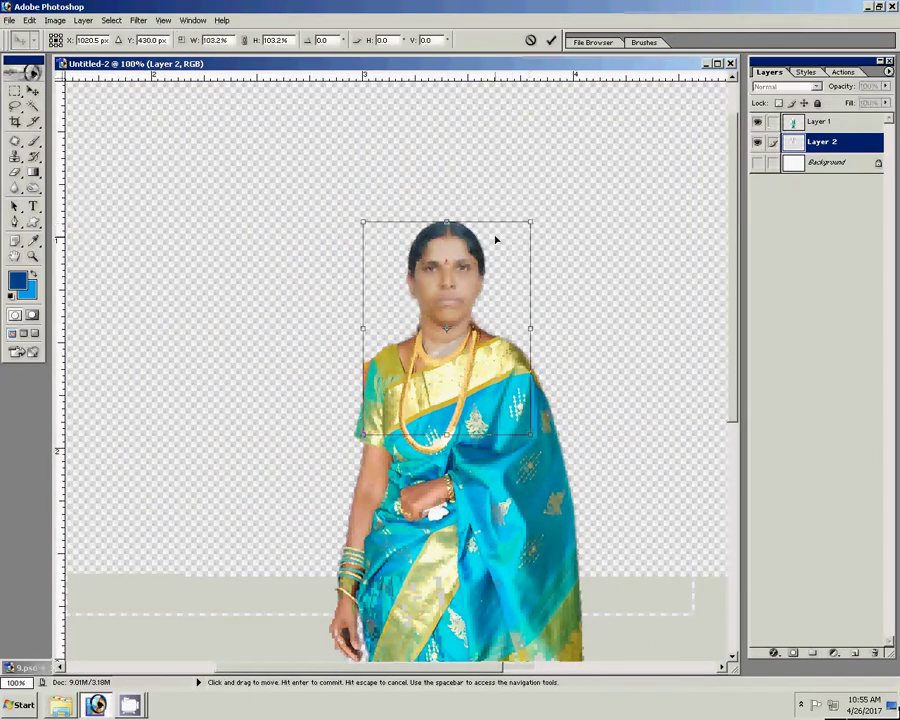
pyautogui.press('Return')
pyautogui.press('z')
pyautogui.moveTo(314, 230); pyautogui.dragTo(556, 458)
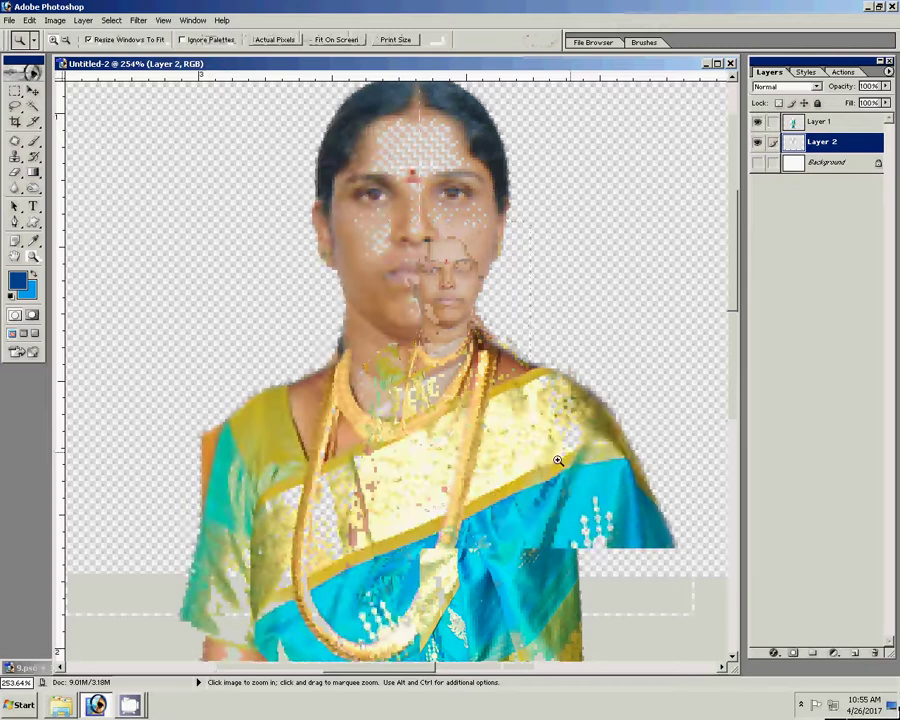
# Step: Lasso the fringe areas beside the left and right shoulders, then deselect
pyautogui.click(15, 105)
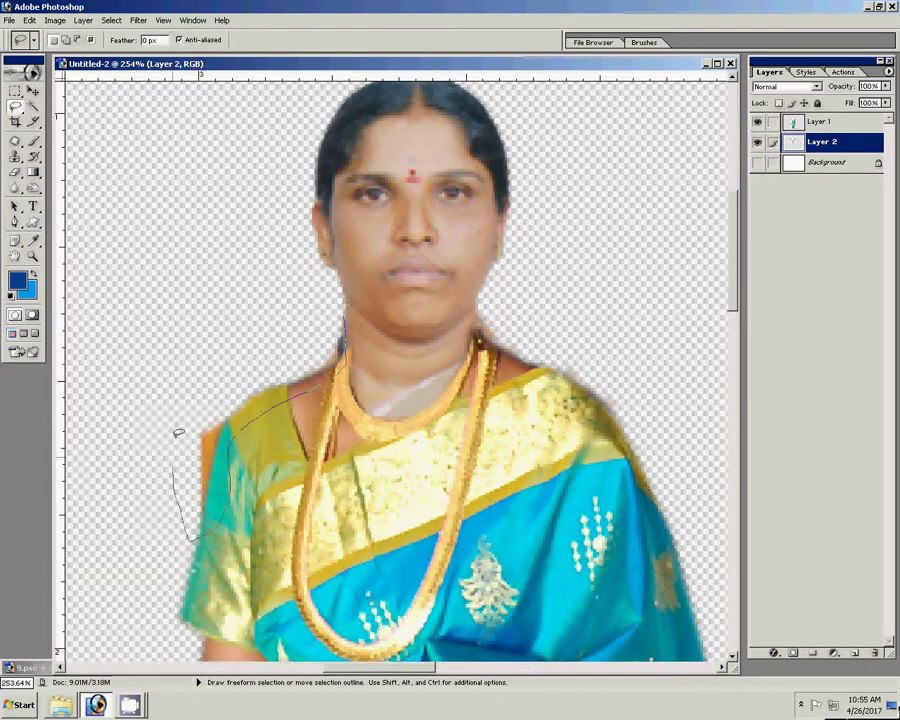
pyautogui.moveTo(178, 432); pyautogui.dragTo(344, 318)
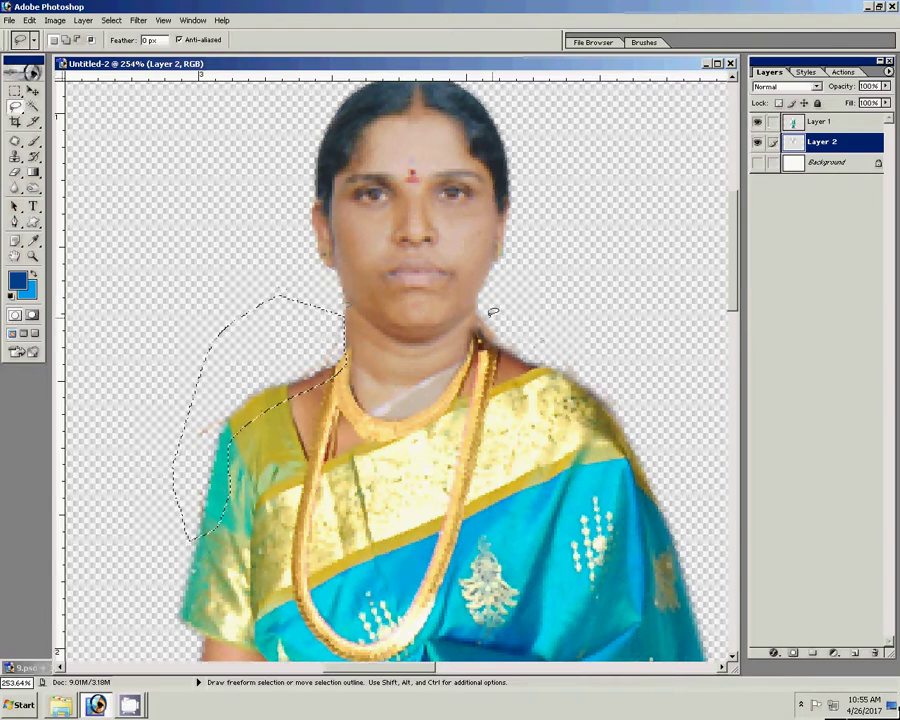
pyautogui.moveTo(477, 296)
pyautogui.mouseDown()
pyautogui.moveTo(650, 426)
pyautogui.moveTo(620, 320)
pyautogui.moveTo(588, 352)
pyautogui.mouseUp()
pyautogui.click(596, 343)
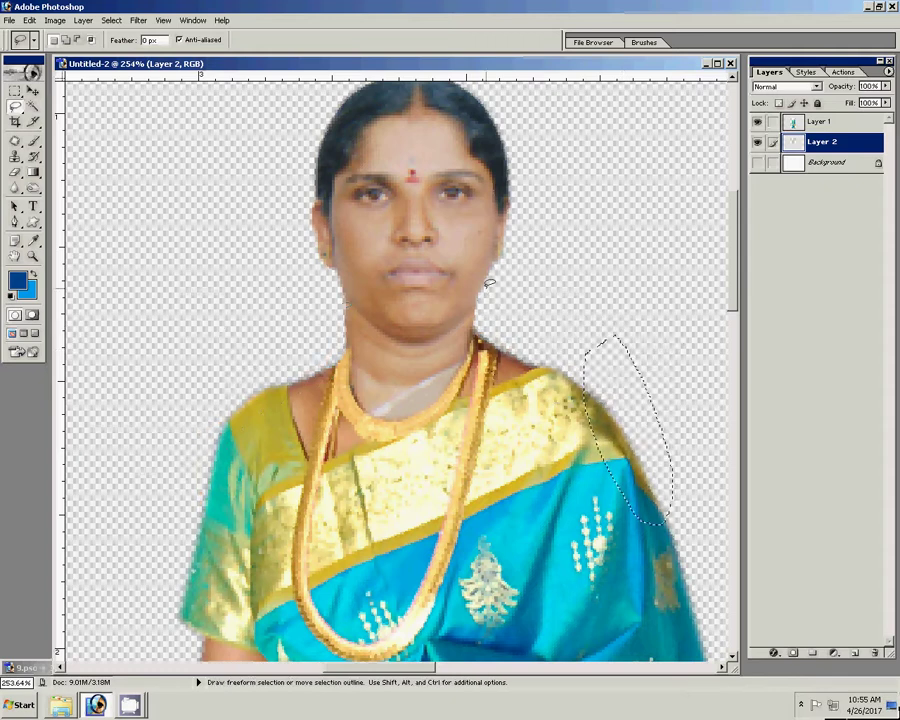
pyautogui.hotkey('ctrl', 'd')
pyautogui.press('z')
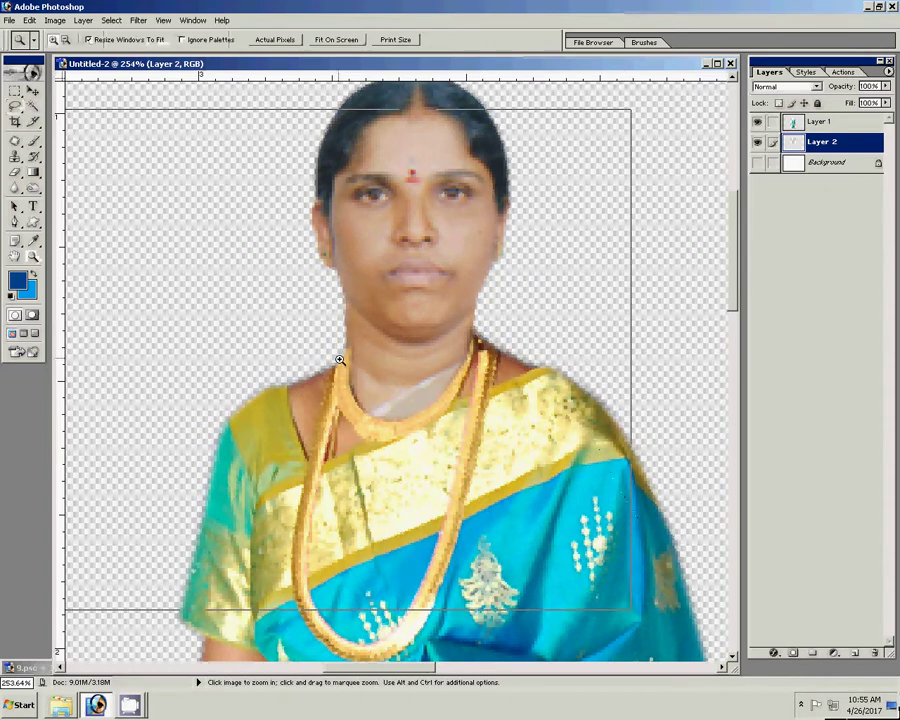
pyautogui.click(354, 345)
# Step: Make Layer 2 active and clone neck skin over the pale patch at the throat
pyautogui.press('v')
pyautogui.click(398, 425)
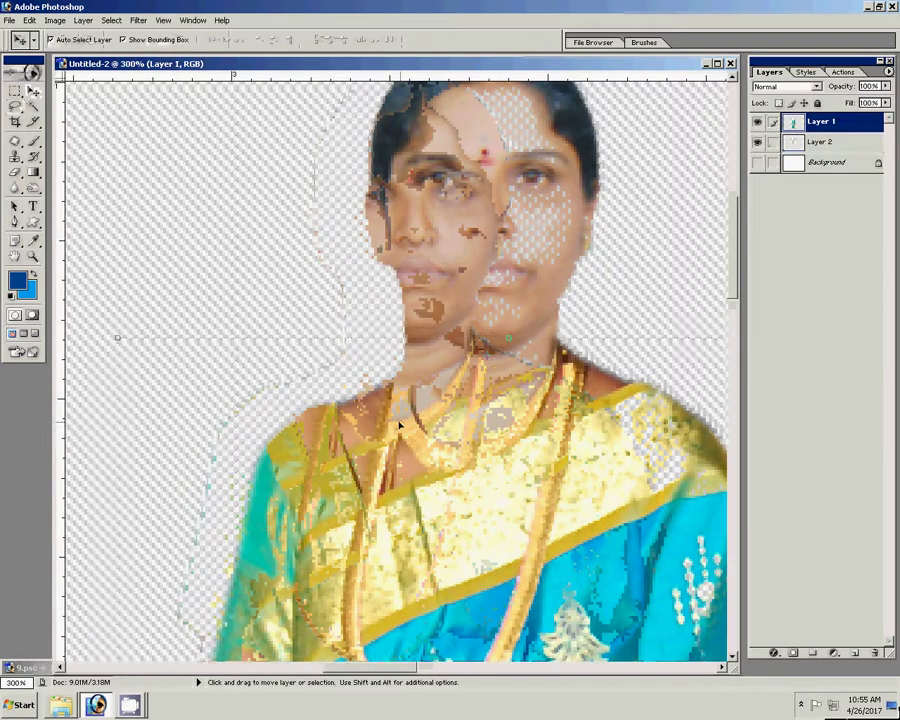
pyautogui.press('e')
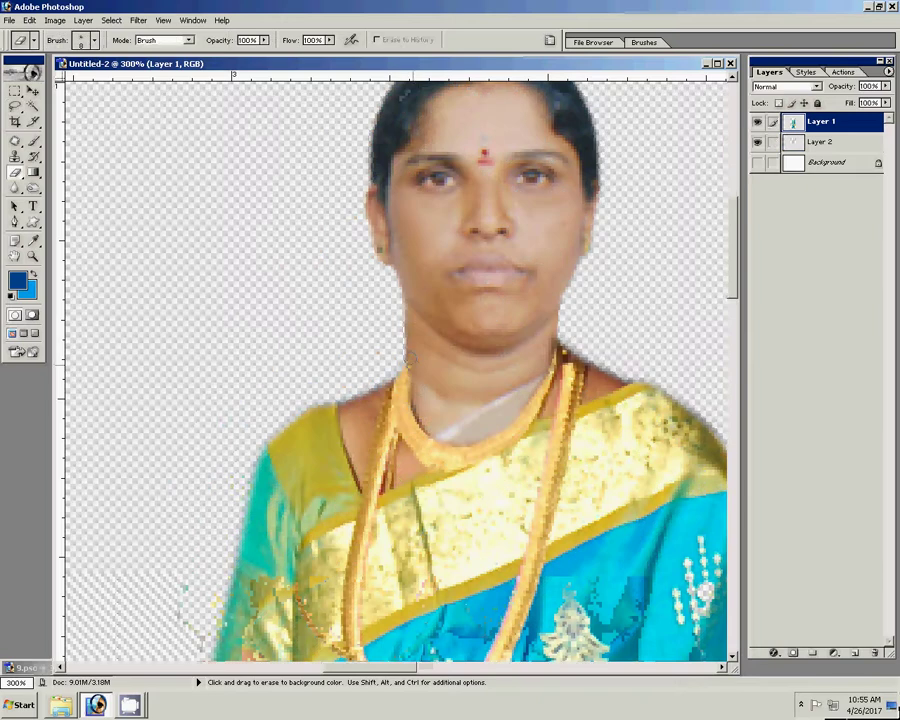
pyautogui.press('b')
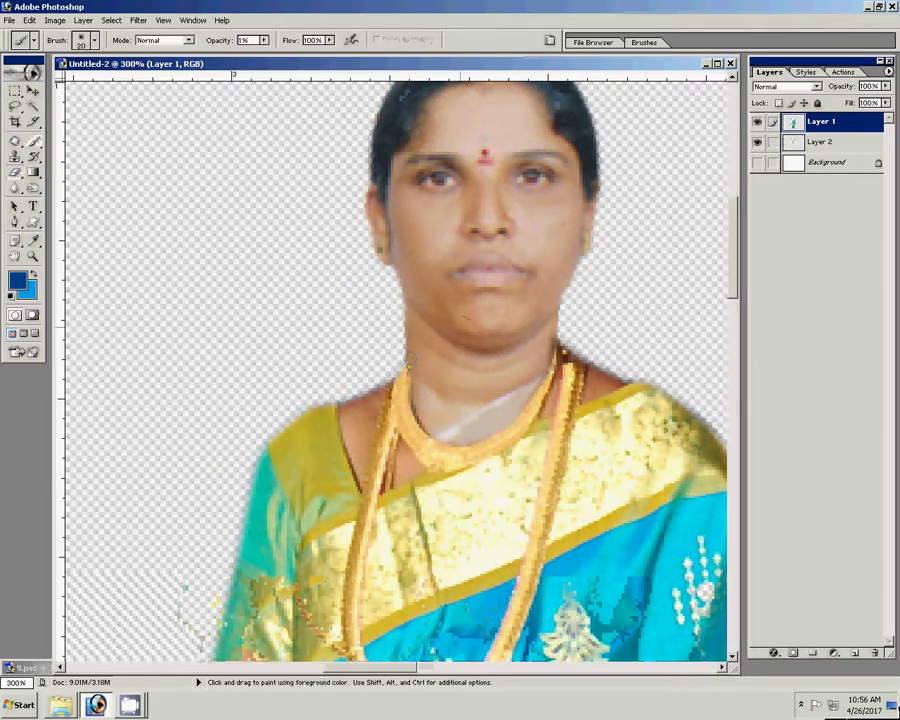
pyautogui.press('v')
pyautogui.click(485, 297)
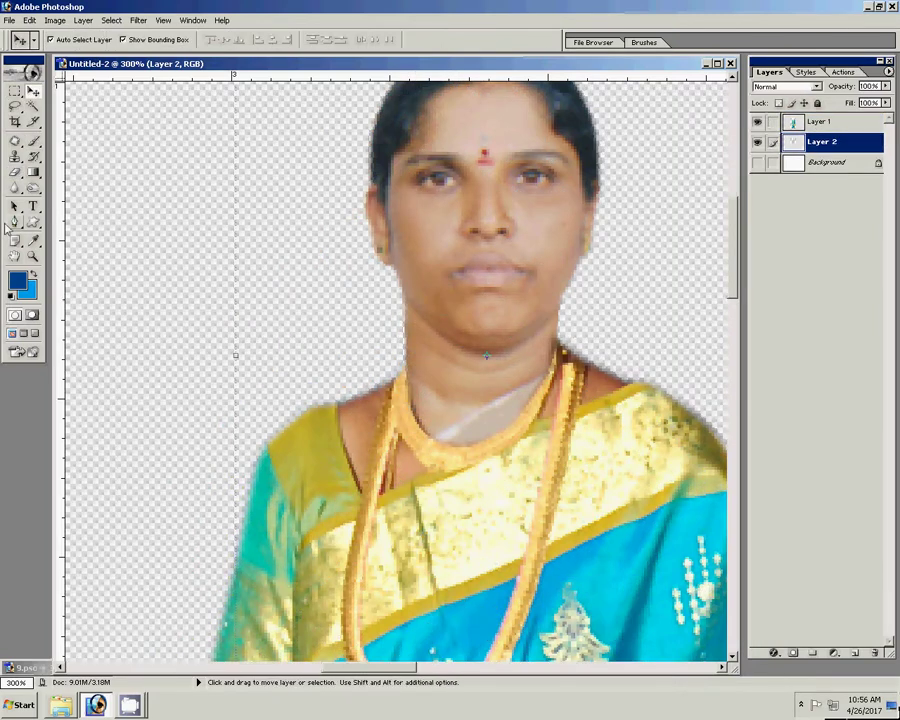
pyautogui.click(14, 157)
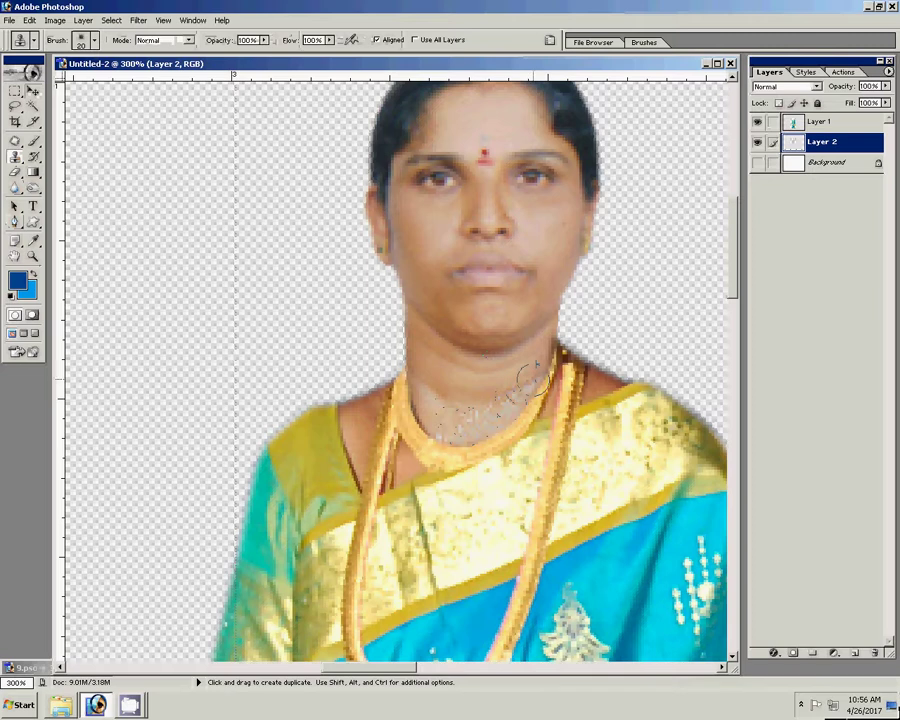
pyautogui.keyDown('alt'); pyautogui.click(466, 421); pyautogui.keyUp('alt')
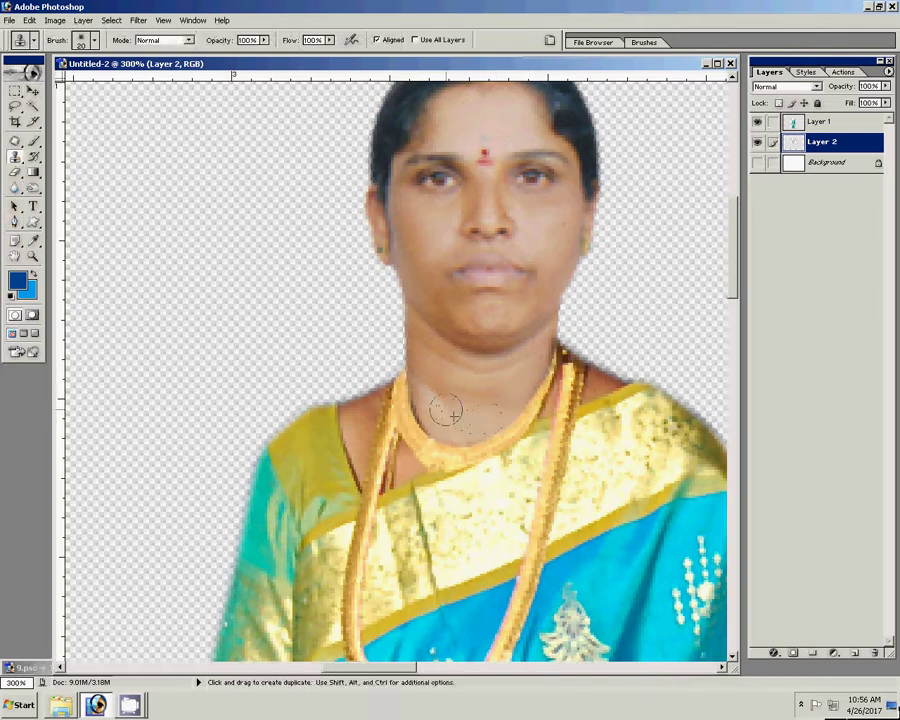
pyautogui.press('z')
pyautogui.rightClick(516, 341)
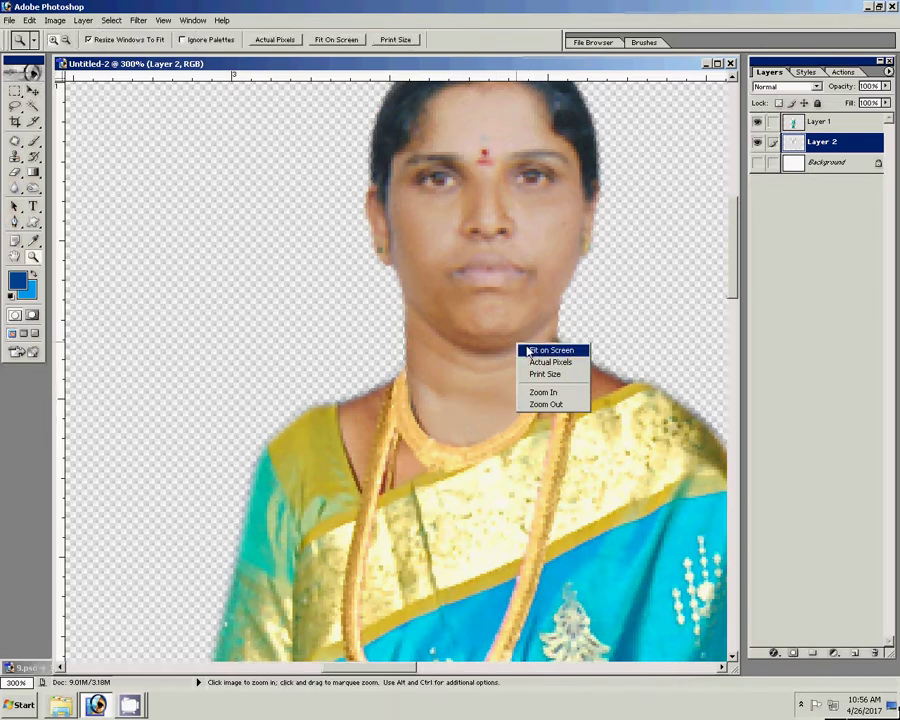
# Step: Burn the top of the woman's hair with an enlarged Burn brush
pyautogui.click(544, 349)
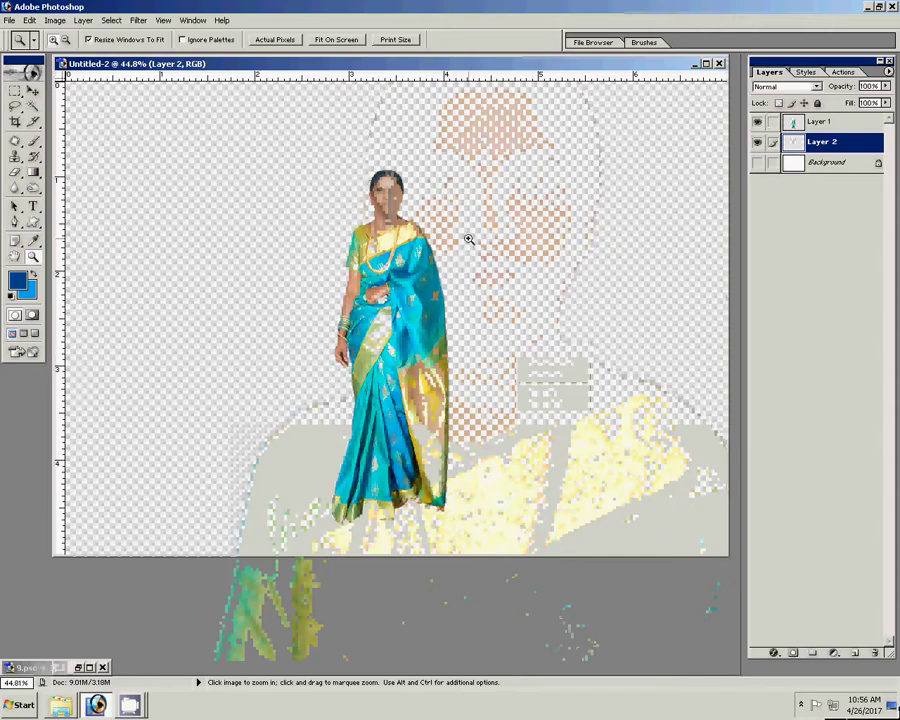
pyautogui.moveTo(480, 329); pyautogui.dragTo(480, 329)
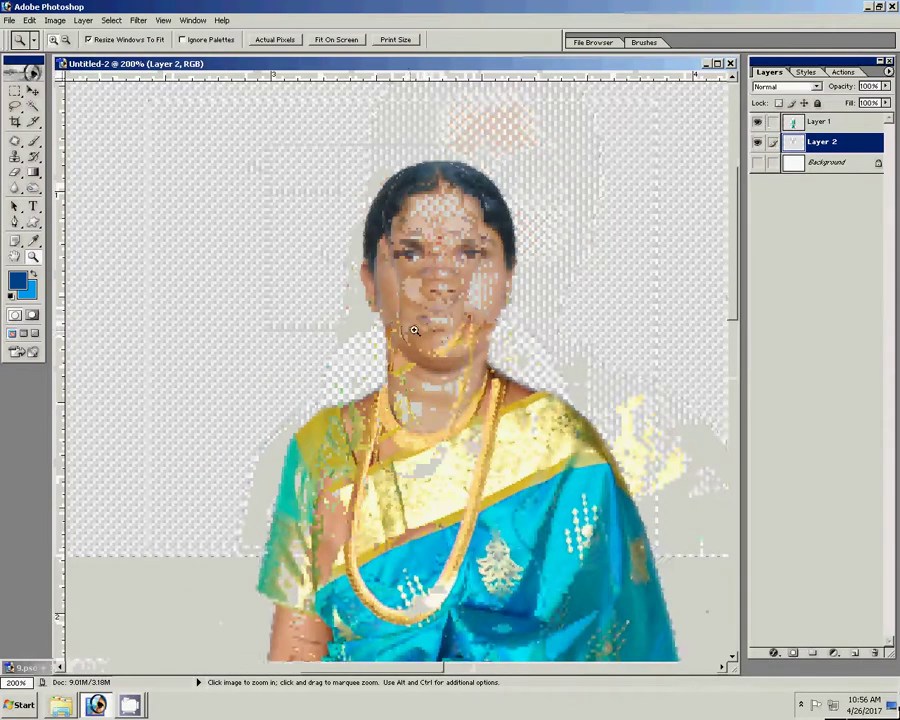
pyautogui.press('v')
pyautogui.press('o')
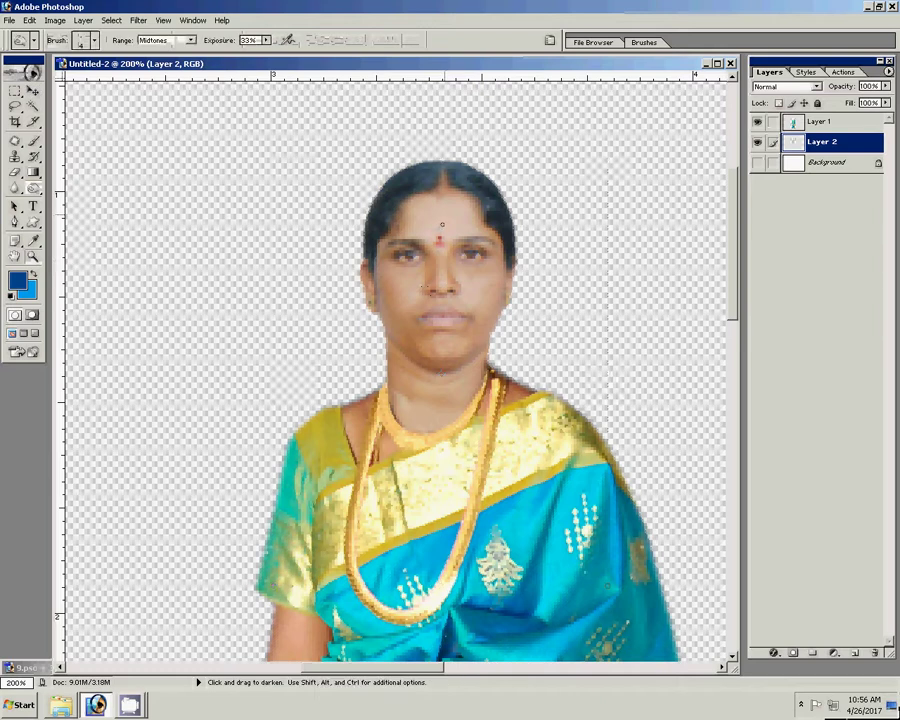
pyautogui.press(']')
pyautogui.press(']')
pyautogui.press(']')
pyautogui.press(']')
pyautogui.press(']')
pyautogui.moveTo(399, 184); pyautogui.dragTo(486, 203)
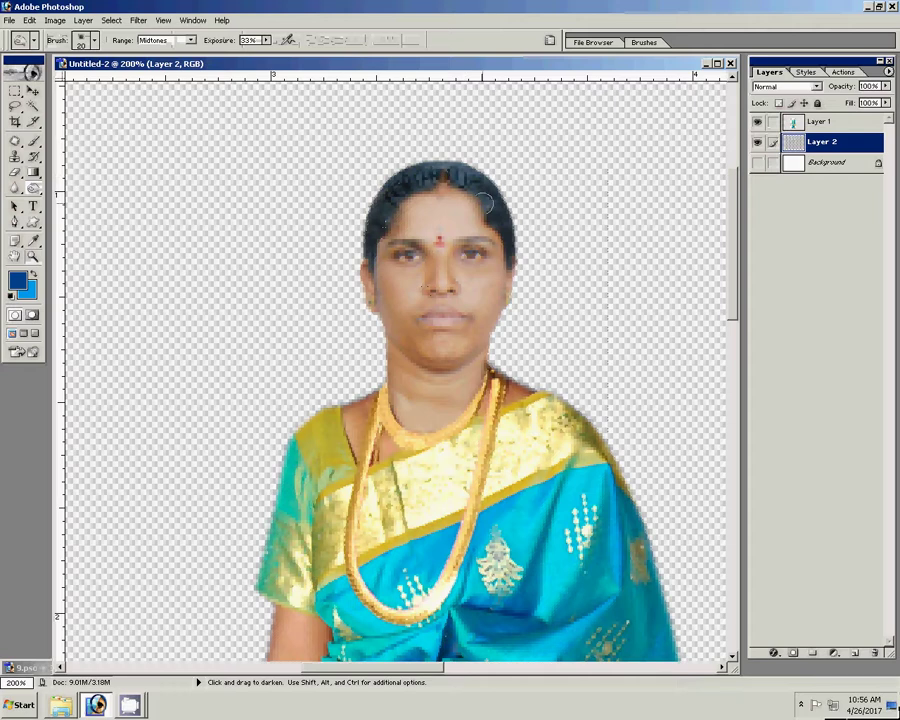
pyautogui.keyDown('ctrl'); pyautogui.click(838, 153); pyautogui.keyUp('ctrl')
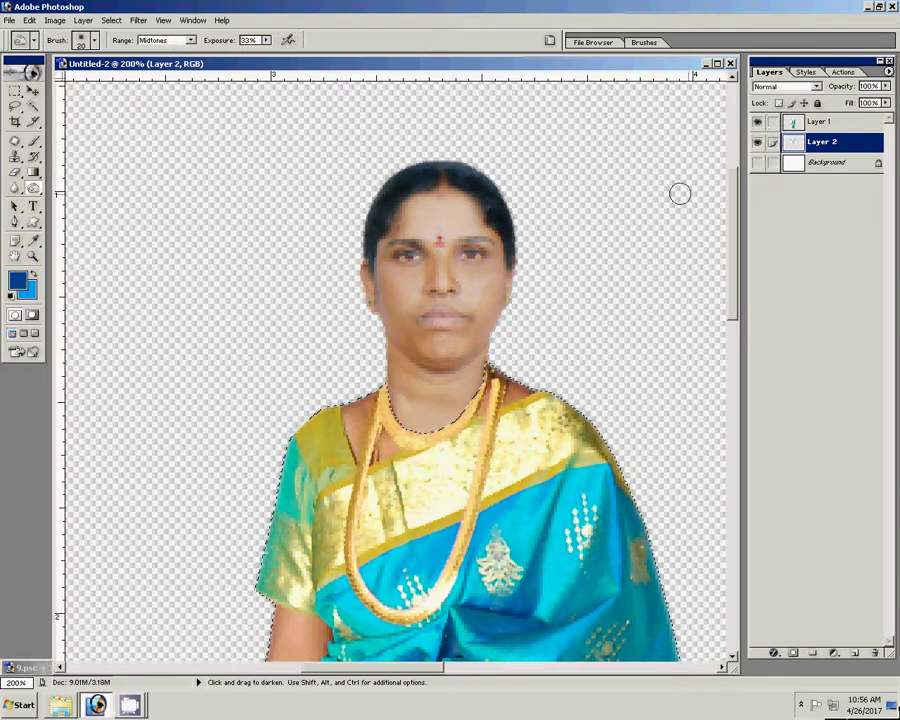
pyautogui.hotkey('ctrl', 'd')
pyautogui.press('z')
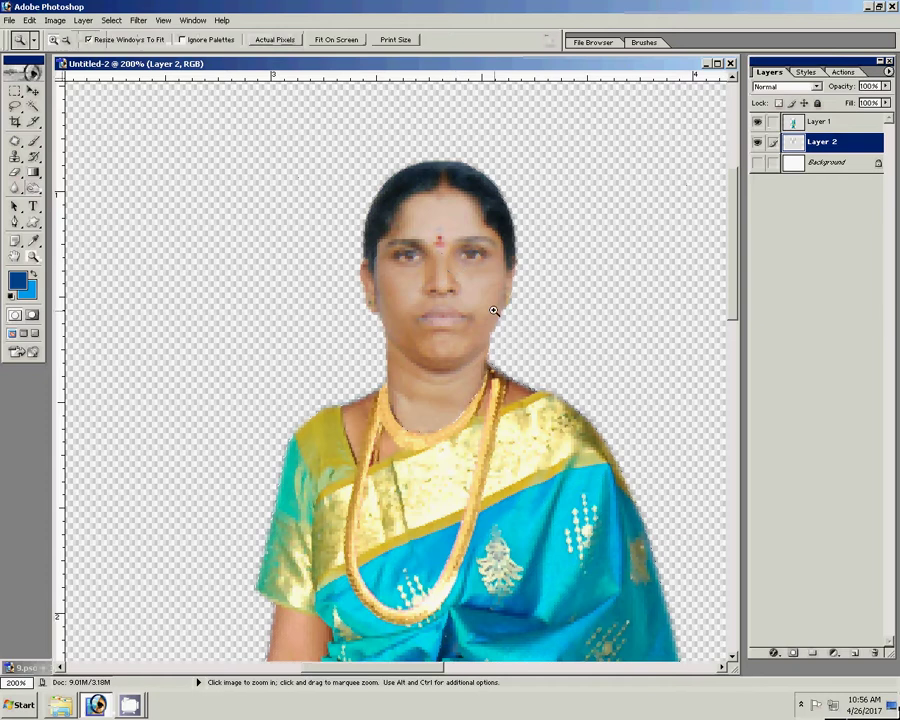
pyautogui.rightClick(493, 312)
pyautogui.click(518, 316)
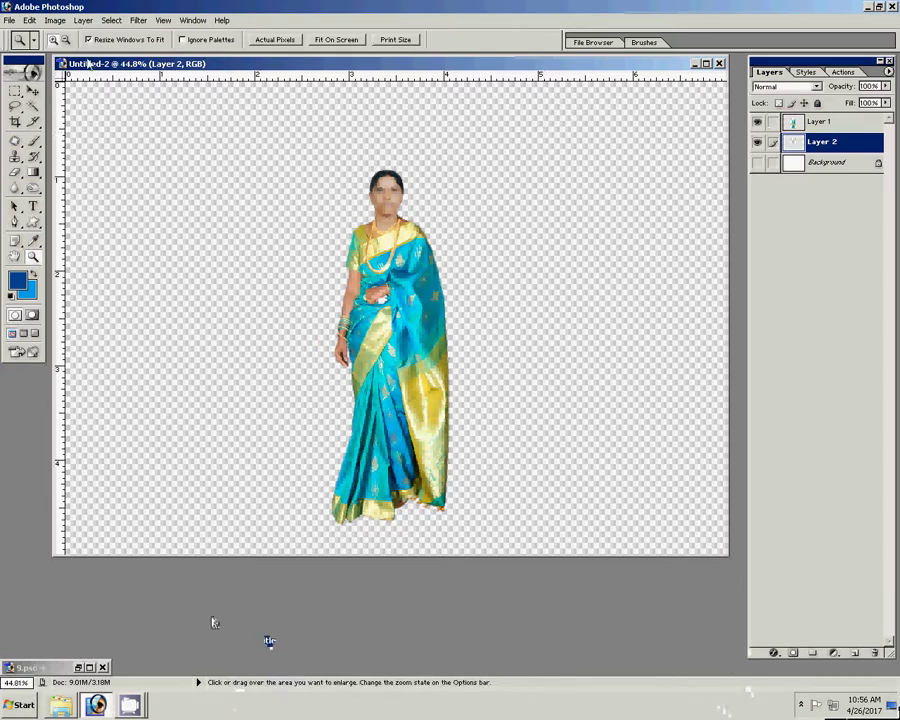
# Step: Minimize the Untitled-1 and Untitled-2 documents
pyautogui.click(8, 20)
pyautogui.click(333, 212)
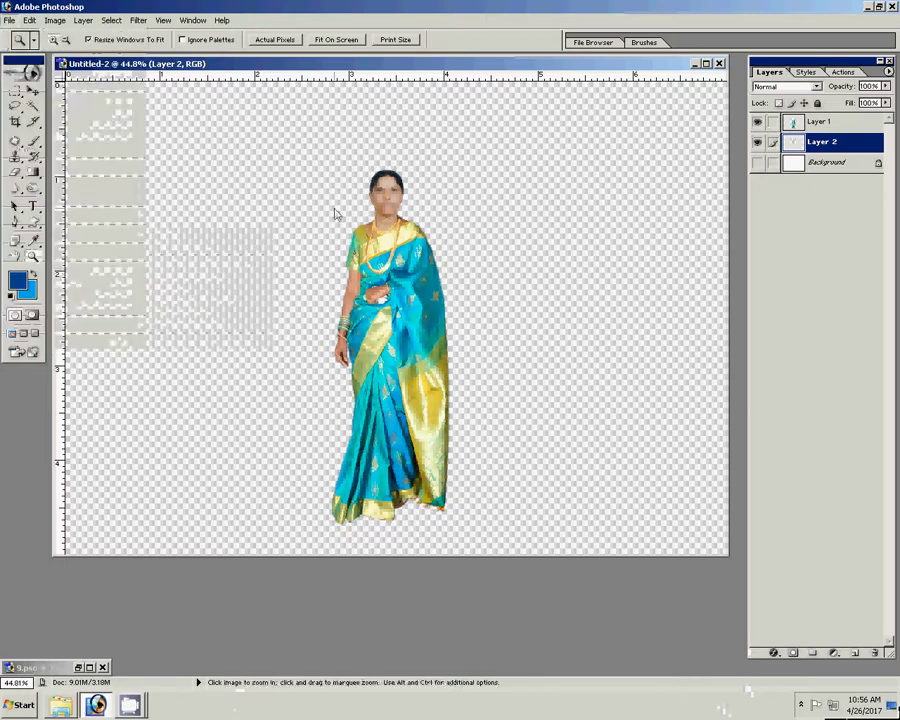
pyautogui.click(694, 63)
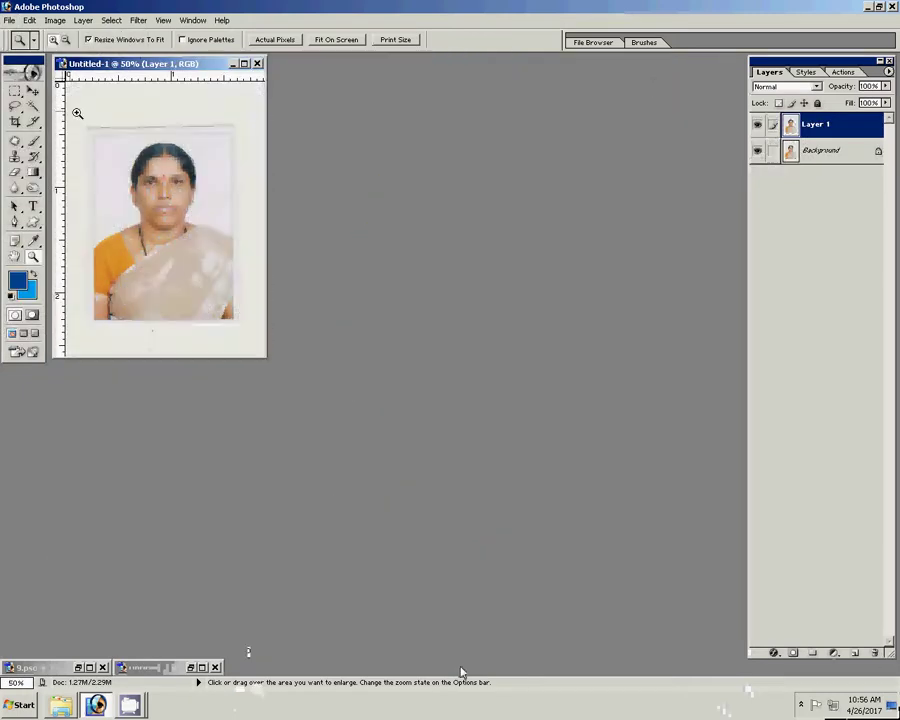
pyautogui.click(233, 64)
# Step: Scan the man's photo via WIA from the CanoScan LiDE 120, cropping around it
pyautogui.click(9, 20)
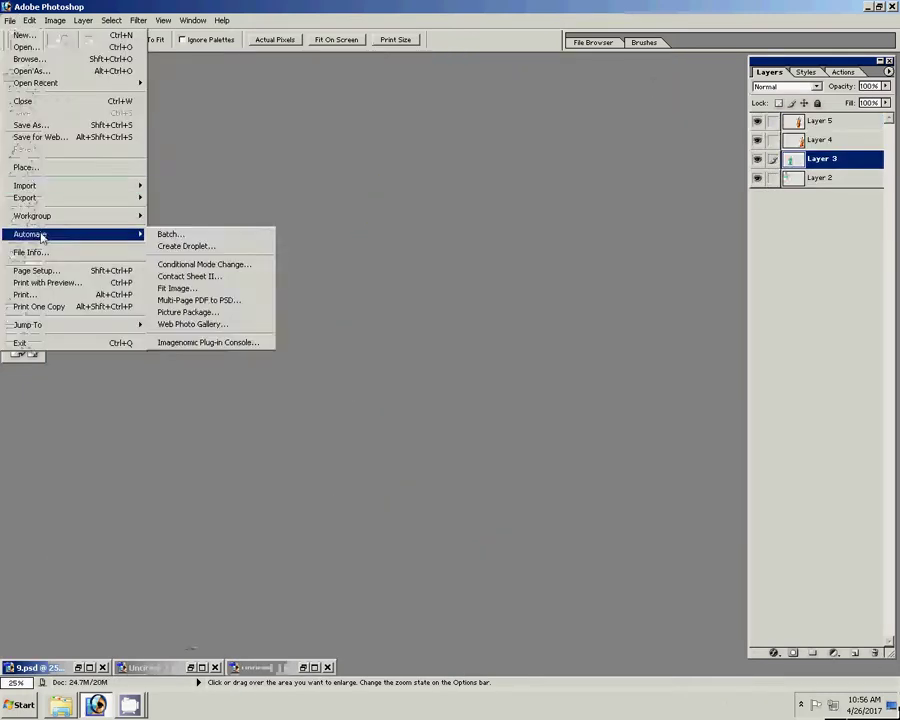
pyautogui.click(183, 233)
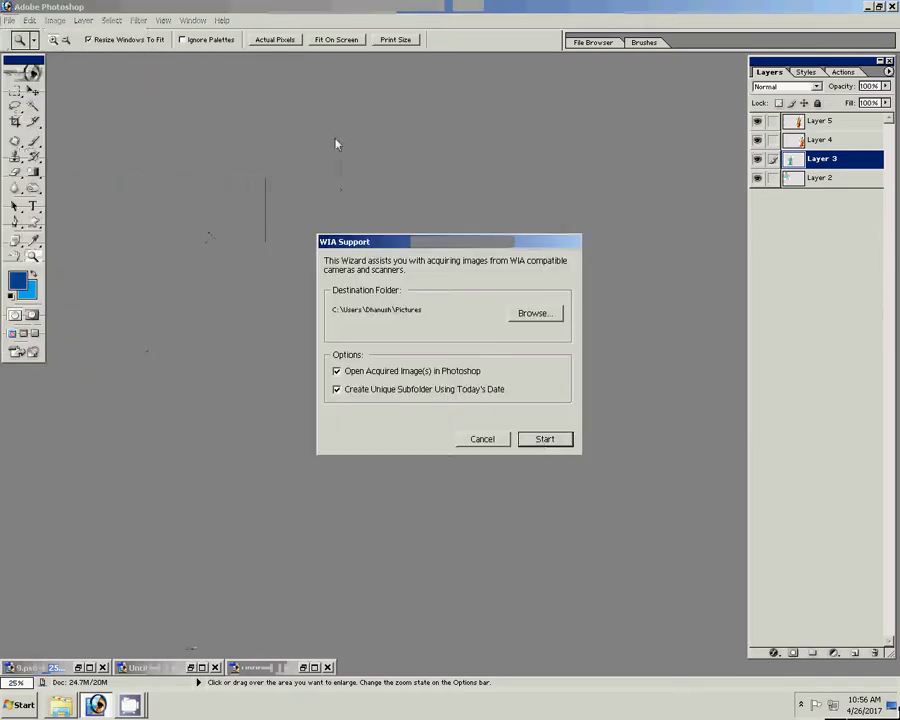
pyautogui.click(540, 441)
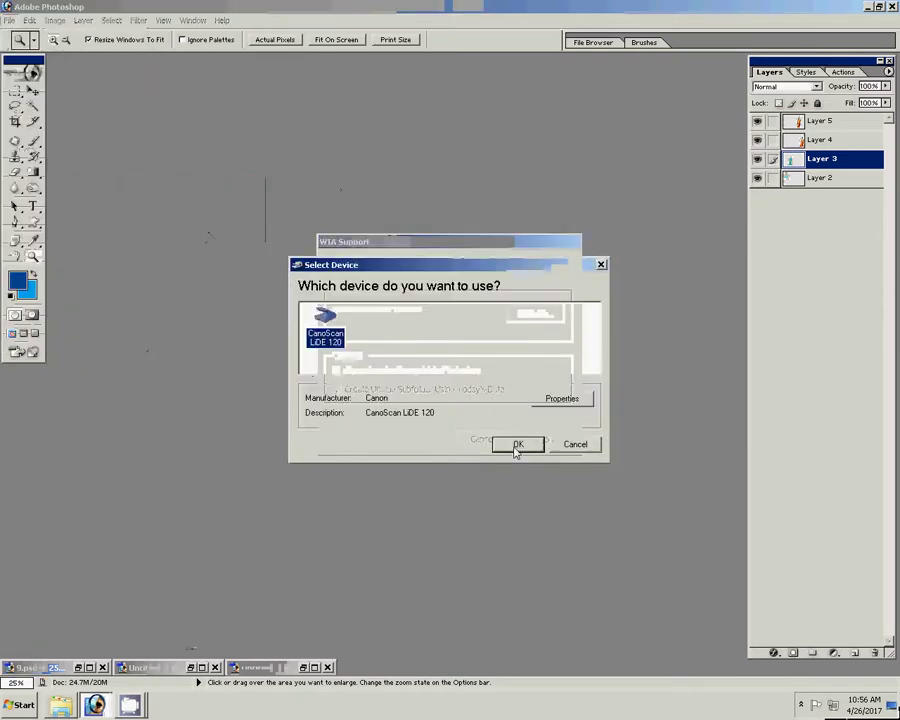
pyautogui.click(516, 444)
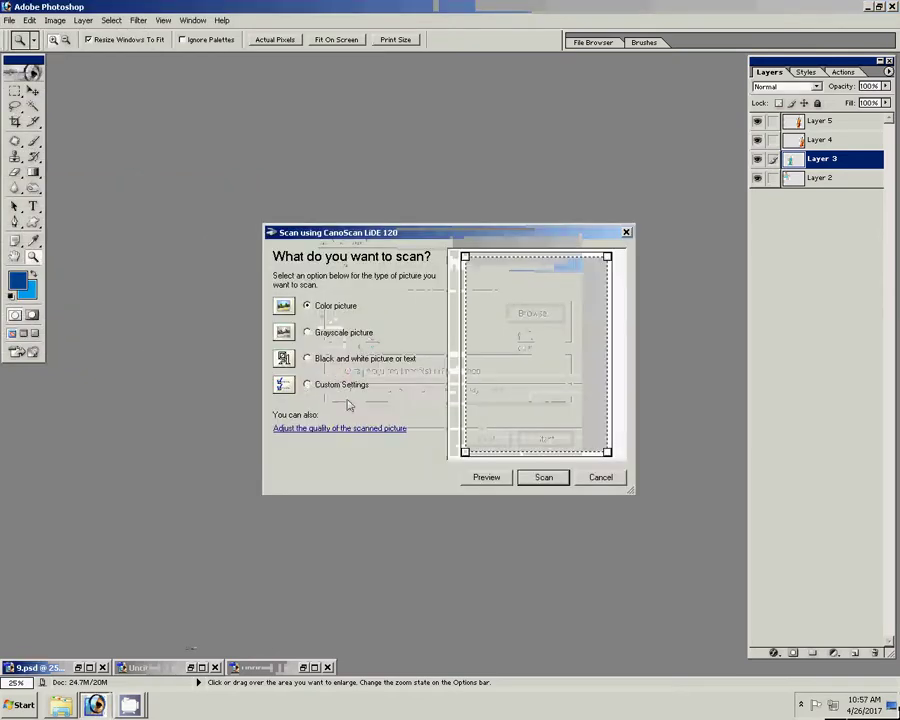
pyautogui.click(330, 428)
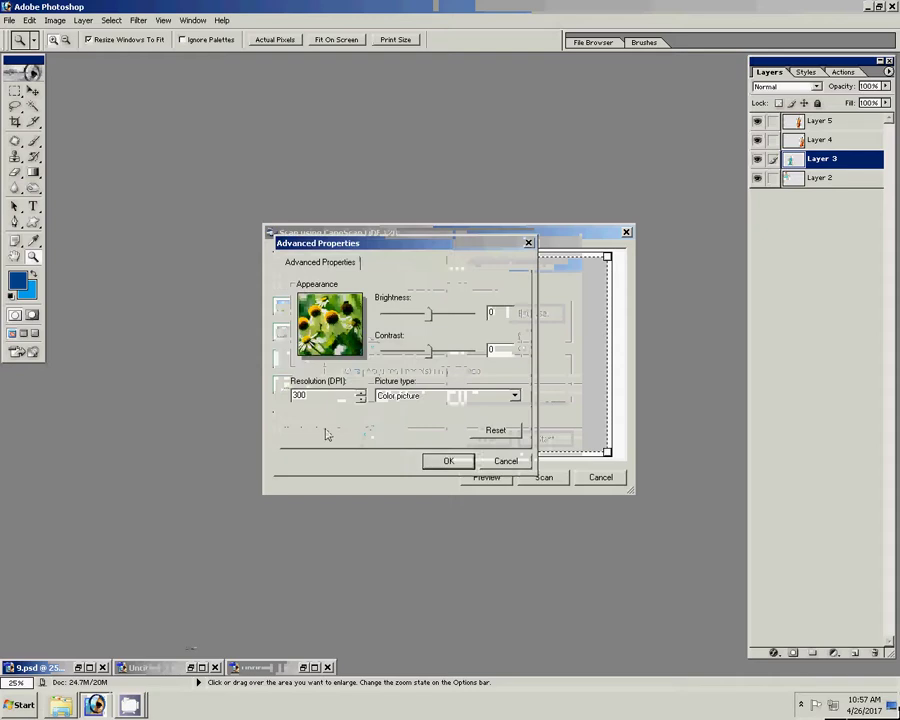
pyautogui.click(484, 477)
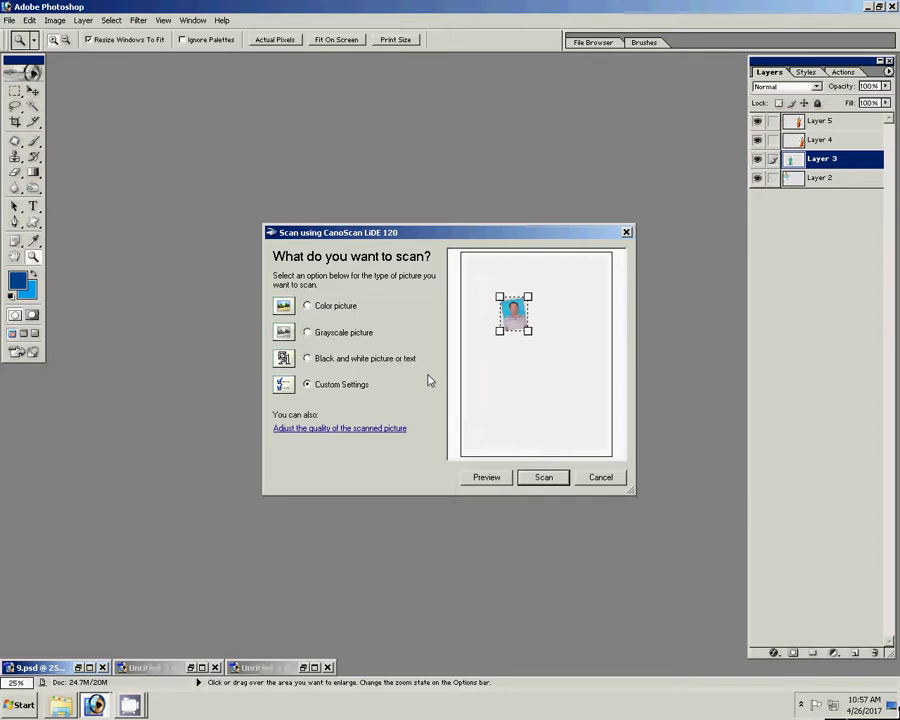
pyautogui.moveTo(499, 296); pyautogui.dragTo(493, 288)
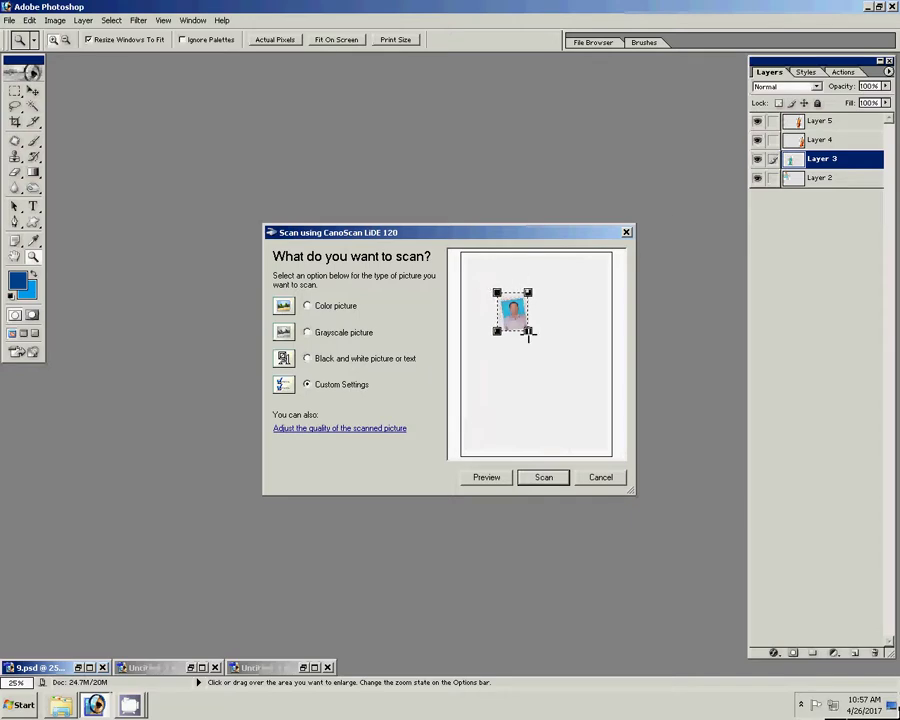
pyautogui.moveTo(527, 331); pyautogui.dragTo(535, 336)
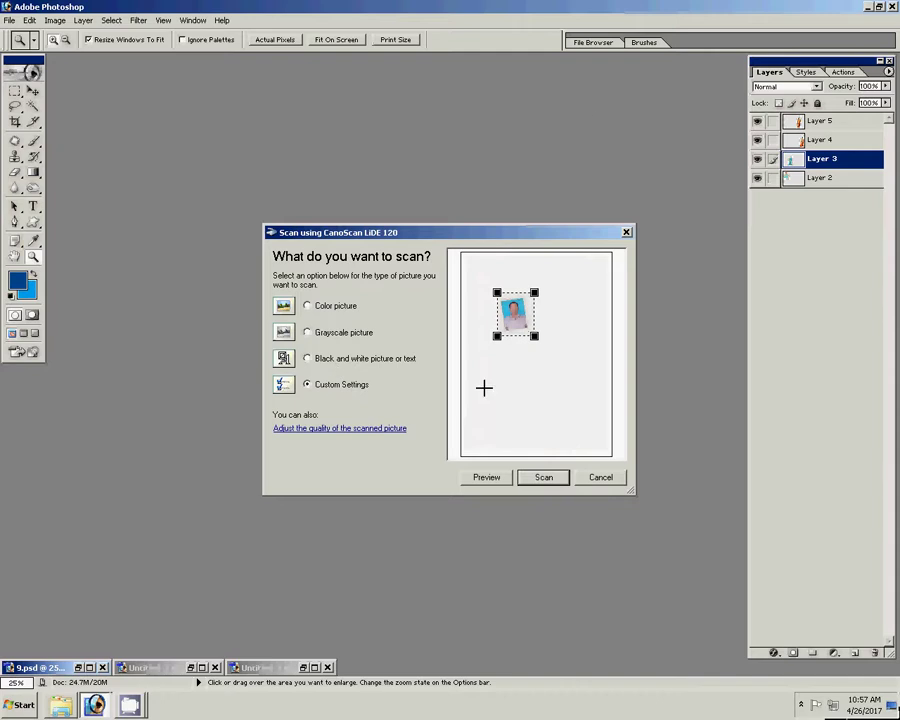
pyautogui.click(537, 479)
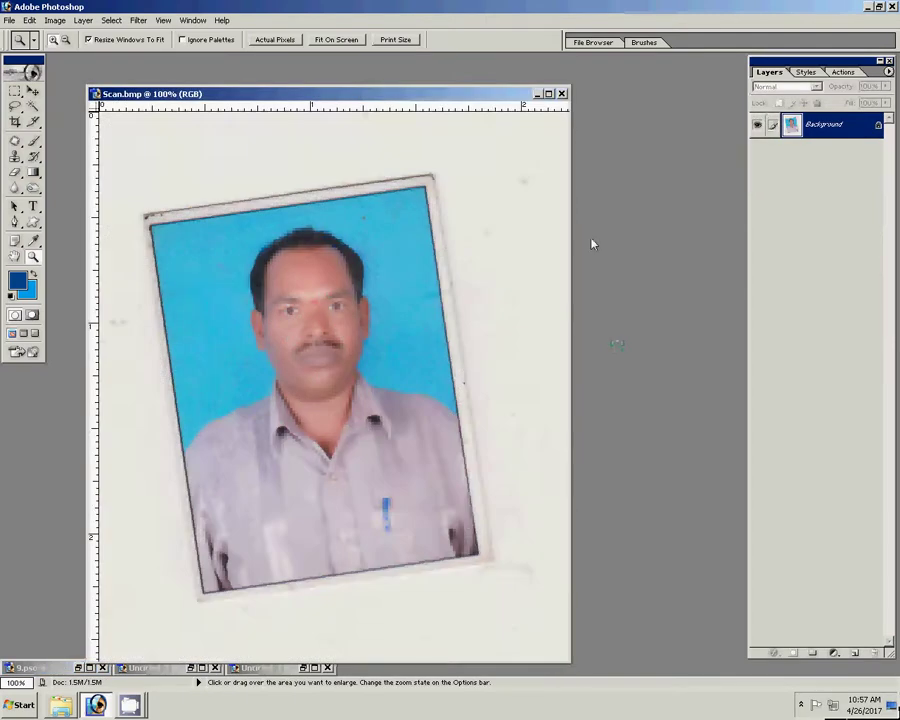
# Step: Trace a pen path from the left collar up the jaw and ear
pyautogui.click(307, 388)
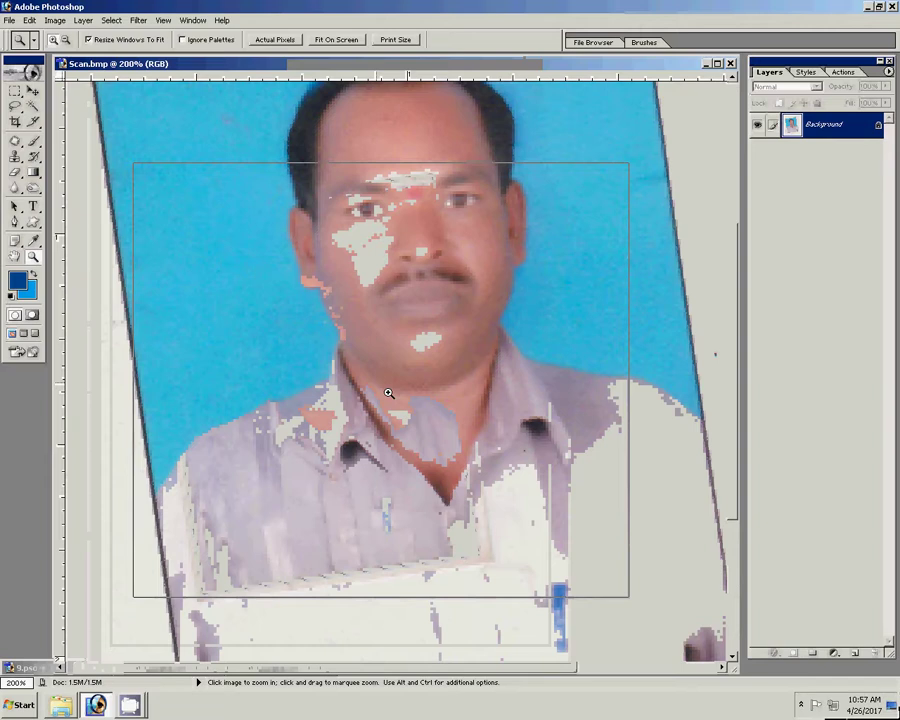
pyautogui.click(389, 393)
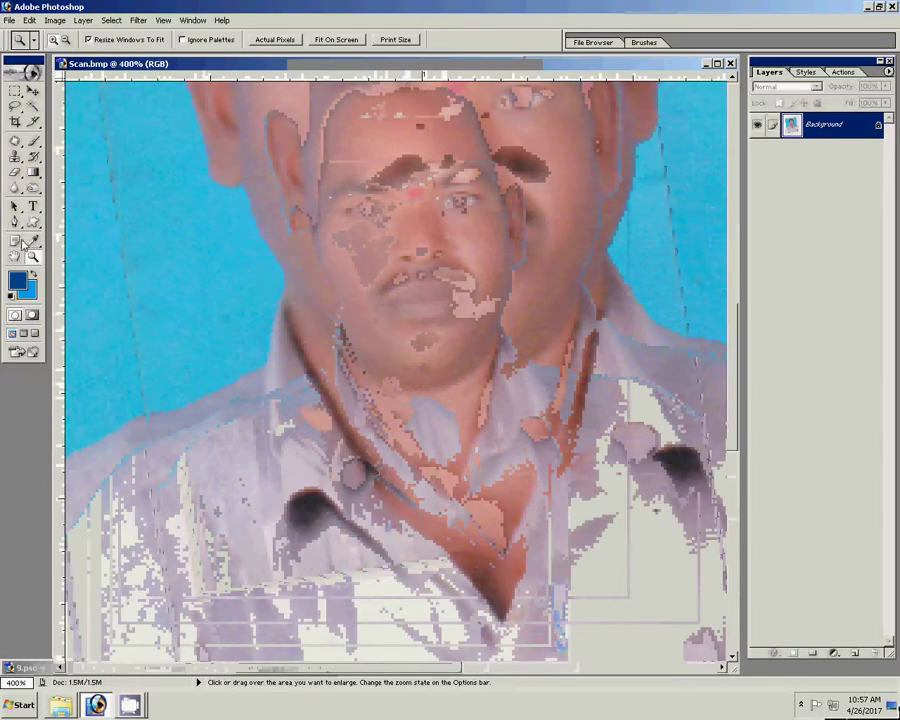
pyautogui.click(14, 221)
pyautogui.click(191, 570)
pyautogui.click(259, 452)
pyautogui.click(291, 368)
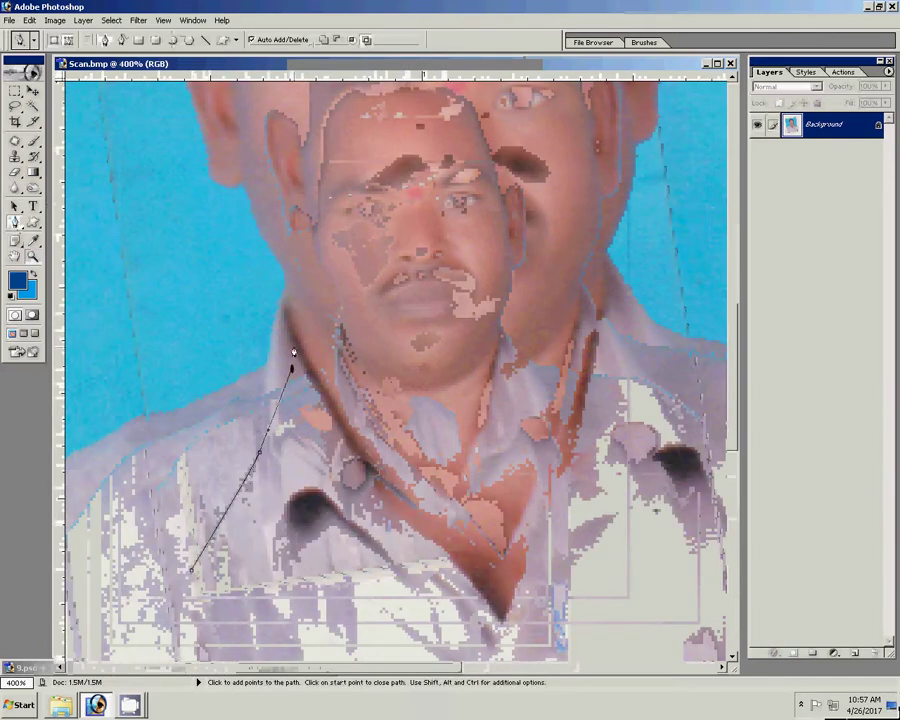
pyautogui.moveTo(248, 248); pyautogui.dragTo(290, 487)
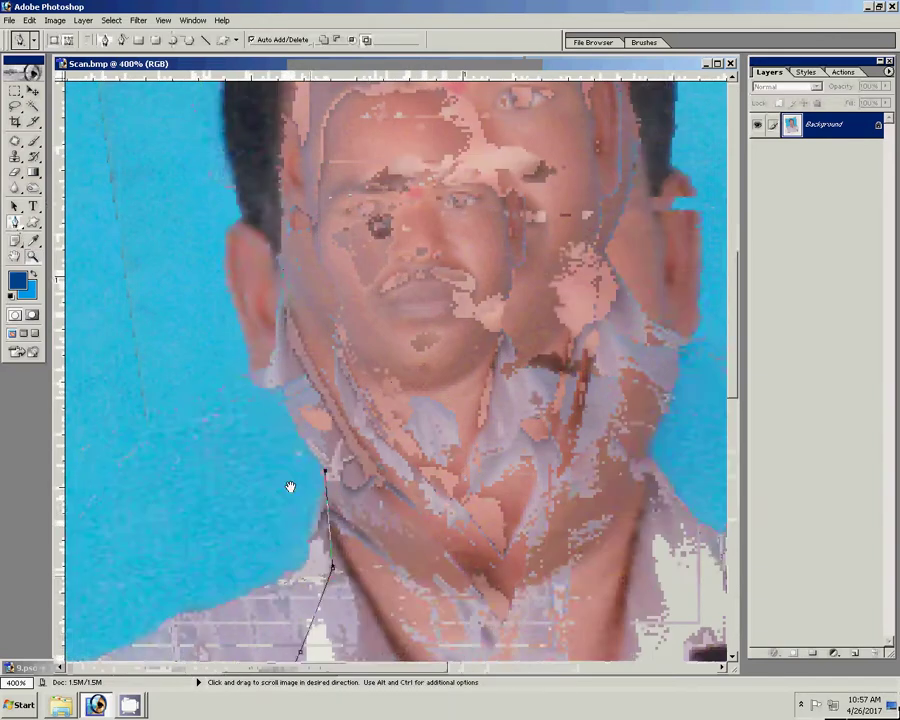
pyautogui.moveTo(287, 422); pyautogui.dragTo(289, 441)
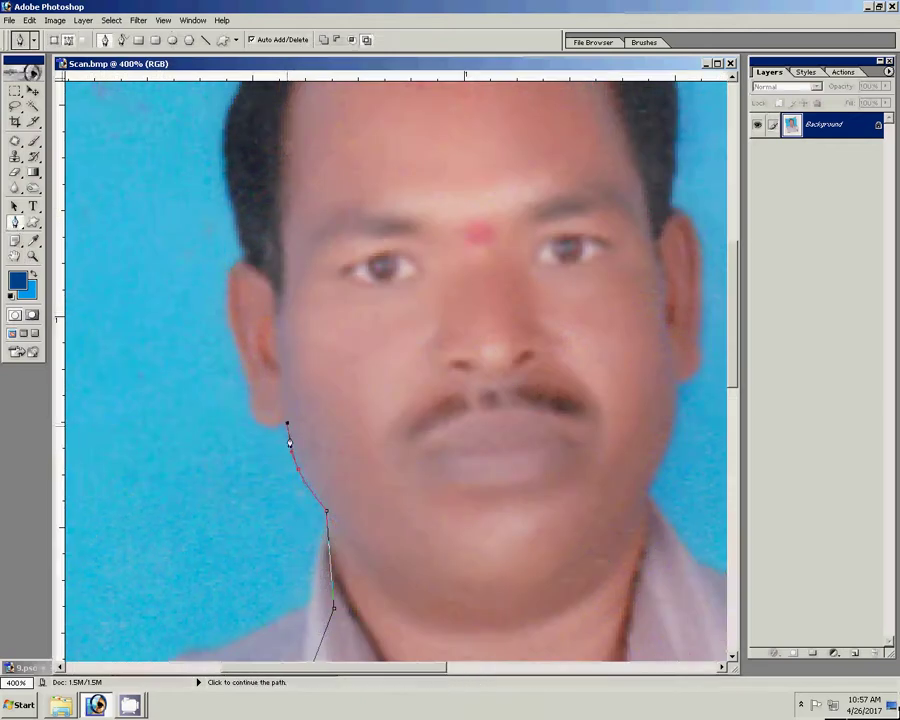
pyautogui.click(253, 413)
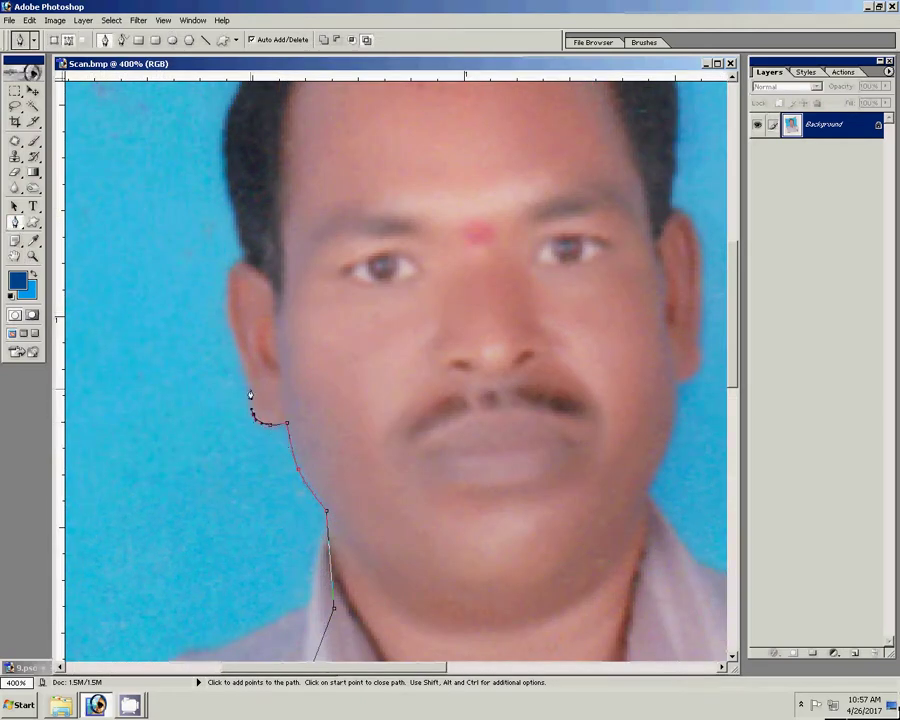
pyautogui.click(250, 379)
pyautogui.click(229, 316)
pyautogui.click(229, 291)
pyautogui.click(232, 274)
# Step: Continue the path over the top hairline and down the right side of the head
pyautogui.moveTo(243, 251)
pyautogui.mouseDown()
pyautogui.moveTo(187, 393)
pyautogui.moveTo(206, 334)
pyautogui.mouseUp()
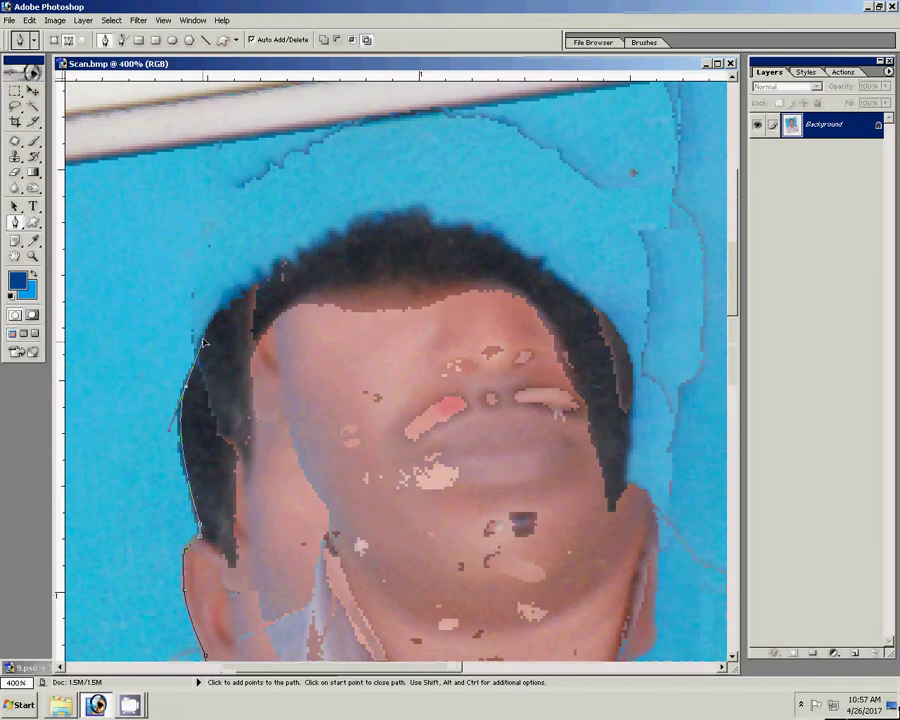
pyautogui.moveTo(298, 253); pyautogui.dragTo(360, 218)
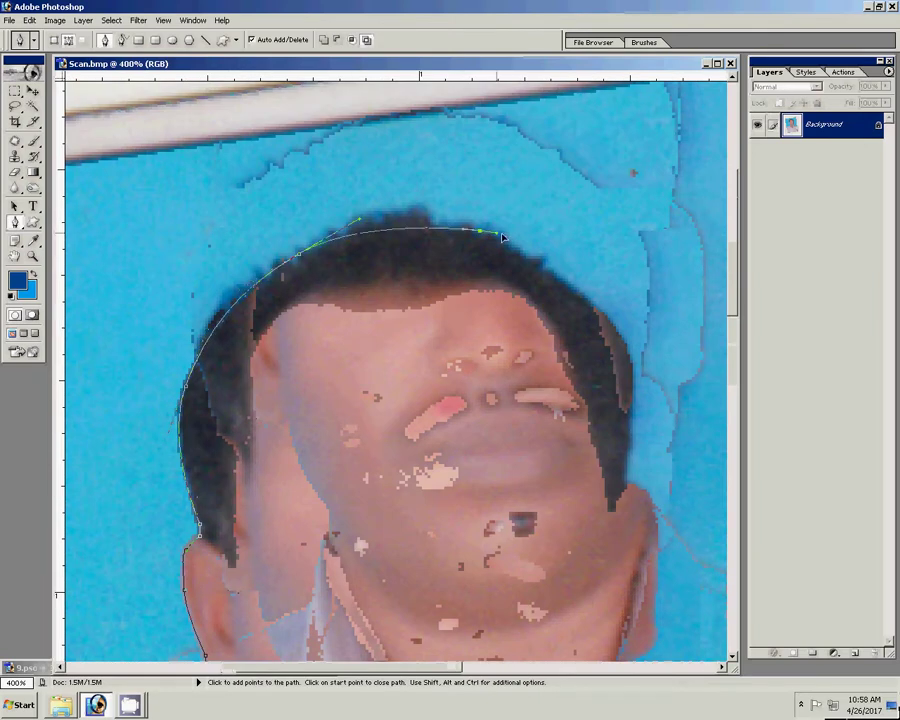
pyautogui.moveTo(480, 232); pyautogui.dragTo(528, 250)
pyautogui.moveTo(609, 326); pyautogui.dragTo(631, 365)
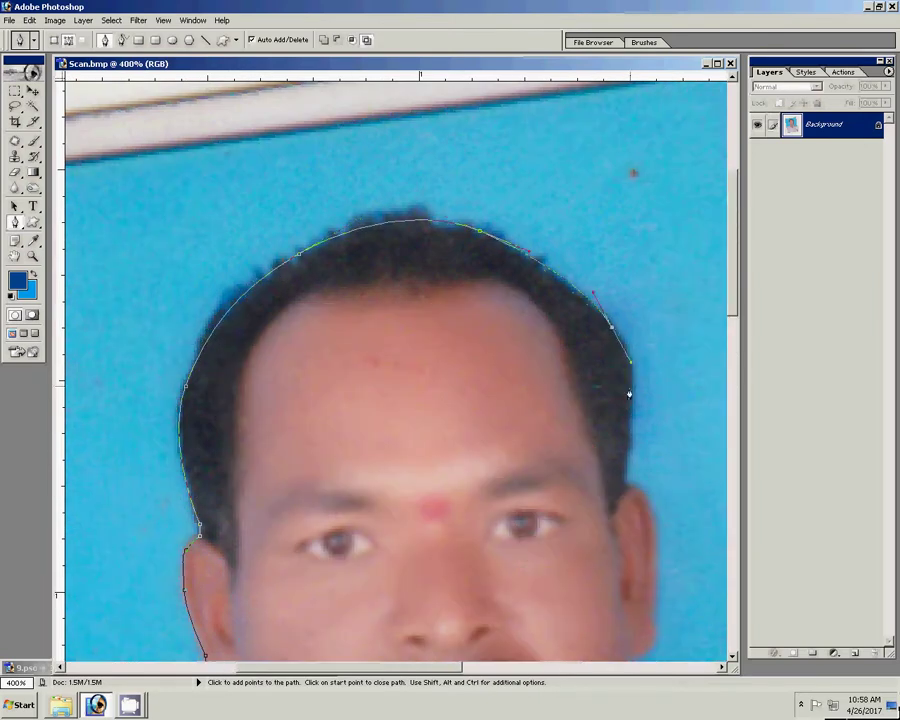
pyautogui.moveTo(628, 452); pyautogui.dragTo(639, 497)
# Step: Trace the right collar and shirt front, closing the path at its start
pyautogui.moveTo(659, 600)
pyautogui.mouseDown()
pyautogui.moveTo(605, 318)
pyautogui.moveTo(571, 410)
pyautogui.mouseUp()
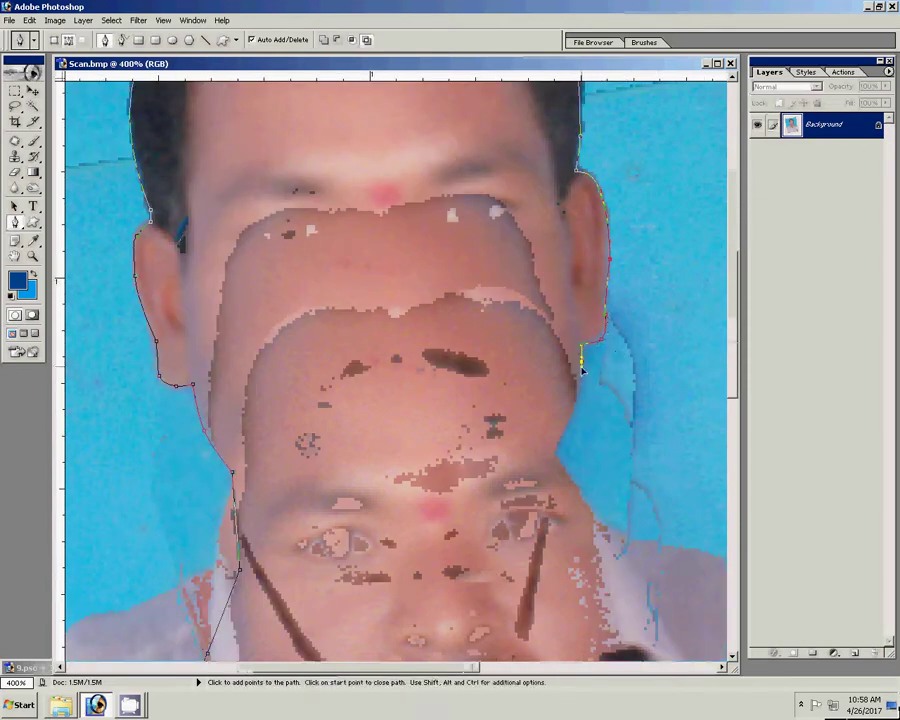
pyautogui.moveTo(556, 452); pyautogui.dragTo(497, 240)
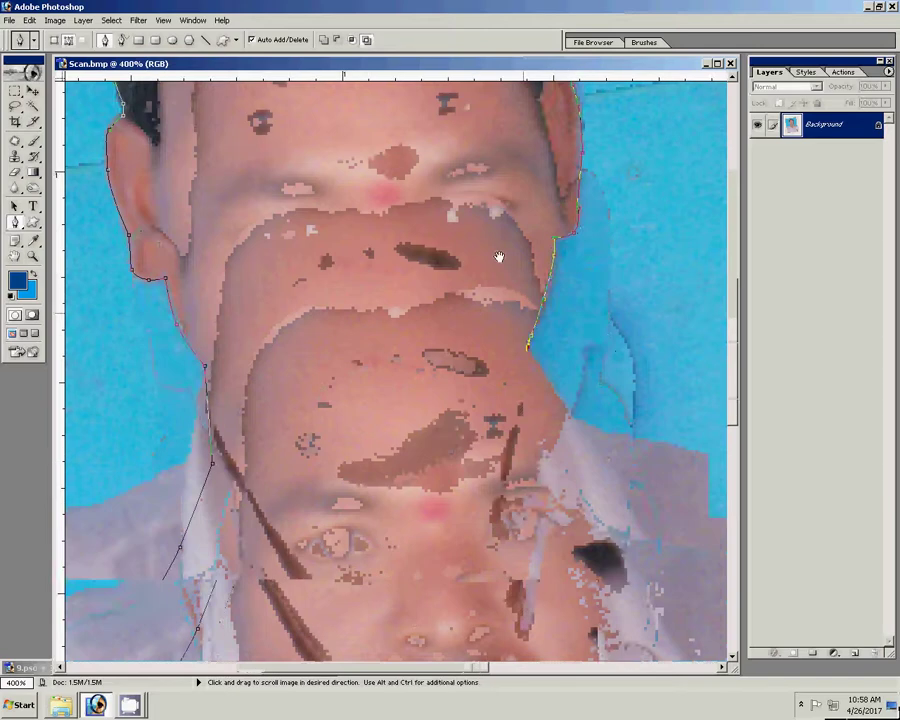
pyautogui.moveTo(597, 328); pyautogui.dragTo(607, 352)
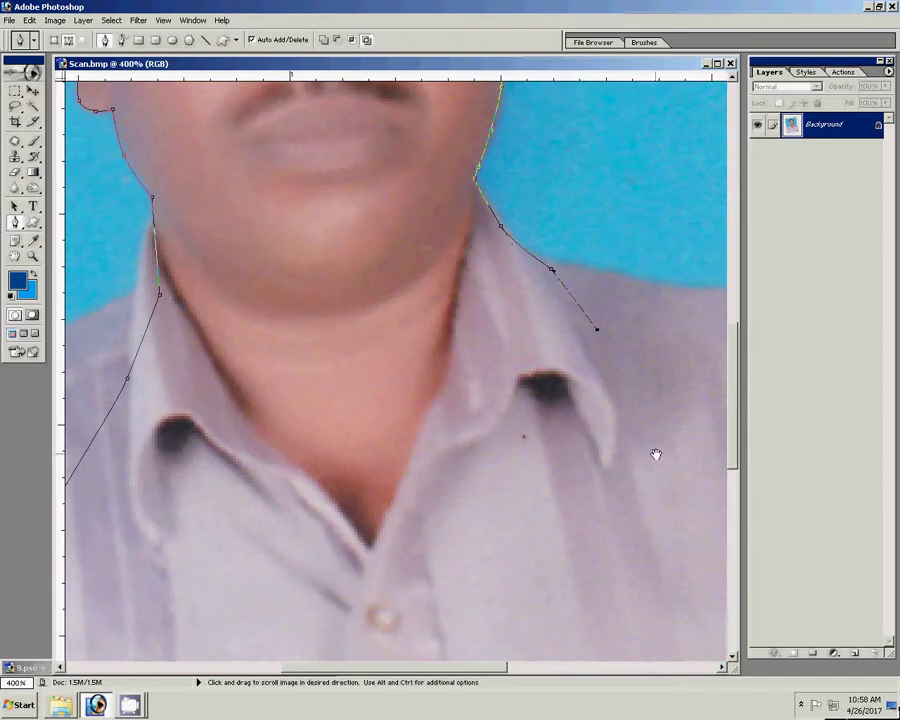
pyautogui.moveTo(657, 454); pyautogui.dragTo(638, 284)
pyautogui.click(640, 360)
pyautogui.moveTo(290, 445); pyautogui.dragTo(510, 430)
pyautogui.click(380, 430)
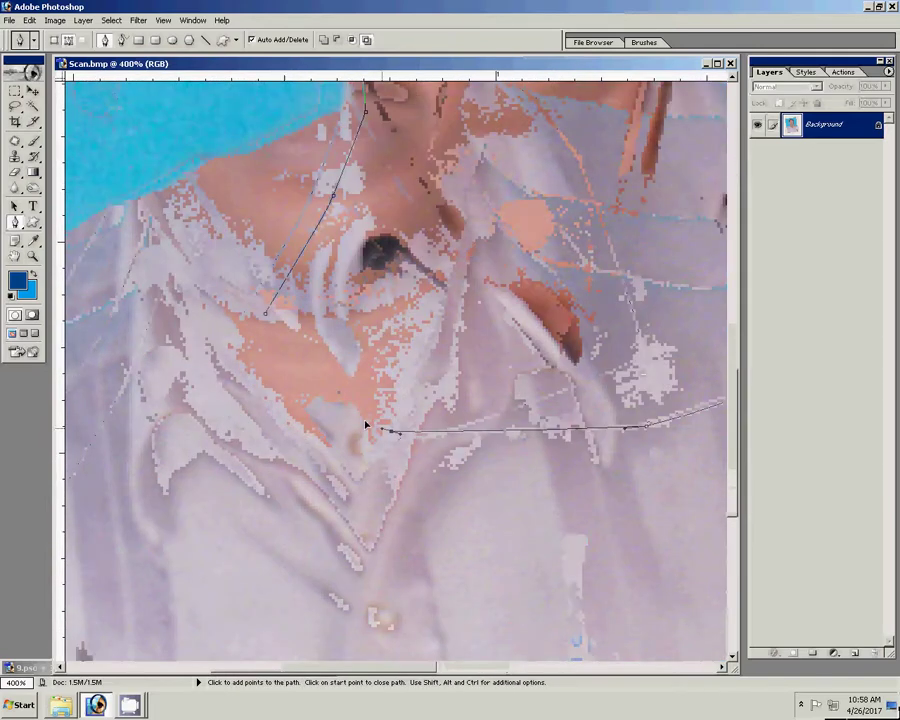
pyautogui.click(265, 313)
# Step: Convert the traced path into a 1.5-pixel feathered selection and copy the head to Layer 1
pyautogui.rightClick(425, 220)
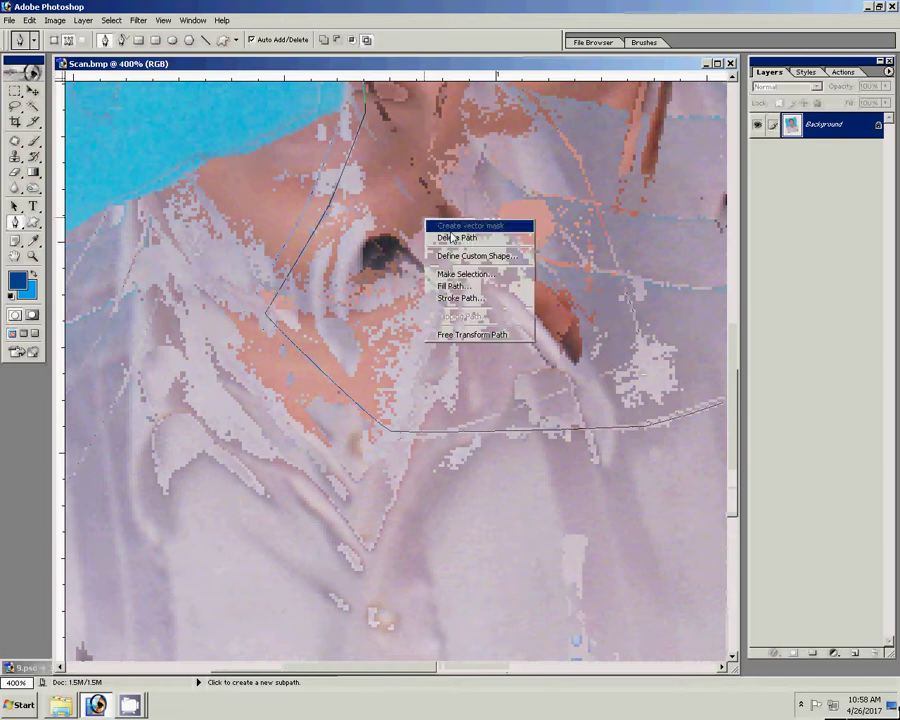
pyautogui.click(466, 274)
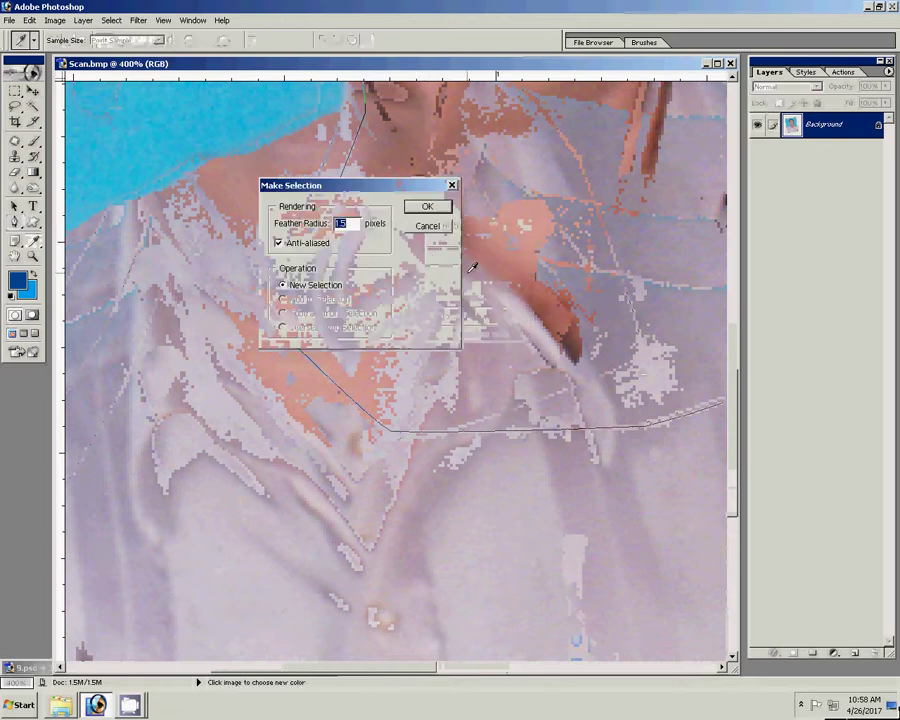
pyautogui.click(422, 206)
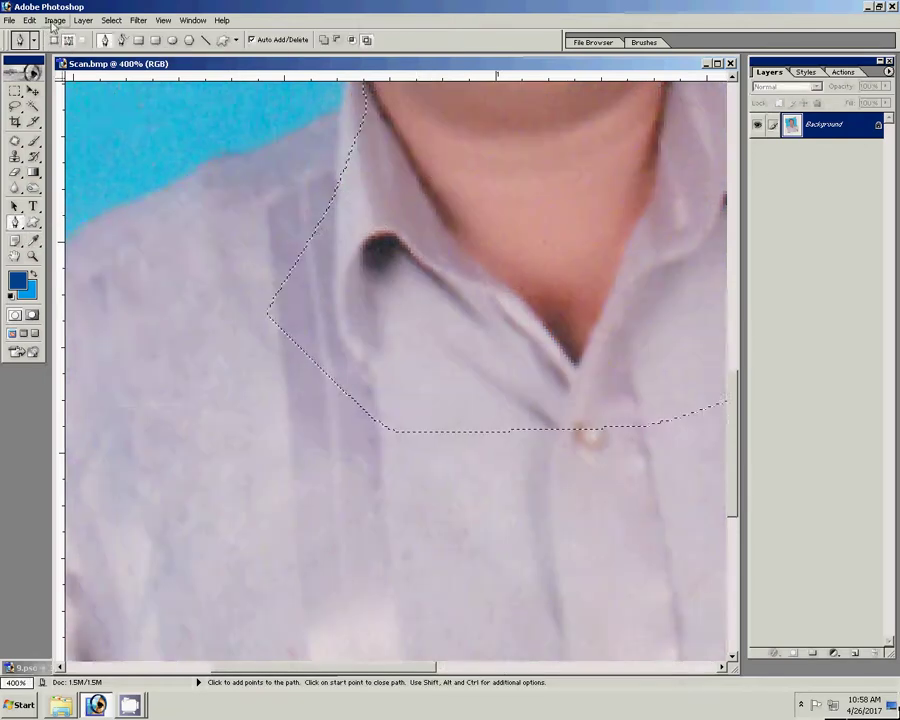
pyautogui.click(54, 20)
pyautogui.moveTo(92, 35)
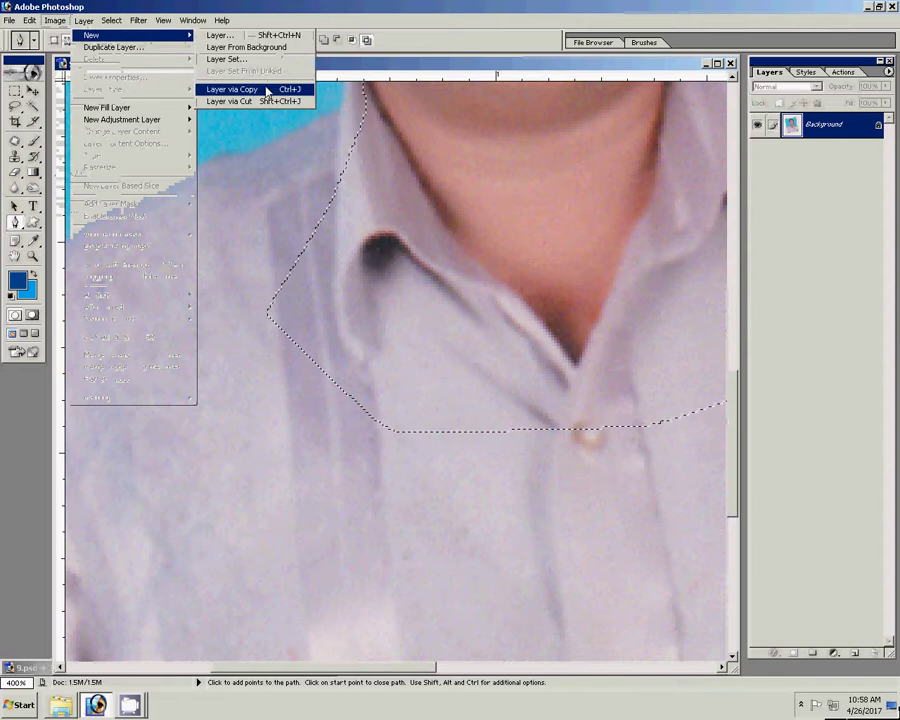
pyautogui.click(265, 89)
# Step: Zoom the view out to 50% and open the Computer window in Windows Explorer
pyautogui.click(33, 256)
pyautogui.rightClick(329, 246)
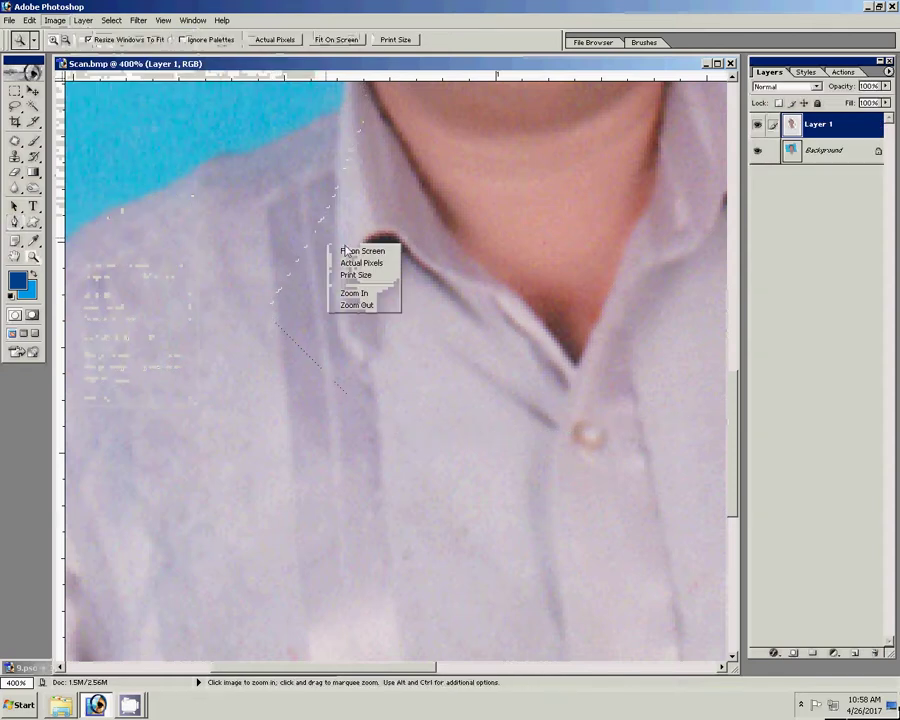
pyautogui.click(346, 251)
pyautogui.keyDown('alt'); pyautogui.click(332, 311); pyautogui.keyUp('alt')
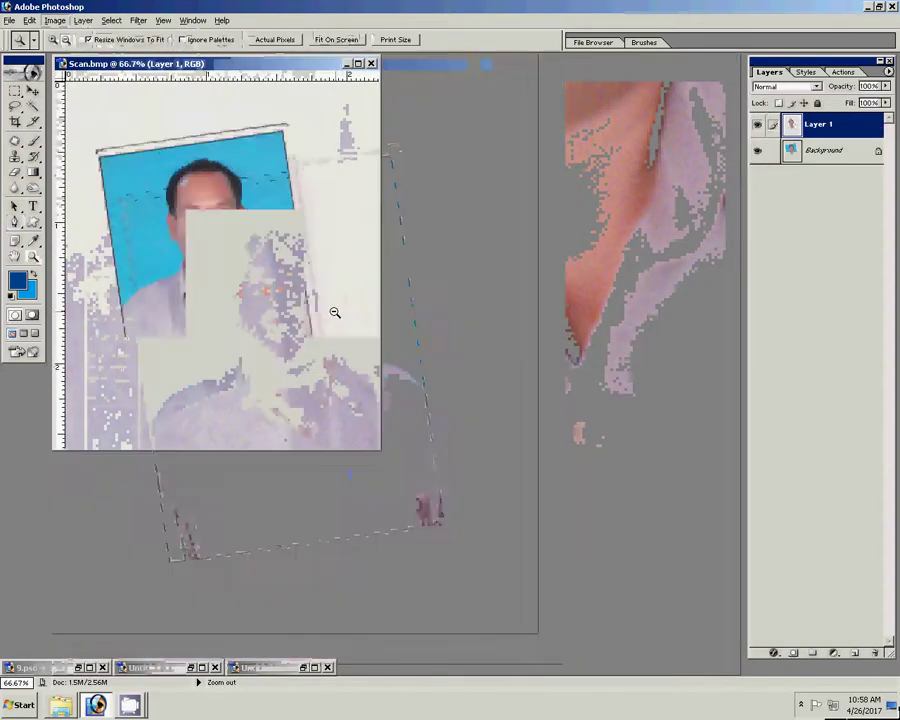
pyautogui.keyDown('alt'); pyautogui.click(330, 311); pyautogui.keyUp('alt')
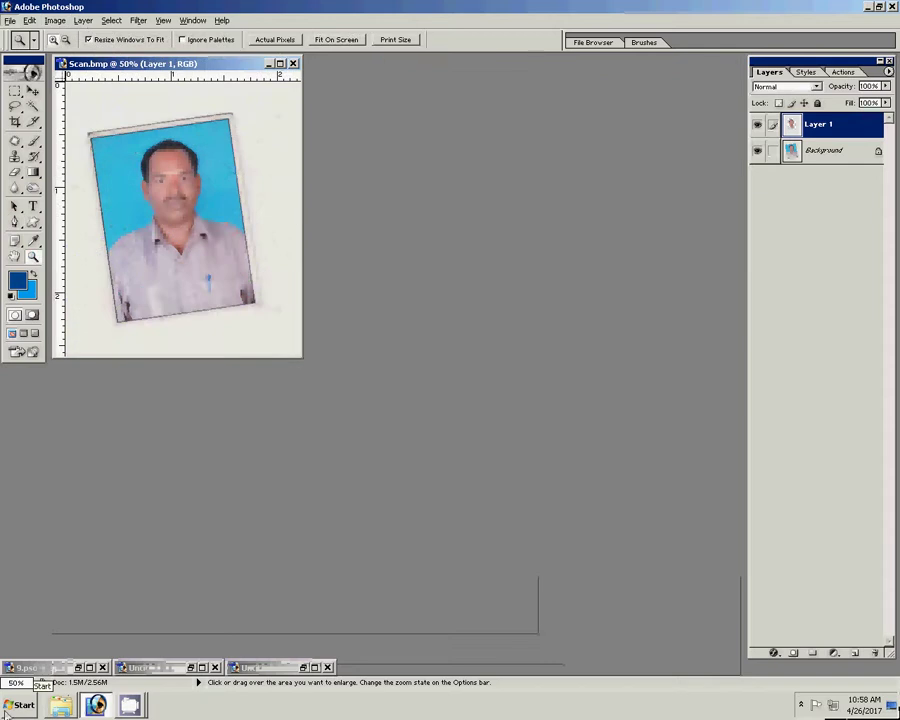
pyautogui.click(22, 705)
# Step: Browse drive D: into F Drive > 2016 > Charach 8-7-2016, then back out to D:
pyautogui.click(219, 526)
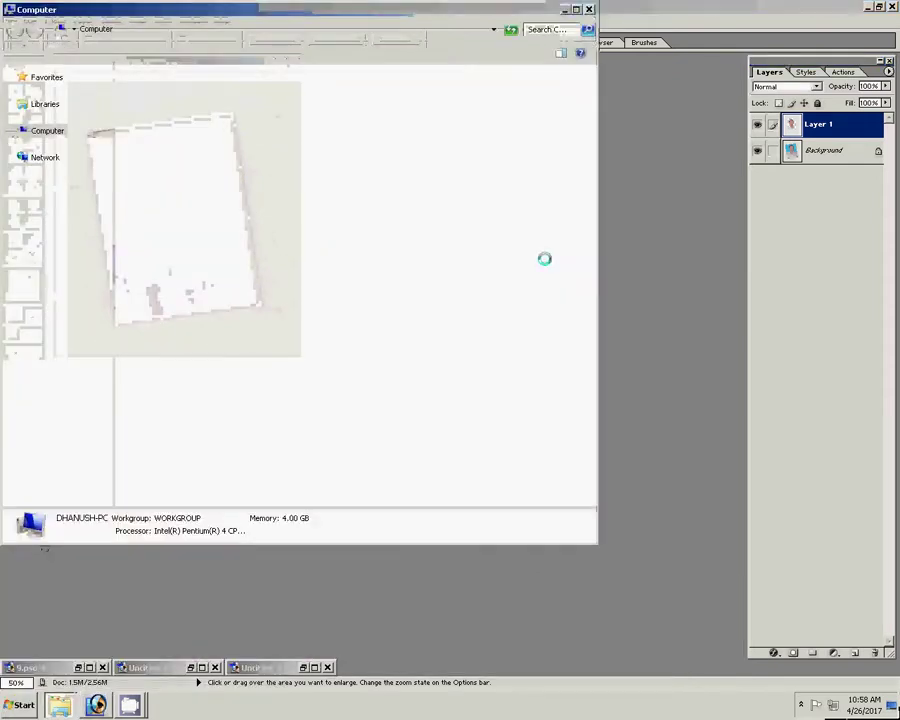
pyautogui.click(66, 304)
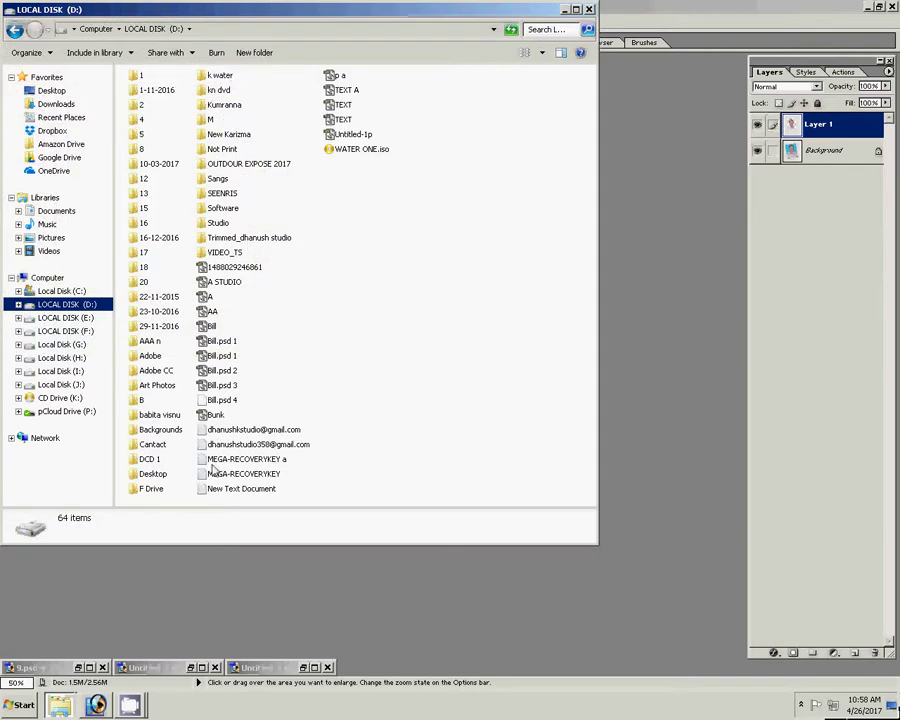
pyautogui.doubleClick(151, 487)
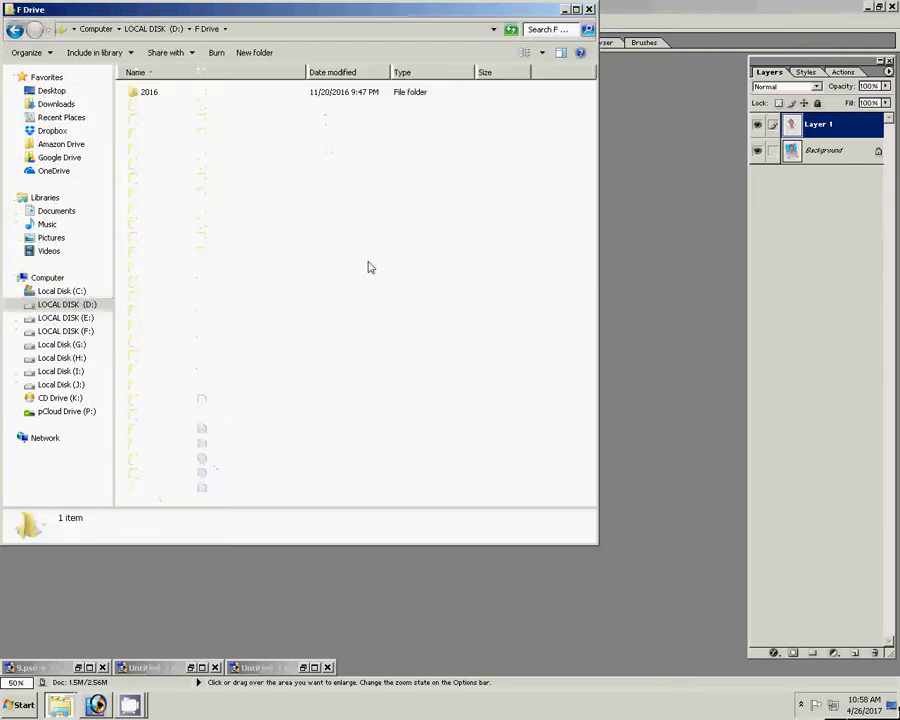
pyautogui.click(135, 93)
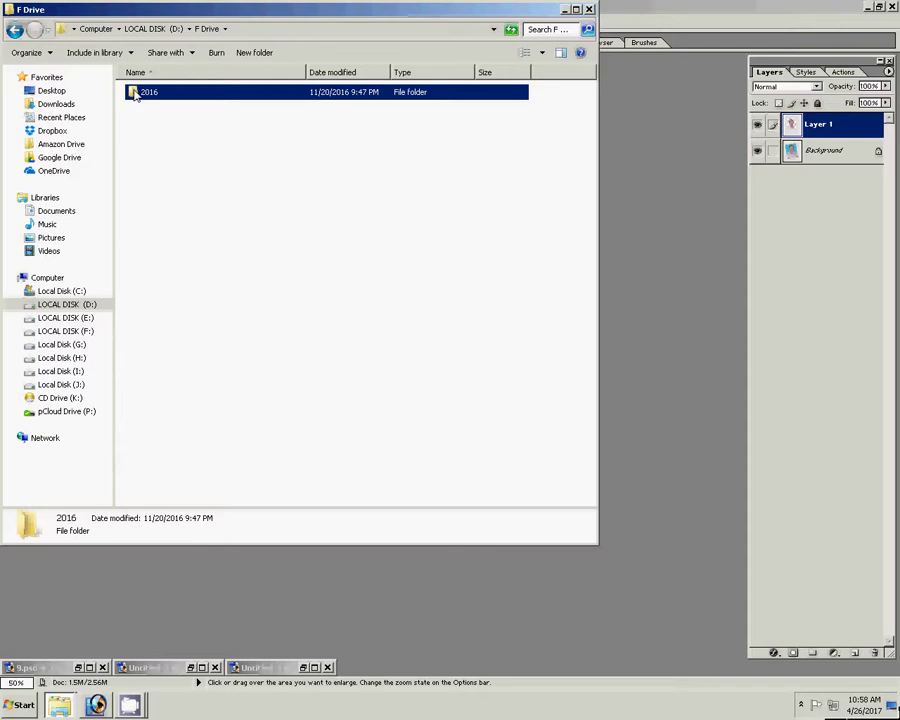
pyautogui.doubleClick(135, 93)
pyautogui.click(165, 93)
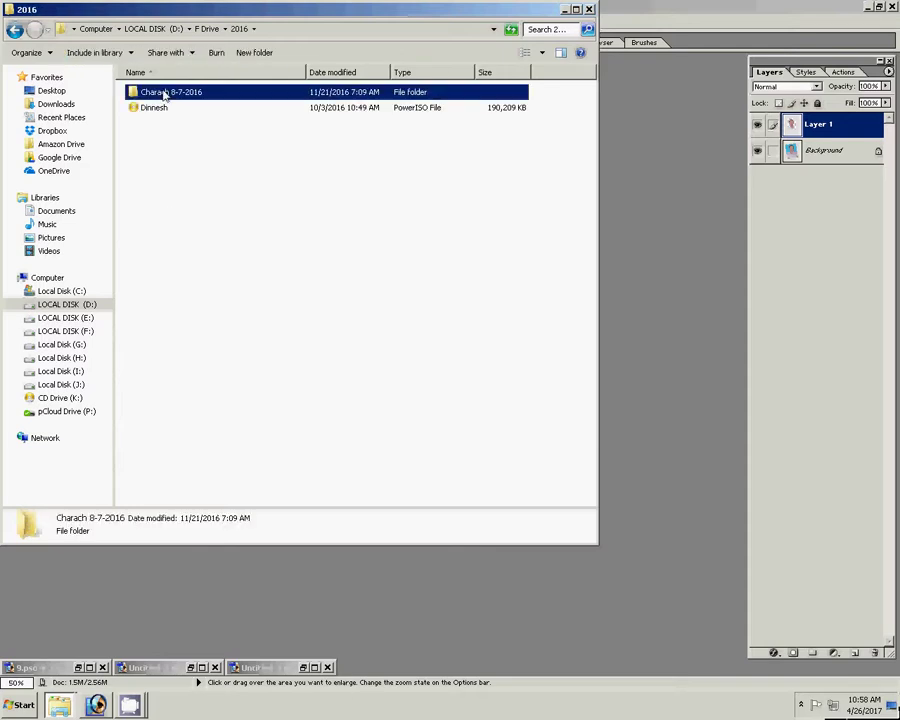
pyautogui.doubleClick(165, 93)
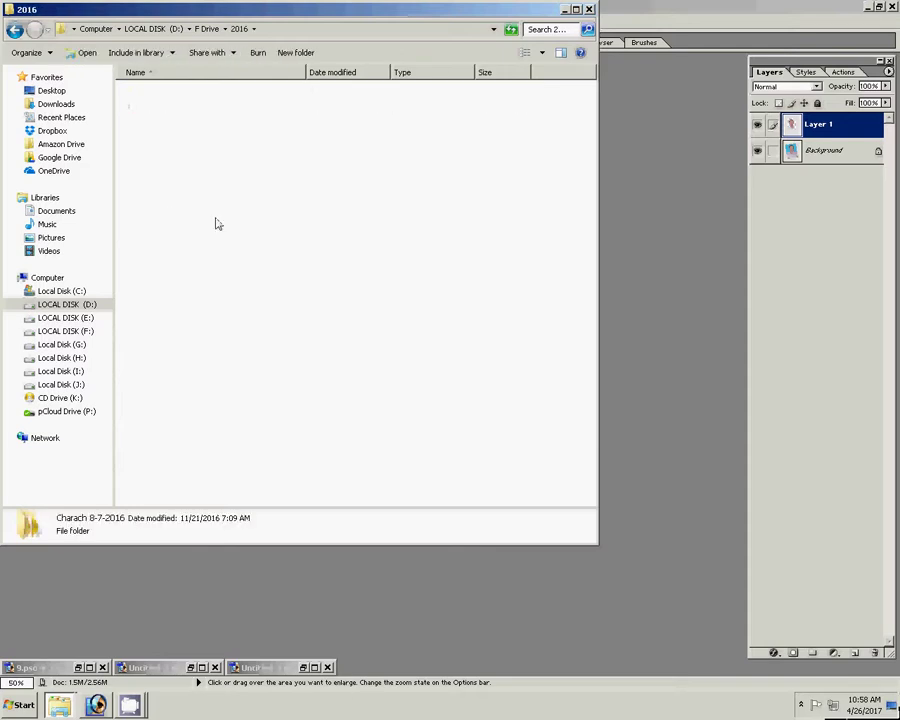
pyautogui.click(16, 30)
pyautogui.click(16, 30)
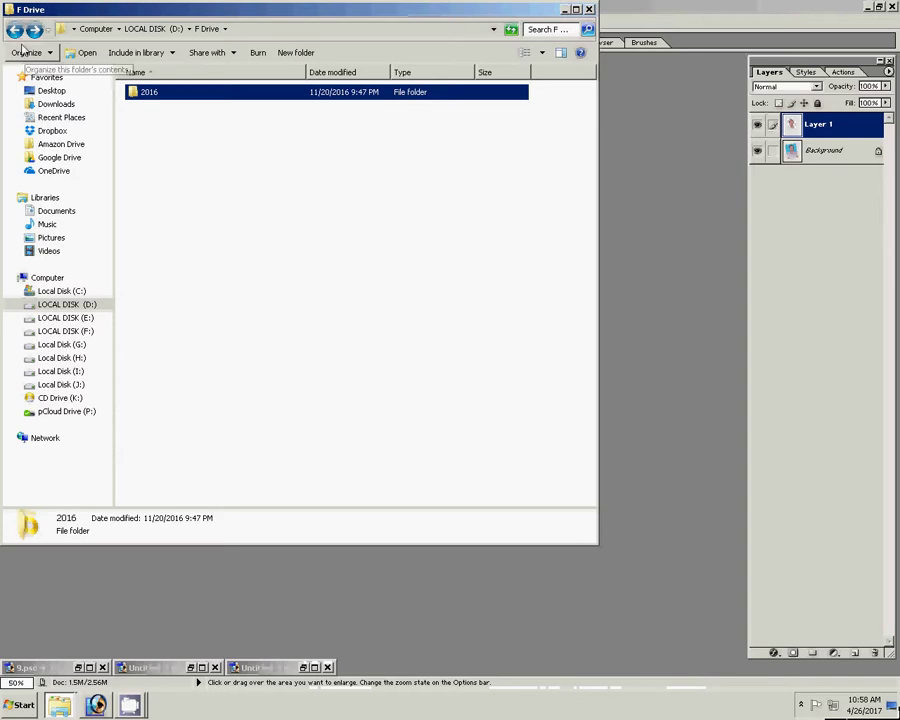
pyautogui.click(16, 30)
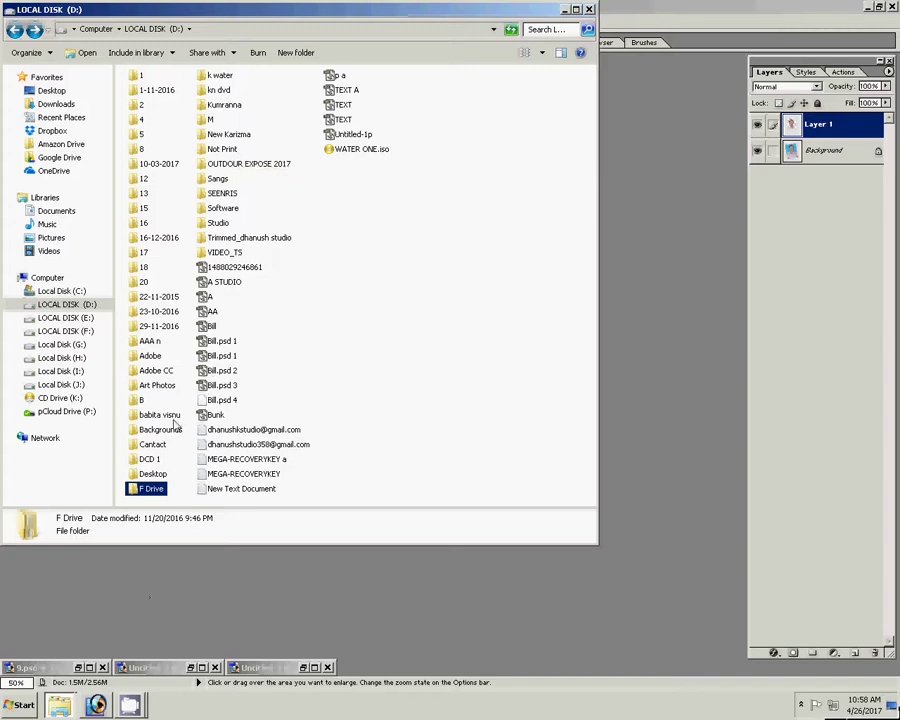
# Step: Check the Desktop, Studio, Drass and L + G folders, then return to Studio
pyautogui.click(153, 477)
pyautogui.doubleClick(152, 475)
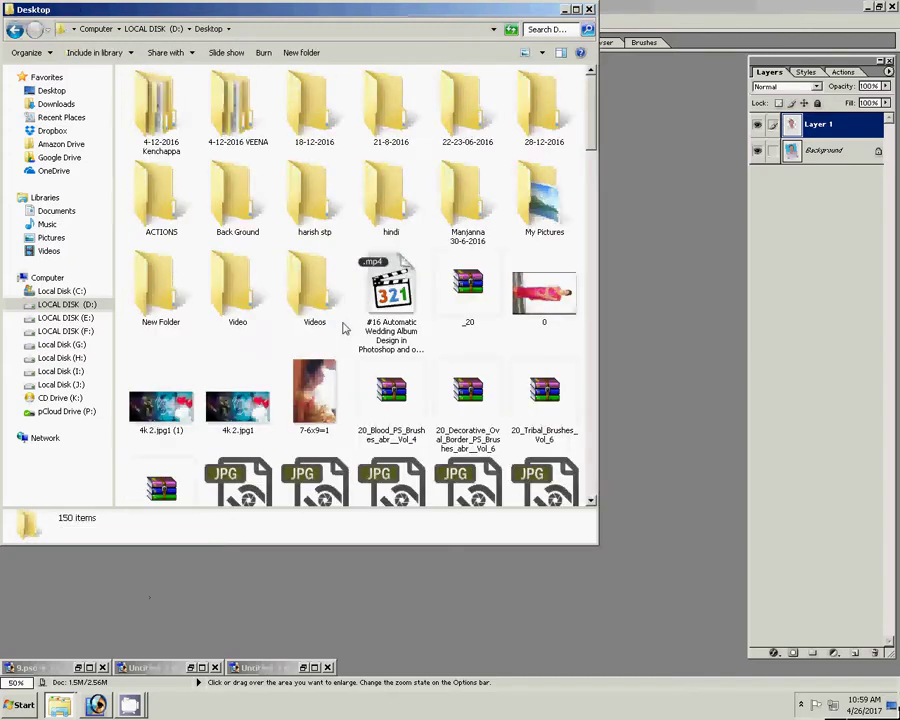
pyautogui.hotkey('alt', 'Left')
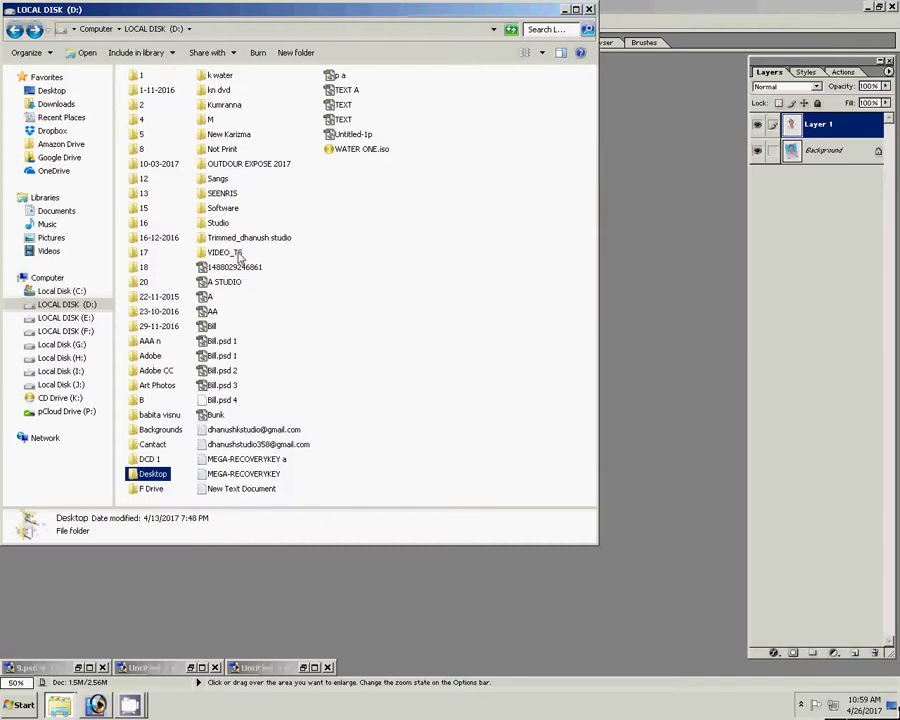
pyautogui.doubleClick(218, 223)
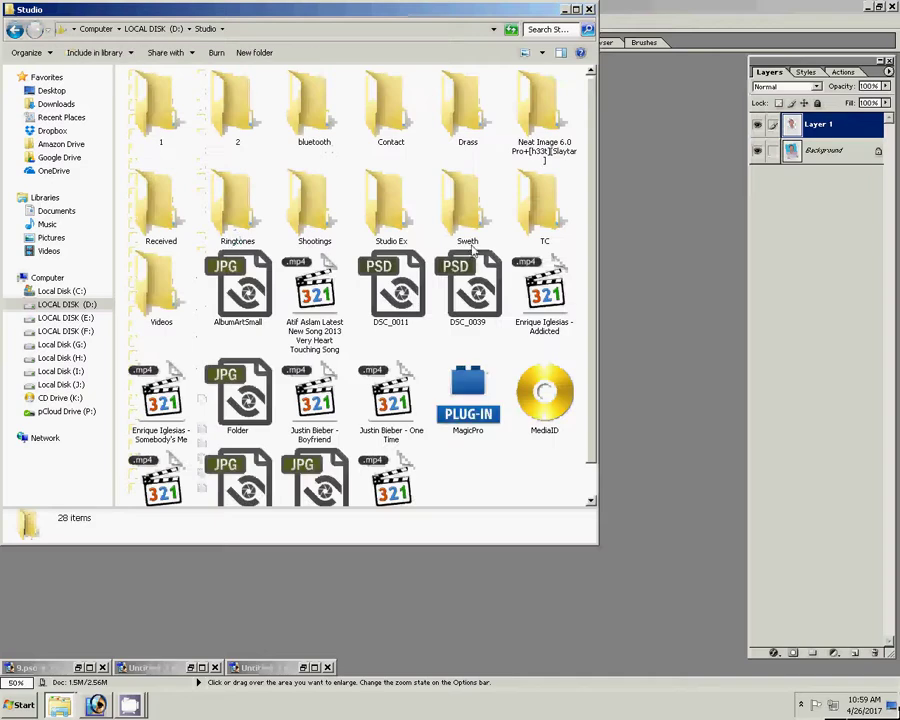
pyautogui.doubleClick(467, 100)
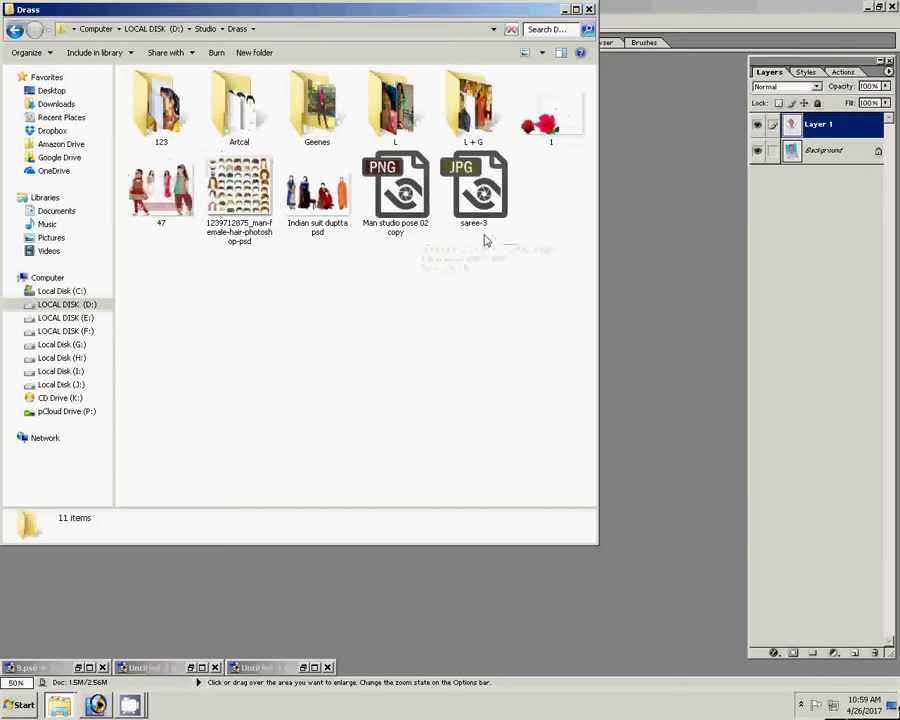
pyautogui.doubleClick(485, 128)
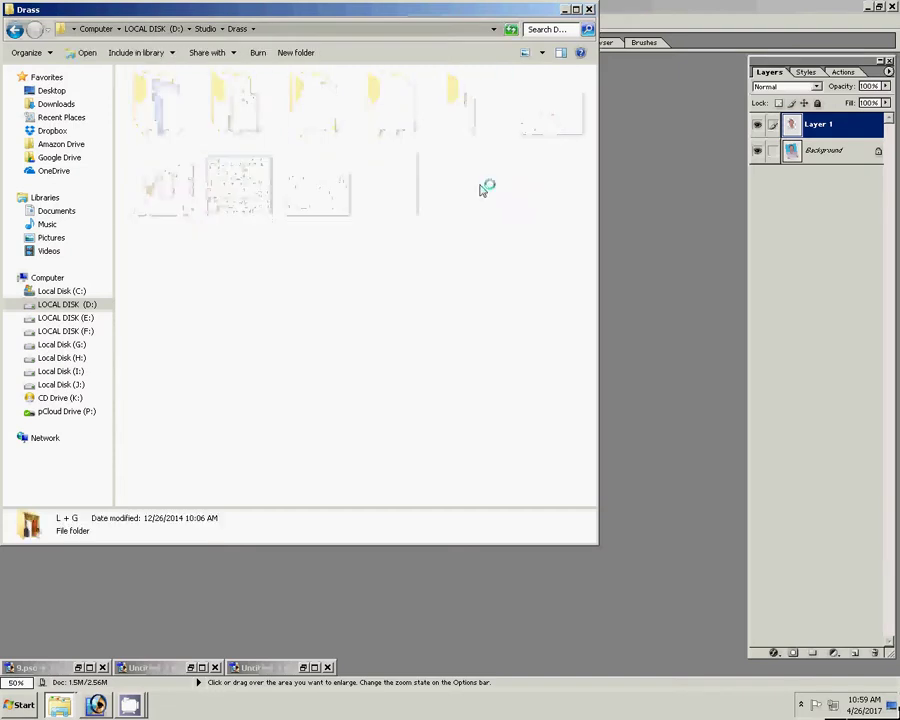
pyautogui.press('BackSpace')
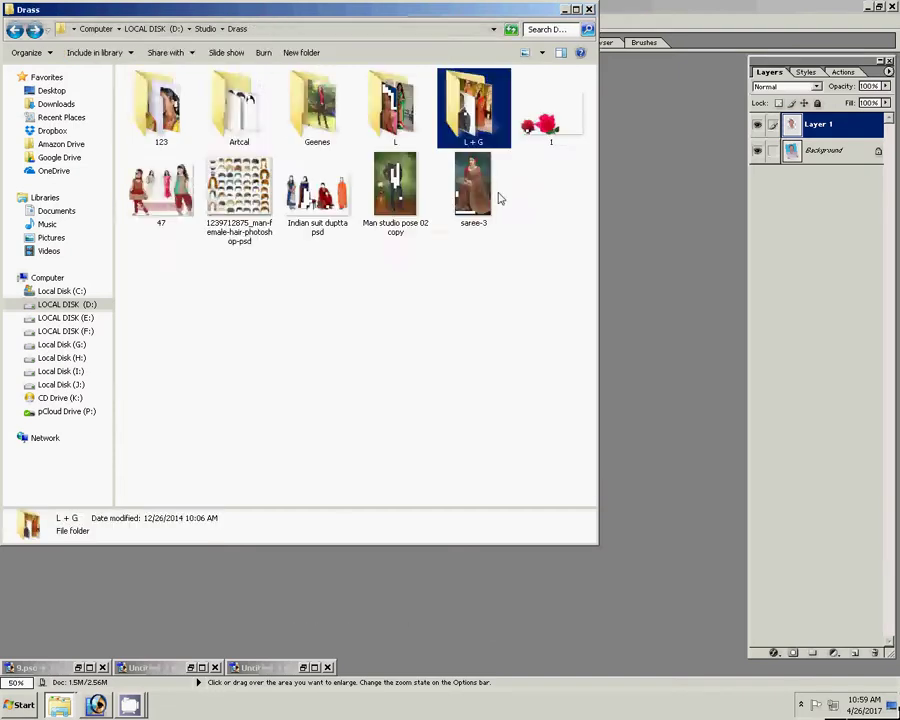
pyautogui.press('BackSpace')
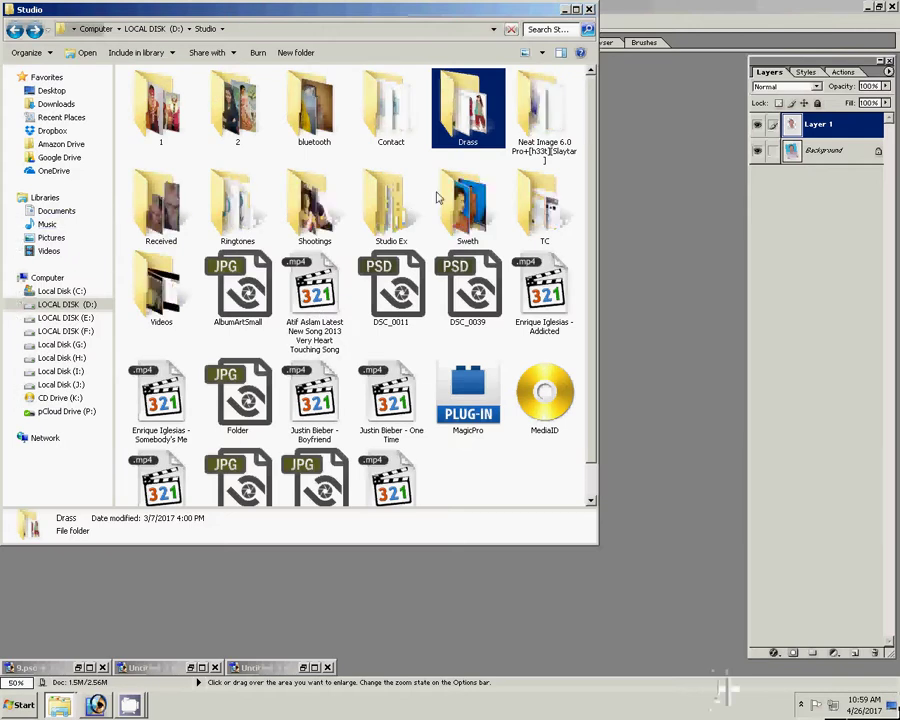
# Step: Return to drive D, go into folder B then E, and open 5.psd
pyautogui.click(537, 120)
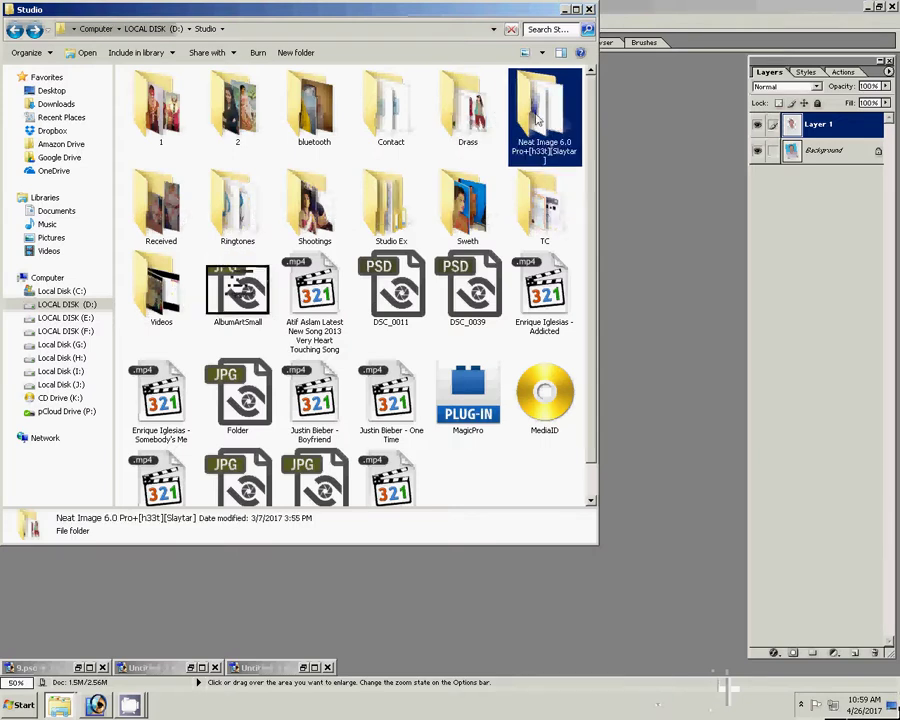
pyautogui.press('BackSpace')
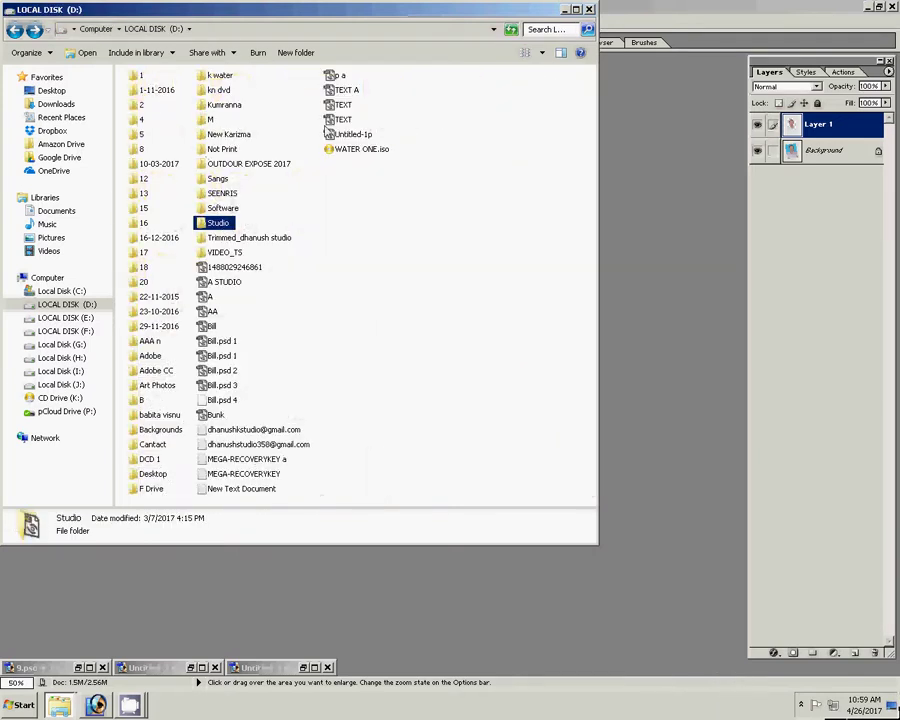
pyautogui.click(153, 474)
pyautogui.doubleClick(150, 488)
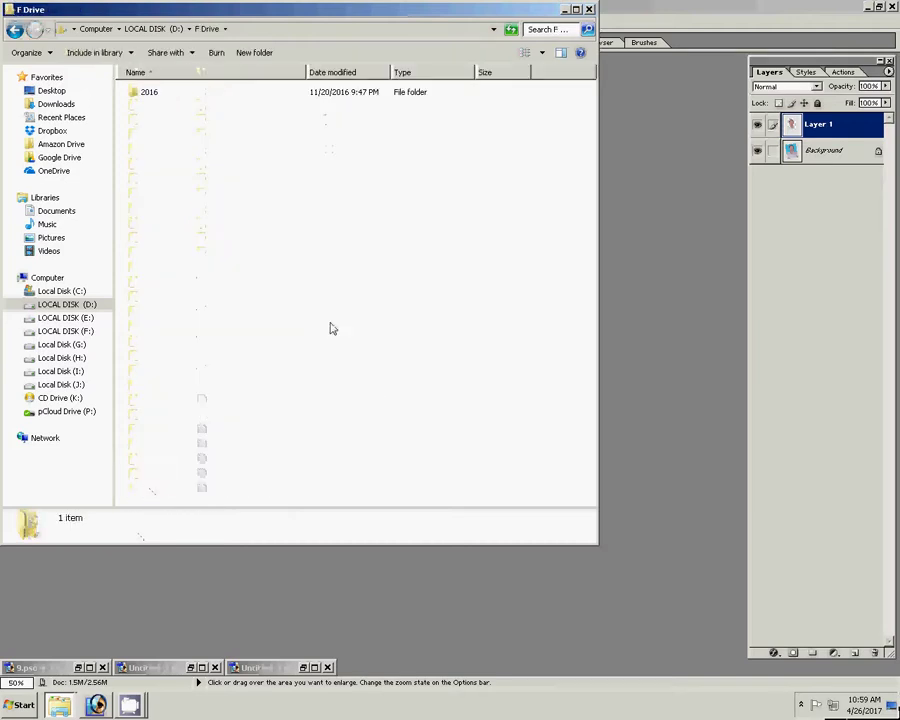
pyautogui.press('BackSpace')
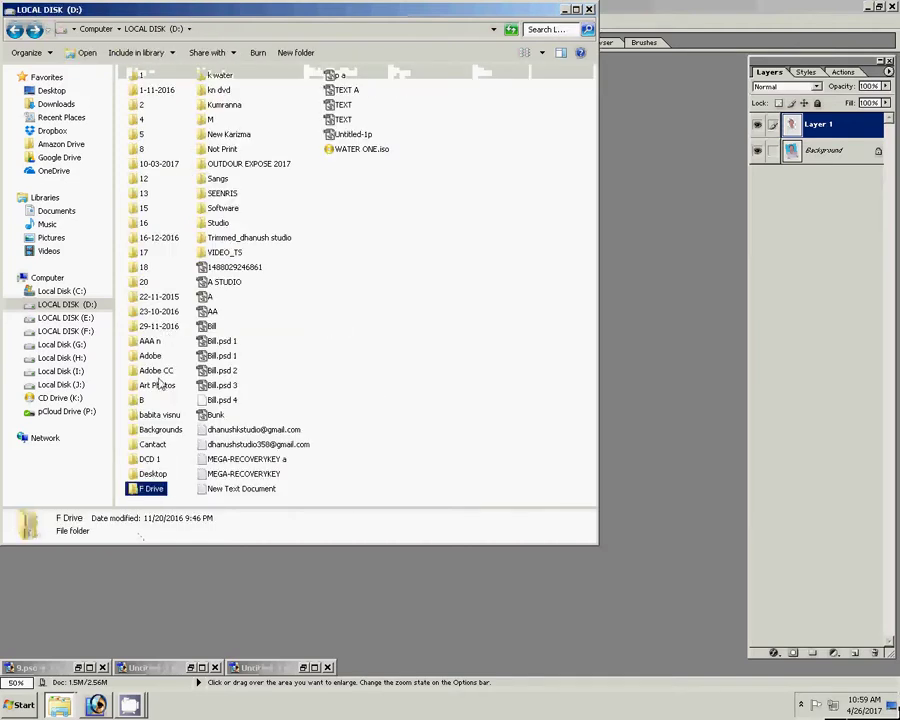
pyautogui.doubleClick(141, 401)
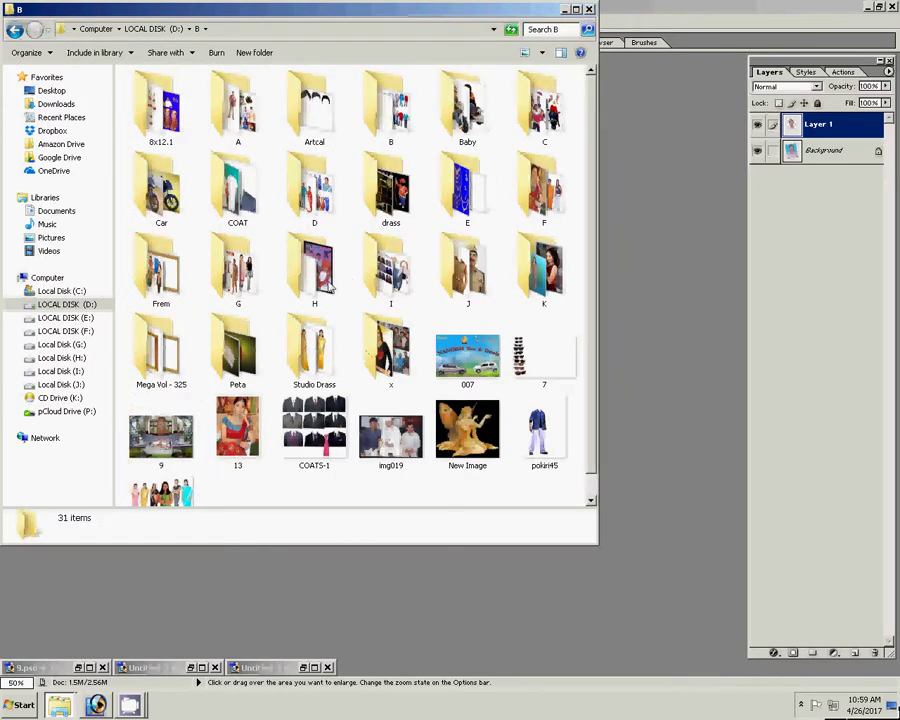
pyautogui.doubleClick(452, 205)
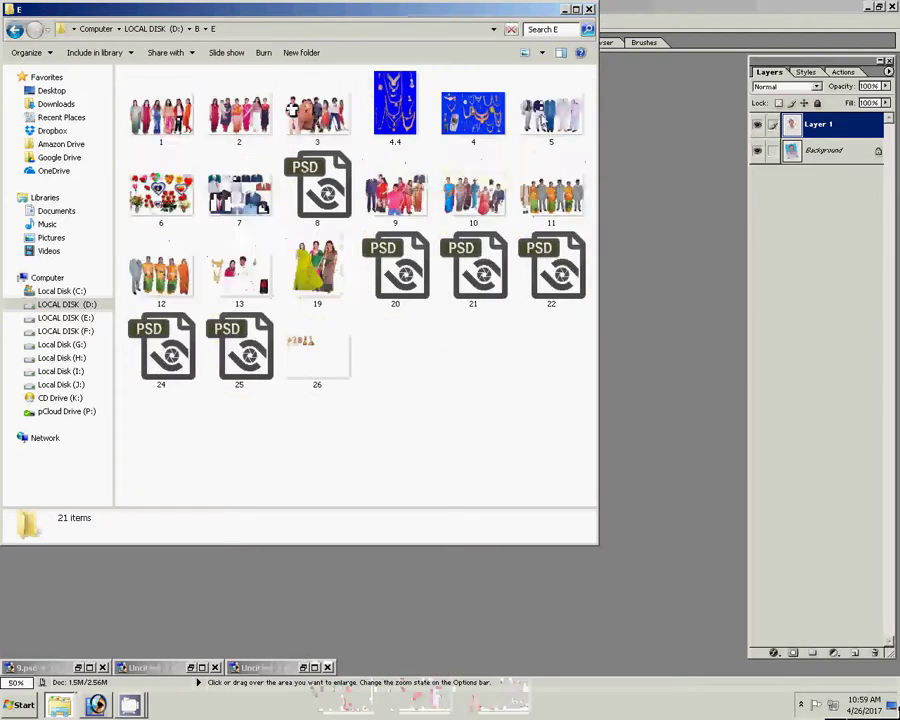
pyautogui.doubleClick(548, 115)
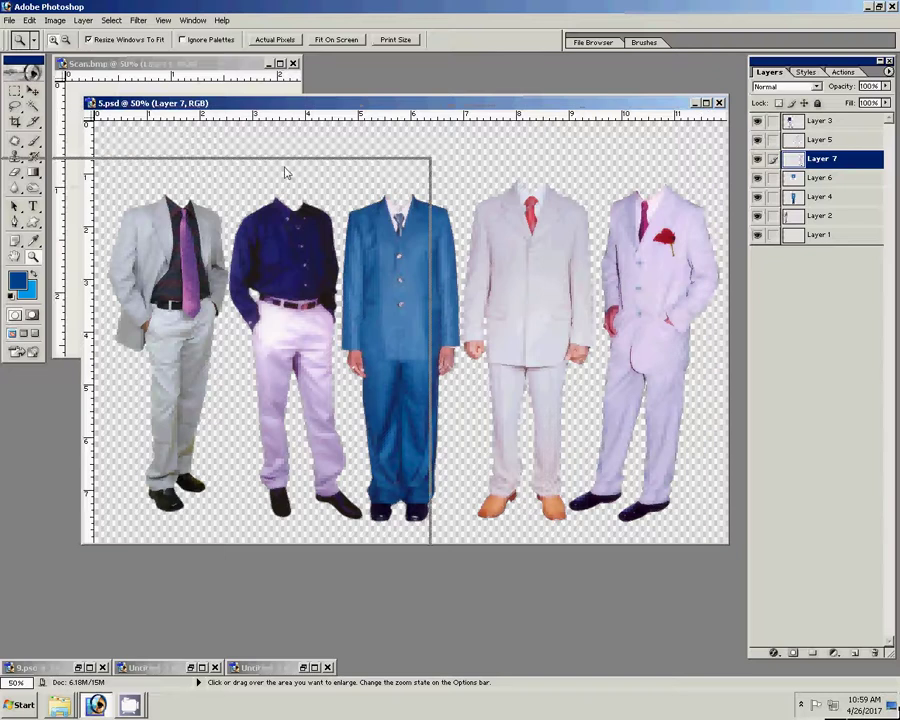
# Step: Move the 5.psd window aside and create a new default document, Untitled-3
pyautogui.moveTo(249, 172); pyautogui.dragTo(250, 172)
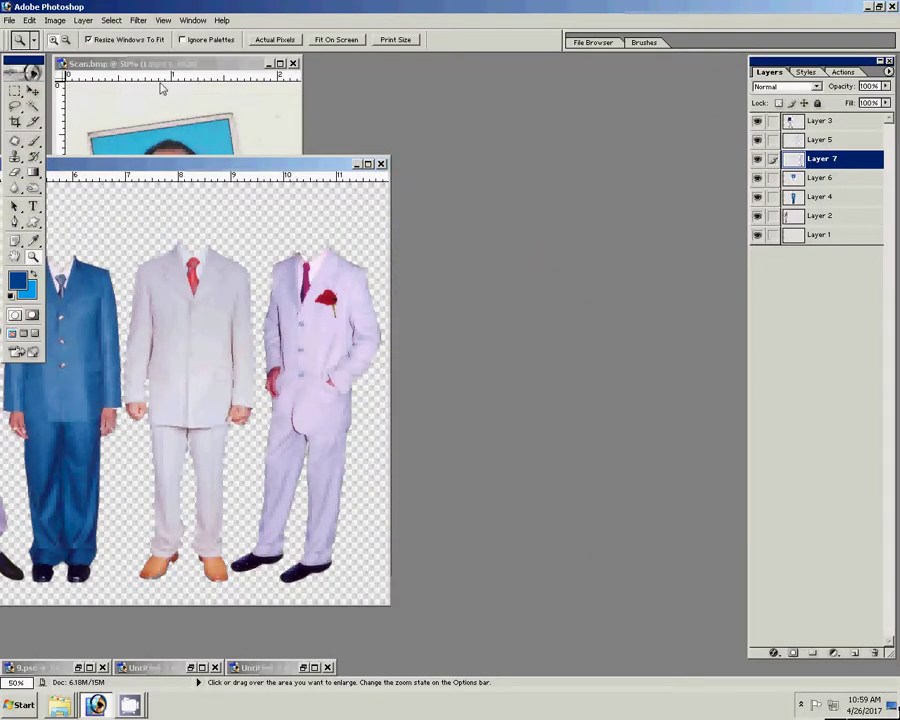
pyautogui.hotkey('ctrl', 'n')
pyautogui.click(474, 175)
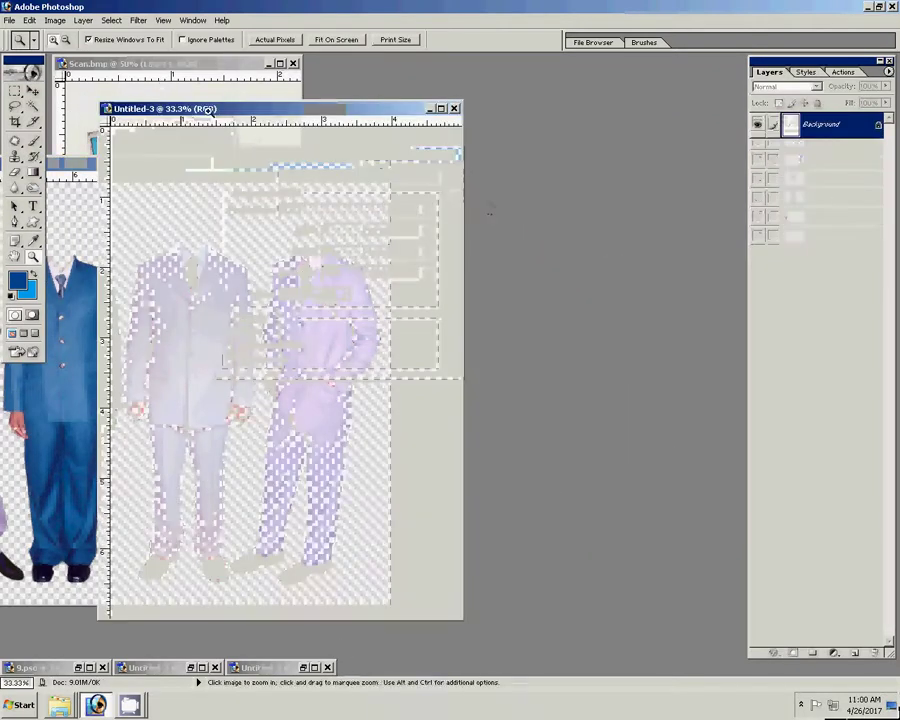
# Step: Drag the scanned head from Scan.bmp into Untitled-3 and raise it on the page
pyautogui.moveTo(205, 109); pyautogui.dragTo(393, 135)
pyautogui.click(58, 404)
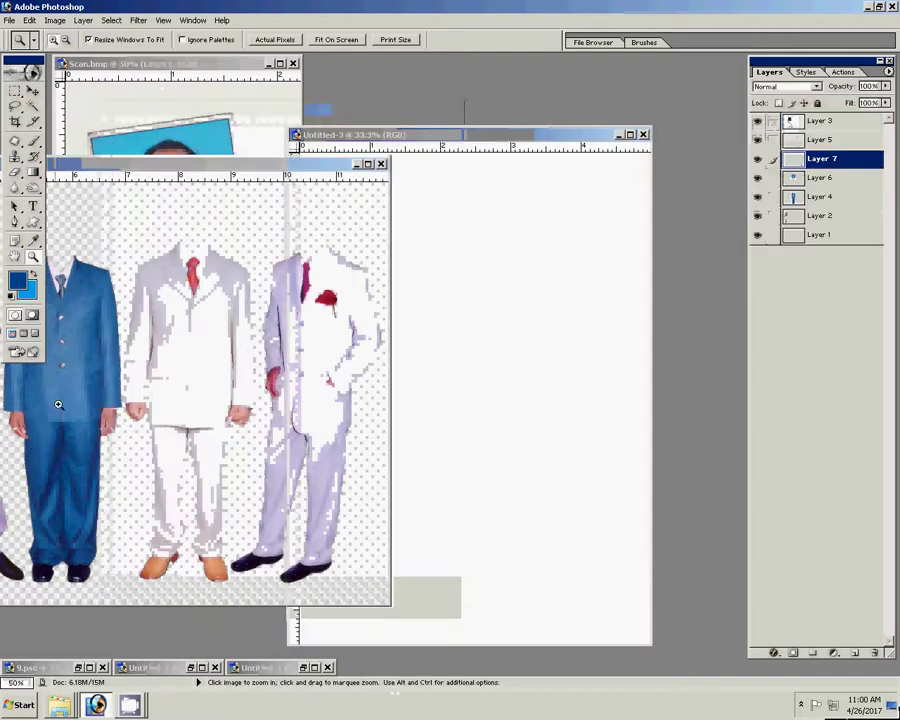
pyautogui.press('v')
pyautogui.click(174, 90)
pyautogui.moveTo(180, 206)
pyautogui.mouseDown()
pyautogui.moveTo(456, 358)
pyautogui.moveTo(542, 200)
pyautogui.mouseUp()
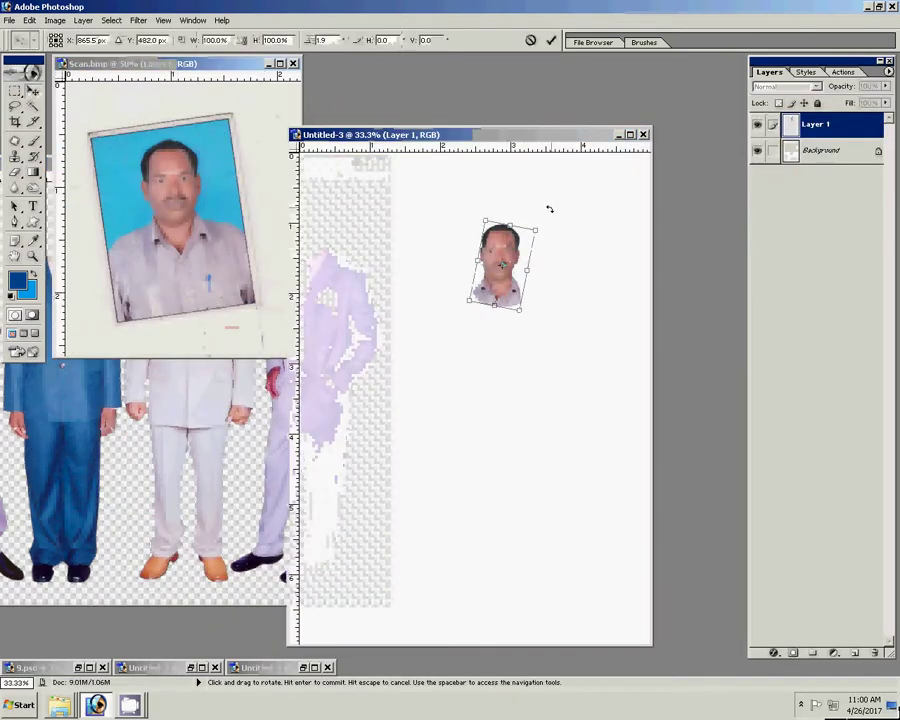
pyautogui.click(551, 40)
pyautogui.moveTo(516, 266); pyautogui.dragTo(520, 222)
# Step: Drag the grey suit with purple tie from 5.psd into Untitled-3
pyautogui.click(26, 537)
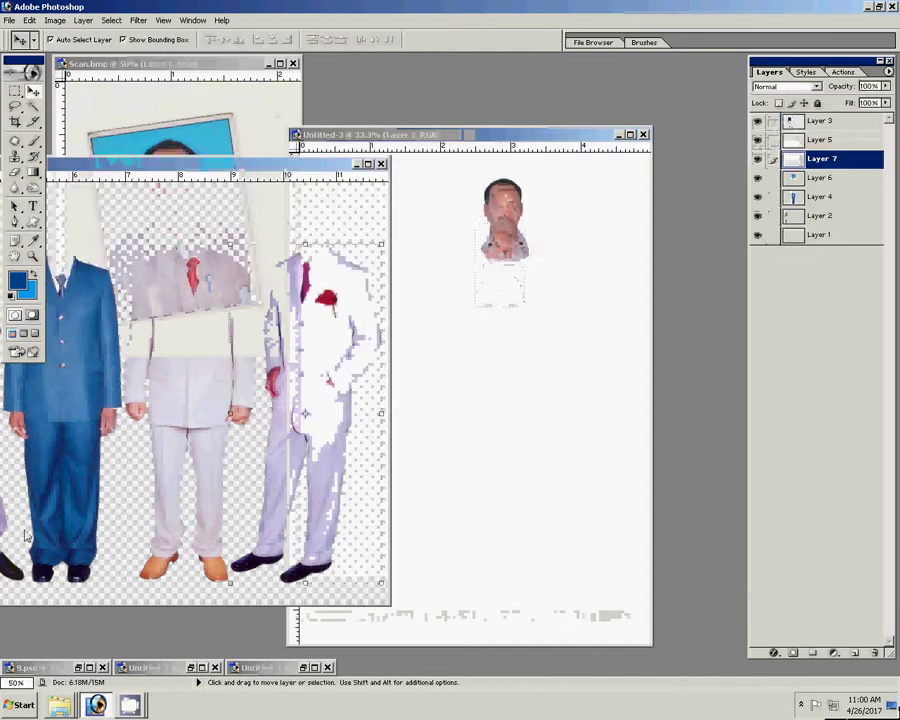
pyautogui.moveTo(181, 166); pyautogui.dragTo(401, 387)
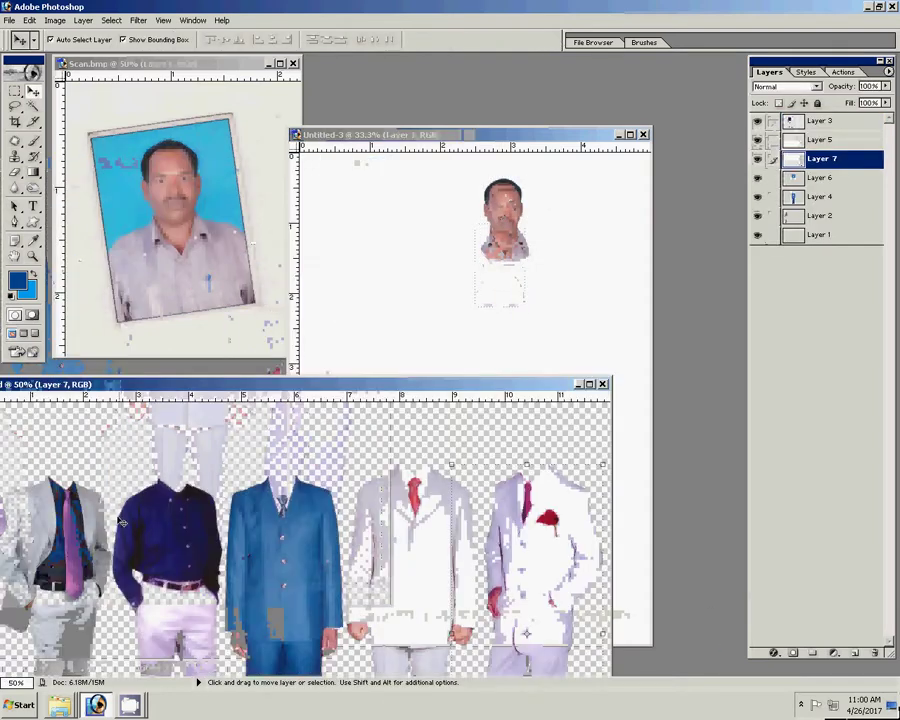
pyautogui.moveTo(60, 500)
pyautogui.mouseDown()
pyautogui.moveTo(437, 197)
pyautogui.moveTo(482, 364)
pyautogui.mouseUp()
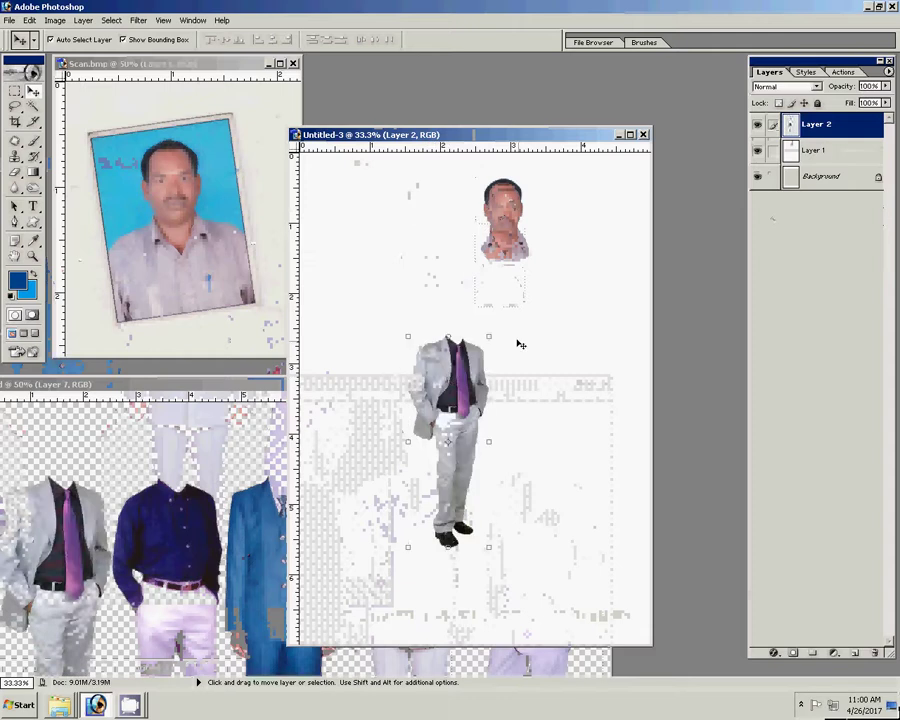
pyautogui.hotkey('ctrl', 't')
# Step: Enlarge the grey suit to about 170% with Free Transform
pyautogui.rightClick(493, 319)
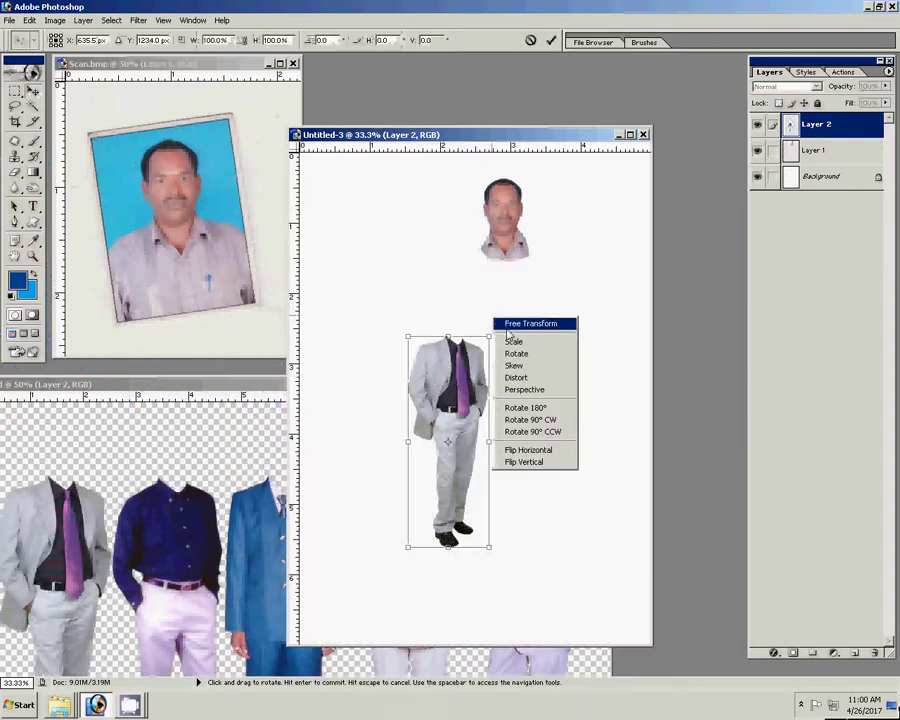
pyautogui.click(560, 226)
pyautogui.click(551, 41)
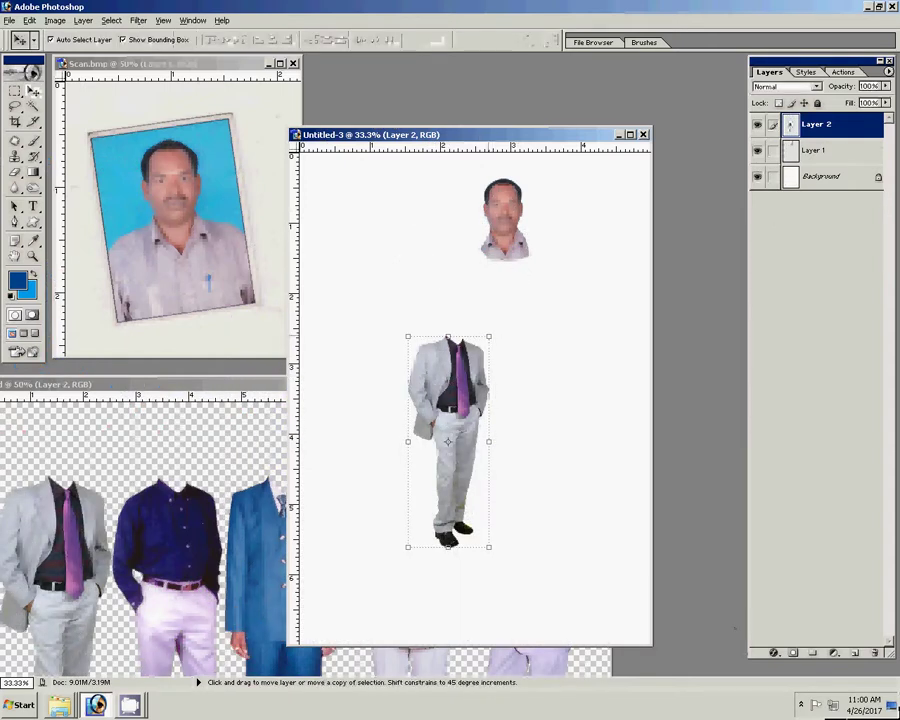
pyautogui.moveTo(489, 337); pyautogui.dragTo(586, 280)
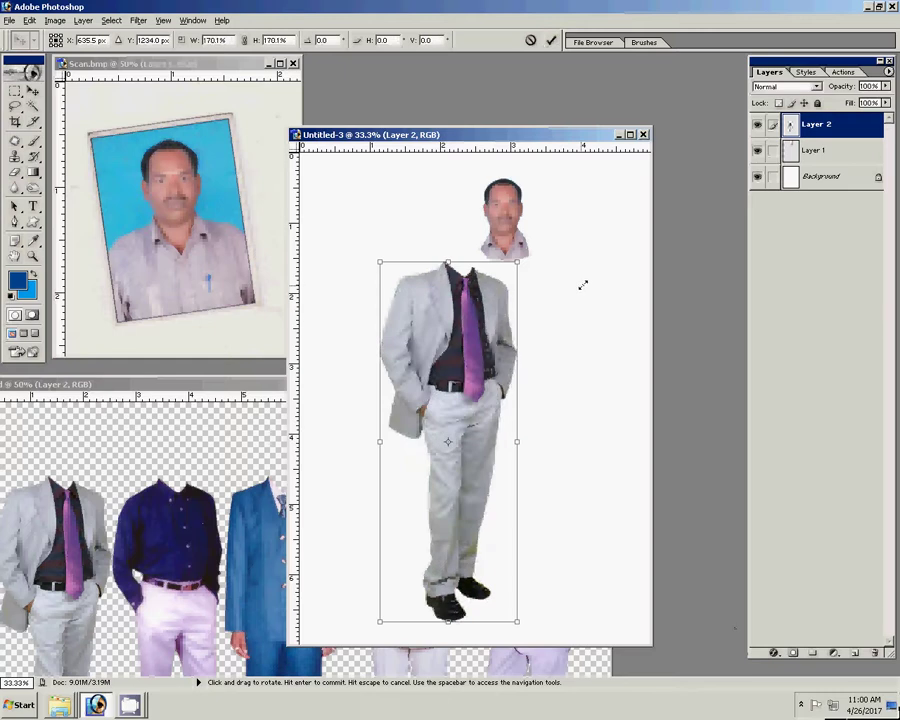
pyautogui.press('Return')
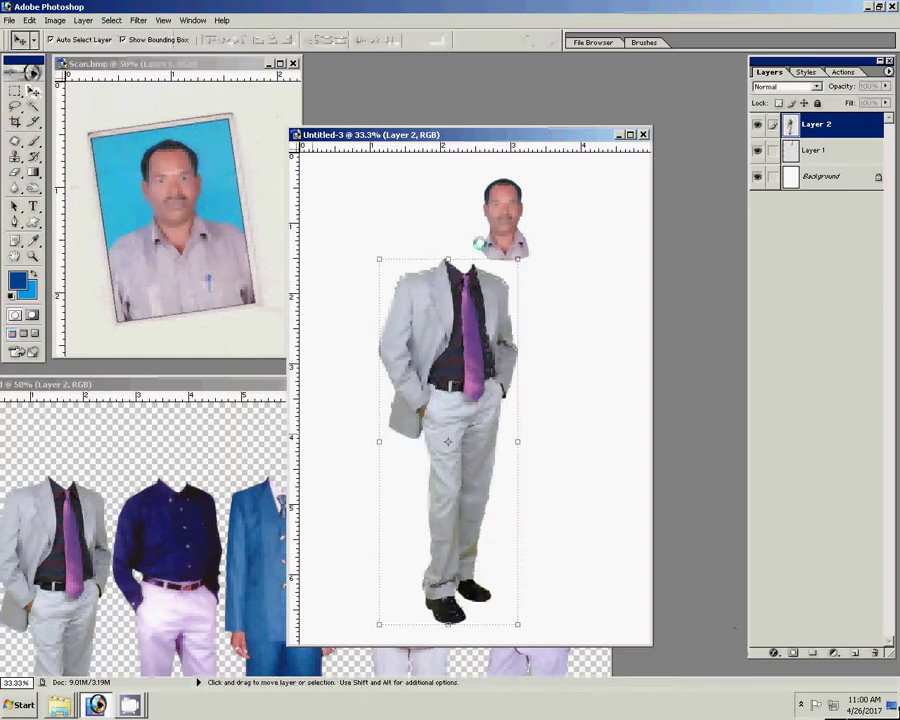
# Step: Place the head onto the suit's collar and zoom in on it
pyautogui.moveTo(496, 204)
pyautogui.mouseDown()
pyautogui.moveTo(472, 211)
pyautogui.moveTo(462, 235)
pyautogui.mouseUp()
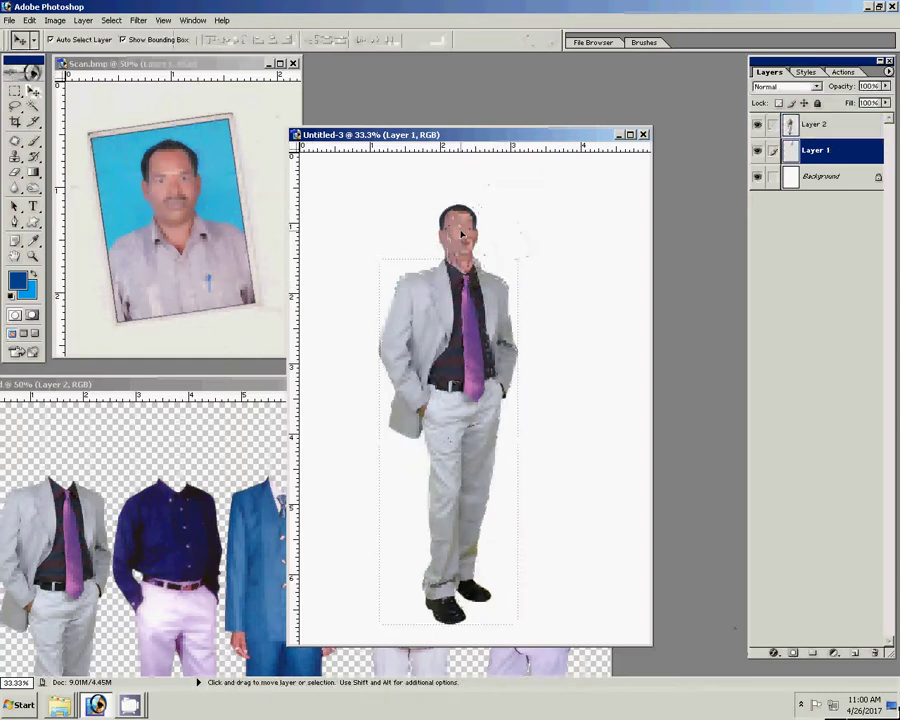
pyautogui.press('z')
pyautogui.moveTo(396, 186)
pyautogui.mouseDown()
pyautogui.moveTo(490, 254)
pyautogui.moveTo(508, 298)
pyautogui.mouseUp()
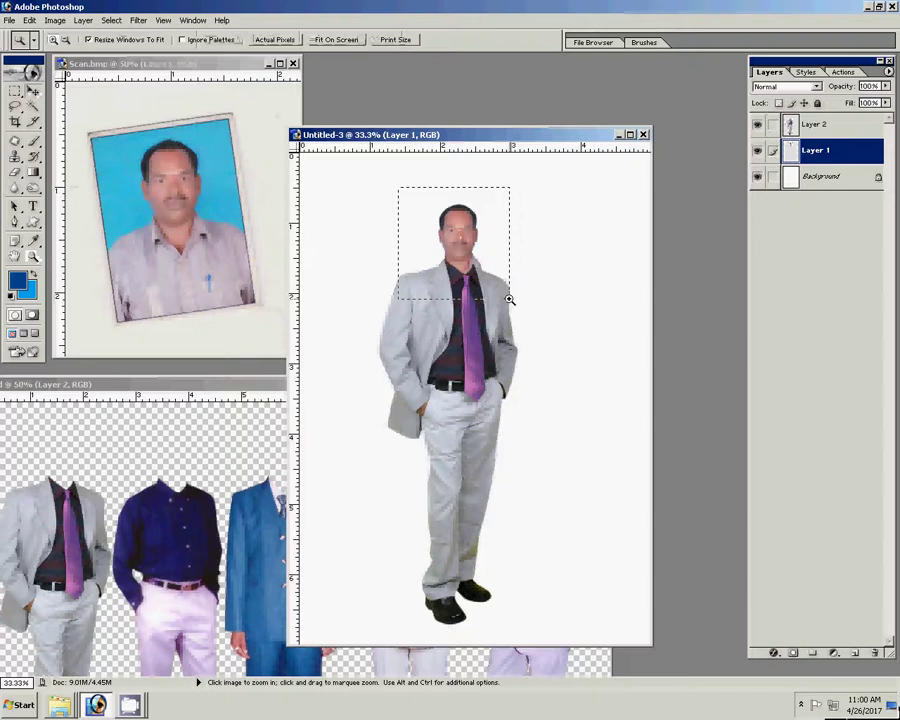
# Step: Scale the head to about 105%, nudge it onto the collar, and fit on screen
pyautogui.press('v')
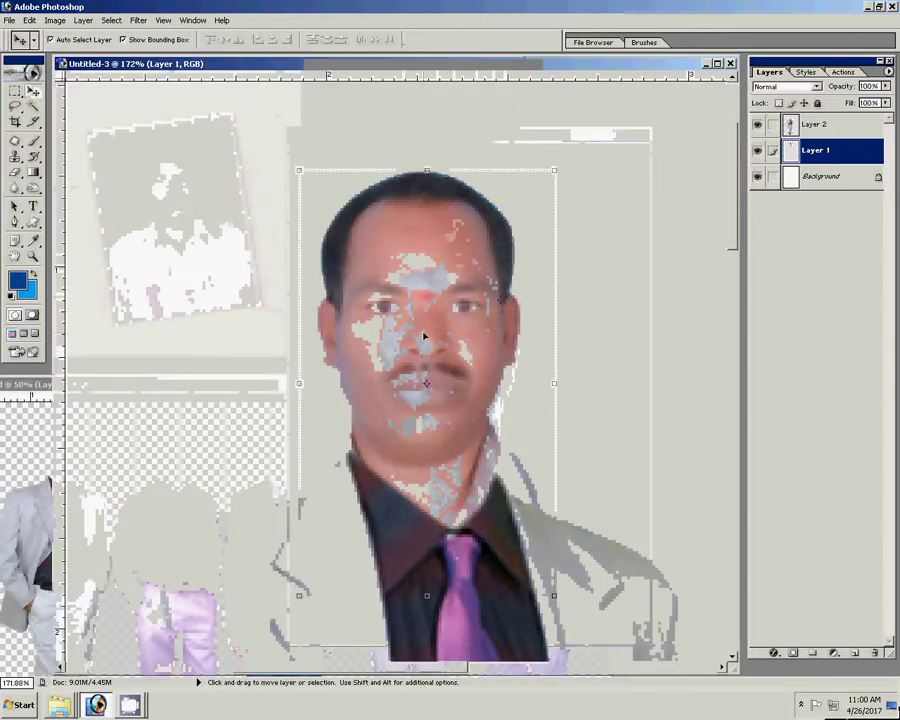
pyautogui.moveTo(428, 324); pyautogui.dragTo(422, 326)
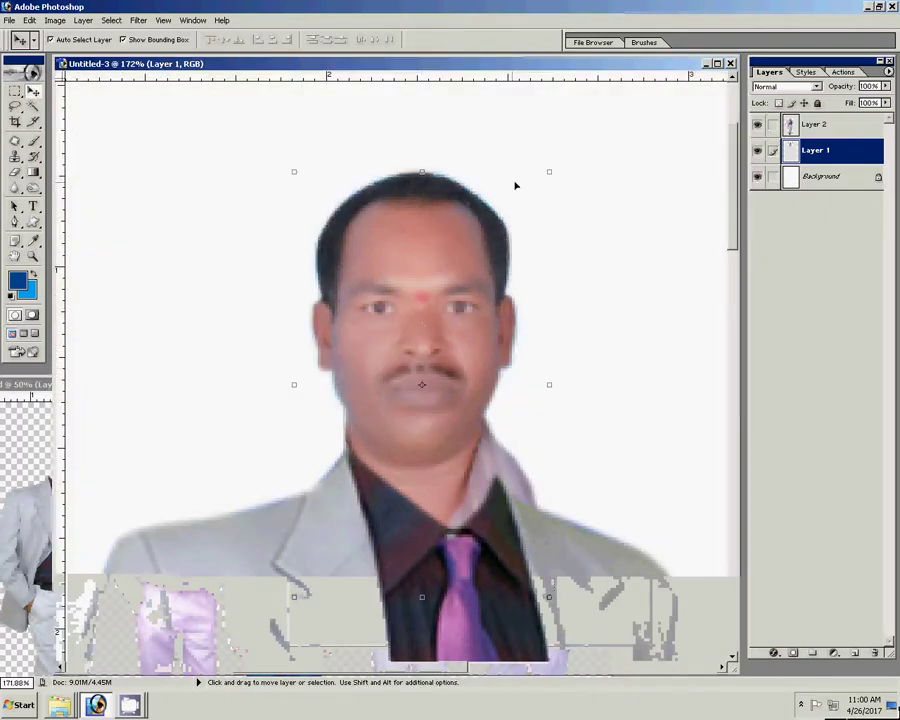
pyautogui.moveTo(549, 171); pyautogui.dragTo(610, 145)
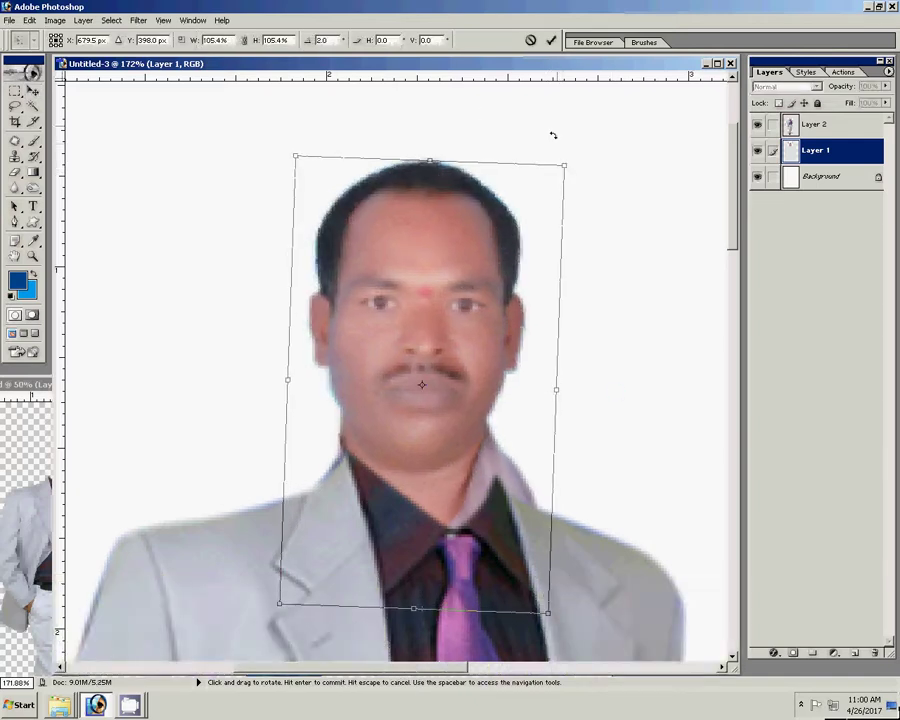
pyautogui.press('Return')
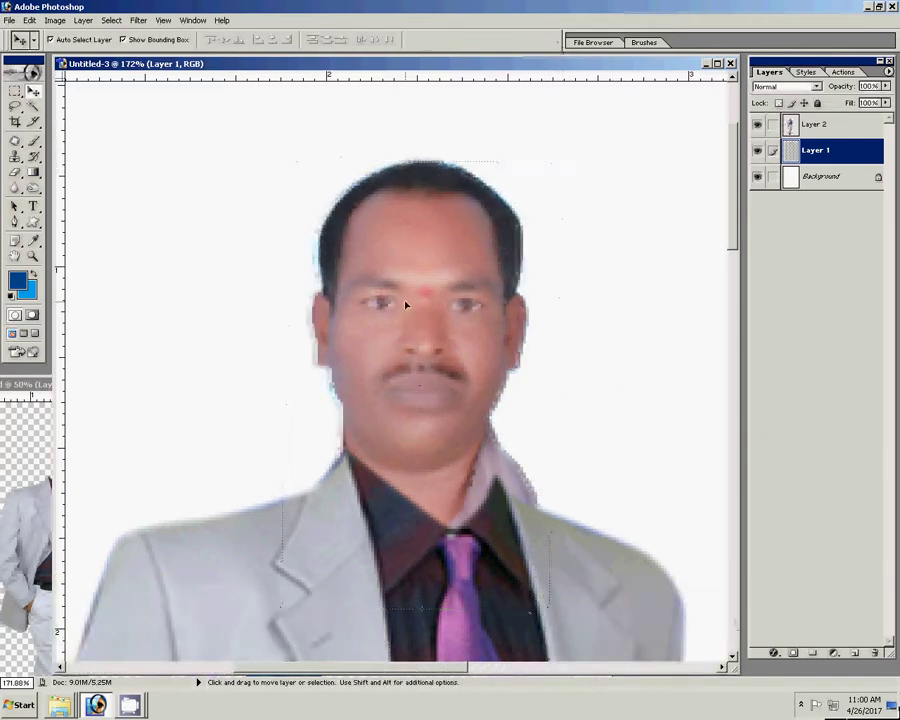
pyautogui.press('Right')
pyautogui.press('Right')
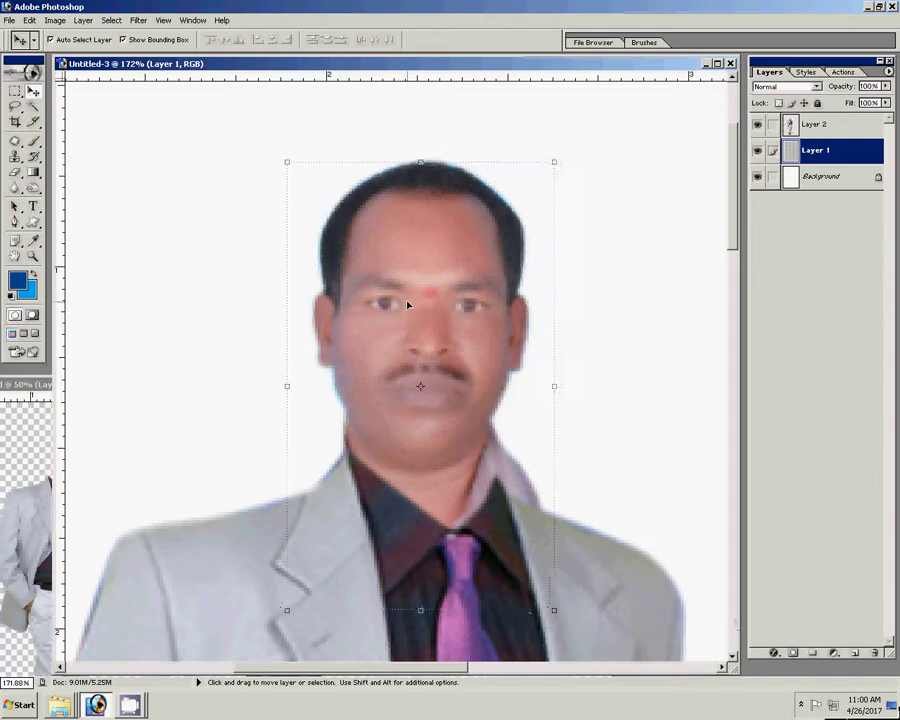
pyautogui.press('z')
pyautogui.rightClick(440, 290)
pyautogui.click(474, 294)
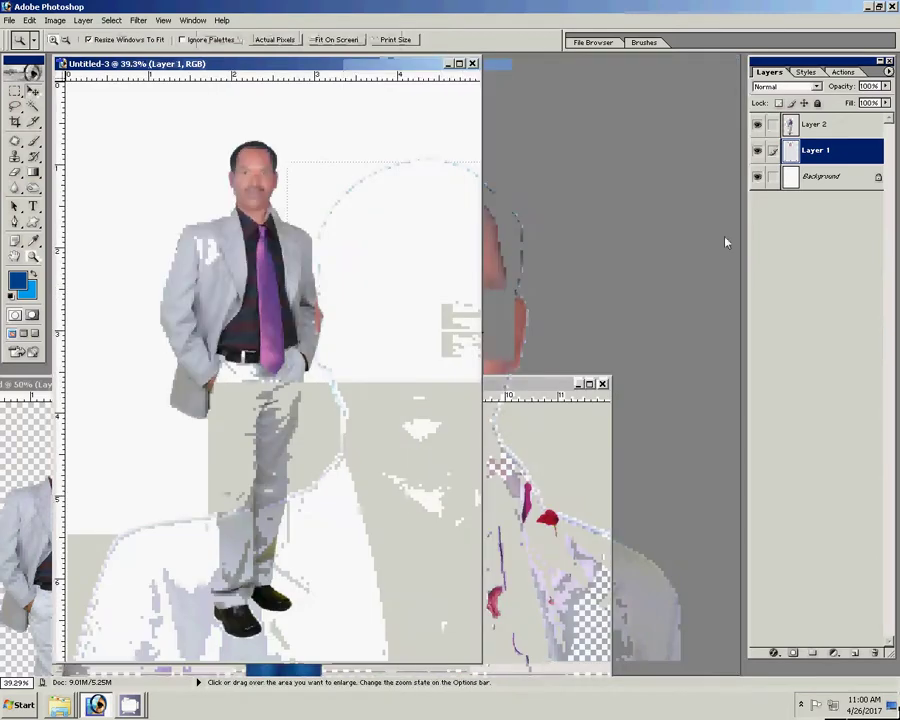
# Step: Zoom to 300% on the neck and set a Clone Stamp source beside it
pyautogui.moveTo(177, 137); pyautogui.dragTo(328, 294)
pyautogui.click(428, 375)
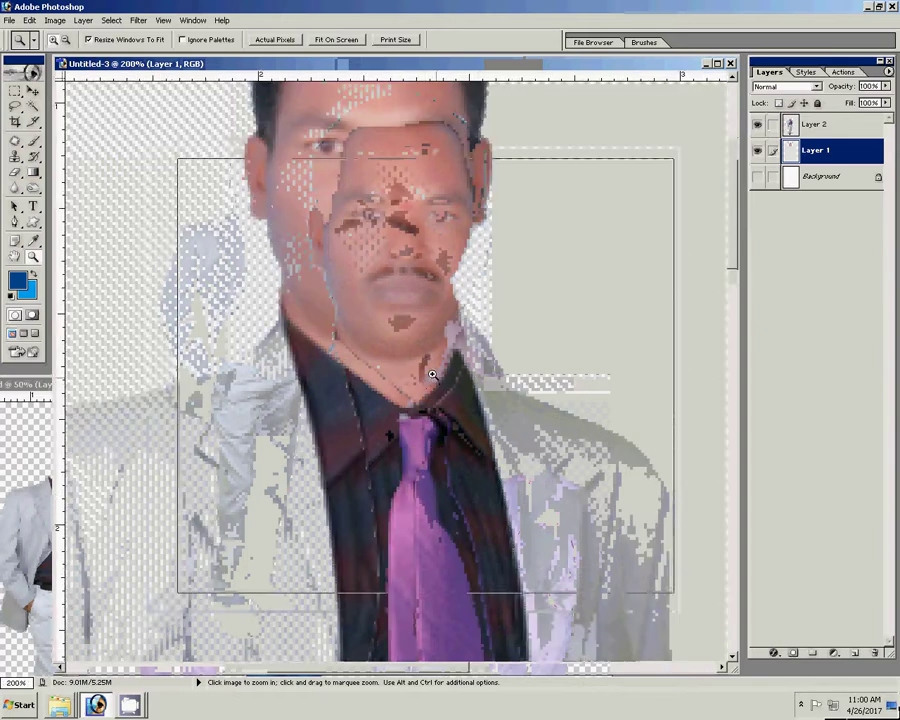
pyautogui.click(434, 284)
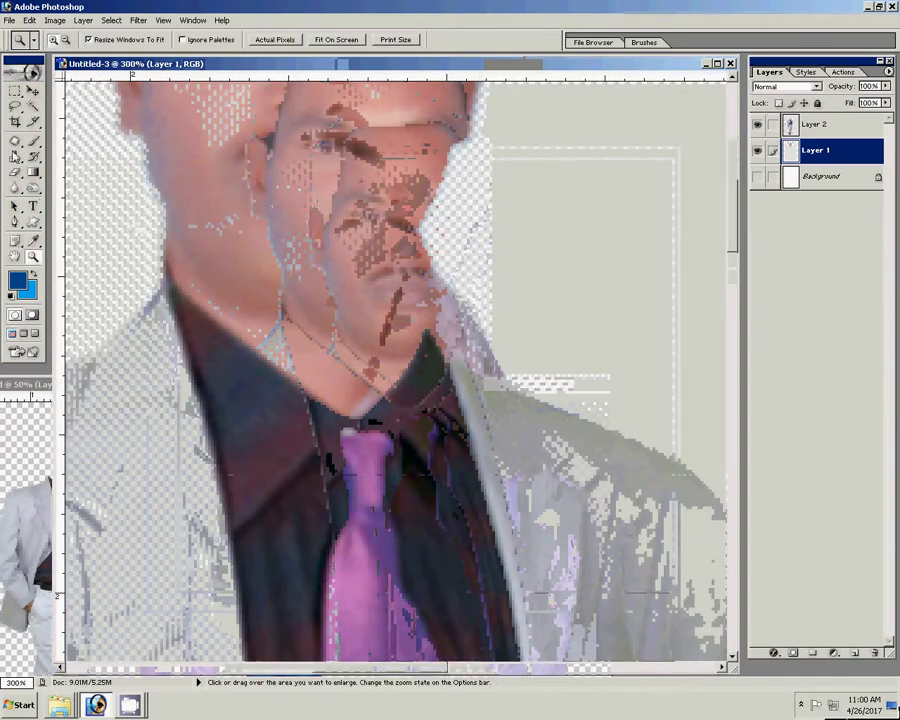
pyautogui.click(15, 157)
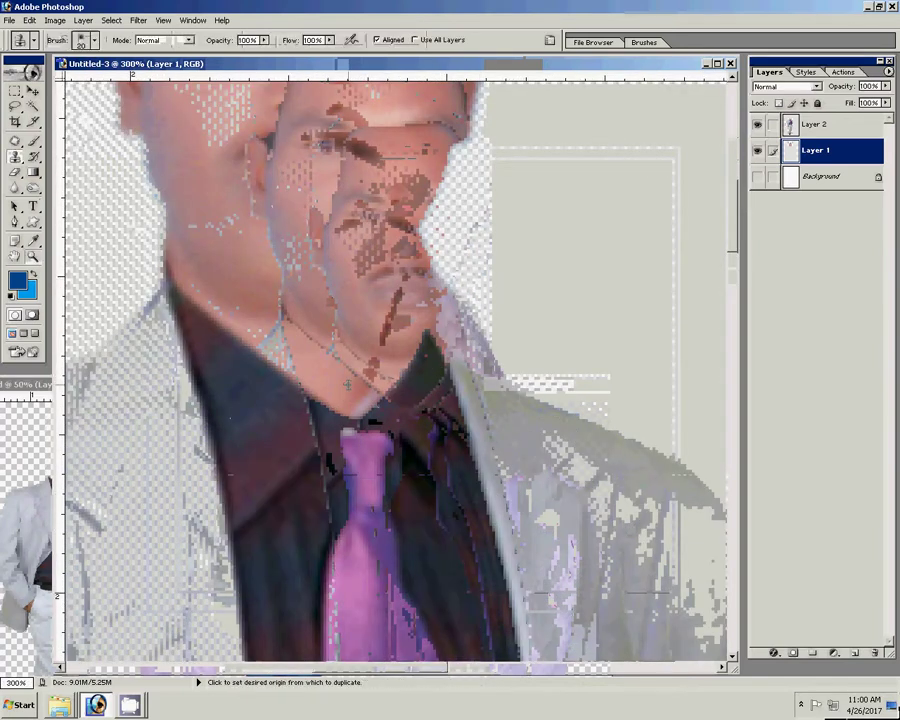
pyautogui.keyDown('alt'); pyautogui.click(348, 383); pyautogui.keyUp('alt')
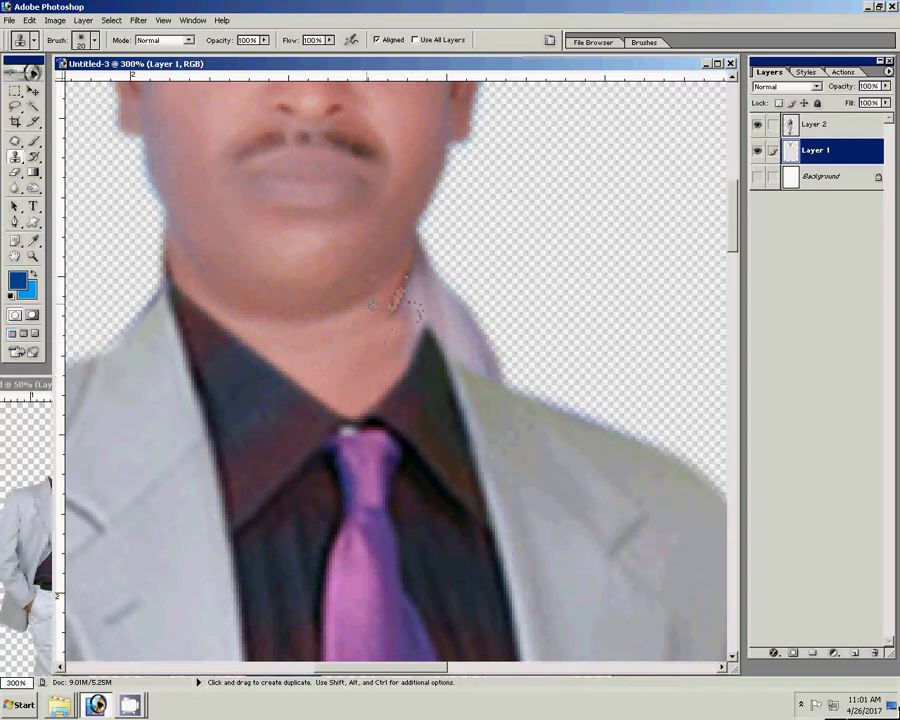
# Step: Erase the lilac collar sliver and stray neck-edge pixels, then fit the figure on screen
pyautogui.press('e')
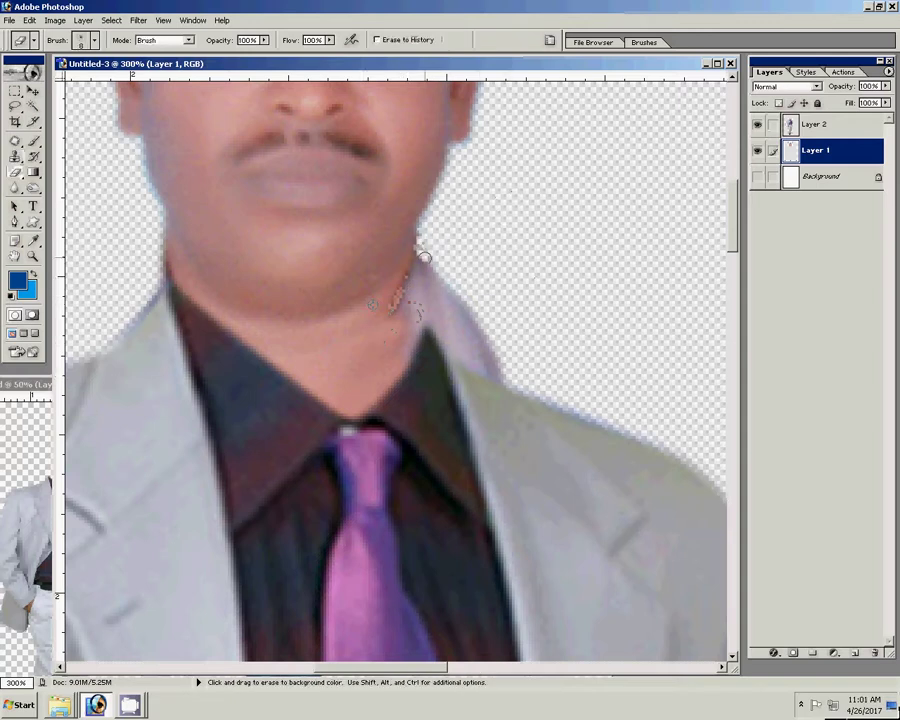
pyautogui.moveTo(424, 258); pyautogui.dragTo(441, 330)
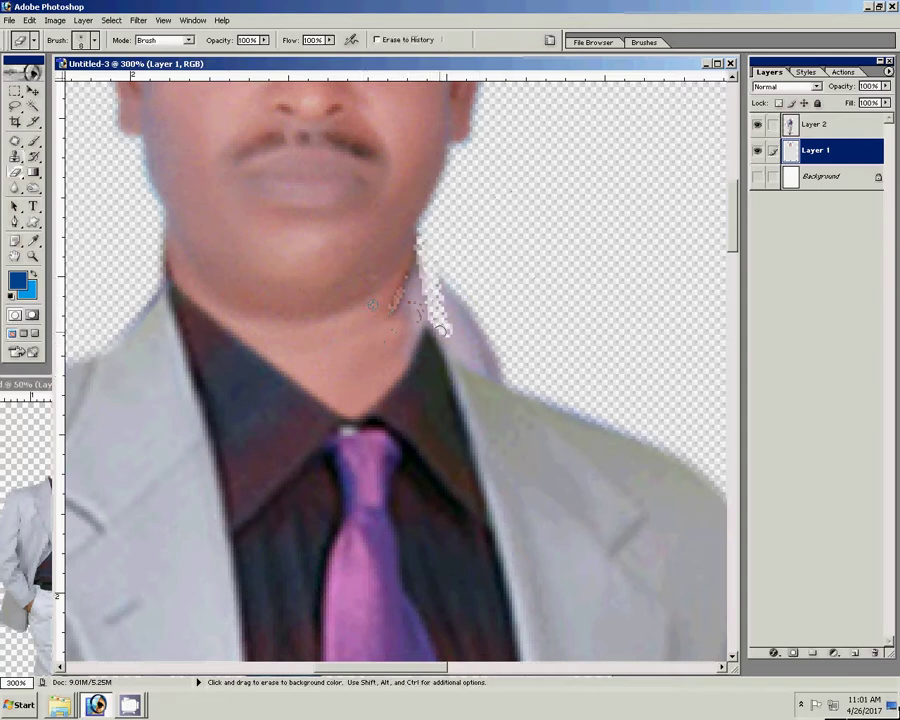
pyautogui.hotkey('ctrl', 'z')
pyautogui.moveTo(454, 289); pyautogui.dragTo(490, 372)
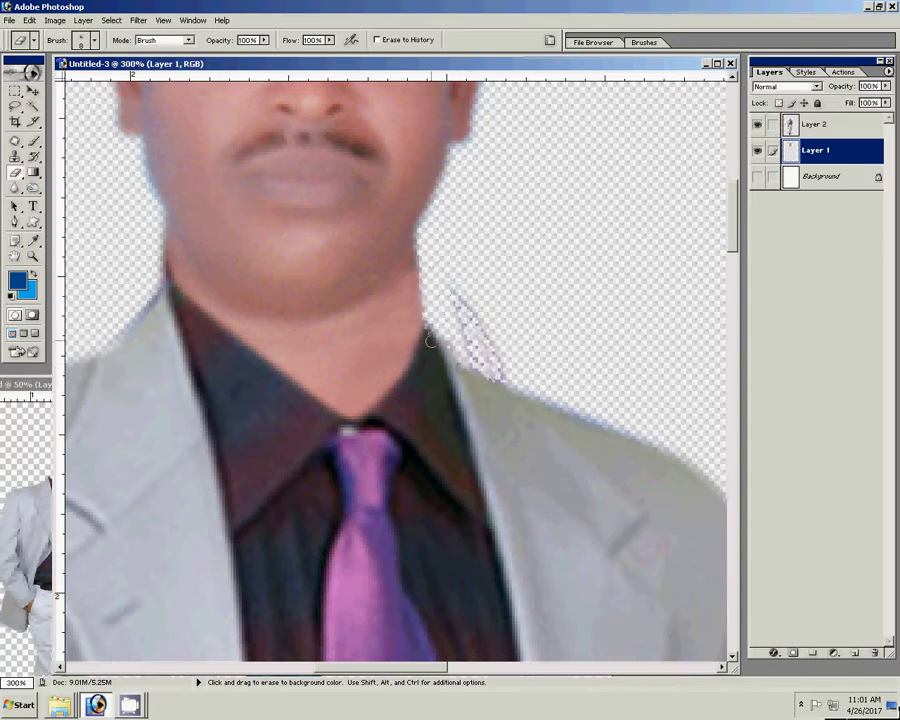
pyautogui.moveTo(158, 232); pyautogui.dragTo(160, 289)
pyautogui.press('z')
pyautogui.hotkey('ctrl', '0')
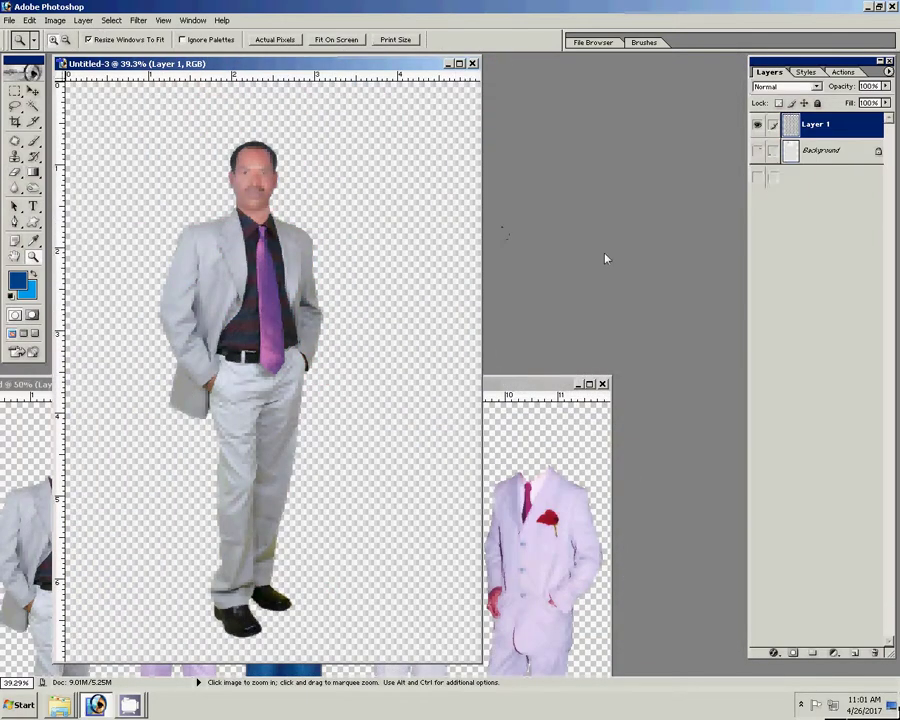
# Step: Restore the woman's document Untitled-2 and drag the suited man into it
pyautogui.click(578, 396)
pyautogui.click(578, 385)
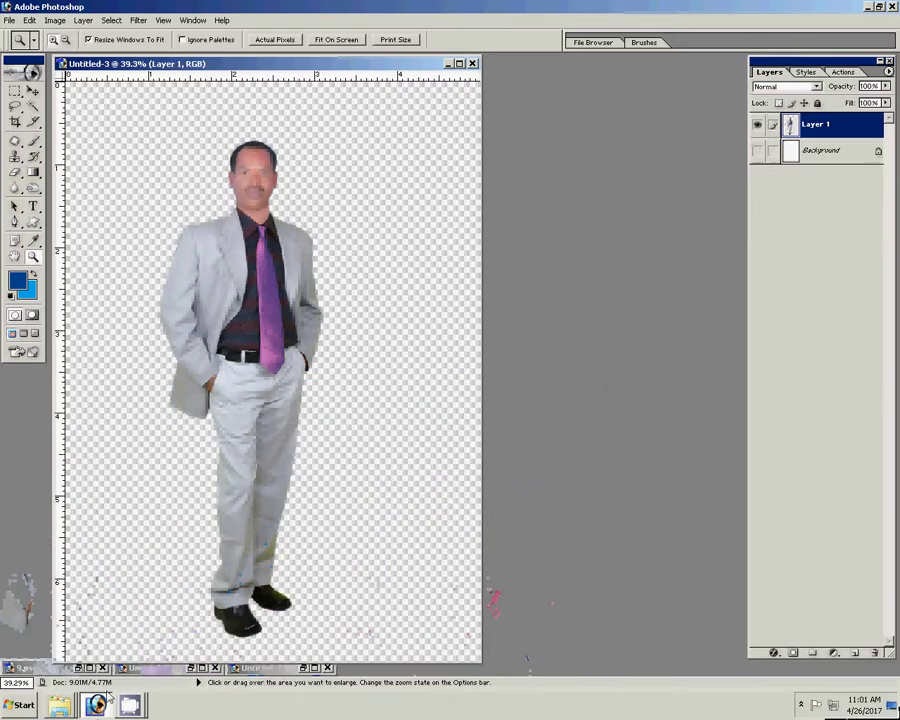
pyautogui.click(300, 668)
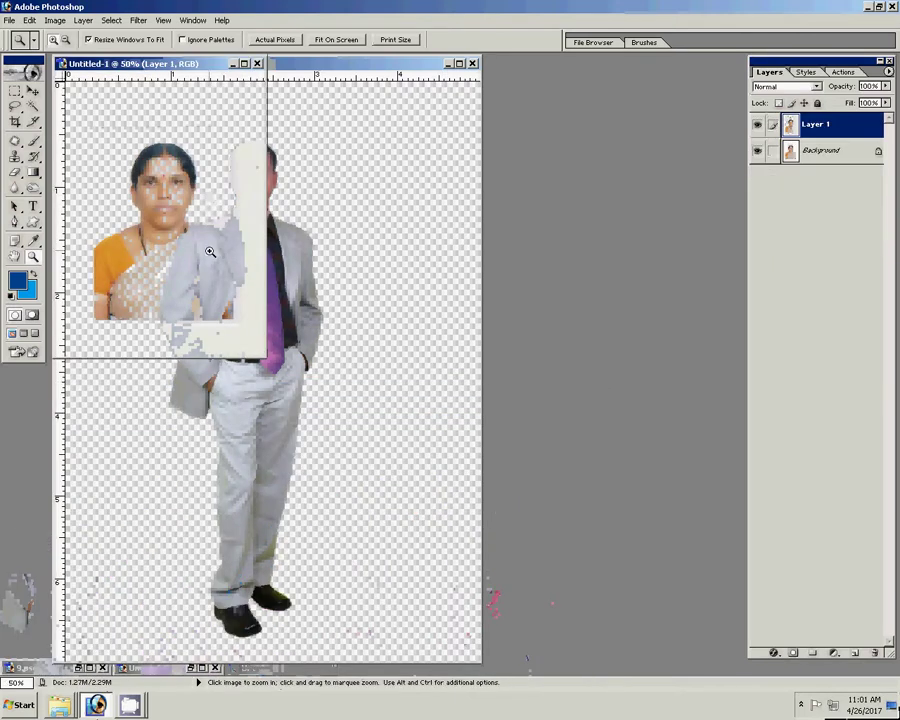
pyautogui.click(195, 669)
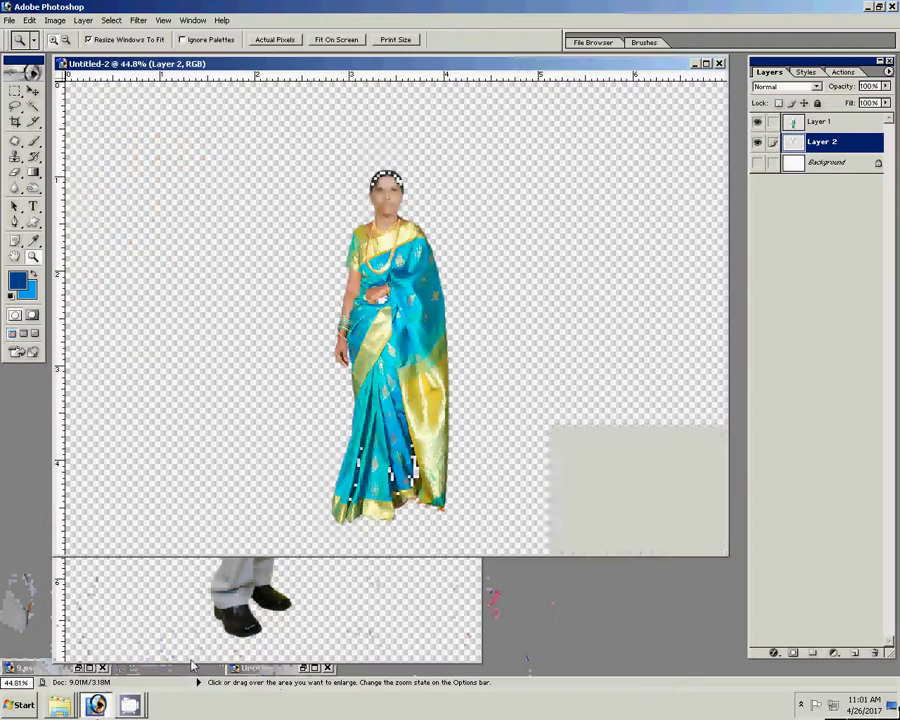
pyautogui.click(83, 20)
pyautogui.click(104, 380)
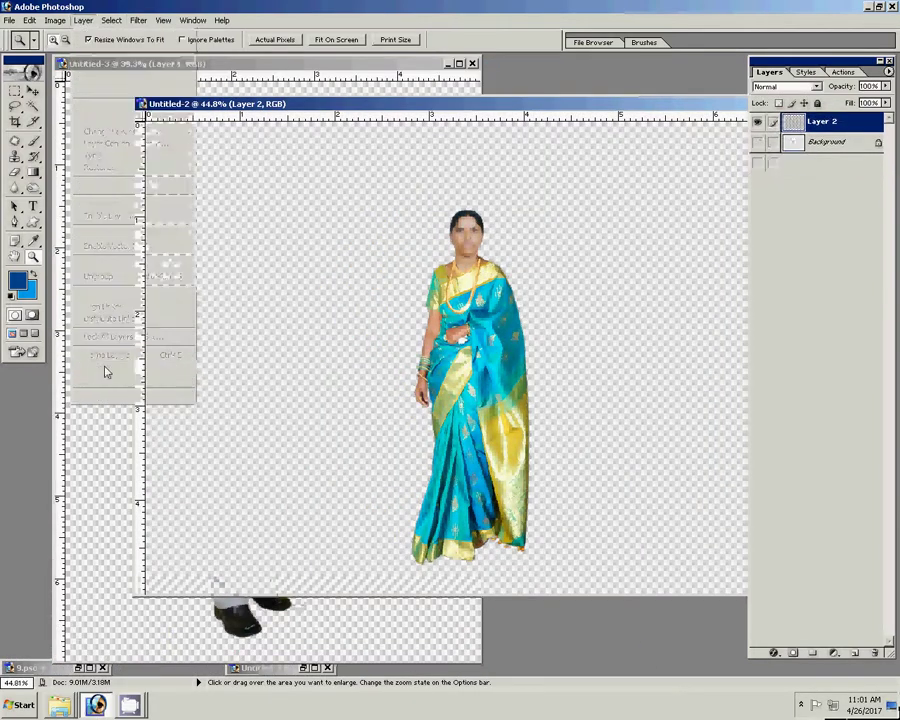
pyautogui.press('v')
pyautogui.click(130, 455)
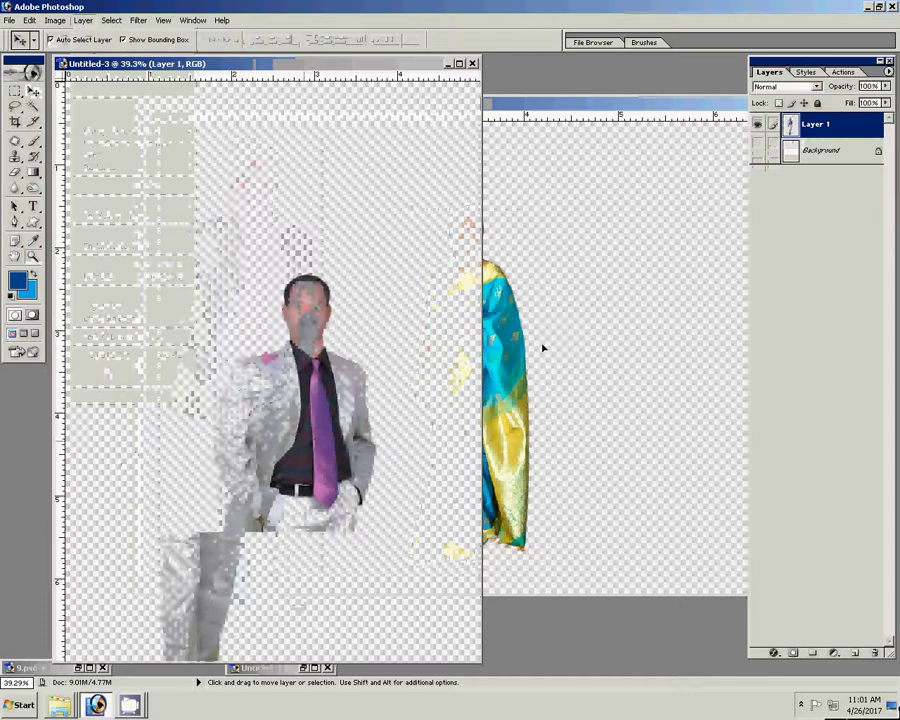
pyautogui.moveTo(130, 455)
pyautogui.mouseDown()
pyautogui.moveTo(556, 280)
pyautogui.moveTo(365, 367)
pyautogui.mouseUp()
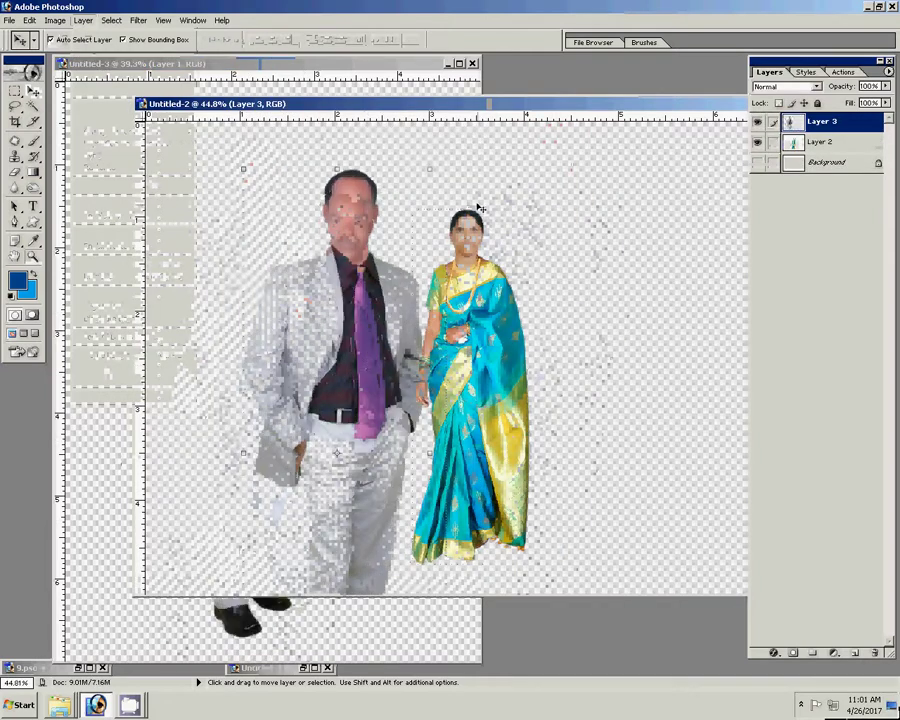
# Step: Scale the man to about 66% to match her height, then move the woman closer
pyautogui.hotkey('ctrl', 't')
pyautogui.moveTo(430, 171)
pyautogui.mouseDown()
pyautogui.moveTo(405, 270)
pyautogui.moveTo(402, 256)
pyautogui.mouseUp()
pyautogui.moveTo(368, 302); pyautogui.dragTo(388, 233)
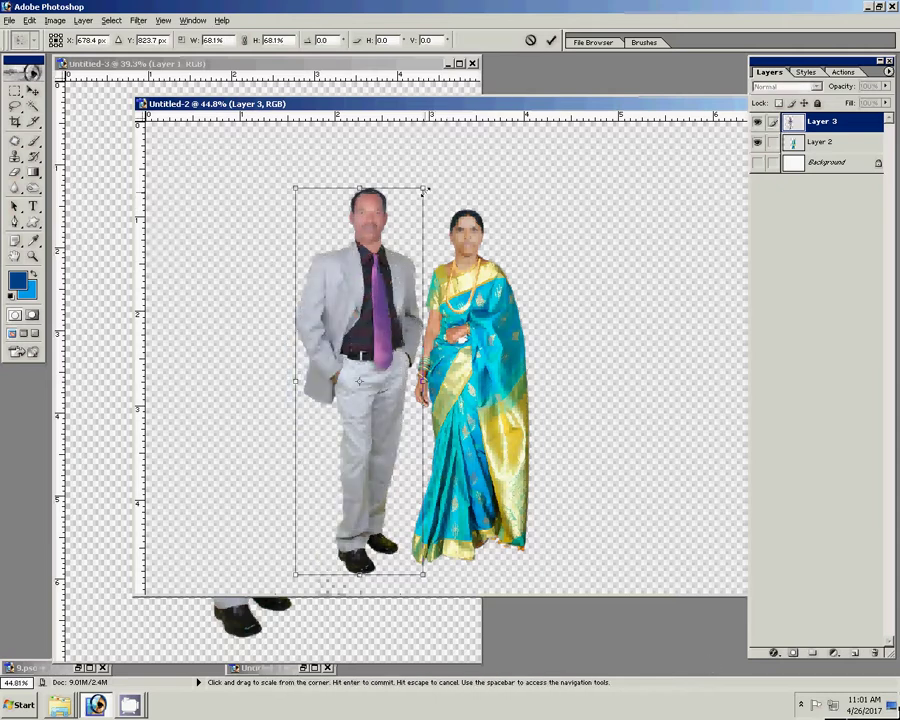
pyautogui.moveTo(423, 188); pyautogui.dragTo(421, 193)
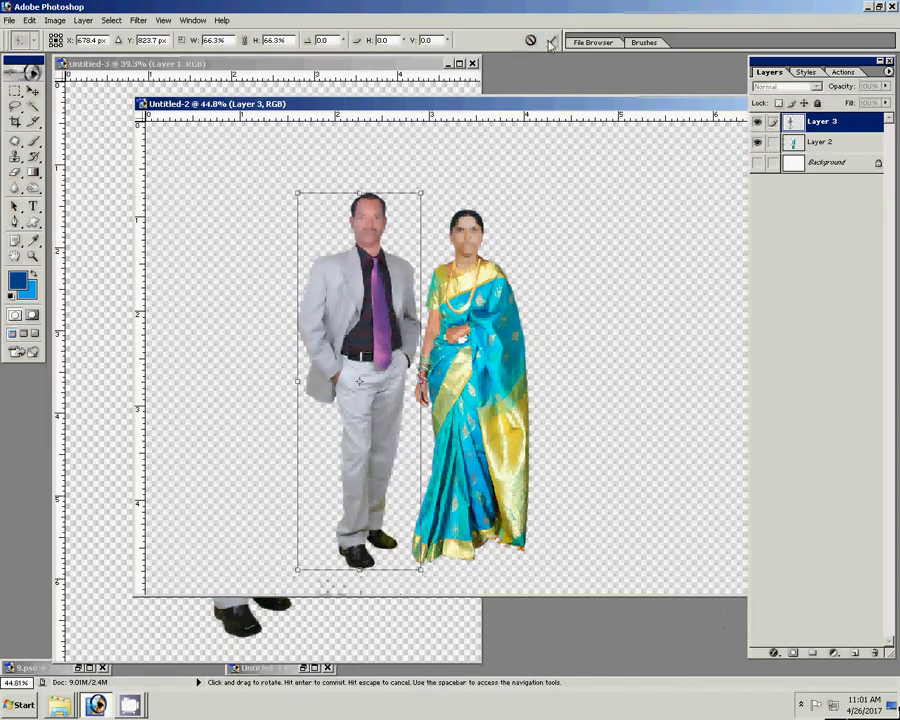
pyautogui.press('Return')
pyautogui.click(487, 343)
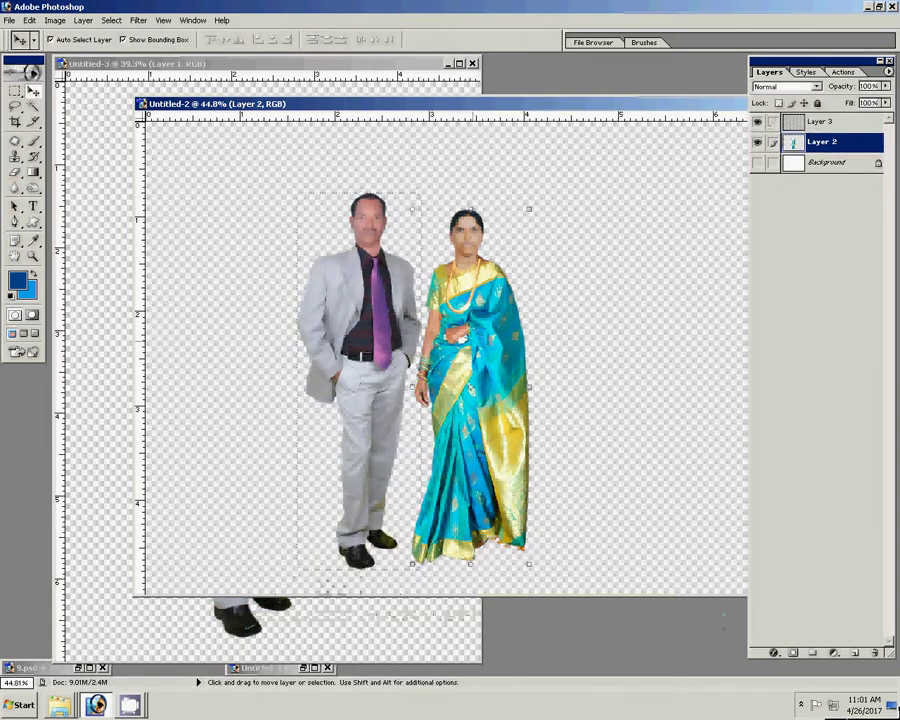
pyautogui.moveTo(487, 343); pyautogui.dragTo(472, 343)
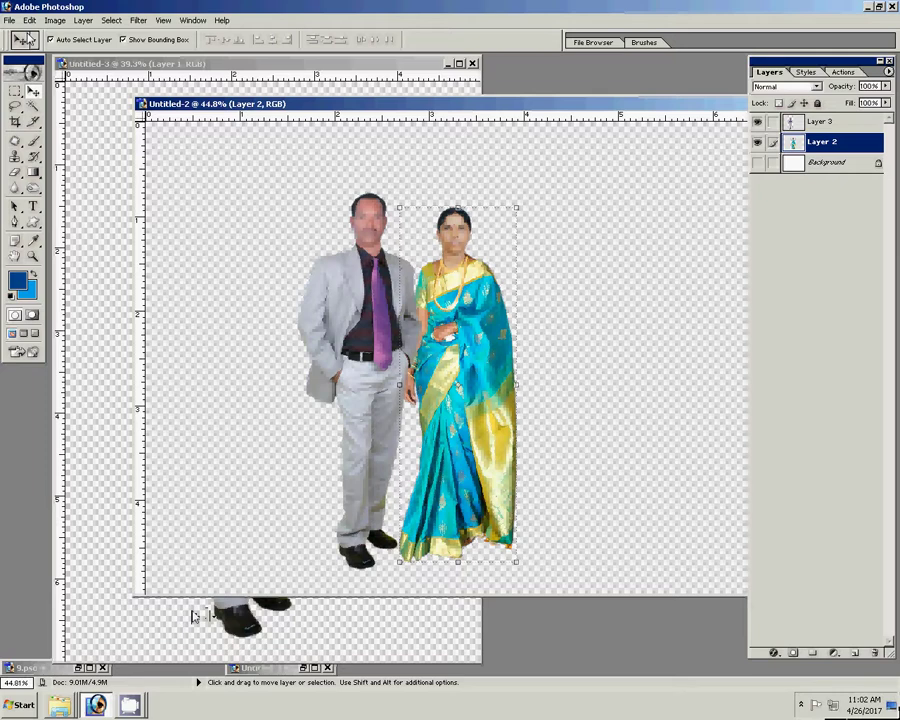
# Step: Import via WIA from the CanoScan LiDE 120, cropping tightly around the small photo
pyautogui.click(9, 20)
pyautogui.moveTo(40, 185)
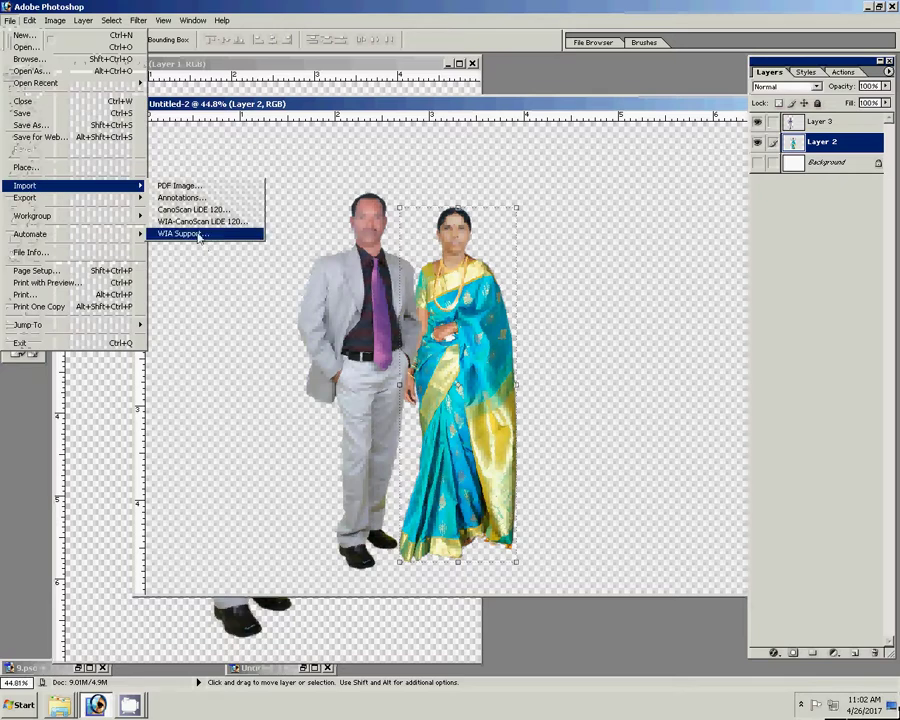
pyautogui.click(185, 233)
pyautogui.click(544, 441)
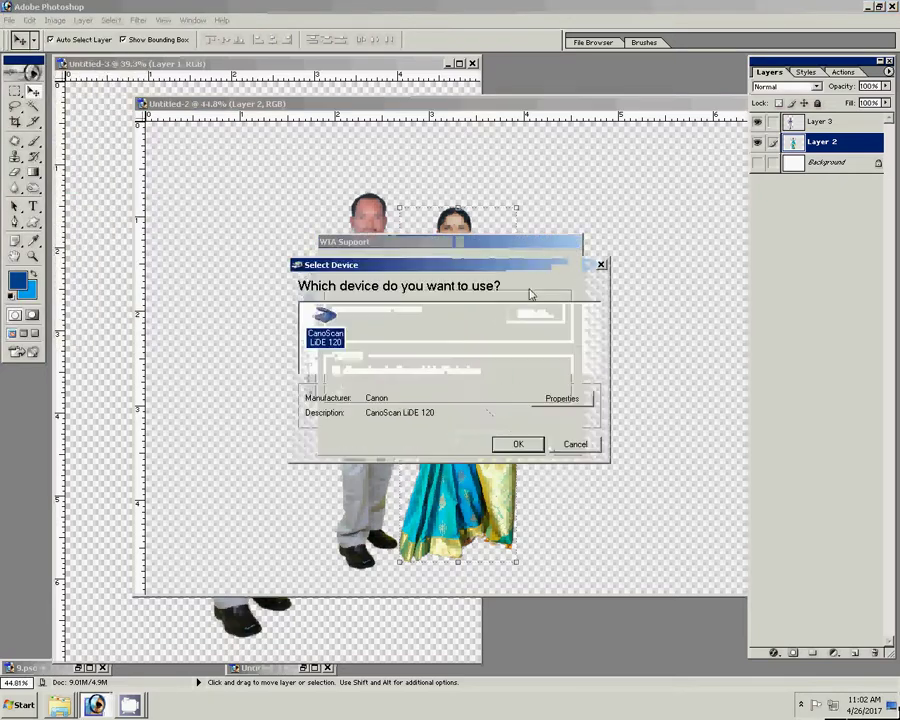
pyautogui.click(517, 444)
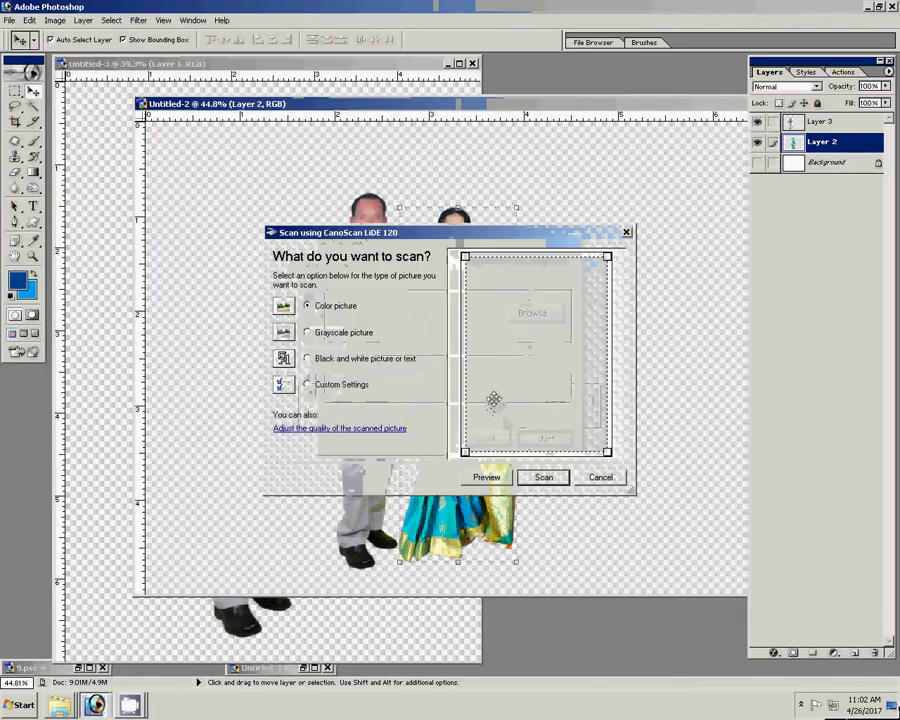
pyautogui.click(336, 428)
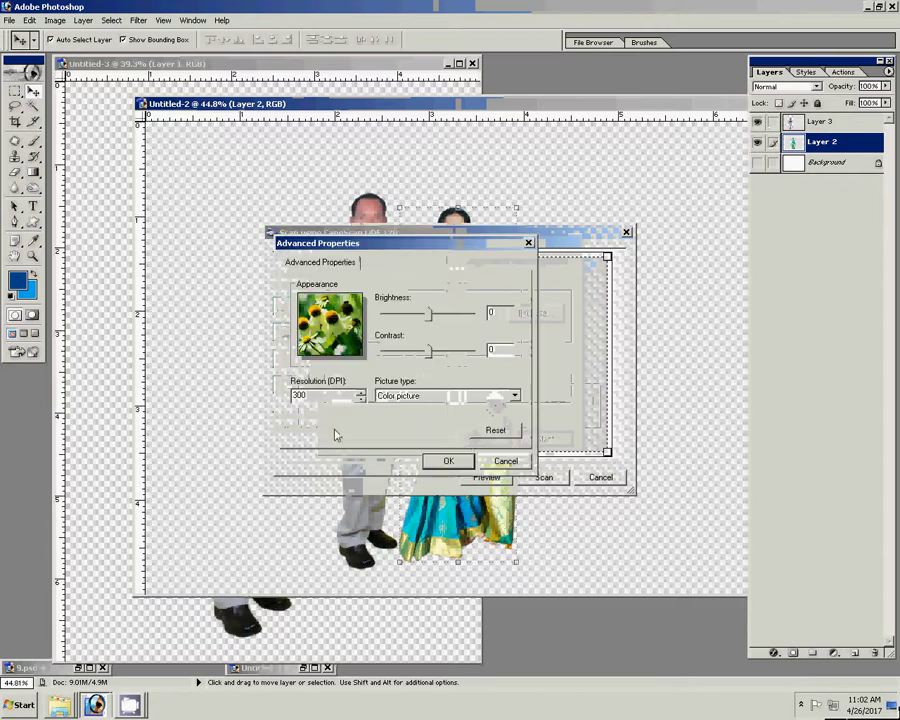
pyautogui.click(462, 458)
pyautogui.click(485, 477)
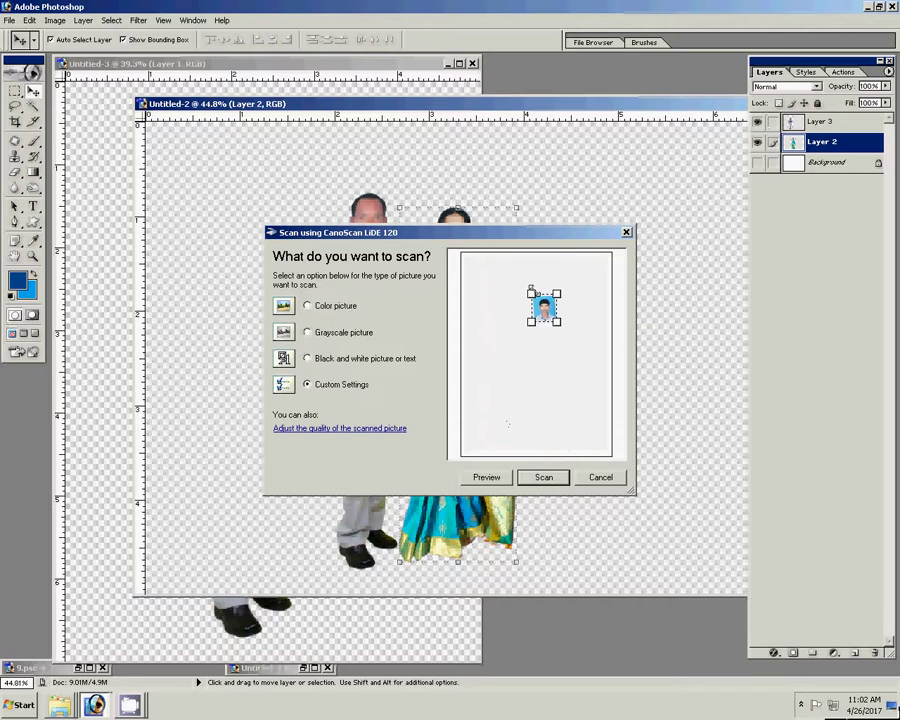
pyautogui.moveTo(530, 291); pyautogui.dragTo(562, 330)
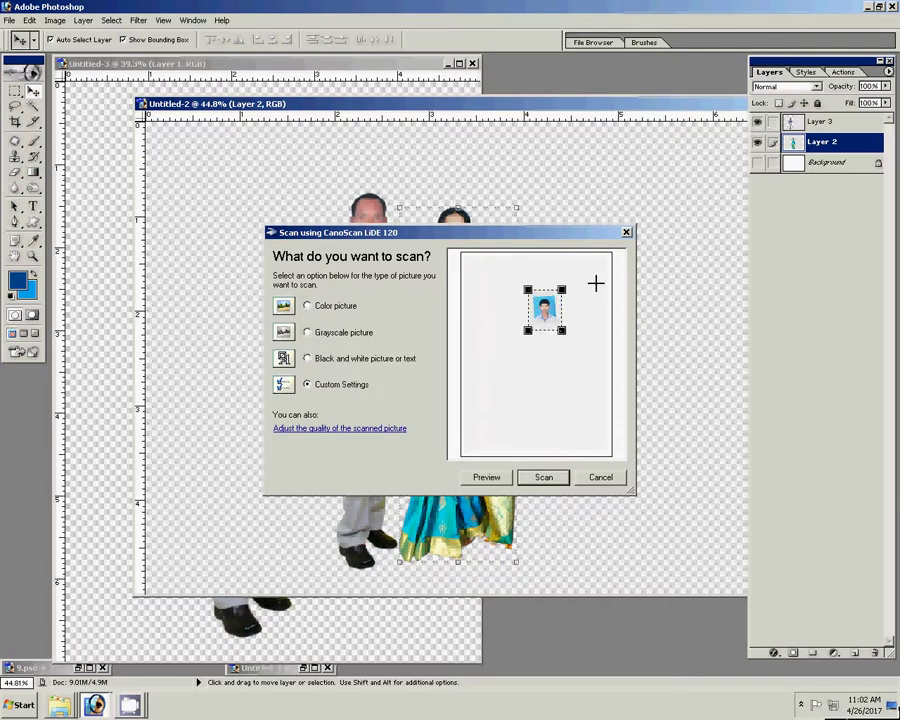
pyautogui.click(540, 479)
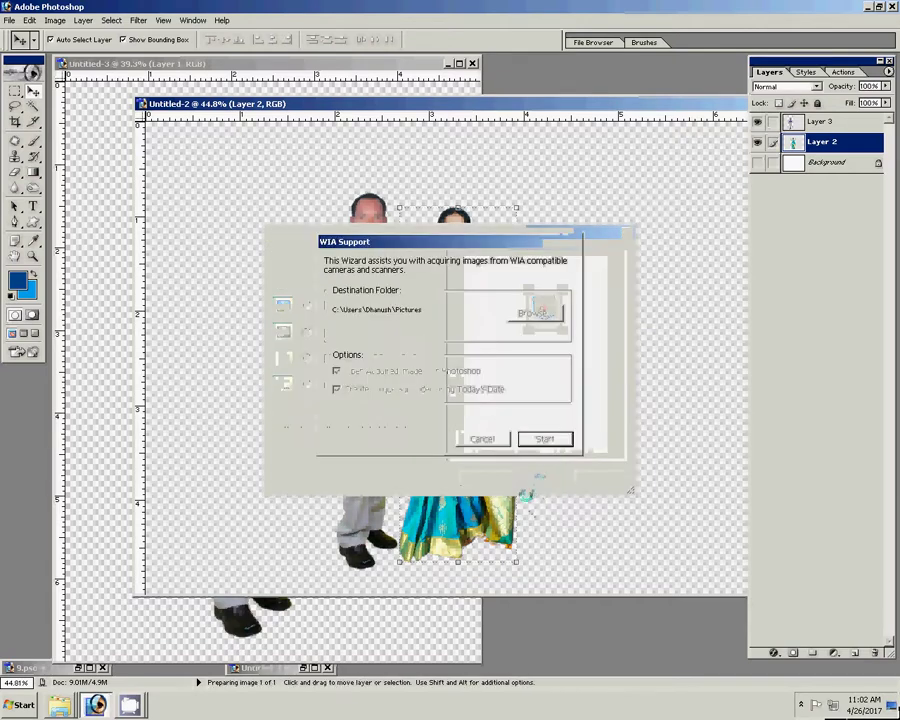
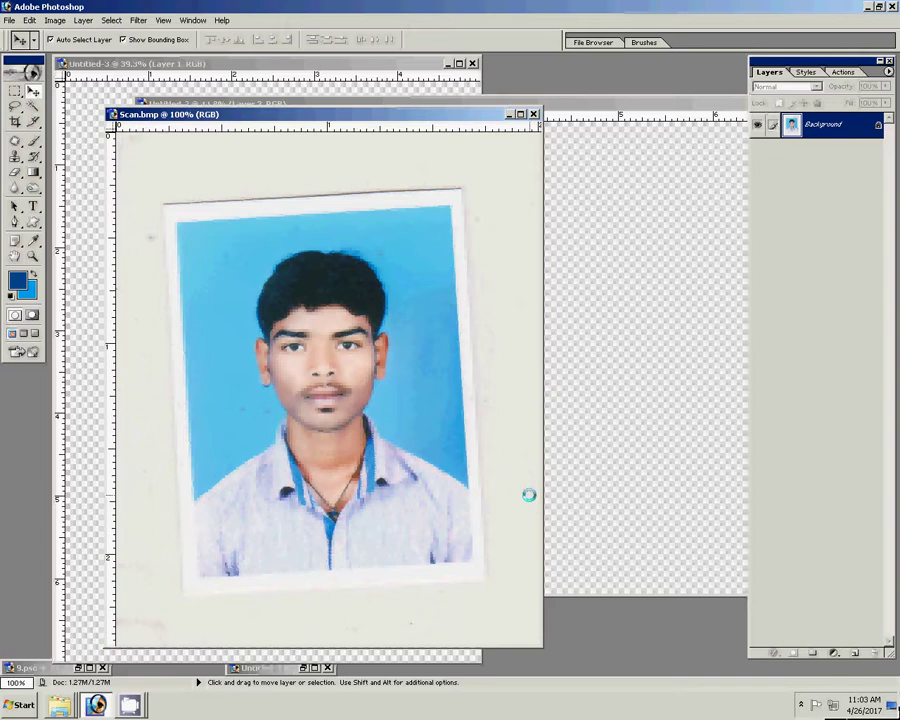
# Step: Zoom into the man's face in Scan.bmp and start a Pen path from the shoulder up the neck
pyautogui.press('z')
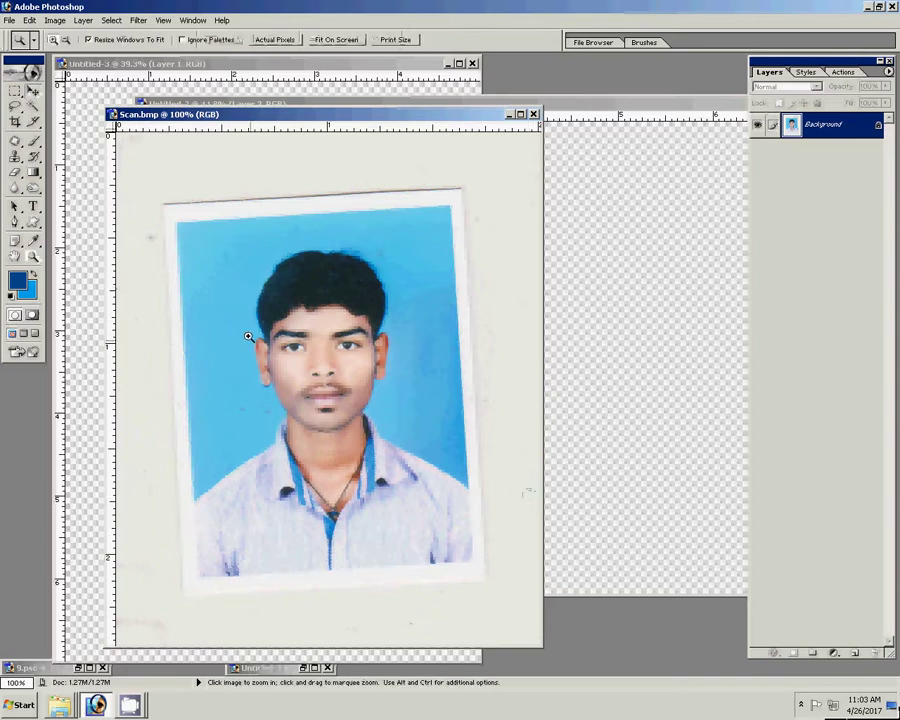
pyautogui.click(399, 517)
pyautogui.click(440, 480)
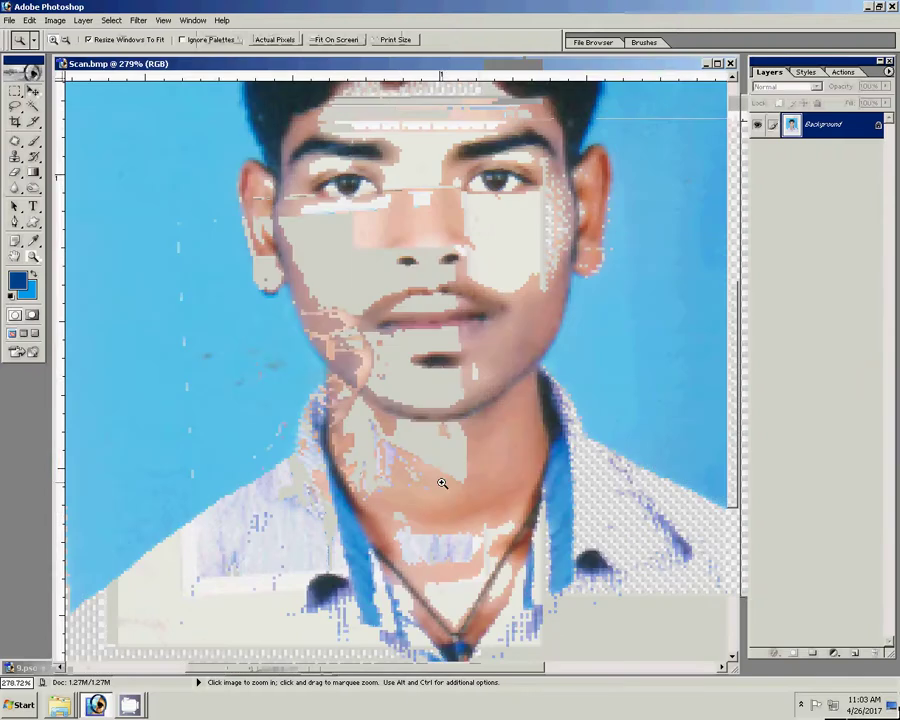
pyautogui.press('p')
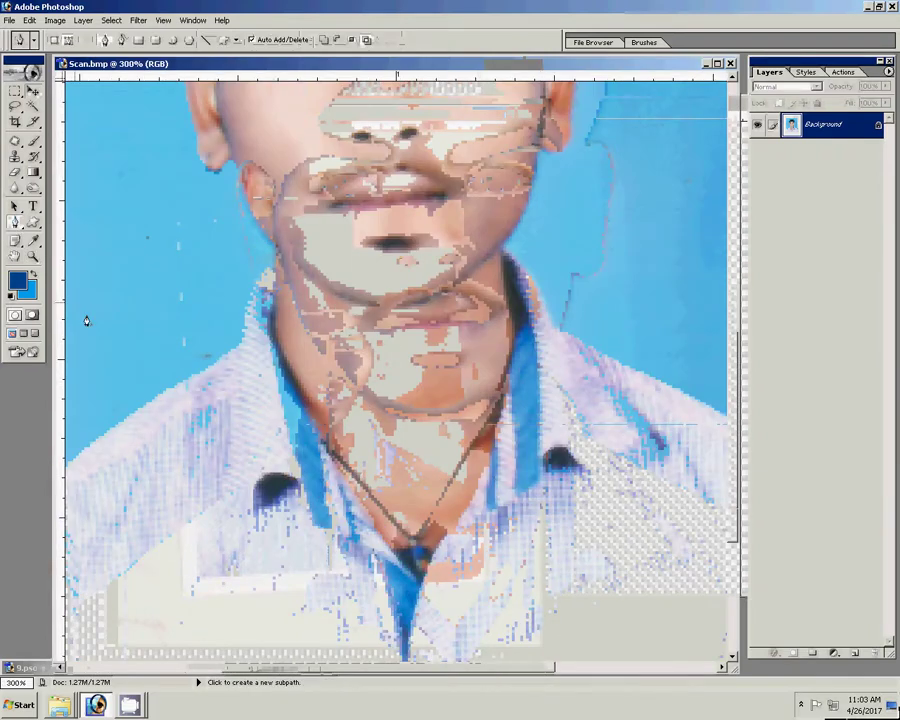
pyautogui.click(177, 443)
pyautogui.moveTo(229, 371); pyautogui.dragTo(240, 357)
pyautogui.click(273, 300)
pyautogui.click(276, 254)
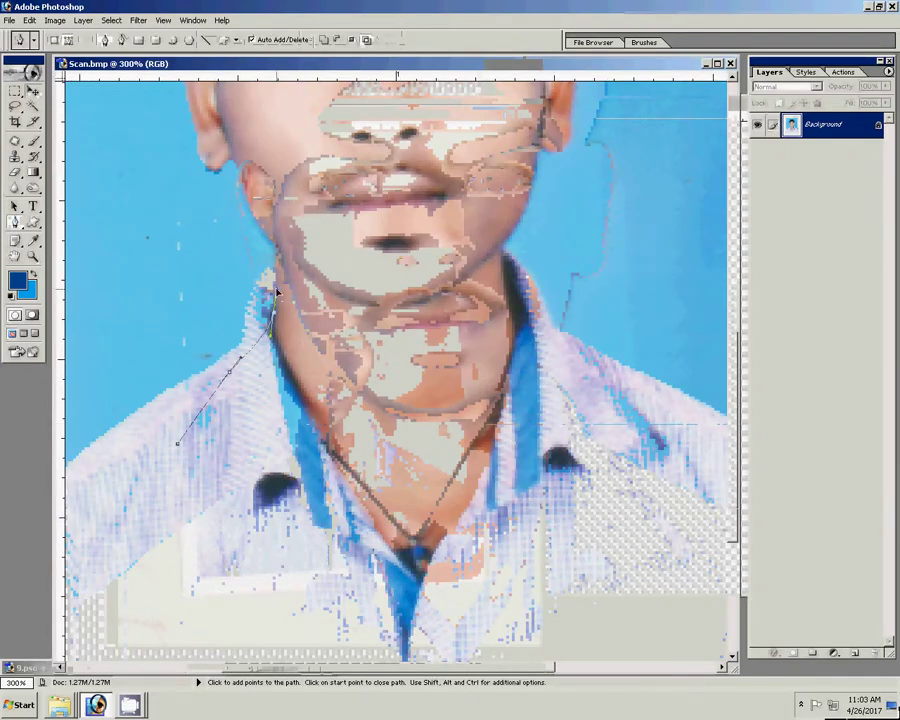
pyautogui.moveTo(276, 254); pyautogui.dragTo(290, 498)
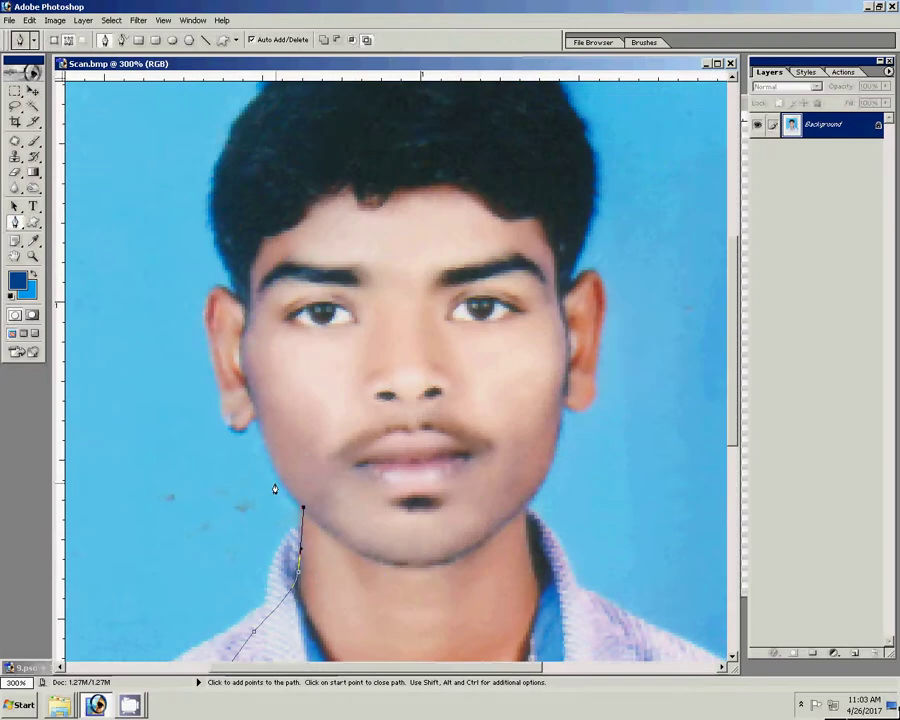
# Step: Continue the path up the jawline, around the left ear and over the hair
pyautogui.click(257, 419)
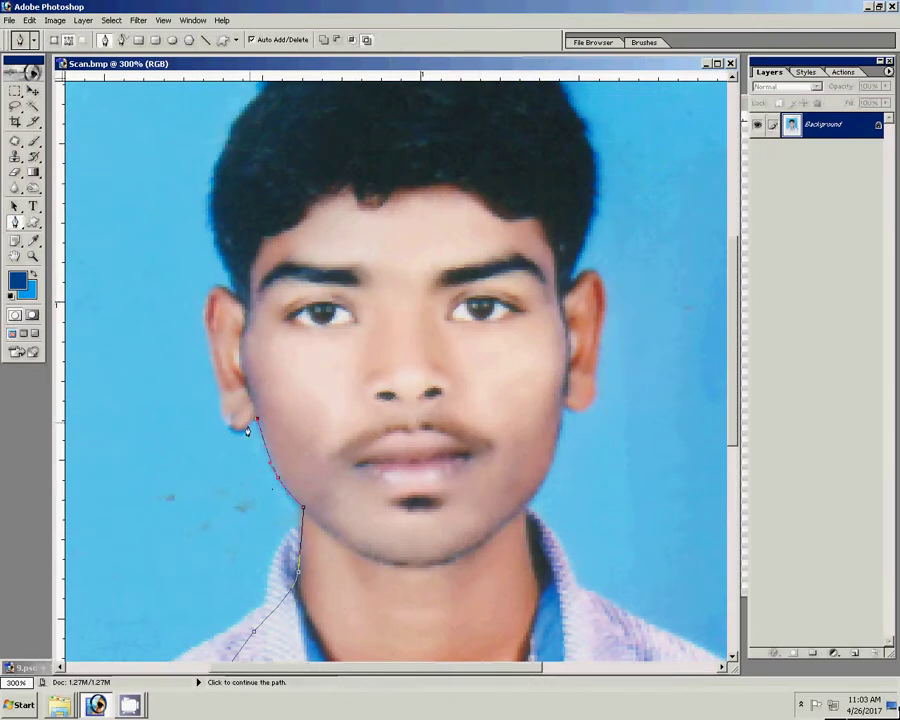
pyautogui.click(236, 429)
pyautogui.click(218, 389)
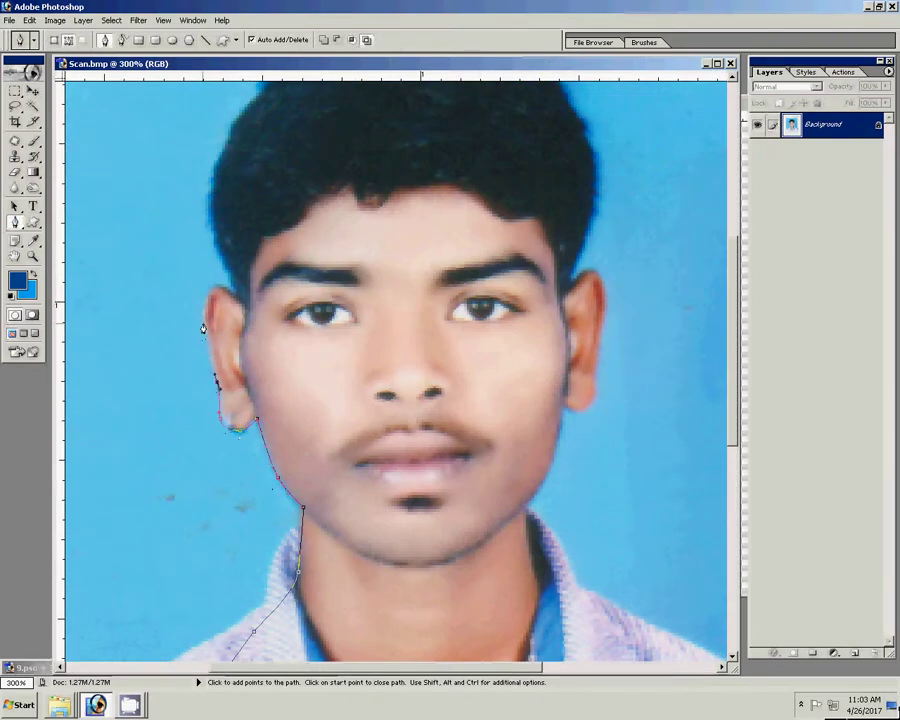
pyautogui.click(204, 303)
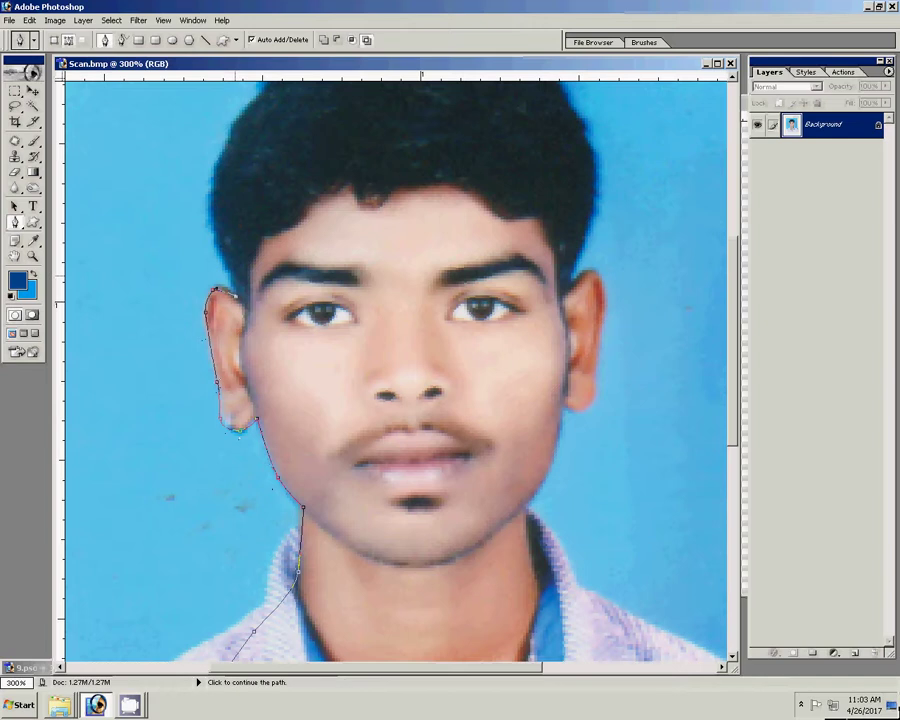
pyautogui.moveTo(226, 230)
pyautogui.mouseDown()
pyautogui.moveTo(174, 432)
pyautogui.moveTo(168, 350)
pyautogui.moveTo(180, 250)
pyautogui.mouseUp()
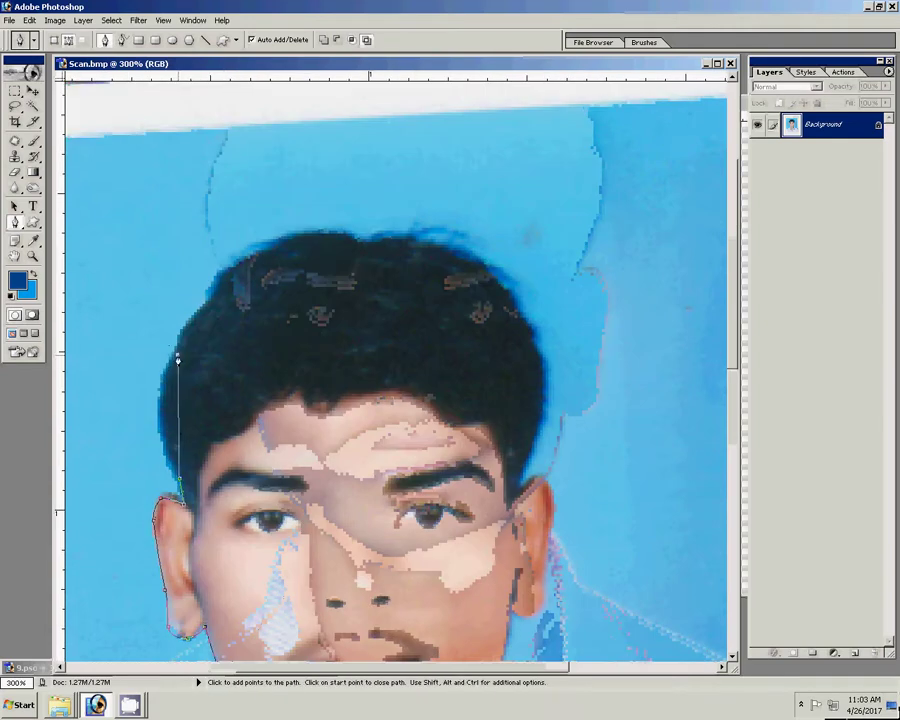
pyautogui.moveTo(302, 241); pyautogui.dragTo(358, 233)
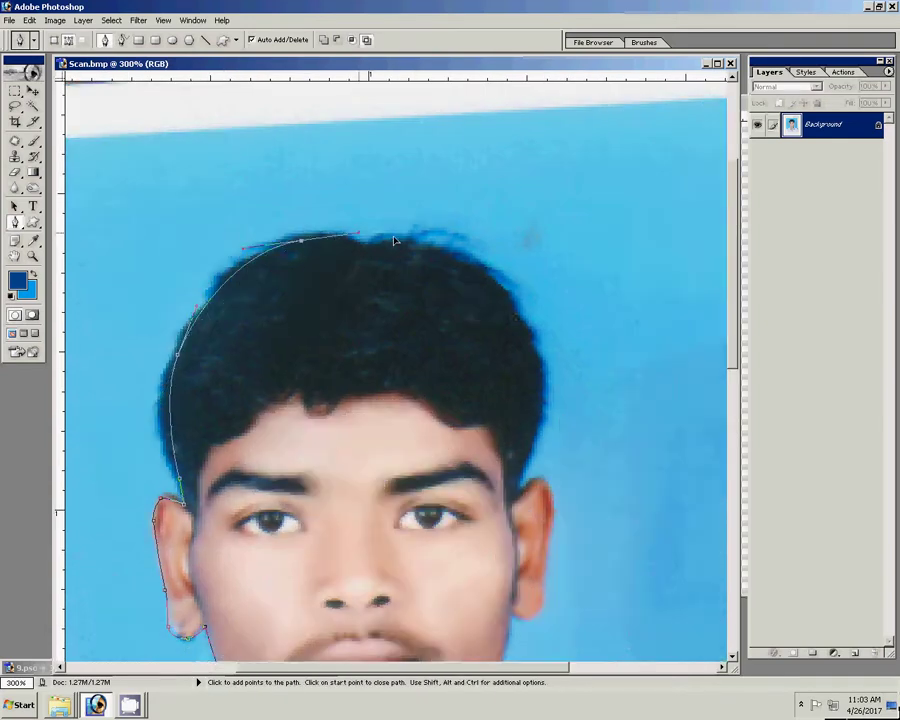
pyautogui.moveTo(468, 270); pyautogui.dragTo(509, 296)
pyautogui.moveTo(533, 383); pyautogui.dragTo(536, 424)
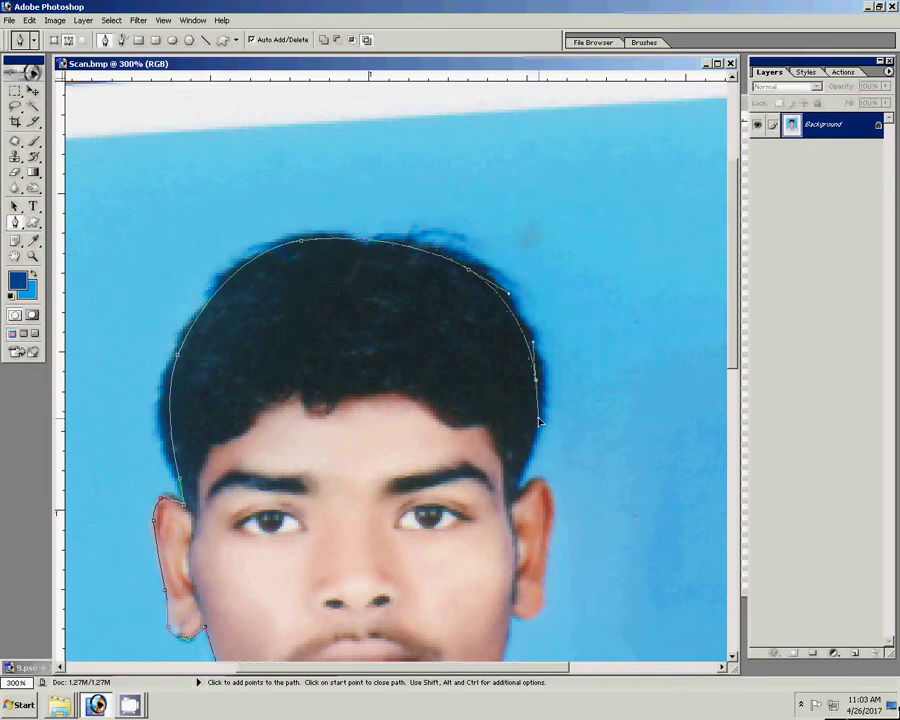
pyautogui.moveTo(520, 467); pyautogui.dragTo(518, 492)
# Step: Trace the path around the right ear and along the shirt collar
pyautogui.moveTo(364, 389); pyautogui.dragTo(95, 159)
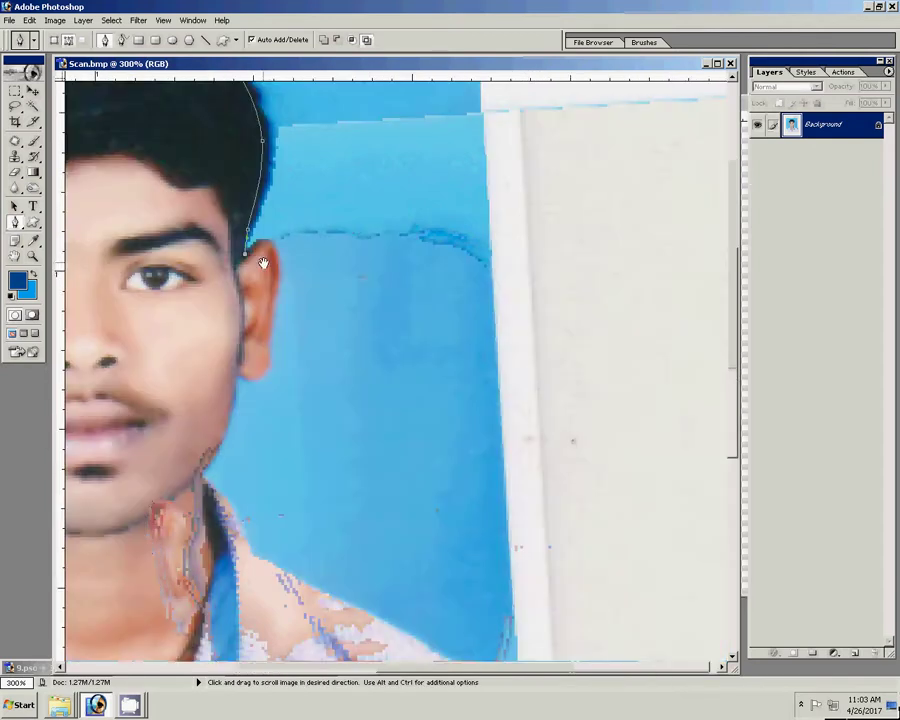
pyautogui.moveTo(279, 262); pyautogui.dragTo(281, 285)
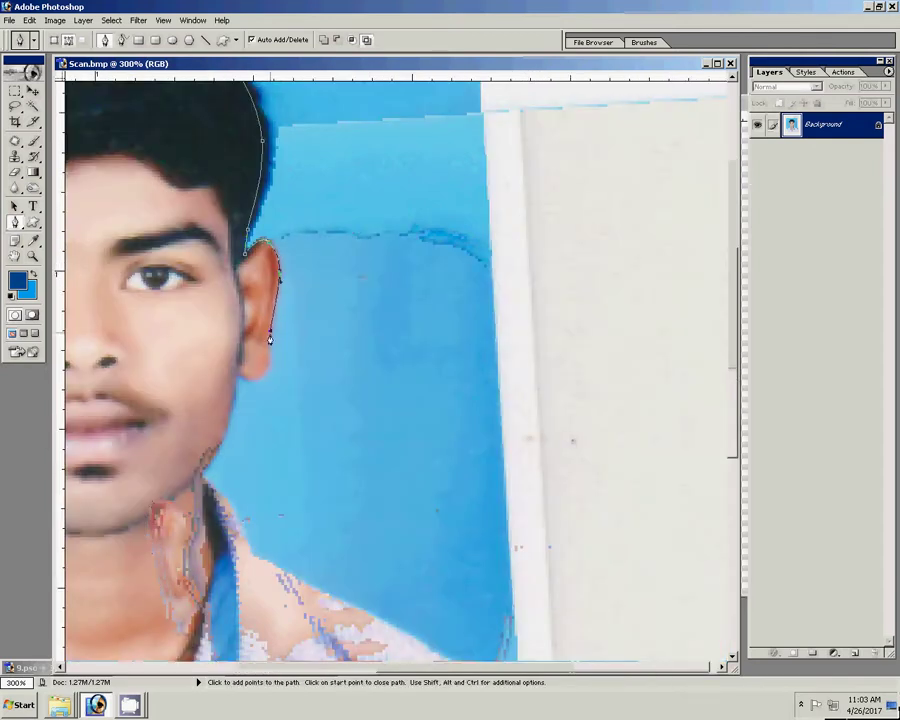
pyautogui.moveTo(271, 329)
pyautogui.mouseDown()
pyautogui.moveTo(267, 367)
pyautogui.moveTo(243, 387)
pyautogui.moveTo(282, 238)
pyautogui.moveTo(267, 362)
pyautogui.moveTo(408, 220)
pyautogui.mouseUp()
pyautogui.moveTo(362, 433); pyautogui.dragTo(340, 445)
pyautogui.moveTo(228, 468); pyautogui.dragTo(202, 458)
pyautogui.moveTo(135, 433); pyautogui.dragTo(130, 424)
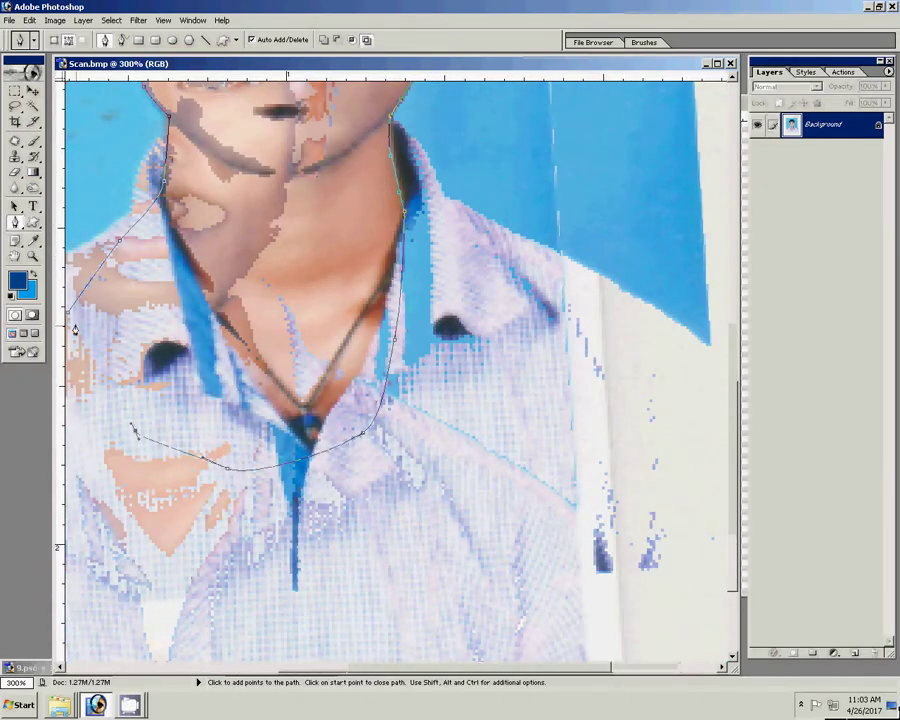
# Step: Close the path, turn it into a selection and copy the head to a new layer
pyautogui.click(68, 318)
pyautogui.rightClick(186, 268)
pyautogui.click(232, 320)
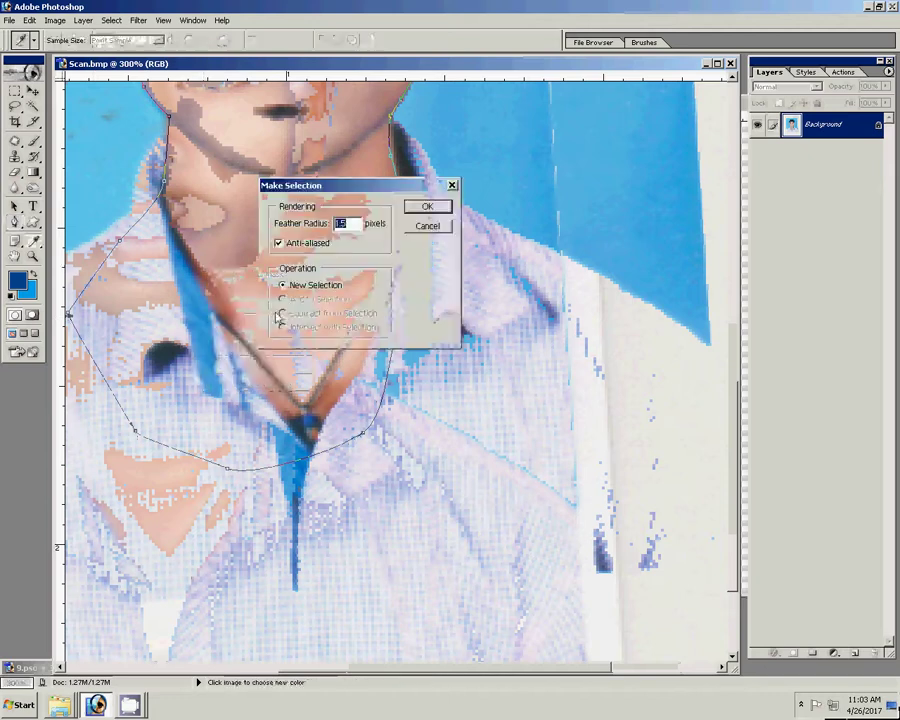
pyautogui.click(427, 206)
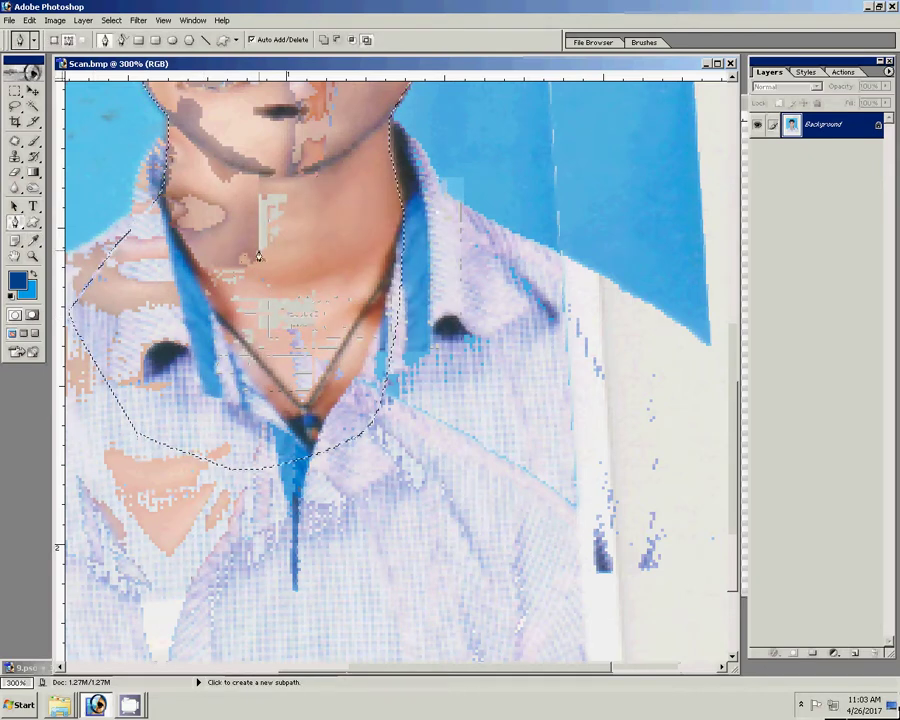
pyautogui.hotkey('ctrl', 'j')
# Step: Zoom Scan.bmp out to show the whole photo
pyautogui.press('z')
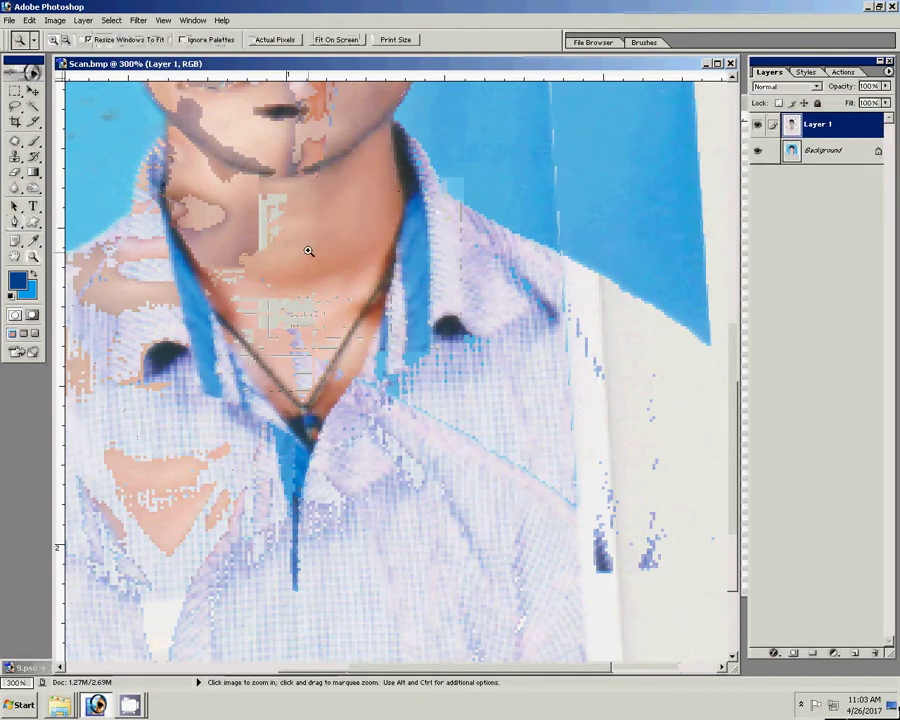
pyautogui.rightClick(322, 250)
pyautogui.click(345, 252)
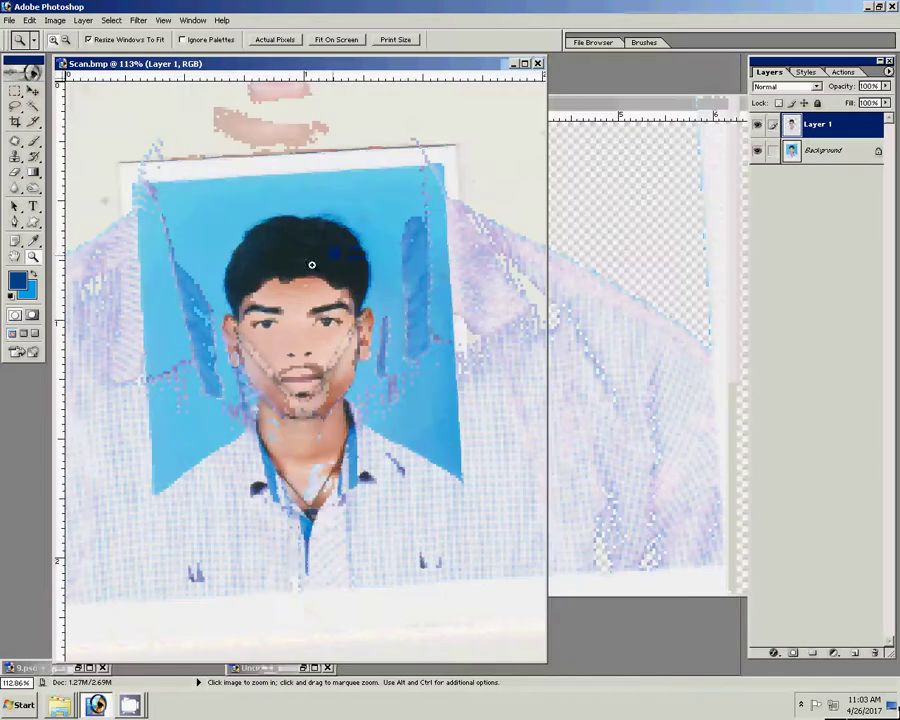
pyautogui.keyDown('alt'); pyautogui.click(309, 290); pyautogui.keyUp('alt')
# Step: Hide the couple layer in Untitled-2, drag the cut-out in, rotate it slightly, minimize Scan.bmp
pyautogui.click(594, 293)
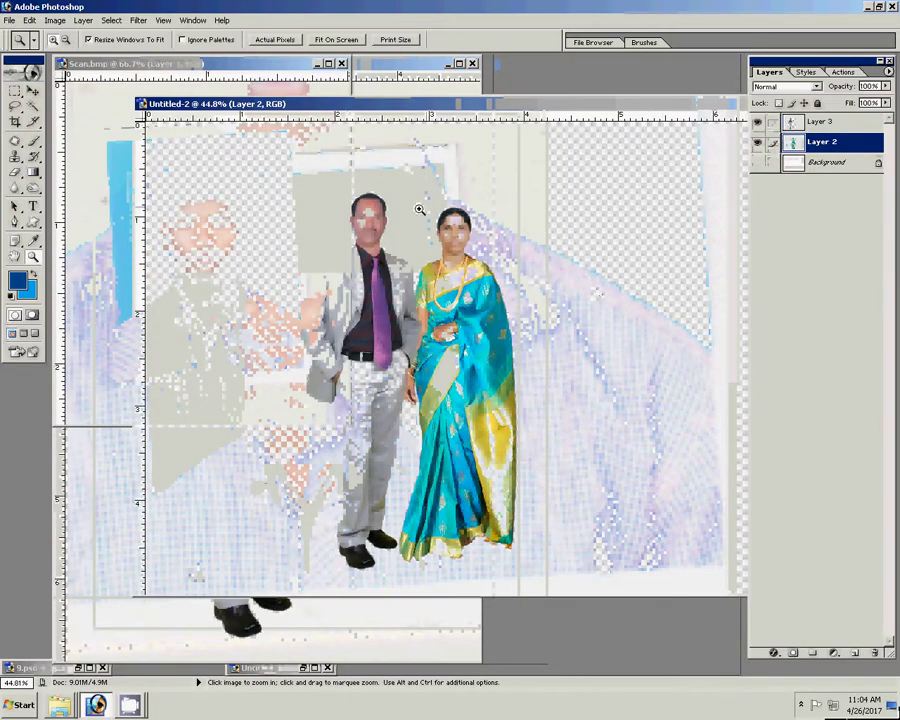
pyautogui.press('v')
pyautogui.click(758, 145)
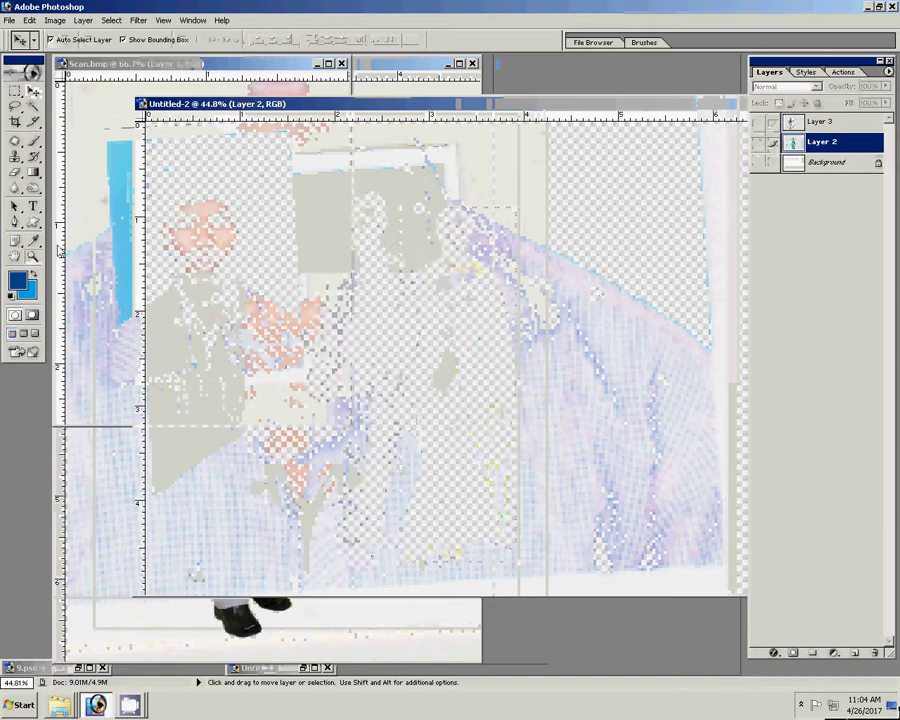
pyautogui.click(103, 233)
pyautogui.moveTo(200, 215)
pyautogui.mouseDown()
pyautogui.moveTo(420, 205)
pyautogui.moveTo(468, 172)
pyautogui.mouseUp()
pyautogui.hotkey('ctrl', 't')
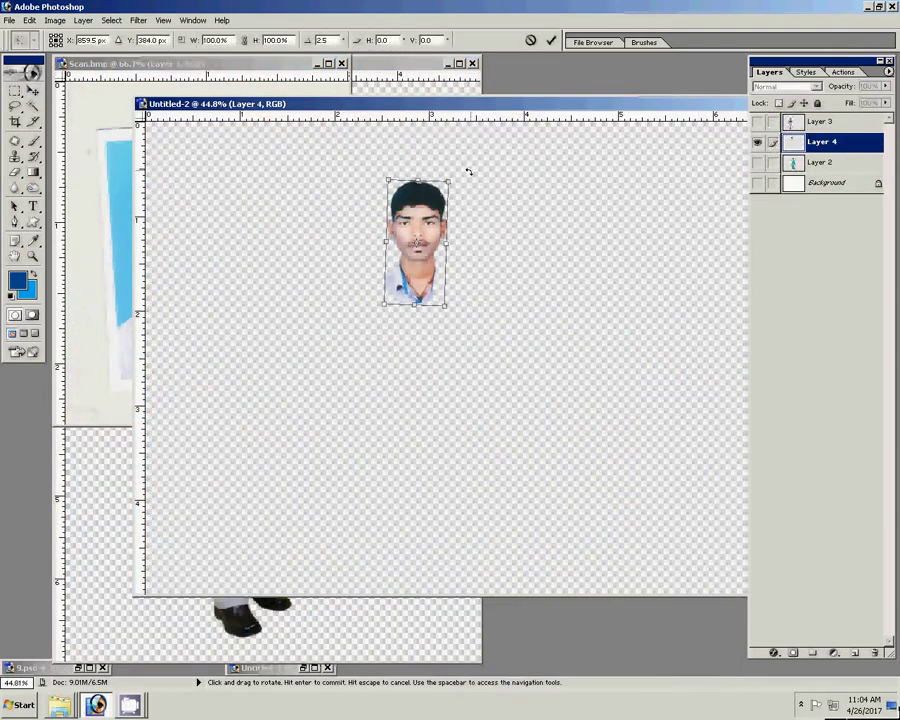
pyautogui.press('Return')
pyautogui.click(300, 64)
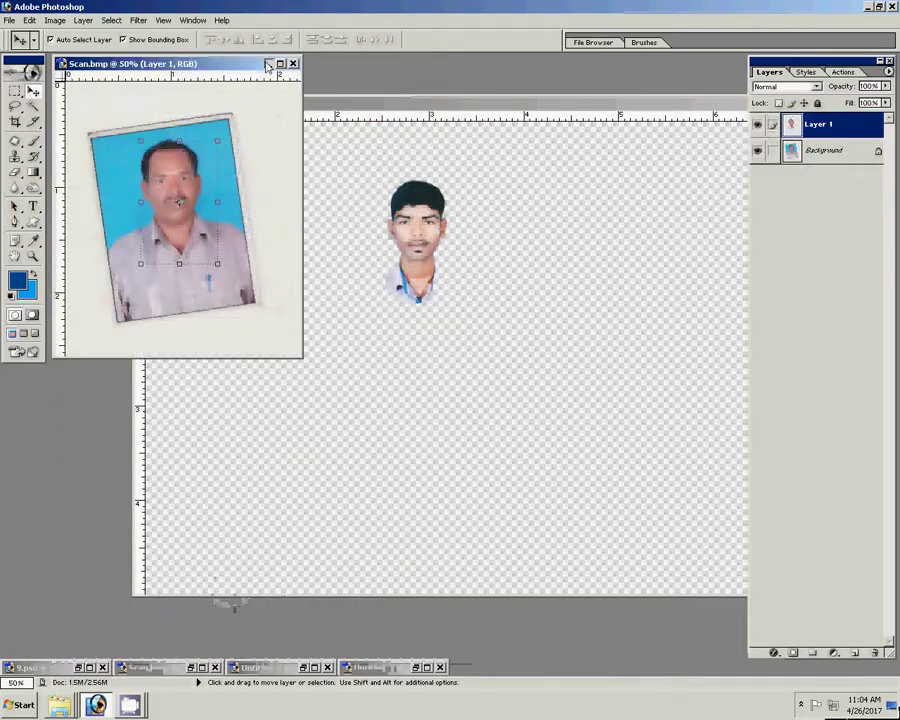
pyautogui.click(268, 63)
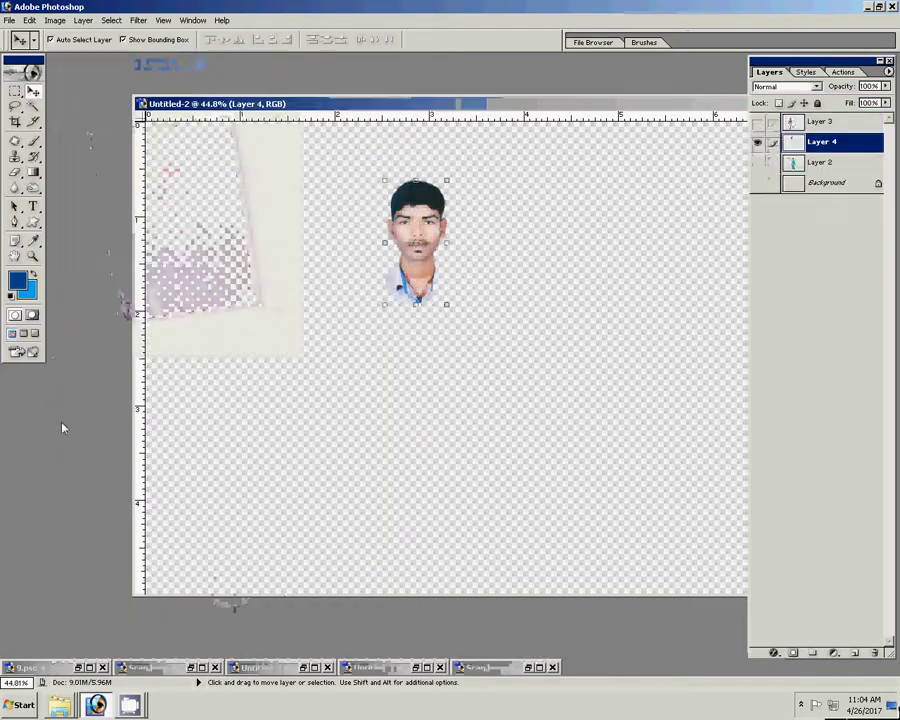
# Step: Open MR300~1.PSD from folder E's drass folder in Photoshop
pyautogui.click(60, 705)
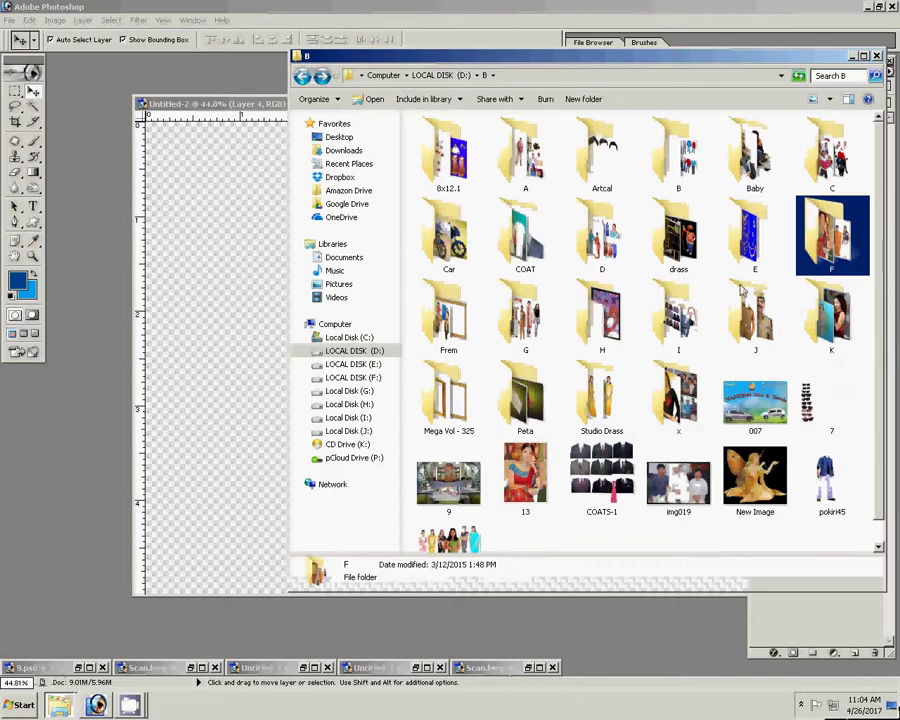
pyautogui.press('Left')
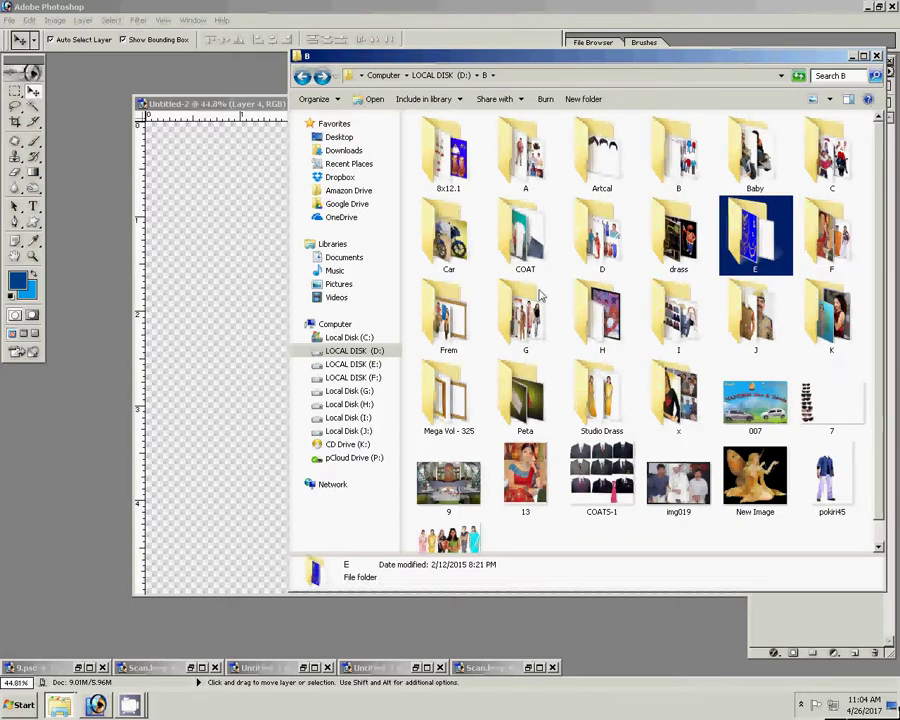
pyautogui.doubleClick(675, 240)
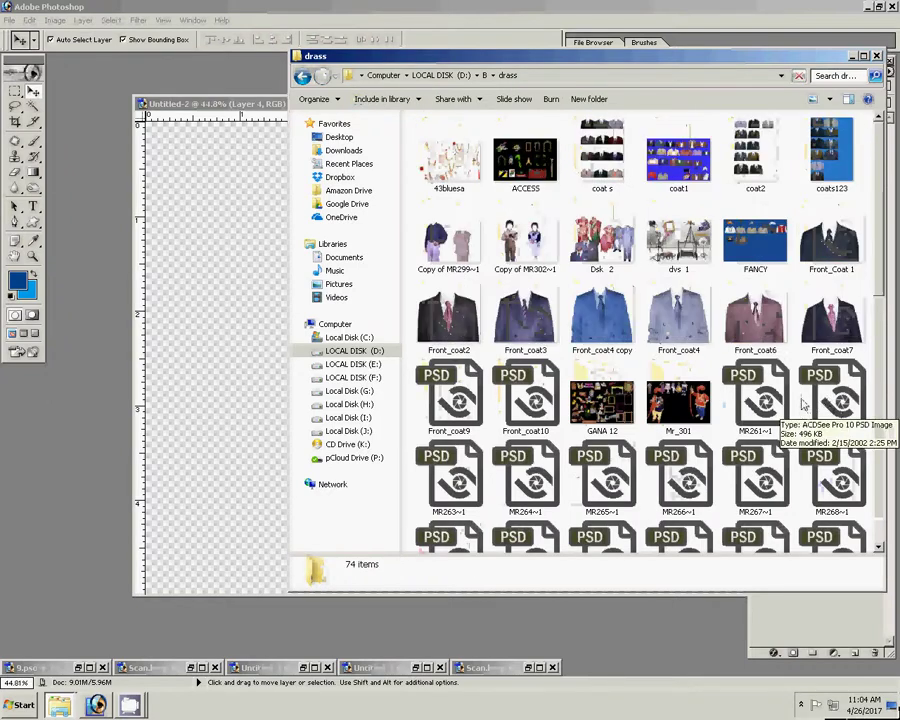
pyautogui.scroll(-3, 790, 402)
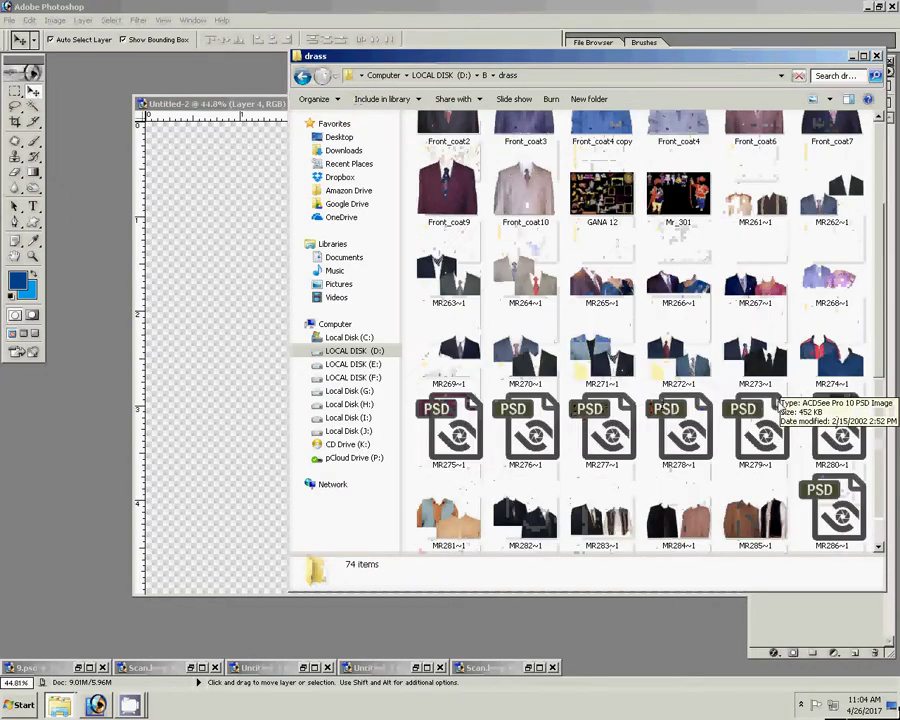
pyautogui.scroll(-3, 780, 404)
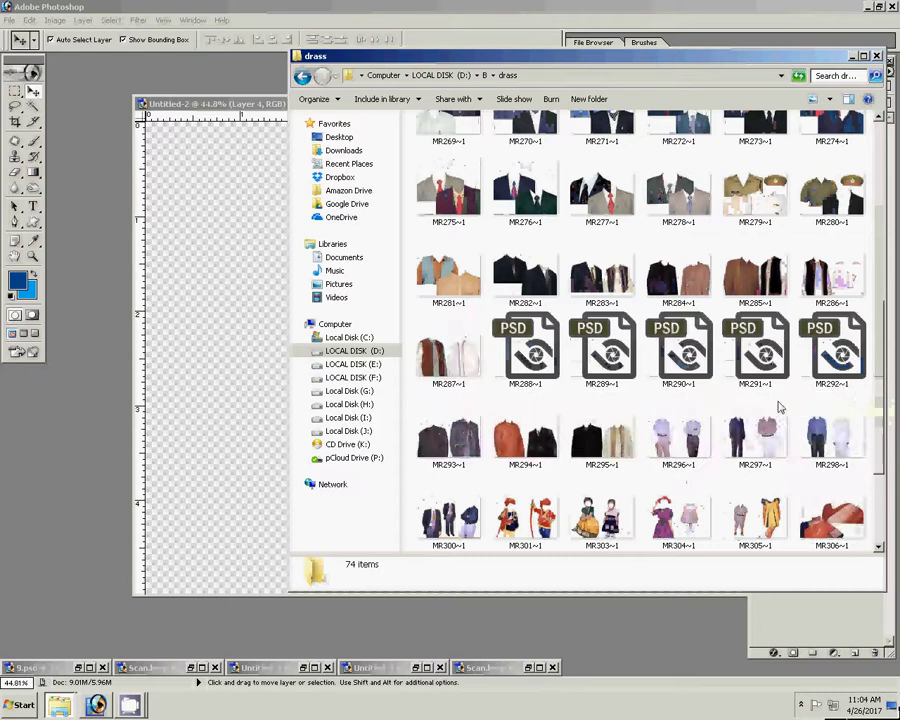
pyautogui.click(449, 520)
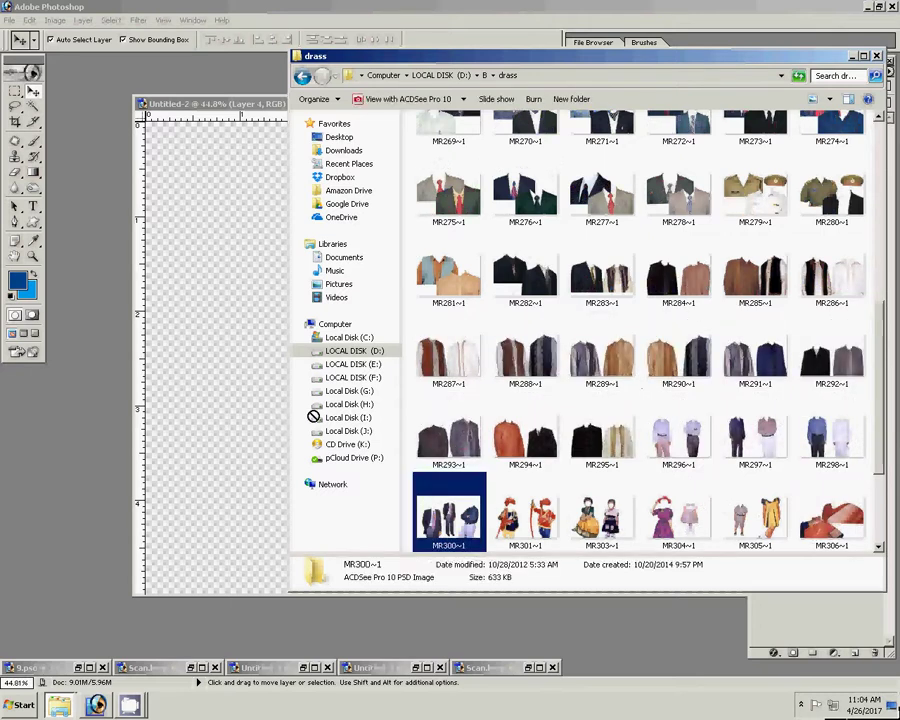
pyautogui.click(53, 531)
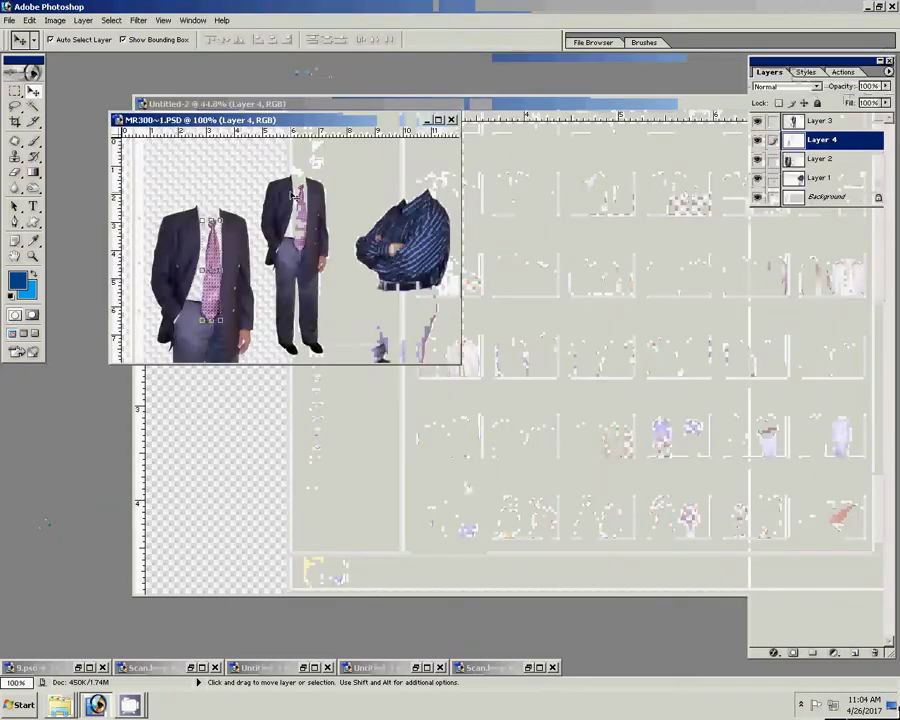
# Step: Drag the suit into Untitled-2, scale it to about 370% and place it under the face
pyautogui.moveTo(296, 250)
pyautogui.mouseDown()
pyautogui.moveTo(602, 315)
pyautogui.moveTo(596, 325)
pyautogui.moveTo(421, 378)
pyautogui.mouseUp()
pyautogui.hotkey('ctrl', 't')
pyautogui.moveTo(438, 335); pyautogui.dragTo(480, 226)
pyautogui.moveTo(433, 309); pyautogui.dragTo(416, 348)
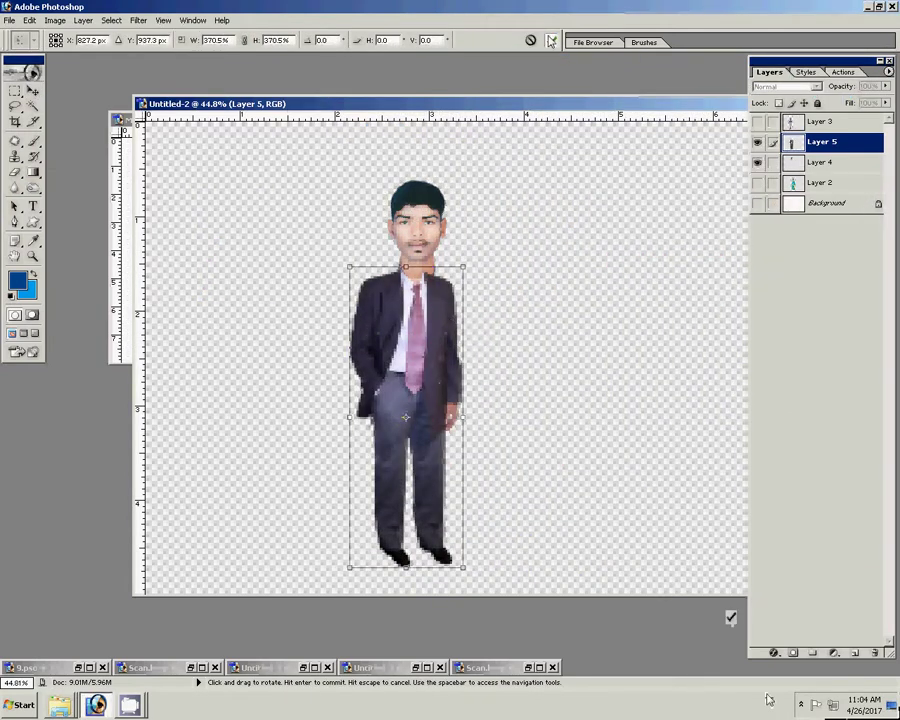
pyautogui.click(551, 40)
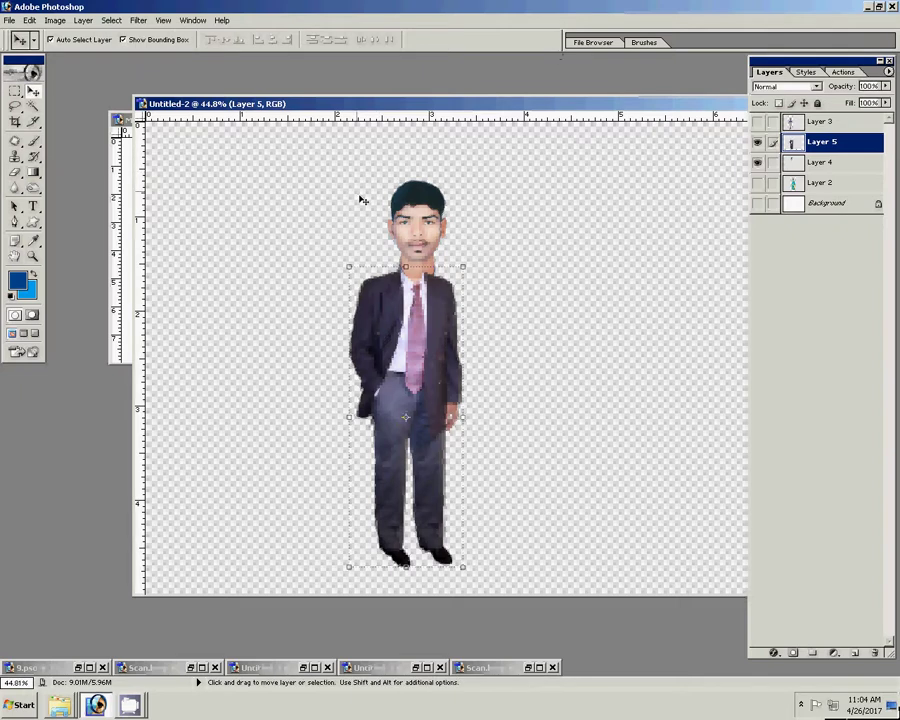
# Step: Zoom in and shrink the face layer to about 70%, positioned above the collar
pyautogui.press('z')
pyautogui.moveTo(335, 161); pyautogui.dragTo(480, 326)
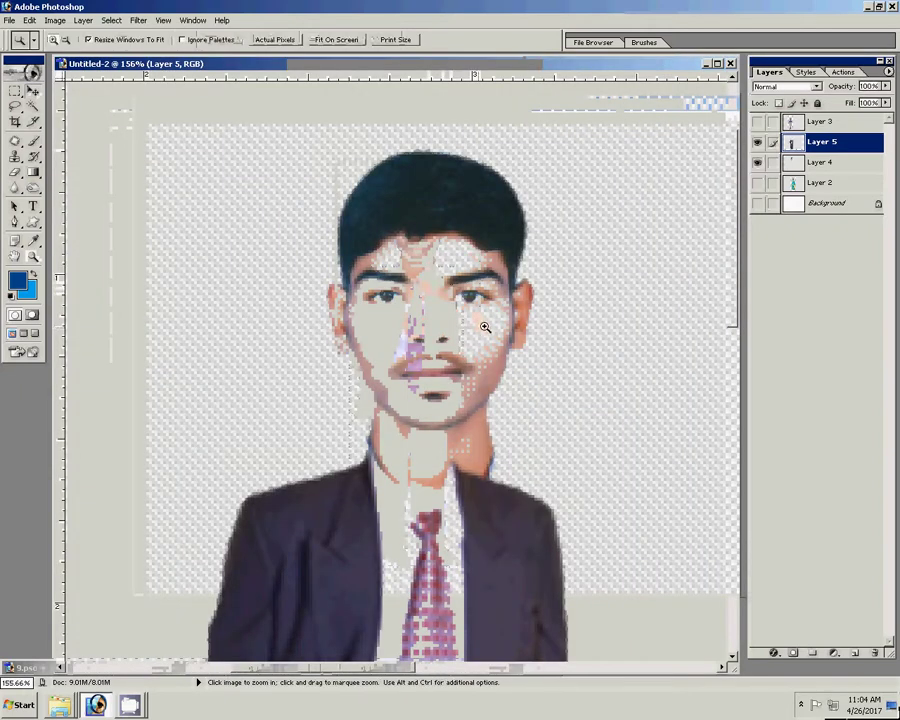
pyautogui.press('v')
pyautogui.click(532, 204)
pyautogui.moveTo(534, 150)
pyautogui.mouseDown()
pyautogui.moveTo(505, 205)
pyautogui.moveTo(530, 180)
pyautogui.mouseUp()
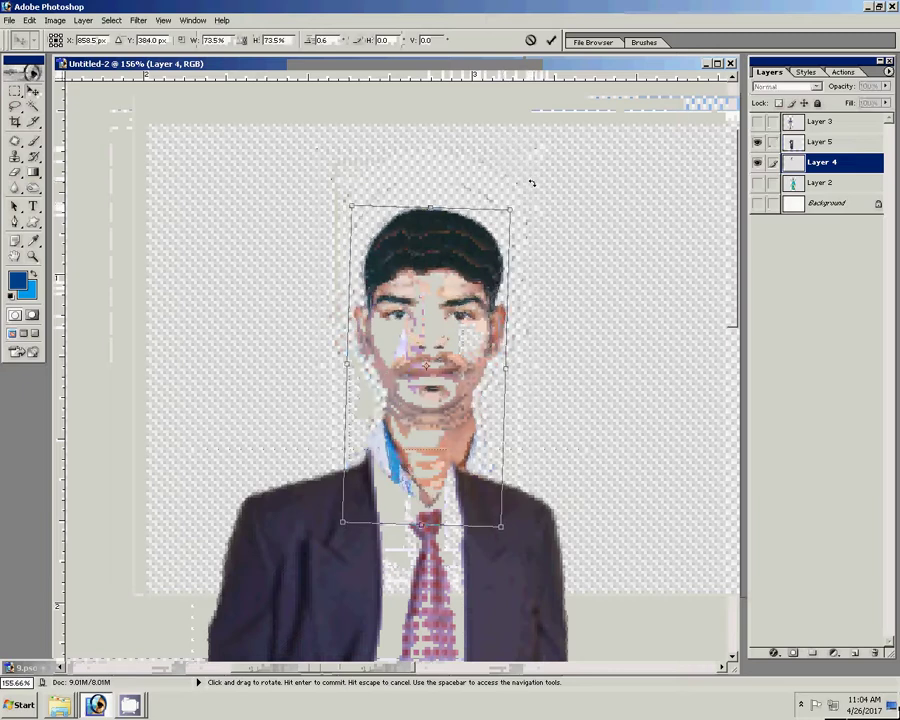
pyautogui.moveTo(473, 269); pyautogui.dragTo(456, 306)
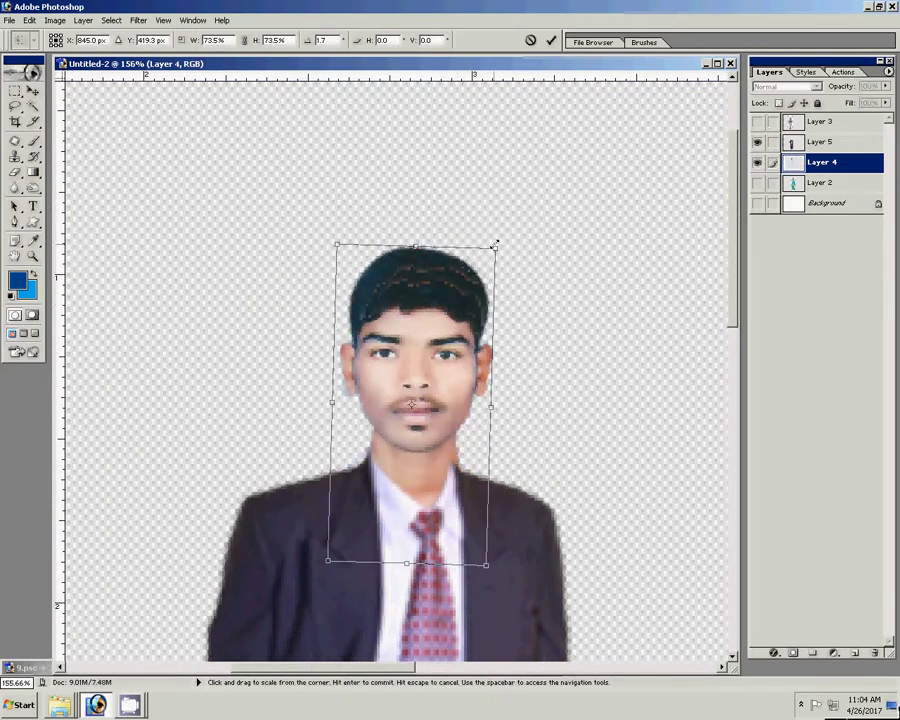
pyautogui.moveTo(493, 245); pyautogui.dragTo(487, 259)
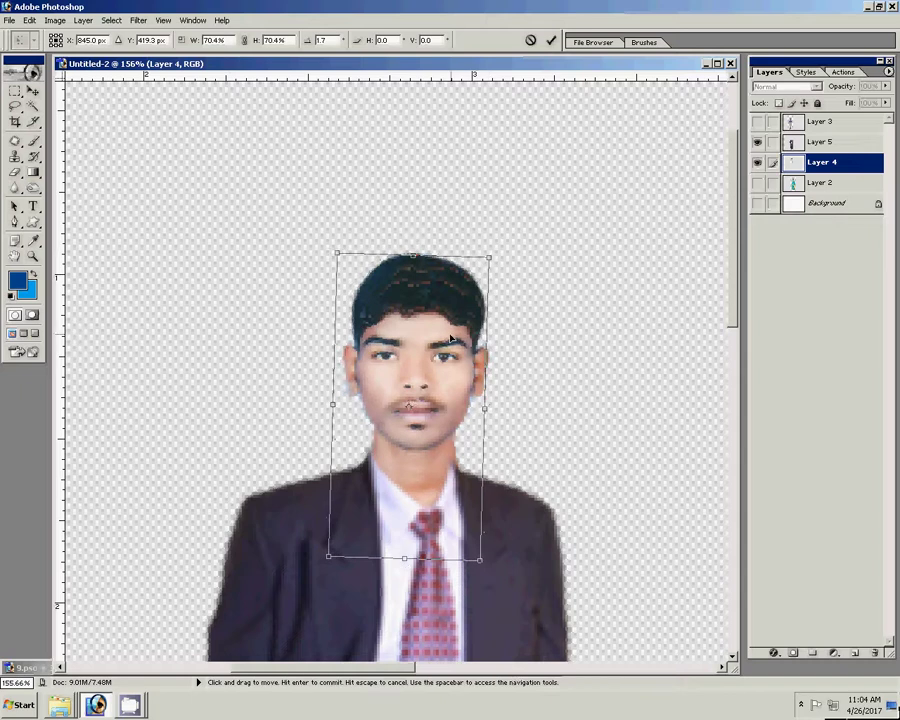
pyautogui.moveTo(450, 340); pyautogui.dragTo(448, 343)
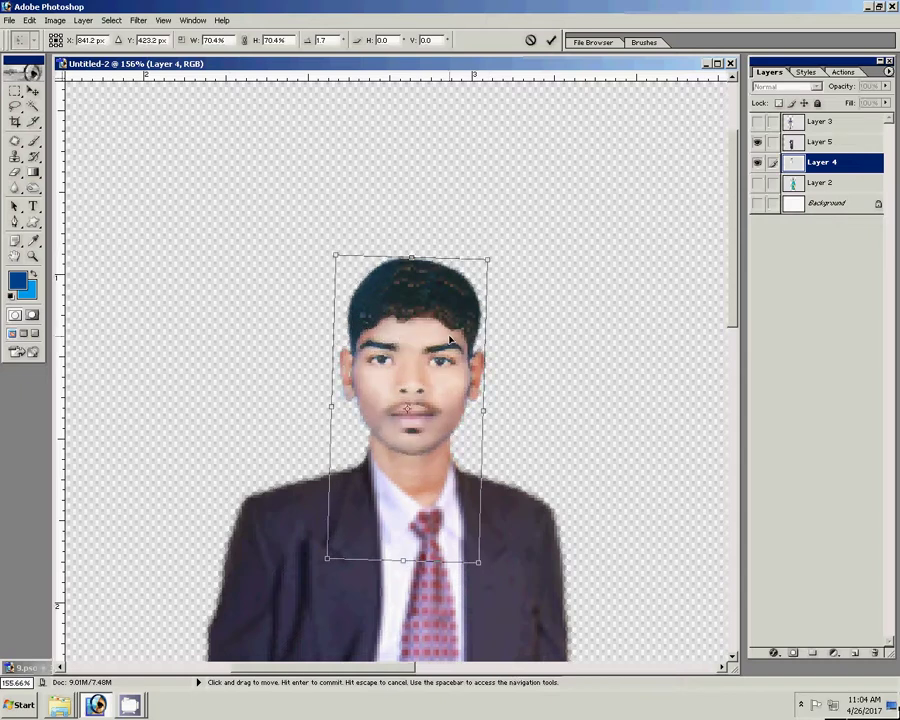
pyautogui.click(552, 41)
# Step: Refit the view, then enlarge the face to about 95% and lower it onto the neck
pyautogui.press('z')
pyautogui.rightClick(451, 393)
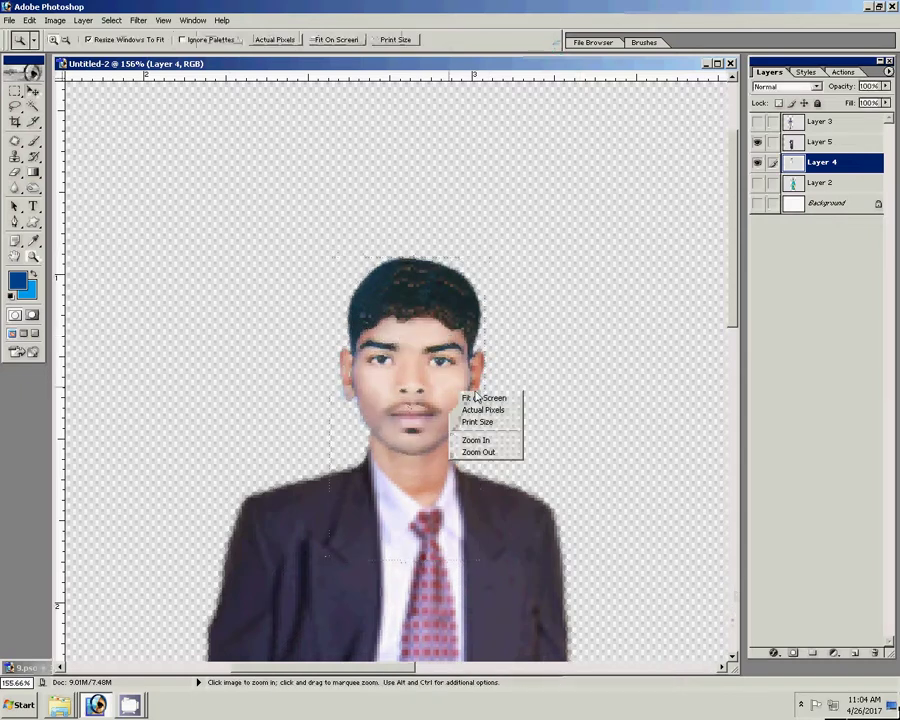
pyautogui.click(477, 400)
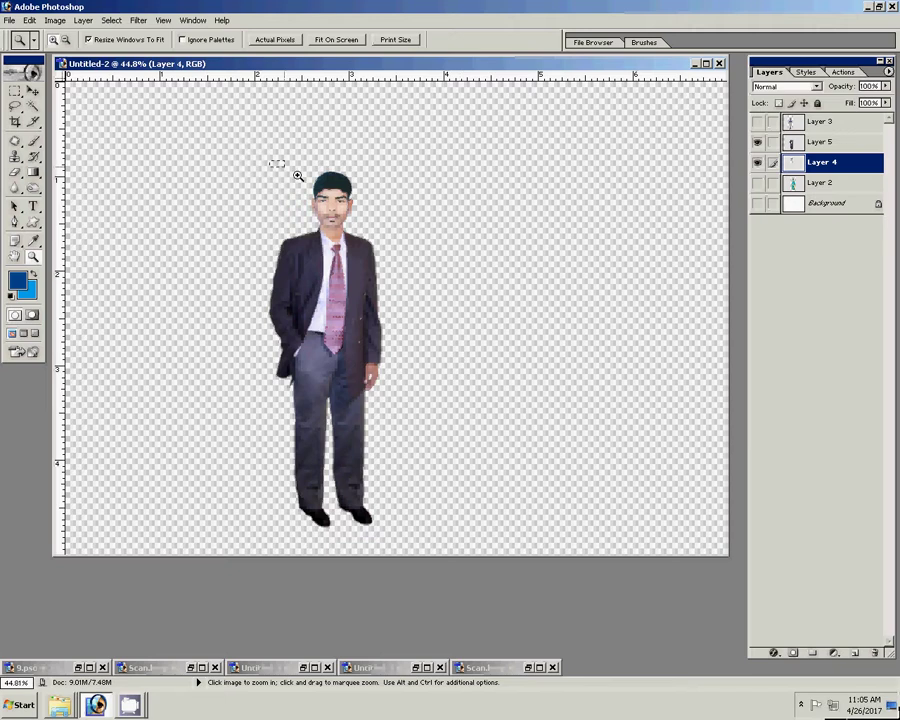
pyautogui.moveTo(400, 281); pyautogui.dragTo(268, 158)
pyautogui.press('v')
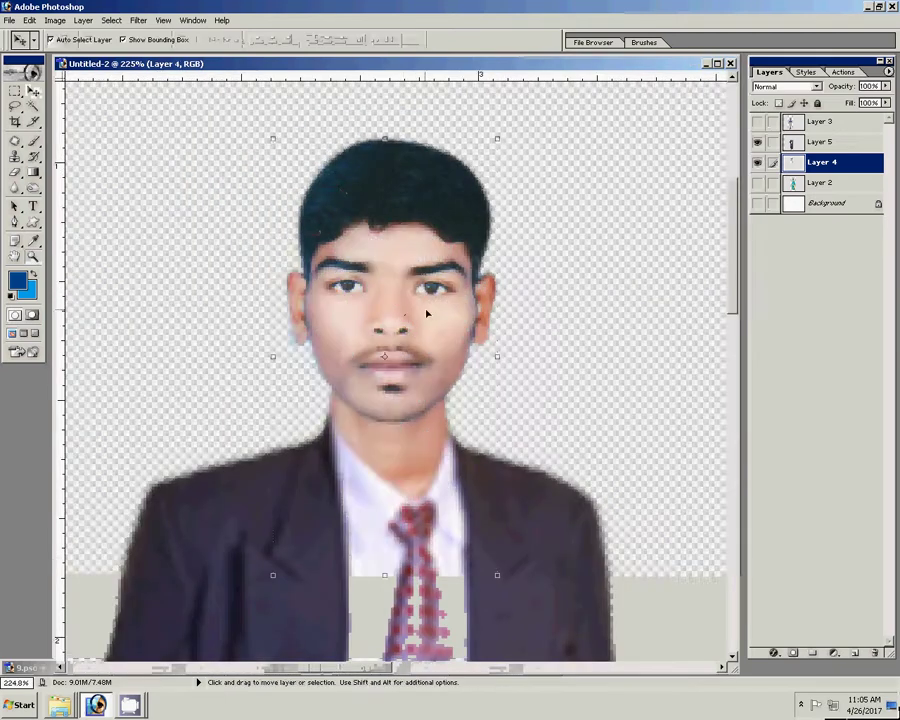
pyautogui.moveTo(497, 139); pyautogui.dragTo(491, 154)
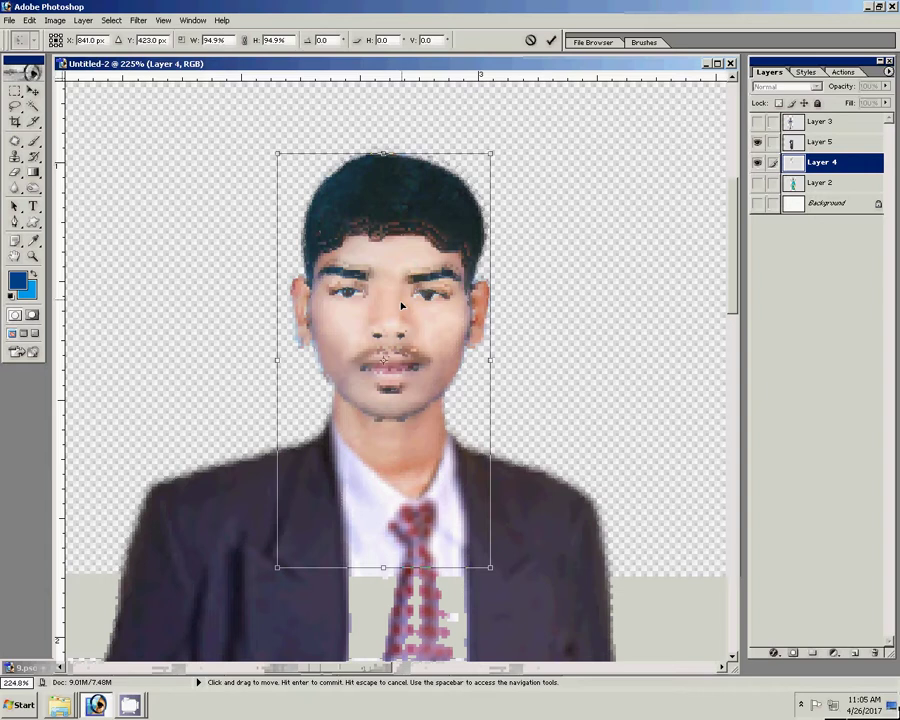
pyautogui.moveTo(402, 300); pyautogui.dragTo(404, 307)
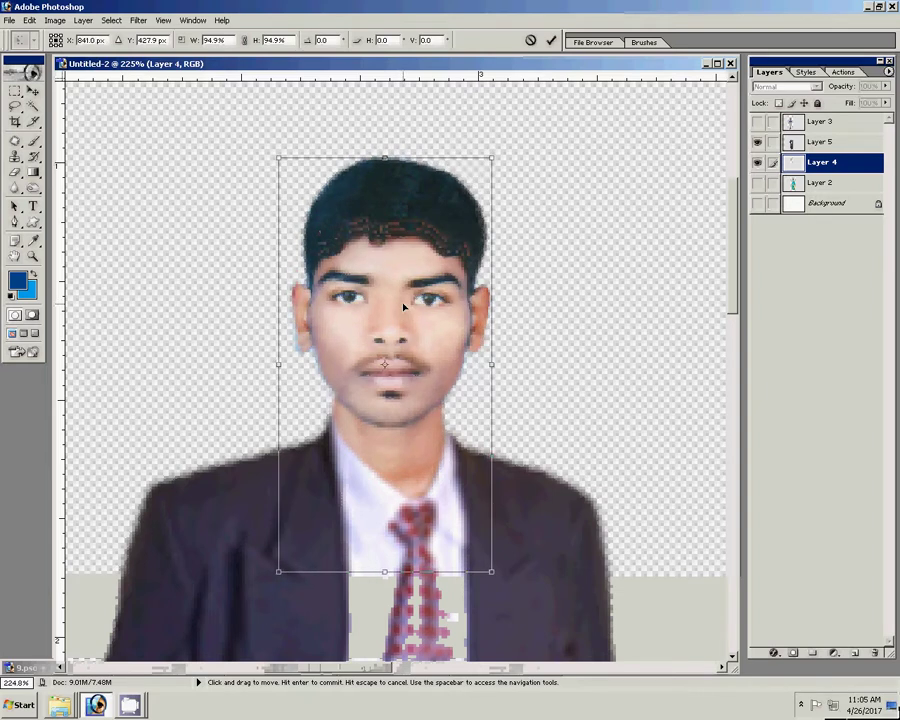
pyautogui.click(551, 40)
# Step: Fit the figure on screen and merge the face and suit into one Layer 4
pyautogui.press('z')
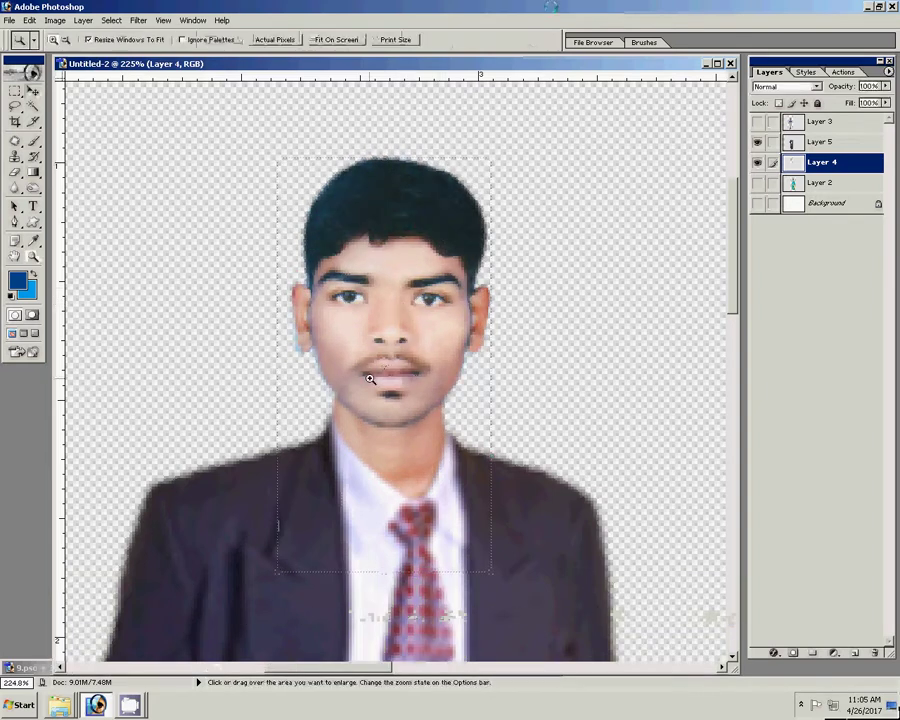
pyautogui.rightClick(355, 343)
pyautogui.click(378, 346)
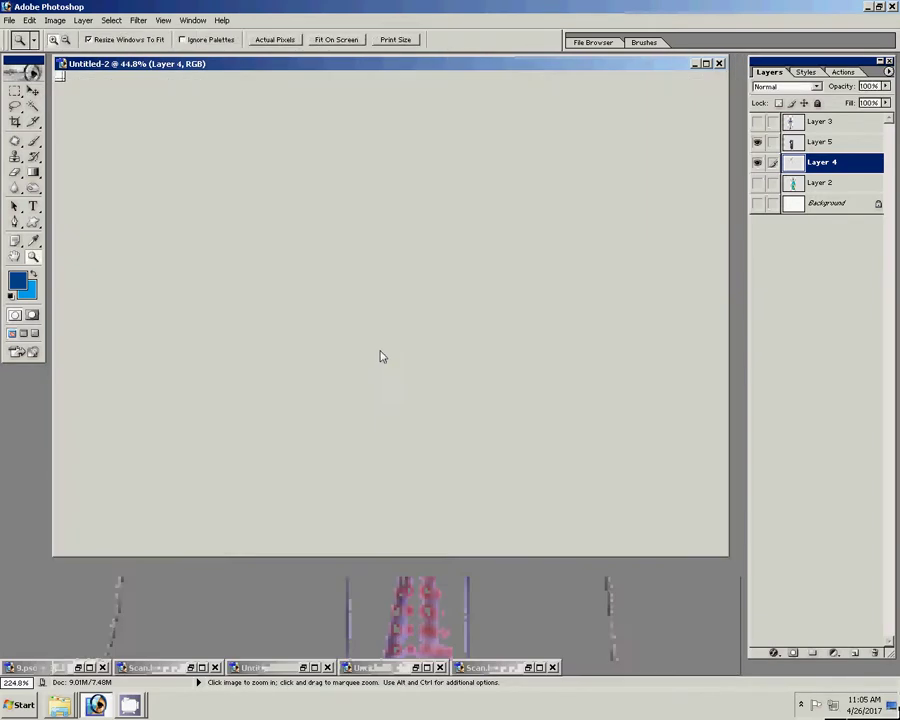
pyautogui.hotkey('ctrl', 'alt', 'z')
pyautogui.hotkey('ctrl', 'alt', 'z')
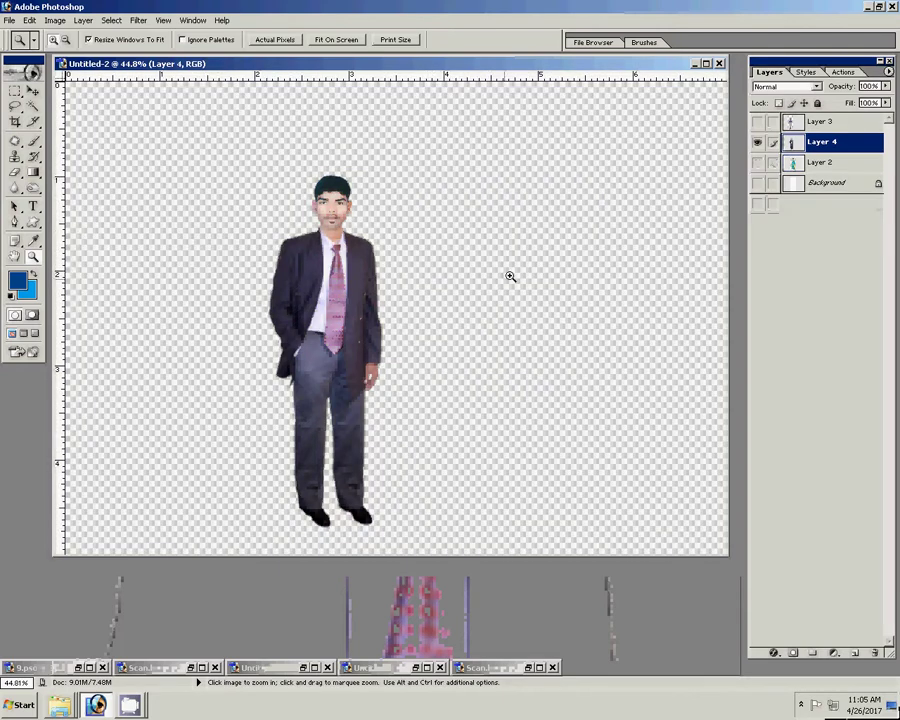
pyautogui.press('v')
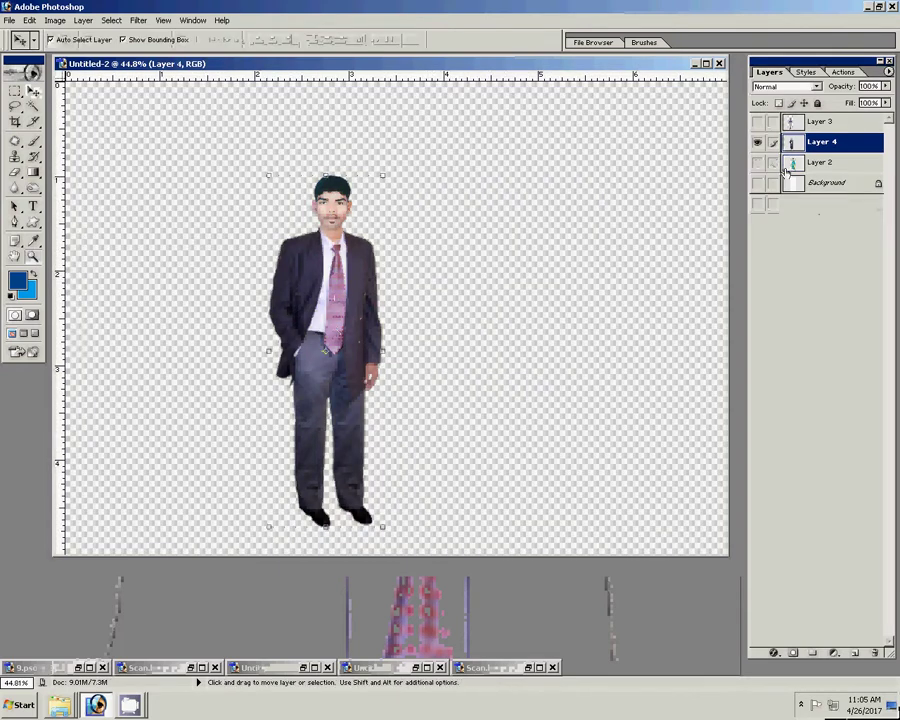
# Step: Hide Layer 4, minimize Untitled-2 and close MR300~1.PSD
pyautogui.click(756, 145)
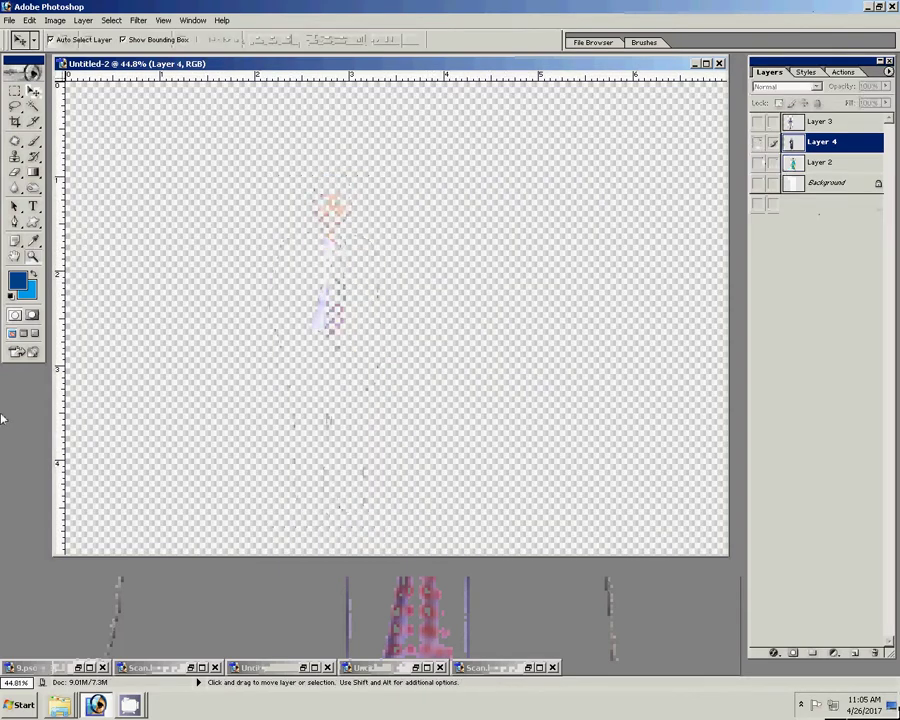
pyautogui.click(62, 708)
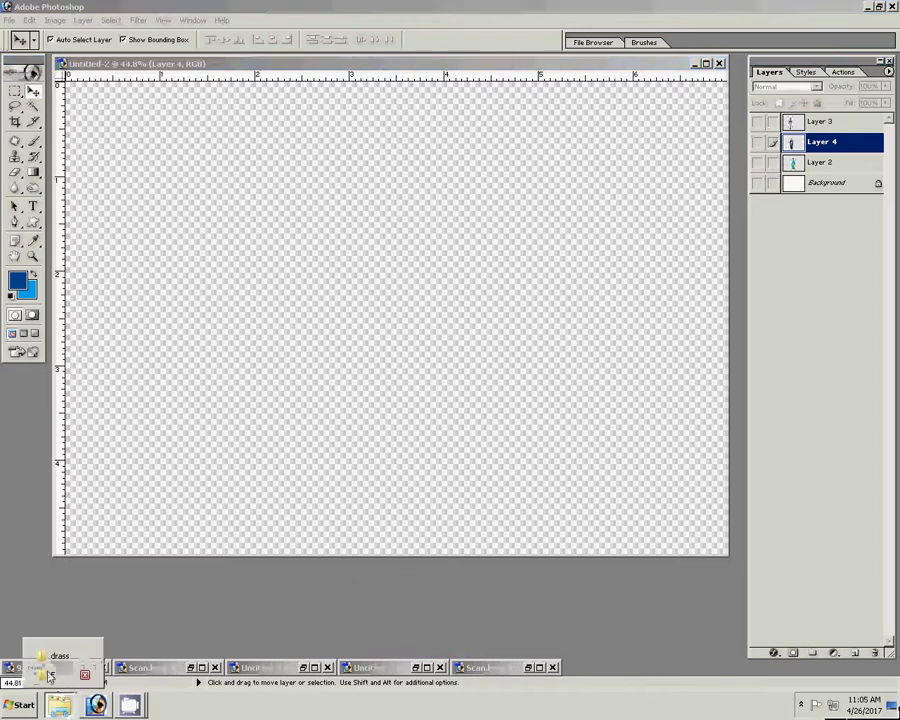
pyautogui.click(45, 672)
pyautogui.click(380, 607)
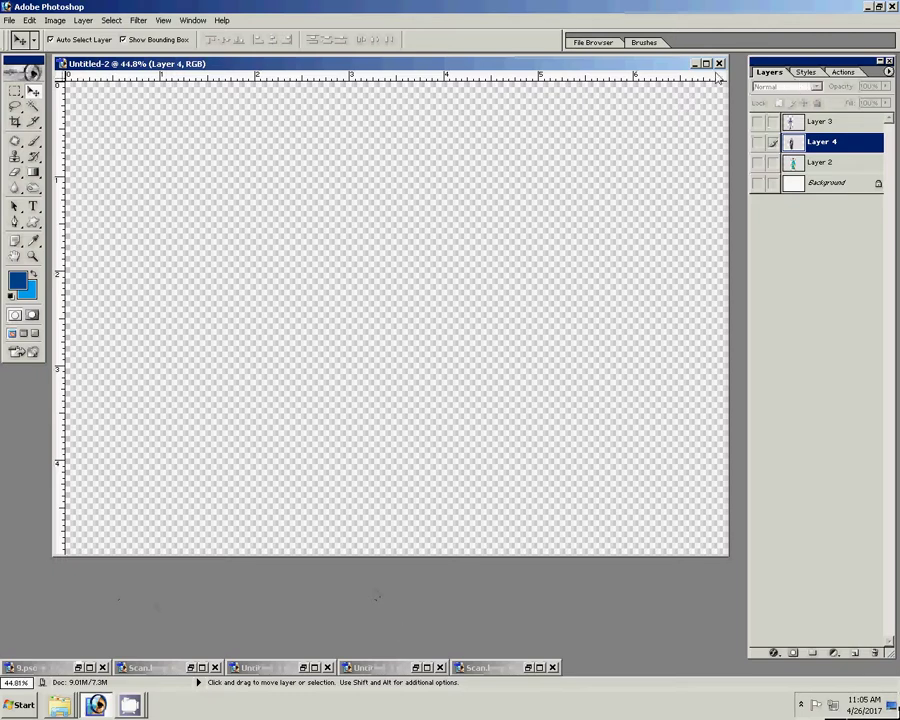
pyautogui.click(695, 64)
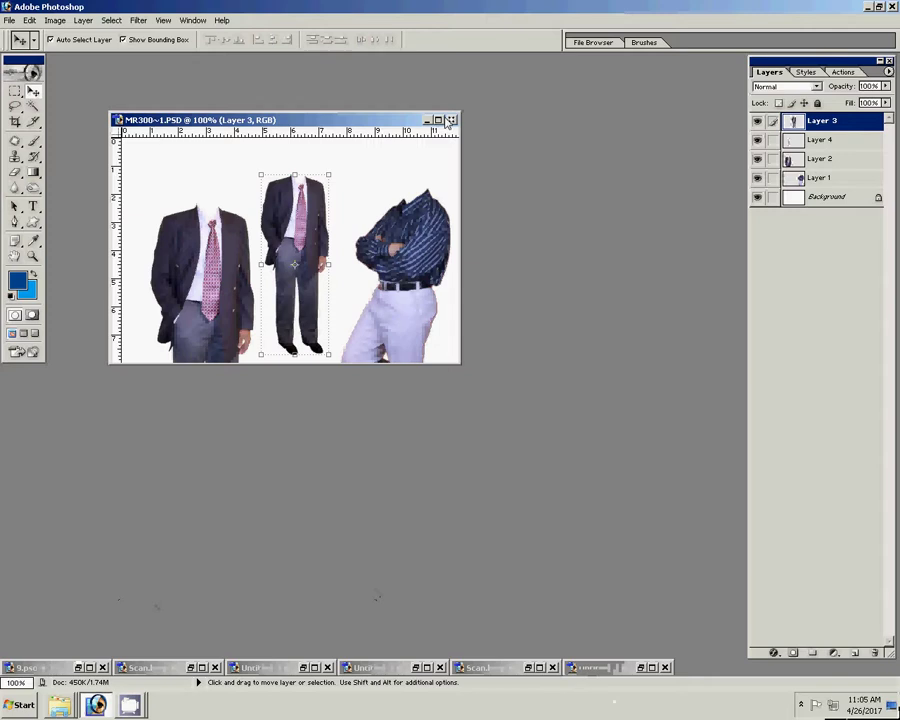
pyautogui.click(452, 120)
# Step: Start a WIA import from the CanoScan LiDE 120 and preview the photo
pyautogui.click(9, 20)
pyautogui.moveTo(25, 185)
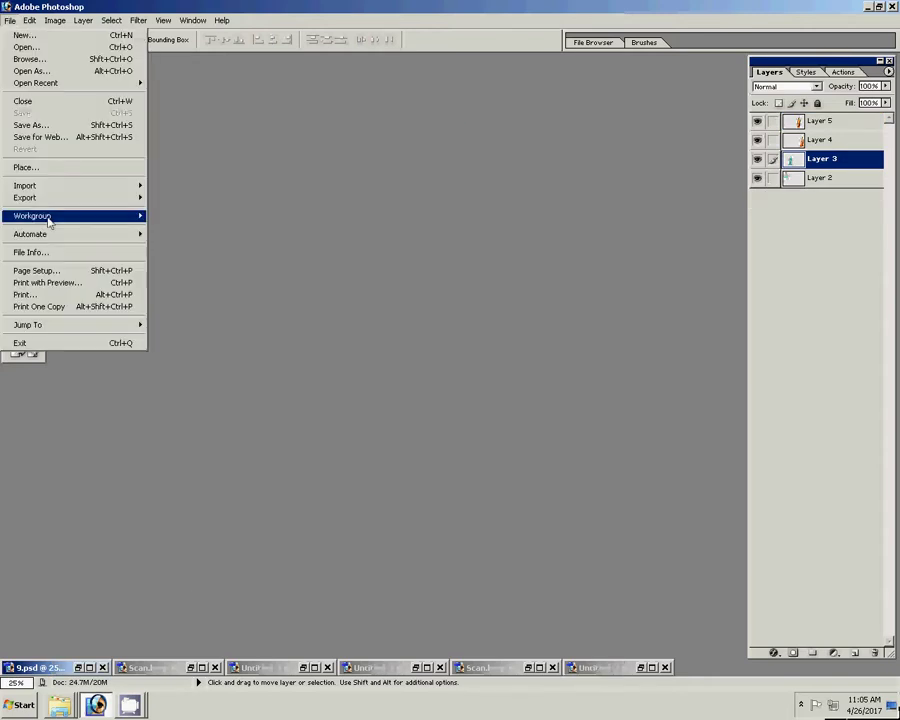
pyautogui.click(183, 233)
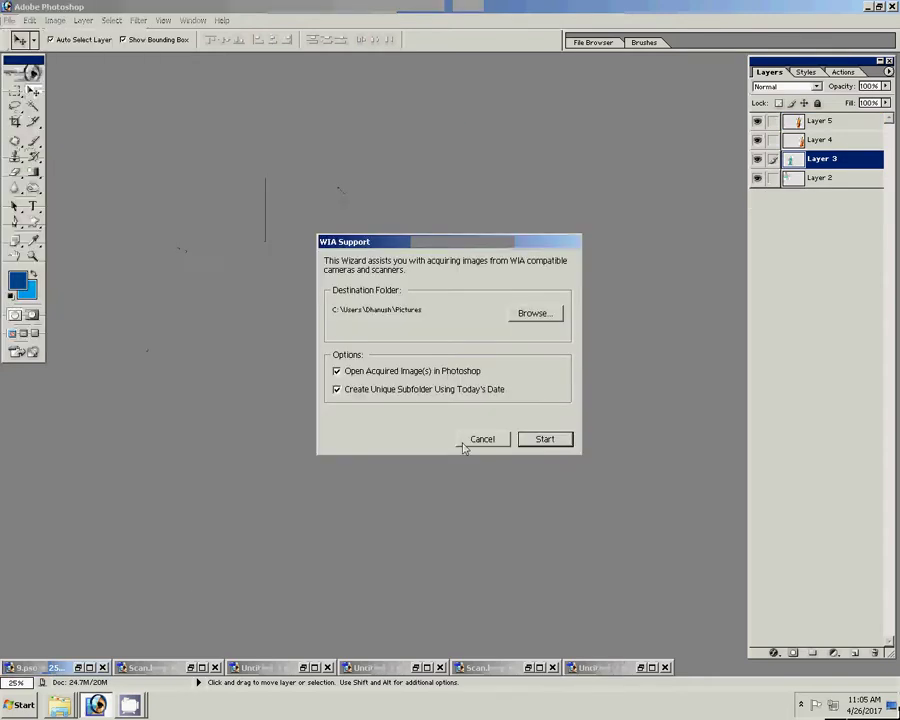
pyautogui.click(545, 440)
pyautogui.click(514, 441)
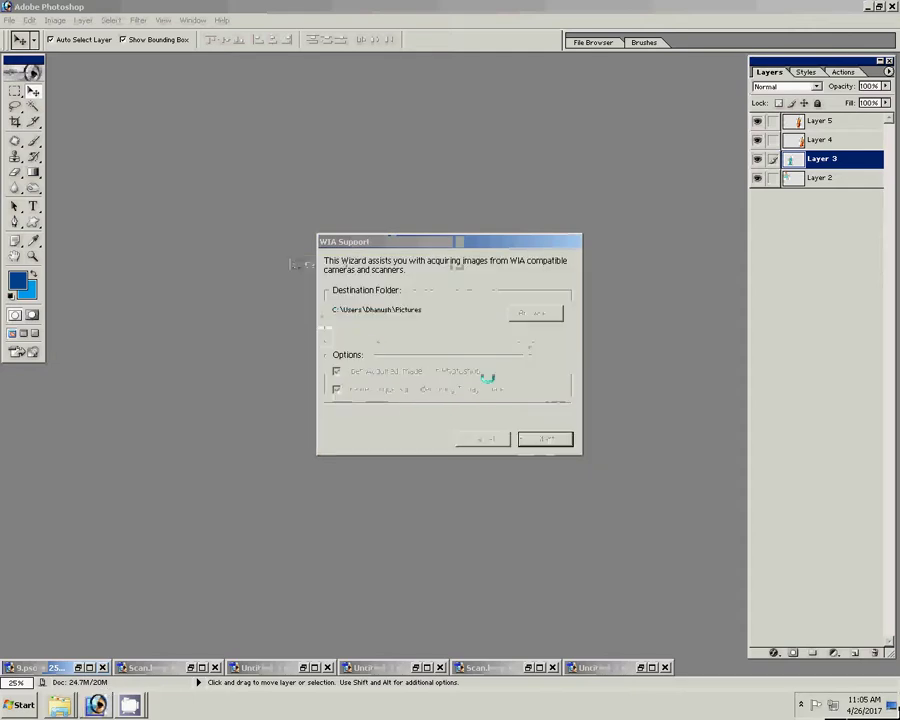
pyautogui.click(339, 428)
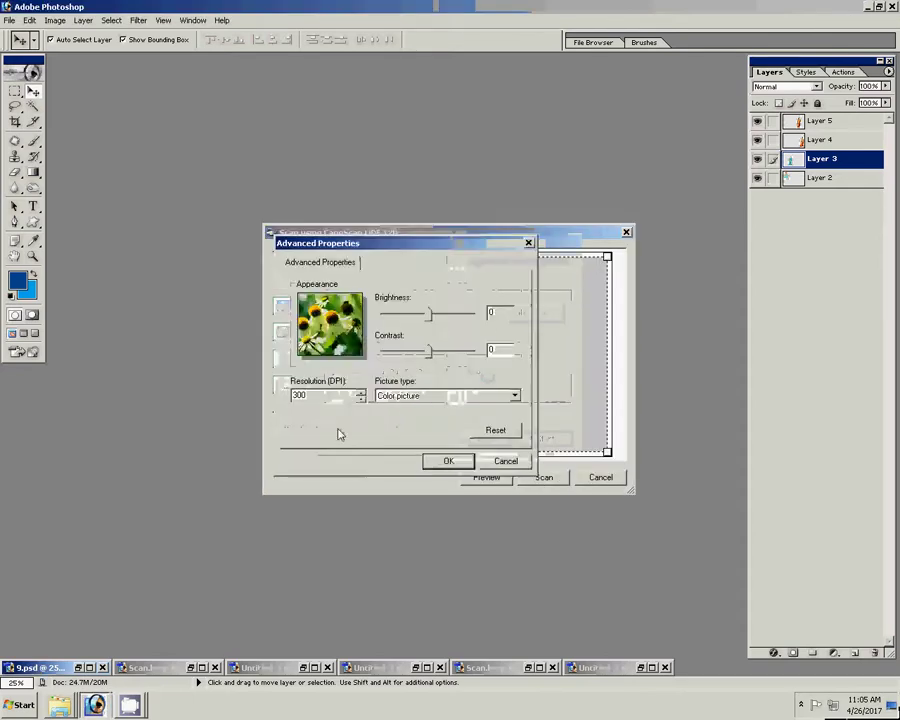
pyautogui.click(432, 458)
pyautogui.click(486, 477)
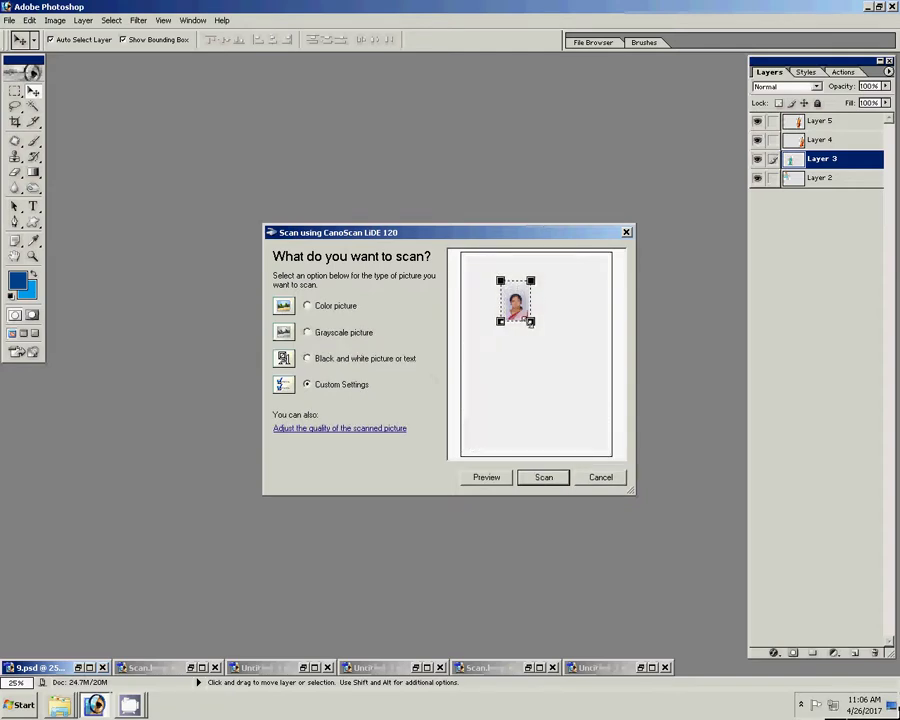
# Step: Fit the scan frame around the photo and scan it
pyautogui.moveTo(530, 321); pyautogui.dragTo(532, 328)
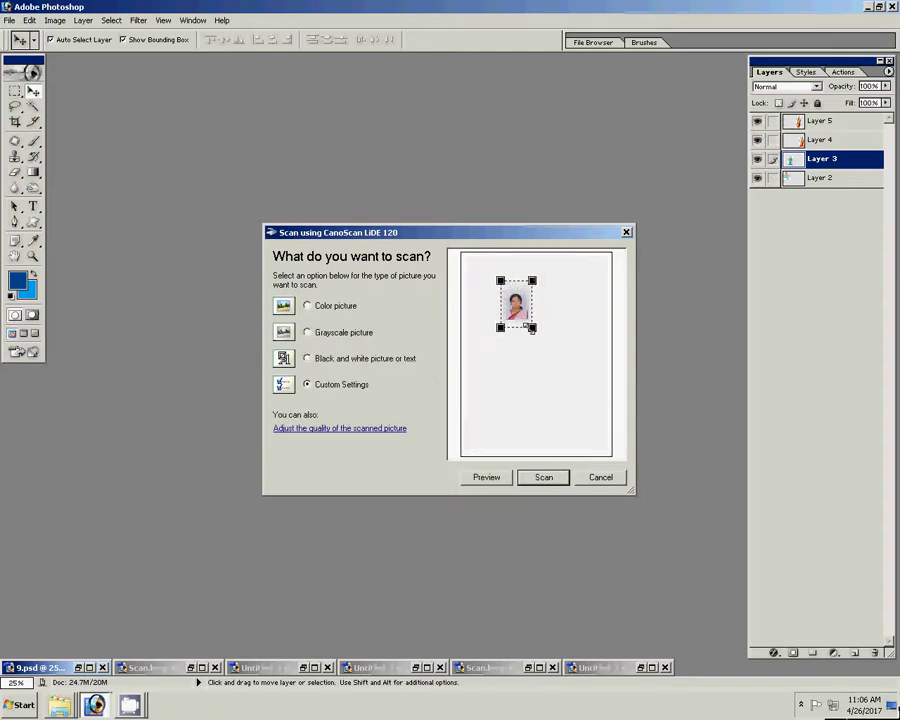
pyautogui.click(540, 477)
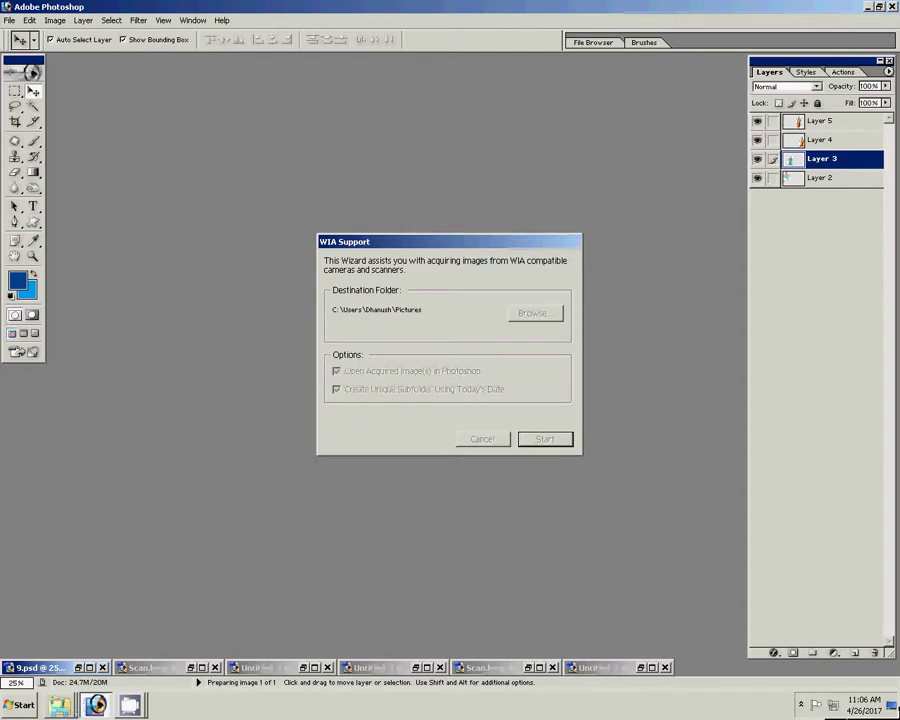
pyautogui.moveTo(59, 704)
pyautogui.click(47, 675)
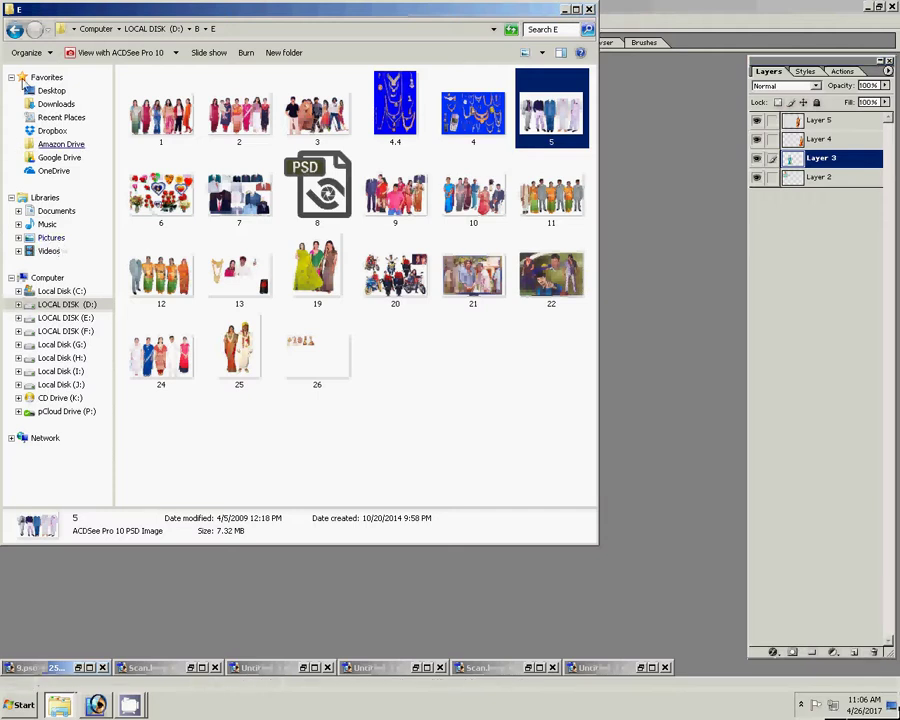
# Step: Browse folders F, Frem and G under B, then open image 17 in Photoshop
pyautogui.click(14, 30)
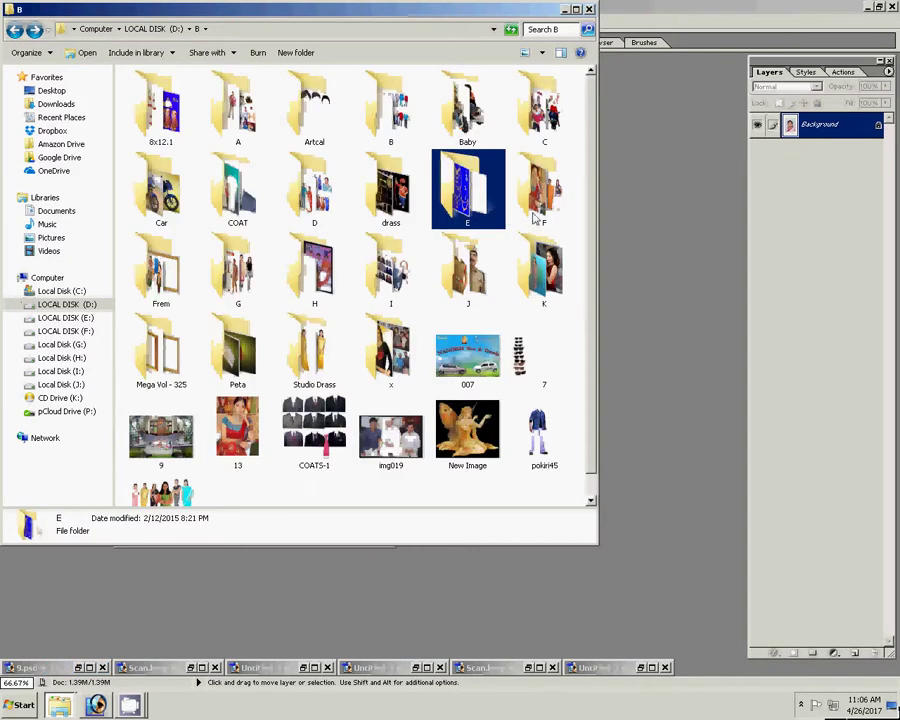
pyautogui.doubleClick(540, 195)
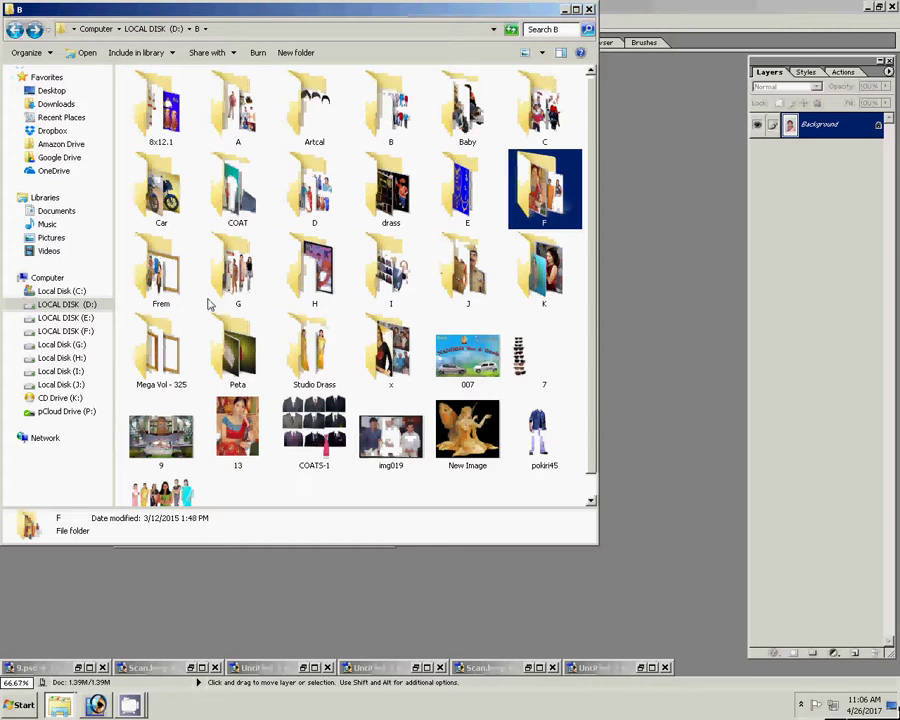
pyautogui.click(190, 302)
pyautogui.doubleClick(185, 301)
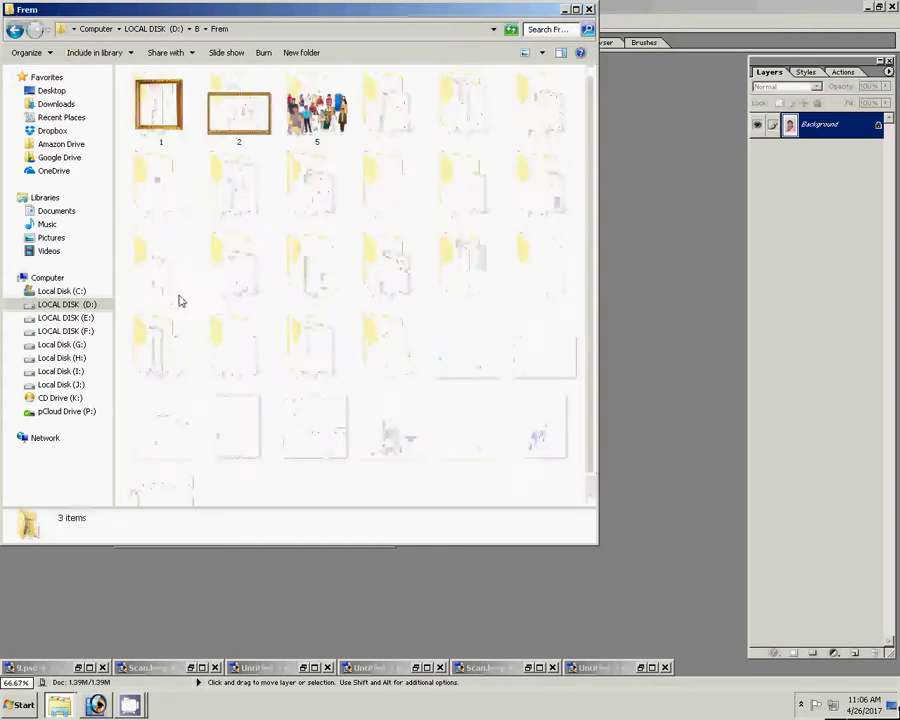
pyautogui.click(11, 29)
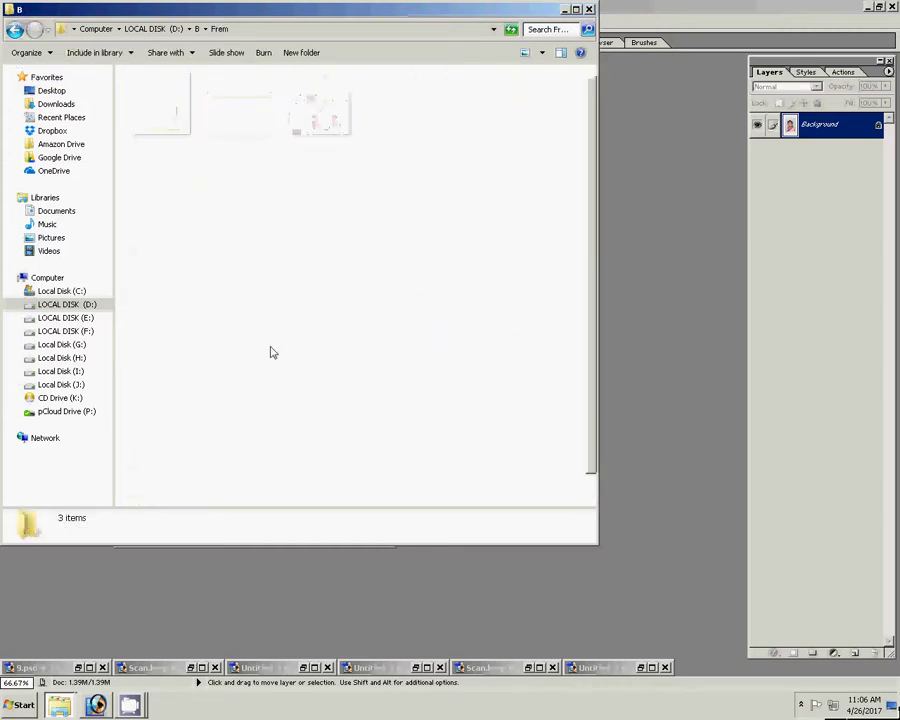
pyautogui.doubleClick(238, 268)
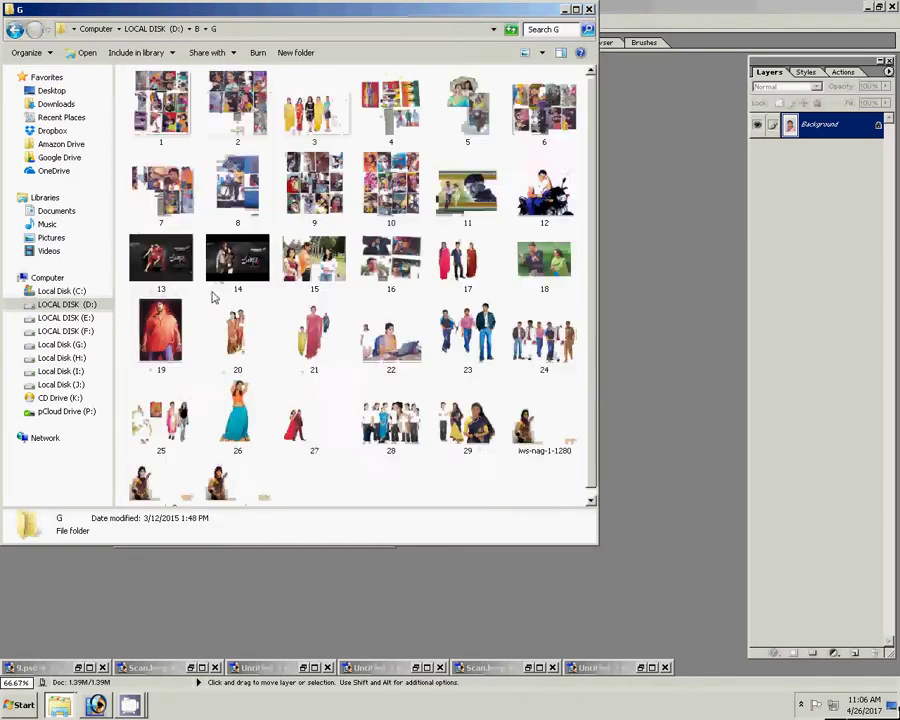
pyautogui.doubleClick(463, 260)
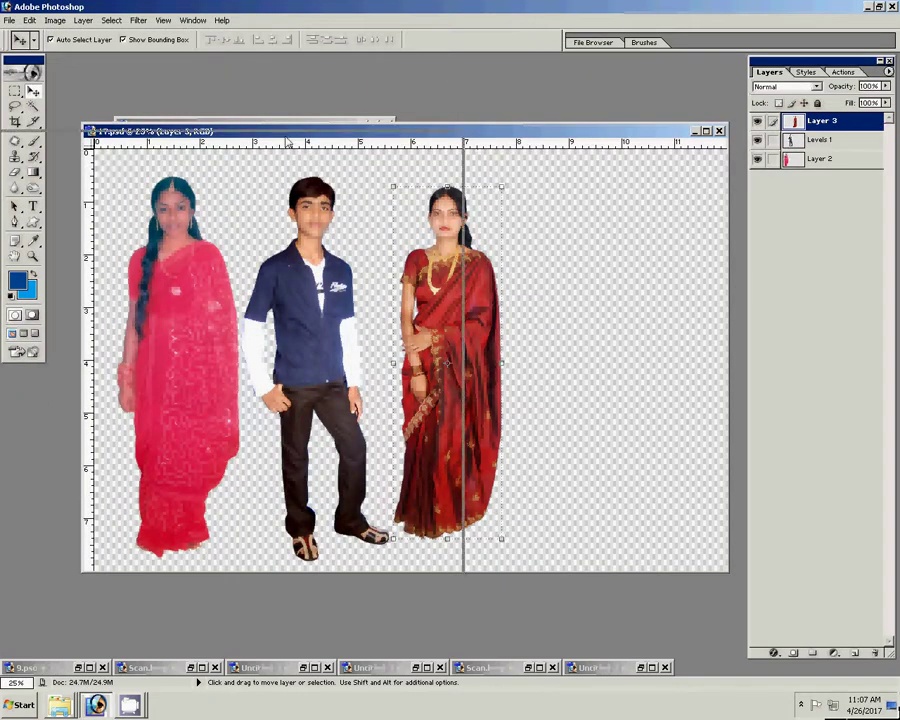
# Step: Cancel a stray new document and bring Untitled-2 and 17.psd forward side by side
pyautogui.moveTo(532, 153); pyautogui.dragTo(395, 160)
pyautogui.hotkey('ctrl', 'n')
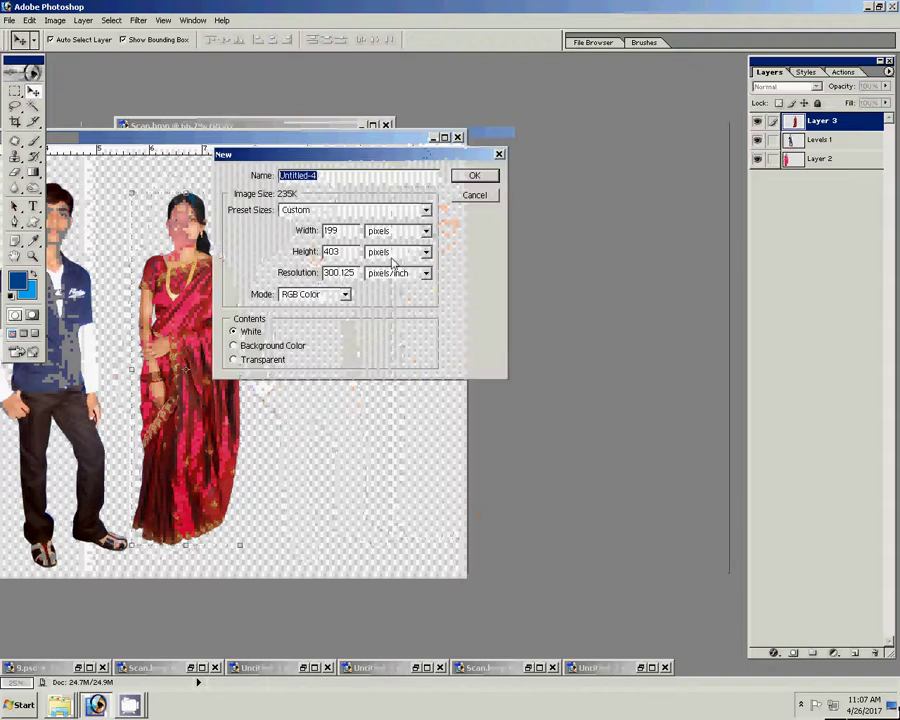
pyautogui.click(492, 194)
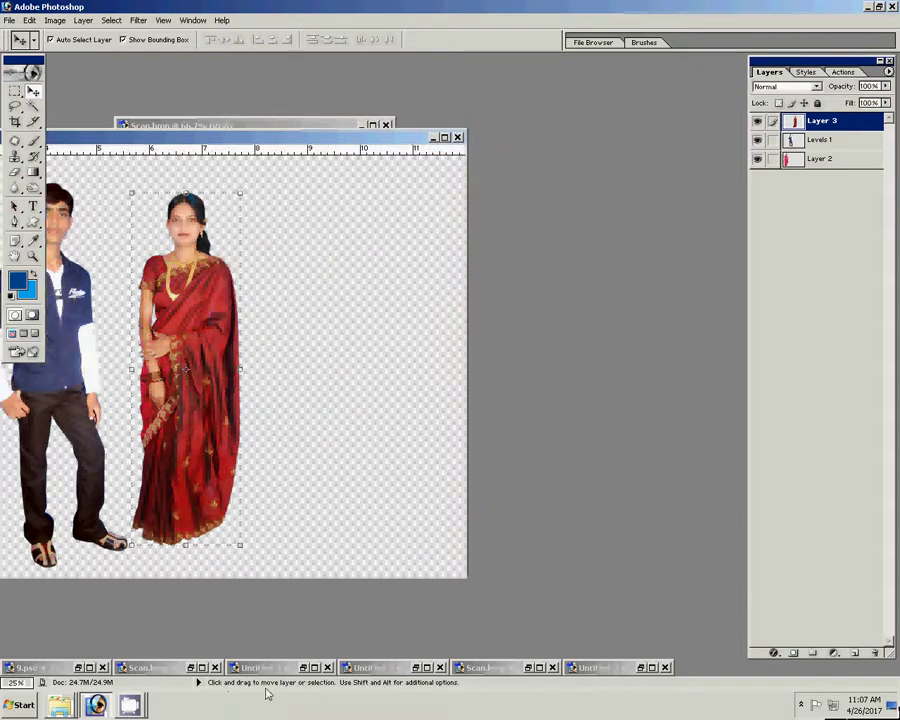
pyautogui.click(641, 667)
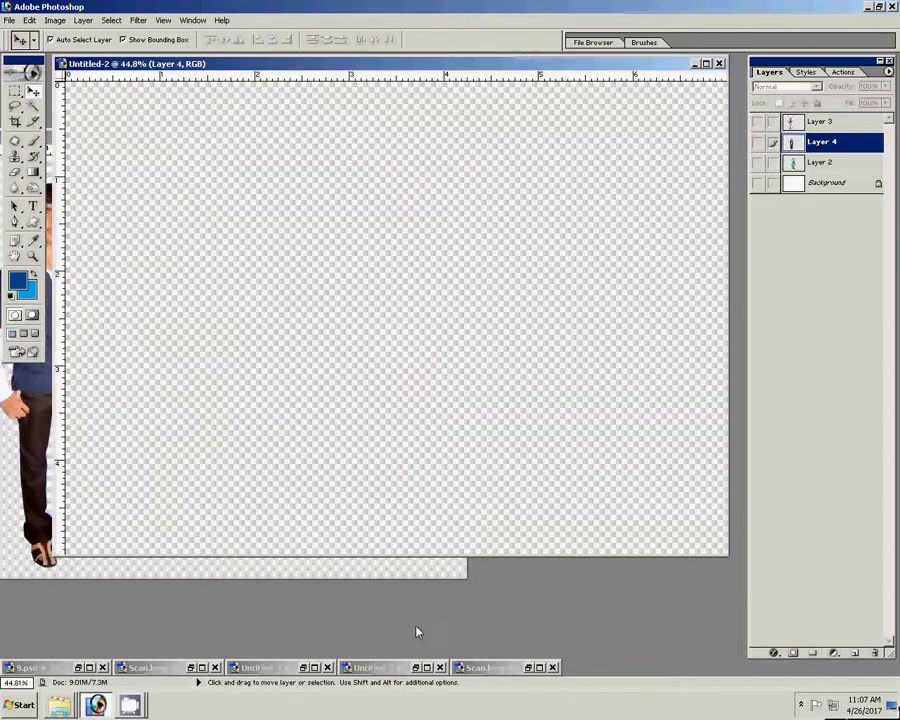
pyautogui.moveTo(150, 63); pyautogui.dragTo(287, 160)
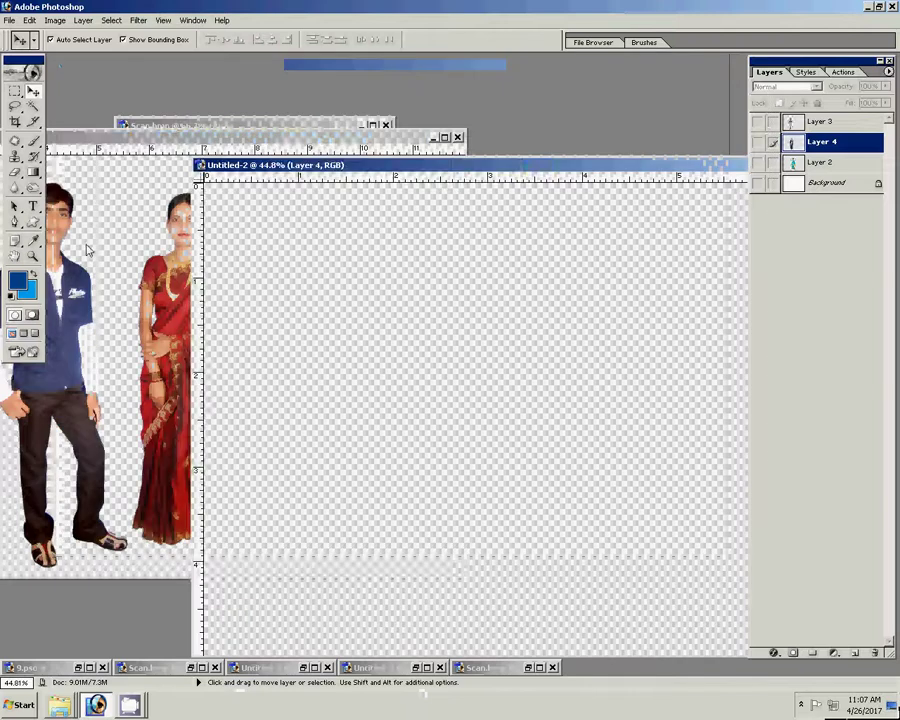
pyautogui.click(153, 203)
# Step: Copy the red-saree woman into Untitled-2 and close 17.psd
pyautogui.moveTo(538, 455); pyautogui.dragTo(574, 392)
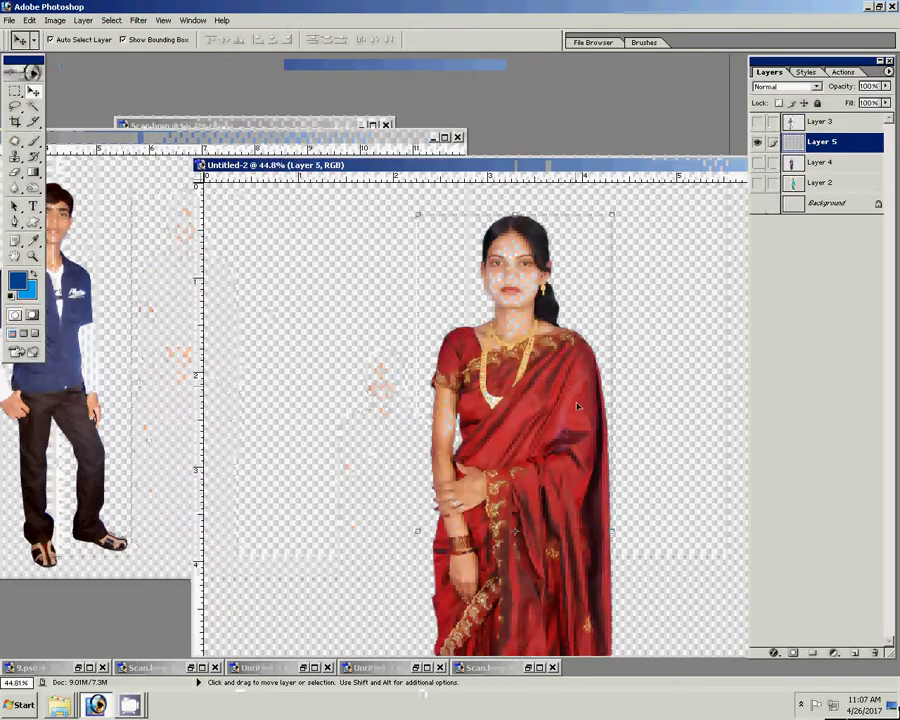
pyautogui.click(180, 316)
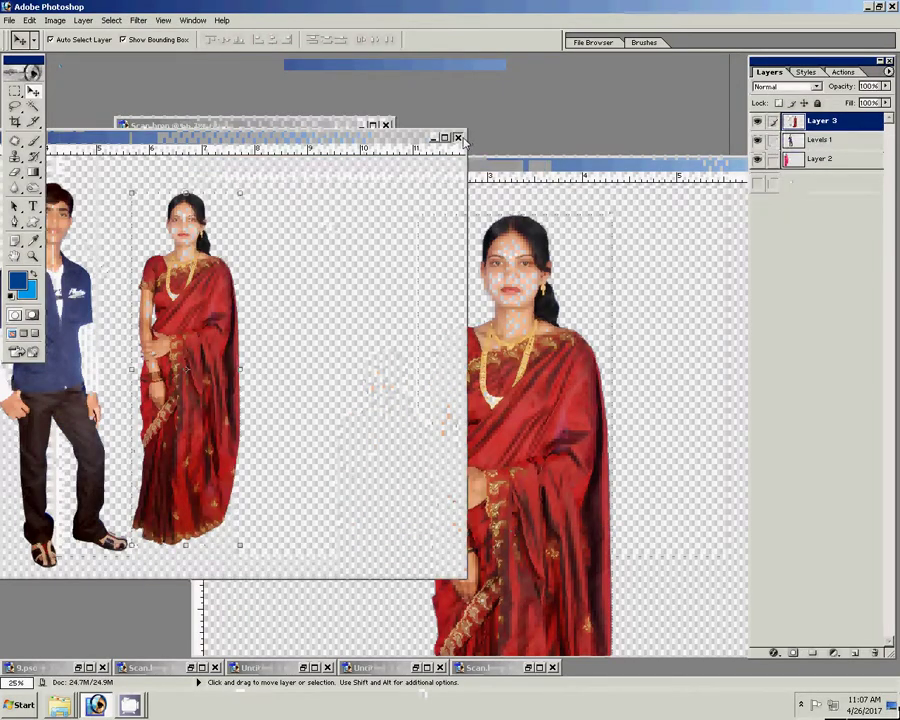
pyautogui.click(458, 137)
pyautogui.moveTo(194, 162); pyautogui.dragTo(90, 86)
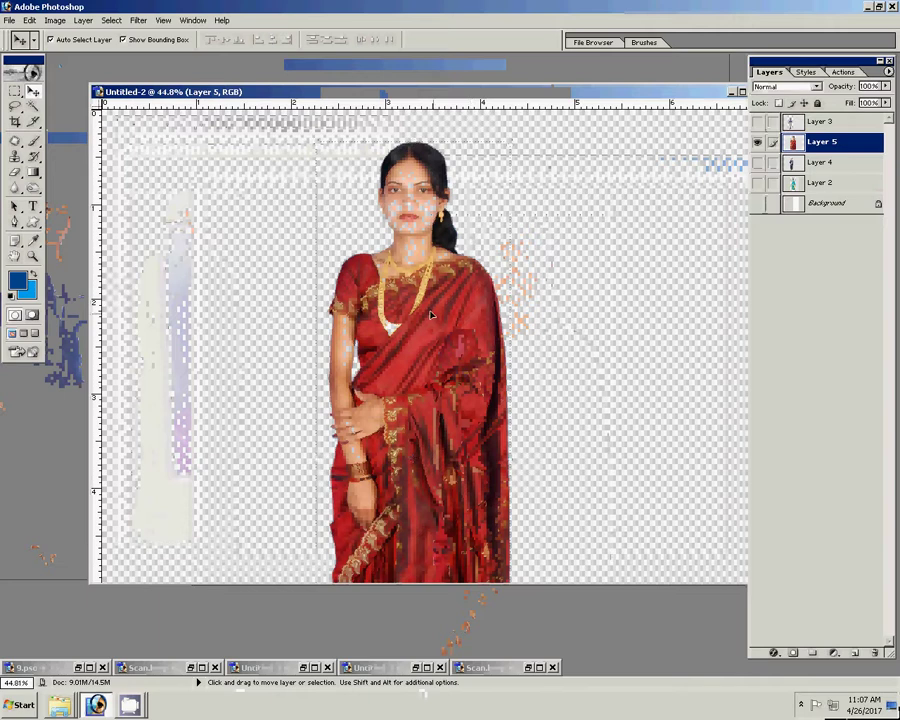
# Step: Scale the woman to about 65% and move her near the composite's centre
pyautogui.hotkey('ctrl', 't')
pyautogui.moveTo(474, 127); pyautogui.dragTo(428, 217)
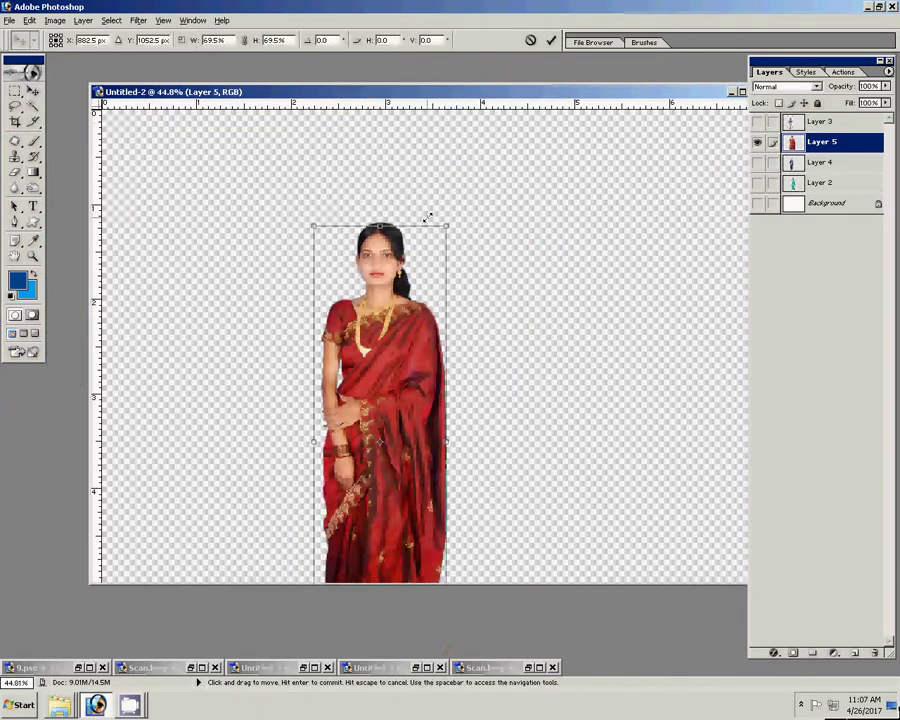
pyautogui.moveTo(378, 366); pyautogui.dragTo(408, 292)
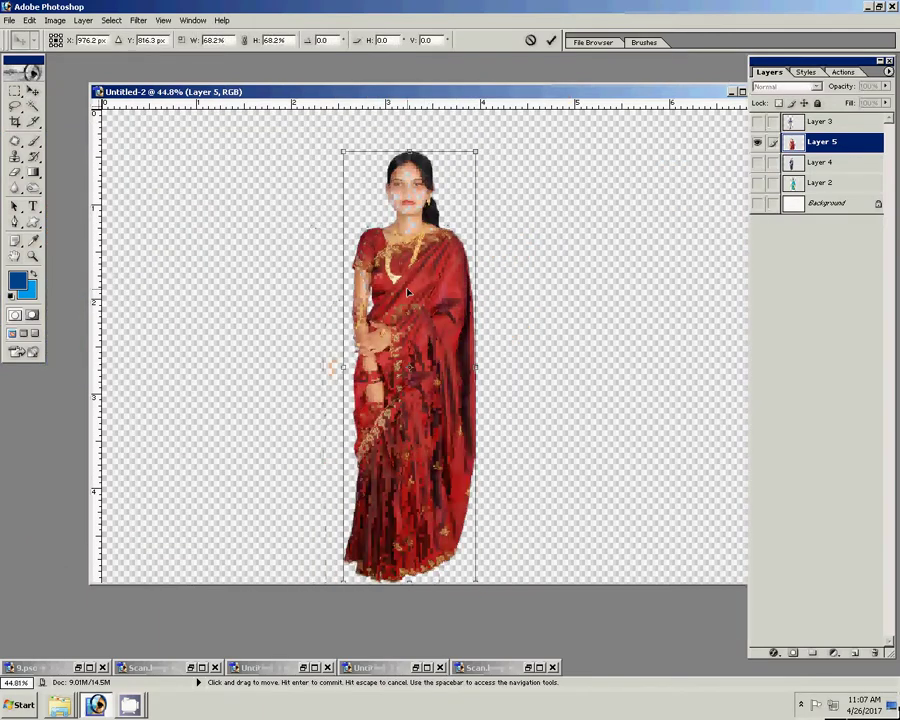
pyautogui.moveTo(476, 152); pyautogui.dragTo(474, 159)
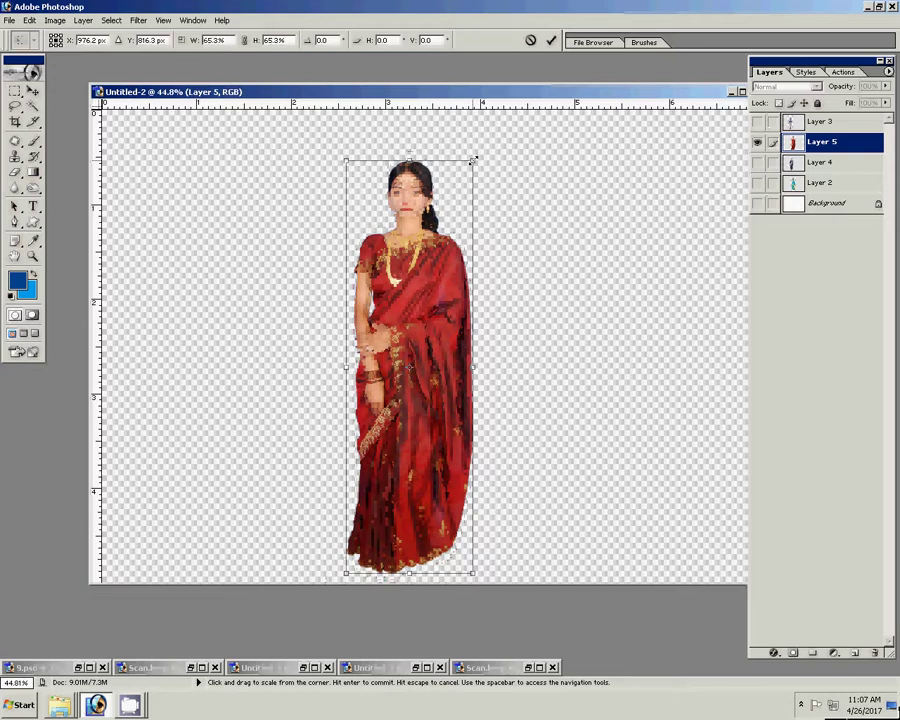
pyautogui.click(550, 41)
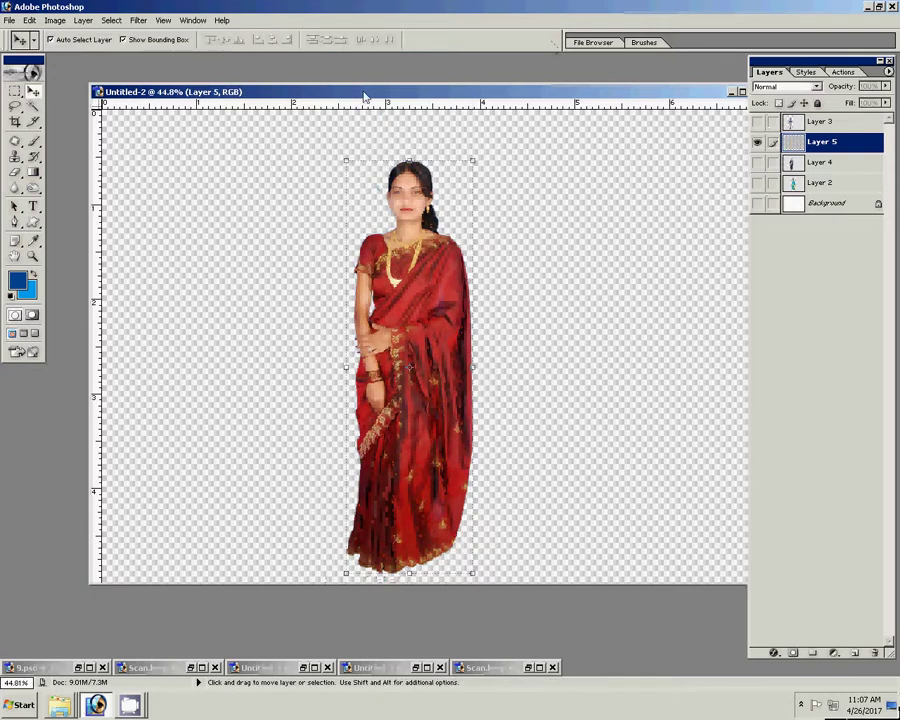
pyautogui.hotkey('ctrl', 'Tab')
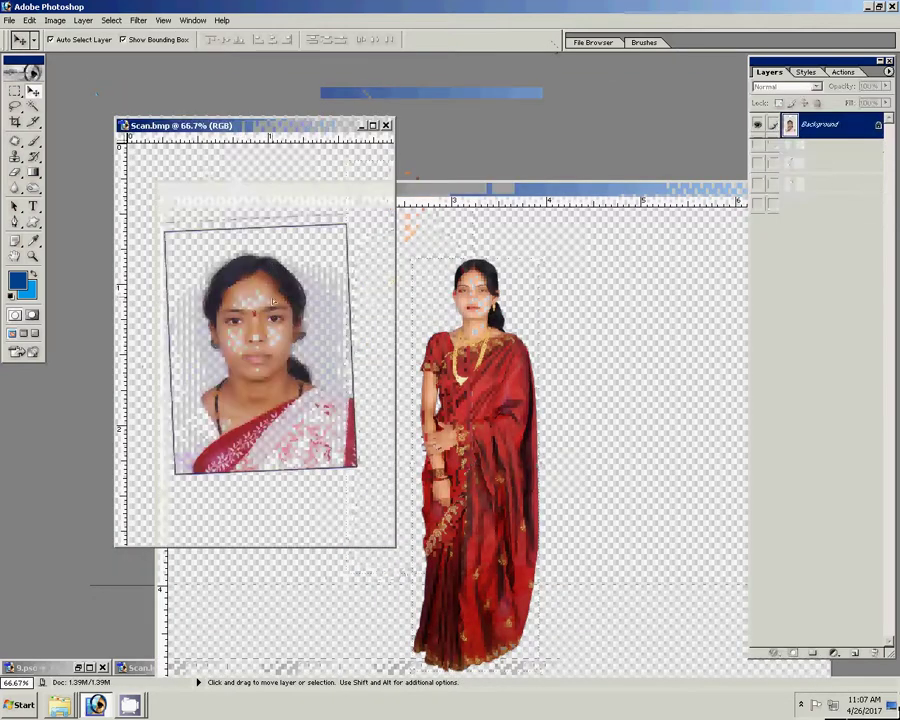
# Step: Dismiss the locked-layer warning and zoom in on the girl's face in the scan
pyautogui.click(300, 311)
pyautogui.click(453, 263)
pyautogui.press('z')
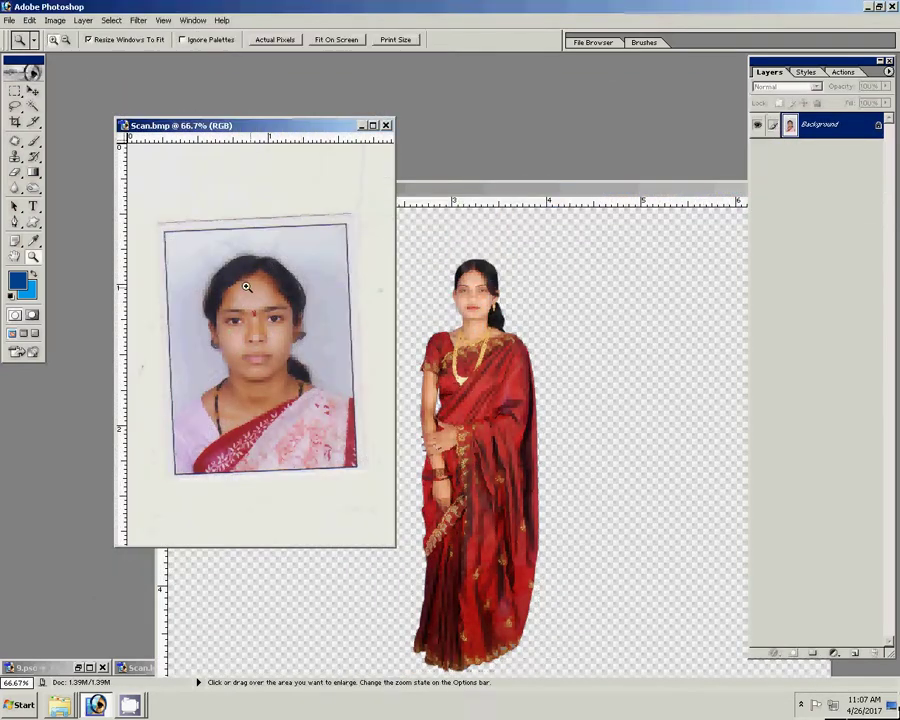
pyautogui.moveTo(195, 245); pyautogui.dragTo(331, 407)
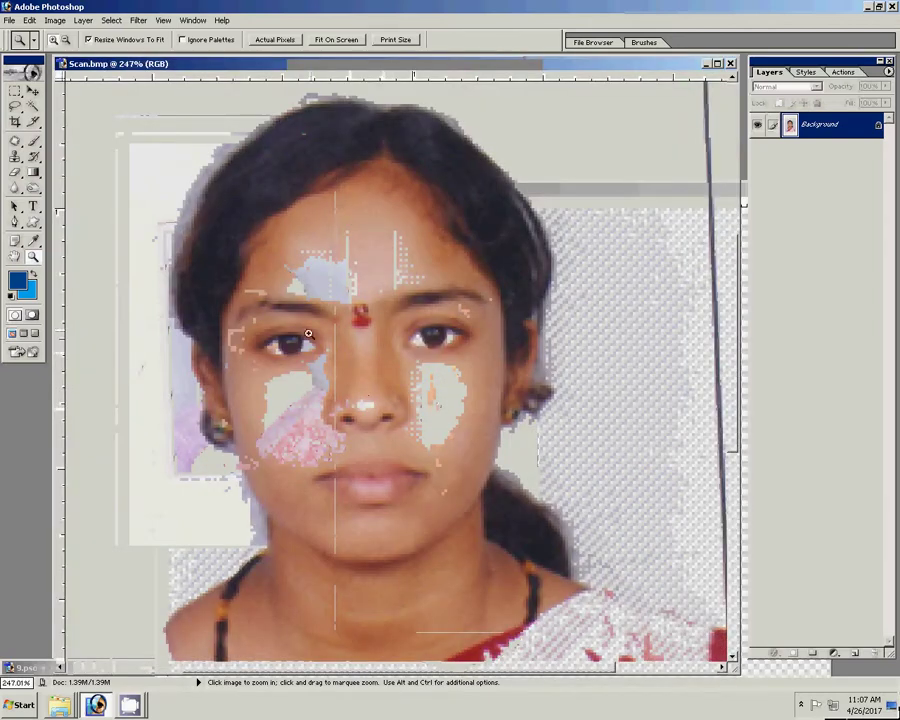
# Step: Trace a pen path from the left ear up over the hair to the right of the head
pyautogui.press('p')
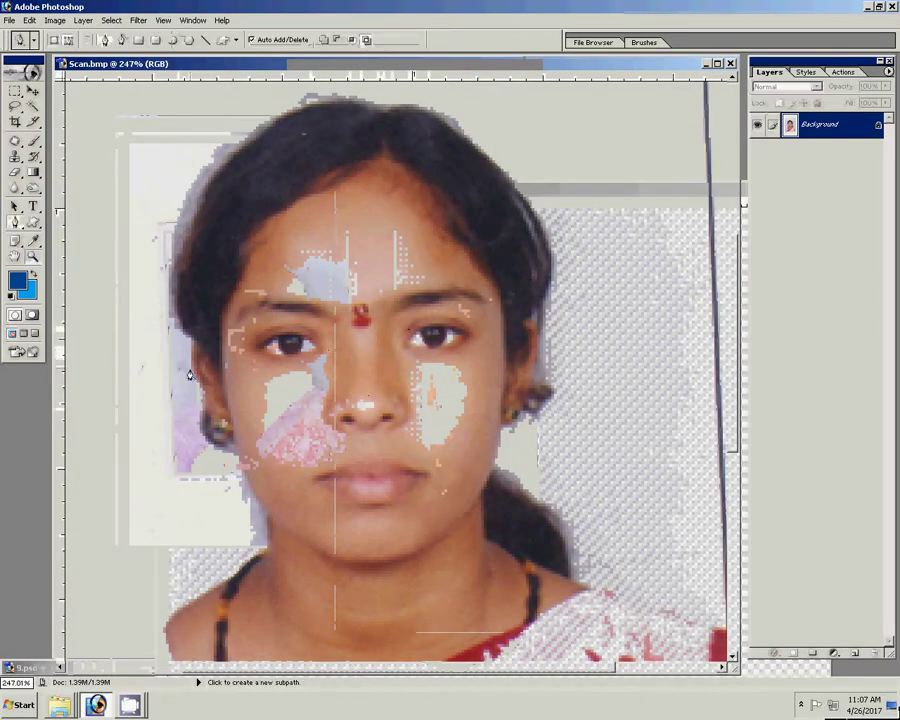
pyautogui.click(203, 399)
pyautogui.click(194, 370)
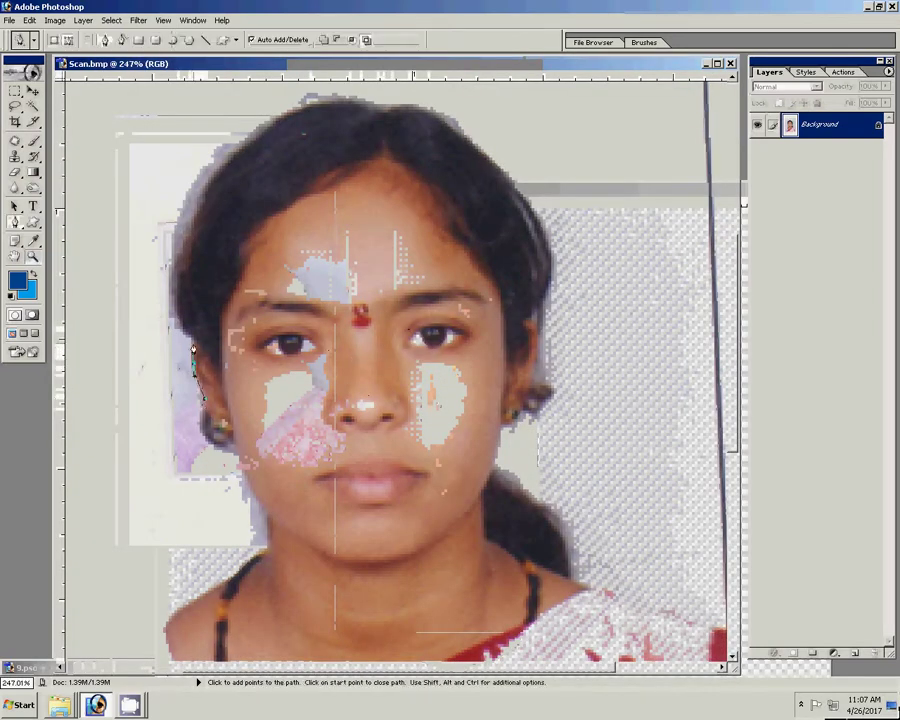
pyautogui.moveTo(184, 240); pyautogui.dragTo(199, 184)
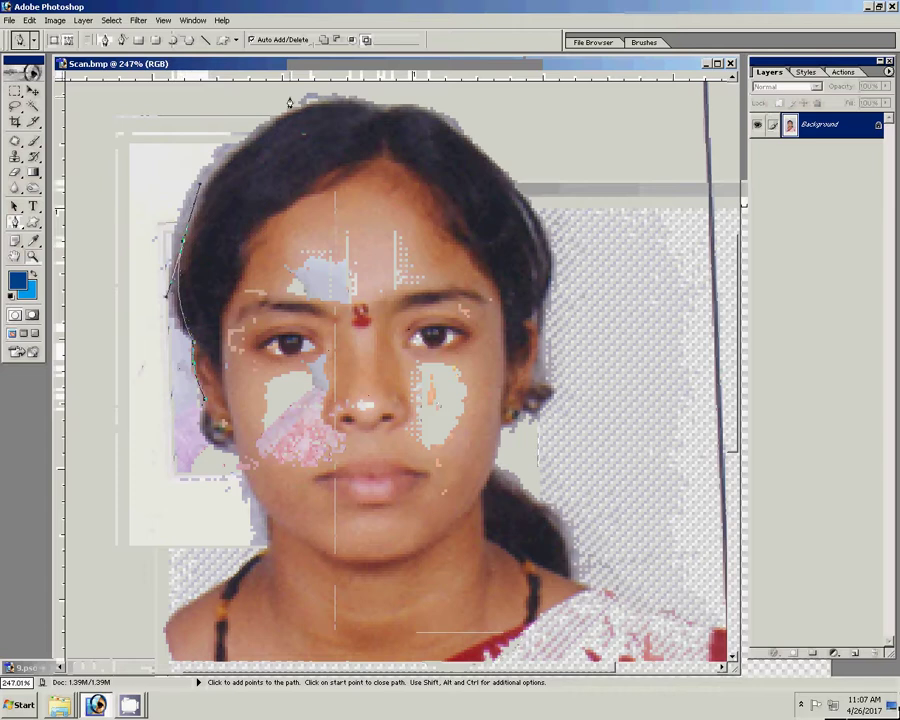
pyautogui.moveTo(310, 104); pyautogui.dragTo(360, 100)
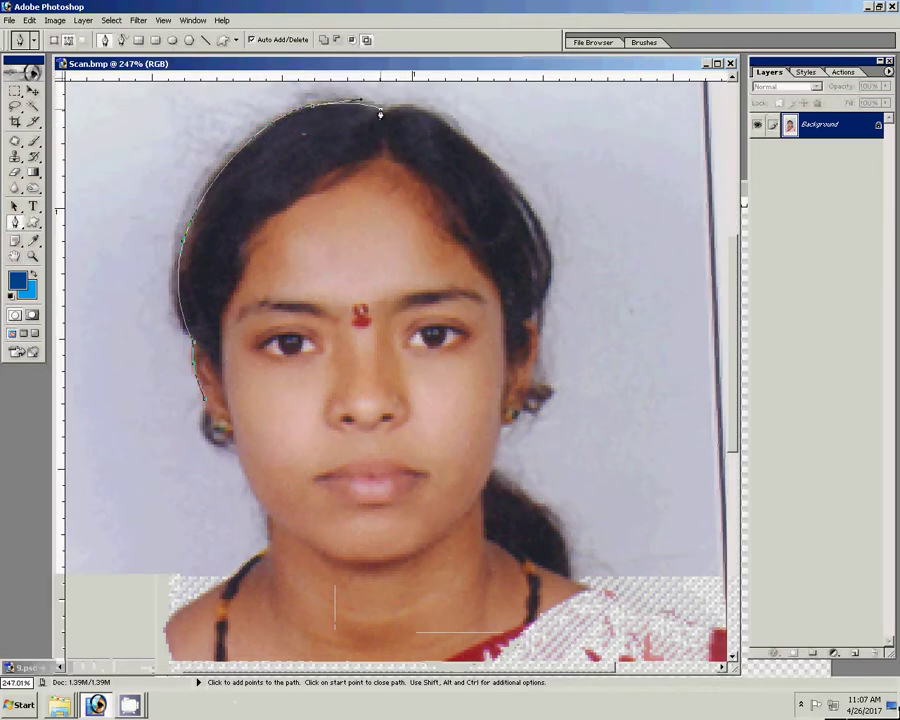
pyautogui.click(385, 108)
pyautogui.moveTo(481, 158); pyautogui.dragTo(517, 190)
pyautogui.moveTo(536, 318); pyautogui.dragTo(538, 336)
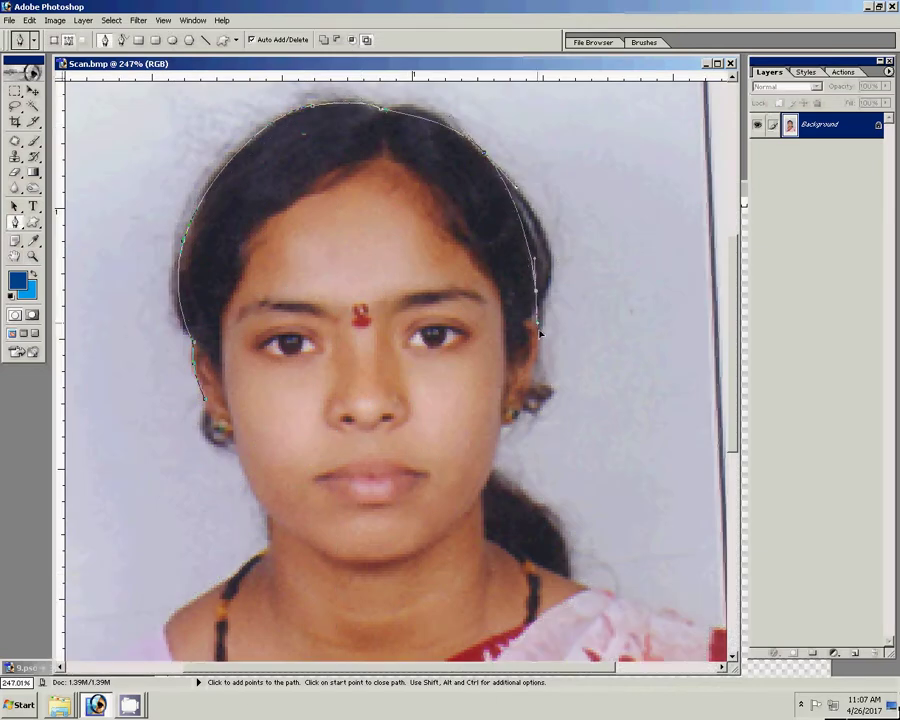
# Step: Continue the path down the neck, past the right shoulder and across the chest
pyautogui.moveTo(490, 394); pyautogui.dragTo(437, 246)
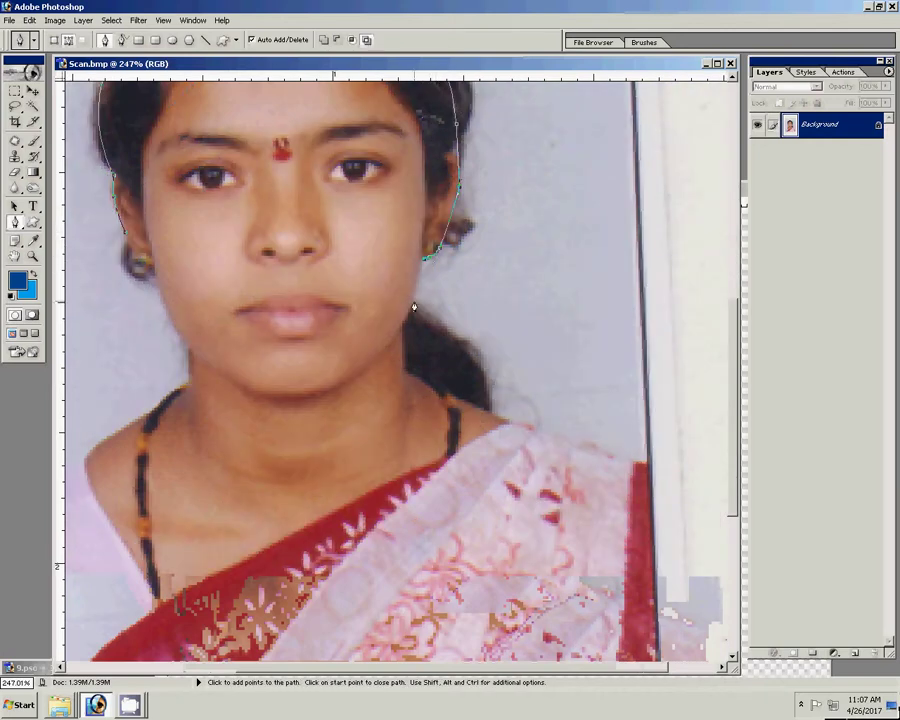
pyautogui.click(414, 303)
pyautogui.moveTo(402, 325); pyautogui.dragTo(405, 384)
pyautogui.click(522, 425)
pyautogui.click(513, 538)
pyautogui.click(376, 626)
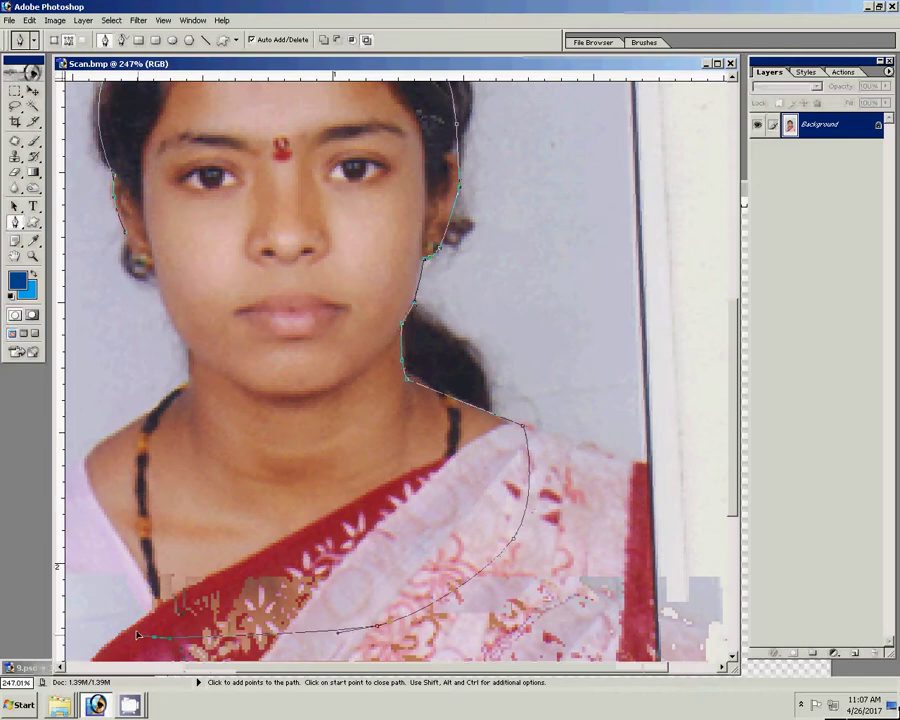
pyautogui.moveTo(138, 634); pyautogui.dragTo(80, 545)
# Step: Close the path up the left shoulder and convert it into a feathered selection
pyautogui.click(92, 462)
pyautogui.click(130, 418)
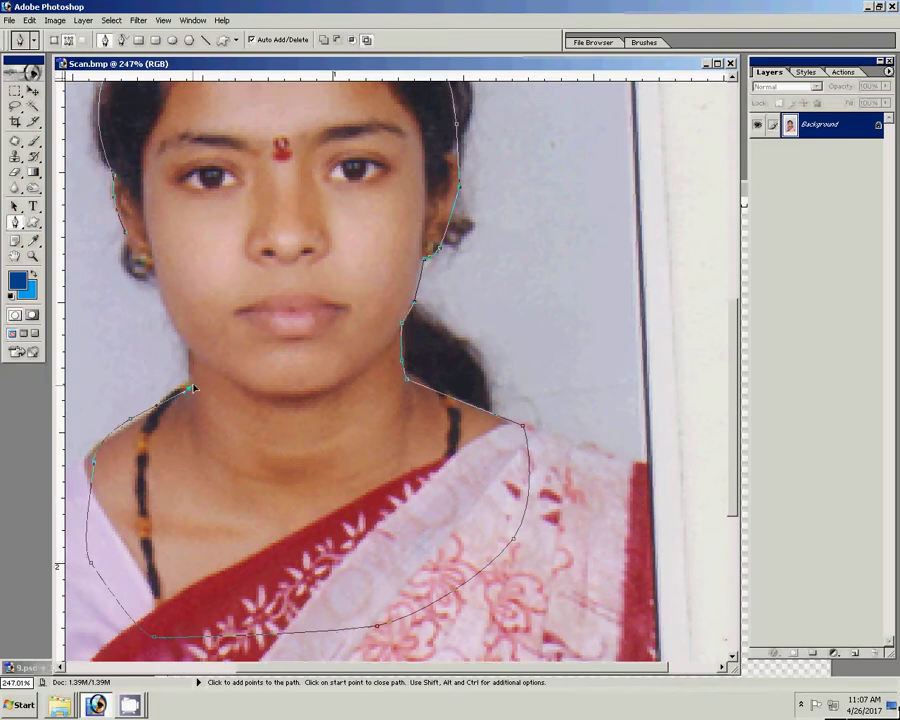
pyautogui.moveTo(190, 385)
pyautogui.mouseDown()
pyautogui.moveTo(192, 350)
pyautogui.moveTo(365, 588)
pyautogui.mouseUp()
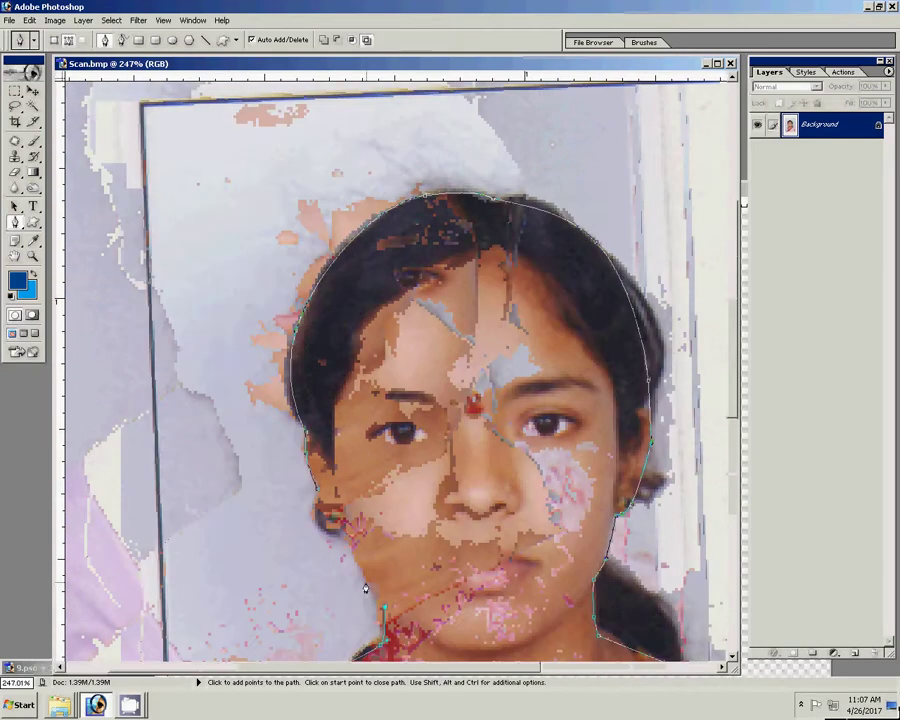
pyautogui.click(318, 500)
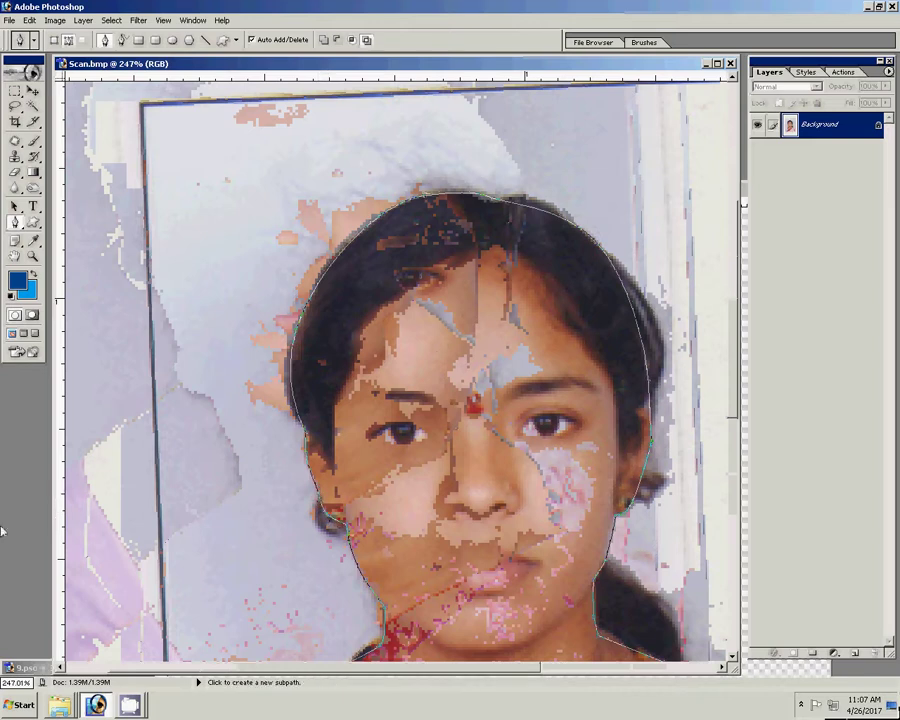
pyautogui.rightClick(436, 357)
pyautogui.click(472, 405)
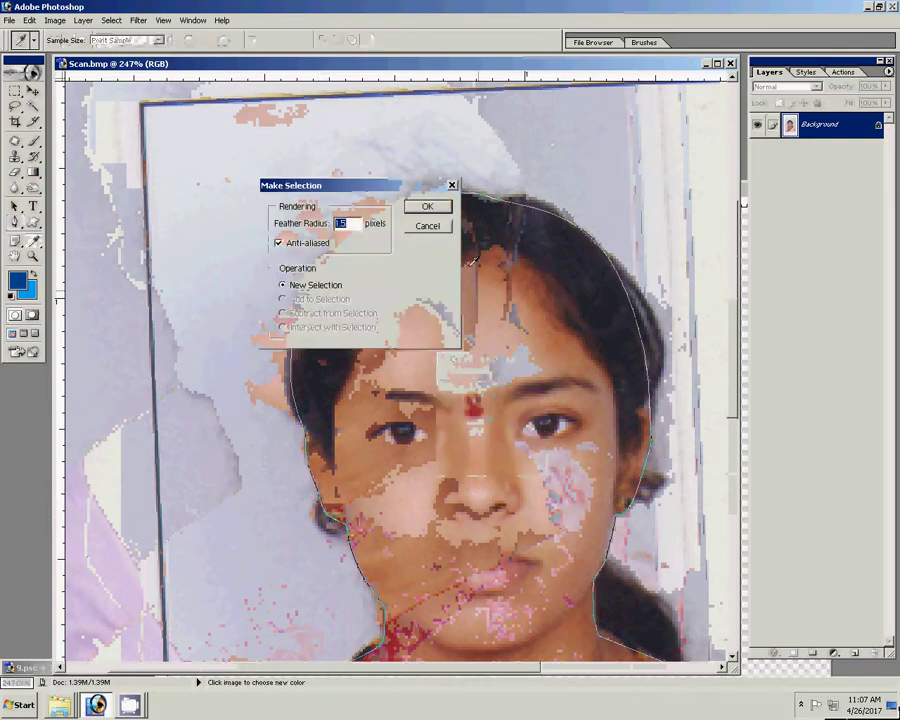
pyautogui.click(428, 206)
# Step: Copy the selected face, paste it into Untitled-2 as Layer 6, and scale it to about 55%
pyautogui.hotkey('ctrl', 'j')
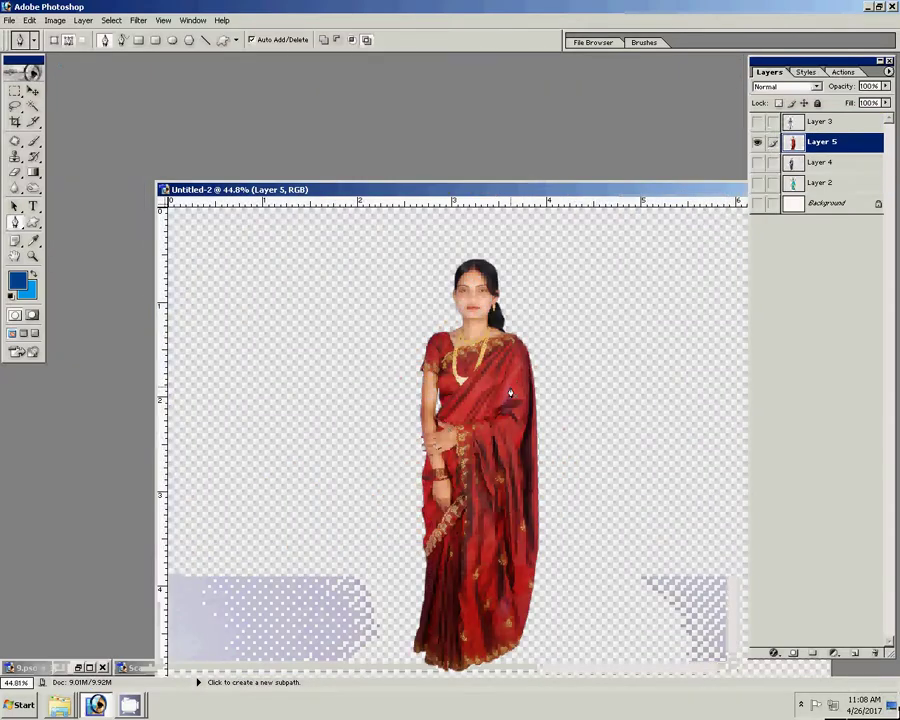
pyautogui.hotkey('ctrl', 'v')
pyautogui.press('v')
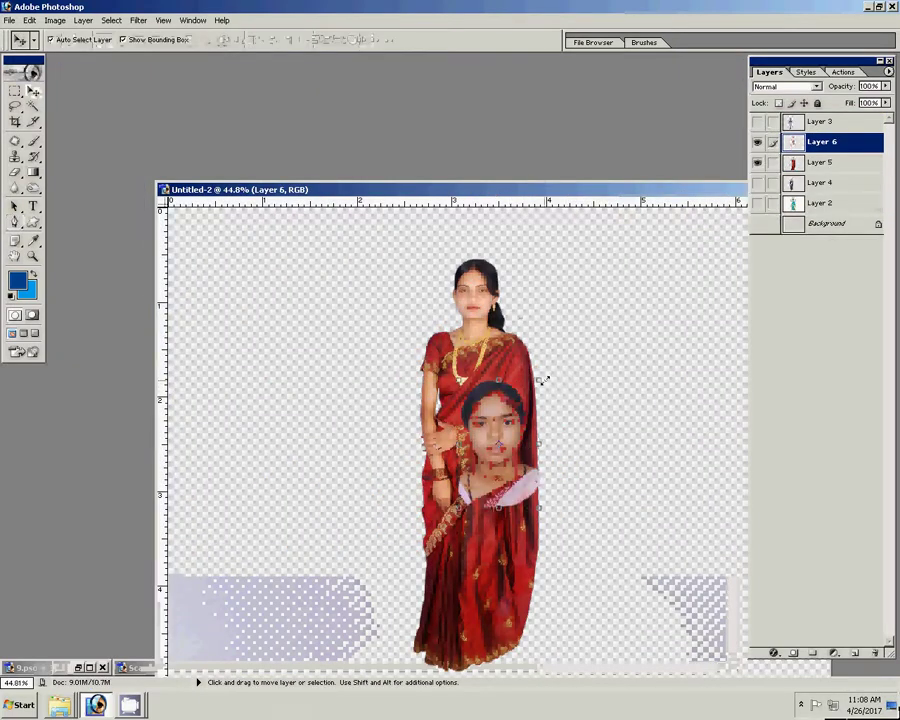
pyautogui.hotkey('ctrl', 't')
pyautogui.moveTo(541, 381)
pyautogui.mouseDown()
pyautogui.moveTo(531, 413)
pyautogui.moveTo(508, 420)
pyautogui.moveTo(489, 285)
pyautogui.mouseUp()
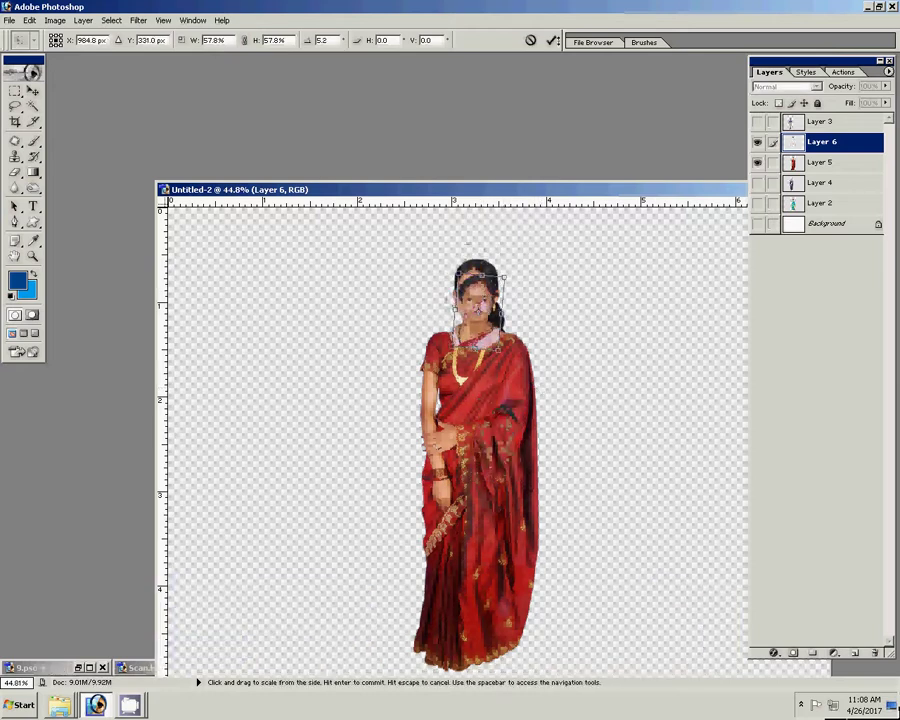
# Step: Commit the resize, zoom in on the saree woman's head, and move the face over it
pyautogui.press('Return')
pyautogui.press('z')
pyautogui.moveTo(446, 255); pyautogui.dragTo(524, 366)
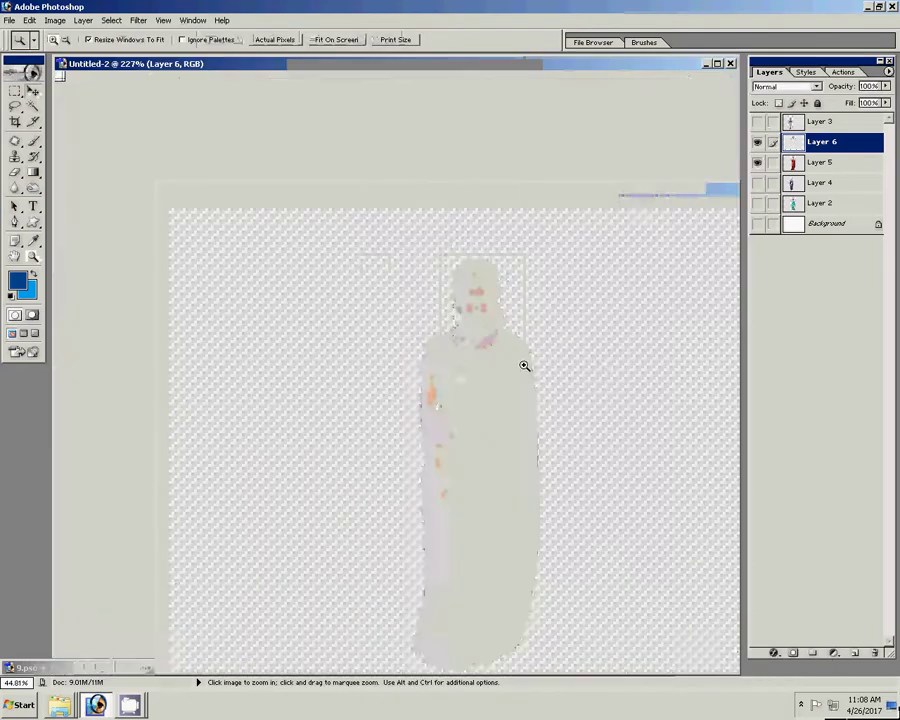
pyautogui.press('v')
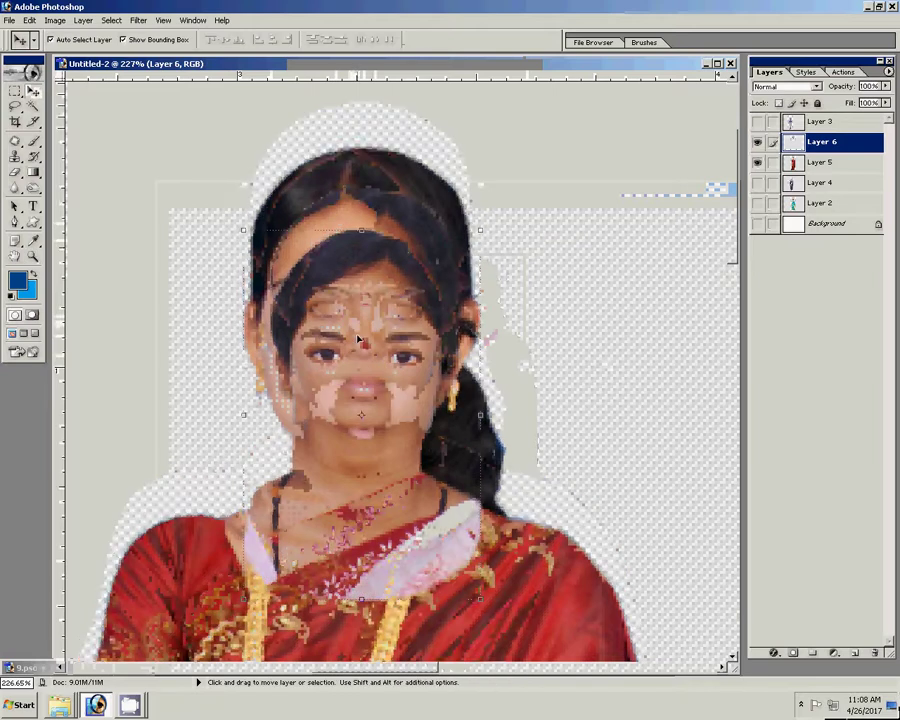
pyautogui.moveTo(358, 340); pyautogui.dragTo(348, 336)
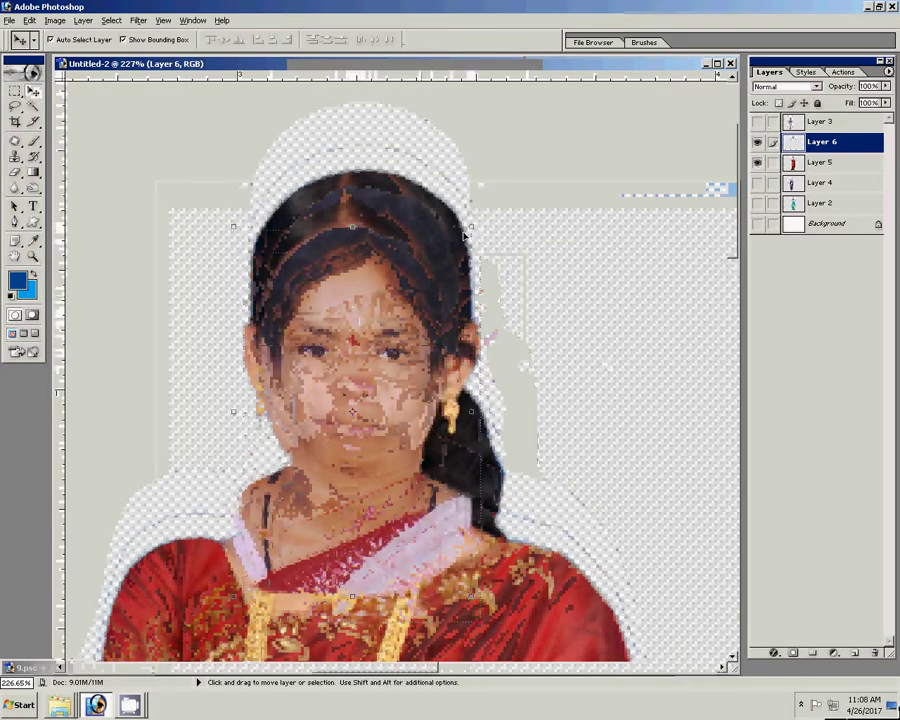
# Step: Scale the face to 119.4%, rotate it about -1.6°, nudge it into alignment and commit
pyautogui.hotkey('ctrl', 't')
pyautogui.moveTo(471, 226)
pyautogui.mouseDown()
pyautogui.moveTo(497, 201)
pyautogui.moveTo(494, 190)
pyautogui.mouseUp()
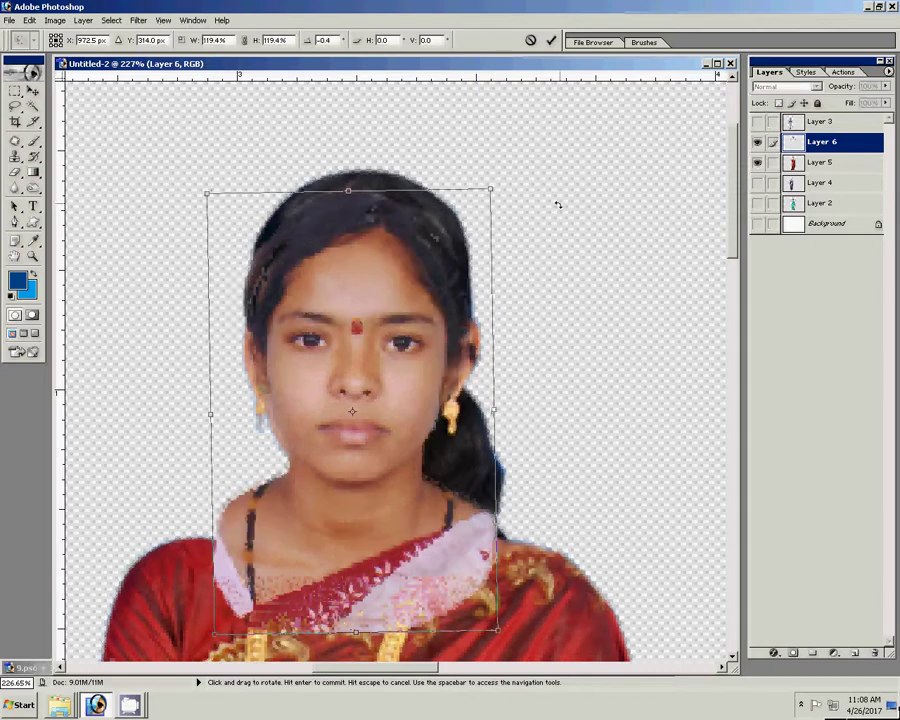
pyautogui.moveTo(558, 204); pyautogui.dragTo(553, 198)
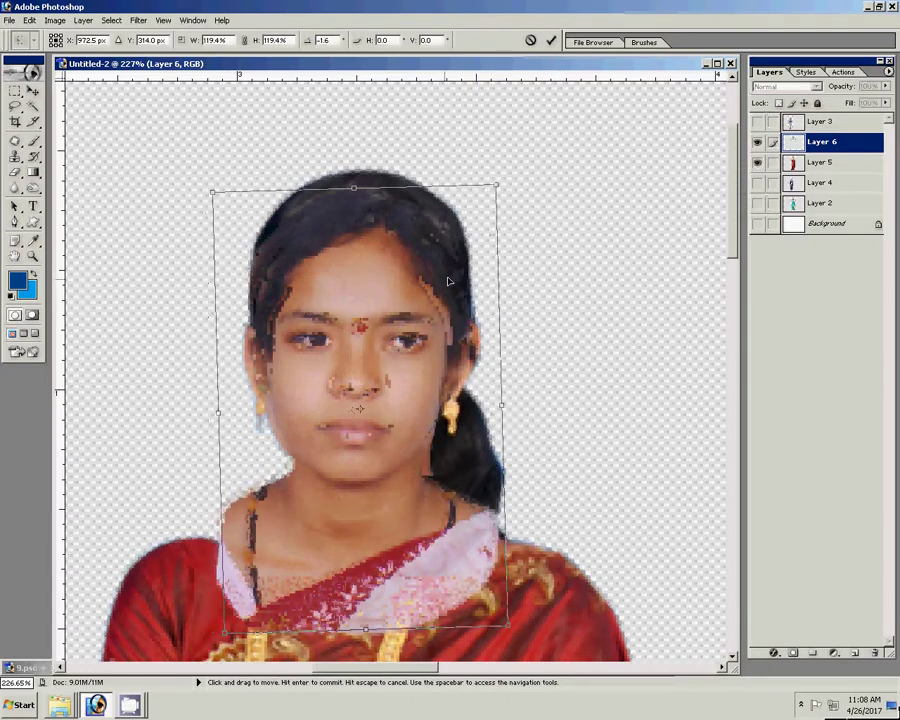
pyautogui.moveTo(449, 282); pyautogui.dragTo(443, 284)
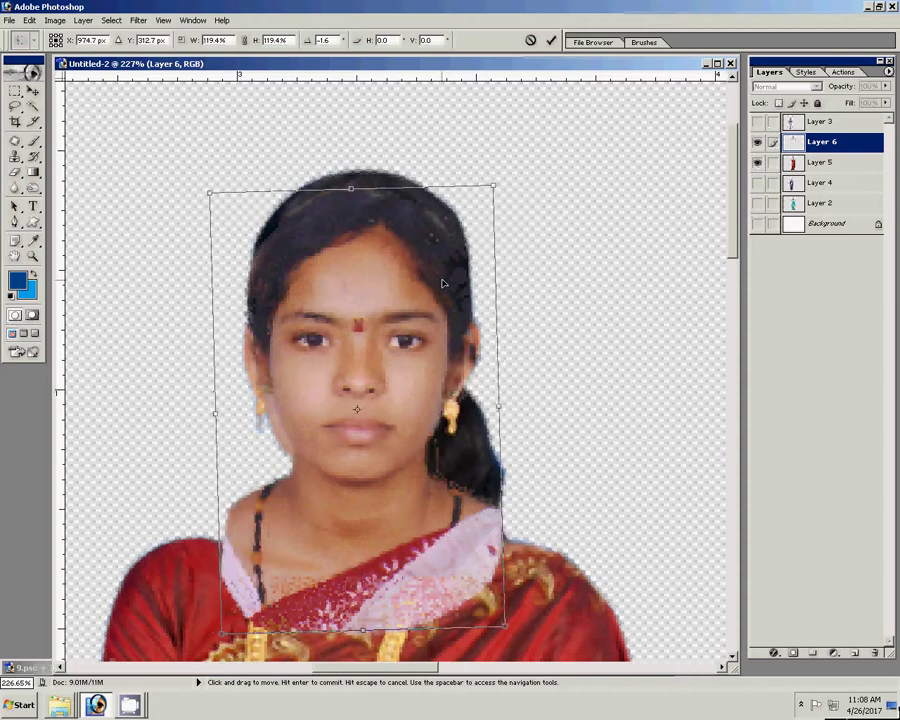
pyautogui.click(551, 40)
pyautogui.click(286, 244)
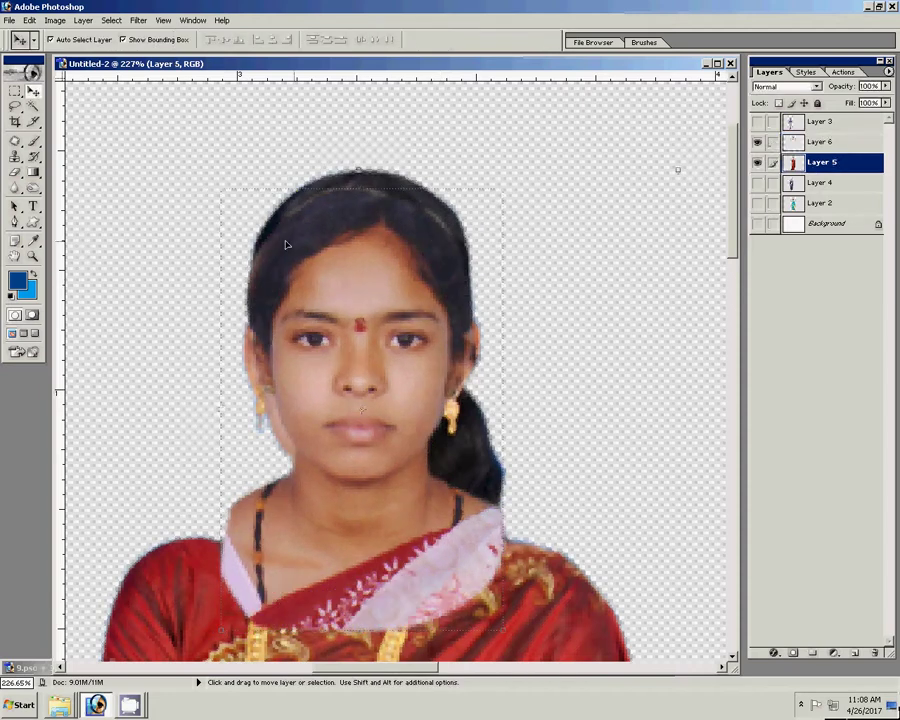
# Step: Erase the leftover fringe around the cheek and top of the head with a 30 px eraser
pyautogui.press('e')
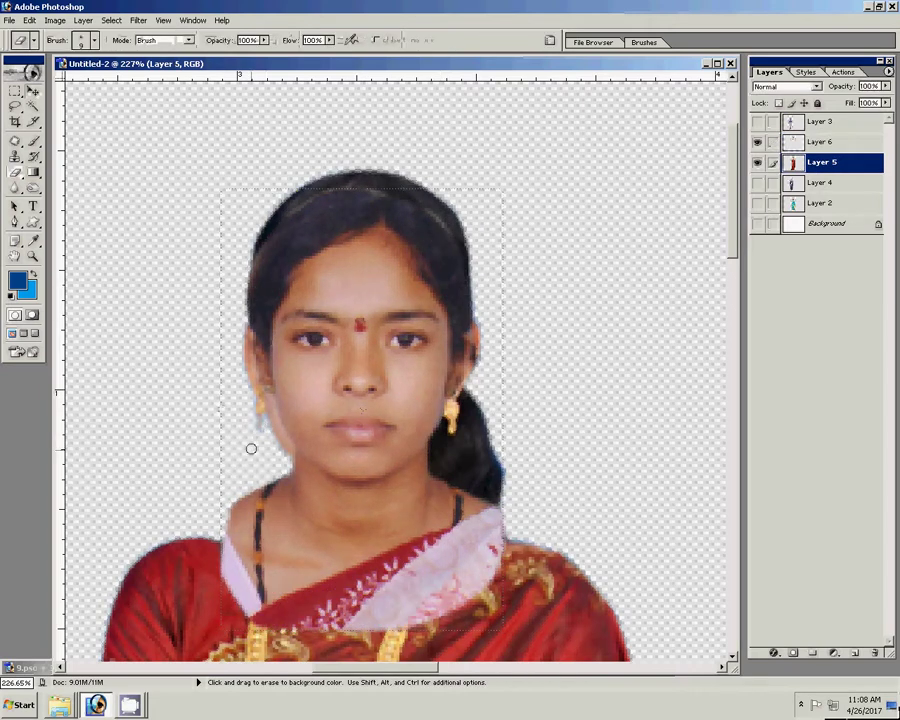
pyautogui.press(']')
pyautogui.press(']')
pyautogui.press(']')
pyautogui.moveTo(261, 446); pyautogui.dragTo(256, 345)
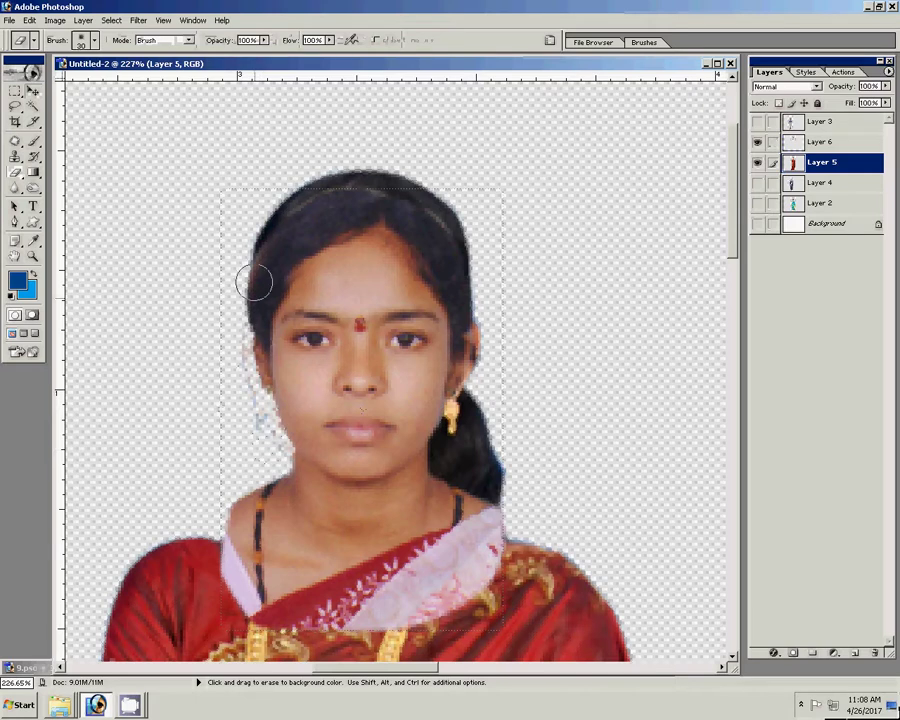
pyautogui.moveTo(254, 283)
pyautogui.mouseDown()
pyautogui.moveTo(277, 200)
pyautogui.moveTo(341, 221)
pyautogui.moveTo(388, 171)
pyautogui.moveTo(458, 238)
pyautogui.moveTo(474, 293)
pyautogui.mouseUp()
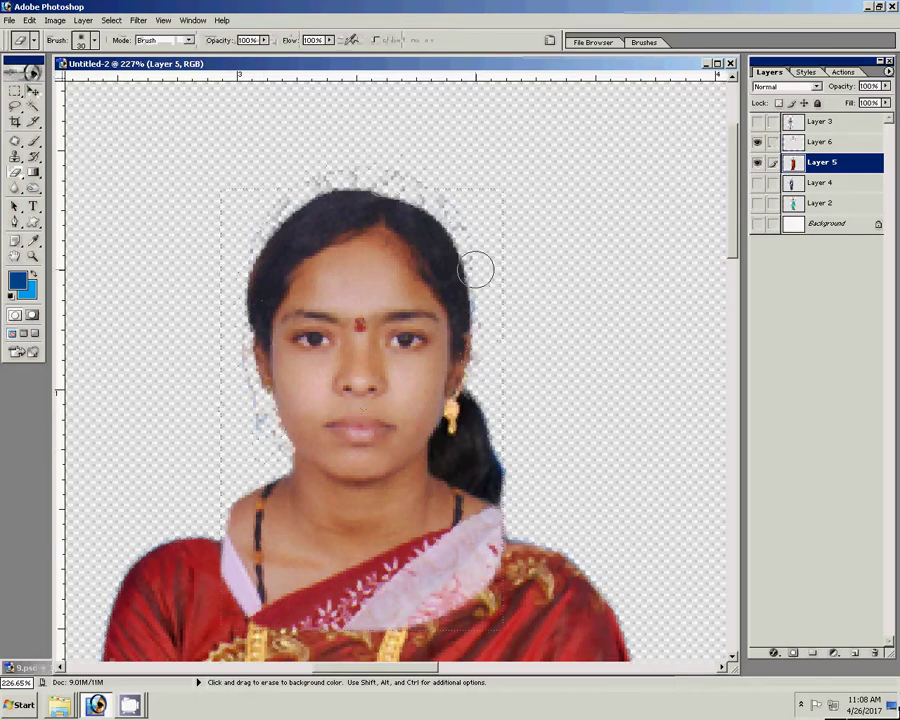
pyautogui.scroll(-3, 476, 269)
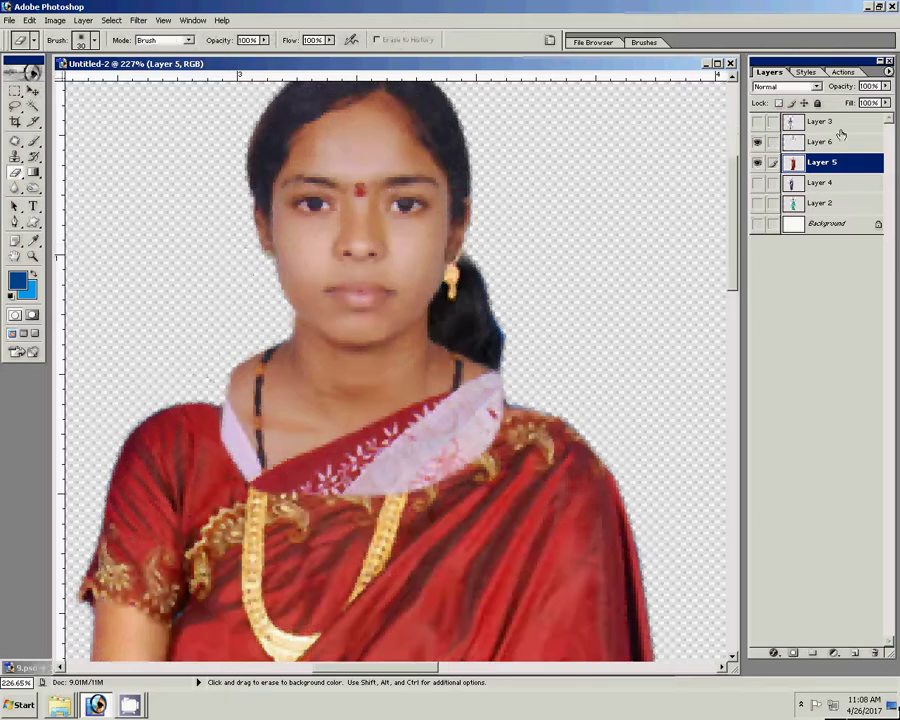
# Step: On Layer 6, erase the pink neckline fabric so the gold necklace shows through
pyautogui.click(820, 142)
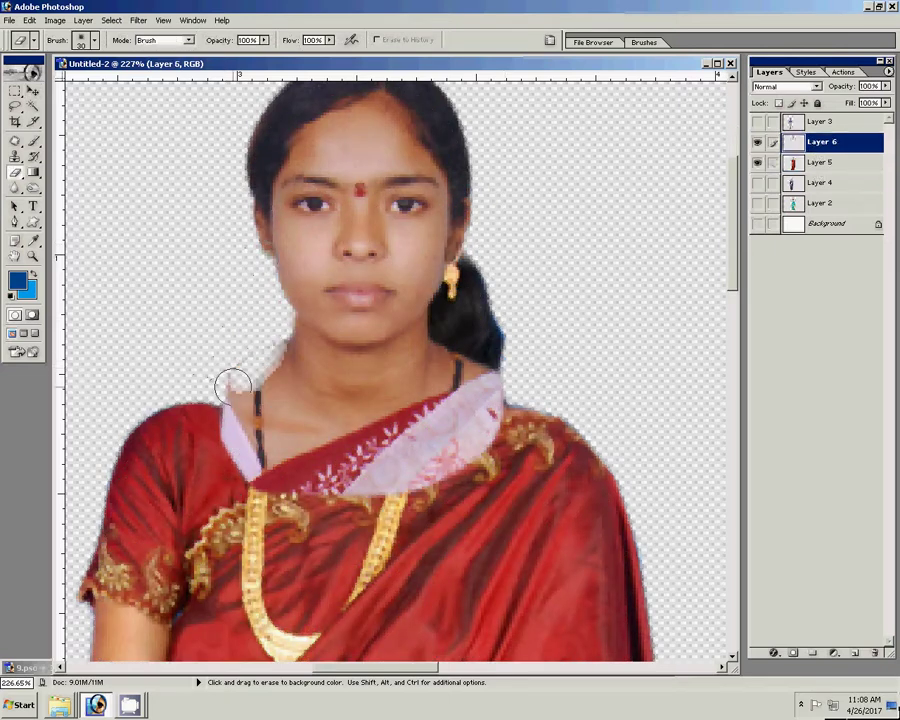
pyautogui.moveTo(263, 358)
pyautogui.mouseDown()
pyautogui.moveTo(268, 476)
pyautogui.moveTo(335, 465)
pyautogui.mouseUp()
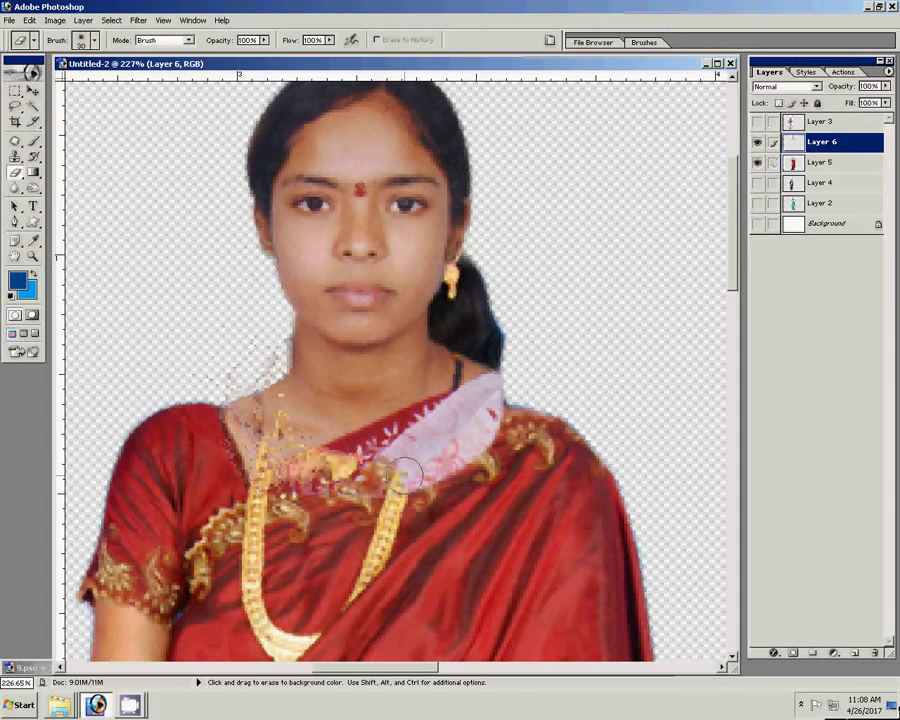
pyautogui.moveTo(460, 432); pyautogui.dragTo(456, 326)
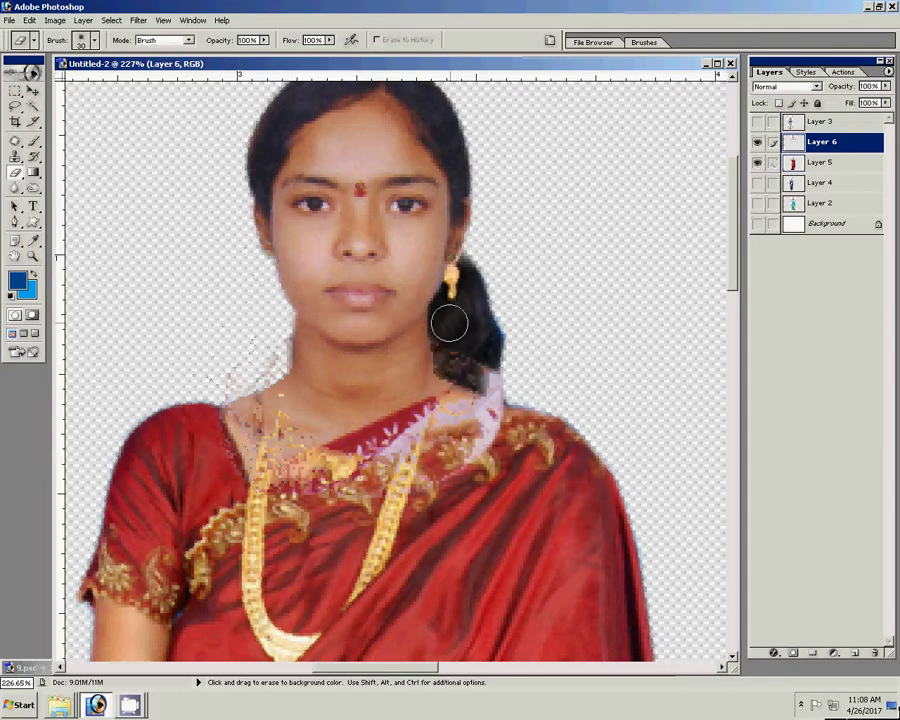
pyautogui.hotkey('ctrl', 'z')
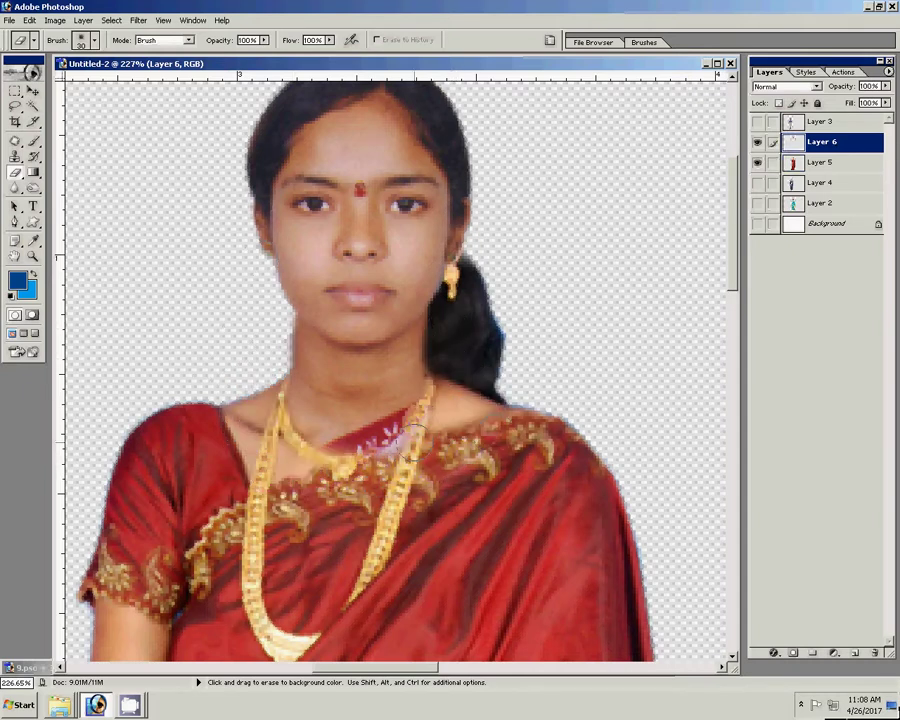
pyautogui.hotkey('ctrl', 'alt', 'z')
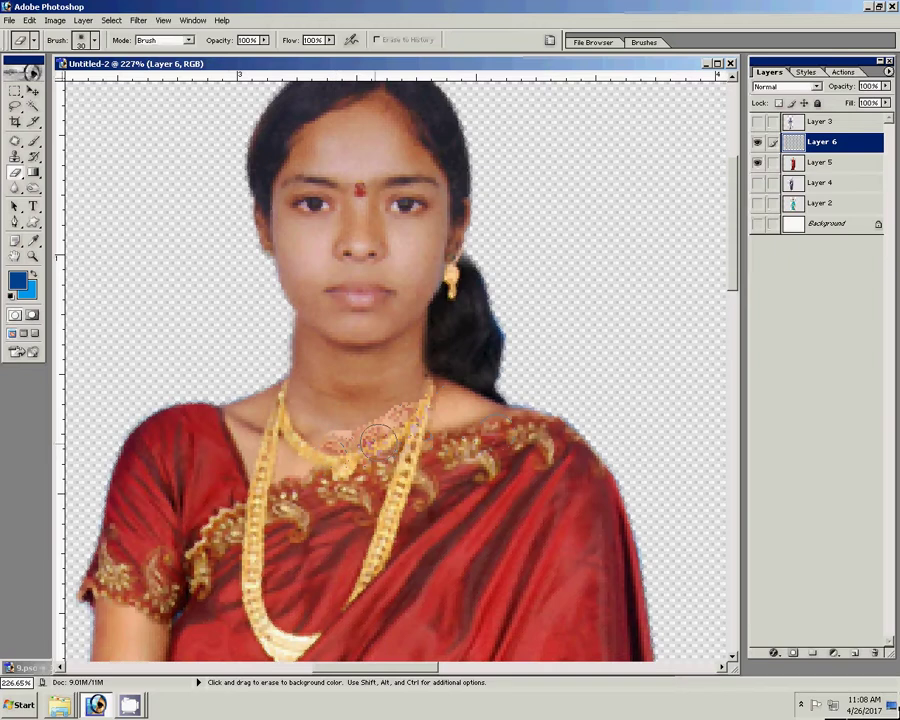
pyautogui.press('v')
pyautogui.moveTo(405, 317); pyautogui.dragTo(405, 347)
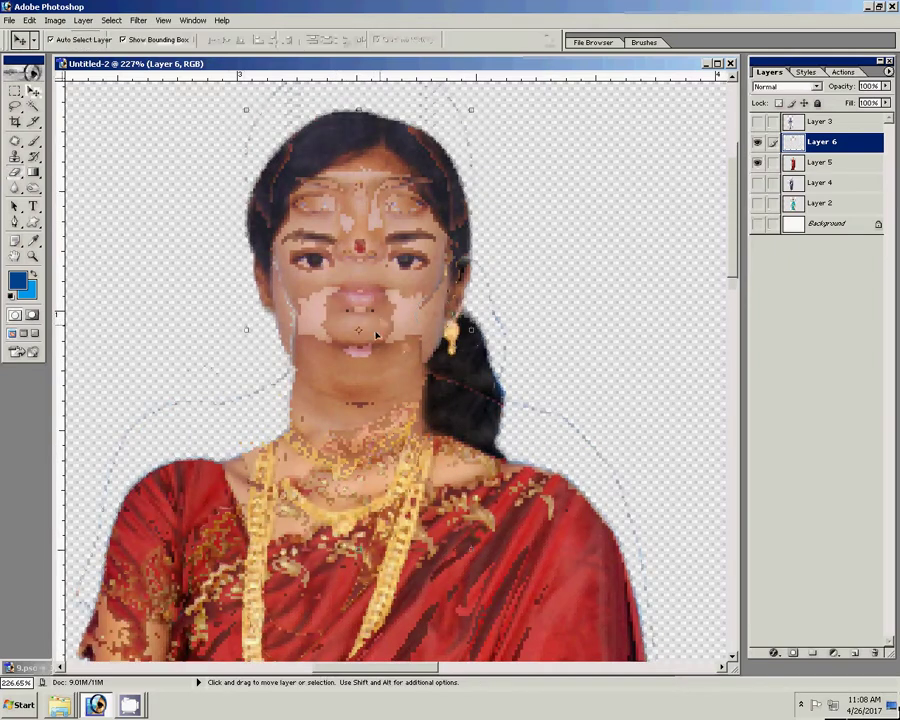
pyautogui.moveTo(841, 88); pyautogui.dragTo(808, 91)
pyautogui.click(842, 72)
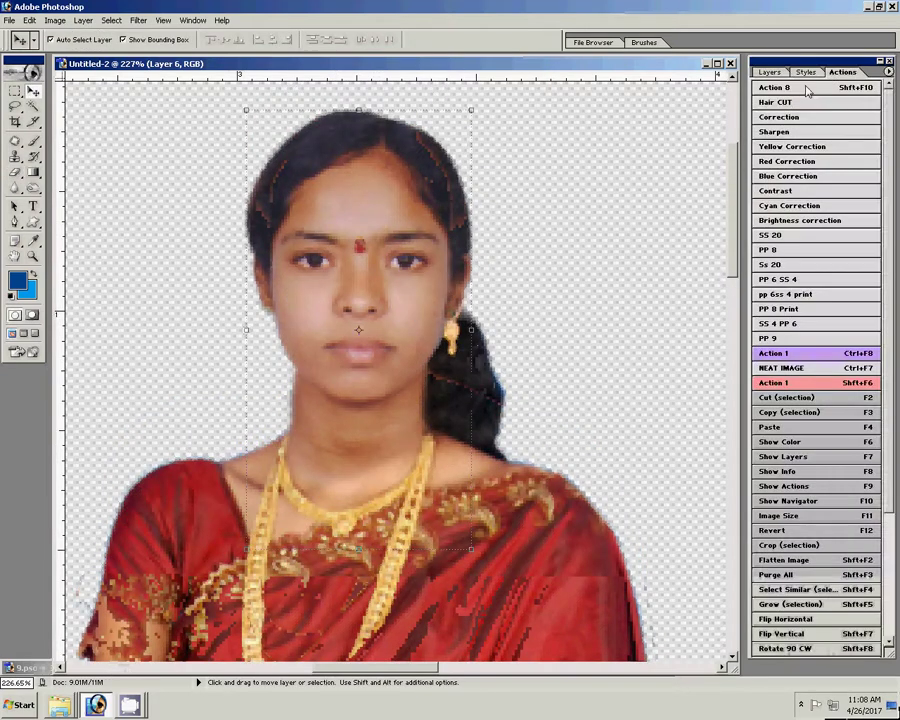
# Step: Run Action 1 to apply Reduce Noise to the blended face on Layer 6
pyautogui.click(815, 384)
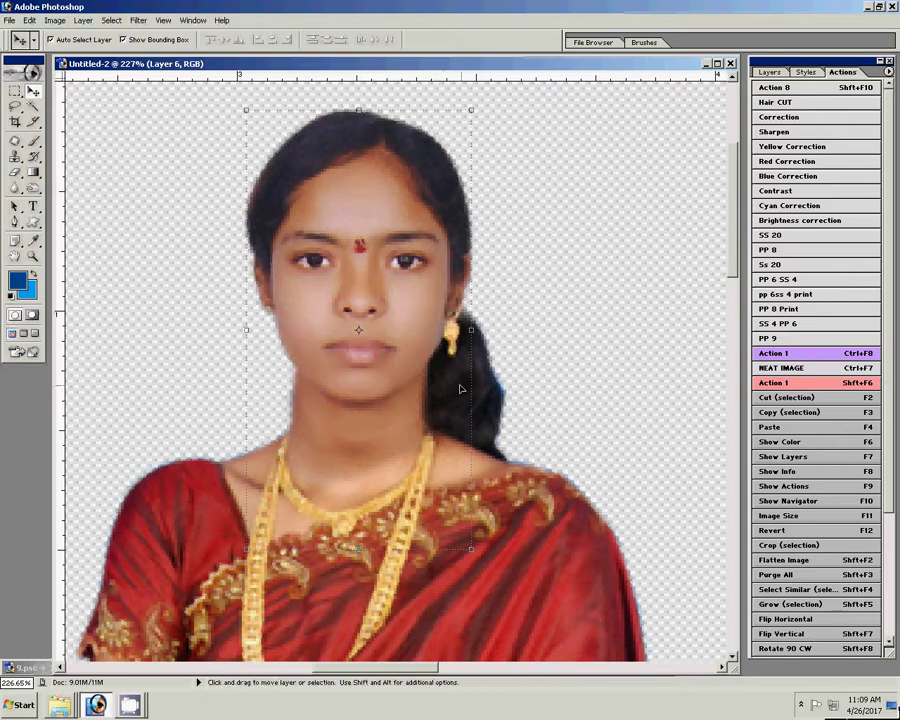
pyautogui.press('F7')
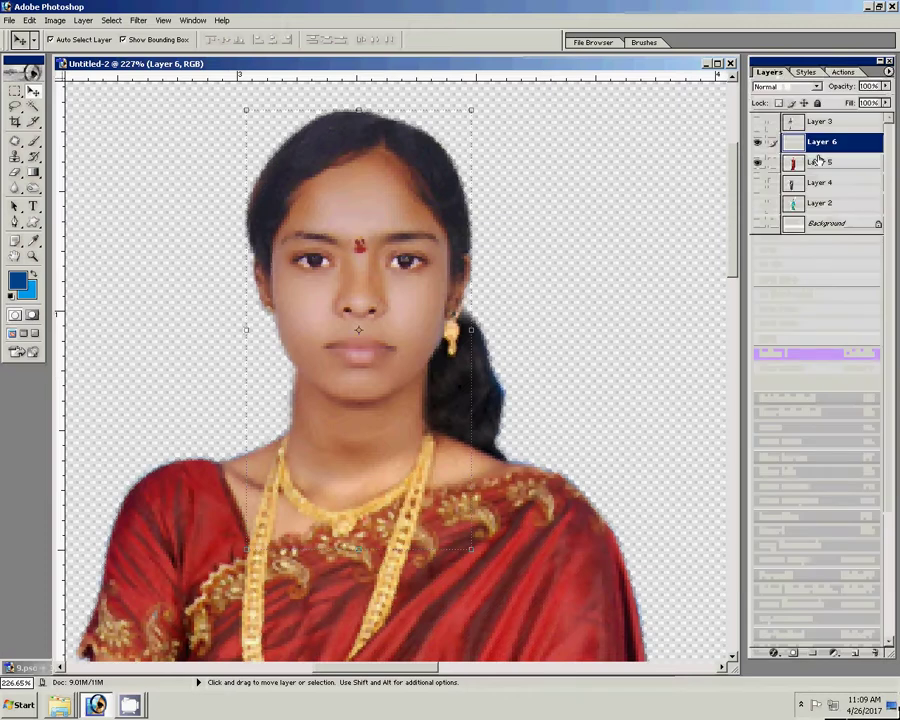
pyautogui.click(410, 317)
pyautogui.press('s')
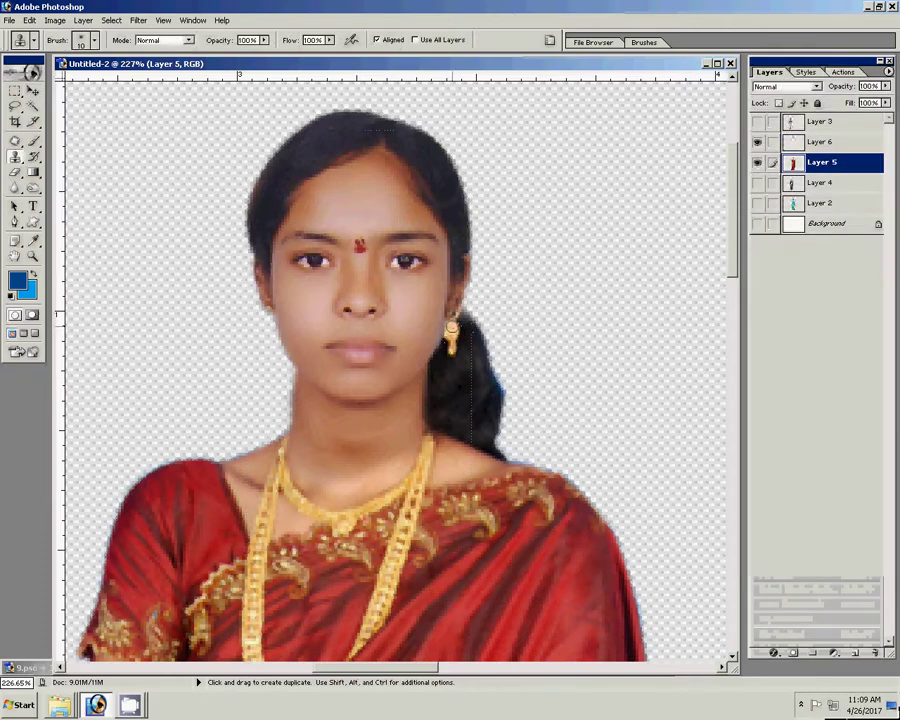
# Step: Sample near the cheek edge and clone over the left earring on Layer 6 to reshape it
pyautogui.press('alt')
pyautogui.hotkey('alt', ']')
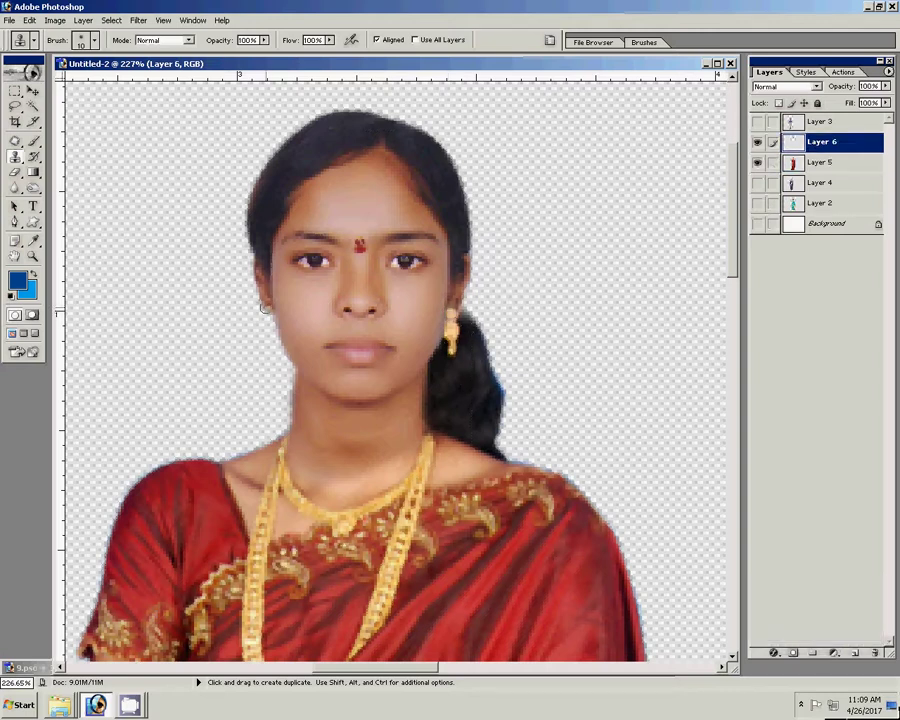
pyautogui.click(817, 162)
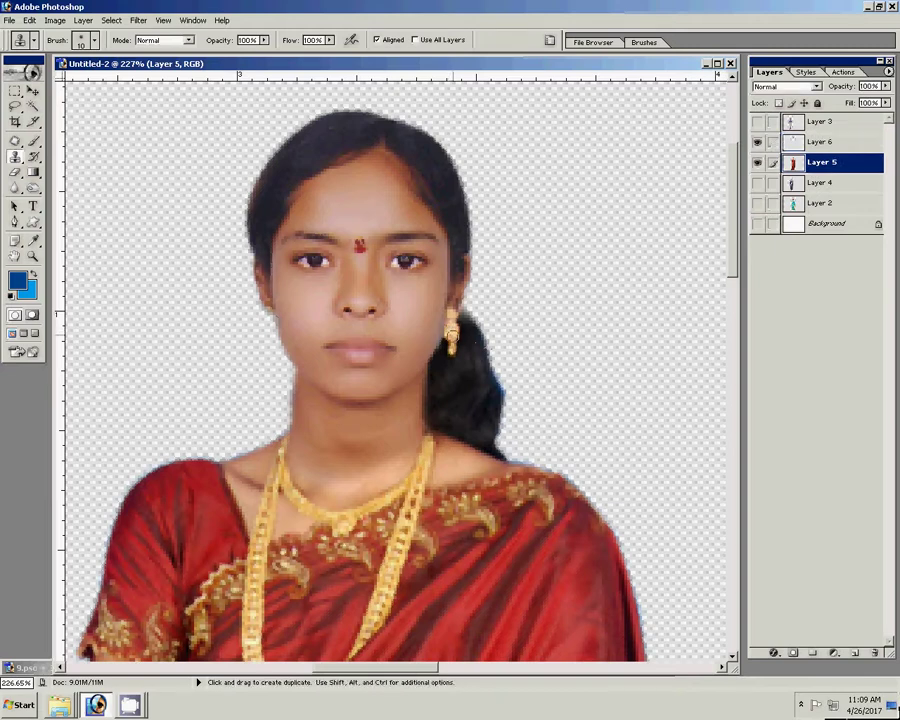
pyautogui.keyDown('alt'); pyautogui.click(450, 318); pyautogui.keyUp('alt')
pyautogui.hotkey('alt', ']')
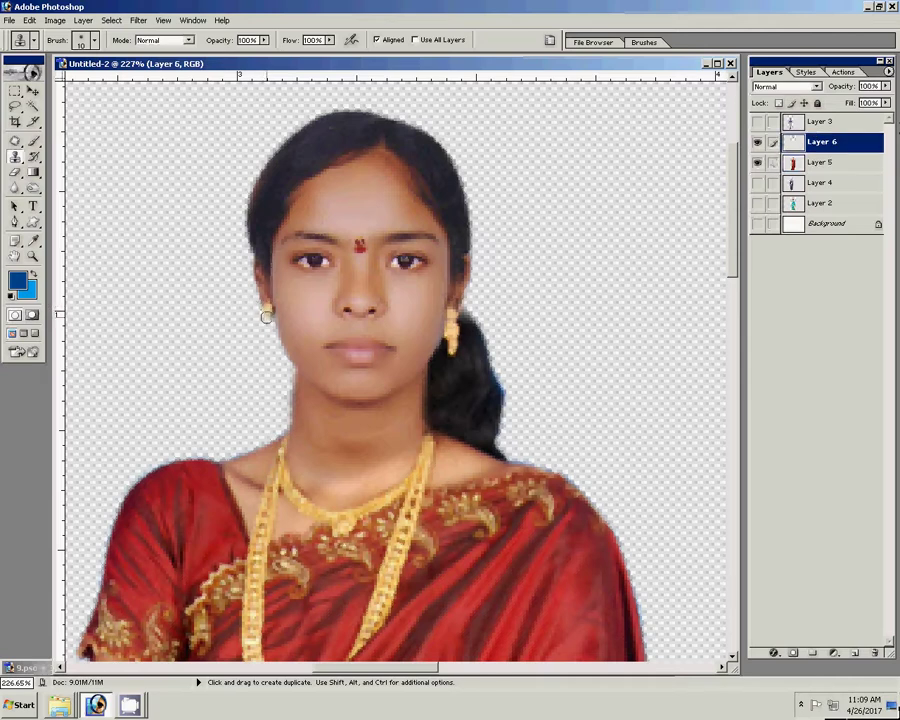
pyautogui.moveTo(266, 318); pyautogui.dragTo(266, 322)
pyautogui.click(266, 330)
# Step: Erase the whitish halo dots around the earring tip with a 2 px eraser, then fit on screen
pyautogui.press('z')
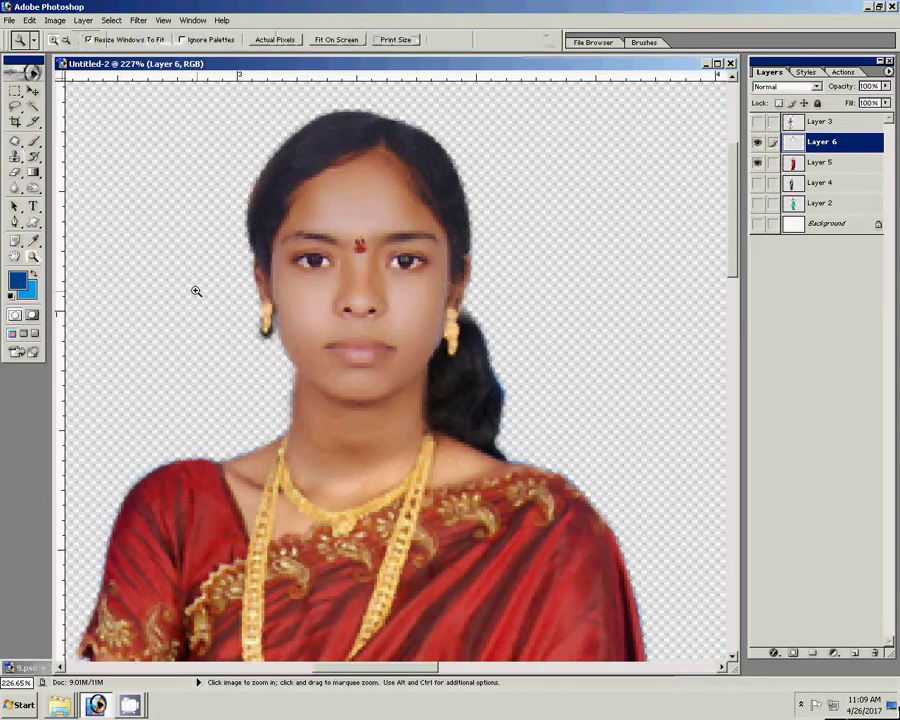
pyautogui.moveTo(195, 291); pyautogui.dragTo(311, 381)
pyautogui.press('e')
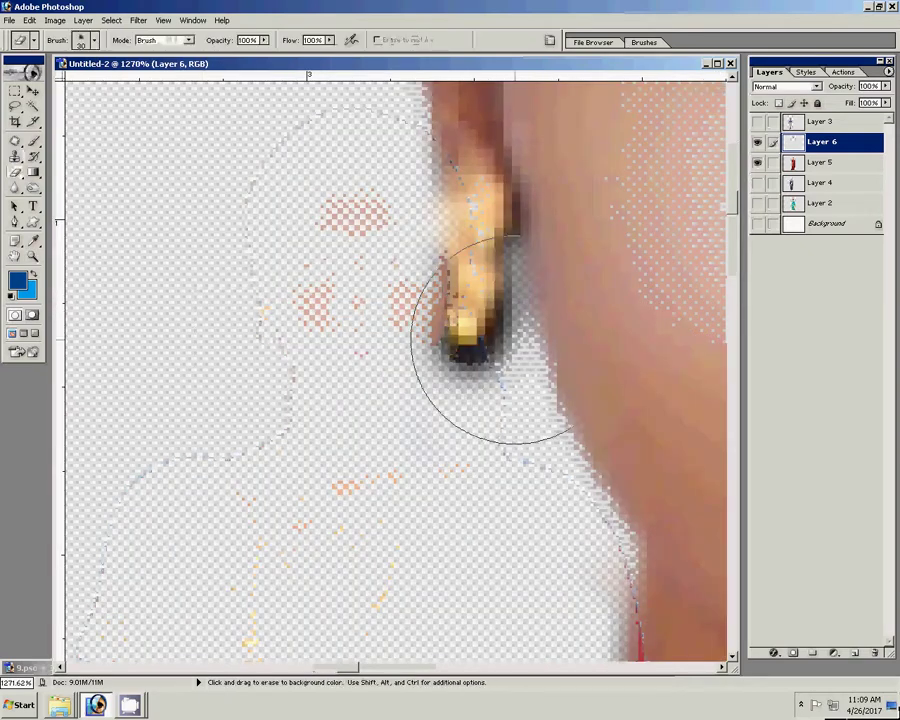
pyautogui.press('[')
pyautogui.press('[')
pyautogui.press('[')
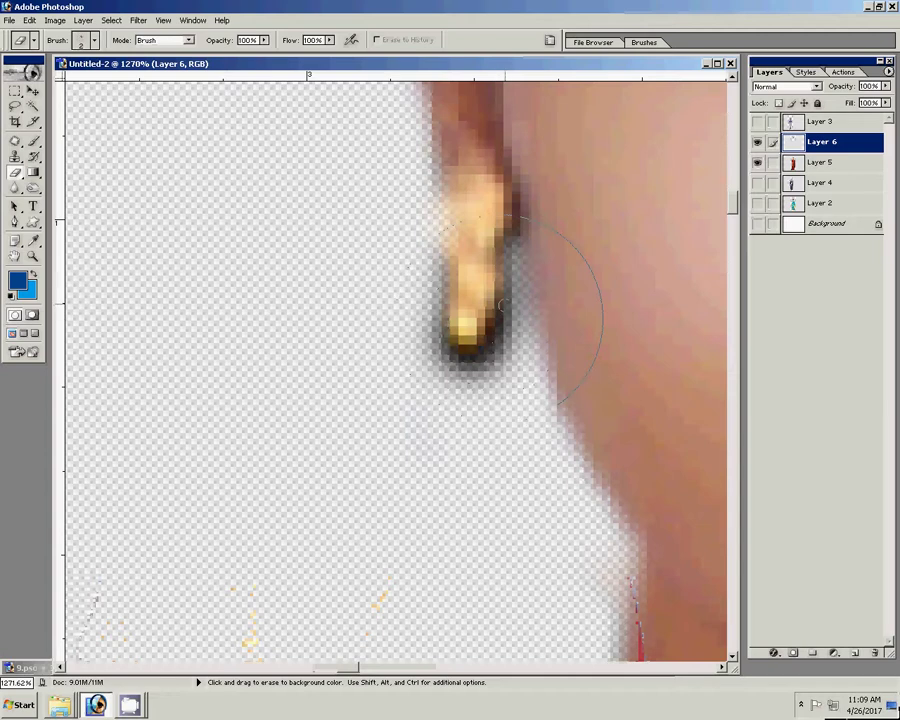
pyautogui.moveTo(505, 295); pyautogui.dragTo(428, 249)
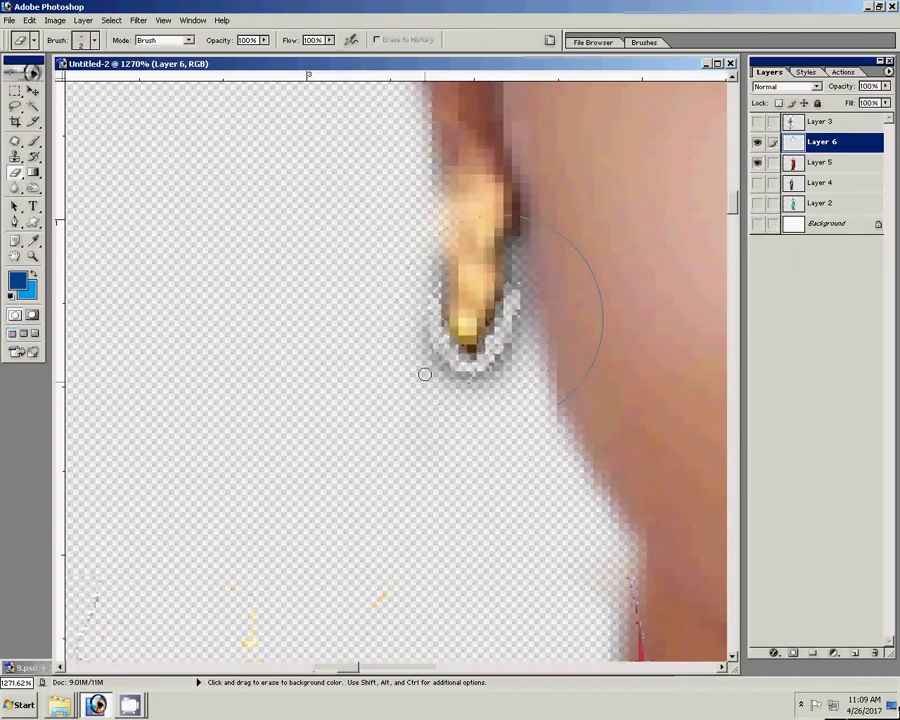
pyautogui.moveTo(505, 345); pyautogui.dragTo(516, 287)
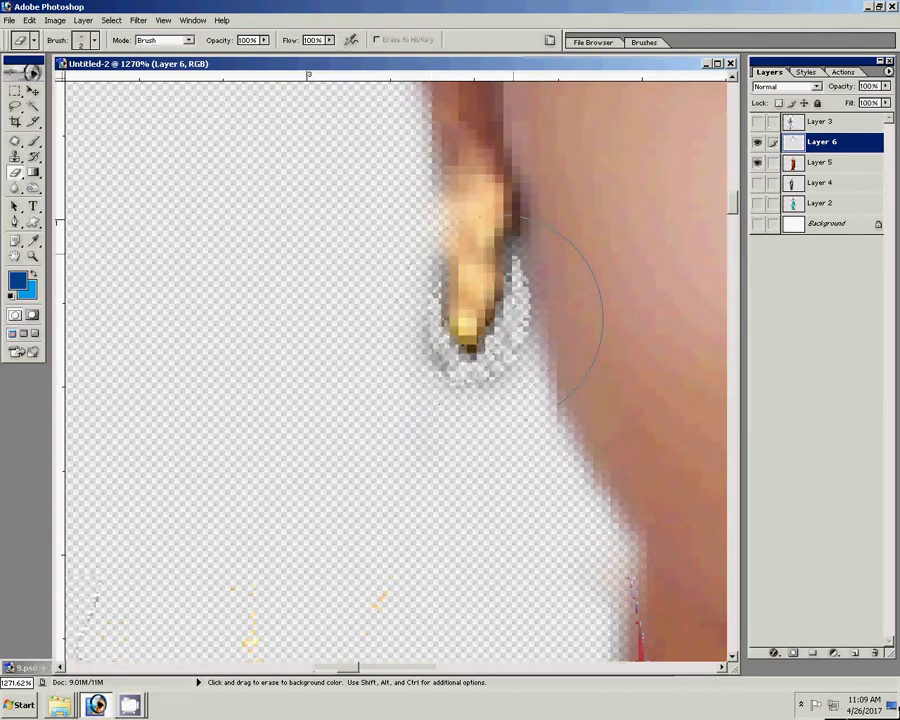
pyautogui.press('z')
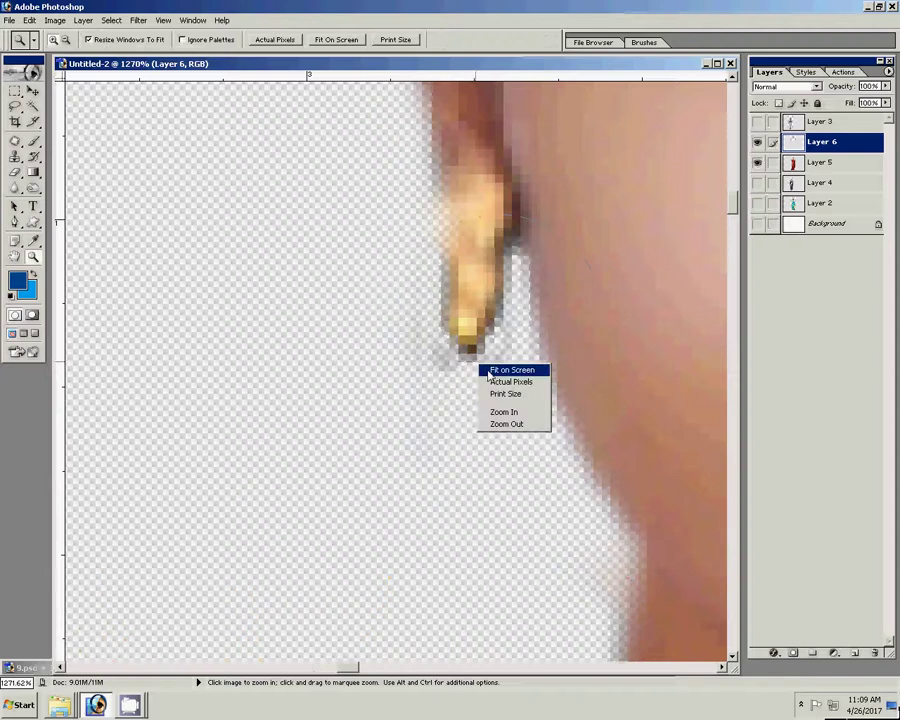
pyautogui.click(505, 370)
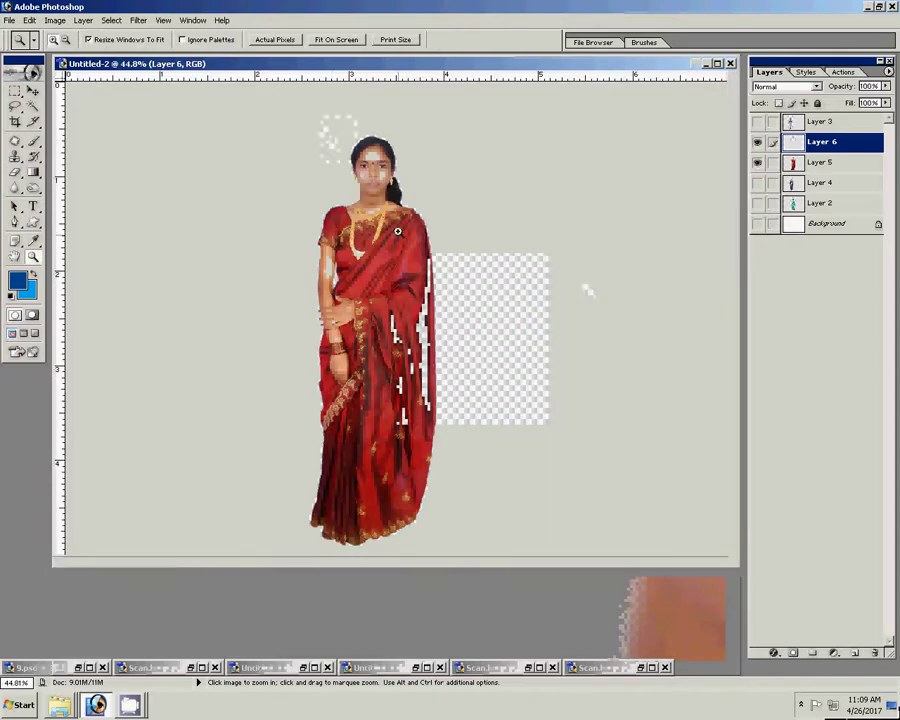
# Step: Brighten the woman's face layer with a Levels white input of 220
pyautogui.moveTo(324, 133); pyautogui.dragTo(400, 210)
pyautogui.press('v')
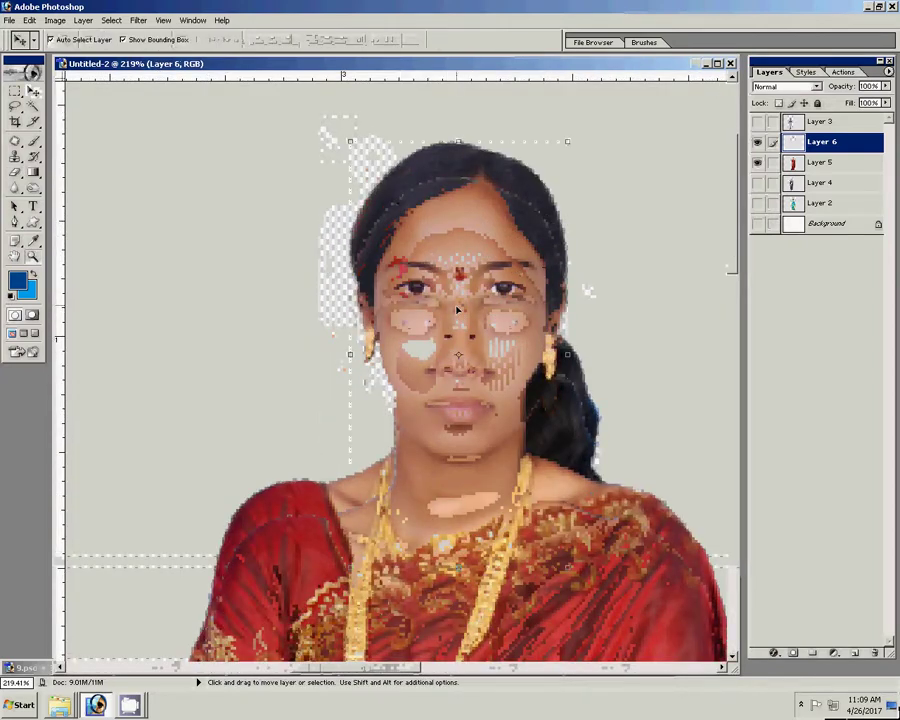
pyautogui.hotkey('ctrl', 'l')
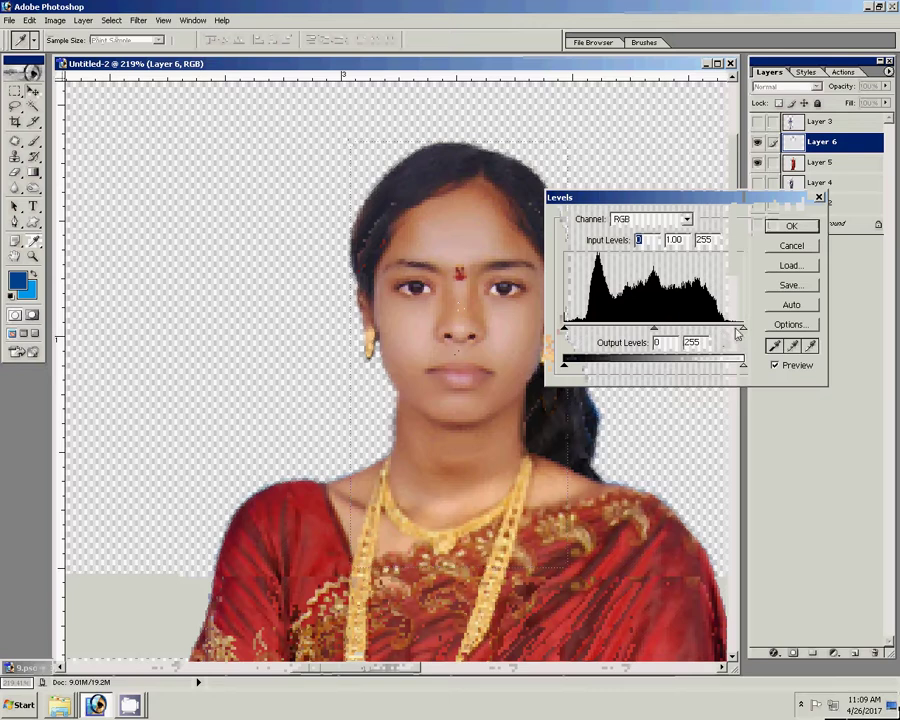
pyautogui.moveTo(743, 327); pyautogui.dragTo(719, 332)
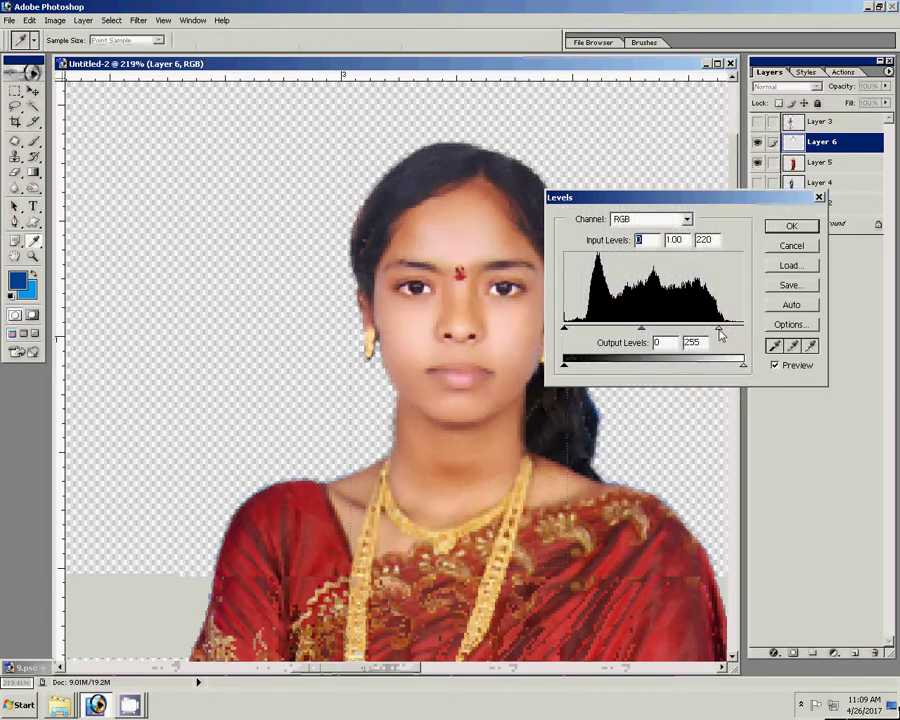
pyautogui.click(797, 229)
# Step: Merge the visible layers into Layer 6 with Layer > Merge Visible
pyautogui.press('v')
pyautogui.click(83, 20)
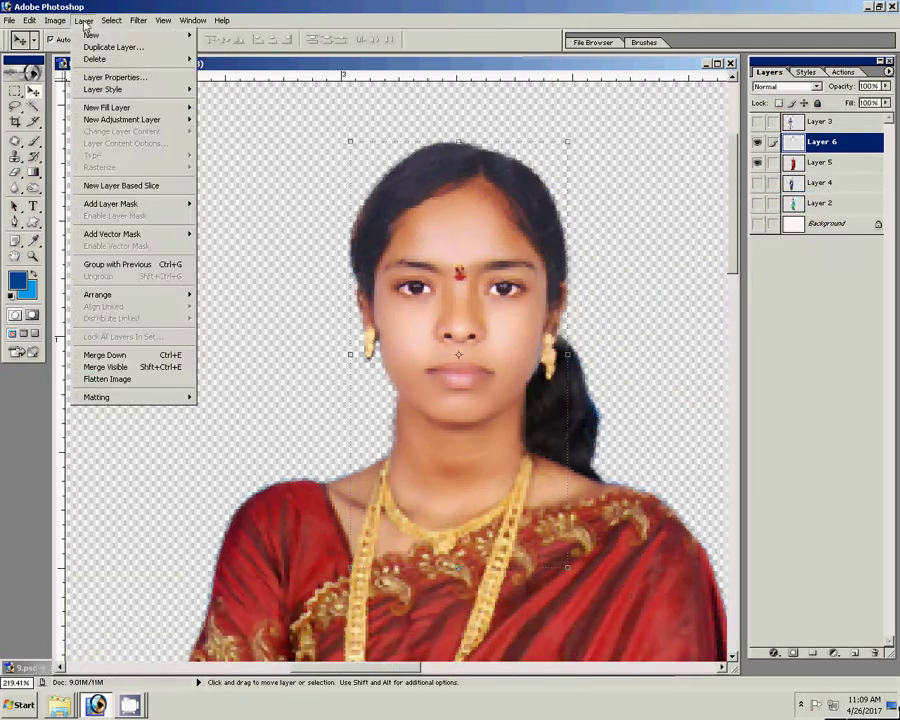
pyautogui.click(106, 368)
# Step: Fit the image on screen and hide the merged Layer 6, leaving a blank canvas
pyautogui.press('z')
pyautogui.rightClick(392, 277)
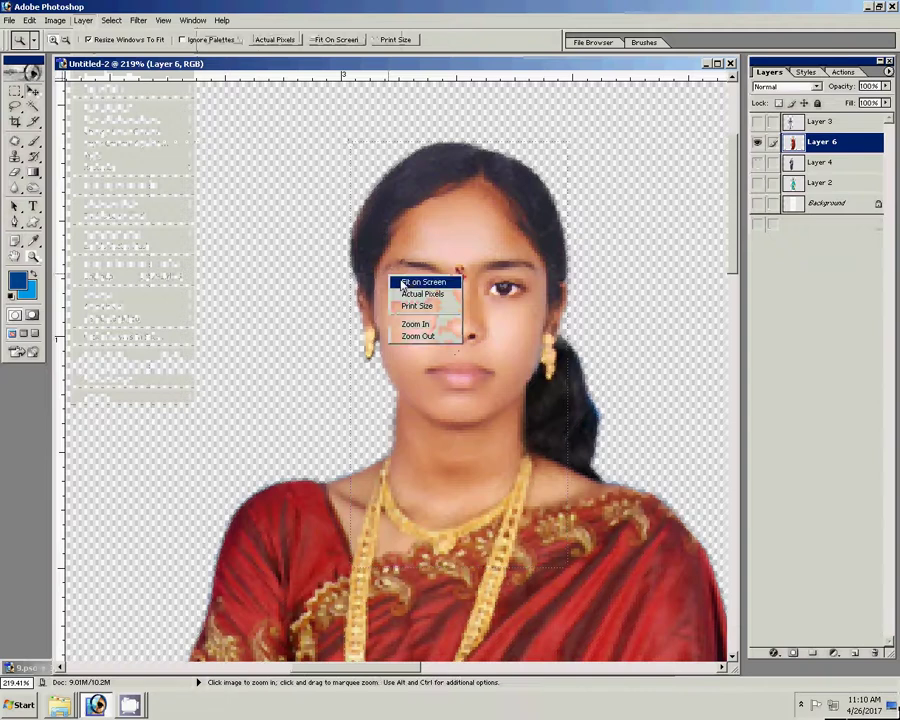
pyautogui.click(417, 286)
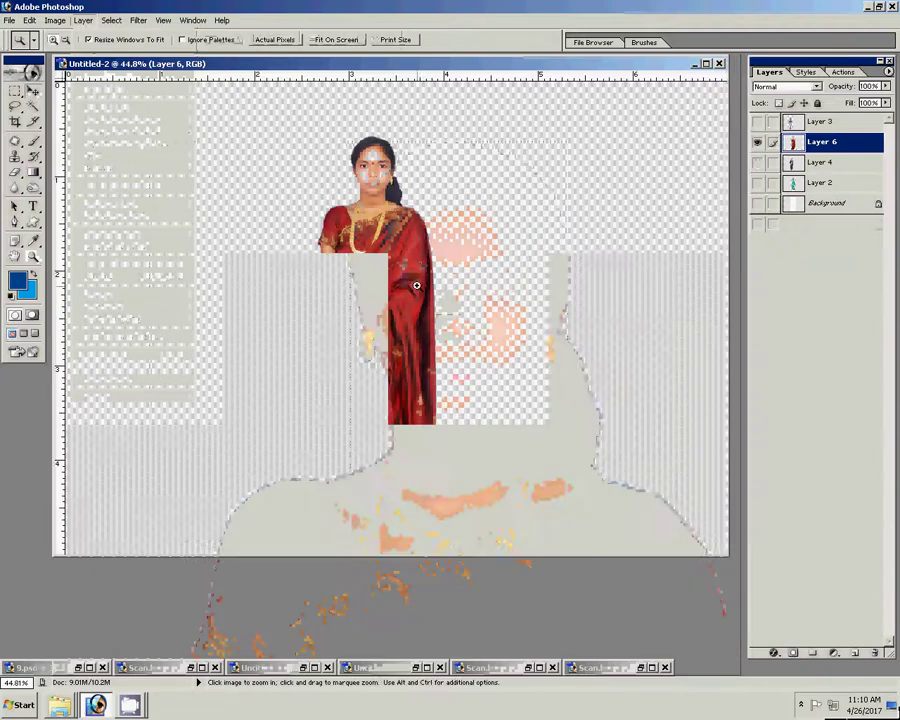
pyautogui.click(758, 142)
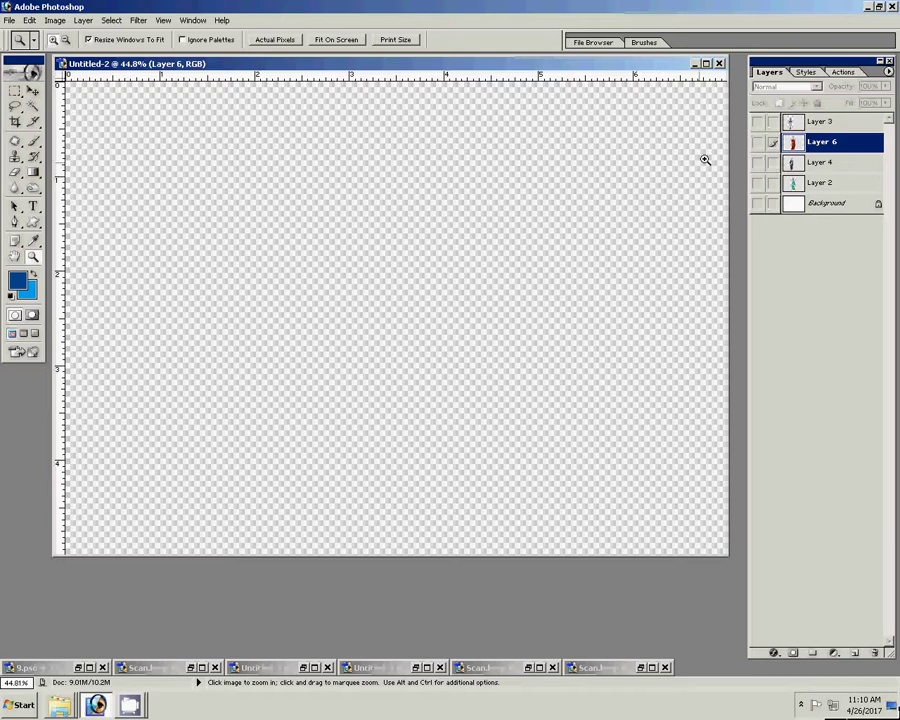
pyautogui.click(10, 20)
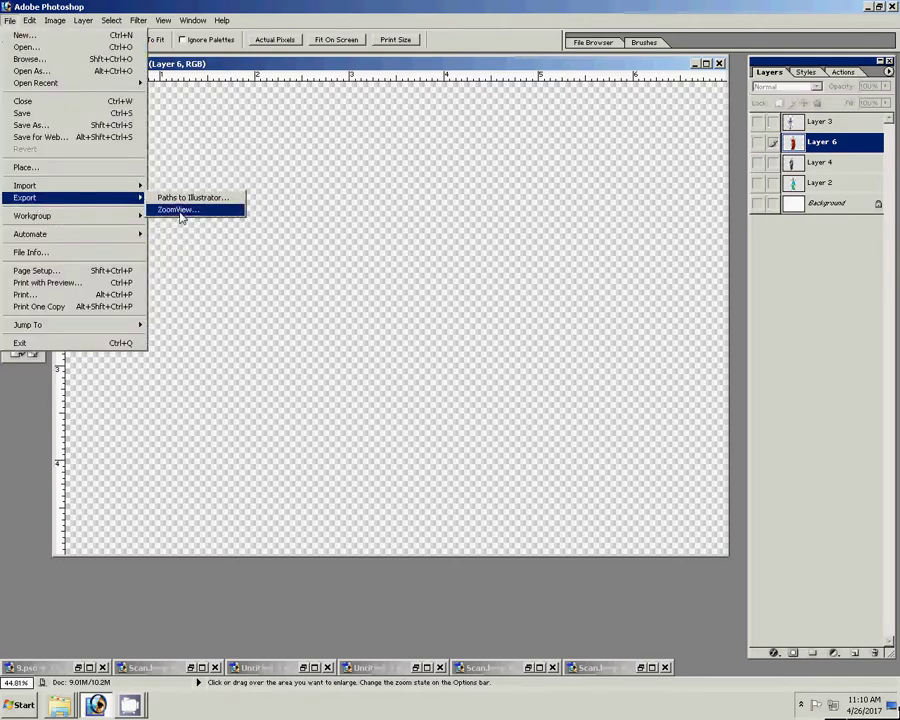
pyautogui.moveTo(25, 185)
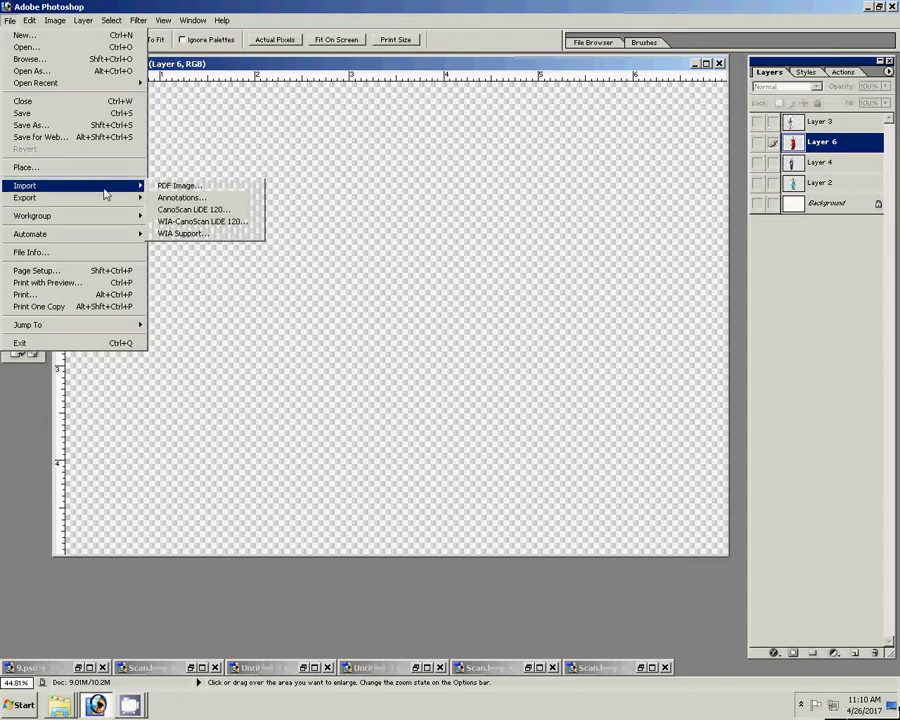
# Step: Import through WIA Support and select the CanoScan LiDE 120 scanner
pyautogui.click(212, 232)
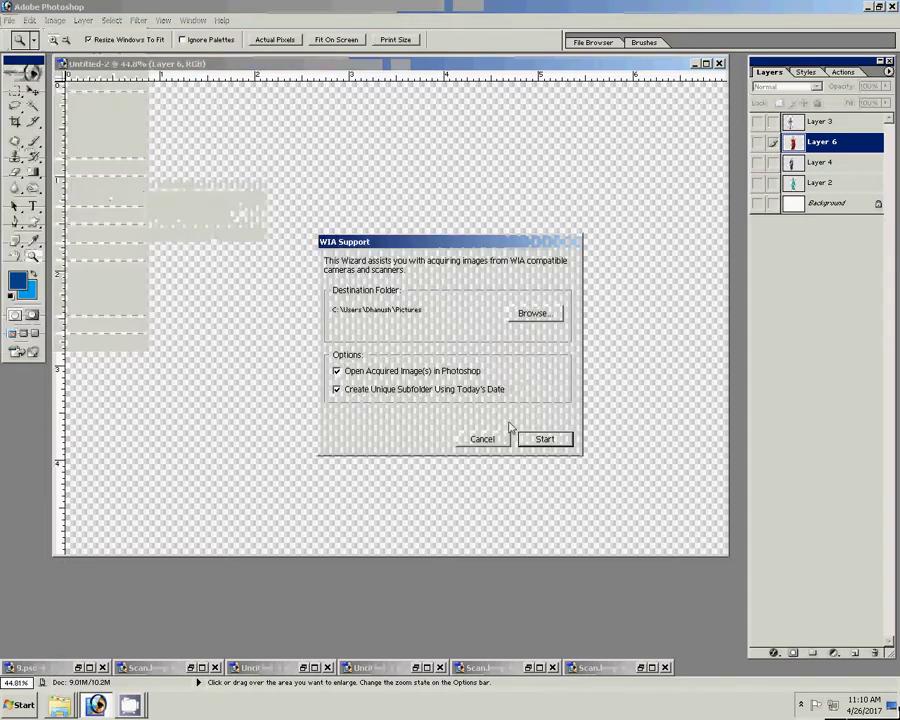
pyautogui.click(536, 441)
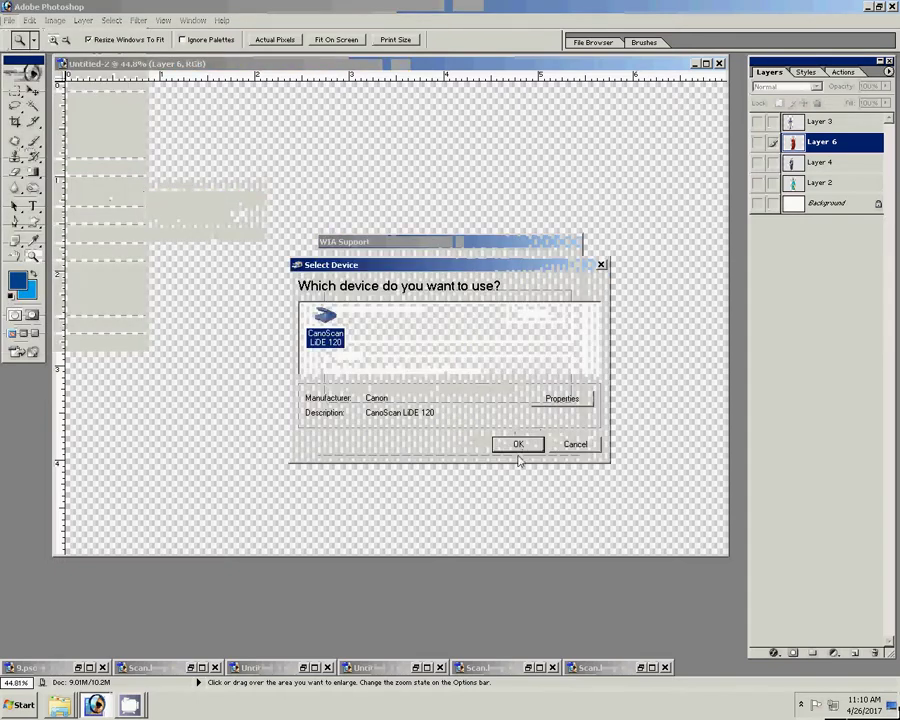
pyautogui.click(518, 444)
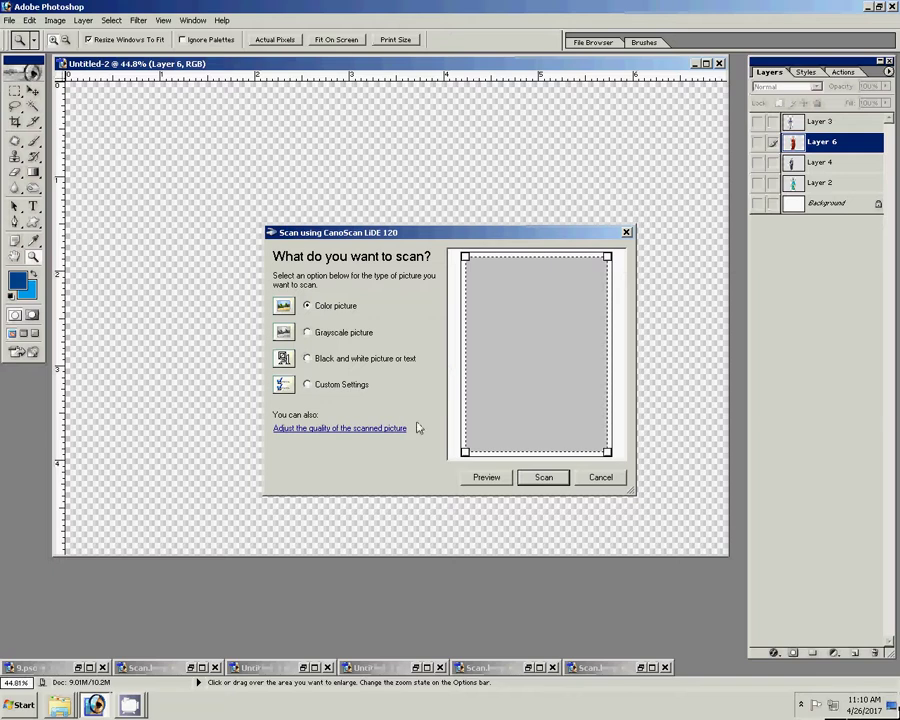
# Step: Preview the scanner bed and choose Custom Settings for the child's photo
pyautogui.click(487, 478)
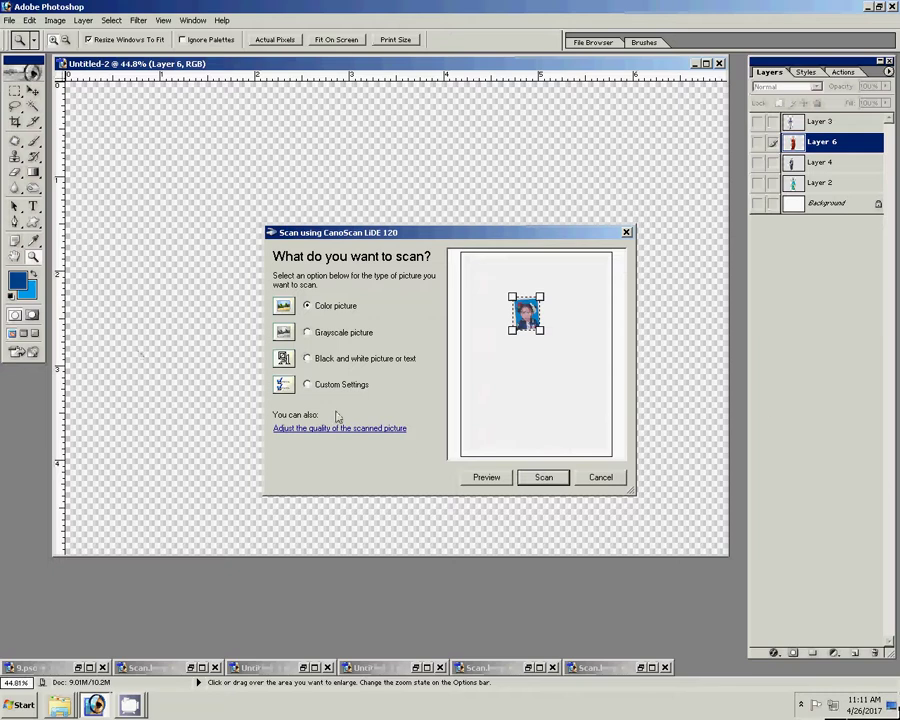
pyautogui.click(308, 384)
# Step: Scan the child's framed photo into Photoshop as Scan.bmp and zoom in on it
pyautogui.click(545, 478)
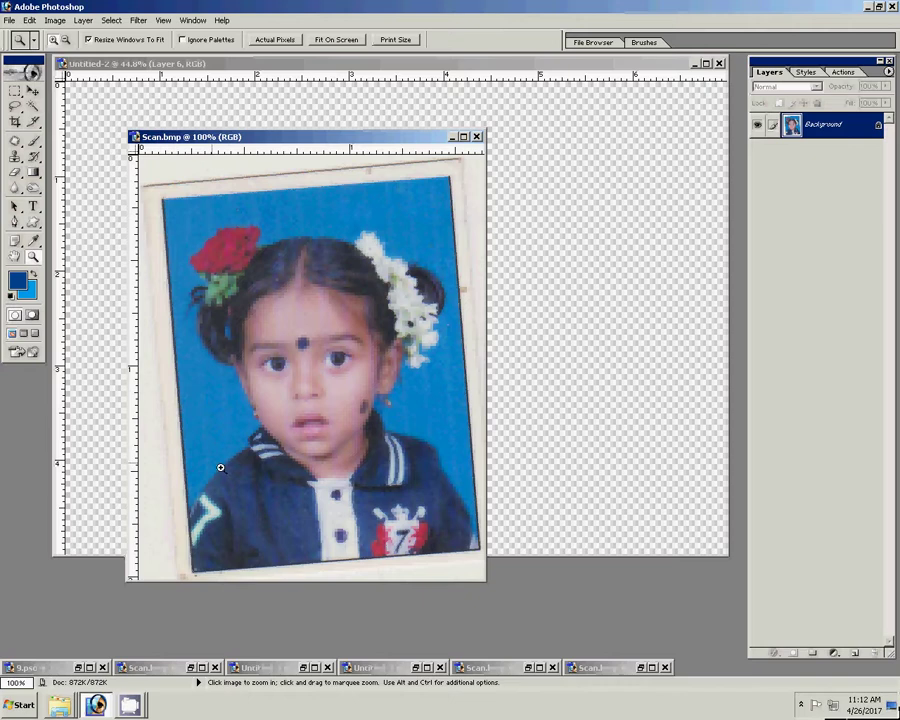
pyautogui.click(334, 316)
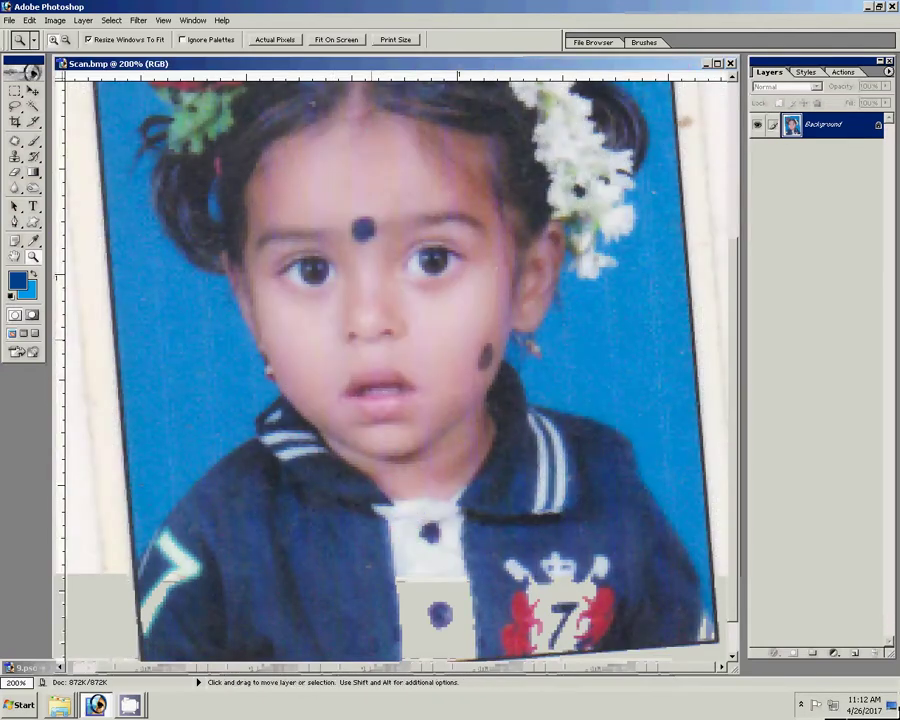
# Step: Set midtone Color Balance levels to 0, -11, -37, then zoom in on the child's face
pyautogui.hotkey('ctrl', 'b')
pyautogui.moveTo(709, 307)
pyautogui.mouseDown()
pyautogui.moveTo(683, 307)
pyautogui.moveTo(711, 285)
pyautogui.moveTo(701, 289)
pyautogui.mouseUp()
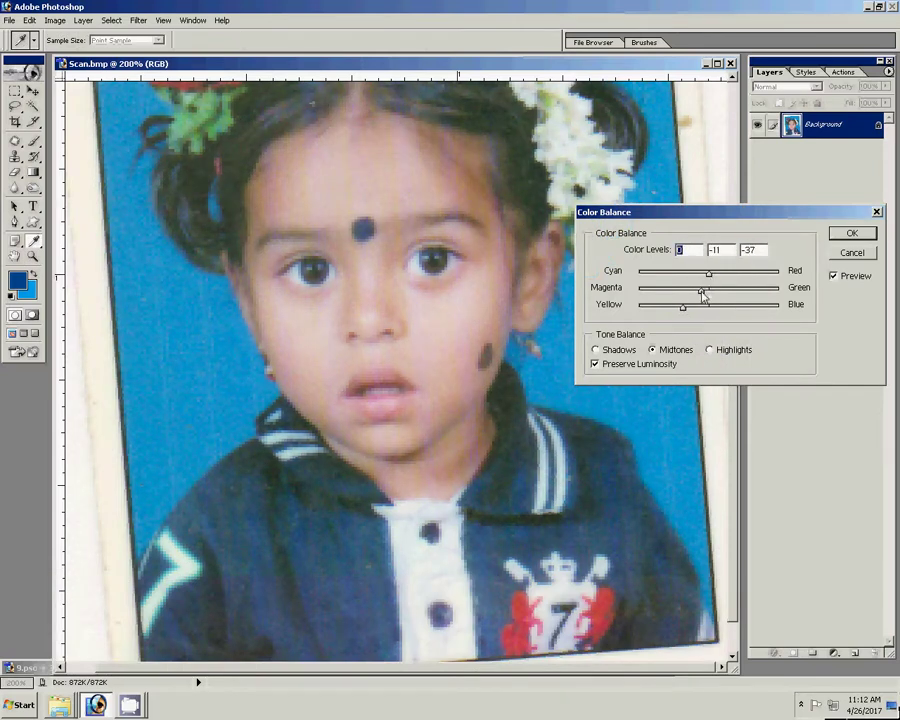
pyautogui.click(849, 240)
pyautogui.press('z')
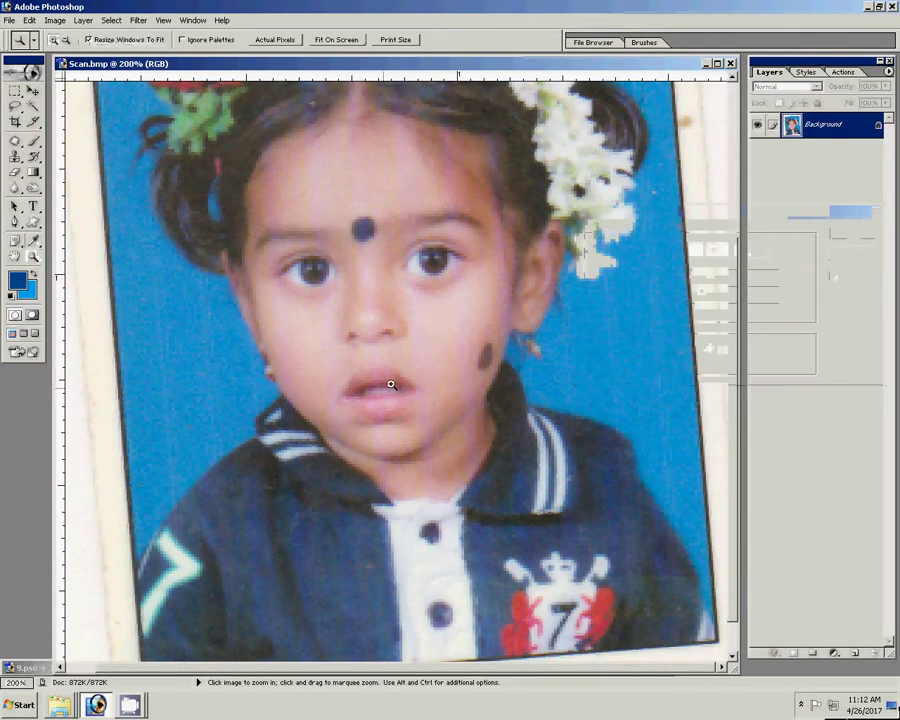
pyautogui.click(417, 377)
# Step: Start a pen path behind the ear, down the jawline and across the shirt collar
pyautogui.press('p')
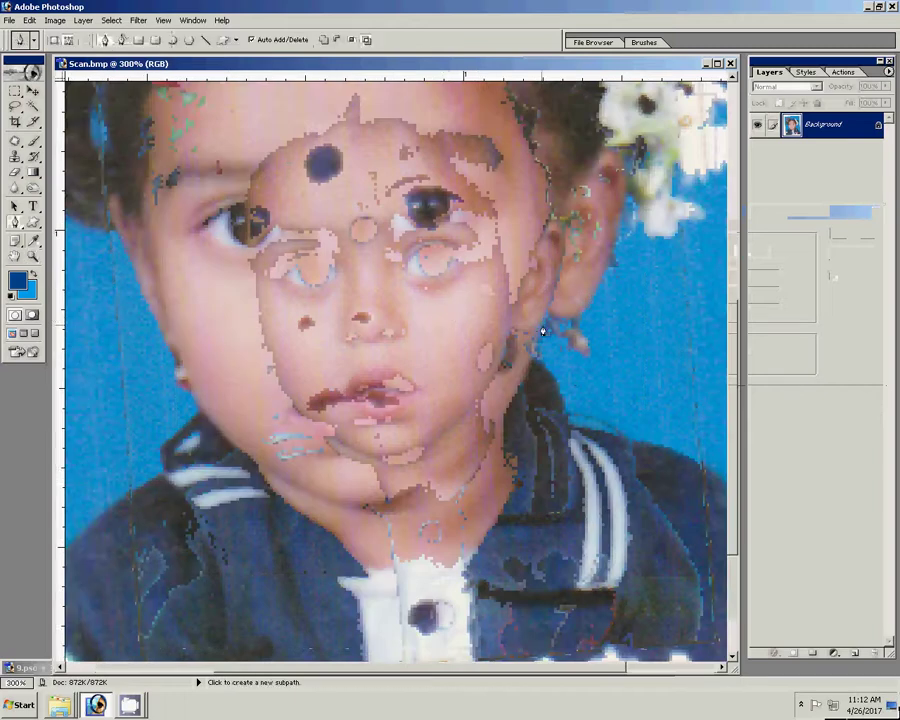
pyautogui.click(547, 300)
pyautogui.click(532, 368)
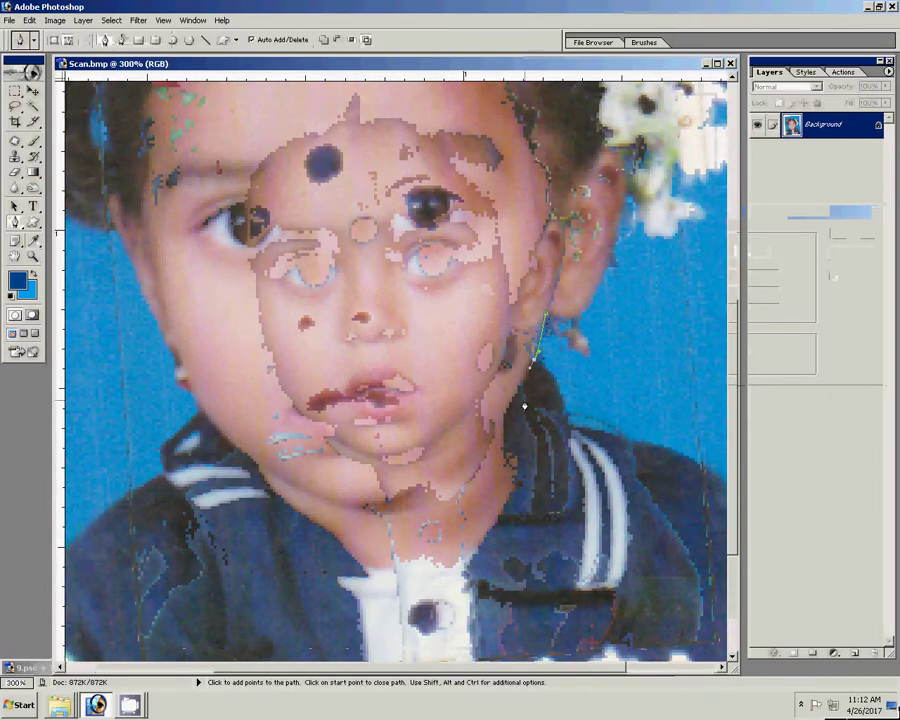
pyautogui.click(508, 408)
pyautogui.click(517, 444)
pyautogui.click(553, 489)
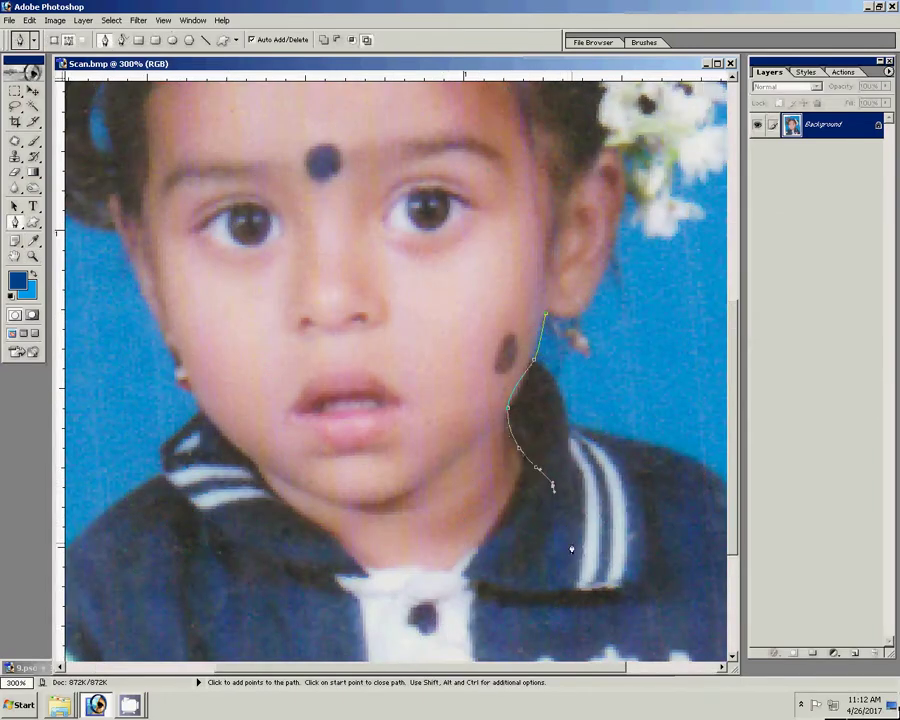
pyautogui.moveTo(572, 542); pyautogui.dragTo(591, 350)
pyautogui.click(573, 432)
pyautogui.click(365, 478)
pyautogui.click(240, 447)
pyautogui.moveTo(214, 375); pyautogui.dragTo(213, 345)
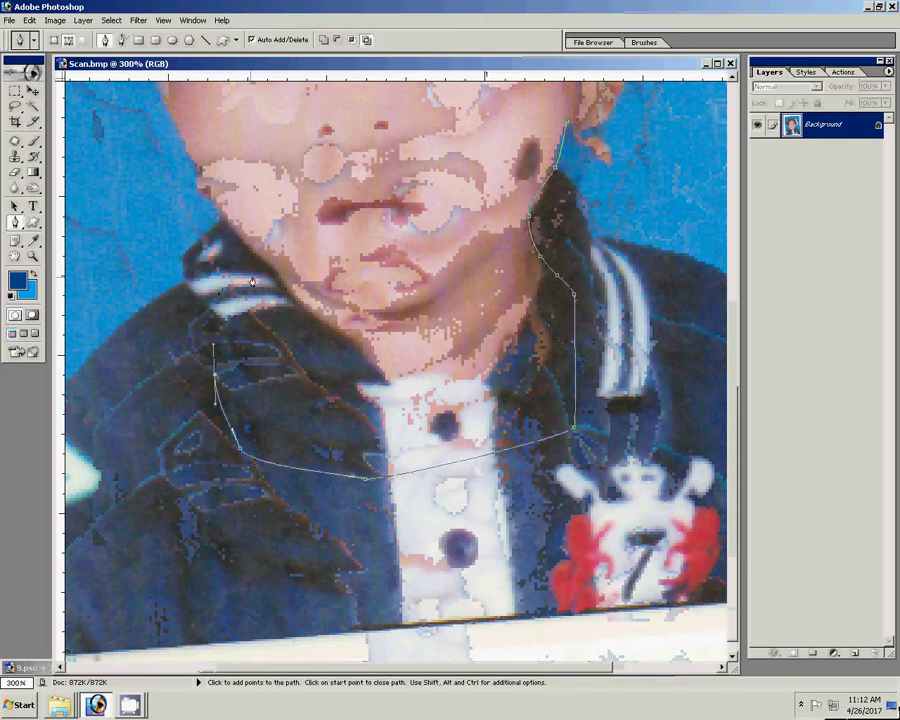
# Step: Continue the path up the left cheek and hair side, curving around the hair bun
pyautogui.moveTo(208, 199); pyautogui.dragTo(288, 480)
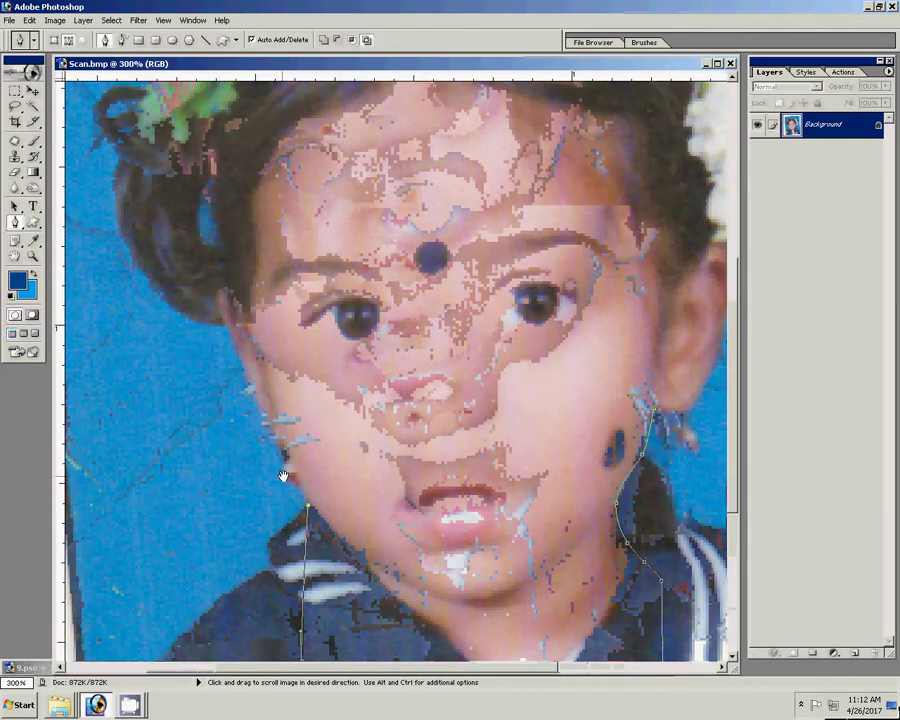
pyautogui.click(221, 322)
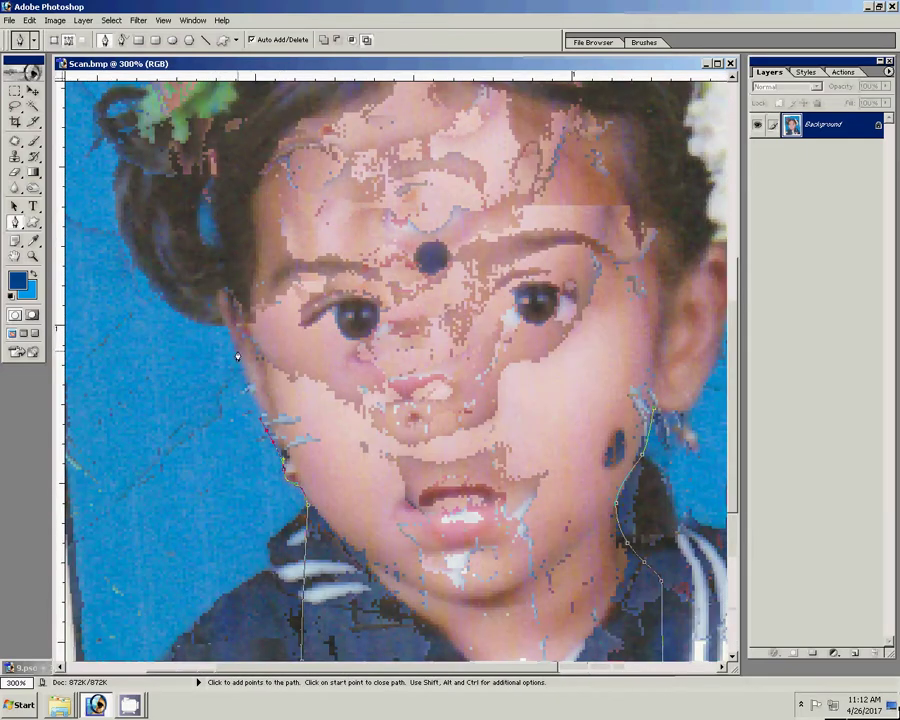
pyautogui.moveTo(140, 276); pyautogui.dragTo(251, 547)
pyautogui.click(245, 535)
pyautogui.click(231, 462)
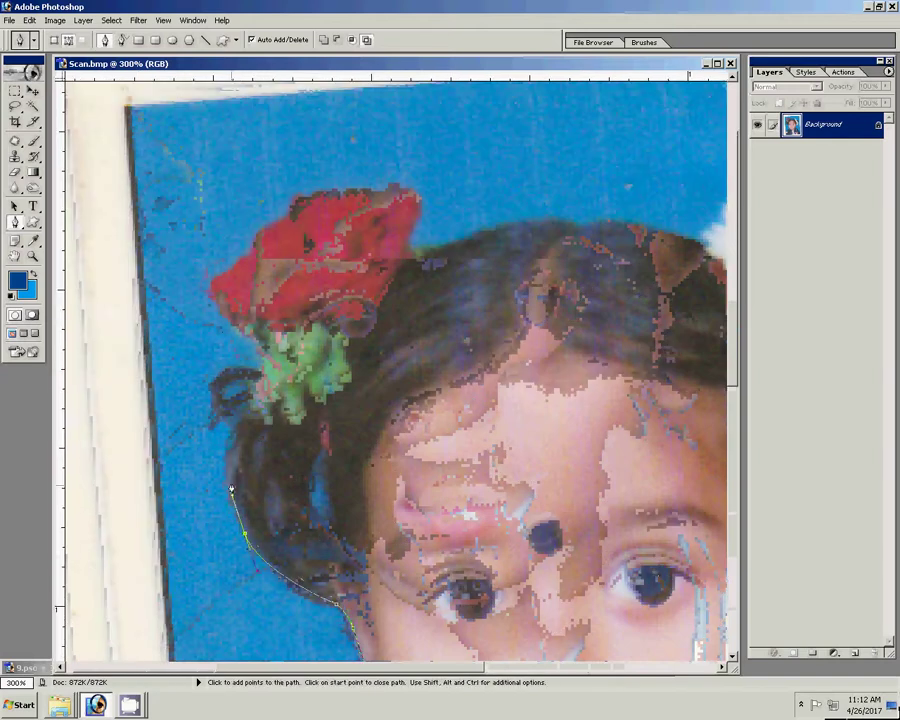
pyautogui.click(232, 428)
pyautogui.click(213, 412)
pyautogui.click(210, 374)
pyautogui.moveTo(266, 368); pyautogui.dragTo(210, 288)
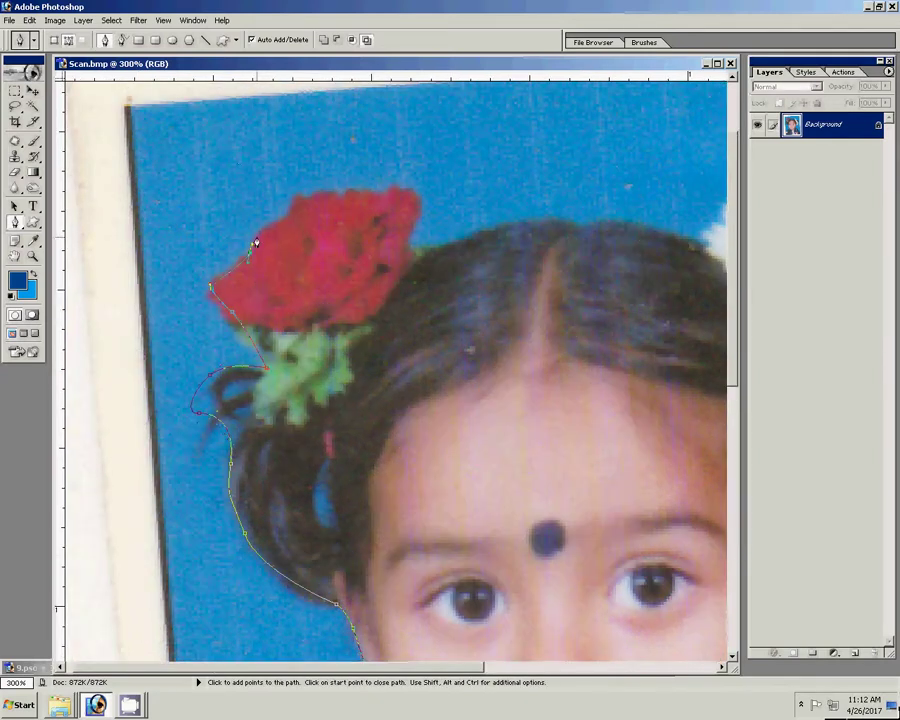
# Step: Outline the red rose and along the top of the hair
pyautogui.click(302, 197)
pyautogui.click(332, 193)
pyautogui.click(385, 191)
pyautogui.click(413, 191)
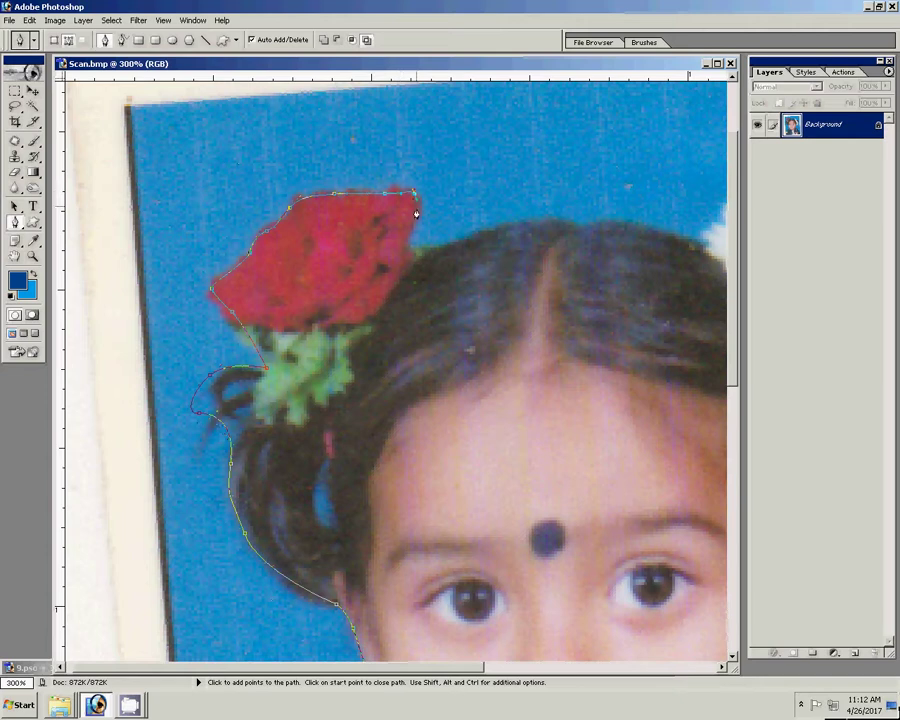
pyautogui.click(410, 256)
pyautogui.click(522, 231)
pyautogui.click(583, 225)
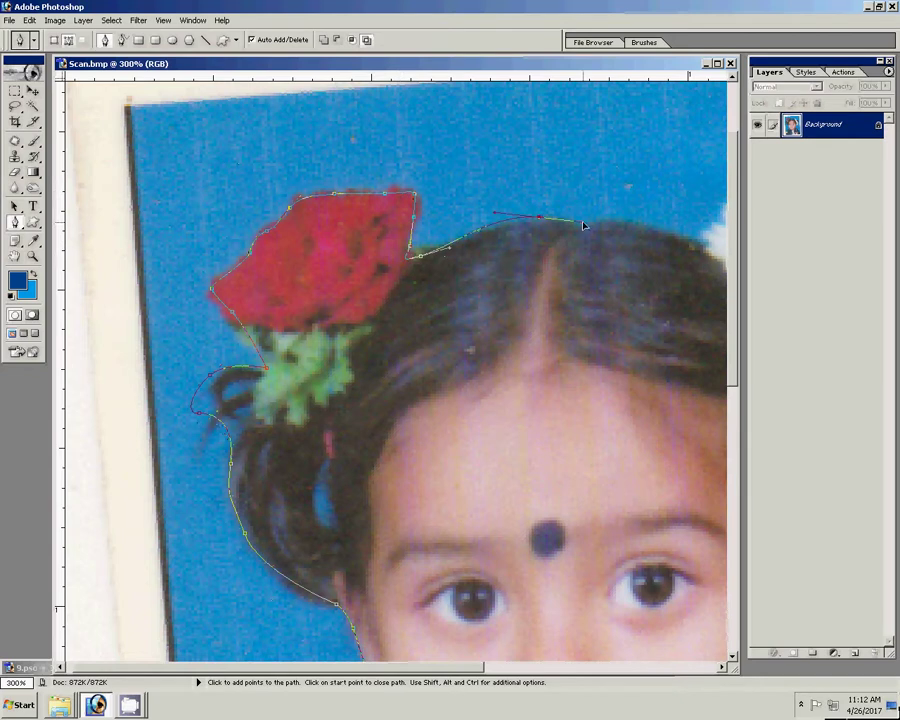
# Step: Trace the path over the white flowers and around the right hair bun
pyautogui.moveTo(624, 243); pyautogui.dragTo(261, 168)
pyautogui.click(338, 166)
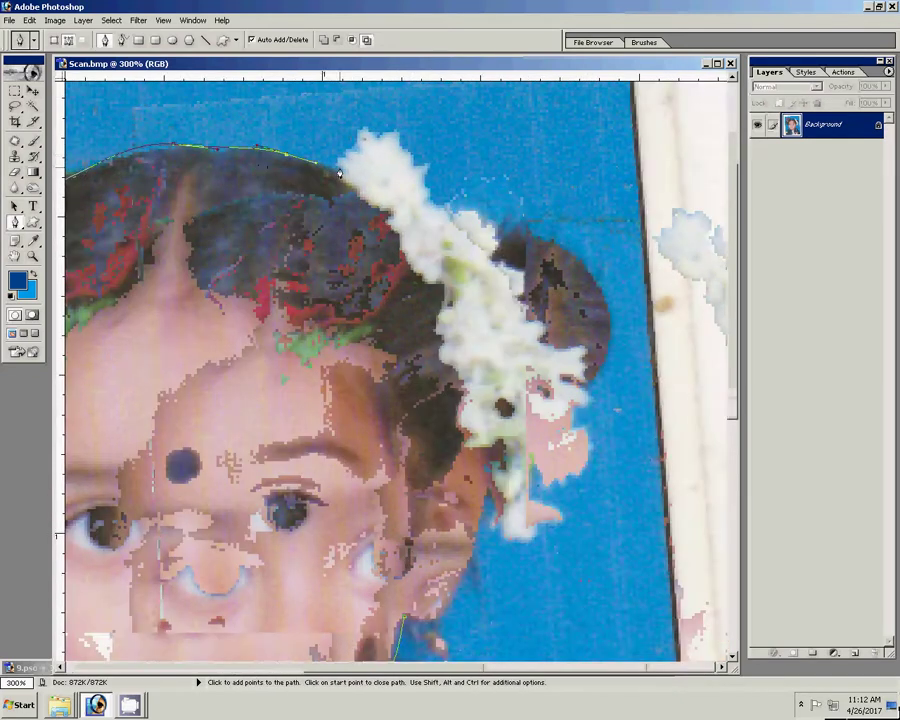
pyautogui.click(364, 132)
pyautogui.click(406, 148)
pyautogui.click(416, 178)
pyautogui.click(434, 207)
pyautogui.click(473, 211)
pyautogui.click(496, 230)
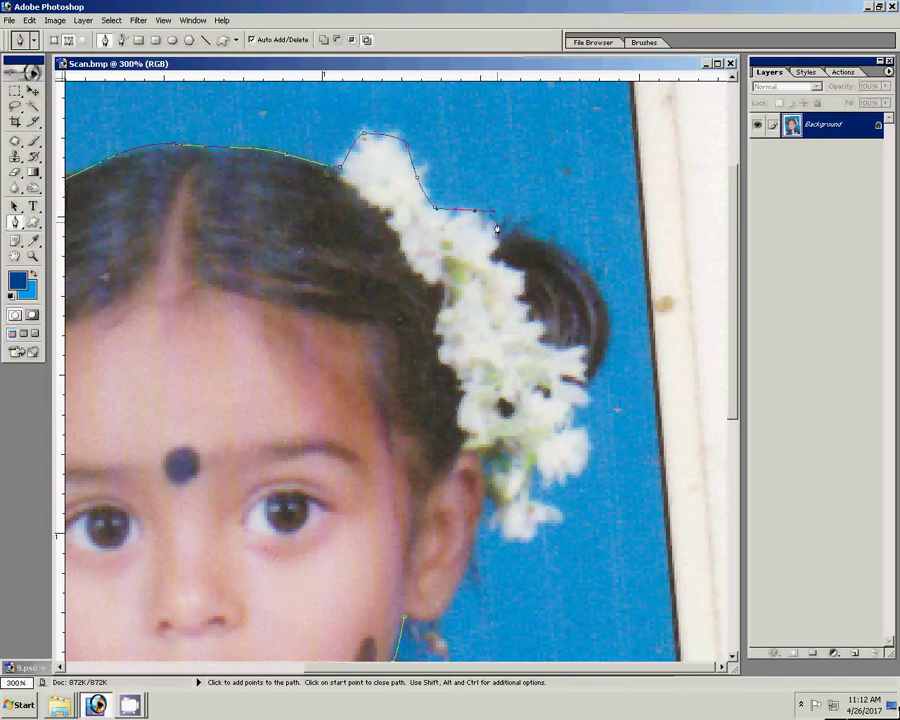
pyautogui.click(566, 250)
pyautogui.click(596, 279)
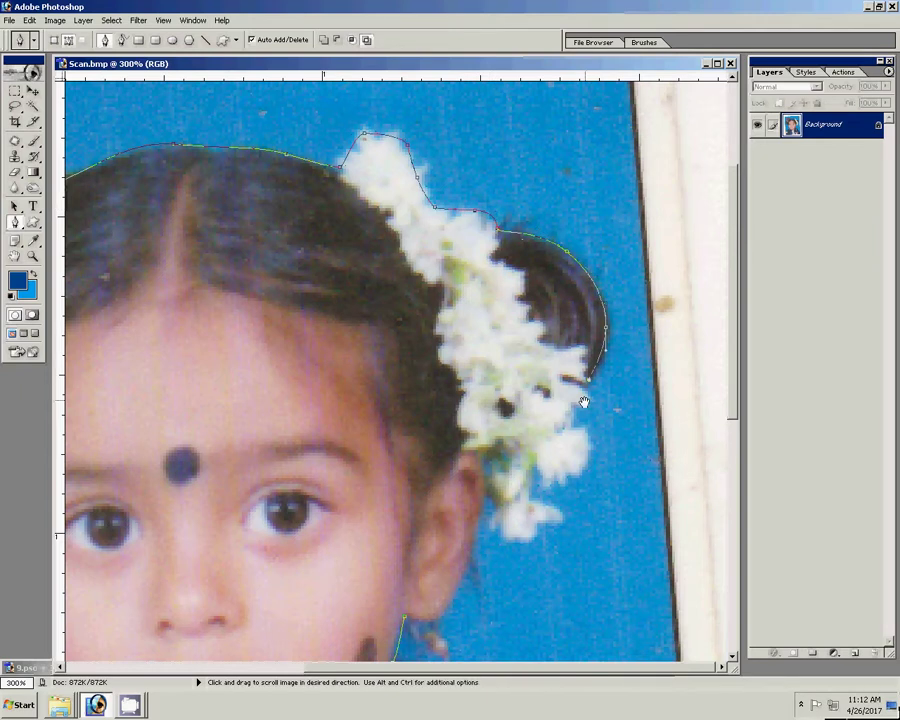
# Step: Trace the flowers' right and lower edges back to the ear and around the earring
pyautogui.moveTo(581, 402); pyautogui.dragTo(578, 190)
pyautogui.click(584, 180)
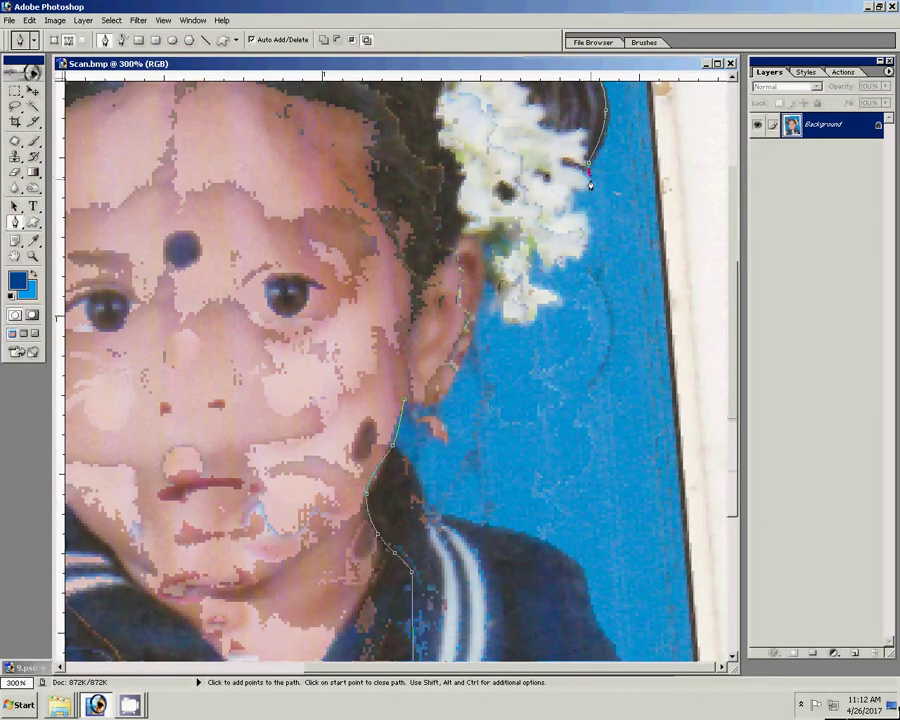
pyautogui.click(573, 201)
pyautogui.click(563, 258)
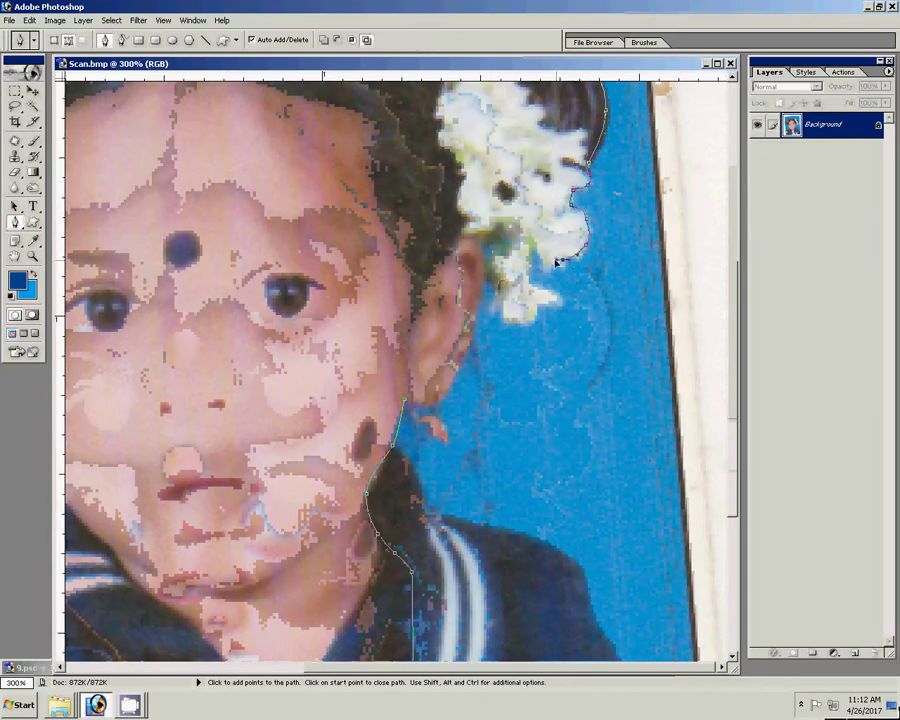
pyautogui.click(531, 244)
pyautogui.click(527, 280)
pyautogui.click(552, 296)
pyautogui.click(529, 318)
pyautogui.click(500, 316)
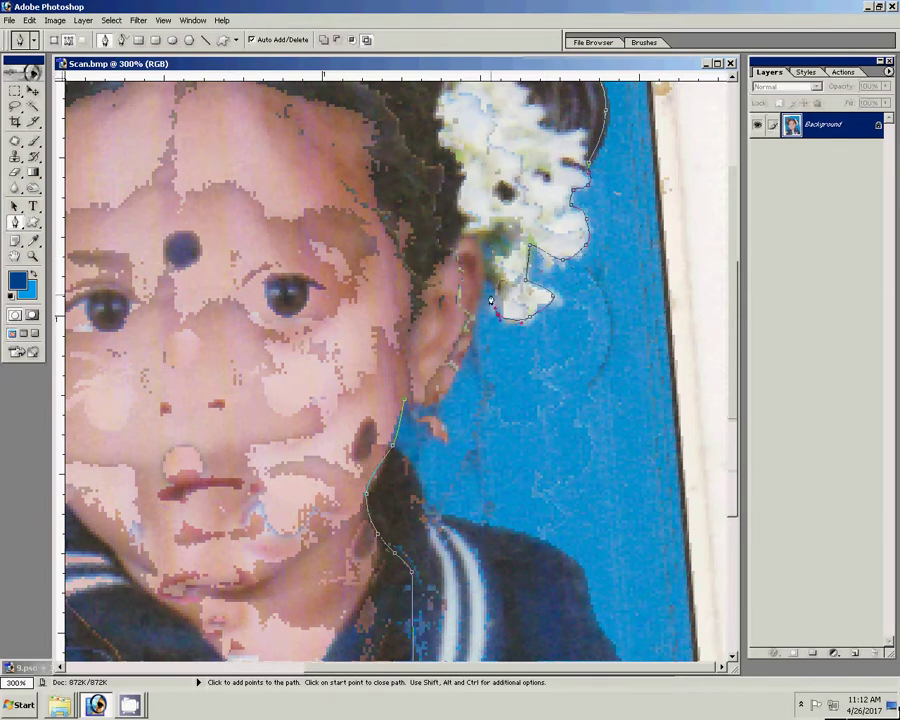
pyautogui.click(487, 272)
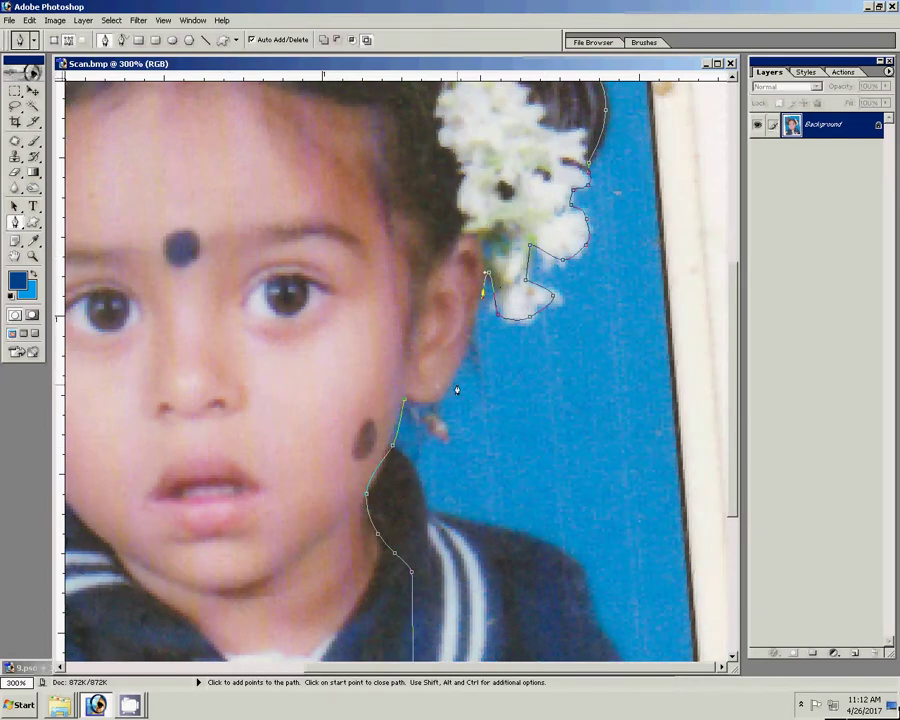
pyautogui.moveTo(452, 388); pyautogui.dragTo(436, 414)
pyautogui.click(448, 436)
pyautogui.click(413, 417)
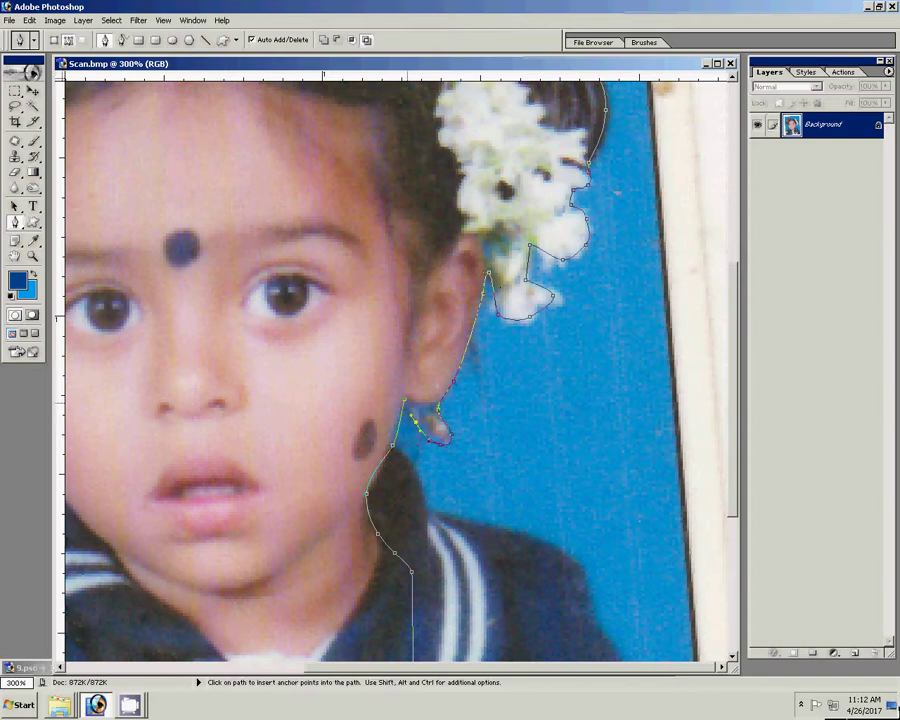
# Step: Turn the traced path into a selection and copy the head onto Layer 1
pyautogui.rightClick(364, 285)
pyautogui.click(408, 337)
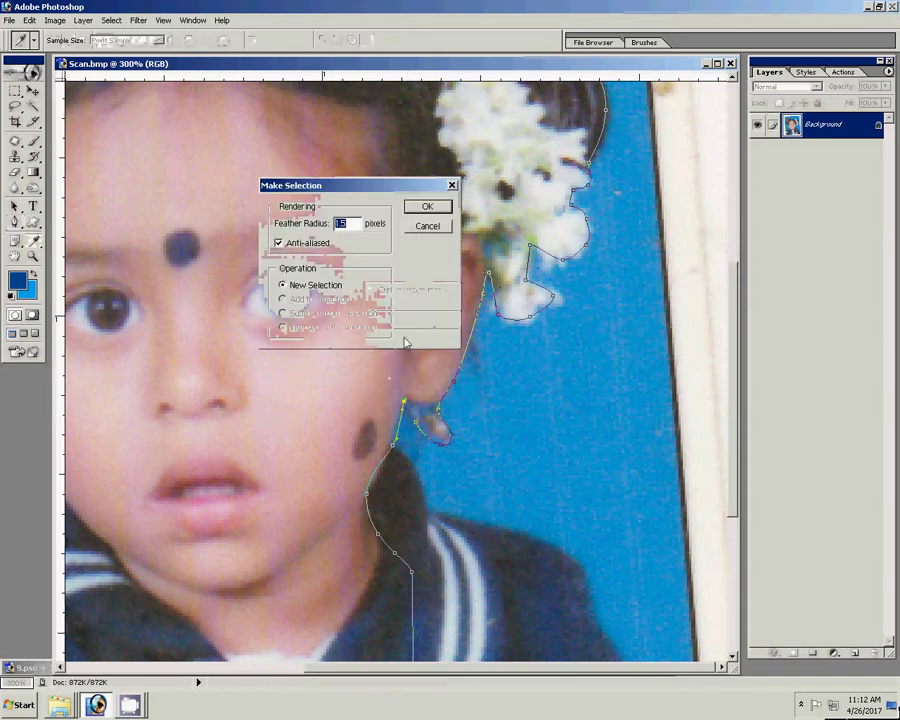
pyautogui.click(427, 206)
pyautogui.hotkey('ctrl', 'j')
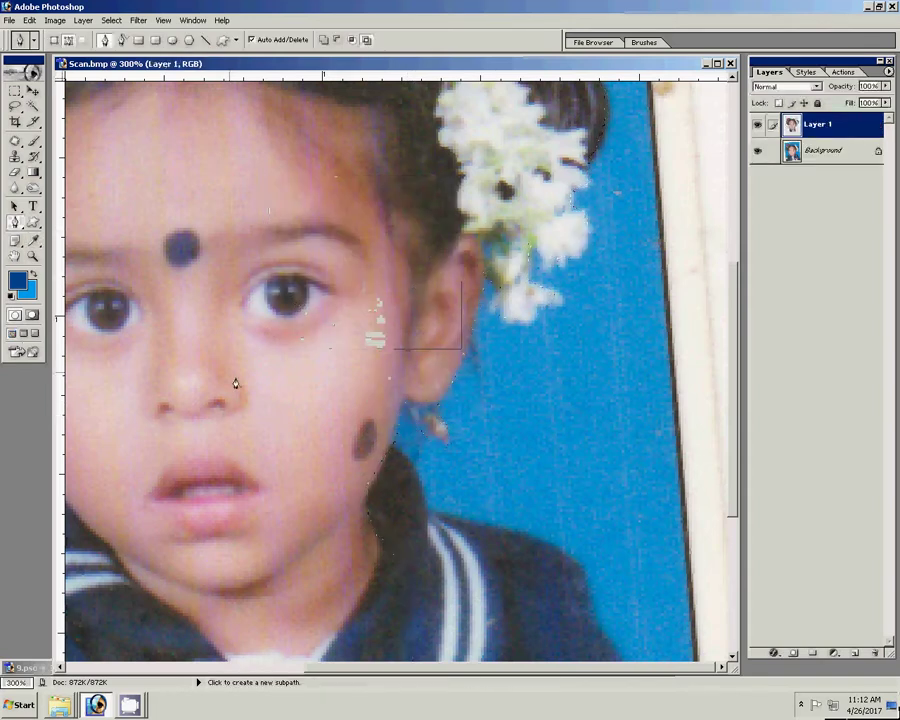
# Step: Fit the image on screen and hide the Background layer
pyautogui.press('z')
pyautogui.rightClick(295, 357)
pyautogui.click(305, 358)
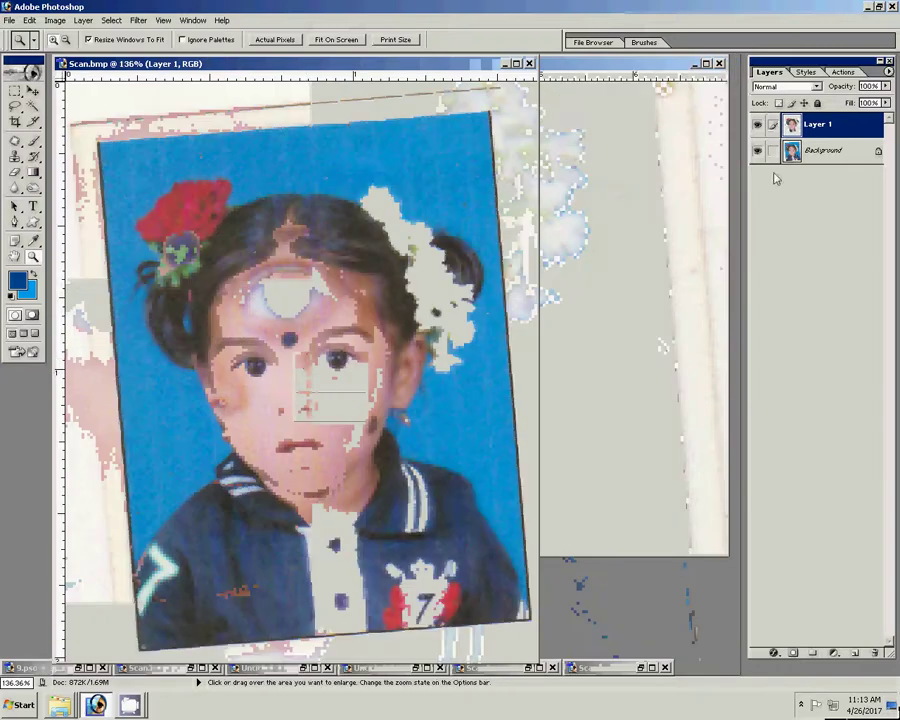
pyautogui.click(767, 150)
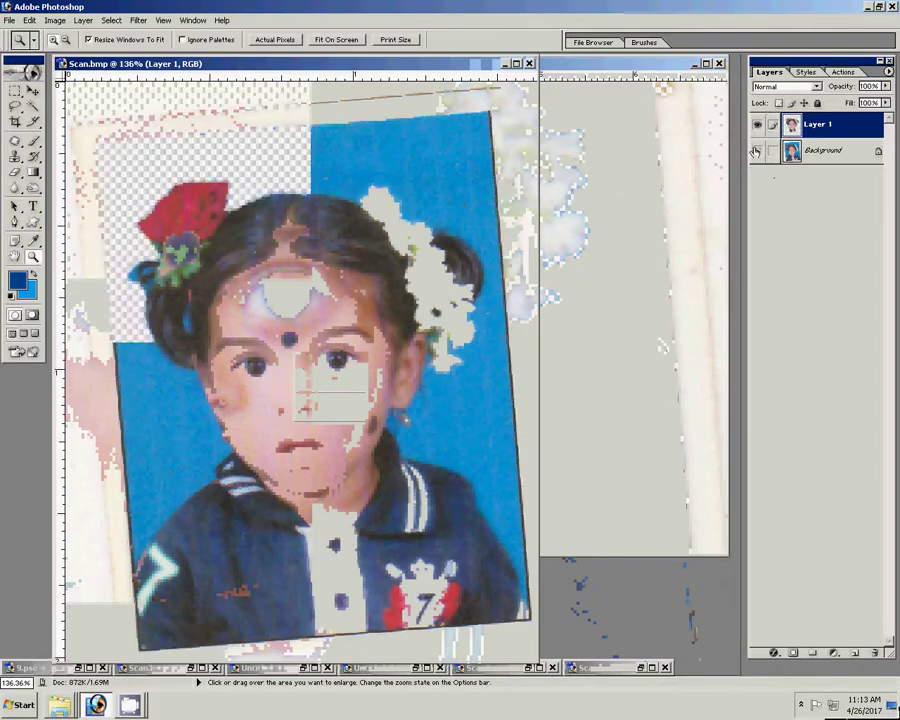
pyautogui.press('v')
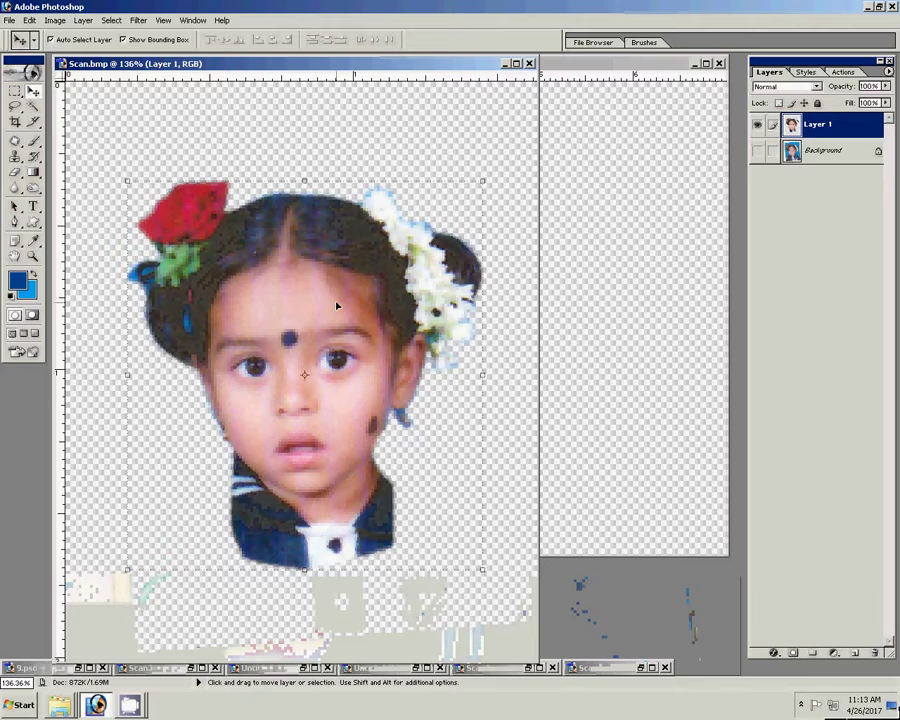
# Step: Shift the head layer's midtones toward blue with Color Balance
pyautogui.hotkey('ctrl', 'b')
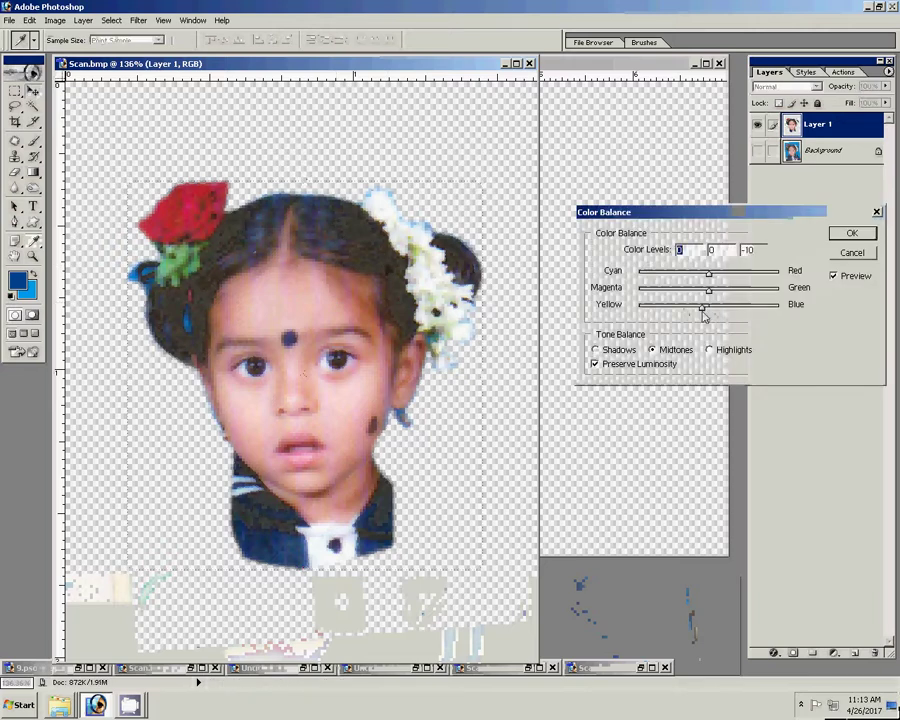
pyautogui.moveTo(703, 316); pyautogui.dragTo(689, 316)
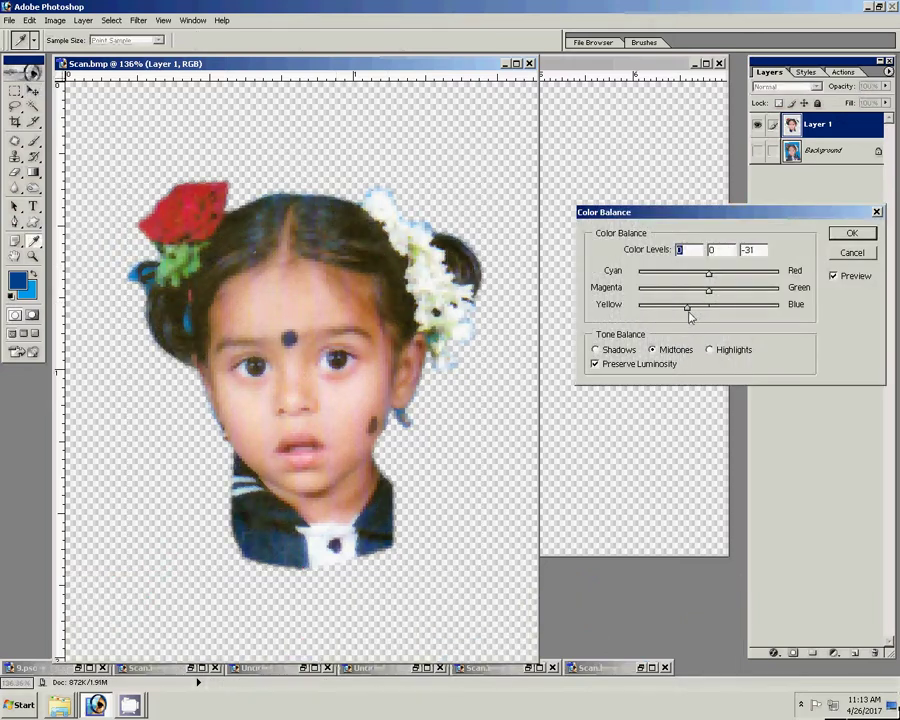
pyautogui.click(852, 234)
pyautogui.press('v')
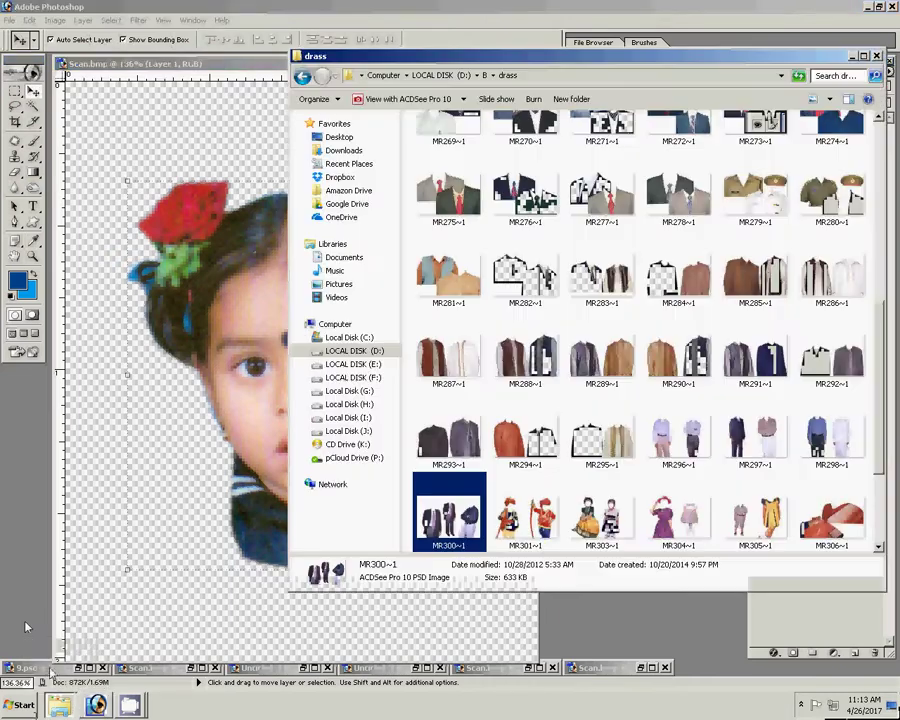
# Step: Browse to drive D, folder B, Baby subfolder, and open image 2
pyautogui.click(435, 76)
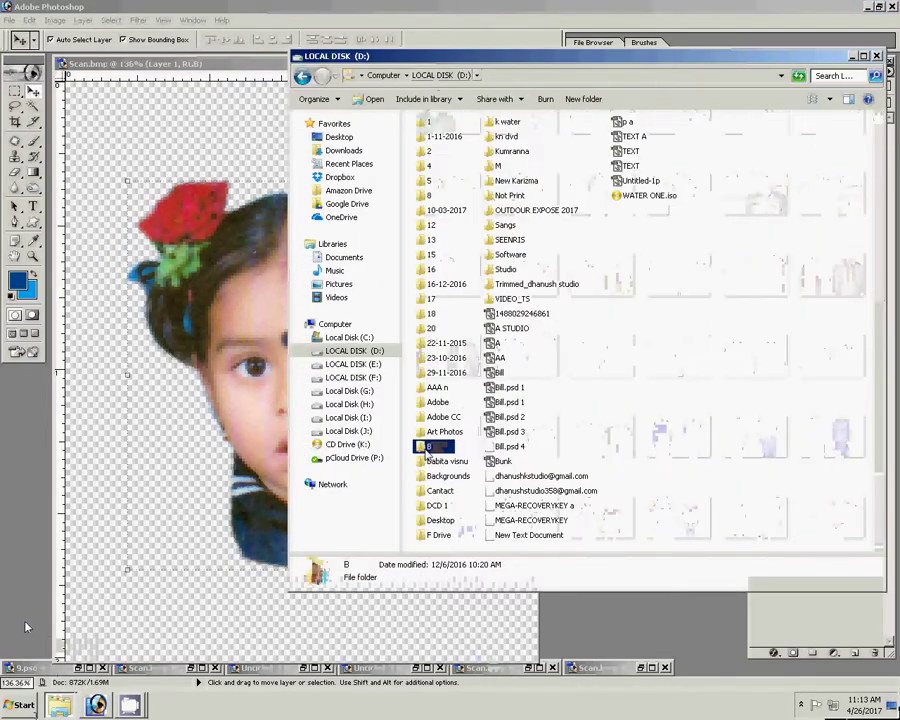
pyautogui.doubleClick(430, 447)
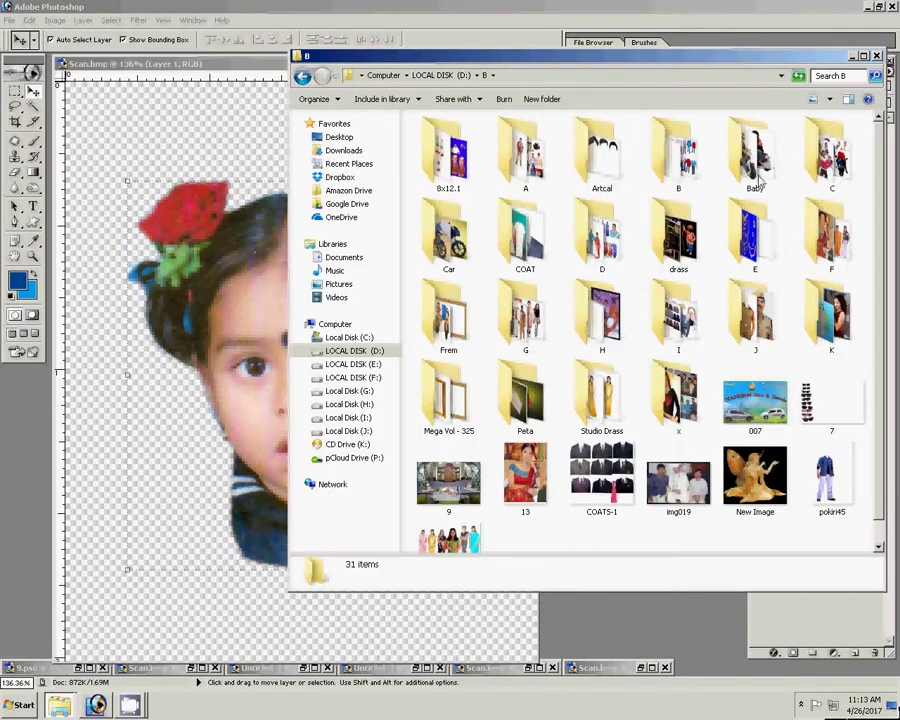
pyautogui.doubleClick(755, 165)
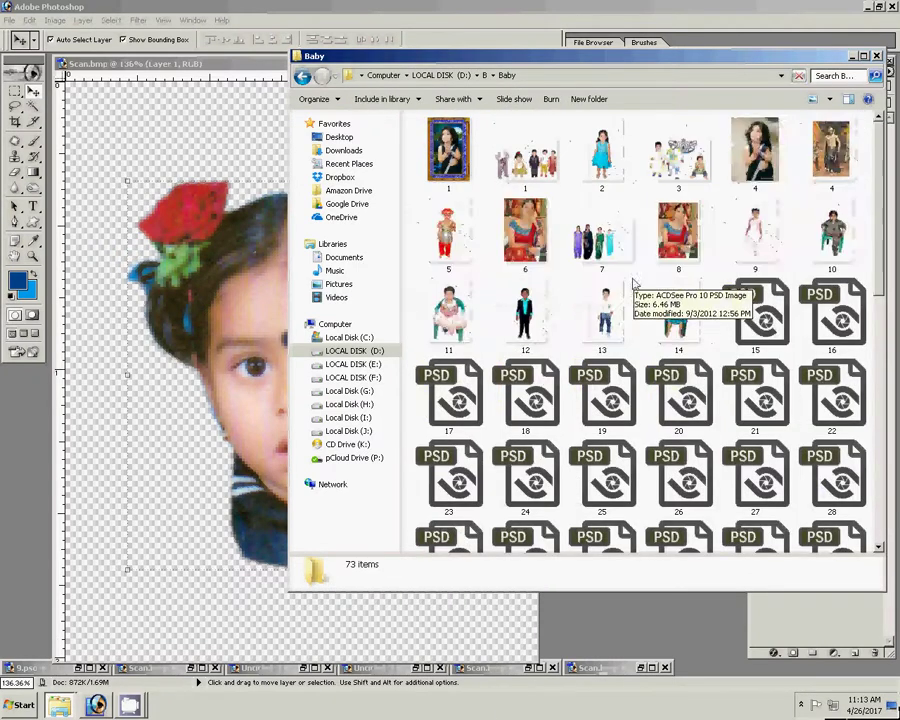
pyautogui.click(602, 152)
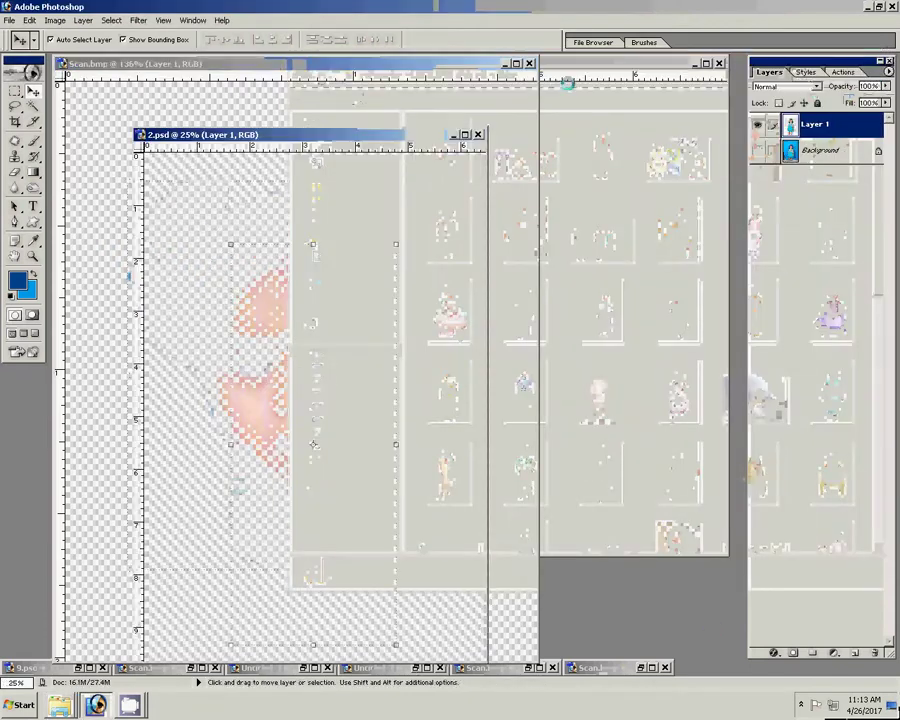
# Step: Move the head into 2.psd, scaled to 163.6% and tilted 5.4° over the girl
pyautogui.moveTo(354, 141); pyautogui.dragTo(574, 141)
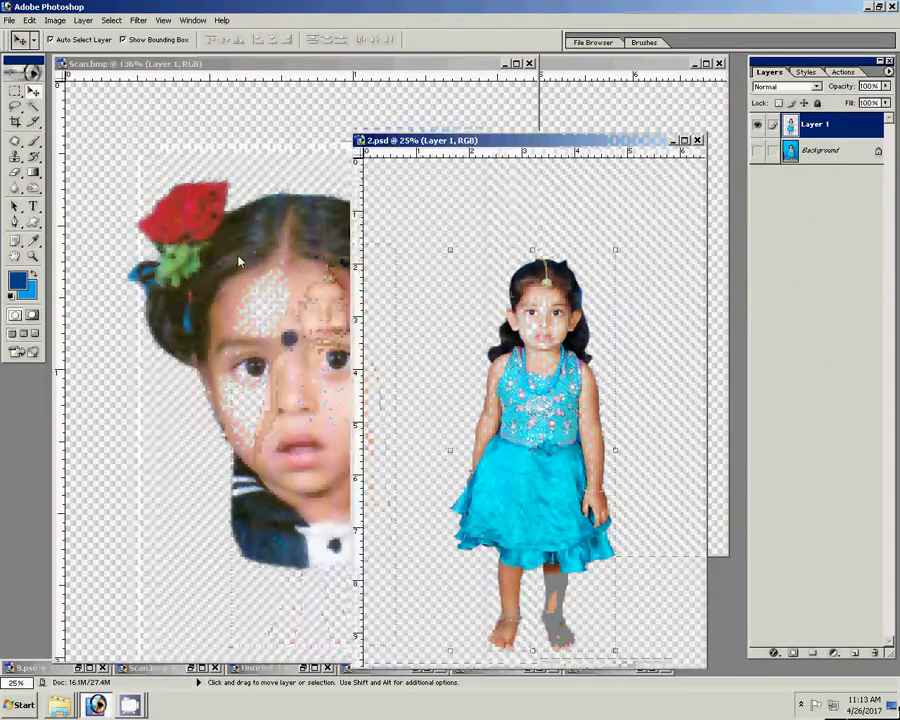
pyautogui.click(297, 262)
pyautogui.moveTo(565, 265)
pyautogui.mouseDown()
pyautogui.moveTo(570, 290)
pyautogui.moveTo(597, 270)
pyautogui.moveTo(597, 282)
pyautogui.mouseUp()
pyautogui.moveTo(545, 318); pyautogui.dragTo(545, 302)
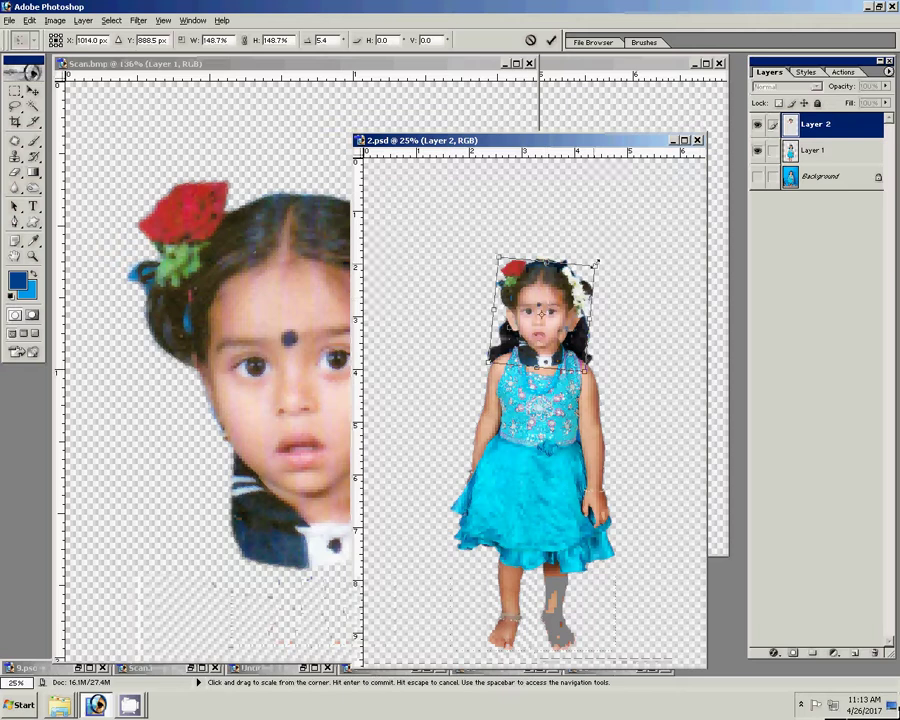
pyautogui.moveTo(595, 266); pyautogui.dragTo(603, 262)
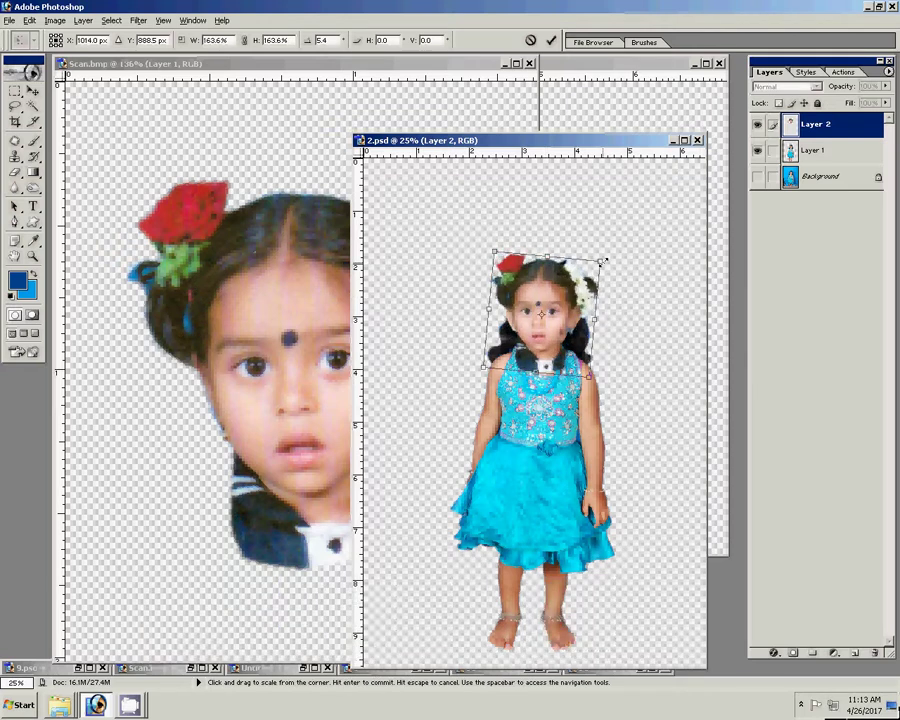
pyautogui.press('Return')
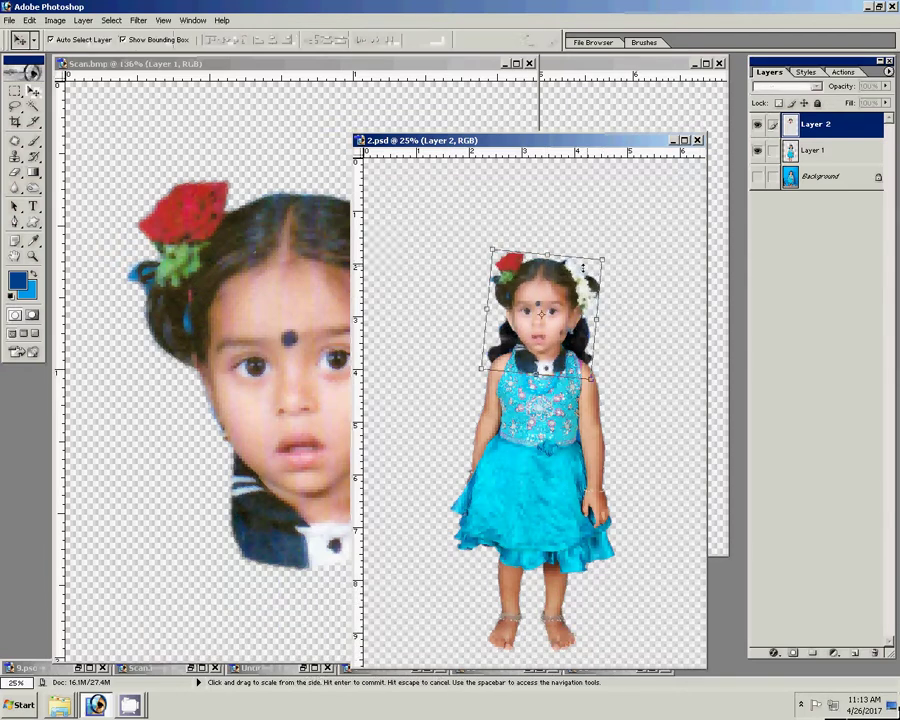
pyautogui.press('z')
pyautogui.moveTo(494, 310); pyautogui.dragTo(600, 410)
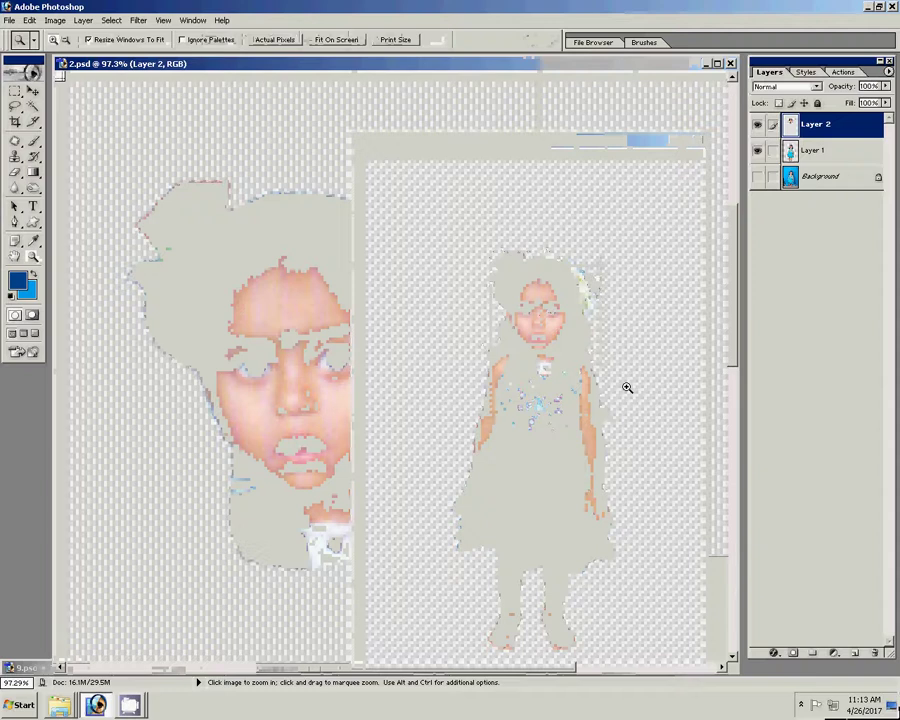
# Step: Align the face layer with the girl's face and erase its collar with a size-60 eraser
pyautogui.press('v')
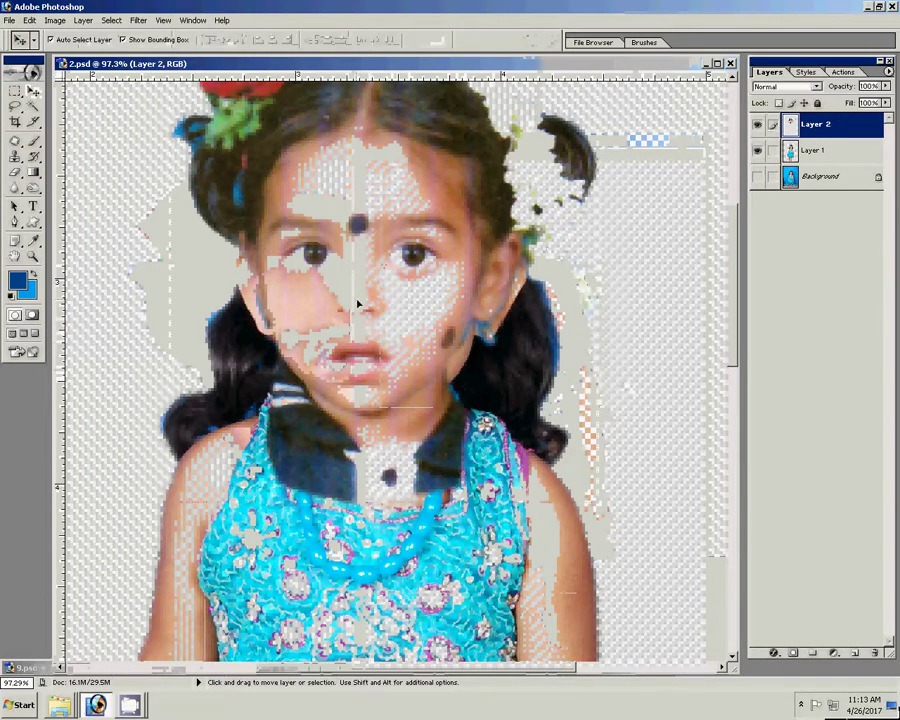
pyautogui.moveTo(356, 300); pyautogui.dragTo(364, 318)
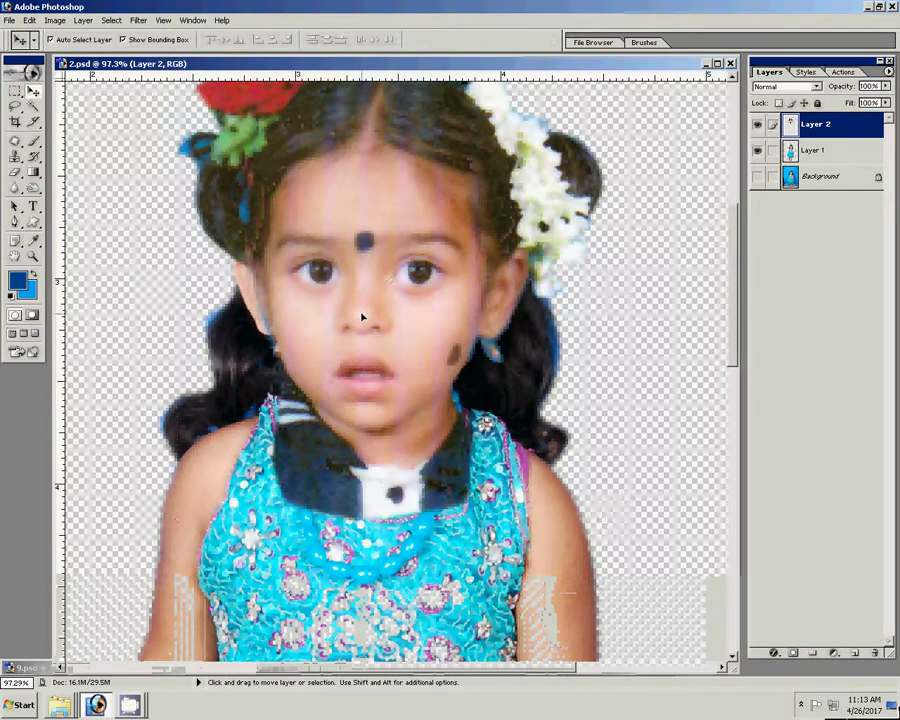
pyautogui.press('e')
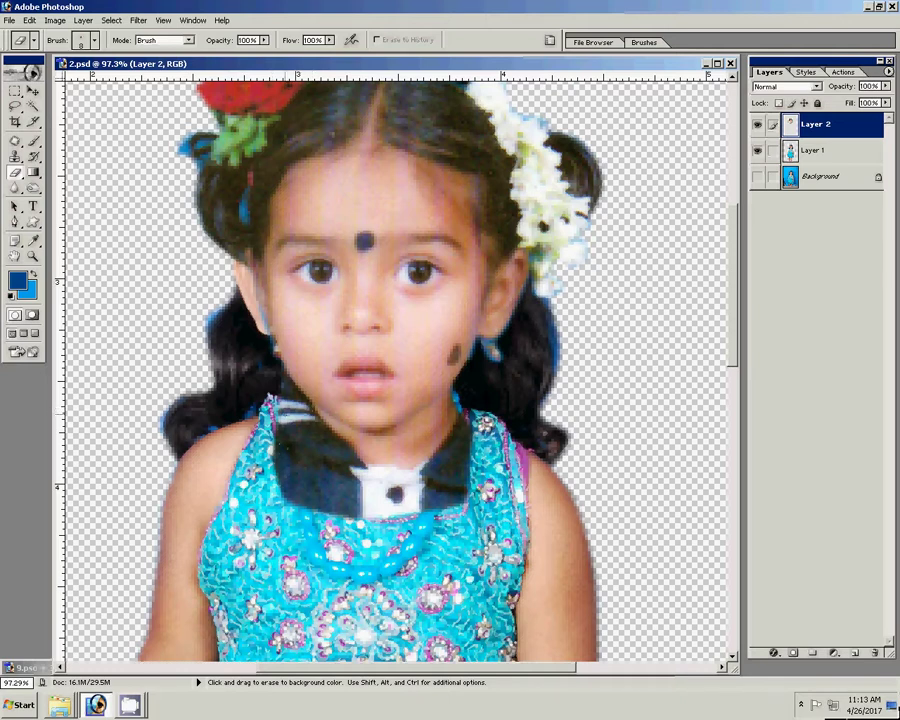
pyautogui.press(']')
pyautogui.press(']')
pyautogui.press(']')
pyautogui.press('[')
pyautogui.press('[')
pyautogui.press('[')
pyautogui.click(289, 416)
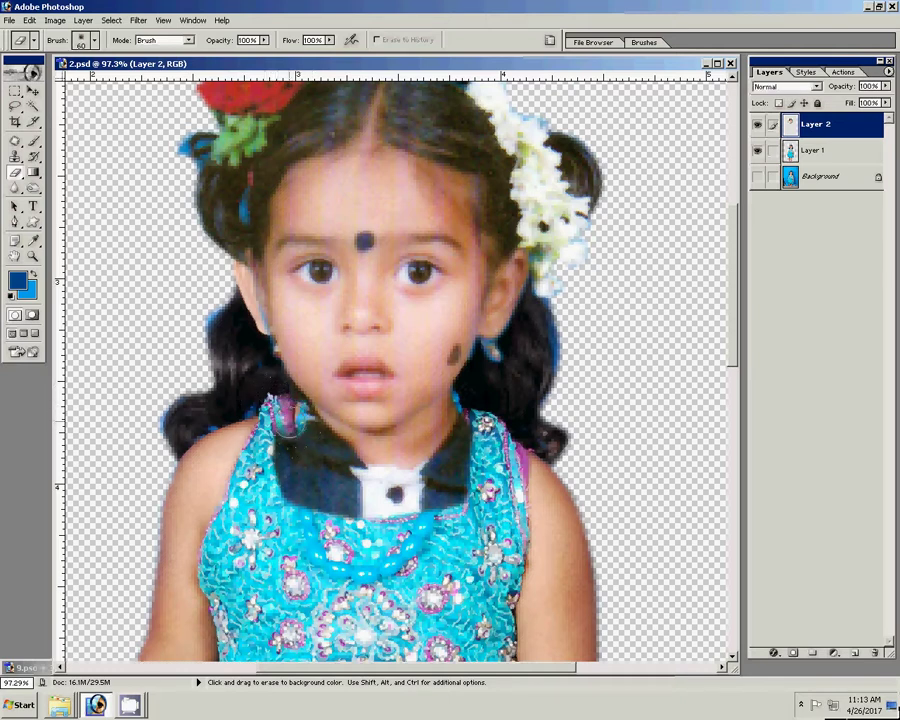
pyautogui.moveTo(289, 416)
pyautogui.mouseDown()
pyautogui.moveTo(383, 500)
pyautogui.moveTo(300, 455)
pyautogui.moveTo(430, 485)
pyautogui.moveTo(466, 396)
pyautogui.mouseUp()
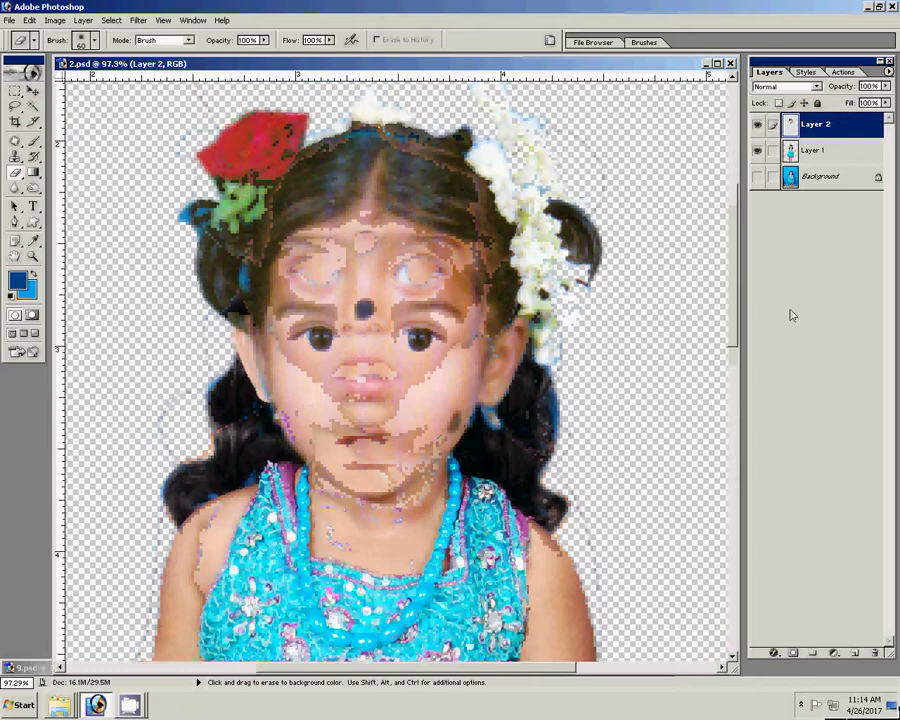
# Step: Erase stray hair at the top, right and left of the head on Layer 1
pyautogui.click(808, 155)
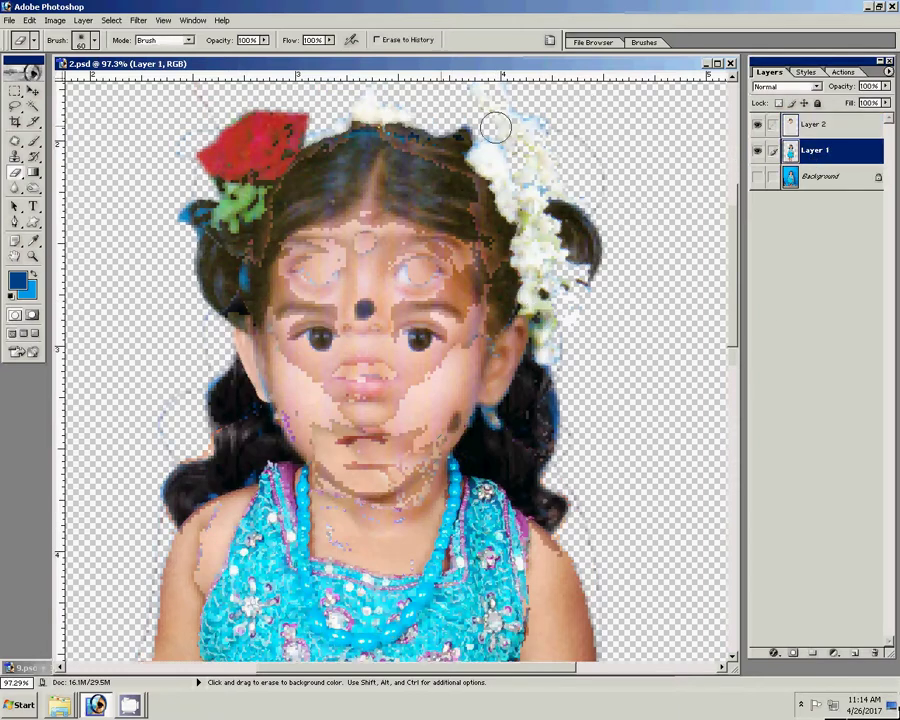
pyautogui.moveTo(432, 145); pyautogui.dragTo(452, 130)
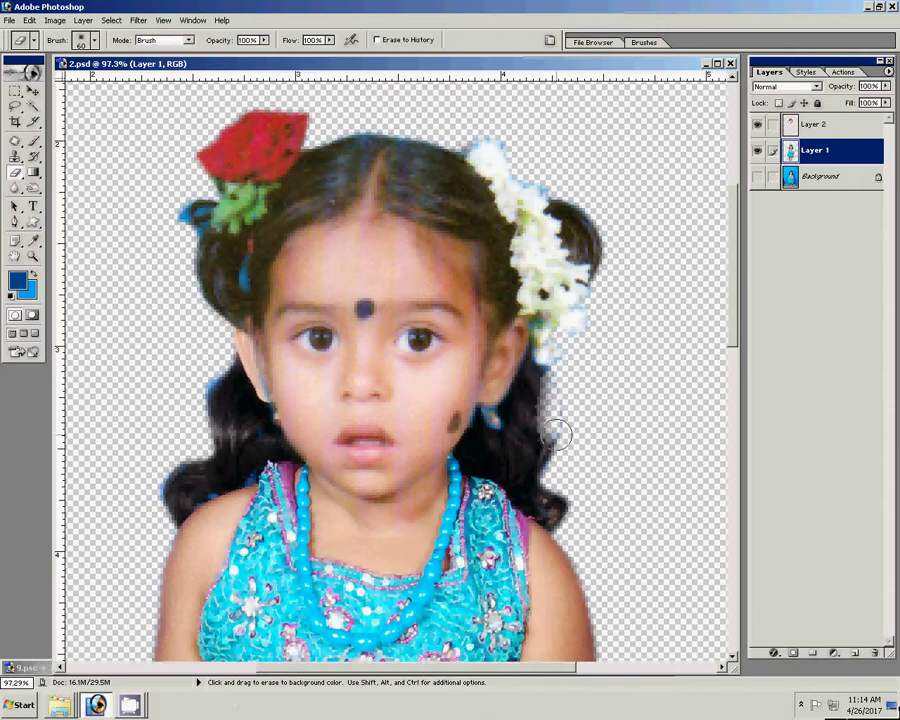
pyautogui.moveTo(552, 428); pyautogui.dragTo(574, 516)
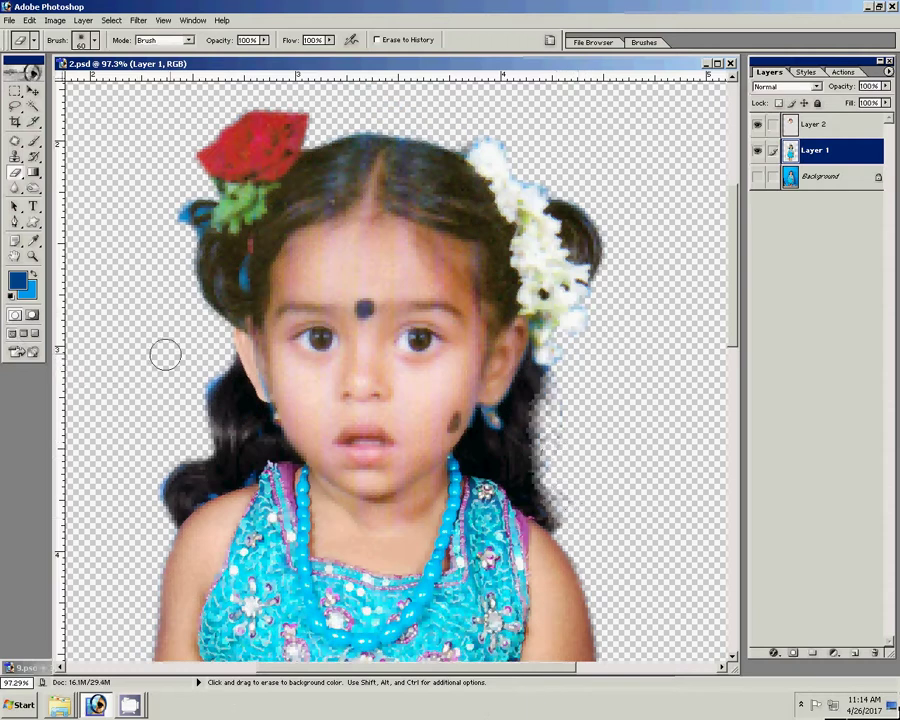
pyautogui.moveTo(201, 396)
pyautogui.mouseDown()
pyautogui.moveTo(196, 443)
pyautogui.moveTo(165, 460)
pyautogui.moveTo(147, 512)
pyautogui.moveTo(176, 473)
pyautogui.mouseUp()
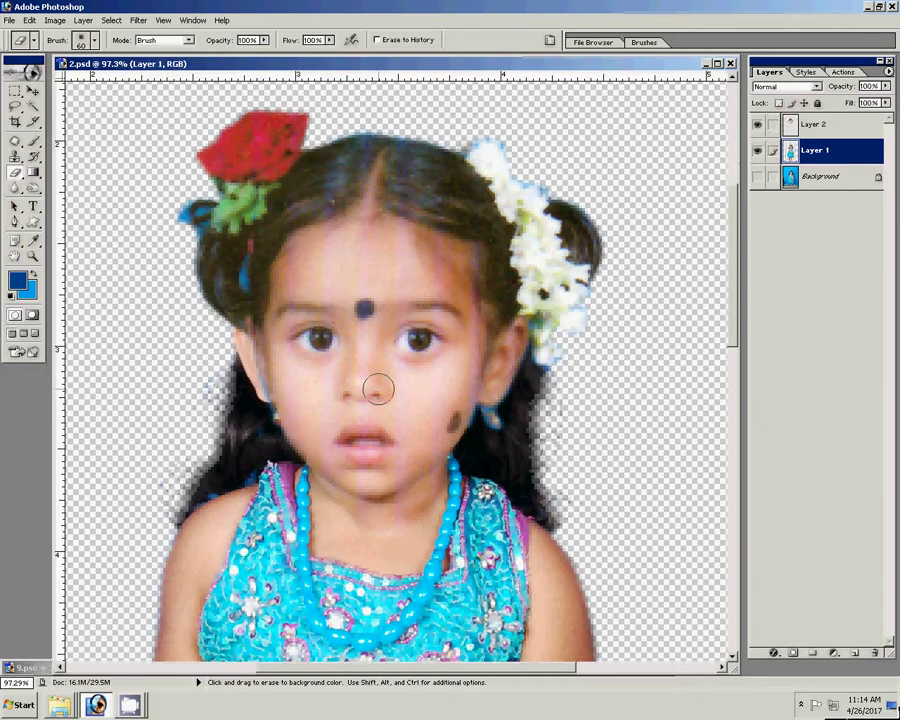
pyautogui.press('v')
pyautogui.click(412, 416)
pyautogui.hotkey('ctrl', 'b')
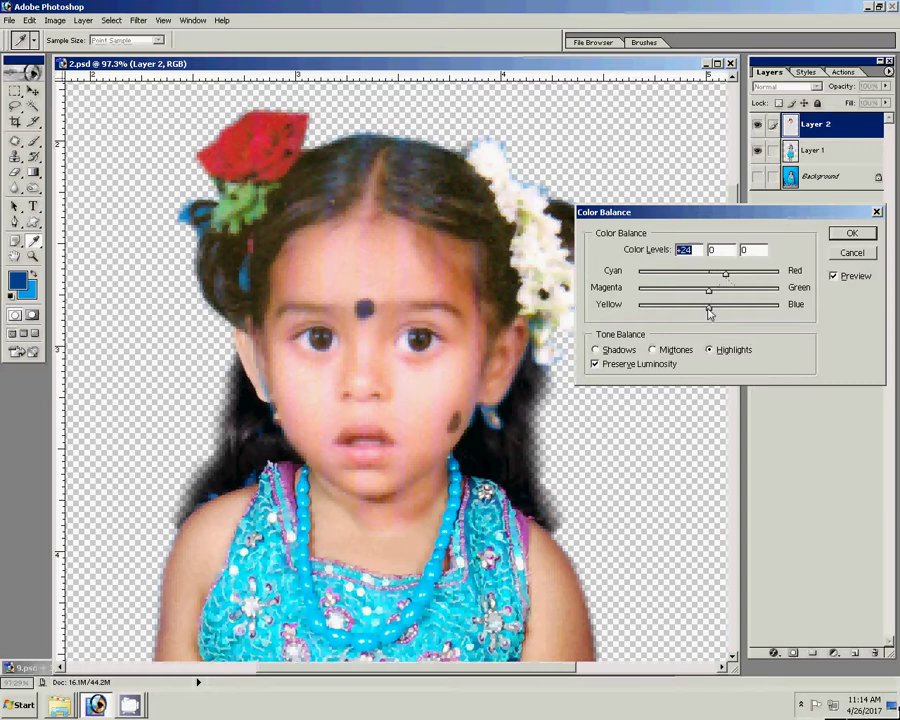
# Step: Warm the face layer's highlights to red +24 with Color Balance
pyautogui.moveTo(697, 317); pyautogui.dragTo(709, 318)
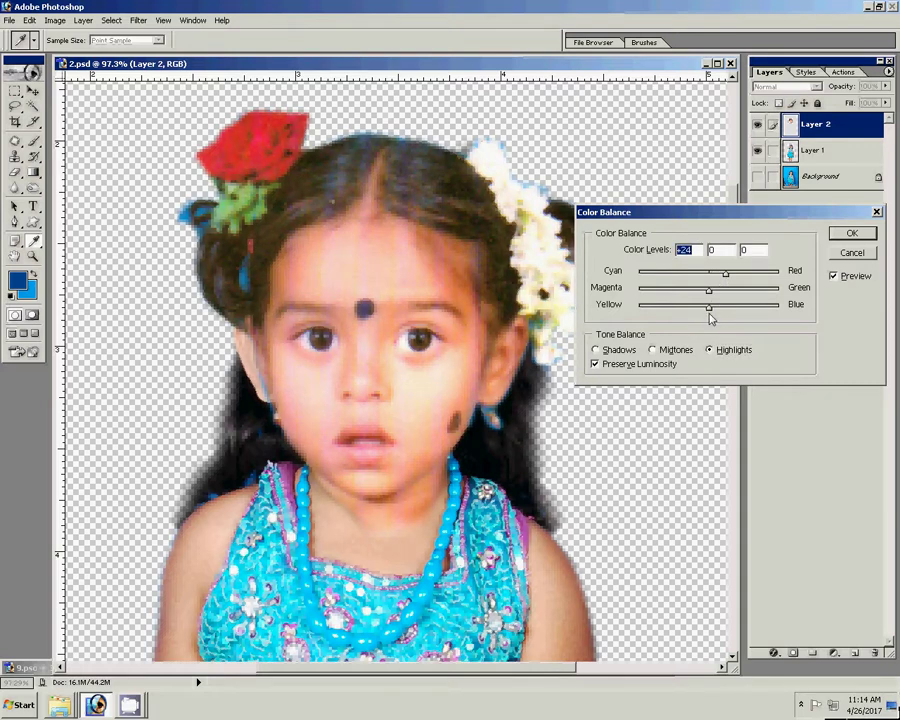
pyautogui.press('Tab')
pyautogui.press('Tab')
pyautogui.click(849, 234)
pyautogui.press('v')
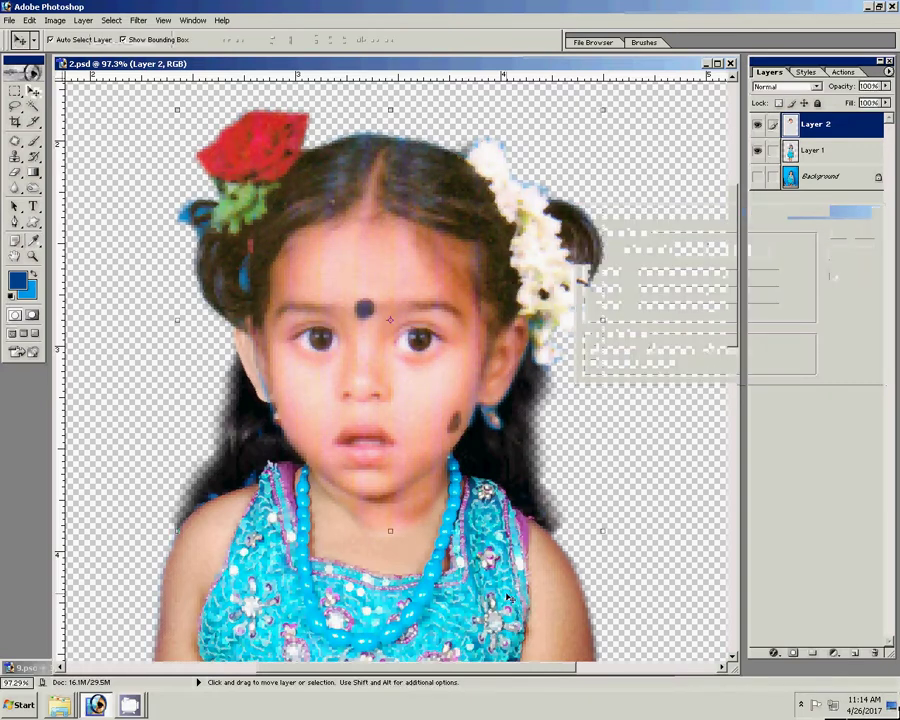
# Step: Balance Layer 1 with highlights +40 and midtones yellow -12
pyautogui.click(508, 598)
pyautogui.hotkey('ctrl', 'b')
pyautogui.click(709, 349)
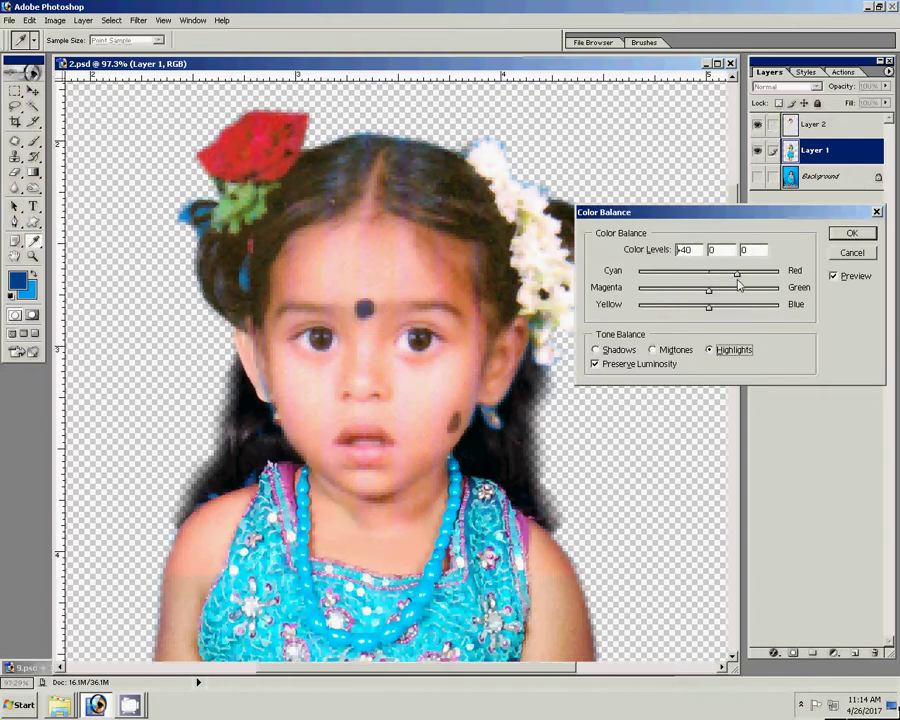
pyautogui.hotkey('ctrl', '2')
pyautogui.moveTo(708, 311); pyautogui.dragTo(694, 317)
pyautogui.click(852, 235)
pyautogui.press('v')
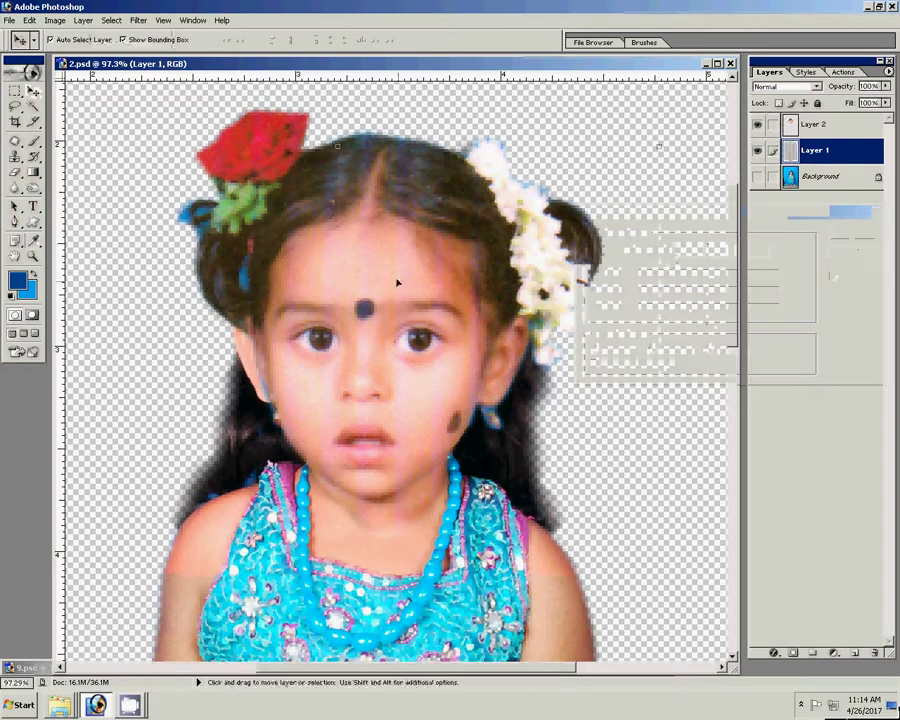
# Step: Run Action 1 to apply Reduce Noise to the face layer
pyautogui.click(398, 283)
pyautogui.click(842, 72)
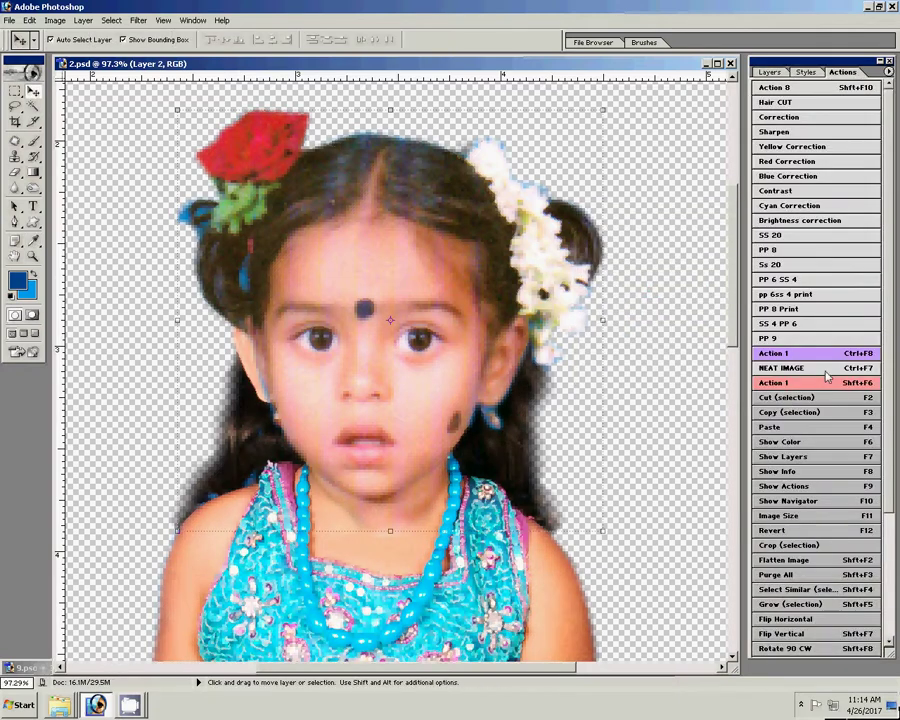
pyautogui.click(820, 388)
pyautogui.click(769, 72)
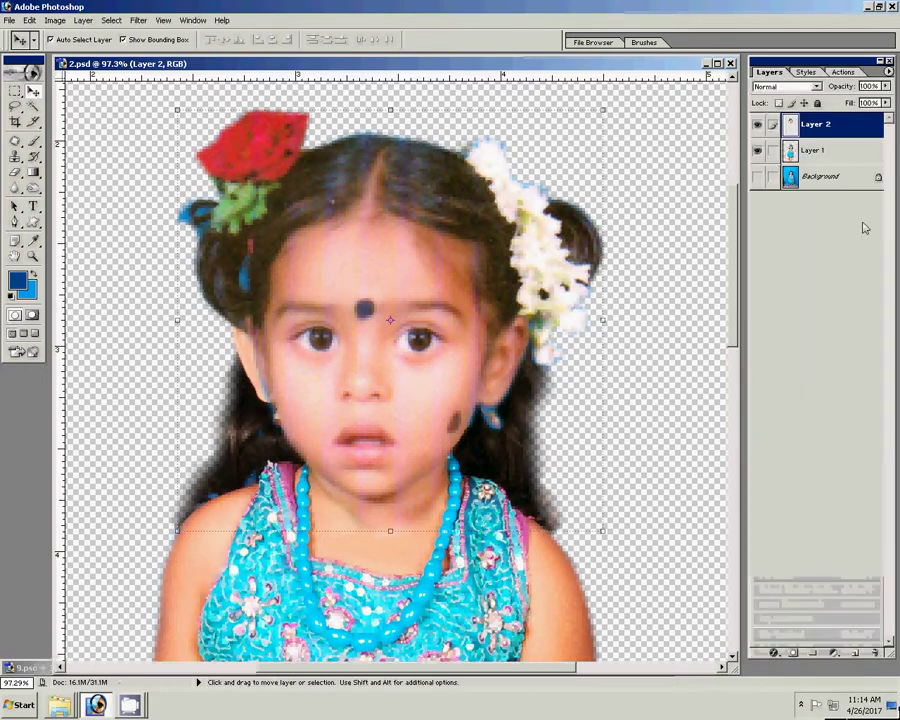
# Step: Clone-stamp a patch into the left-side hair on Layer 1 with a size-40 brush
pyautogui.click(811, 150)
pyautogui.press('s')
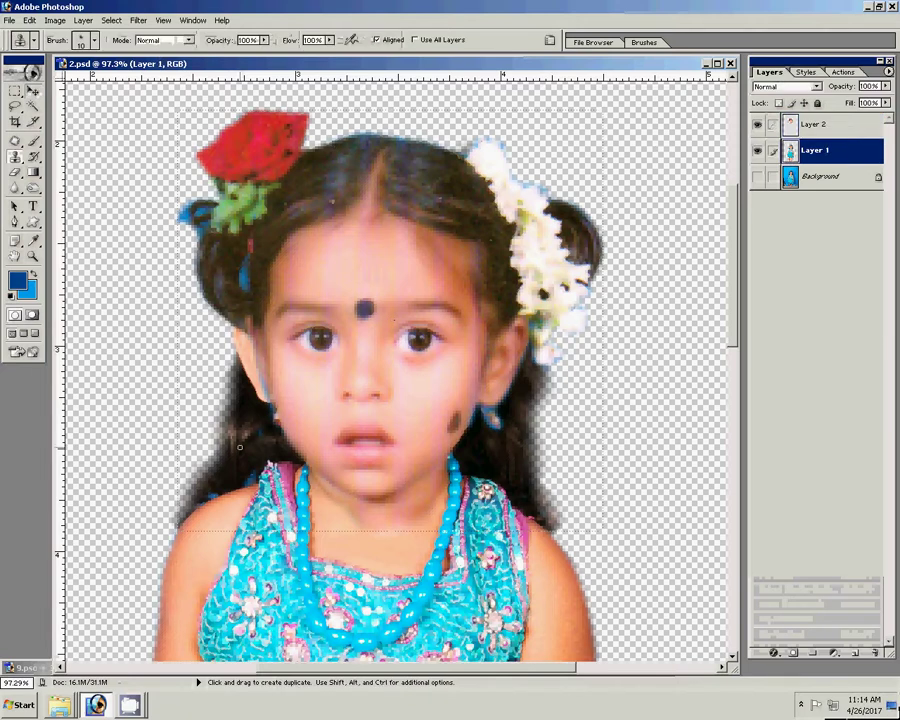
pyautogui.press(']')
pyautogui.press(']')
pyautogui.press(']')
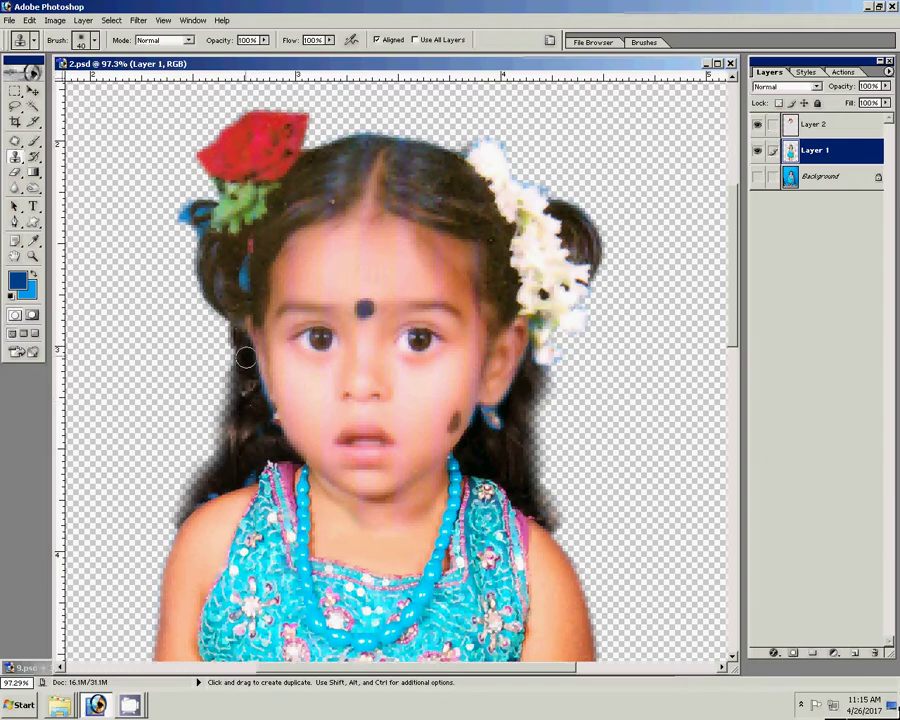
pyautogui.click(248, 395)
# Step: Burn the hair across the top of the head on Layer 2 with a size-60 brush
pyautogui.click(815, 124)
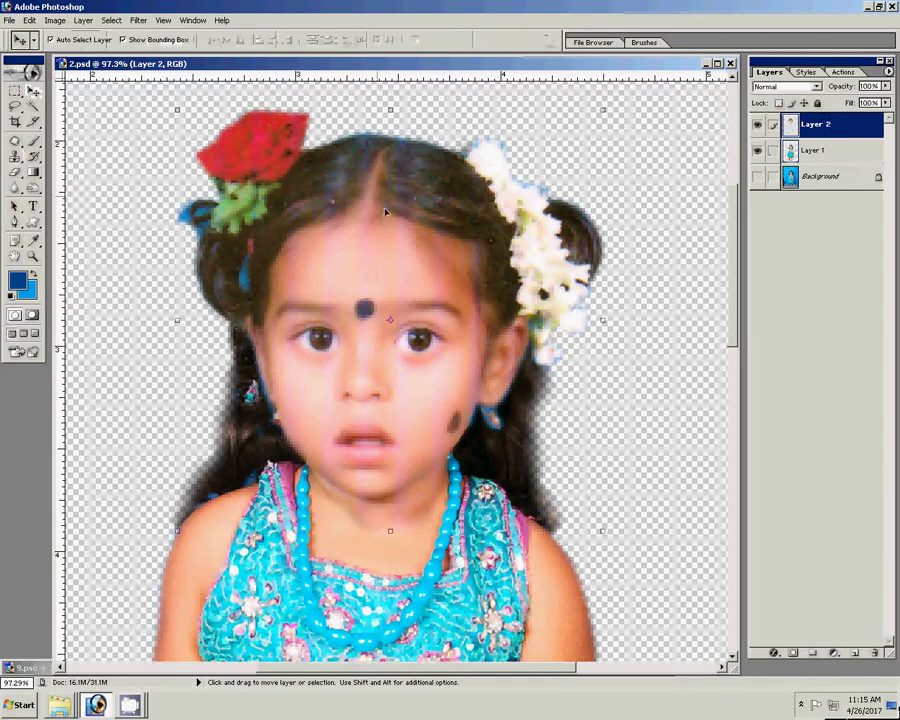
pyautogui.click(33, 189)
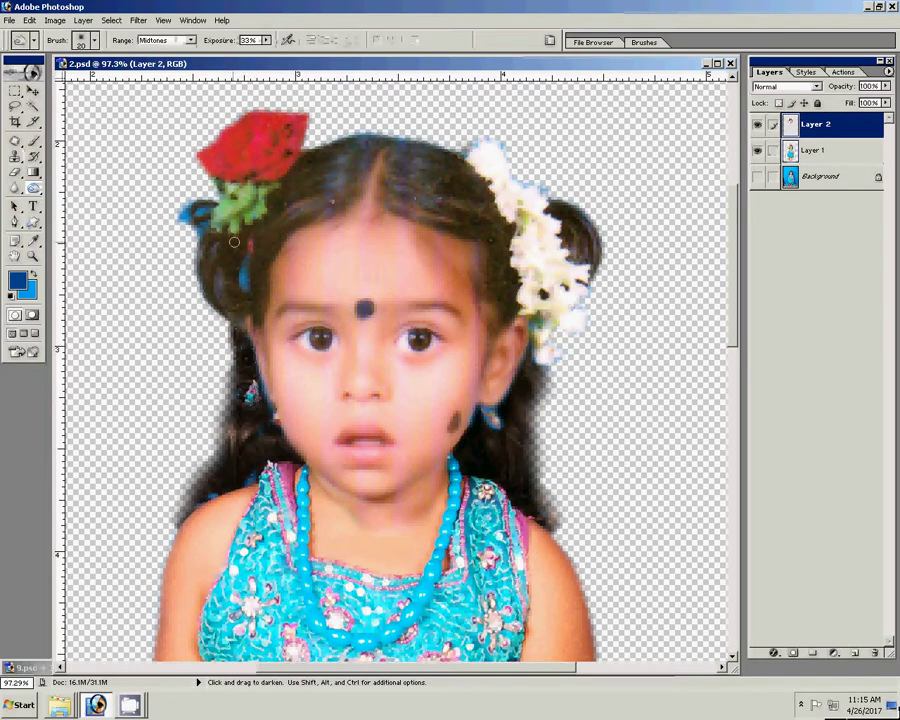
pyautogui.press(']')
pyautogui.press(']')
pyautogui.press(']')
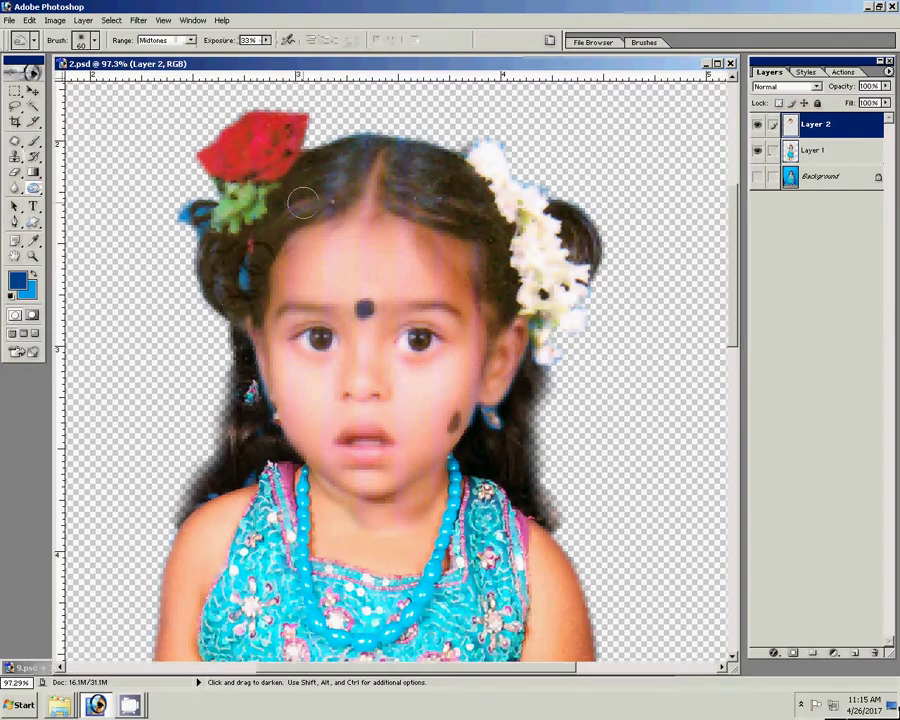
pyautogui.moveTo(224, 259); pyautogui.dragTo(324, 184)
pyautogui.moveTo(383, 148); pyautogui.dragTo(286, 108)
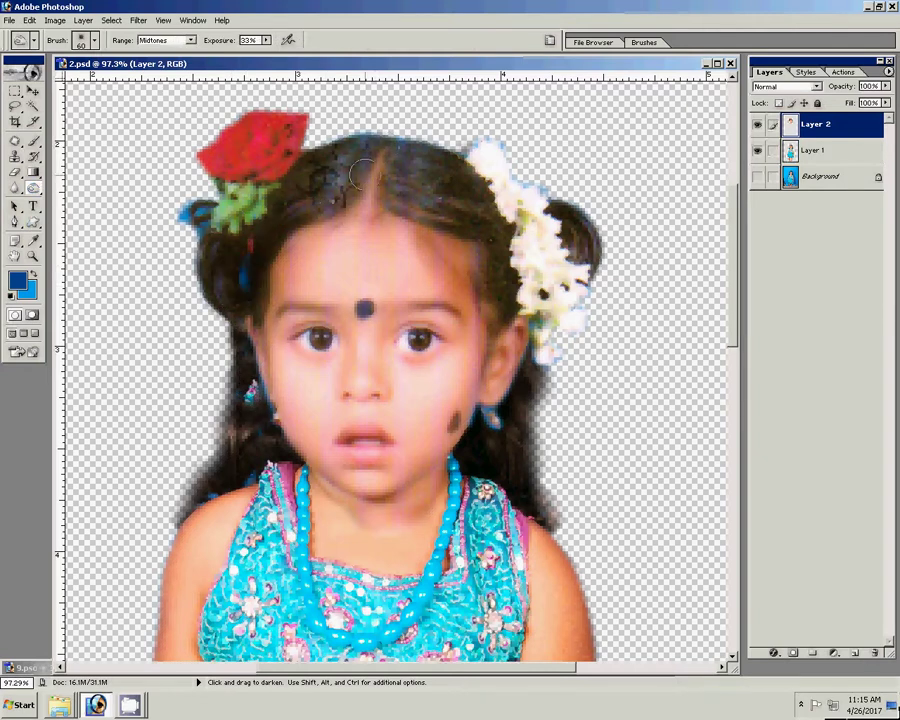
pyautogui.moveTo(317, 146)
pyautogui.mouseDown()
pyautogui.moveTo(487, 238)
pyautogui.moveTo(593, 240)
pyautogui.moveTo(585, 270)
pyautogui.mouseUp()
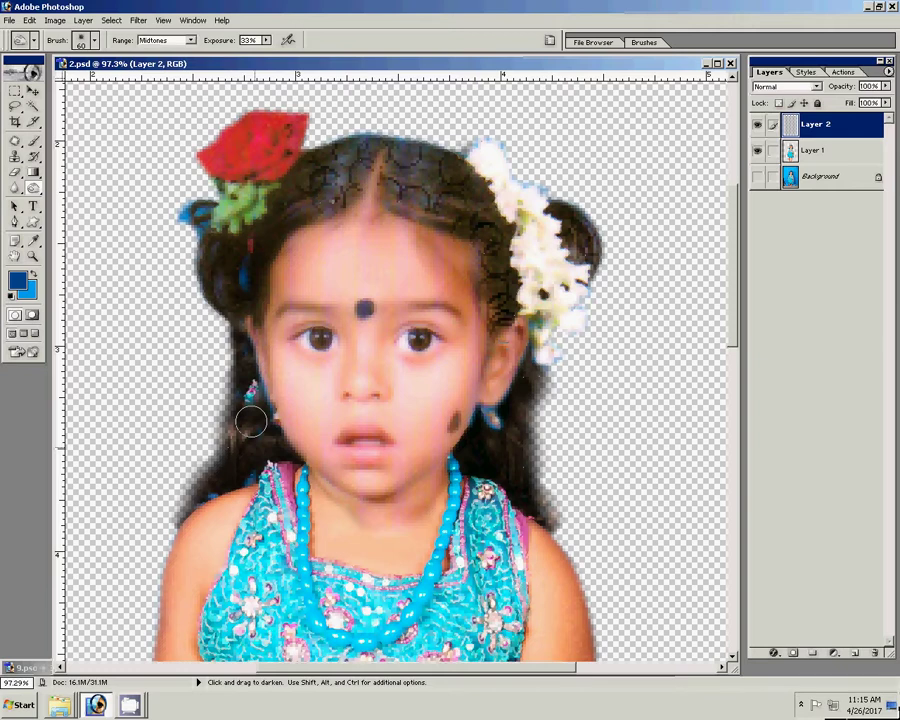
# Step: Zoom in and erase leftover face-layer patches over the ear, cheek and earring
pyautogui.press('z')
pyautogui.moveTo(449, 370); pyautogui.dragTo(519, 470)
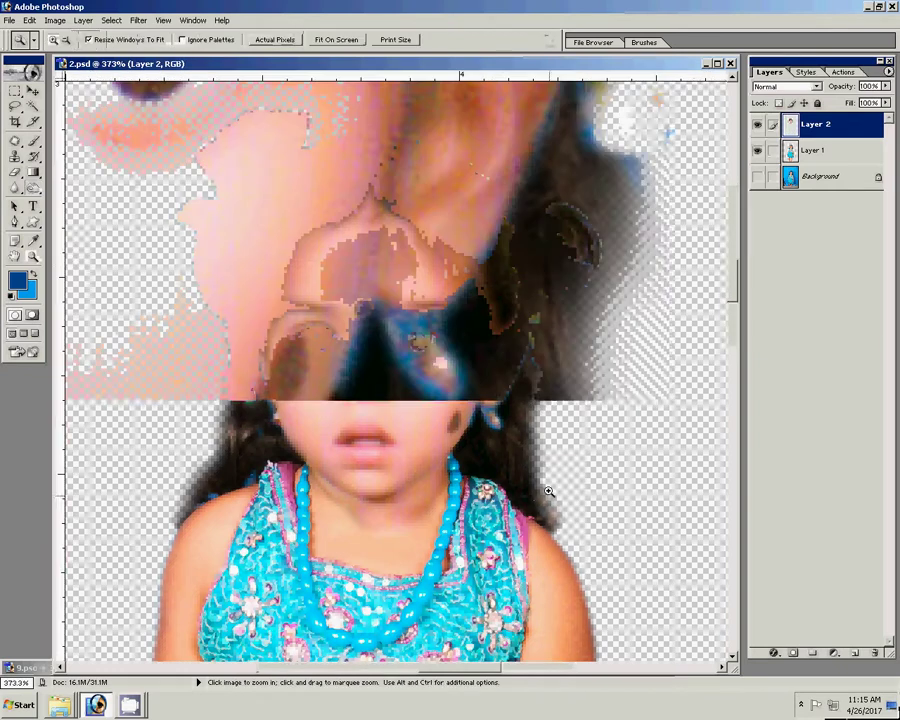
pyautogui.press('e')
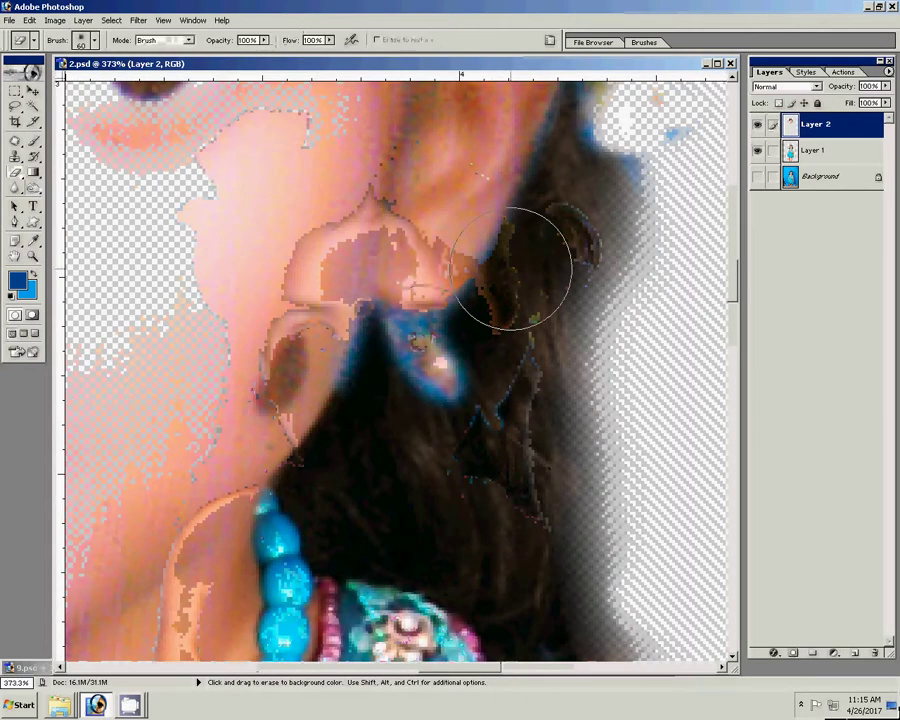
pyautogui.moveTo(510, 265); pyautogui.dragTo(530, 182)
pyautogui.press('[')
pyautogui.press('[')
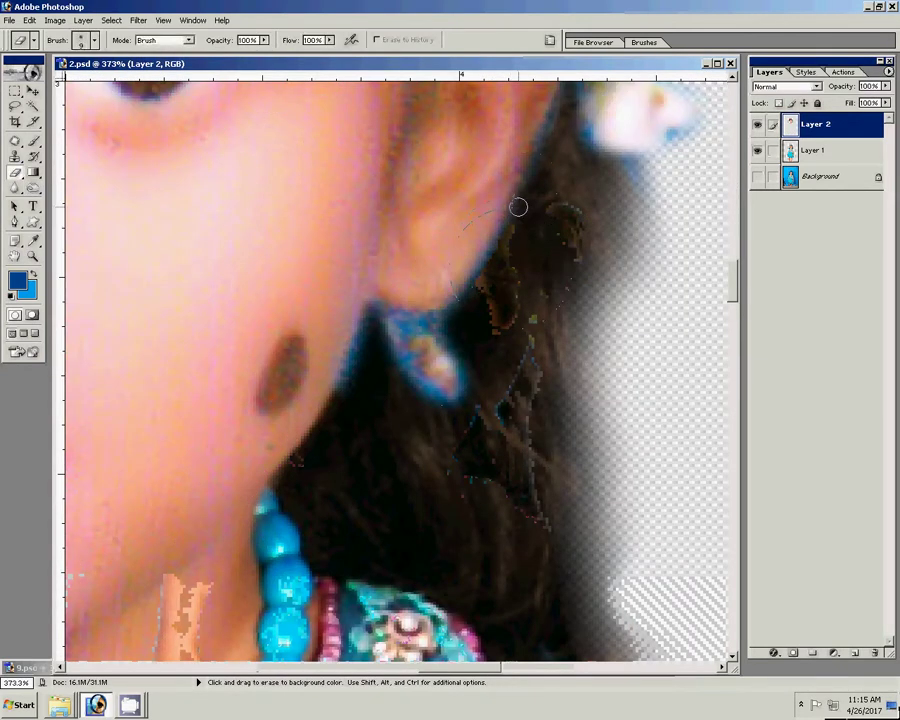
pyautogui.moveTo(446, 315)
pyautogui.mouseDown()
pyautogui.moveTo(463, 398)
pyautogui.moveTo(390, 352)
pyautogui.moveTo(339, 397)
pyautogui.mouseUp()
# Step: Pan across the face and braid, then fit the whole girl on screen
pyautogui.moveTo(205, 398); pyautogui.dragTo(622, 350)
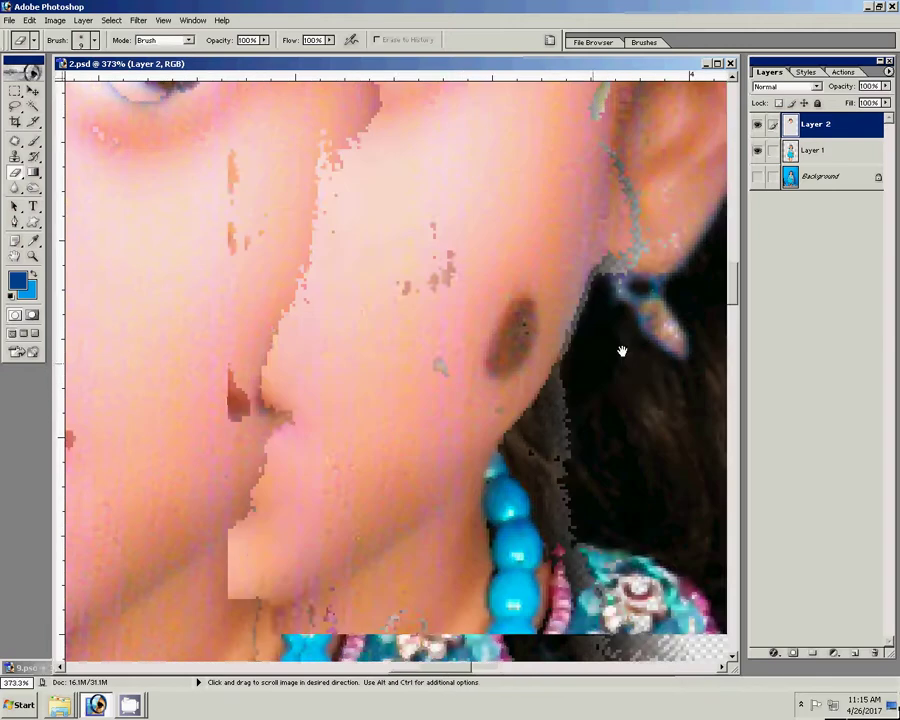
pyautogui.moveTo(196, 414); pyautogui.dragTo(547, 396)
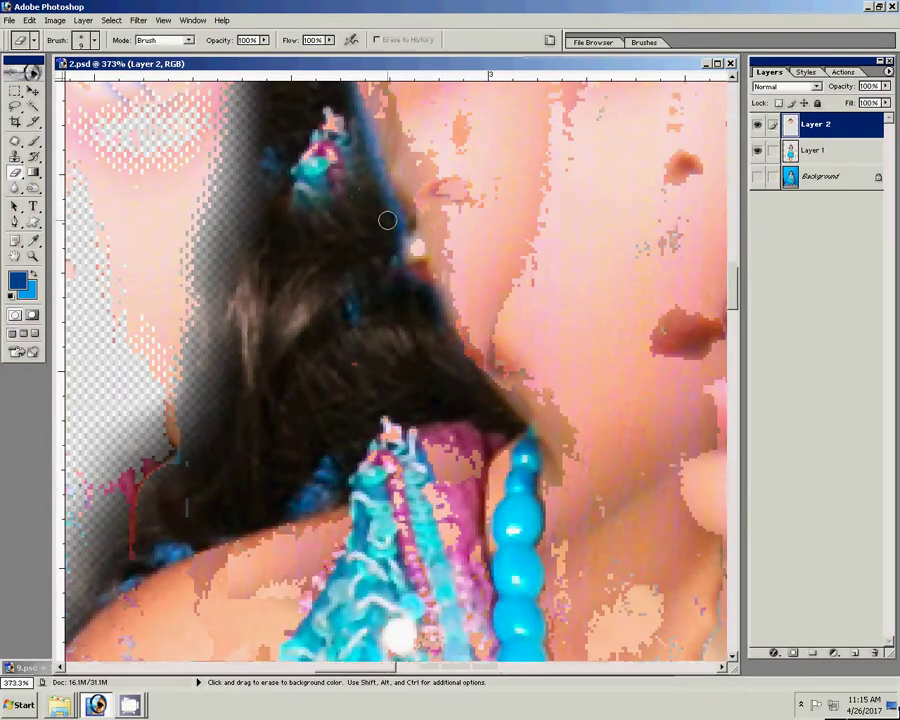
pyautogui.moveTo(382, 237); pyautogui.dragTo(391, 343)
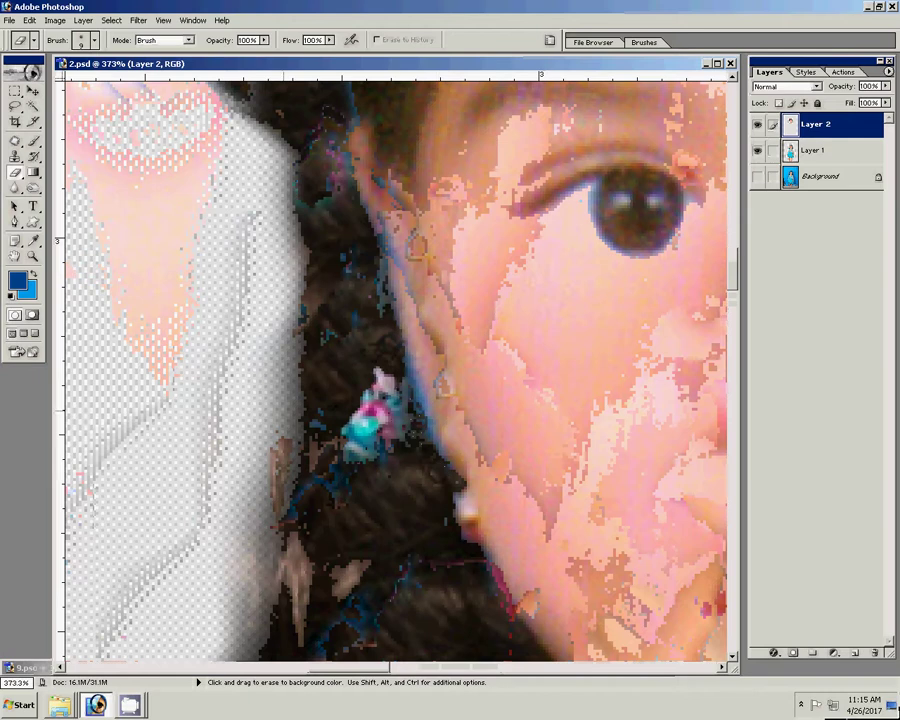
pyautogui.press('z')
pyautogui.hotkey('ctrl', '0')
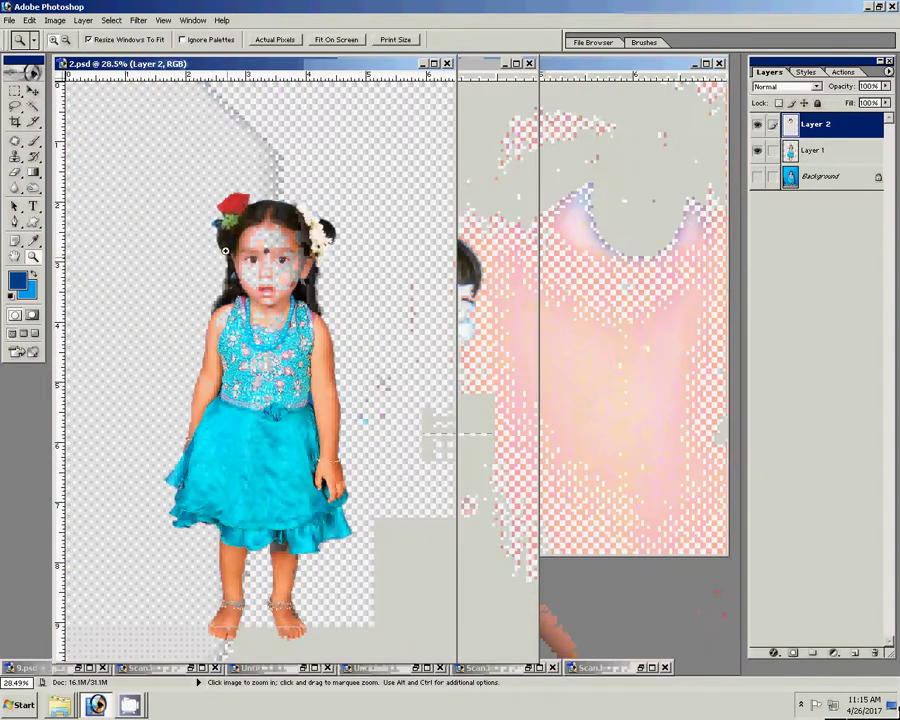
# Step: Zoom on the pasted face and set its Yellow/Blue colour balance to -27
pyautogui.moveTo(222, 200); pyautogui.dragTo(344, 352)
pyautogui.press('v')
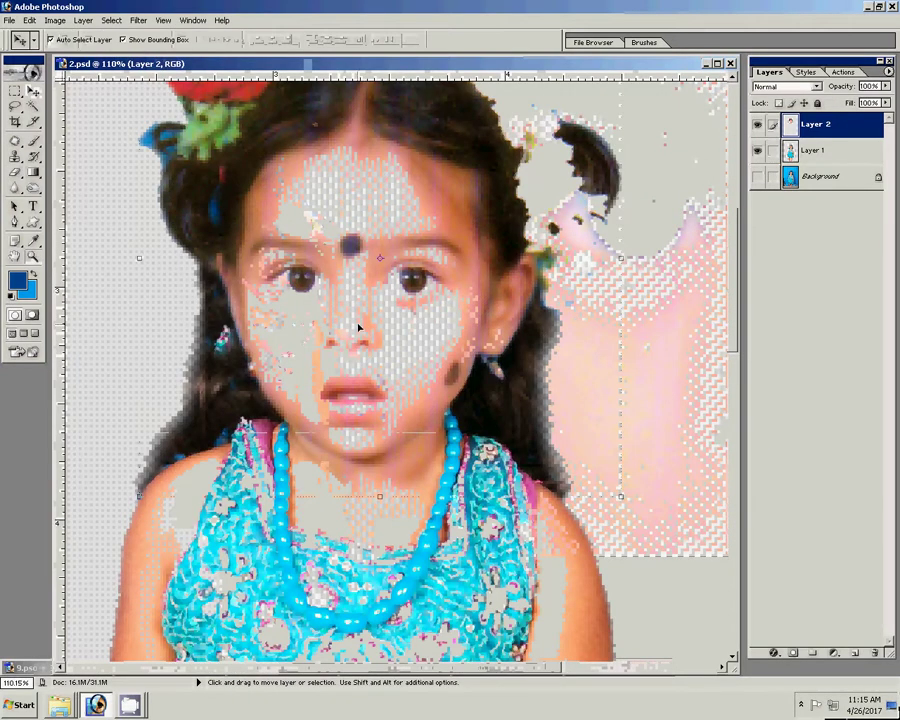
pyautogui.hotkey('ctrl', 'b')
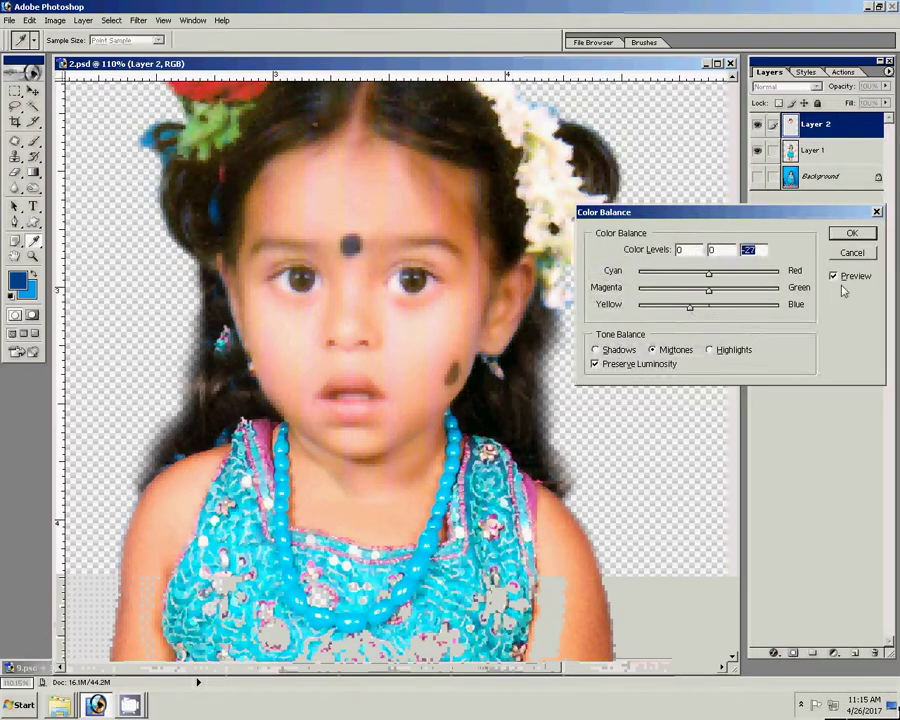
pyautogui.click(852, 233)
# Step: Fit the image on screen, merge the corrected face down, and bring Scan.bmp forward
pyautogui.click(33, 257)
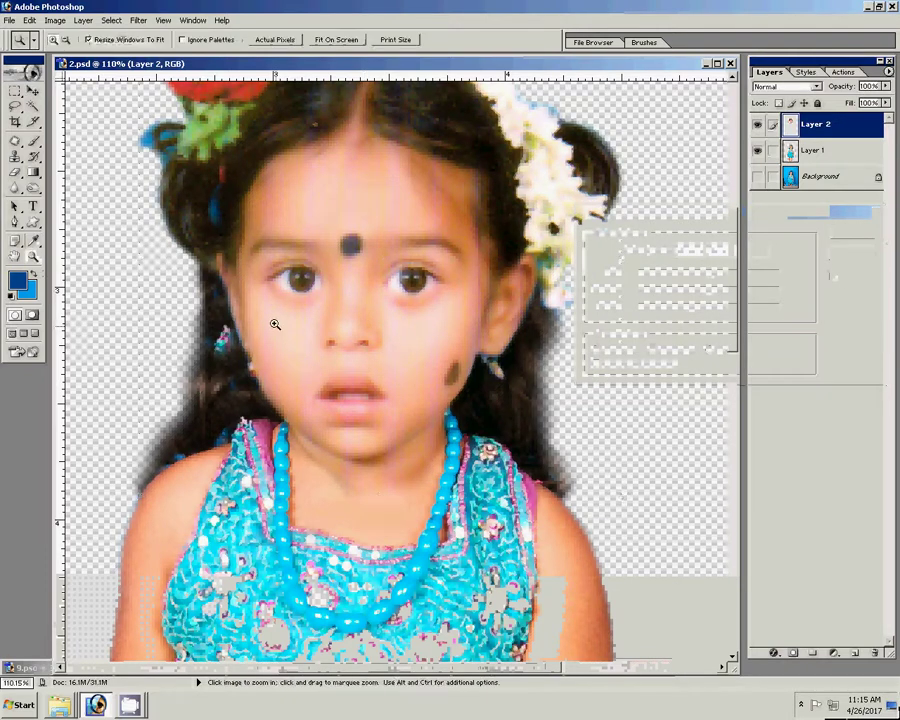
pyautogui.rightClick(274, 324)
pyautogui.click(292, 333)
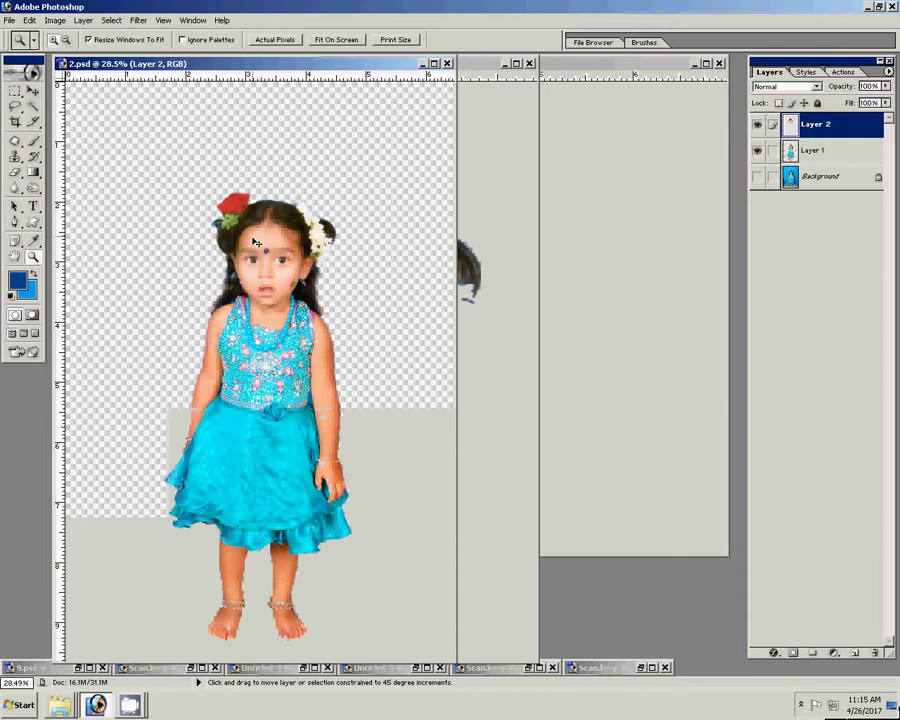
pyautogui.hotkey('ctrl', 'e')
pyautogui.press('v')
pyautogui.click(484, 324)
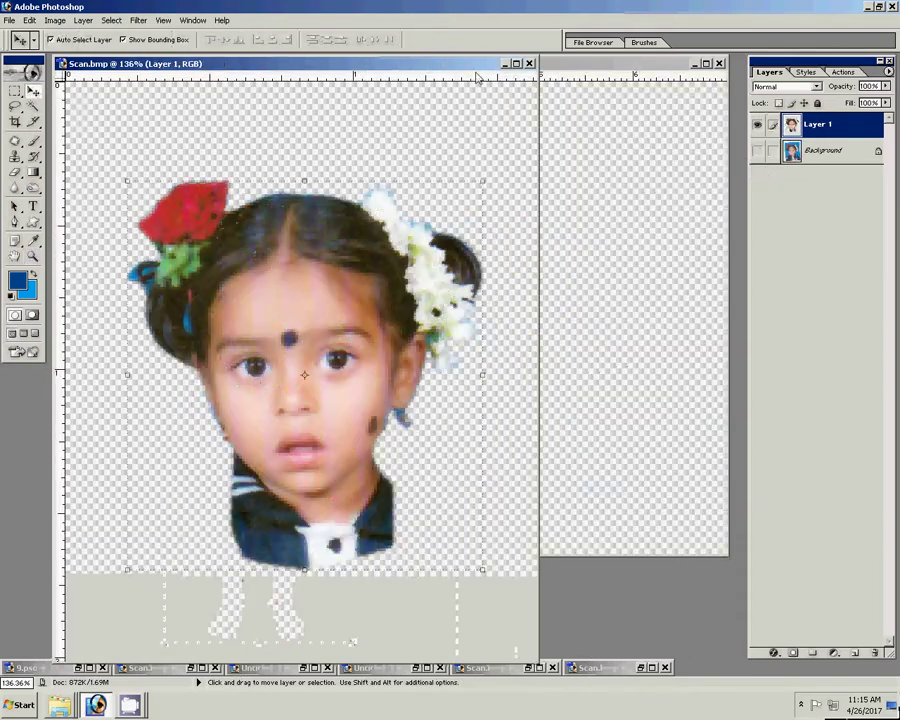
# Step: Copy the blue-dress girl into Untitled-2 at lower left and show the man, woman and boy layers
pyautogui.hotkey('ctrl', 'Tab')
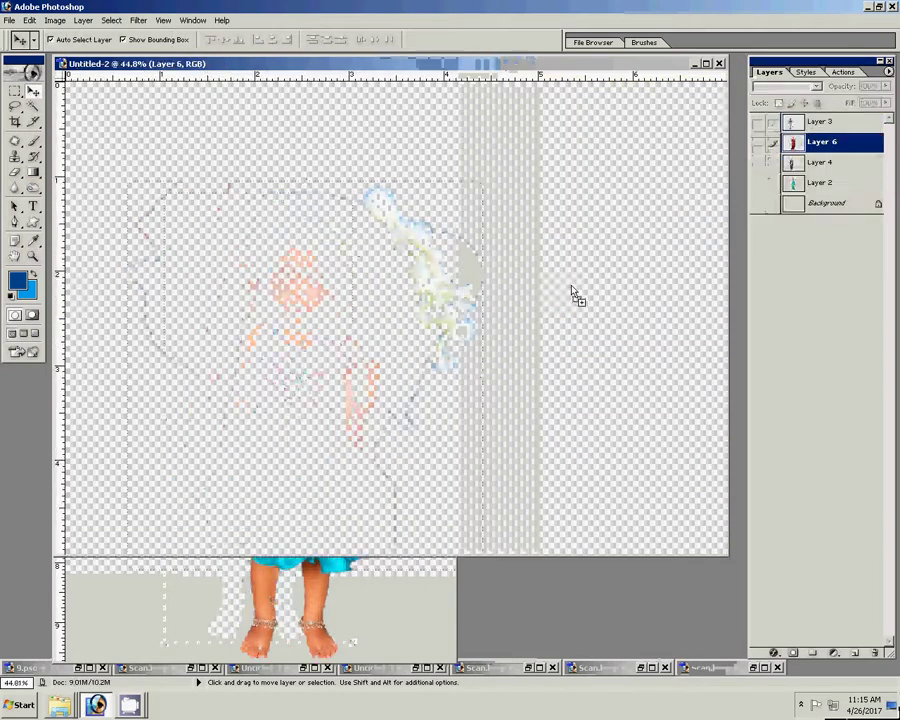
pyautogui.moveTo(298, 340)
pyautogui.mouseDown()
pyautogui.moveTo(580, 296)
pyautogui.moveTo(210, 425)
pyautogui.mouseUp()
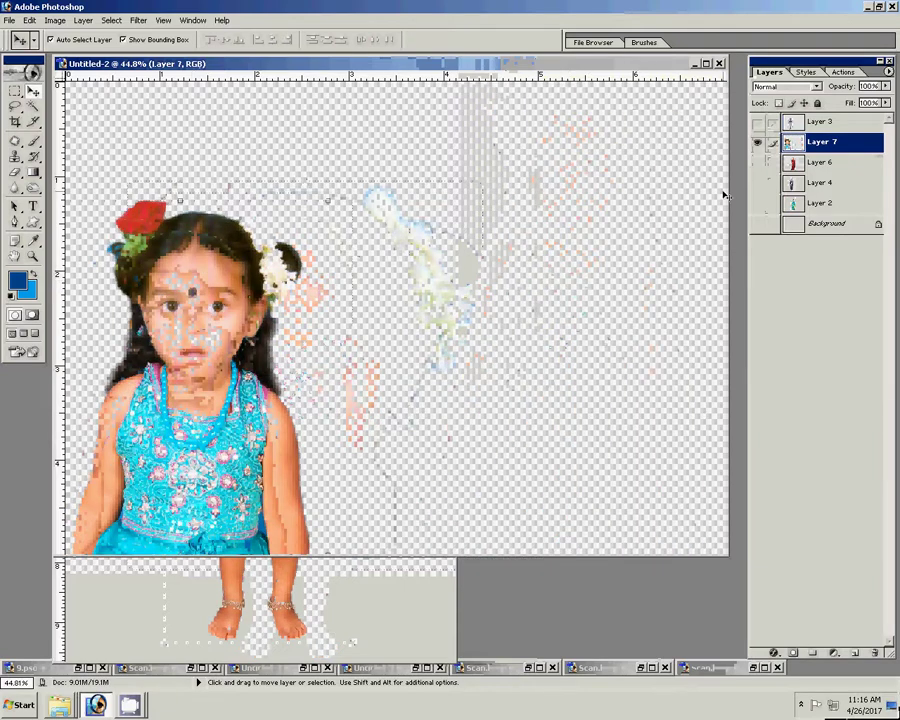
pyautogui.click(757, 121)
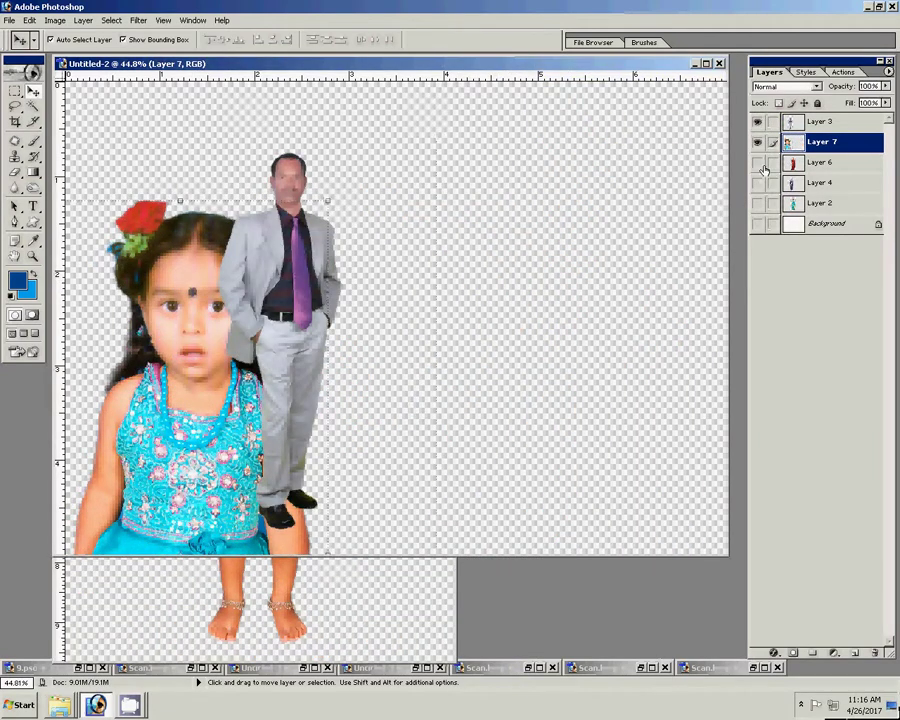
pyautogui.click(757, 162)
pyautogui.click(757, 203)
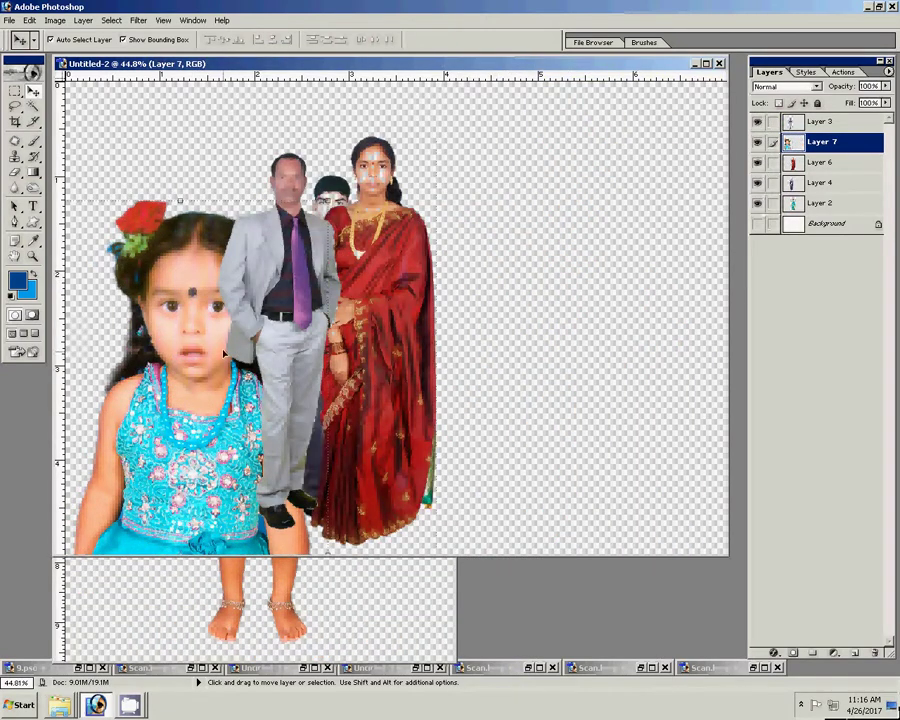
# Step: Zoom out to view the whole family composite and minimize 2.psd
pyautogui.press('z')
pyautogui.keyDown('alt'); pyautogui.click(317, 354); pyautogui.keyUp('alt')
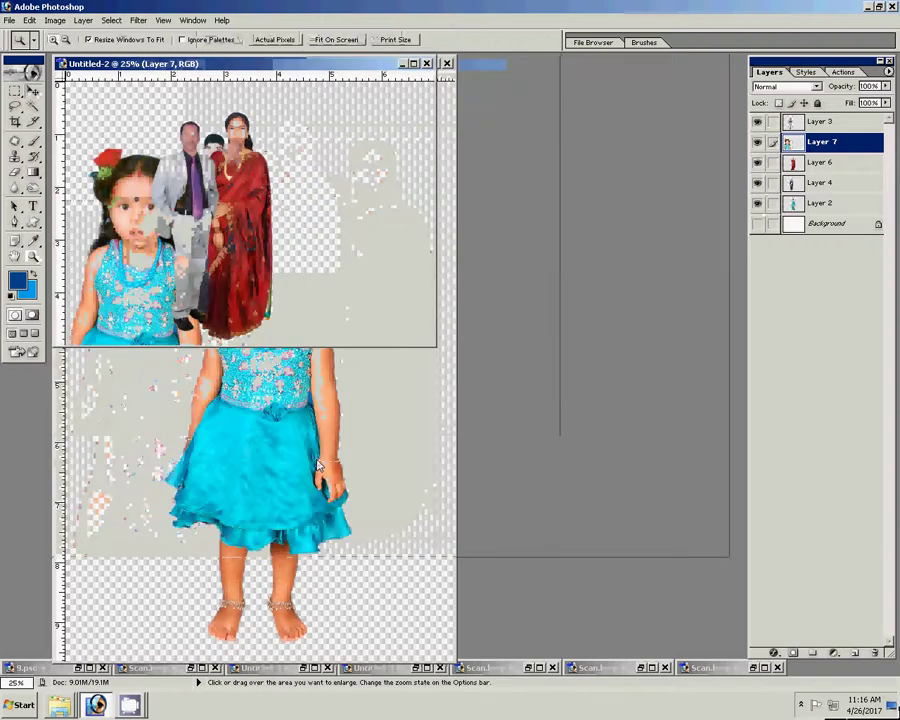
pyautogui.click(418, 390)
pyautogui.click(422, 63)
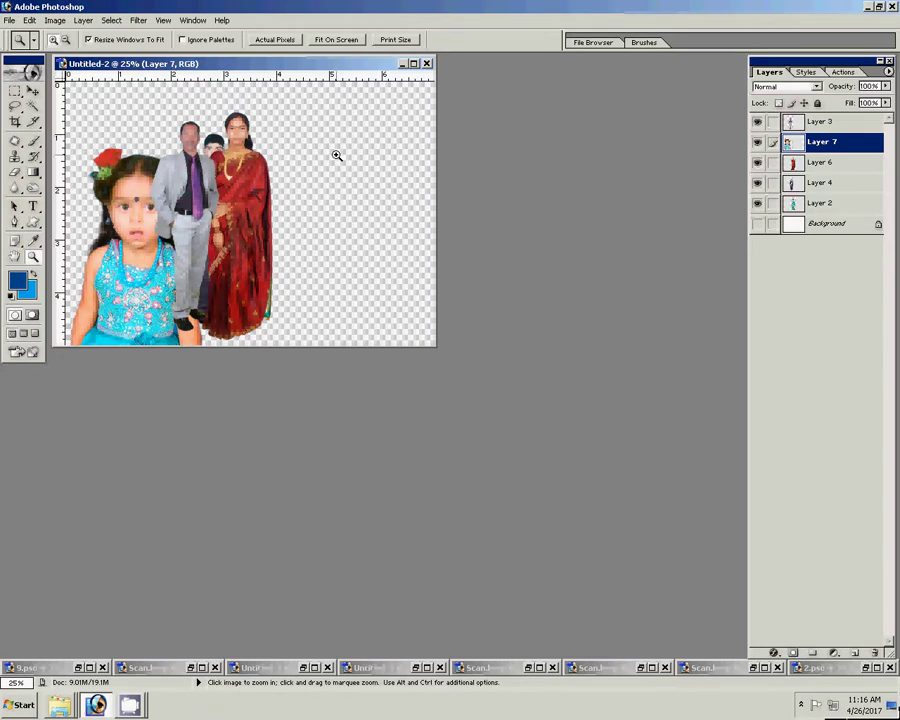
# Step: Start a File > Import > WIA Support scan using the CanoScan LiDE 120
pyautogui.click(8, 20)
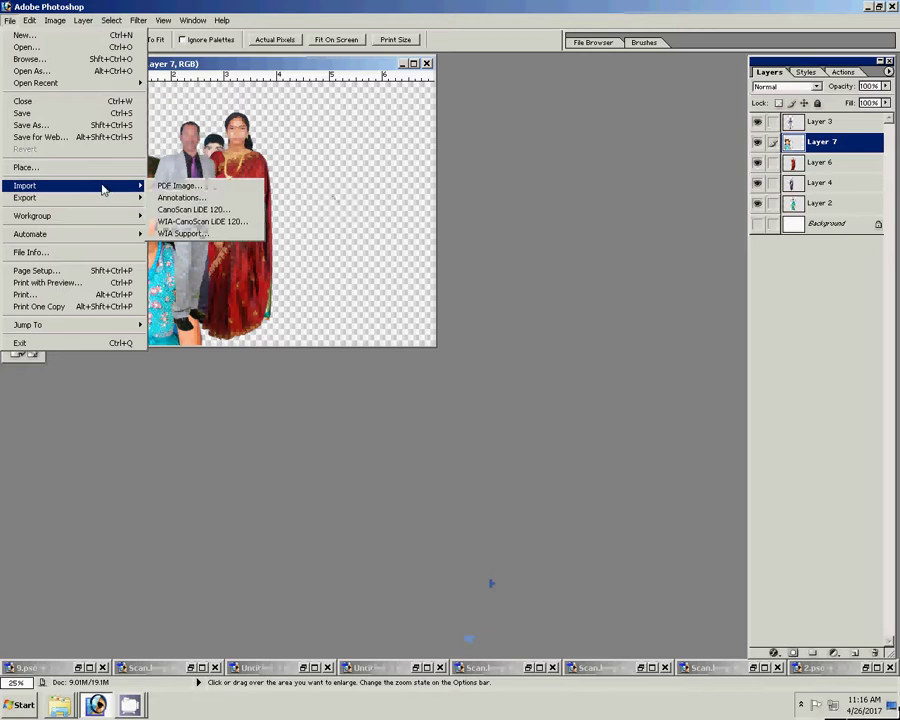
pyautogui.click(185, 231)
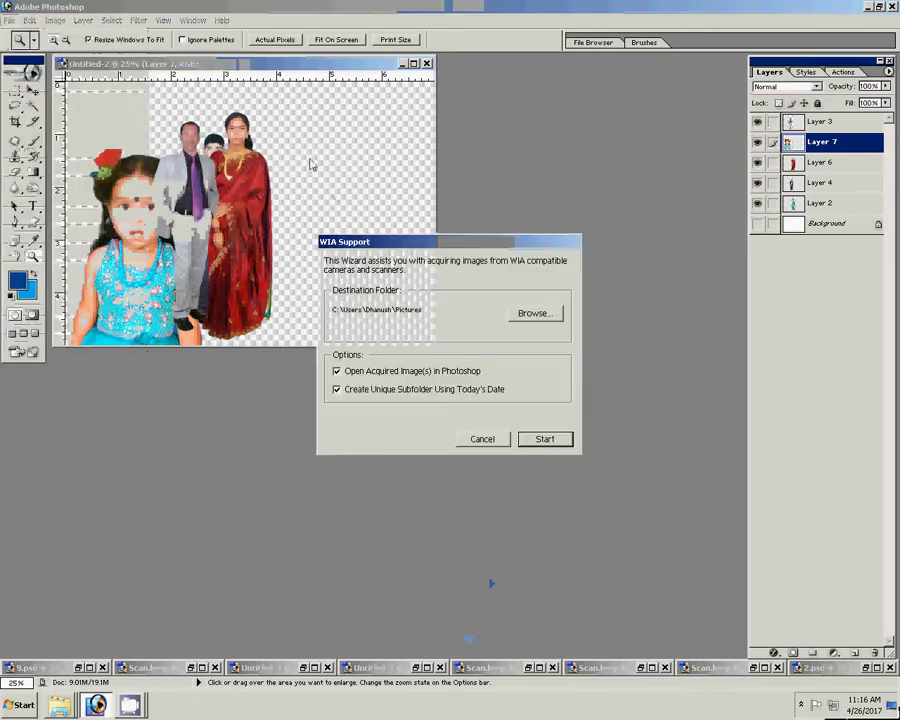
pyautogui.click(536, 440)
pyautogui.click(516, 446)
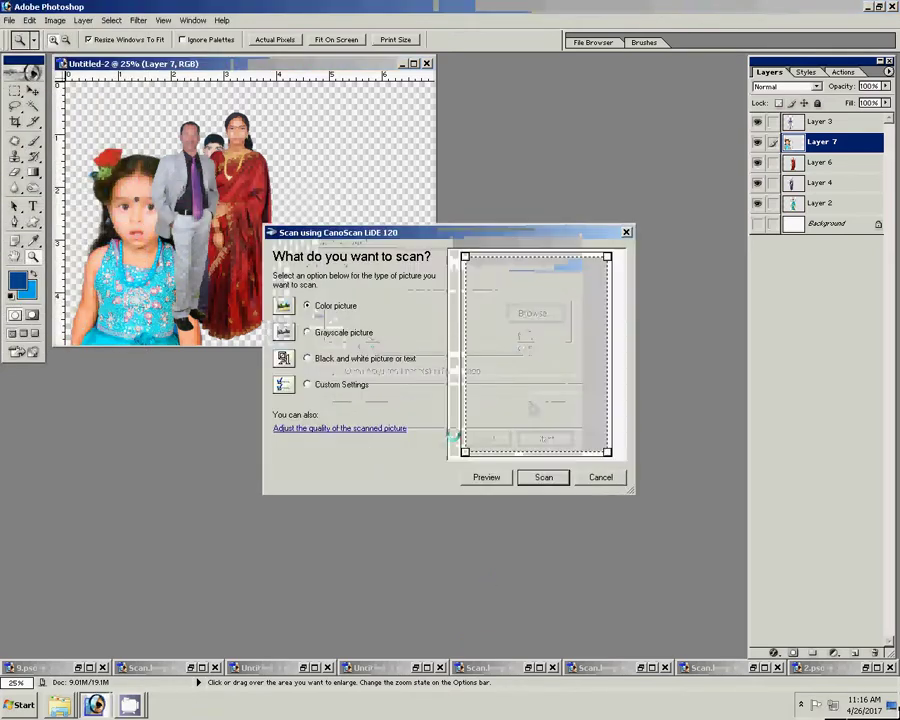
# Step: Run a preview scan, then show Local Disk (J:) in the Explorer window
pyautogui.click(486, 477)
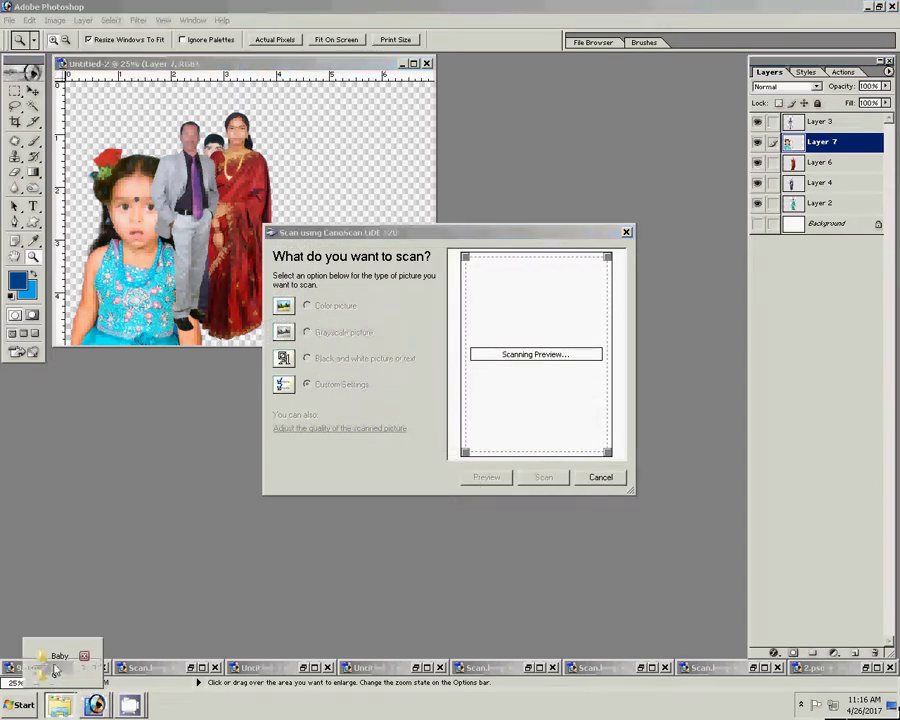
pyautogui.click(59, 705)
pyautogui.click(352, 430)
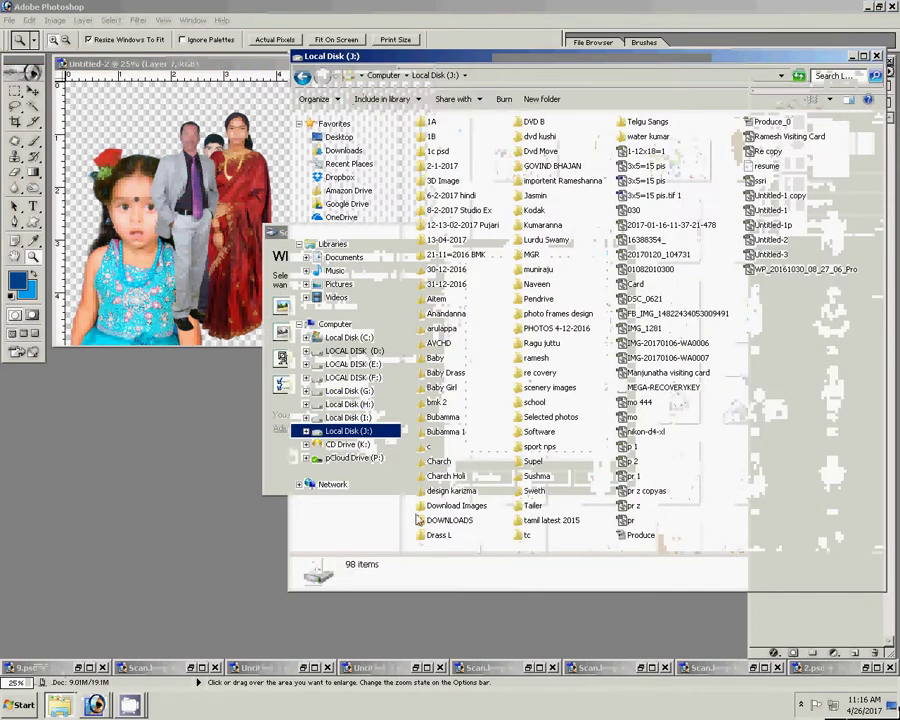
# Step: Open scenery images > cd, drag scenery picture 12 toward Photoshop, and return to Photoshop
pyautogui.doubleClick(552, 388)
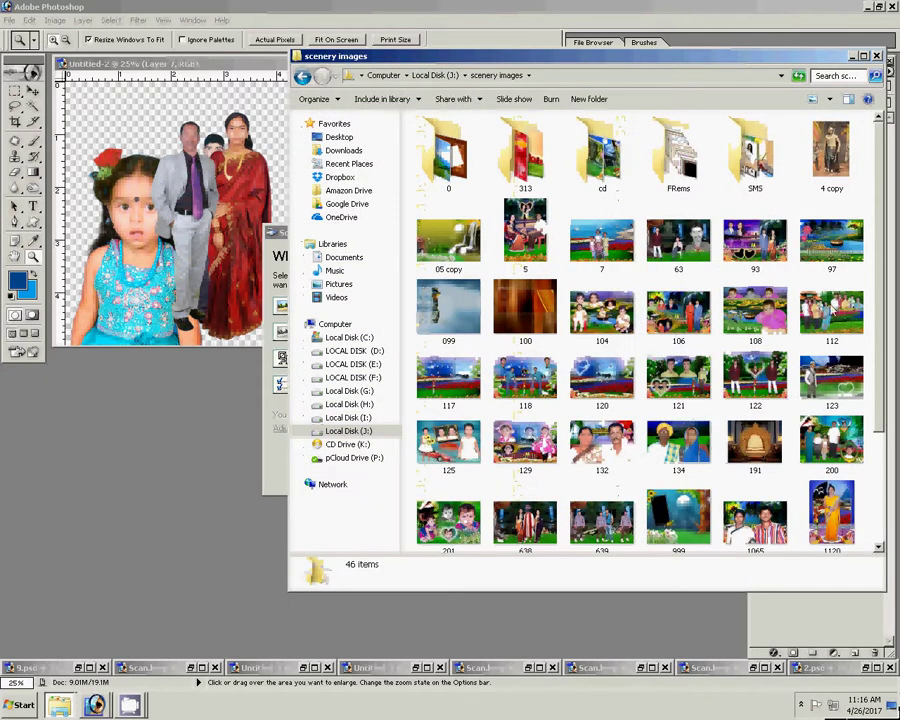
pyautogui.scroll(-3, 622, 318)
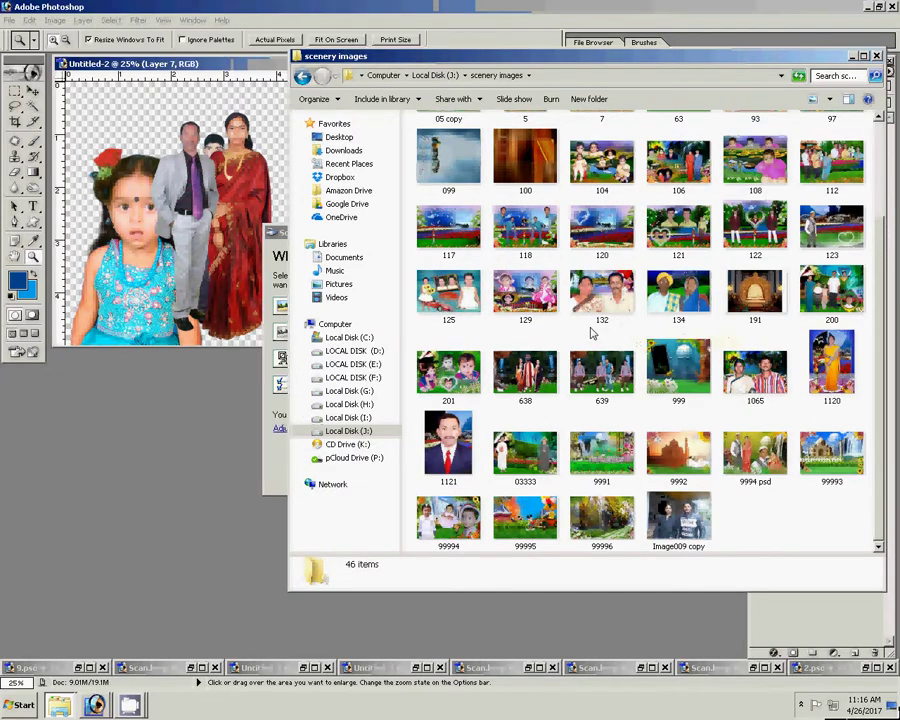
pyautogui.moveTo(601, 295)
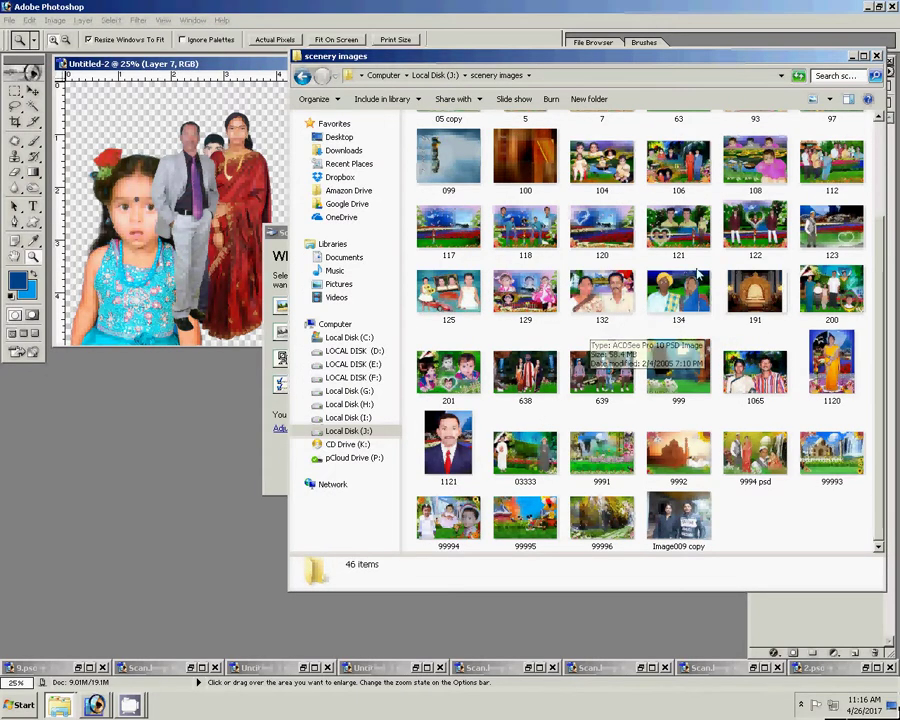
pyautogui.scroll(3, 608, 320)
pyautogui.doubleClick(590, 170)
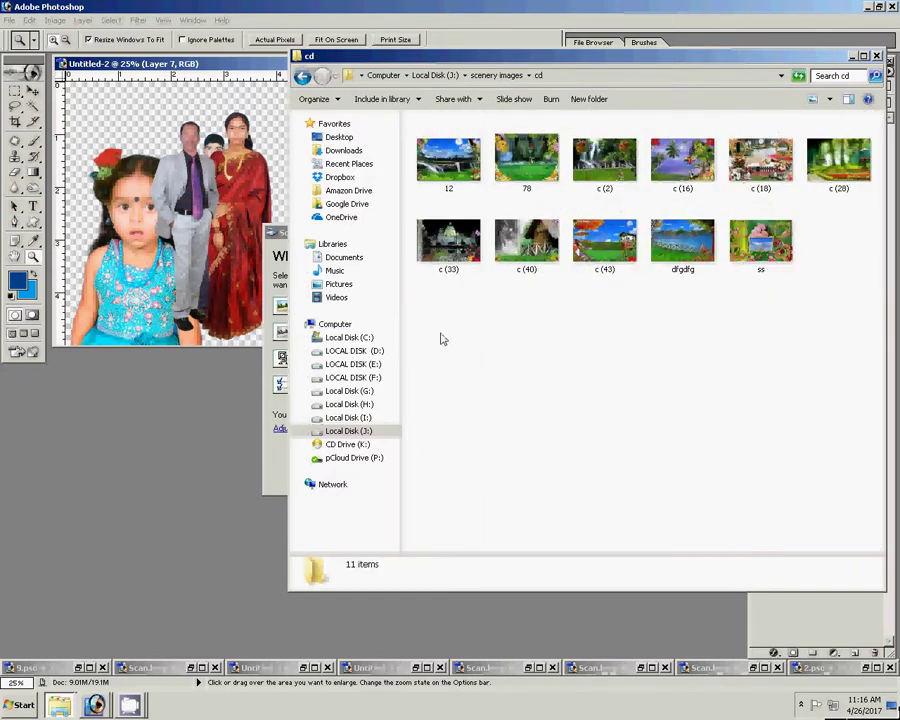
pyautogui.moveTo(462, 193); pyautogui.dragTo(141, 476)
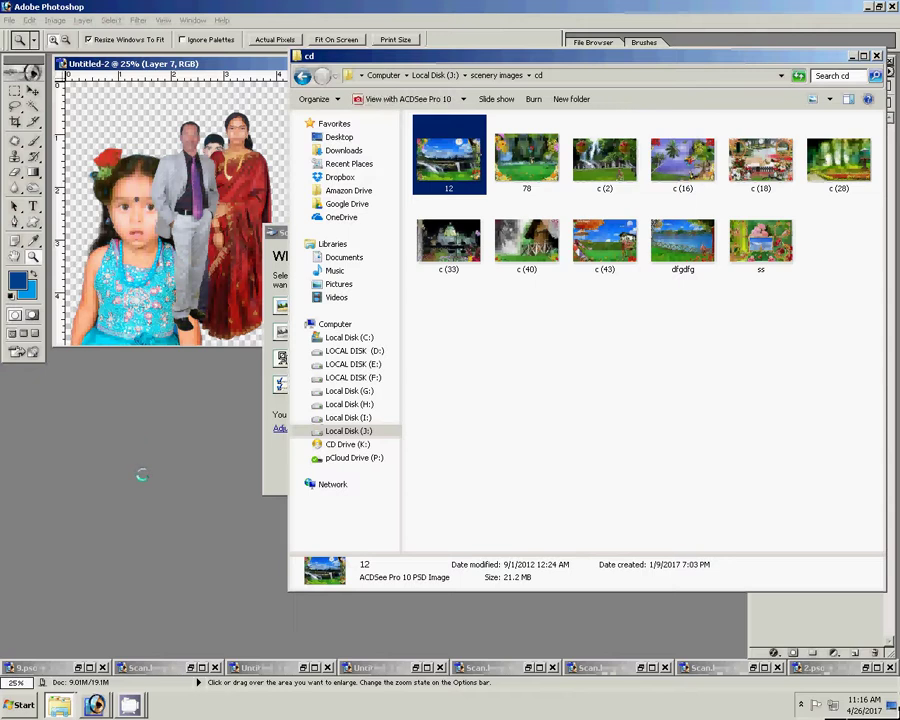
pyautogui.click(111, 383)
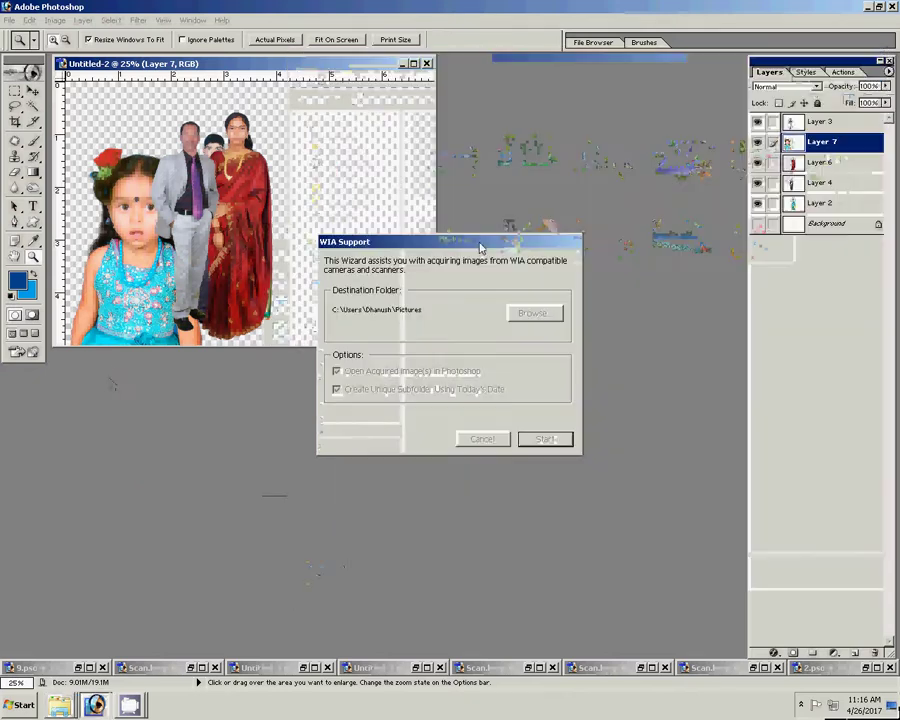
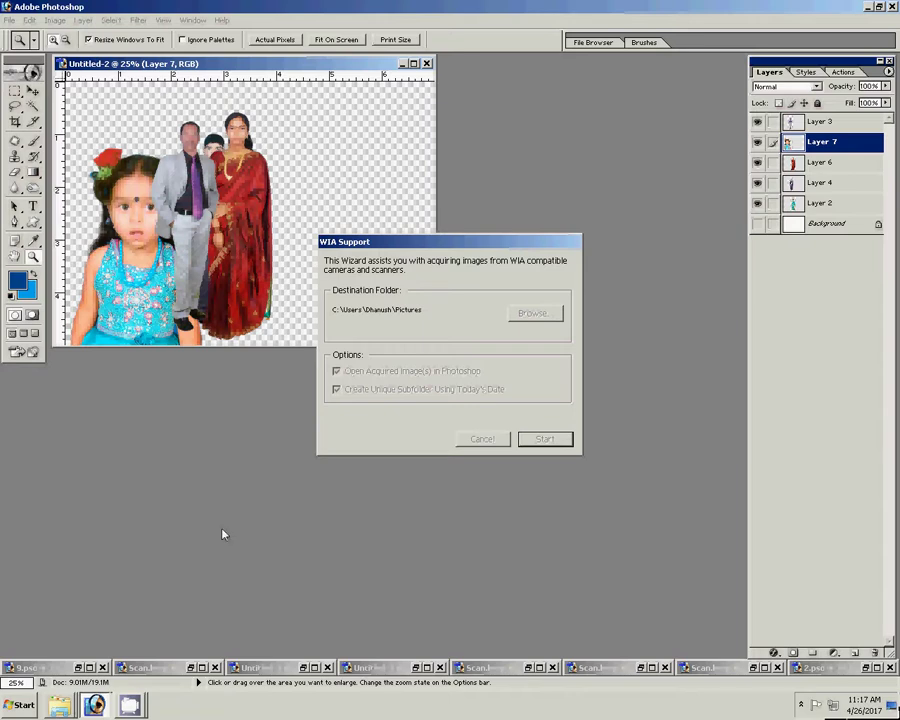
# Step: Scan the printed portrait of the girl in the red top so it opens as Scan.bmp
pyautogui.click(95, 705)
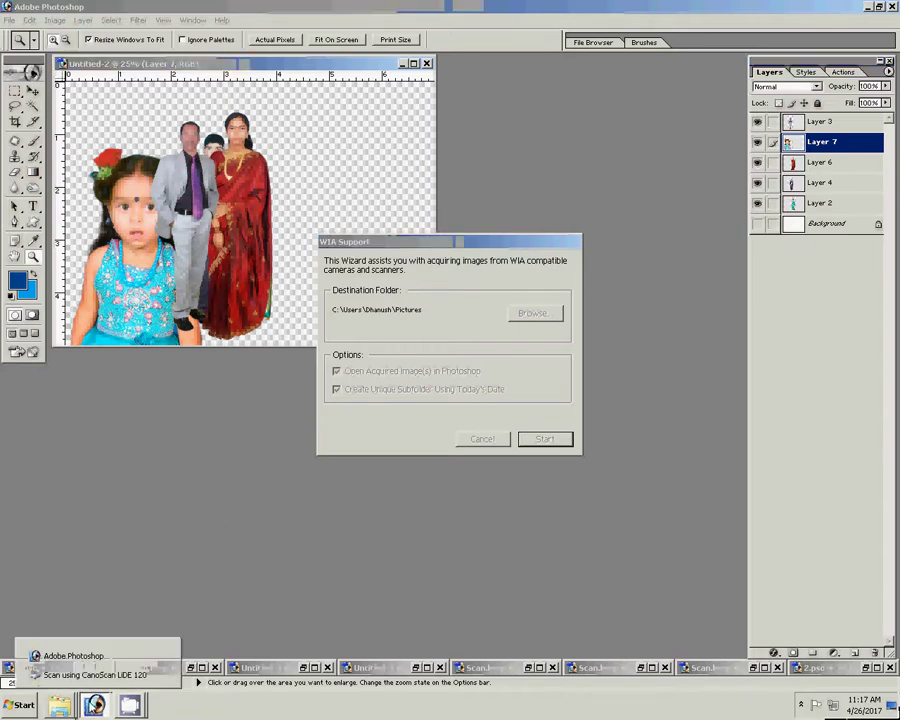
pyautogui.click(100, 670)
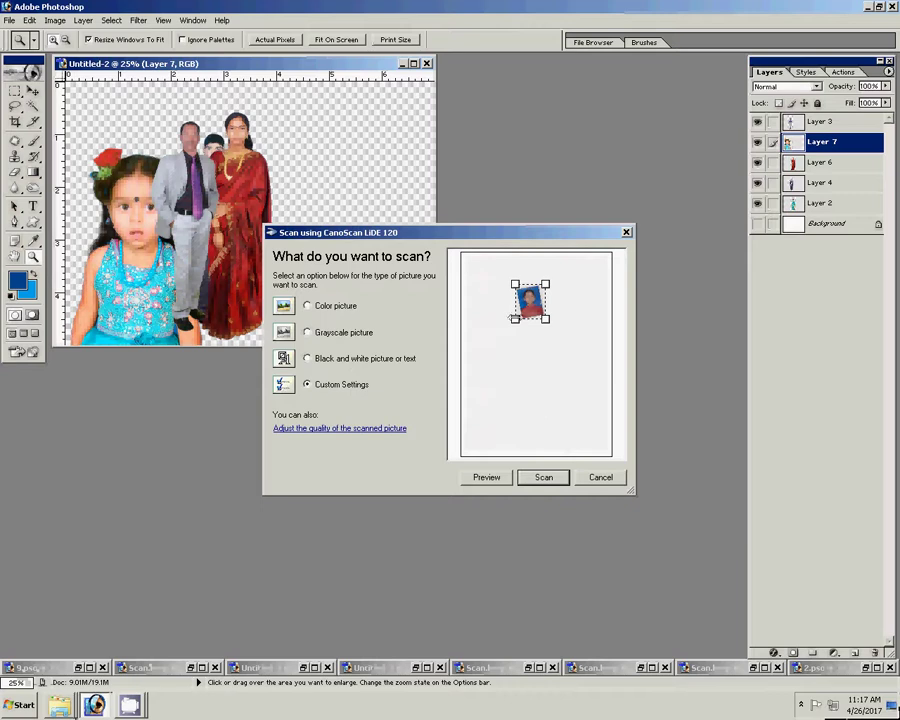
pyautogui.click(556, 483)
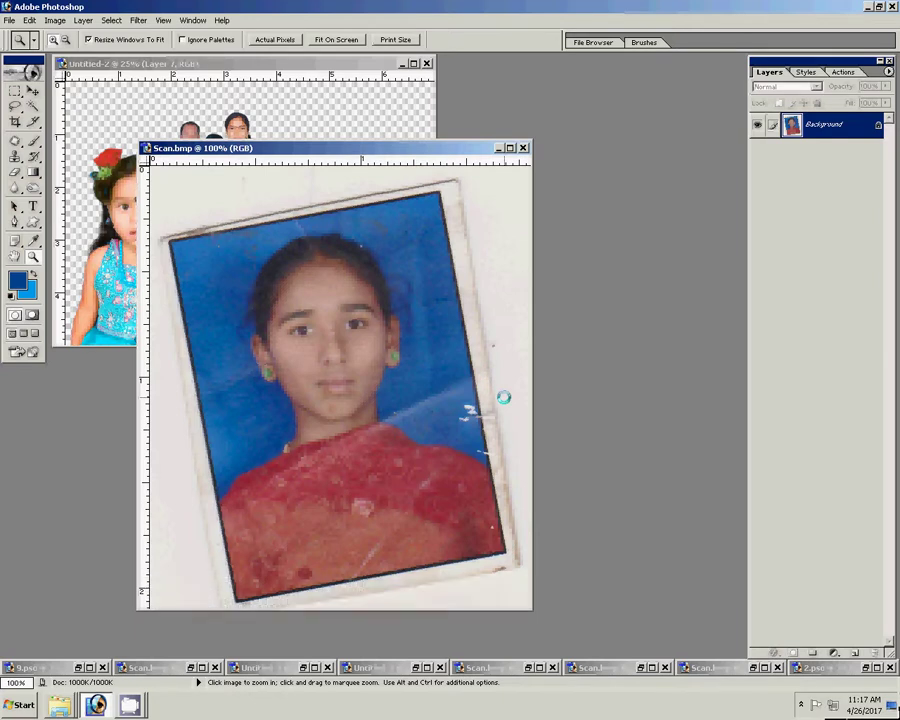
# Step: Zoom in and trace a Pen path around the girl's head, right ear, neck and shoulder
pyautogui.click(350, 370)
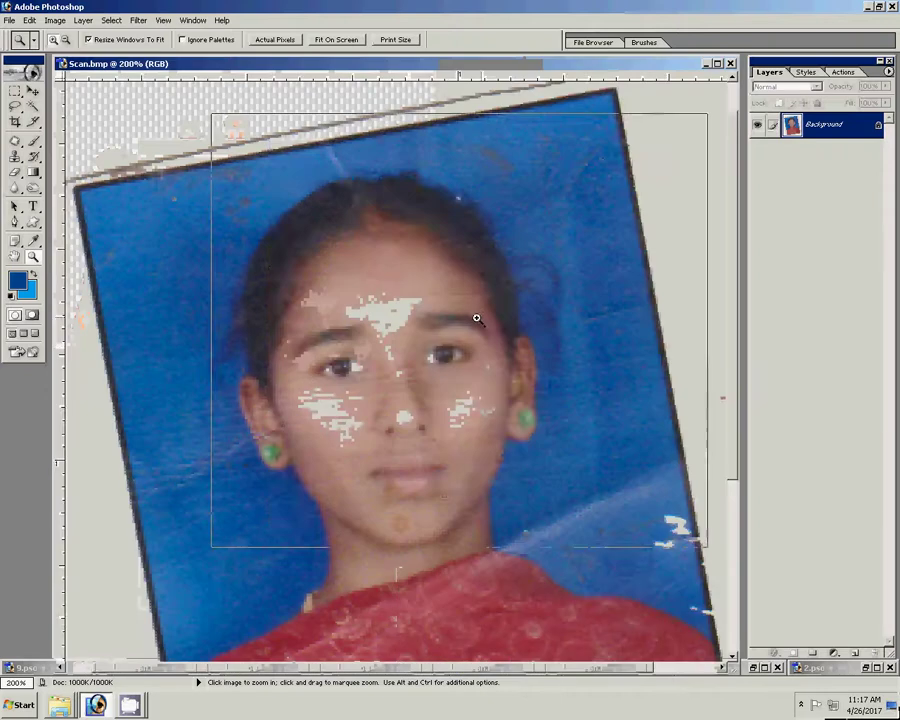
pyautogui.click(416, 362)
pyautogui.press('p')
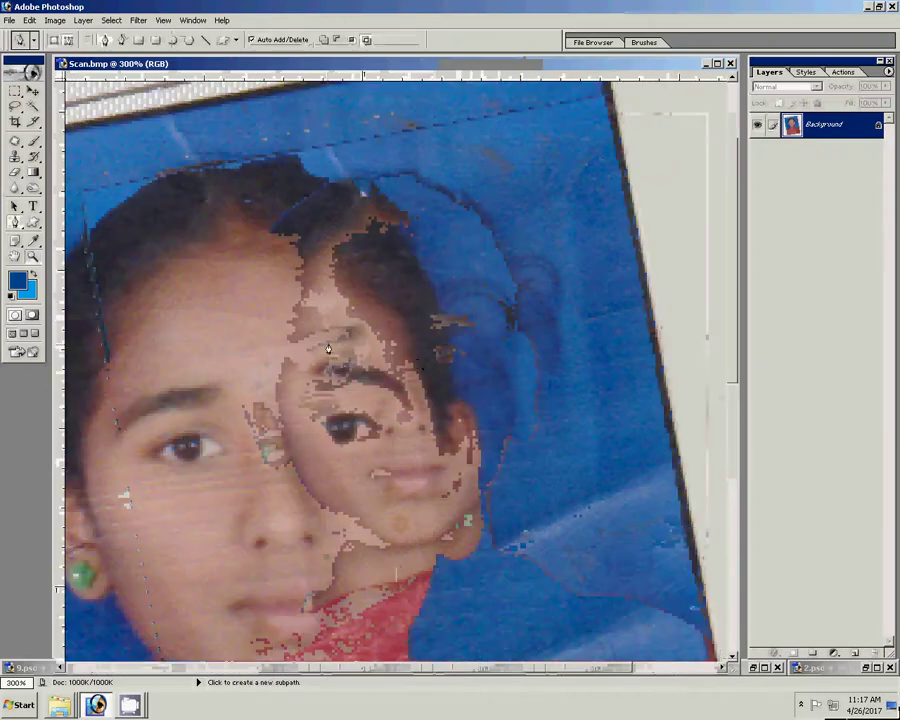
pyautogui.moveTo(160, 285); pyautogui.dragTo(207, 346)
pyautogui.click(170, 478)
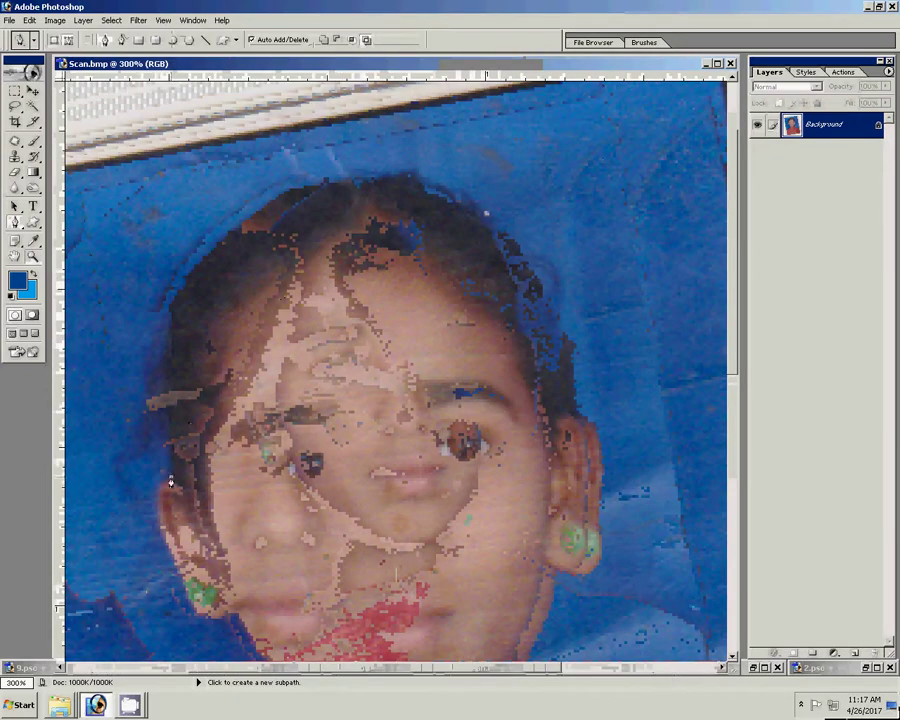
pyautogui.click(174, 312)
pyautogui.moveTo(174, 307); pyautogui.dragTo(205, 254)
pyautogui.moveTo(310, 190); pyautogui.dragTo(400, 182)
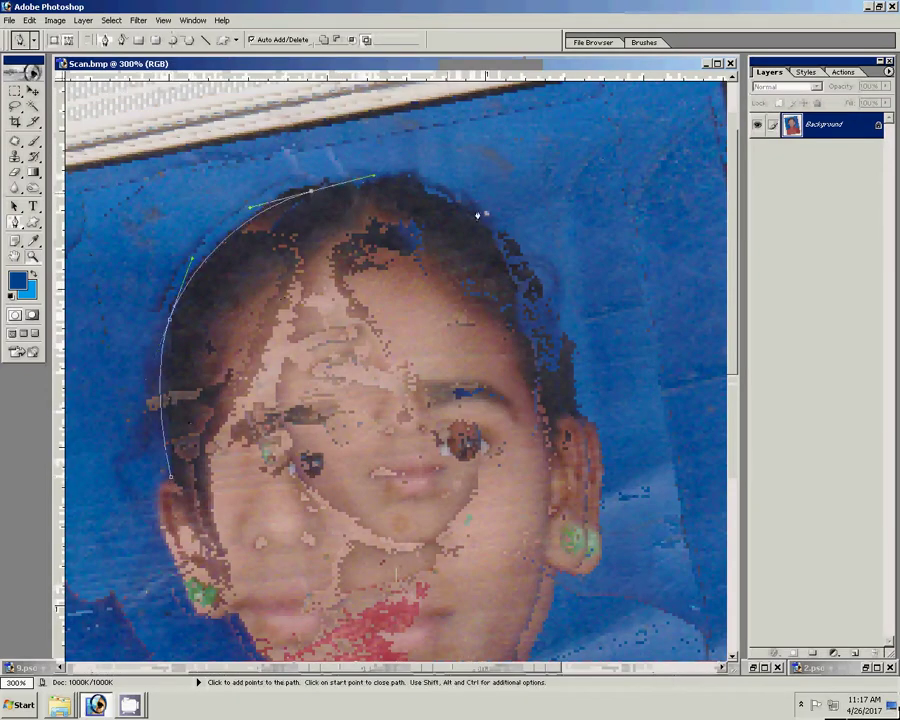
pyautogui.moveTo(494, 222); pyautogui.dragTo(545, 276)
pyautogui.moveTo(575, 373); pyautogui.dragTo(577, 405)
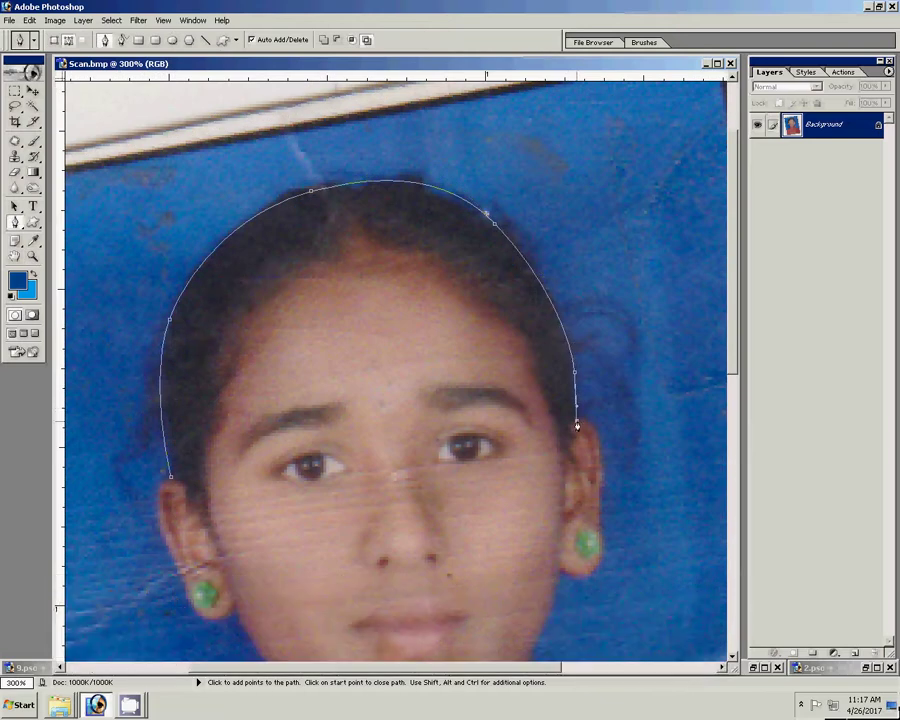
pyautogui.moveTo(600, 451); pyautogui.dragTo(462, 174)
pyautogui.click(459, 222)
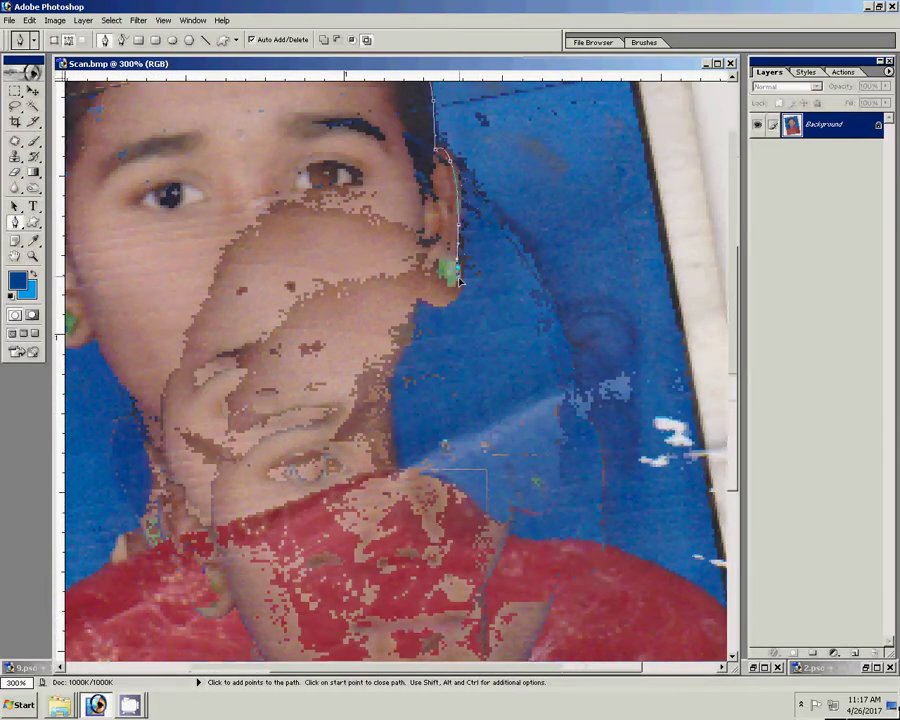
pyautogui.click(413, 297)
pyautogui.click(407, 330)
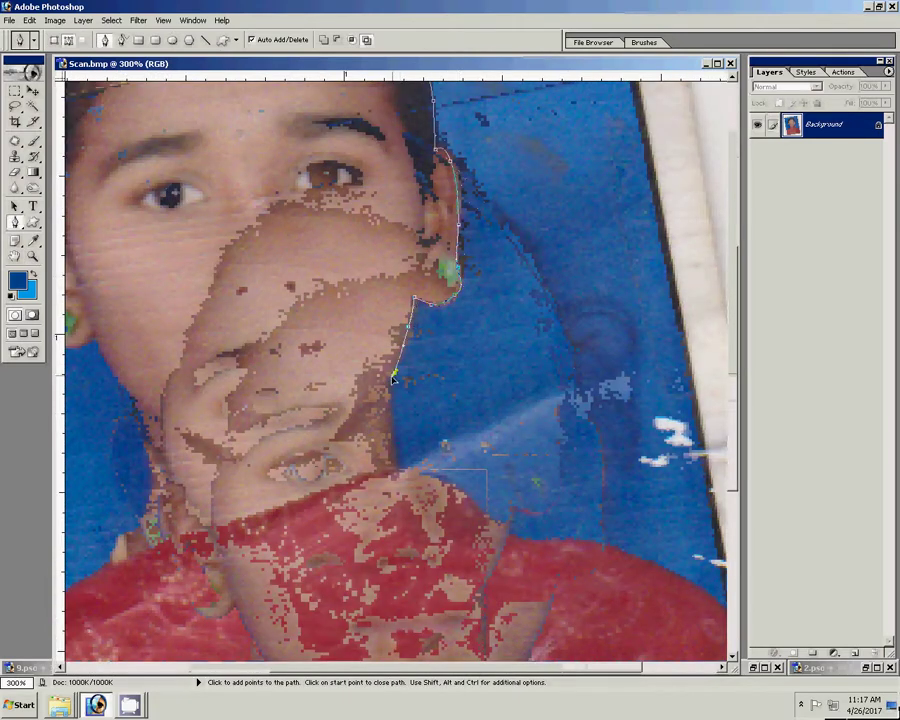
pyautogui.moveTo(400, 436); pyautogui.dragTo(374, 206)
pyautogui.click(362, 158)
pyautogui.click(375, 228)
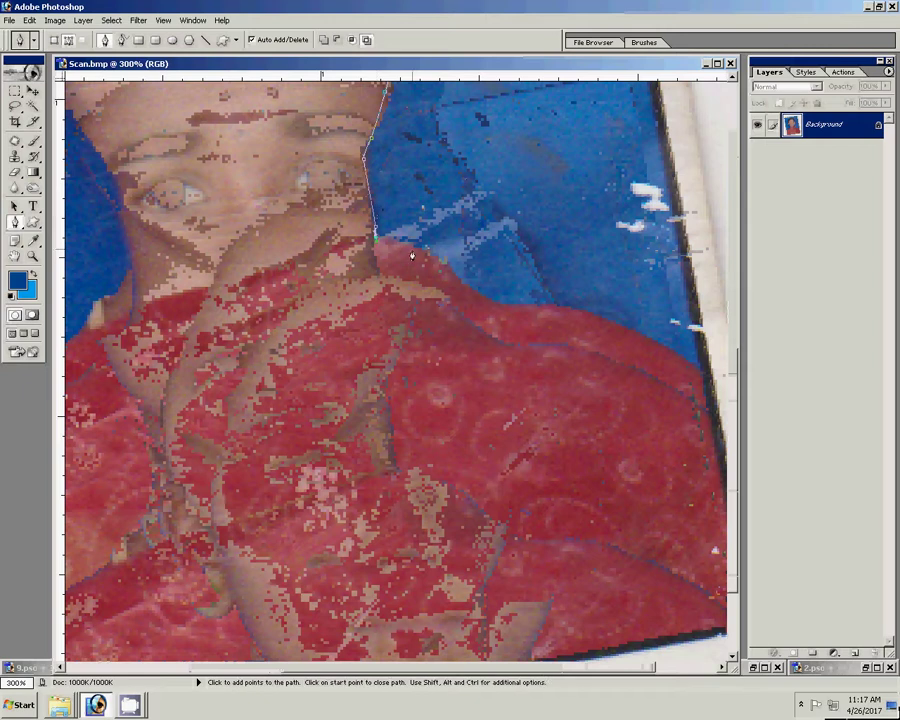
pyautogui.click(478, 292)
pyautogui.click(534, 306)
pyautogui.click(598, 316)
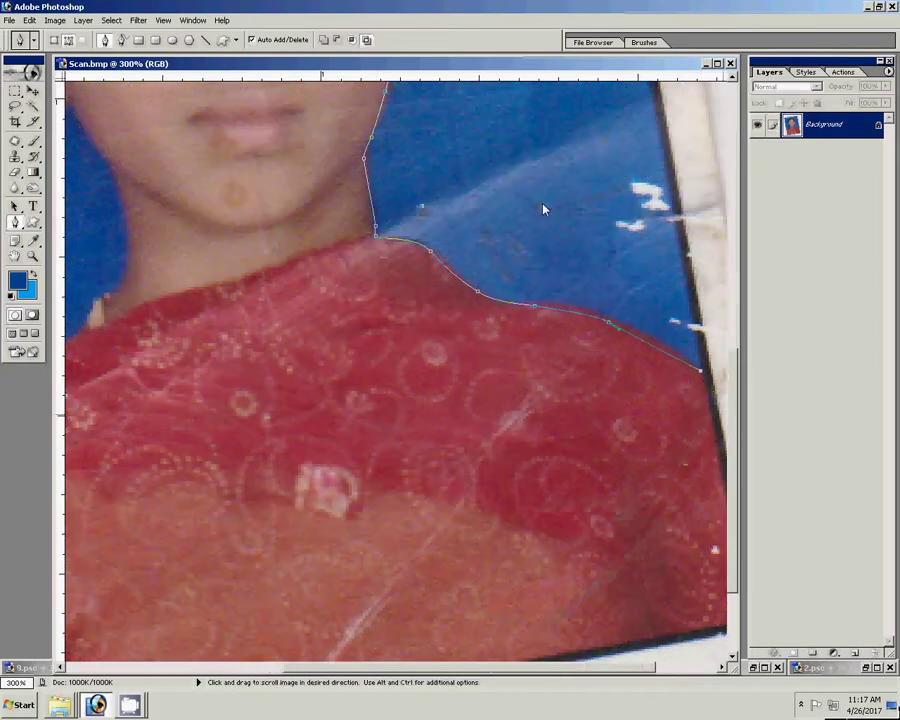
# Step: Continue the path along the photo's bottom edge, left shoulder and left ear, closing it at the start
pyautogui.moveTo(600, 495); pyautogui.dragTo(591, 412)
pyautogui.click(638, 487)
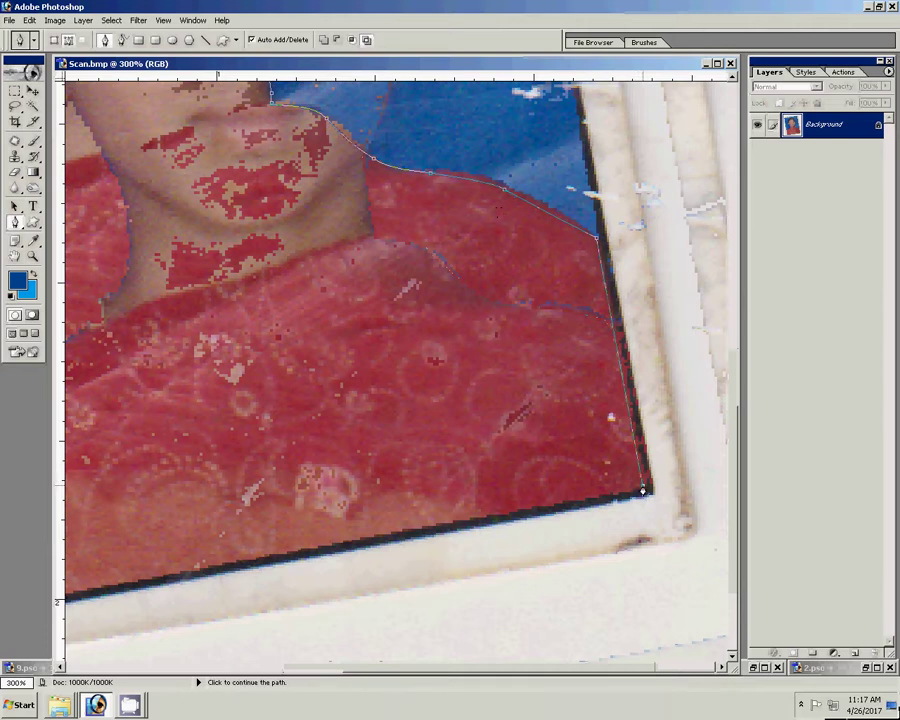
pyautogui.moveTo(638, 487)
pyautogui.mouseDown()
pyautogui.moveTo(541, 490)
pyautogui.moveTo(328, 648)
pyautogui.mouseUp()
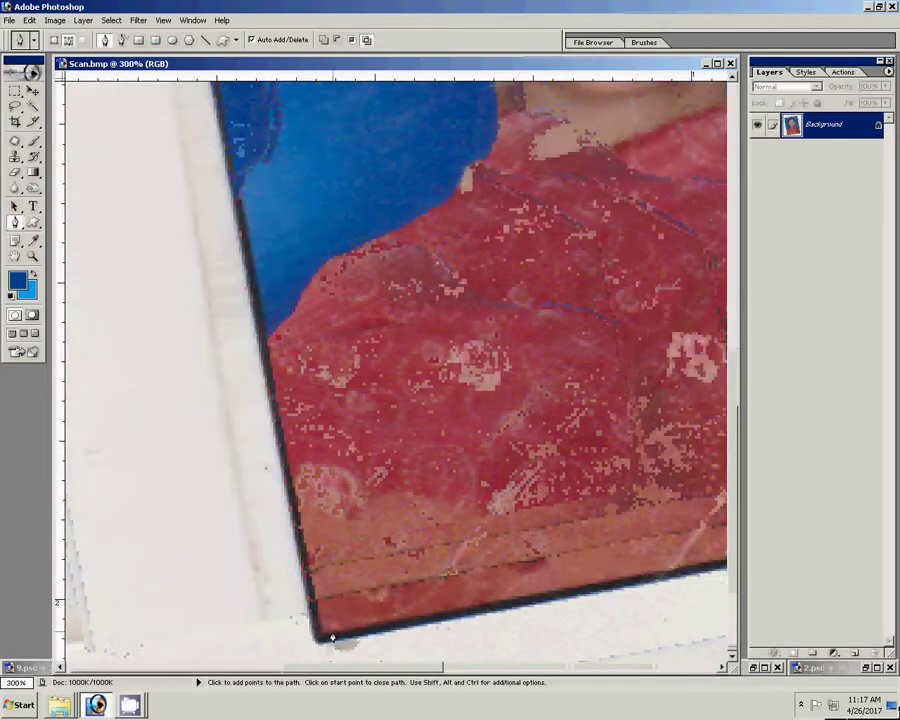
pyautogui.click(318, 636)
pyautogui.click(273, 345)
pyautogui.click(305, 283)
pyautogui.click(337, 260)
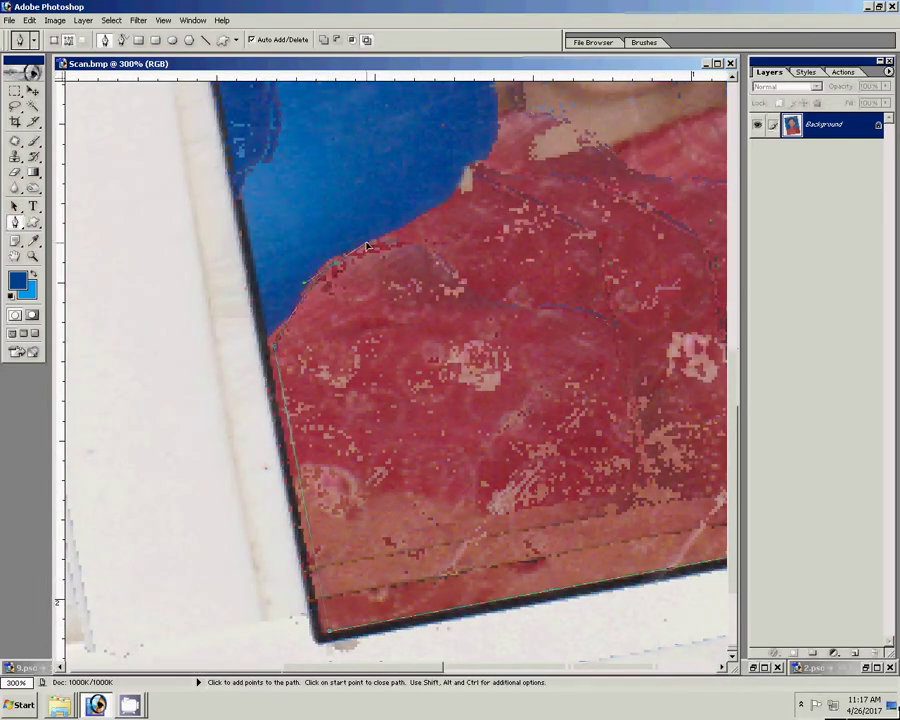
pyautogui.click(455, 197)
pyautogui.click(497, 150)
pyautogui.click(502, 116)
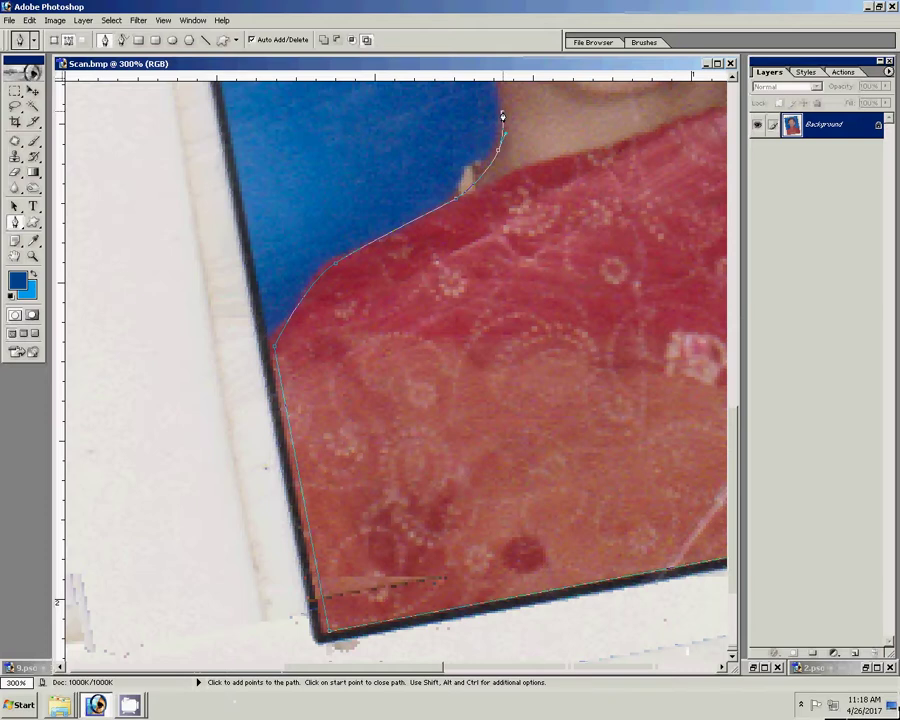
pyautogui.moveTo(502, 116); pyautogui.dragTo(496, 482)
pyautogui.click(480, 405)
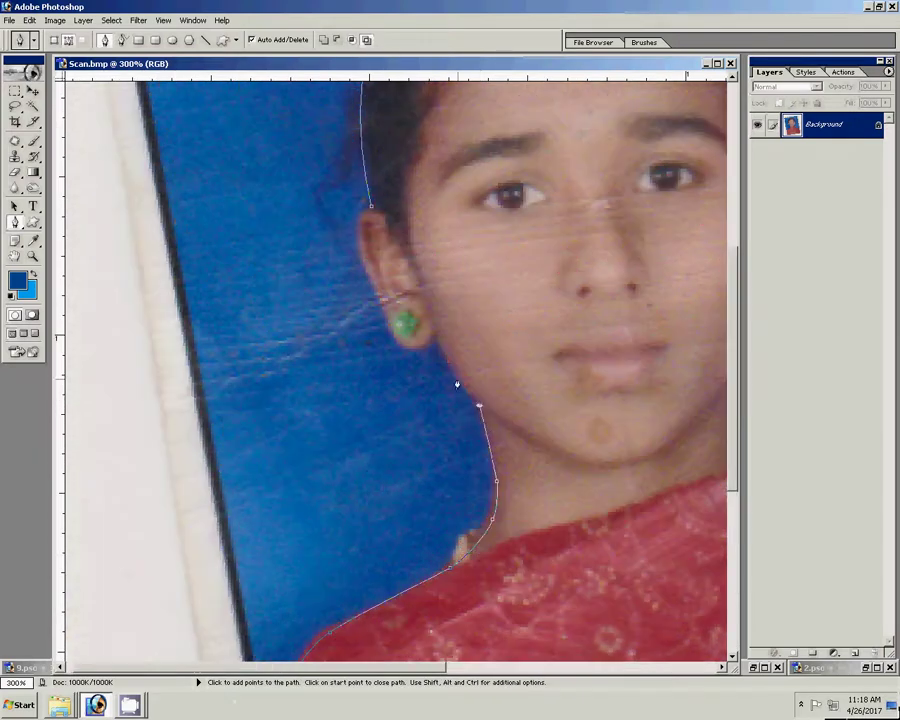
pyautogui.click(457, 377)
pyautogui.click(436, 343)
pyautogui.click(418, 347)
pyautogui.click(358, 215)
pyautogui.click(371, 205)
pyautogui.click(371, 207)
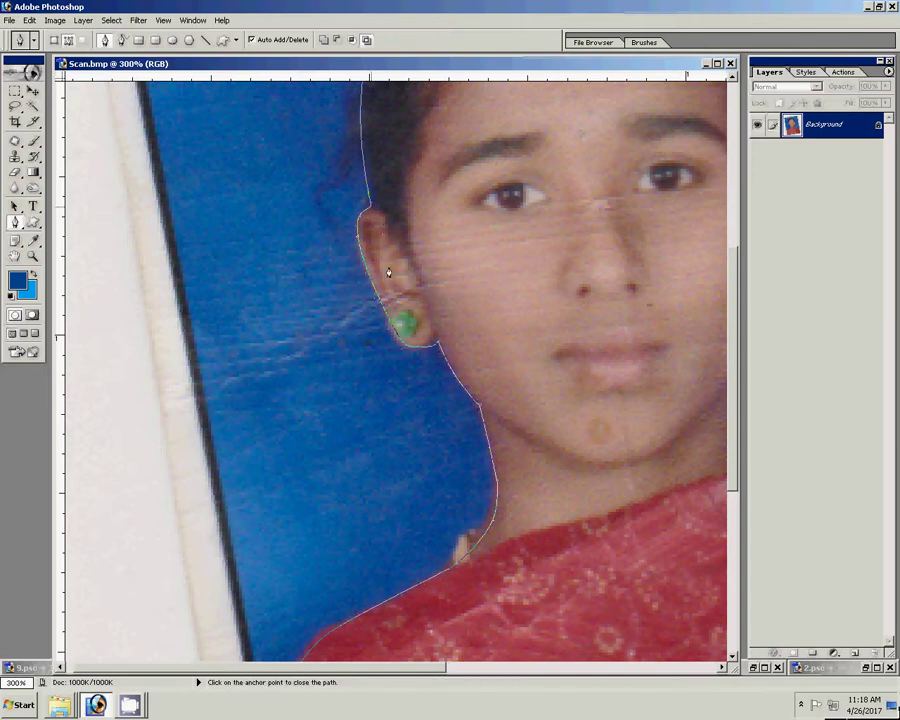
# Step: Turn the path into a feathered selection and copy the girl onto Layer 1
pyautogui.rightClick(529, 138)
pyautogui.click(570, 184)
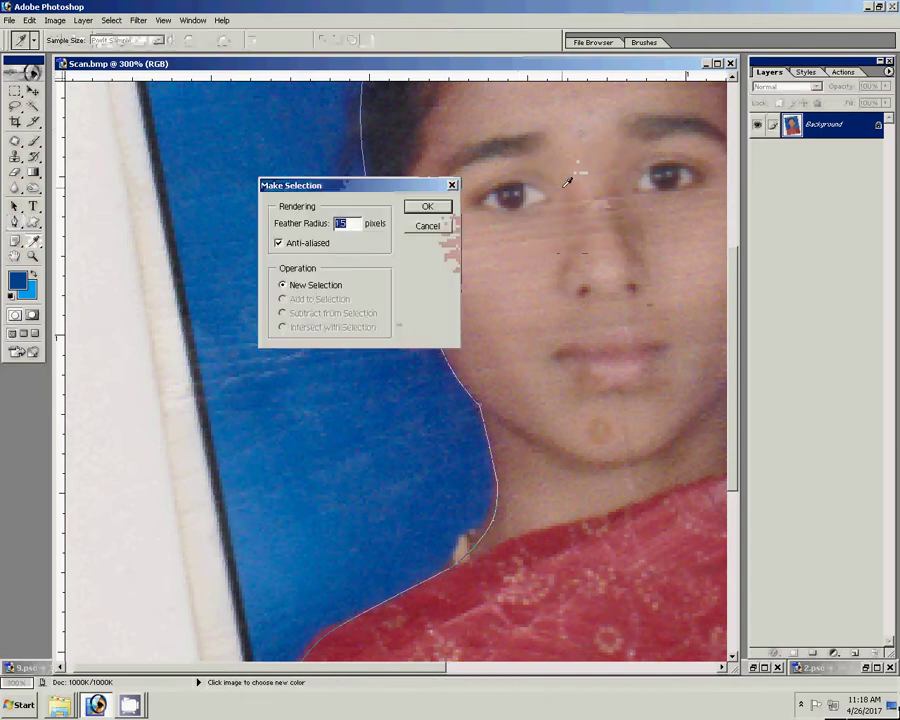
pyautogui.click(427, 207)
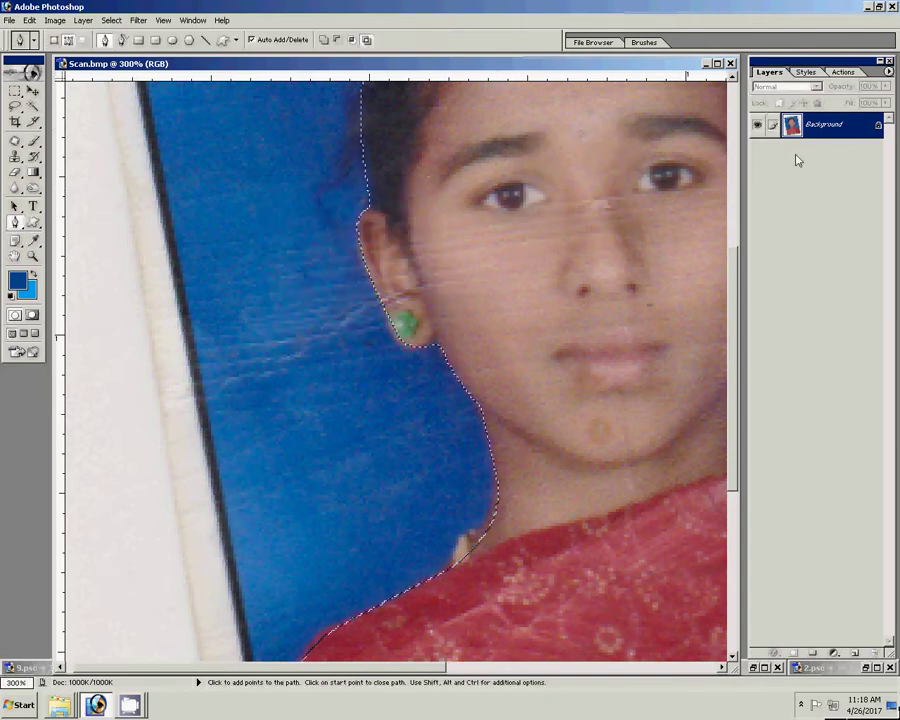
pyautogui.hotkey('ctrl', 'j')
# Step: Fit the scanned photo on screen, zoom out, and bring up the folder holding the background
pyautogui.press('z')
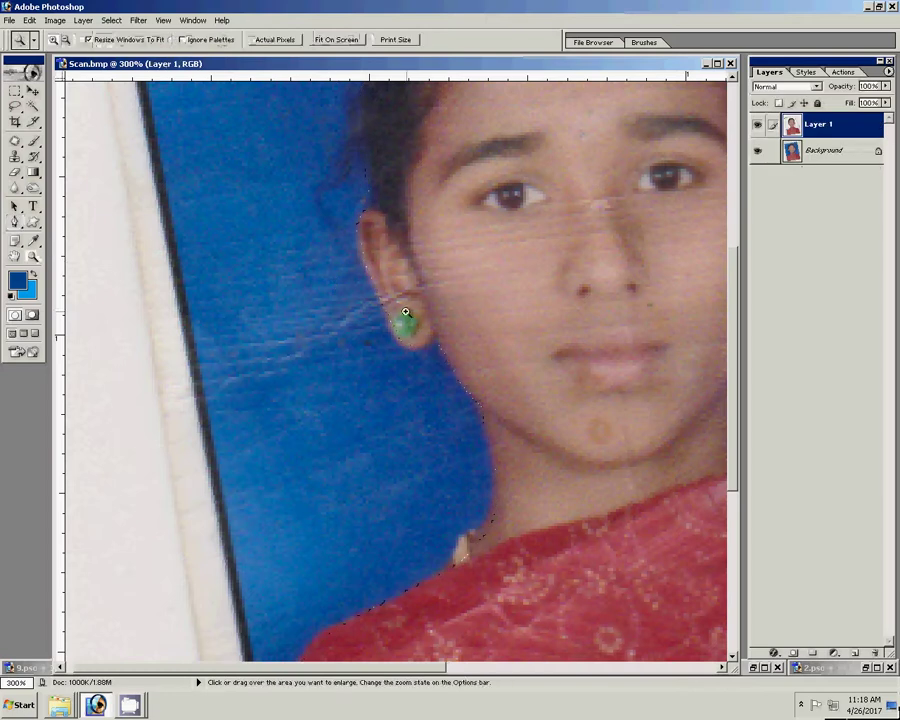
pyautogui.rightClick(404, 302)
pyautogui.click(422, 310)
pyautogui.hotkey('ctrl', '-')
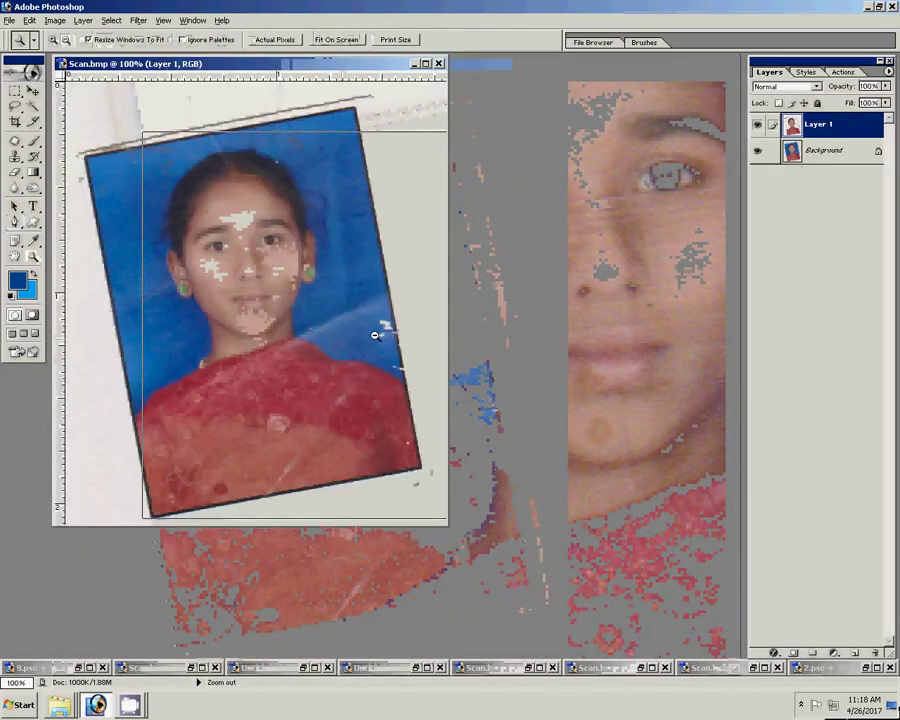
pyautogui.hotkey('ctrl', '-')
pyautogui.click(57, 657)
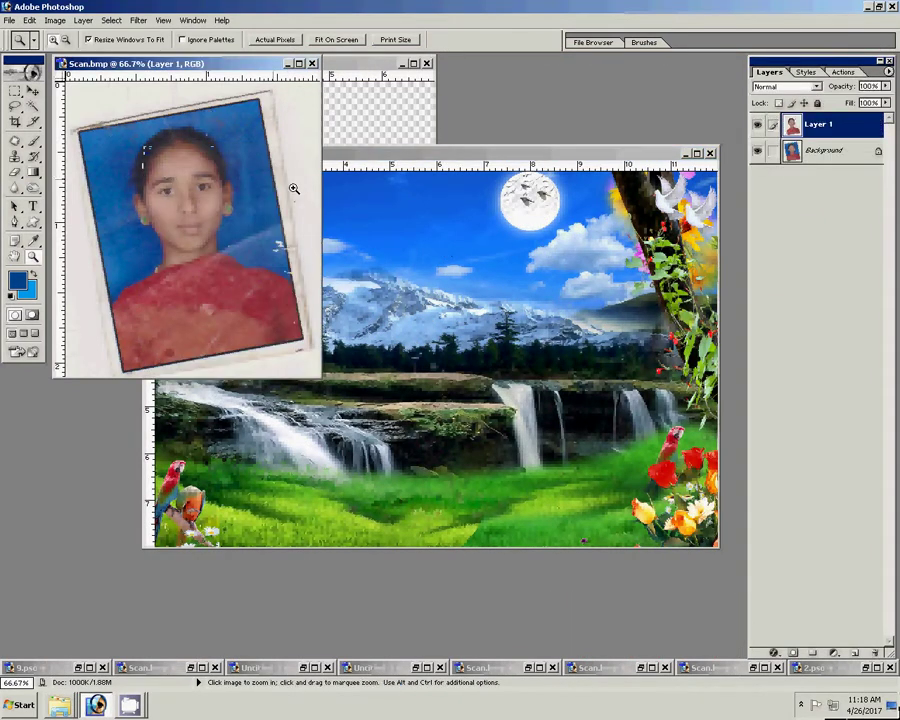
# Step: Set the 12.psd background's resolution to 300 pixels/inch (3600 × 2400 px)
pyautogui.hotkey('ctrl', 'alt', 'i')
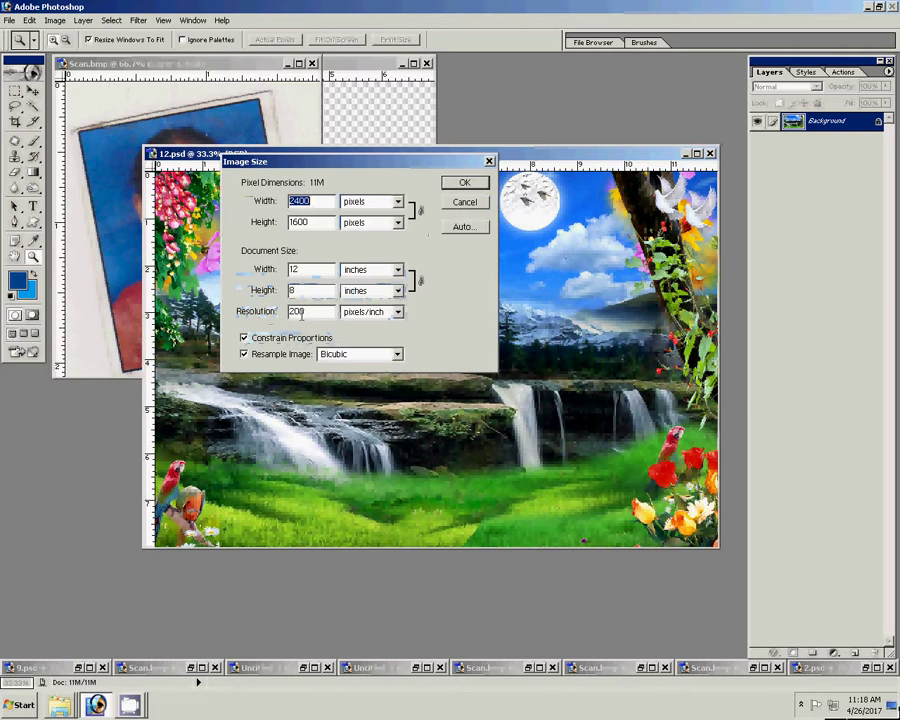
pyautogui.click(291, 311)
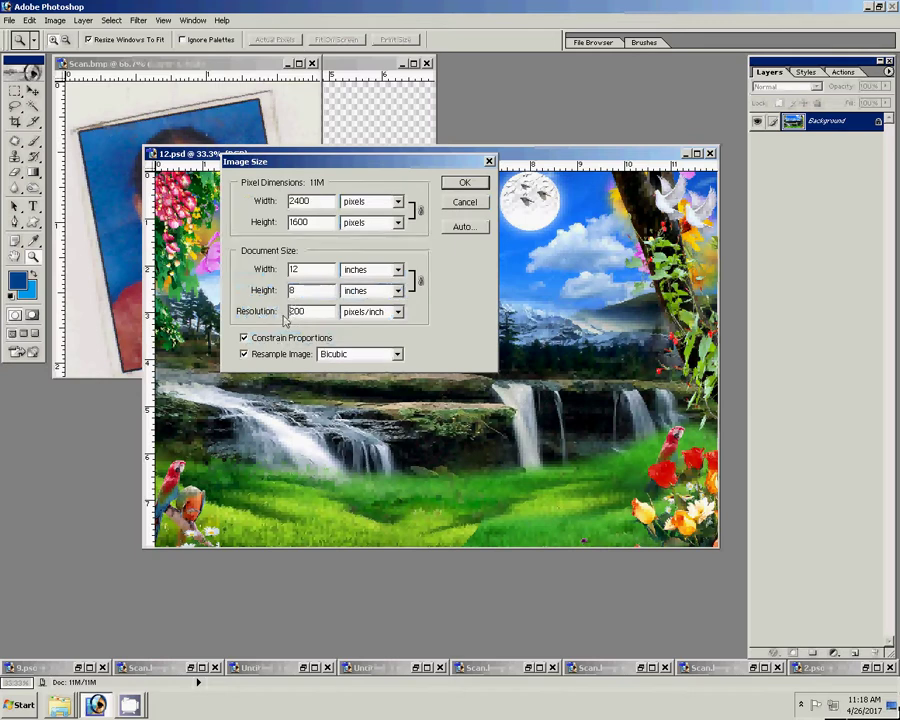
pyautogui.write('3')
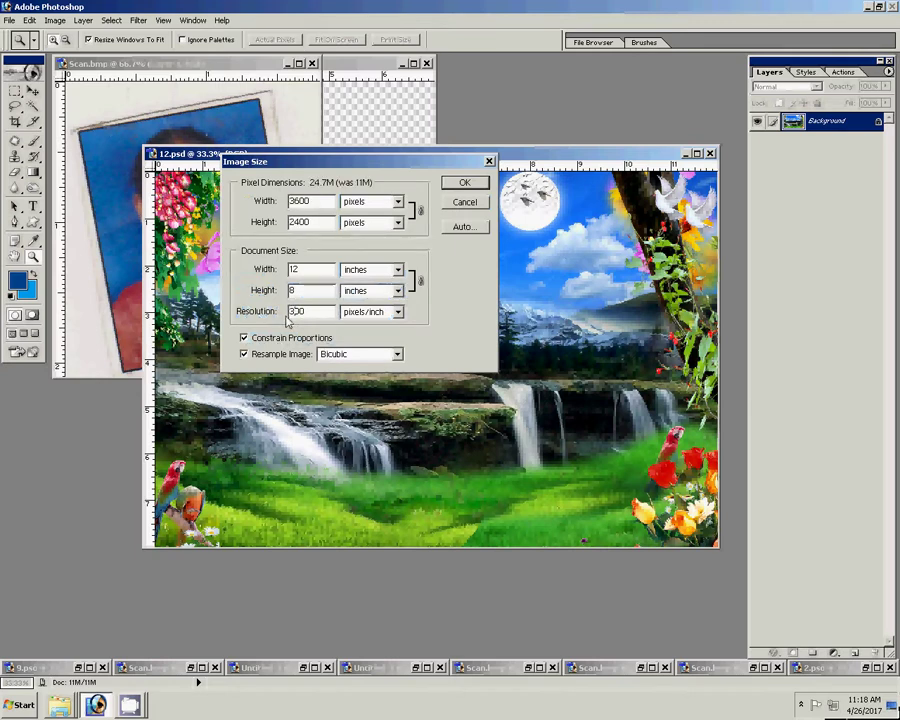
pyautogui.click(462, 183)
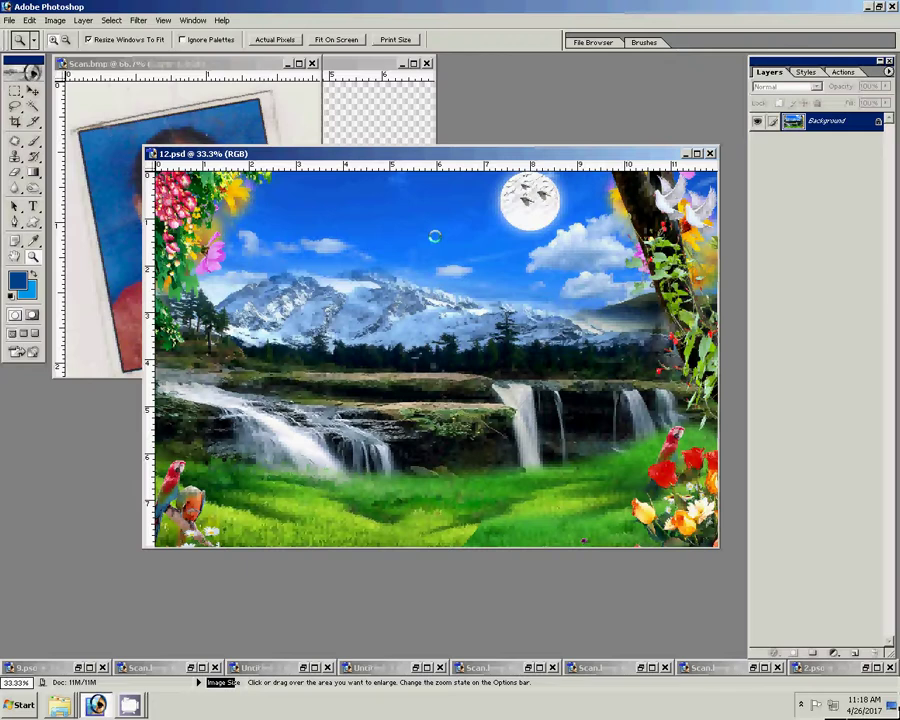
# Step: Fit the background on screen, move its window, and minimize Scan.bmp to reveal Untitled-2
pyautogui.hotkey('ctrl', '0')
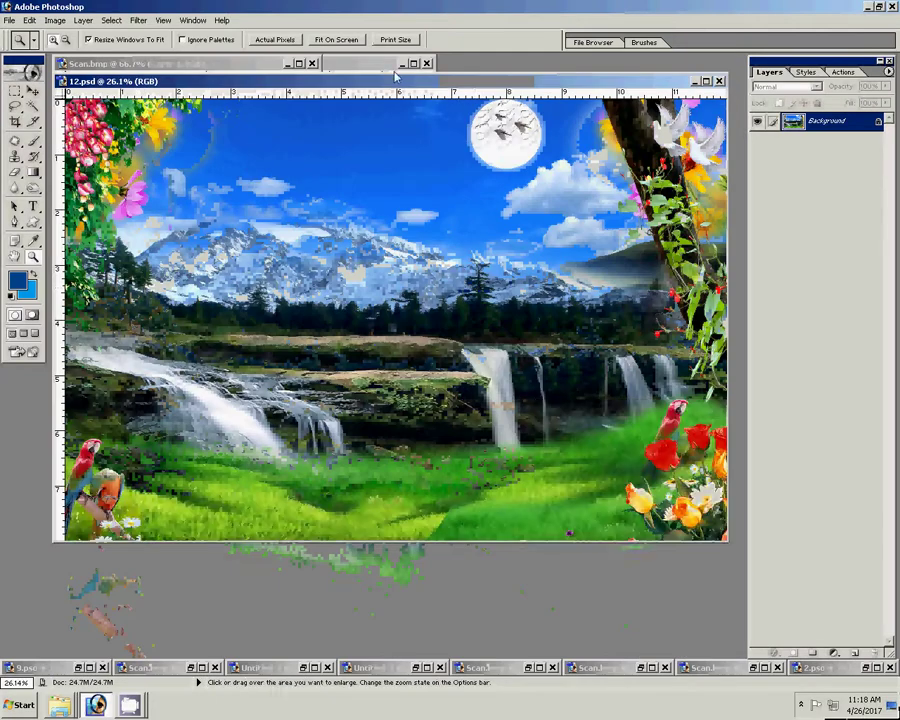
pyautogui.moveTo(378, 81); pyautogui.dragTo(544, 231)
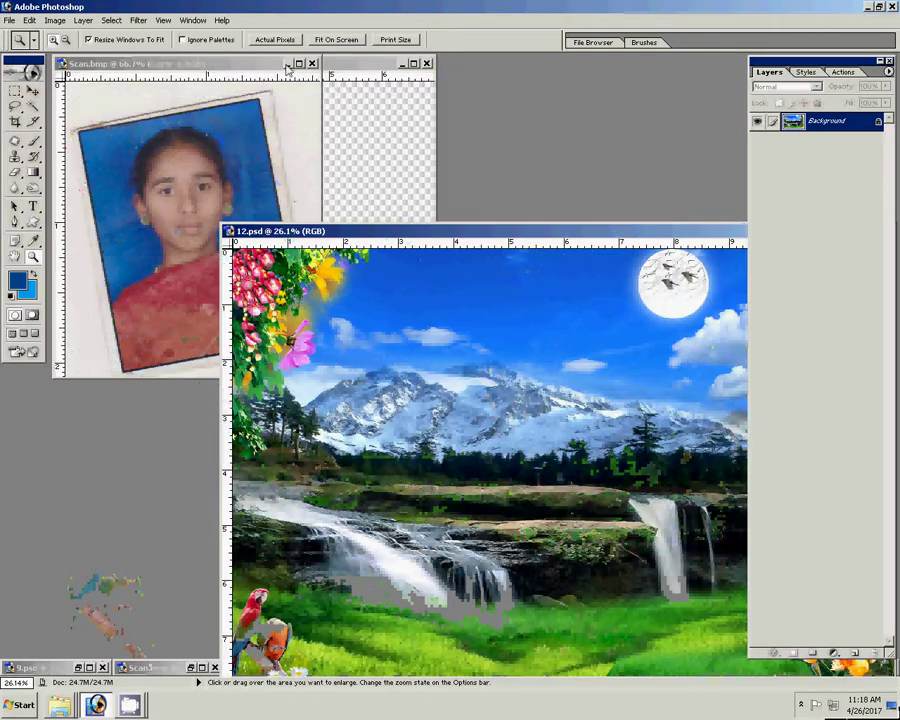
pyautogui.click(287, 63)
# Step: Copy the woman in the red sari into the waterfall scene and place her at the right
pyautogui.press('v')
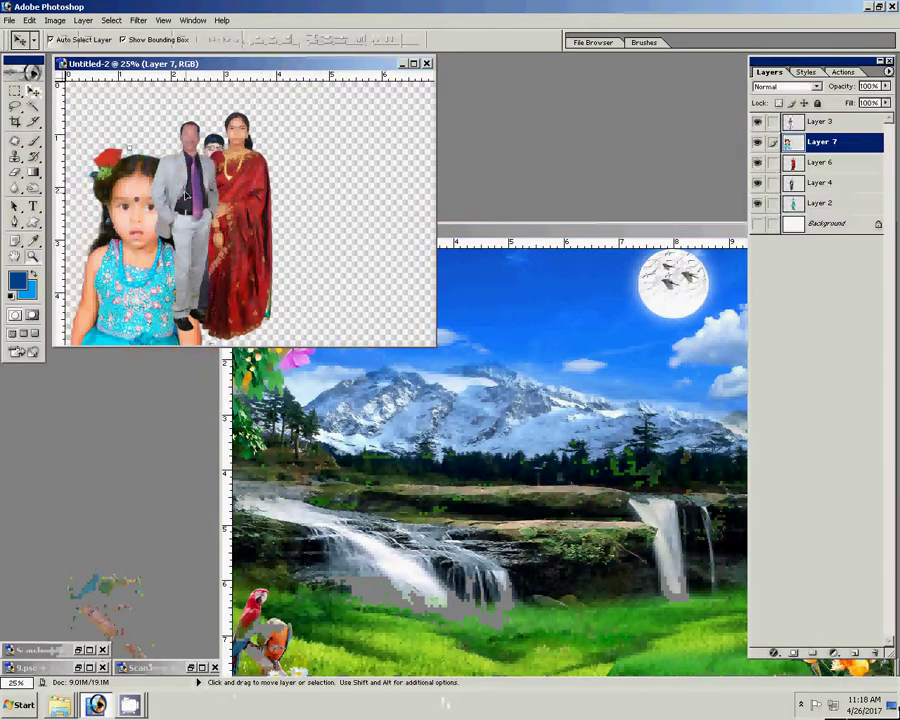
pyautogui.click(189, 153)
pyautogui.click(698, 501)
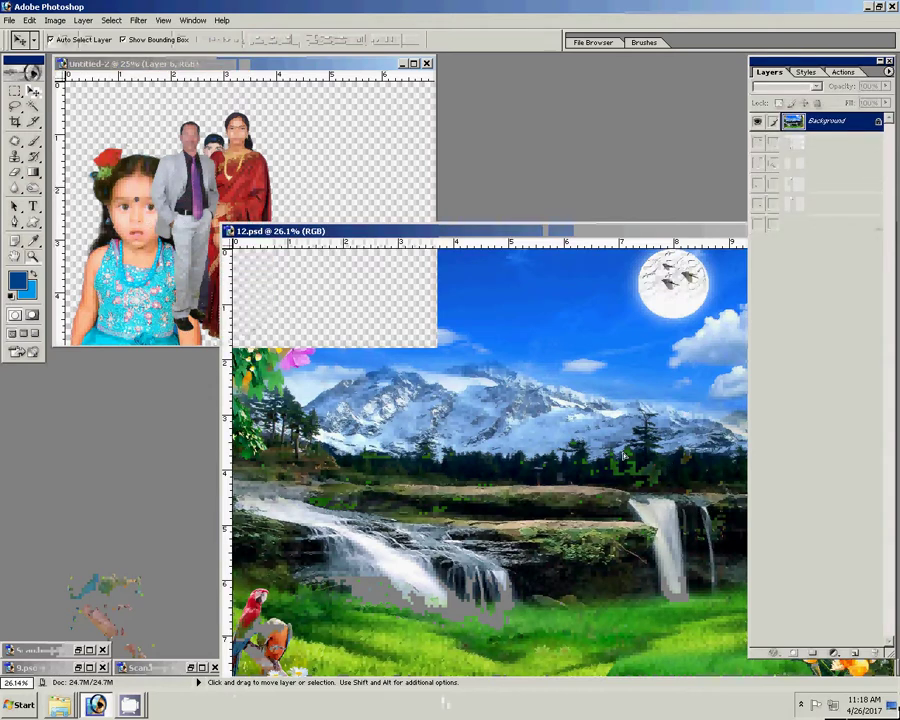
pyautogui.moveTo(237, 180); pyautogui.dragTo(644, 445)
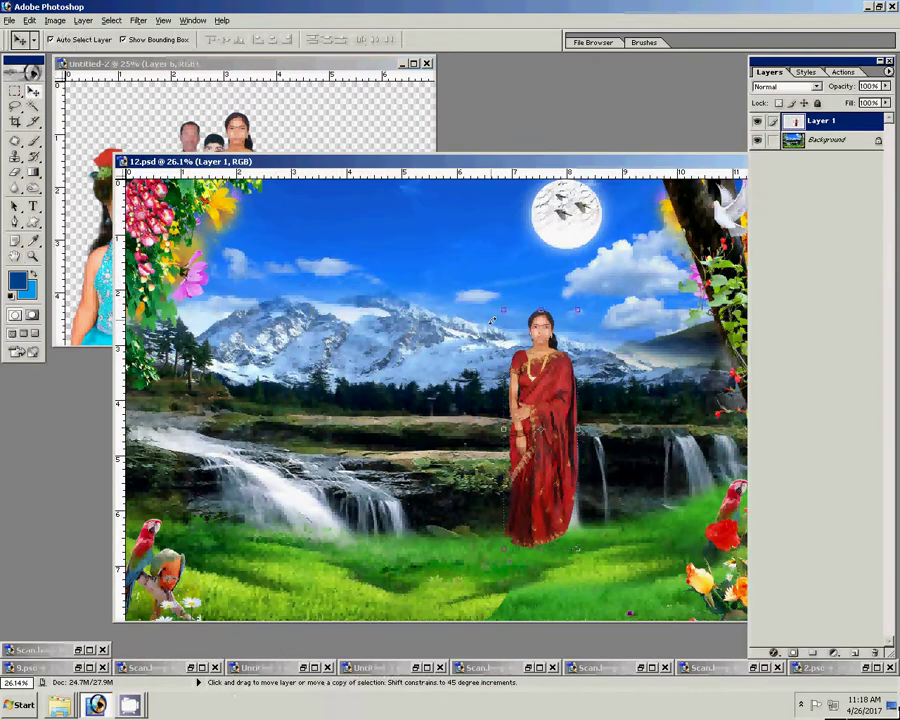
pyautogui.press('z')
pyautogui.keyDown('alt'); pyautogui.click(465, 313); pyautogui.keyUp('alt')
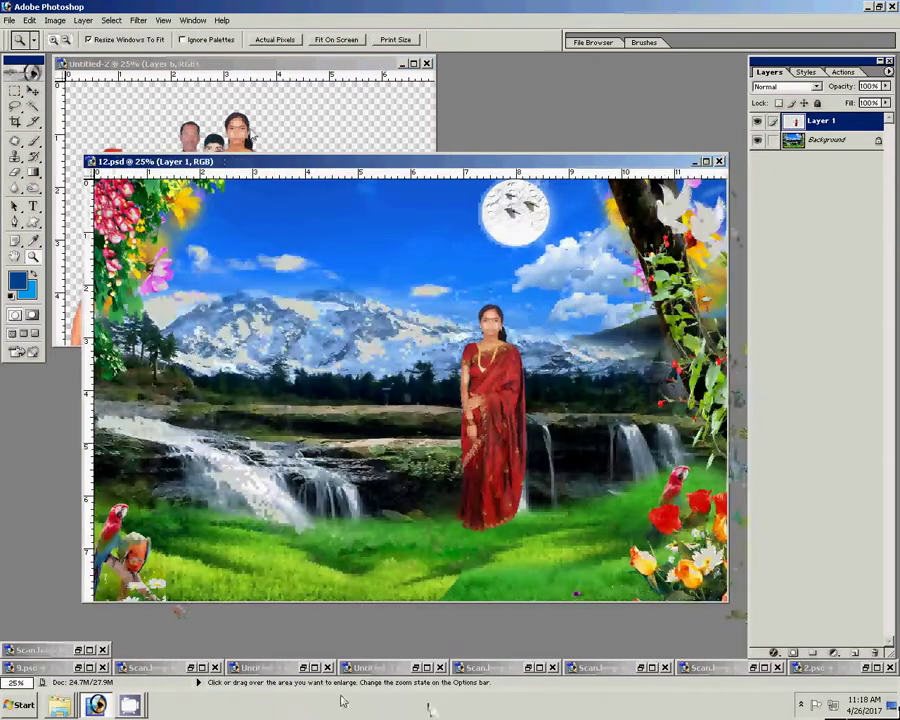
pyautogui.press('v')
pyautogui.moveTo(516, 373); pyautogui.dragTo(684, 400)
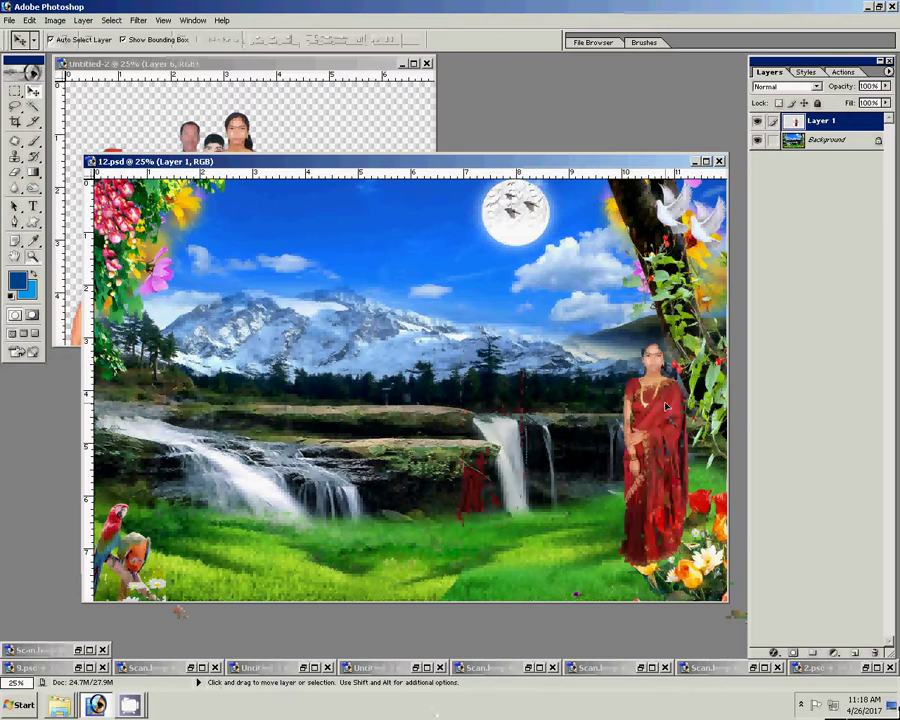
# Step: Copy the dark-suited man into the scene at the left
pyautogui.click(228, 145)
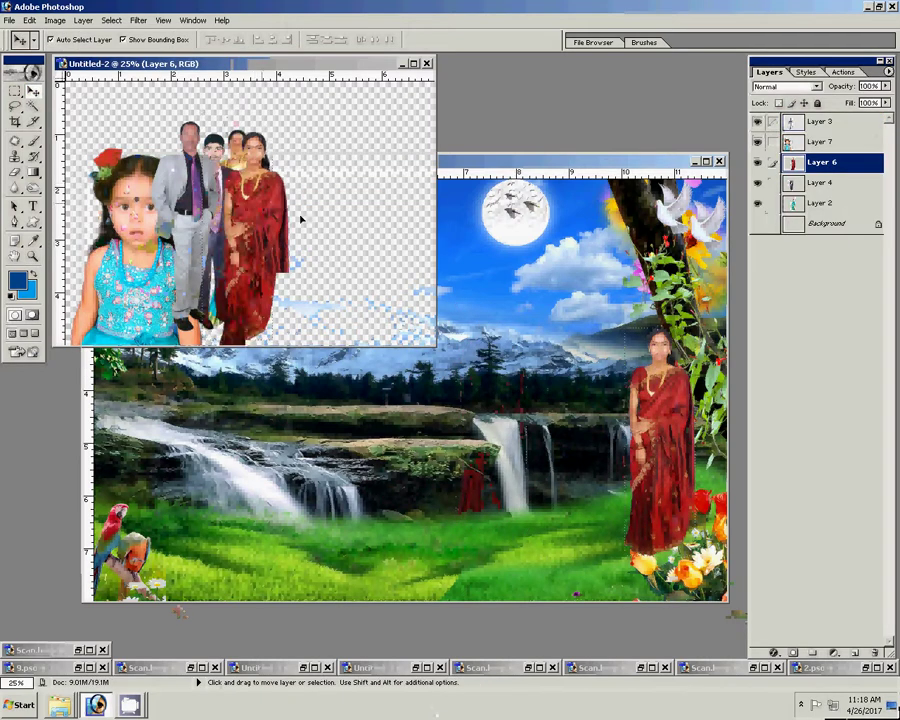
pyautogui.moveTo(228, 182); pyautogui.dragTo(353, 203)
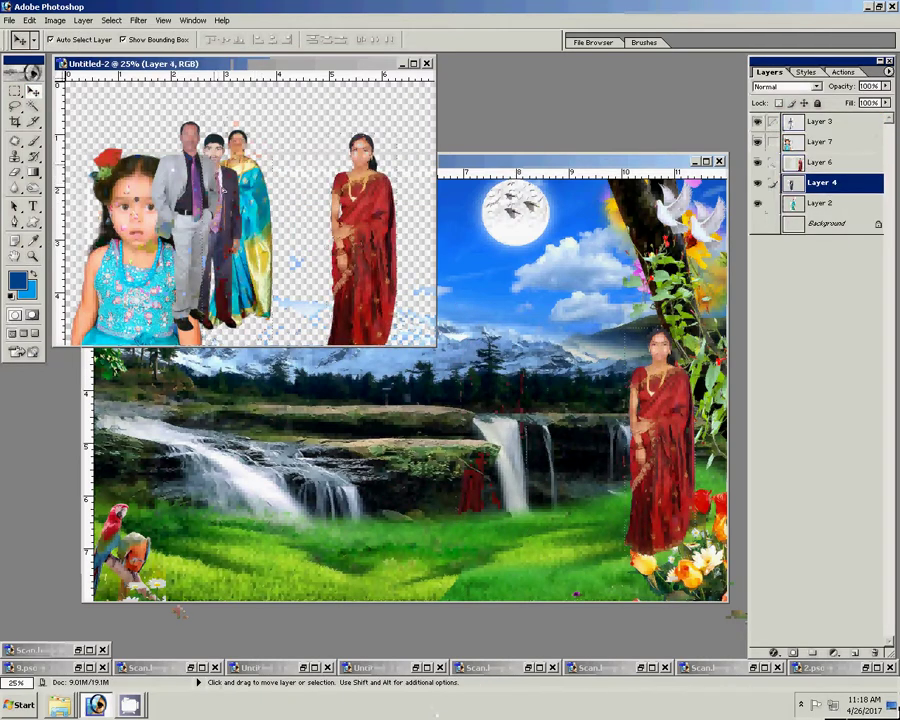
pyautogui.moveTo(221, 172)
pyautogui.mouseDown()
pyautogui.moveTo(480, 322)
pyautogui.moveTo(181, 298)
pyautogui.moveTo(161, 358)
pyautogui.mouseUp()
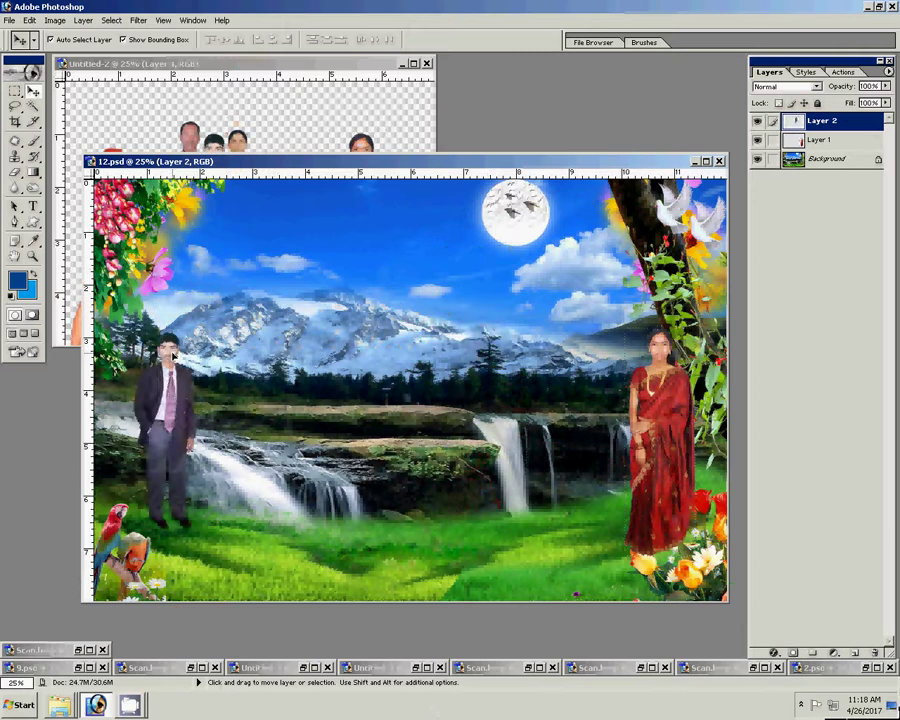
pyautogui.click(280, 110)
pyautogui.moveTo(260, 203); pyautogui.dragTo(355, 203)
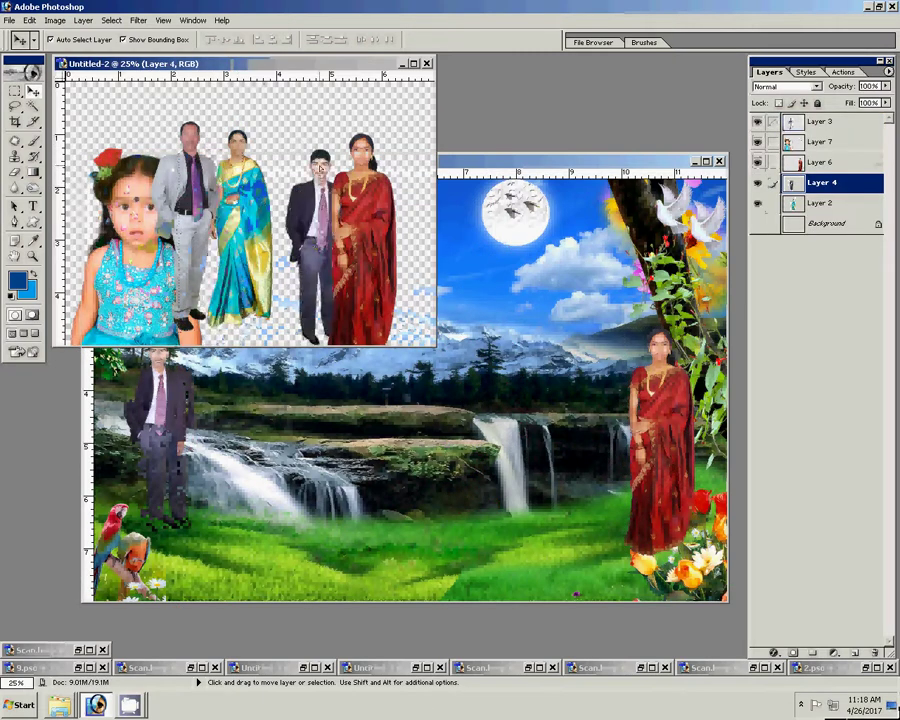
# Step: Add the couple at the scene's centre, enlarged to about 158%
pyautogui.click(257, 197)
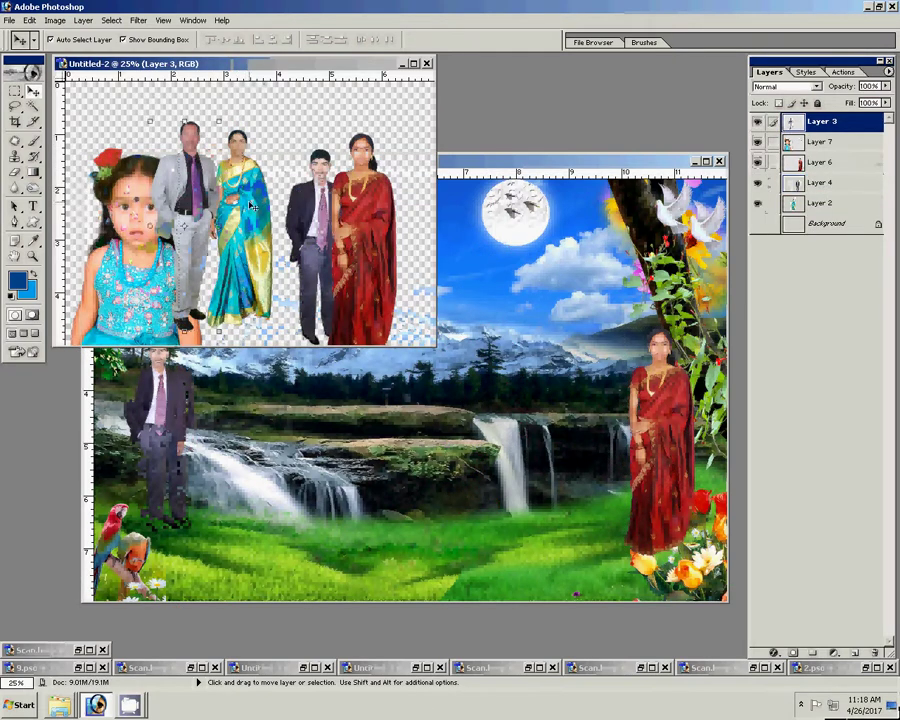
pyautogui.moveTo(256, 206)
pyautogui.mouseDown()
pyautogui.moveTo(456, 416)
pyautogui.moveTo(448, 387)
pyautogui.mouseUp()
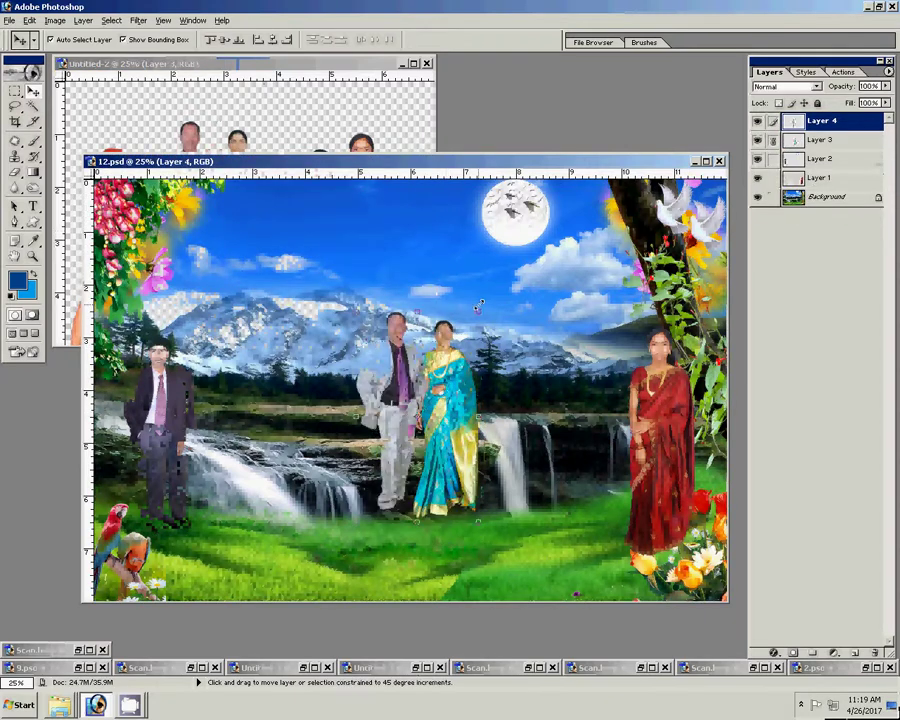
pyautogui.hotkey('ctrl', 't')
pyautogui.moveTo(478, 305); pyautogui.dragTo(536, 258)
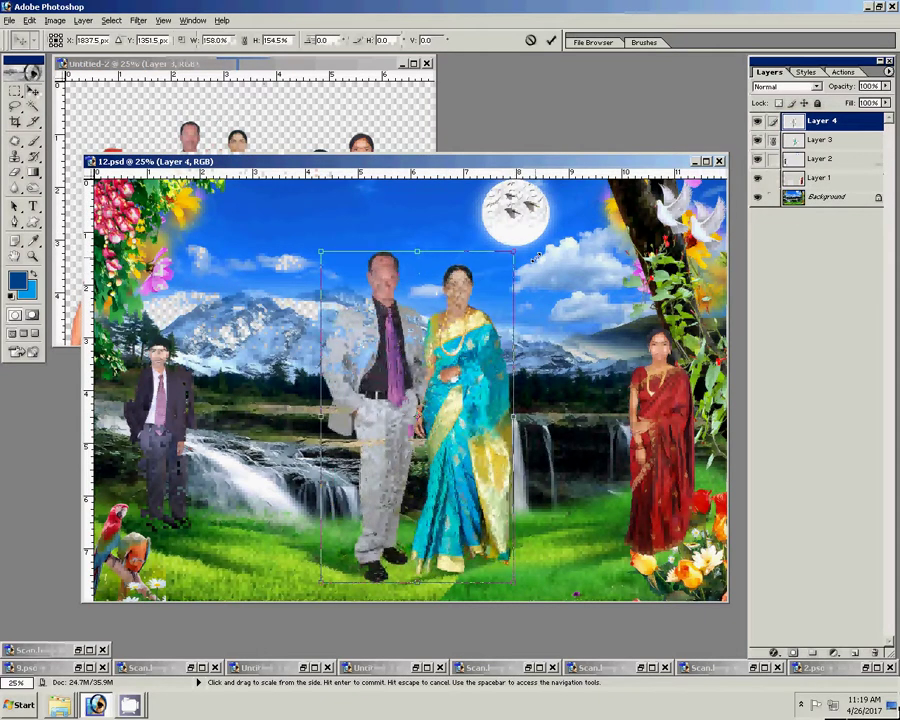
pyautogui.moveTo(430, 400); pyautogui.dragTo(432, 390)
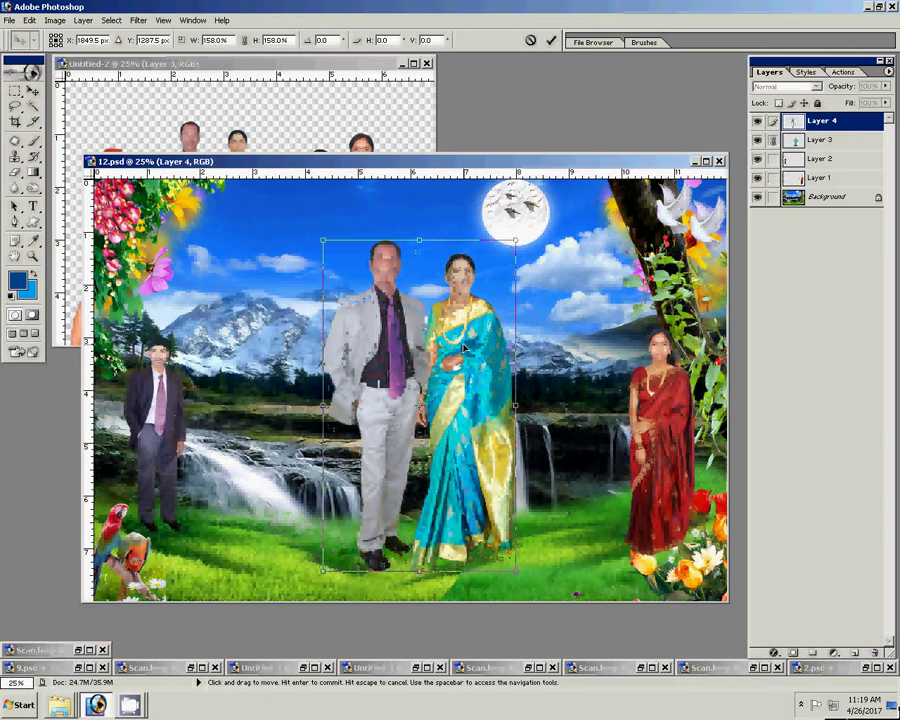
pyautogui.click(551, 40)
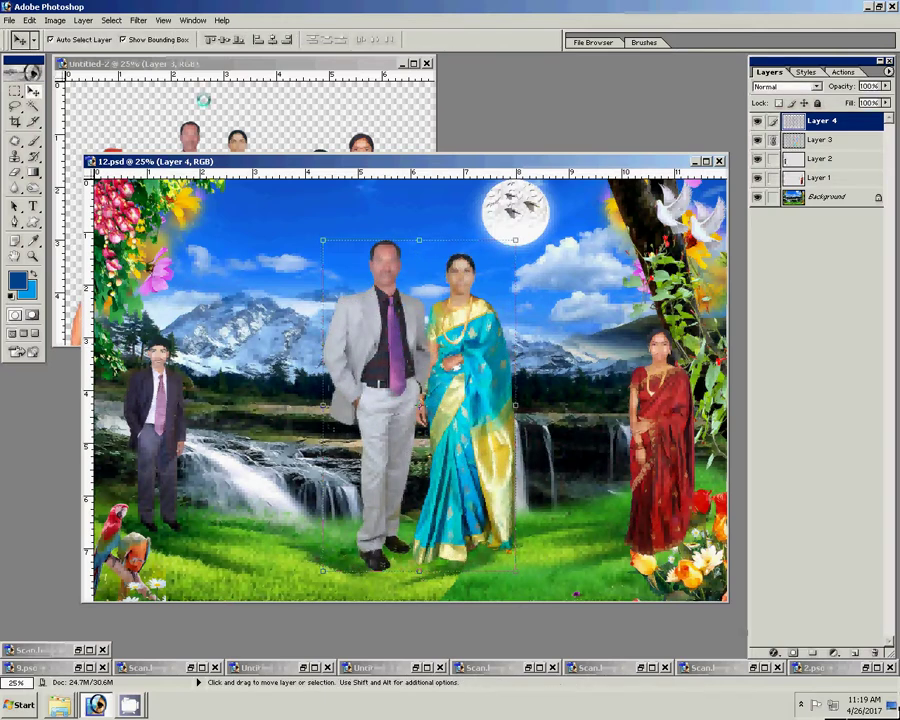
pyautogui.click(270, 87)
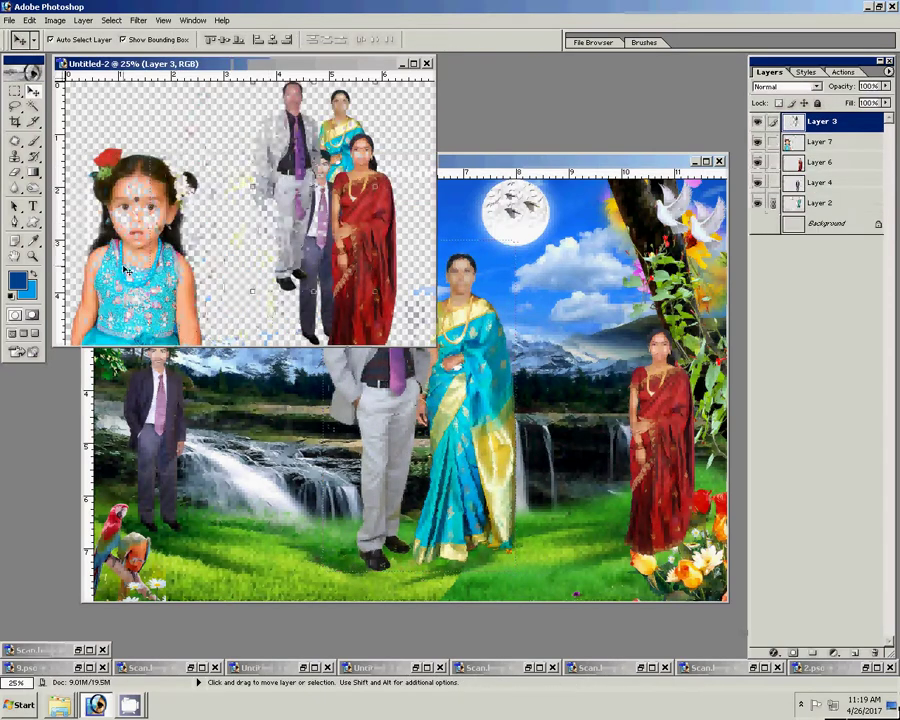
# Step: Copy the little girl in blue in as Layer 5, shrink her to about 52%, and stand her before the couple
pyautogui.click(122, 258)
pyautogui.moveTo(122, 258); pyautogui.dragTo(590, 380)
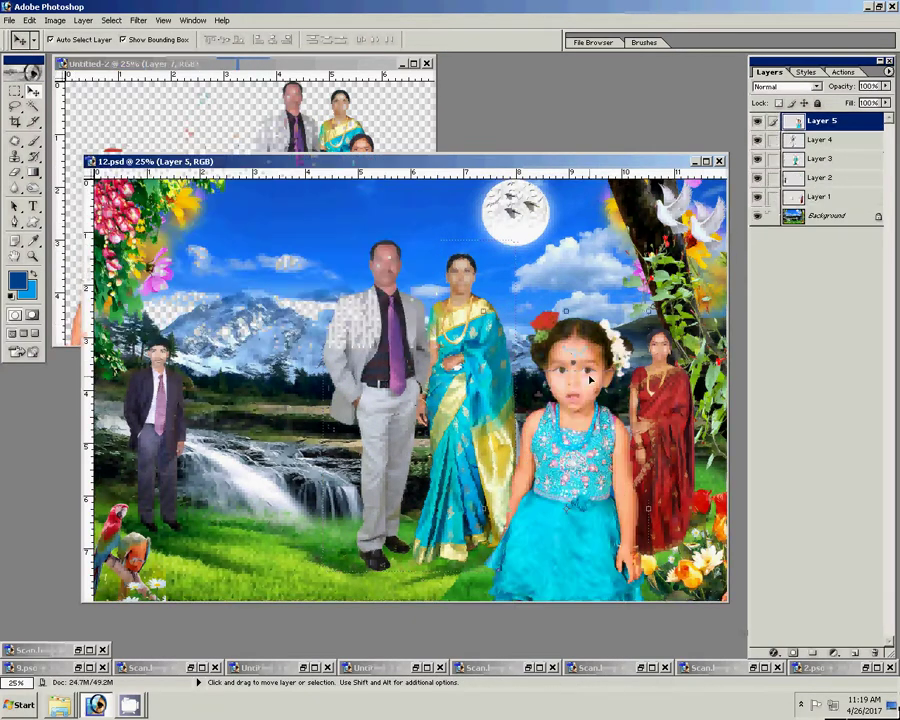
pyautogui.hotkey('ctrl', 't')
pyautogui.moveTo(648, 311); pyautogui.dragTo(621, 407)
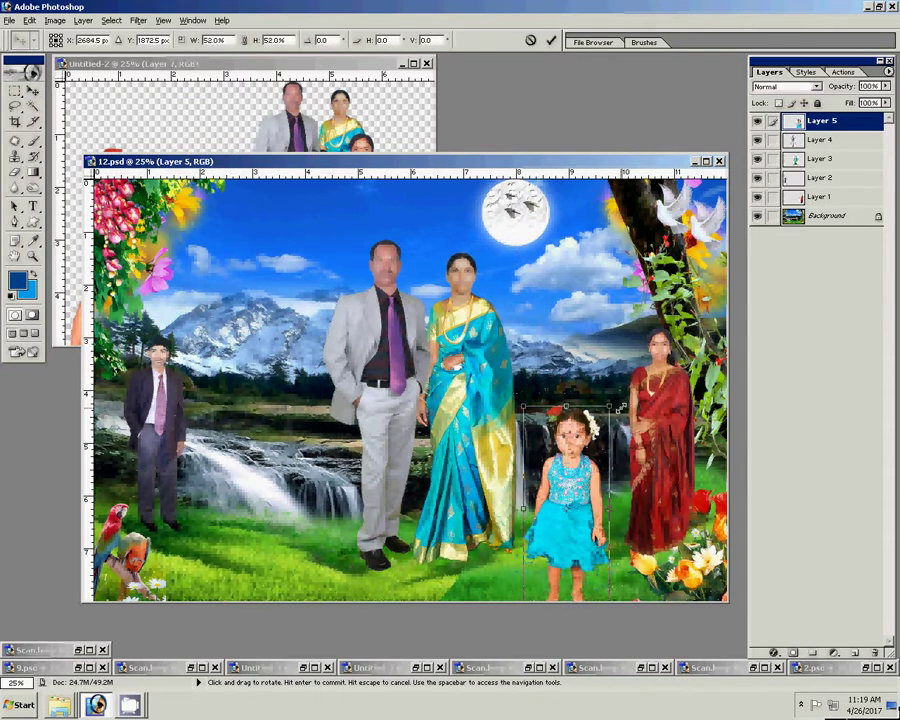
pyautogui.press('Return')
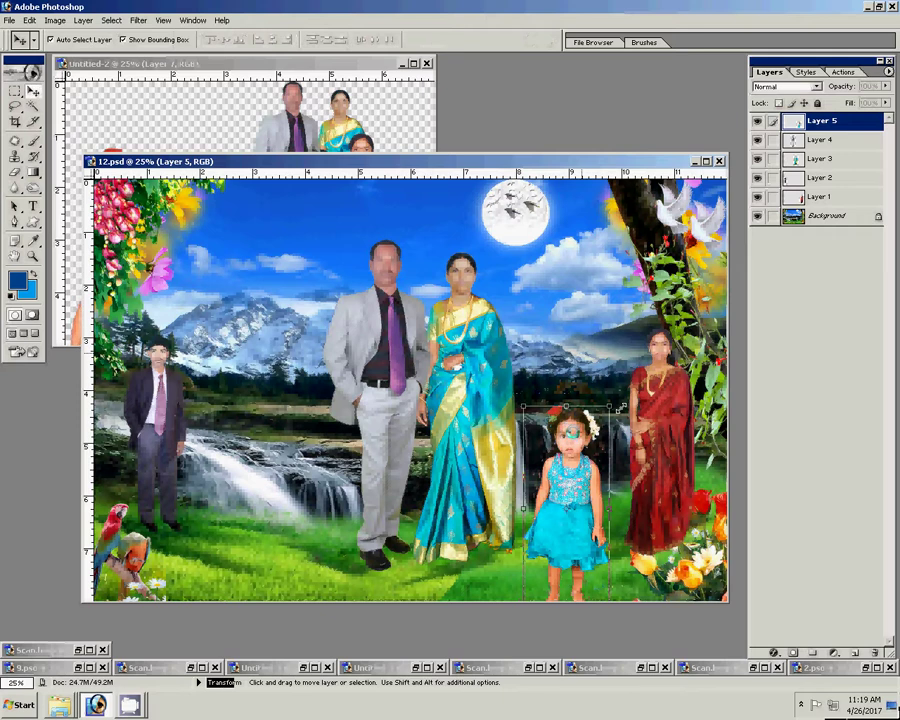
pyautogui.moveTo(577, 435); pyautogui.dragTo(422, 416)
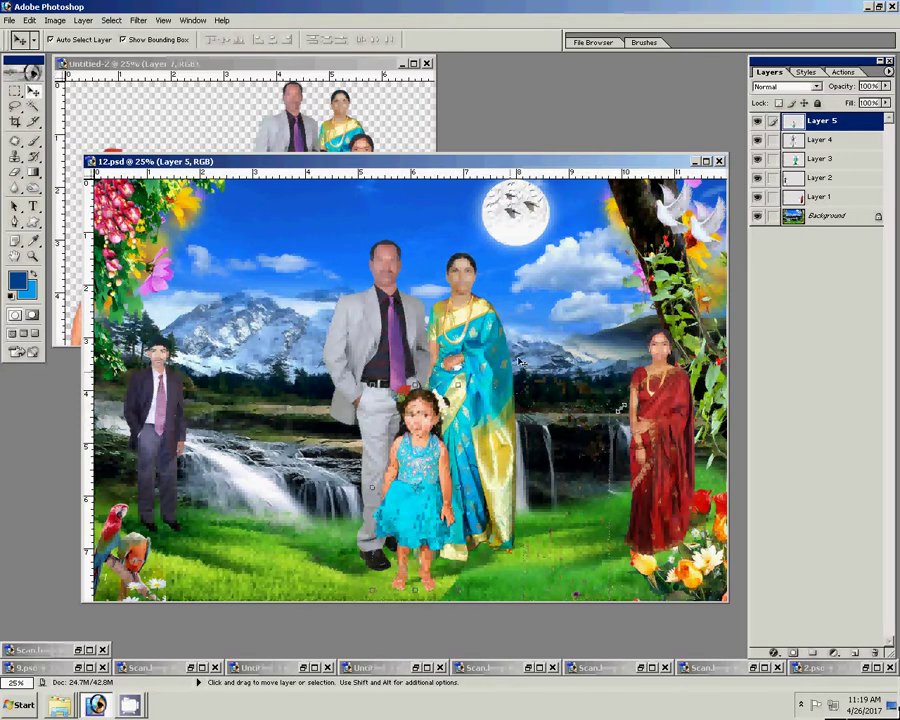
pyautogui.click(106, 84)
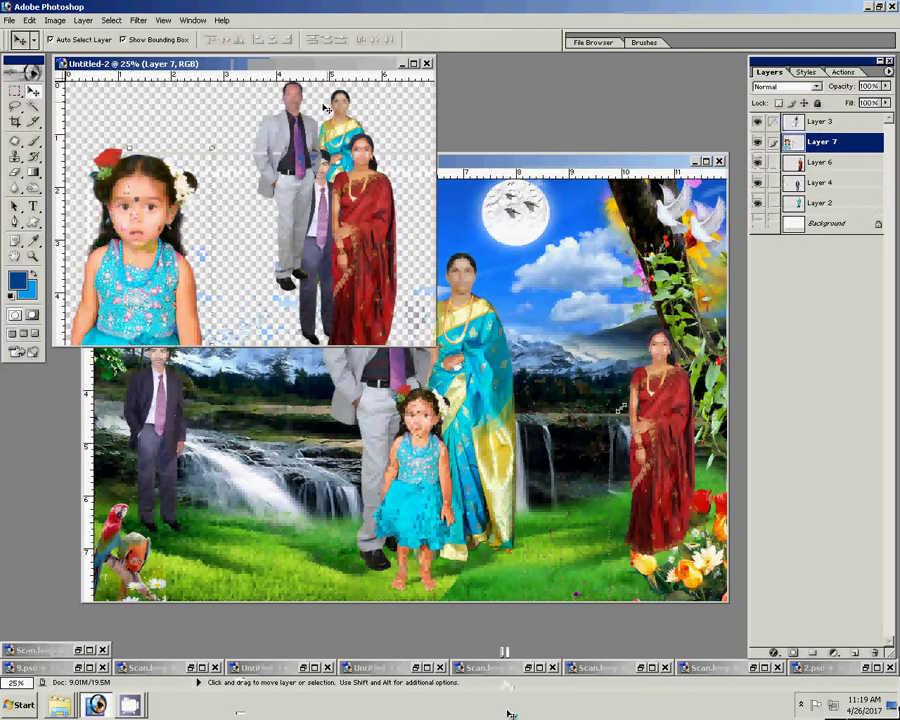
pyautogui.click(401, 63)
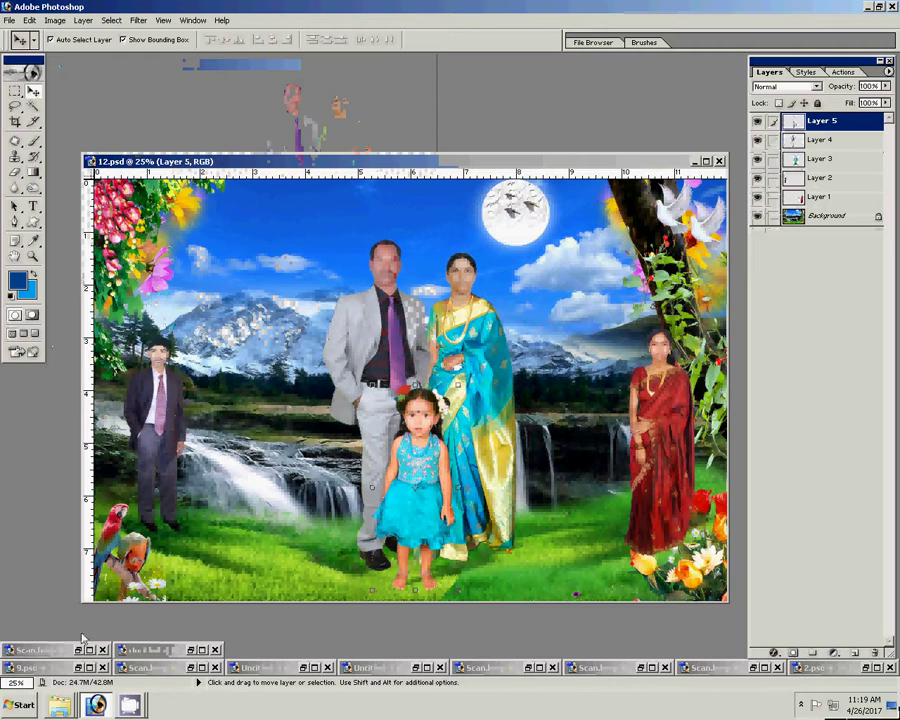
pyautogui.click(190, 651)
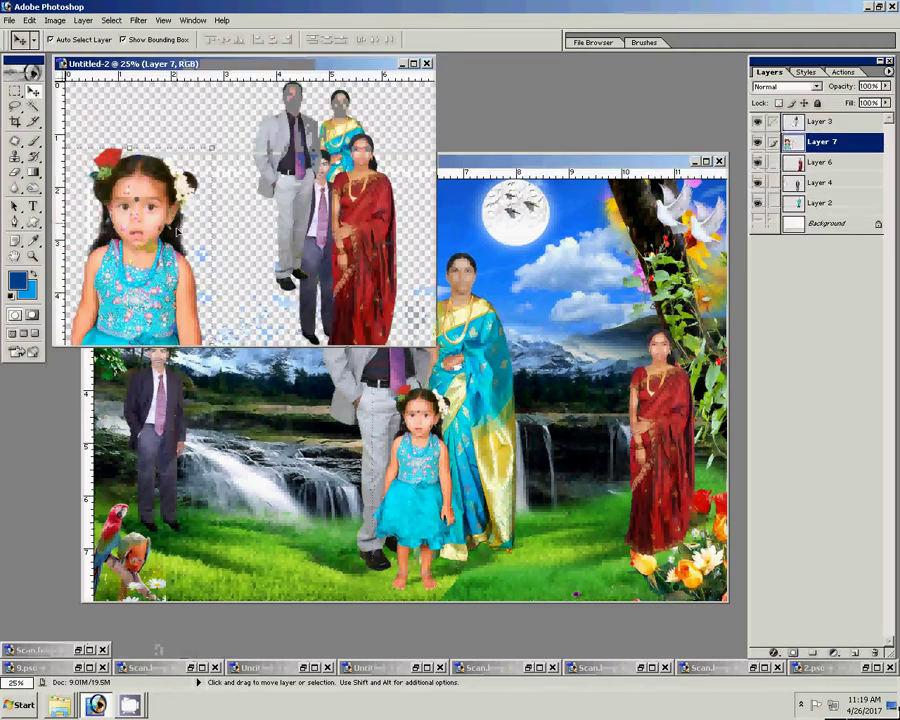
# Step: Copy the scanned portrait from Scan.bmp into the scene as Layer 6, near the moon
pyautogui.click(401, 62)
pyautogui.click(78, 649)
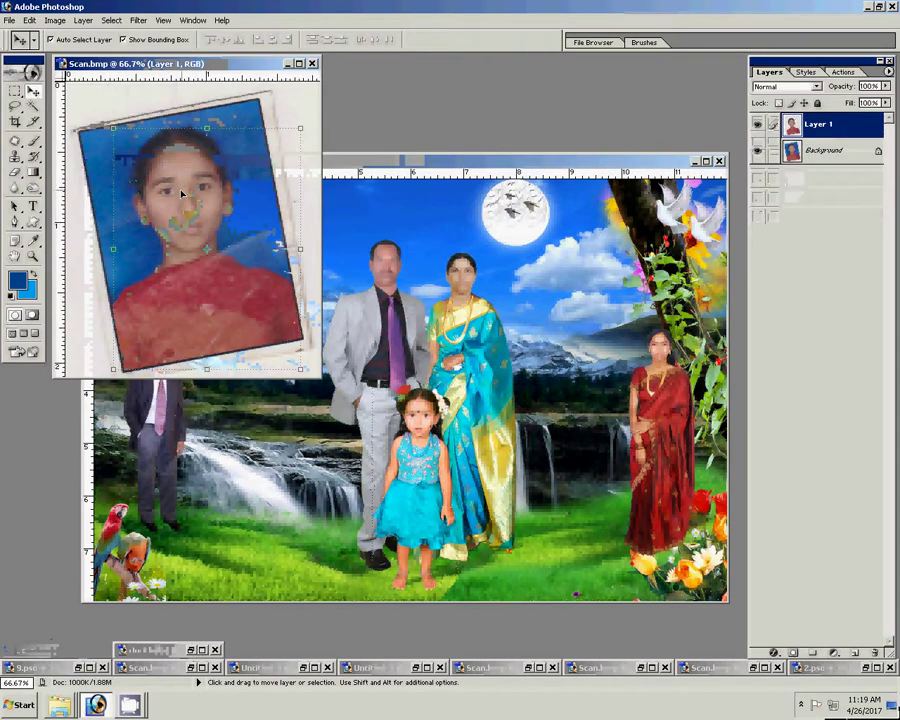
pyautogui.moveTo(176, 190)
pyautogui.mouseDown()
pyautogui.moveTo(532, 232)
pyautogui.moveTo(592, 257)
pyautogui.mouseUp()
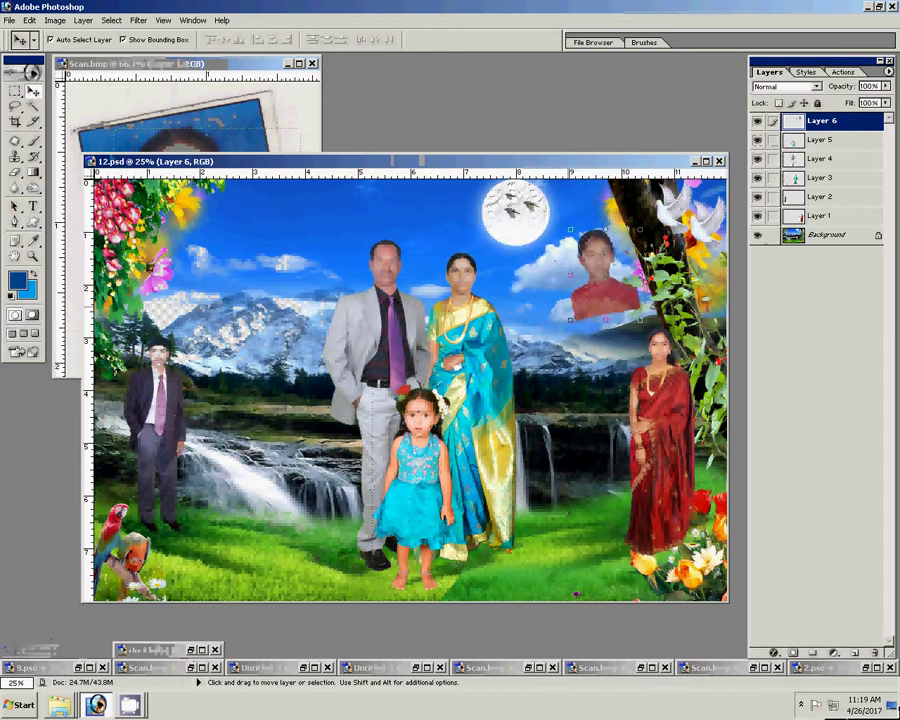
pyautogui.click(478, 357)
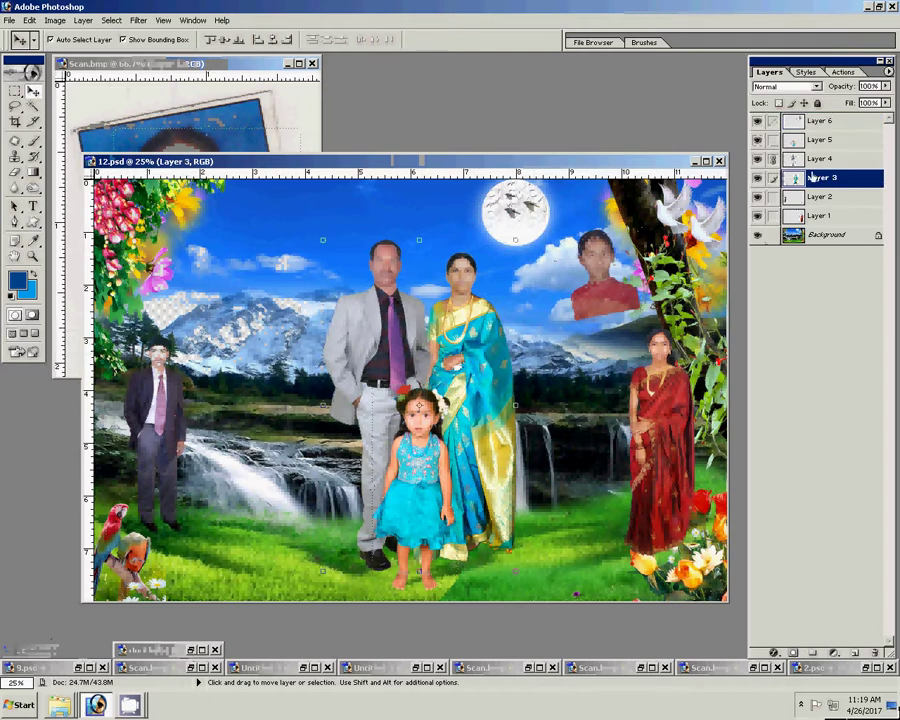
# Step: Nudge the woman in blue slightly to the right
pyautogui.moveTo(455, 357); pyautogui.dragTo(470, 362)
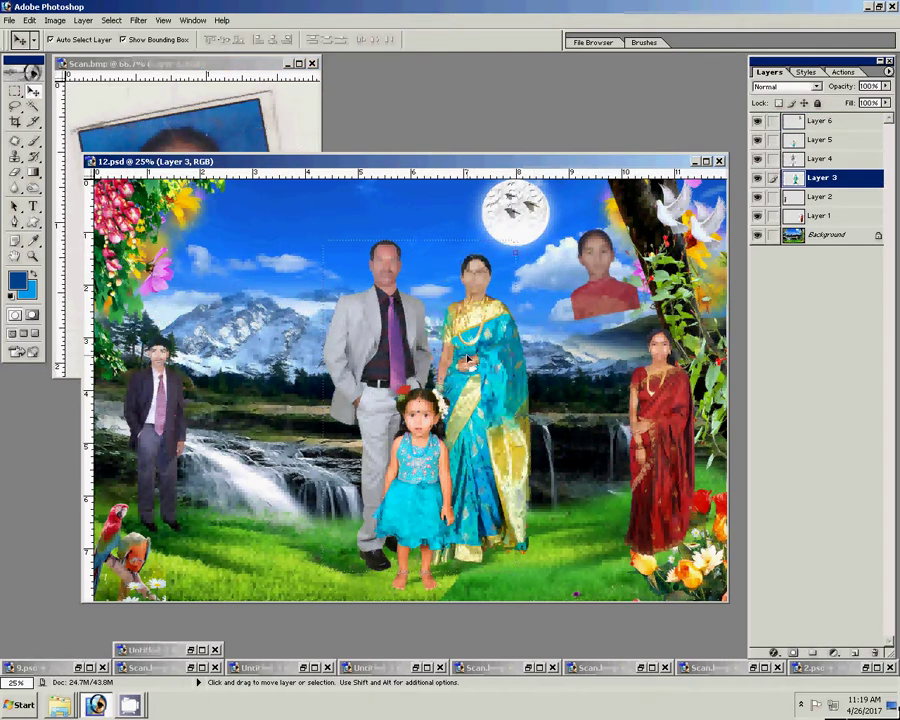
pyautogui.hotkey('ctrl', 't')
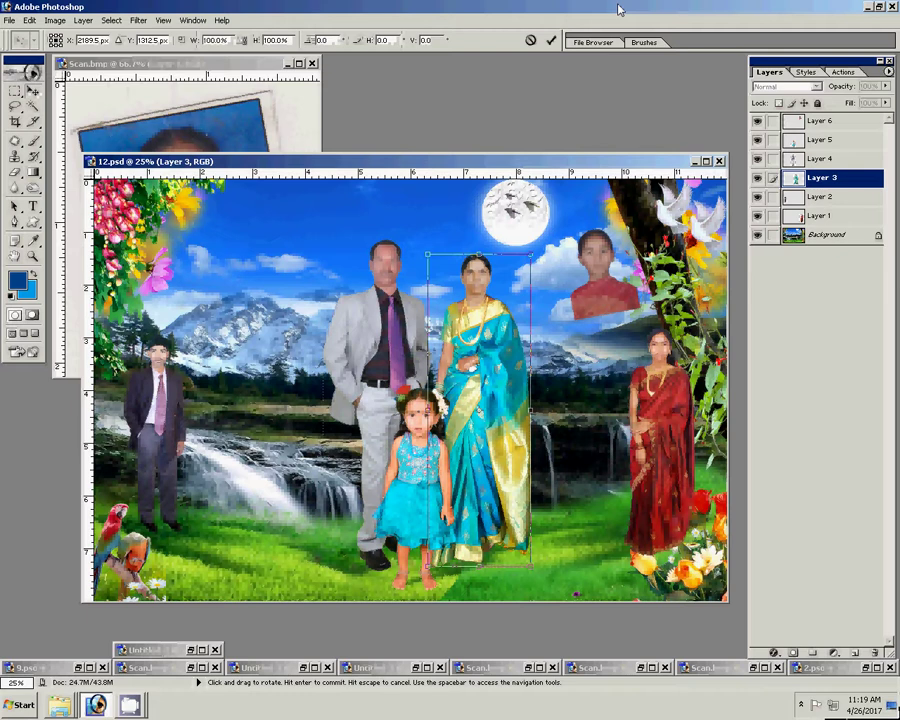
pyautogui.click(550, 40)
# Step: Slightly rescale the little girl in blue, to 86%
pyautogui.click(410, 440)
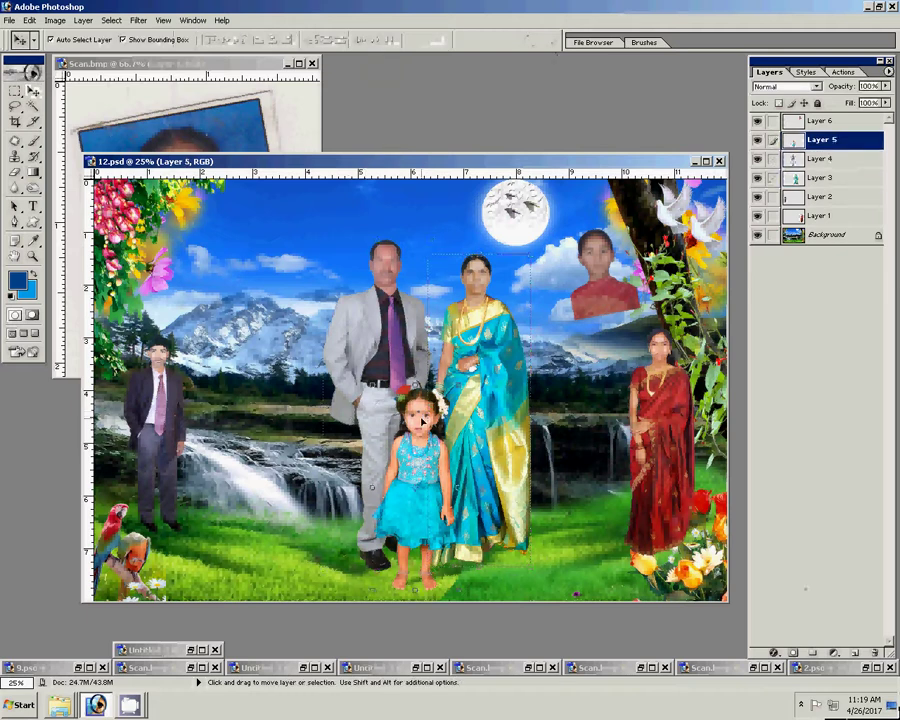
pyautogui.hotkey('ctrl', 't')
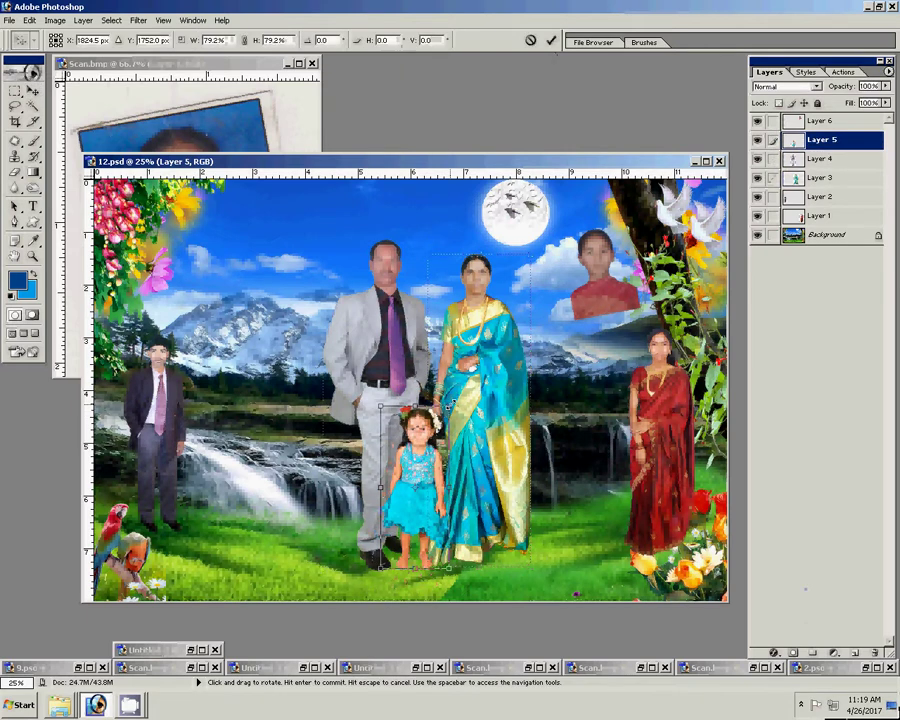
pyautogui.moveTo(452, 405); pyautogui.dragTo(459, 398)
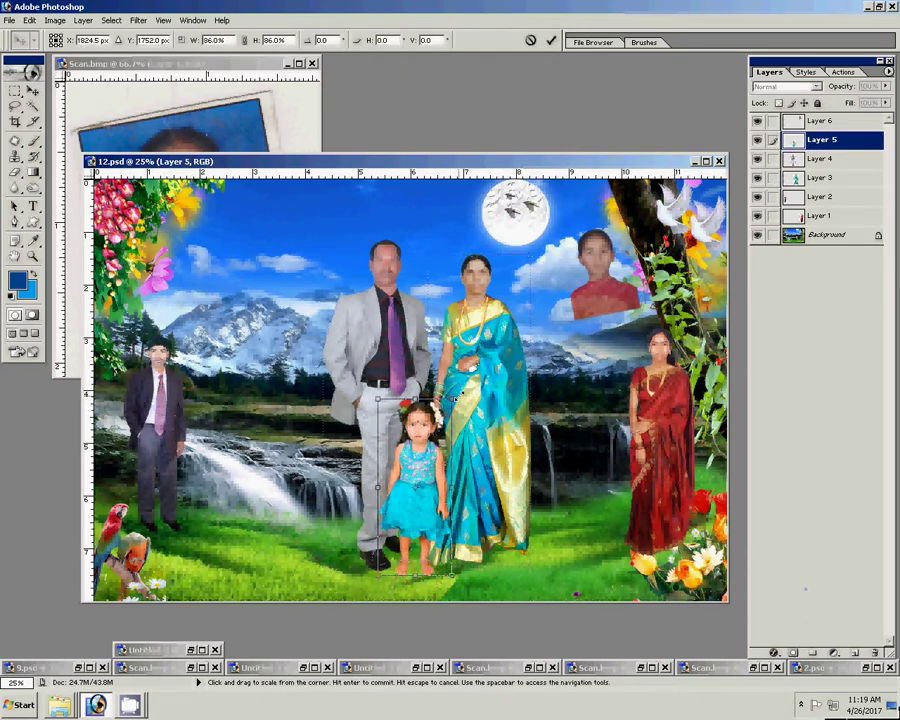
pyautogui.press('Return')
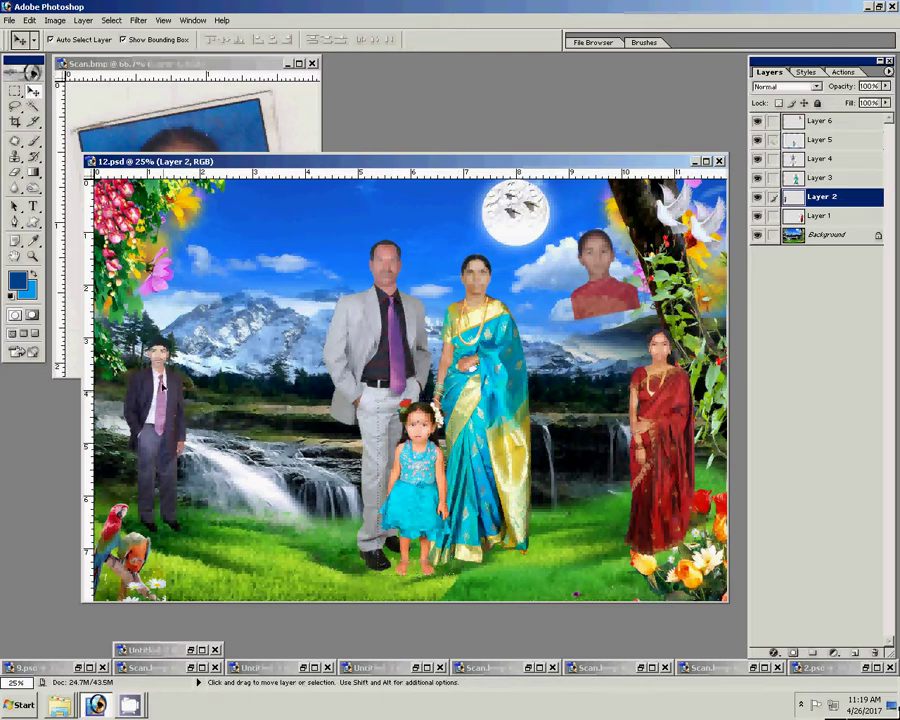
# Step: Enlarge the left-hand man to about 166% and move him up
pyautogui.moveTo(172, 398); pyautogui.dragTo(183, 379)
pyautogui.hotkey('ctrl', 't')
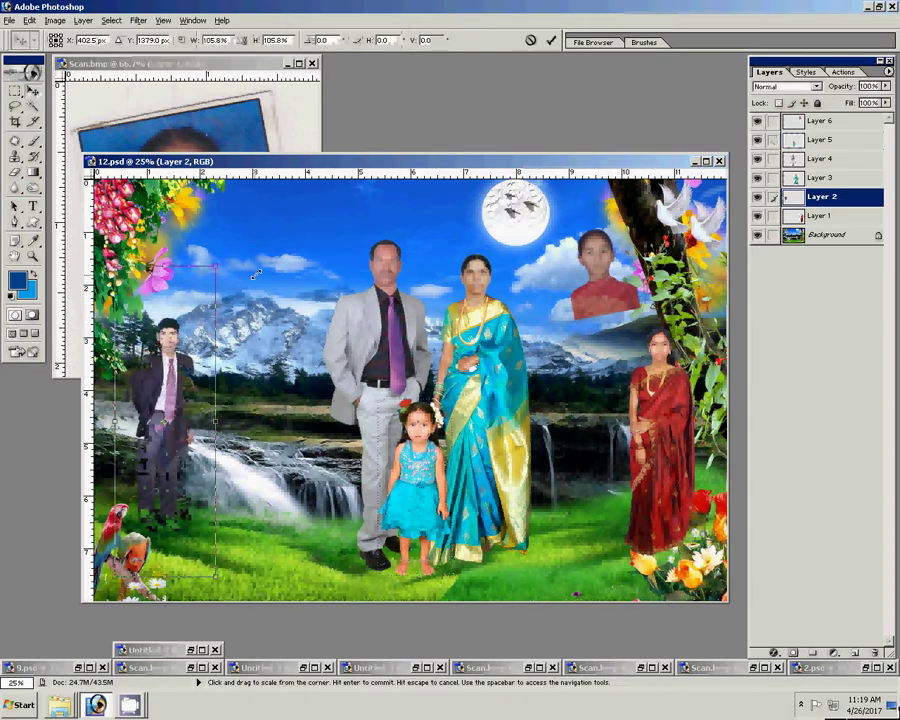
pyautogui.moveTo(197, 321); pyautogui.dragTo(261, 268)
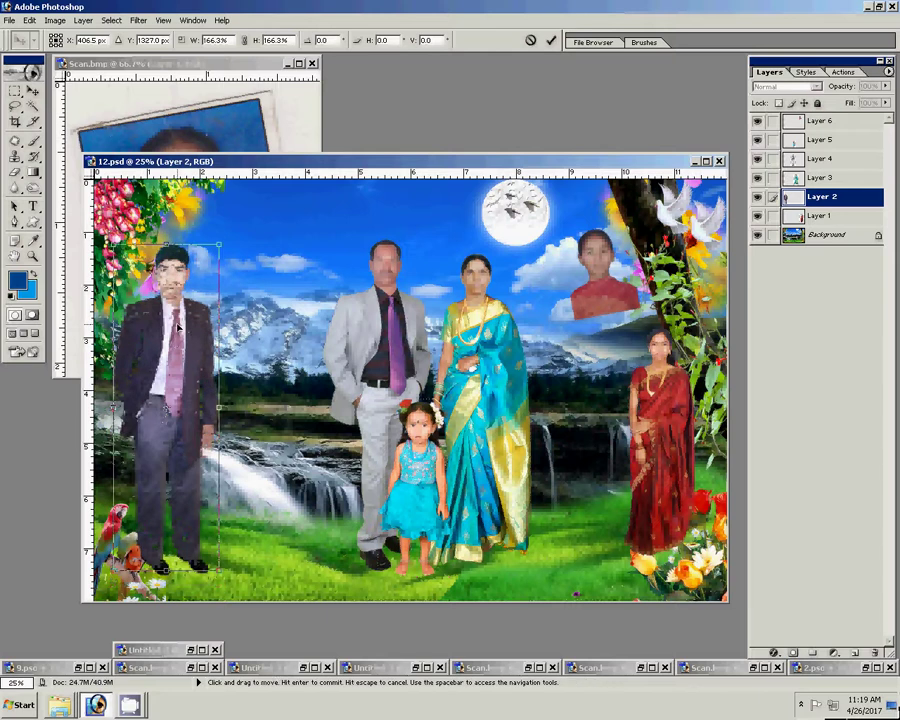
pyautogui.moveTo(176, 341); pyautogui.dragTo(178, 326)
pyautogui.click(551, 40)
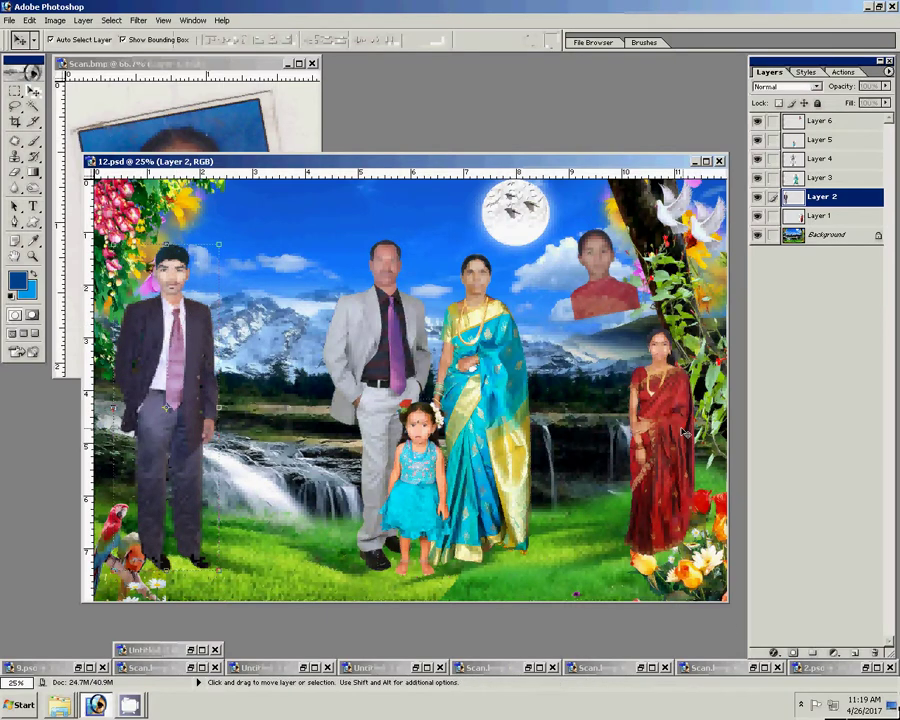
# Step: Enlarge the woman in the red sari to about 141% and reposition her at the right
pyautogui.click(659, 415)
pyautogui.moveTo(638, 389); pyautogui.dragTo(623, 366)
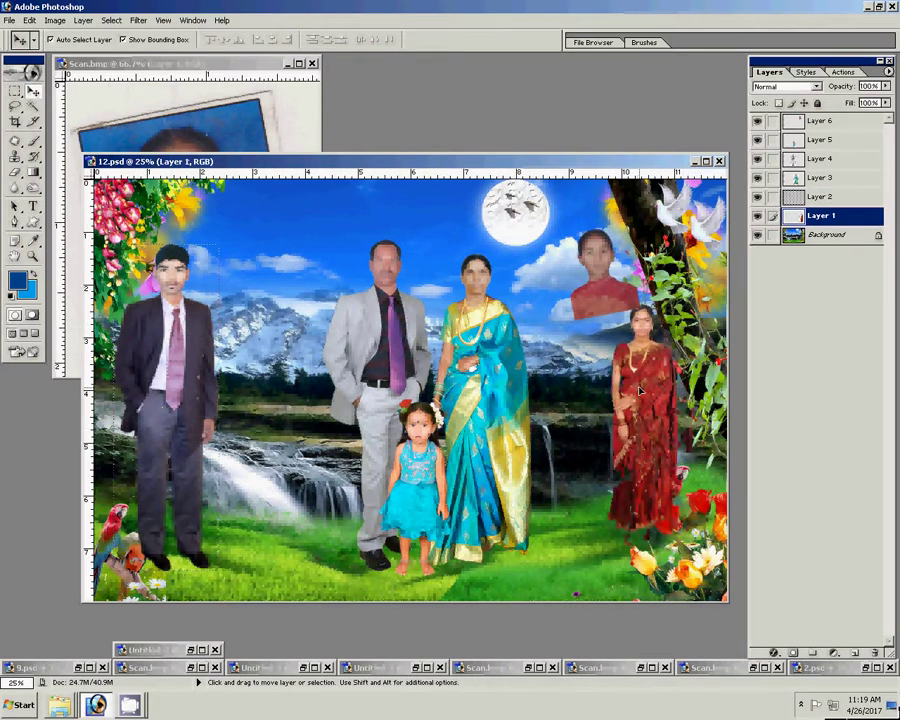
pyautogui.hotkey('ctrl', 't')
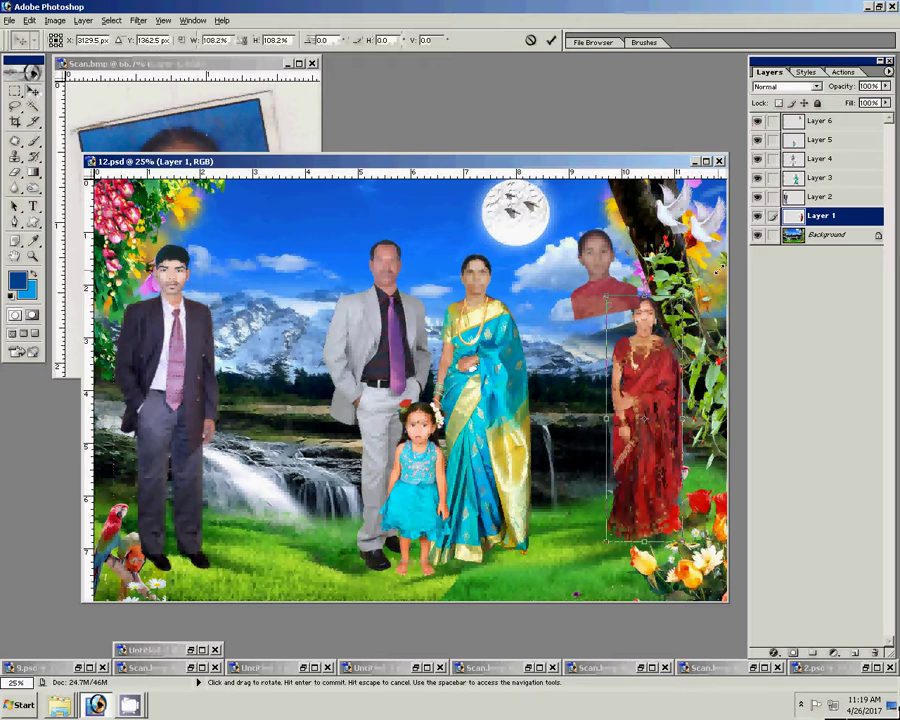
pyautogui.moveTo(680, 305); pyautogui.dragTo(692, 258)
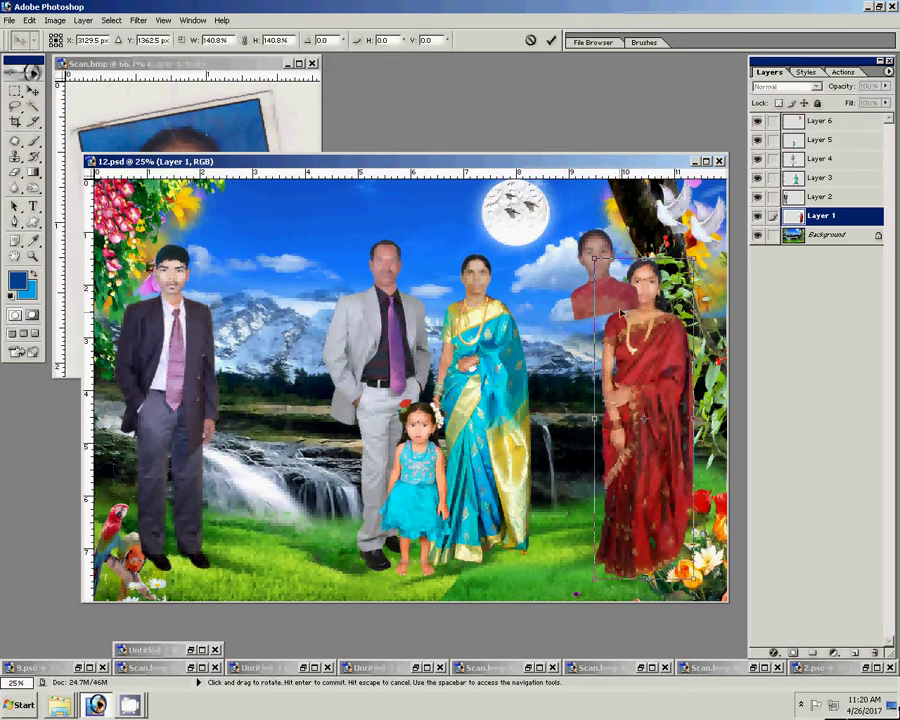
pyautogui.press('Return')
pyautogui.moveTo(657, 357); pyautogui.dragTo(670, 366)
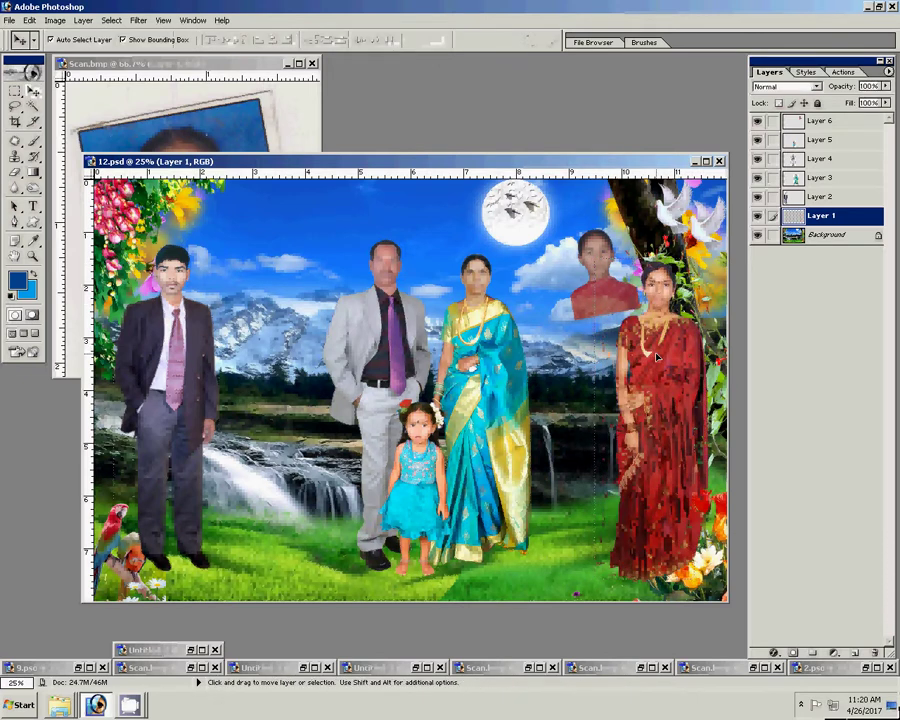
# Step: Enlarge the man in the dark suit slightly, to about 108.6%
pyautogui.click(170, 312)
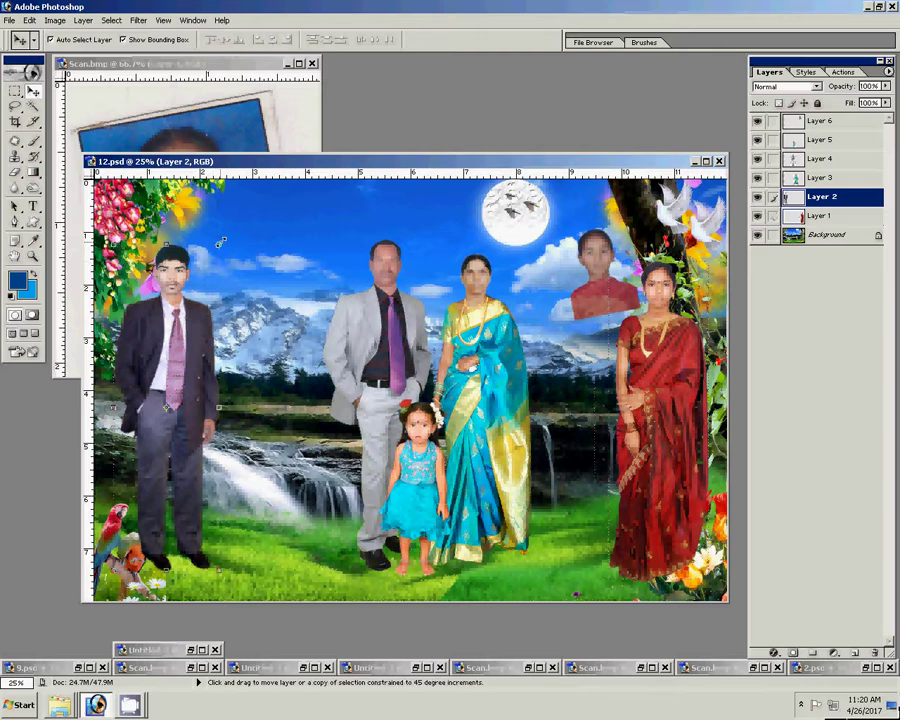
pyautogui.hotkey('ctrl', 't')
pyautogui.moveTo(220, 246); pyautogui.dragTo(238, 232)
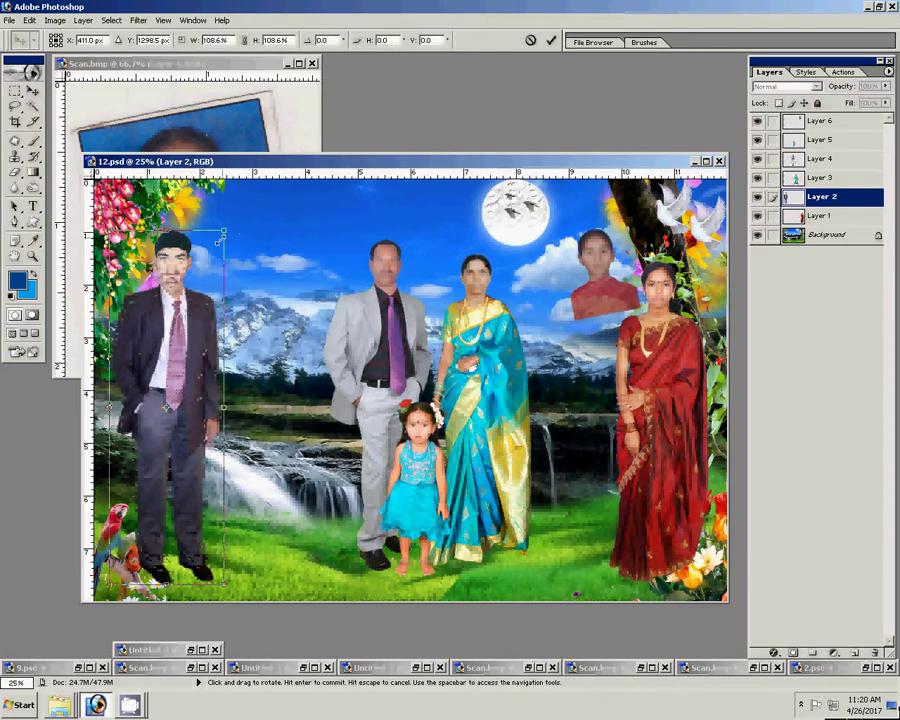
pyautogui.click(552, 41)
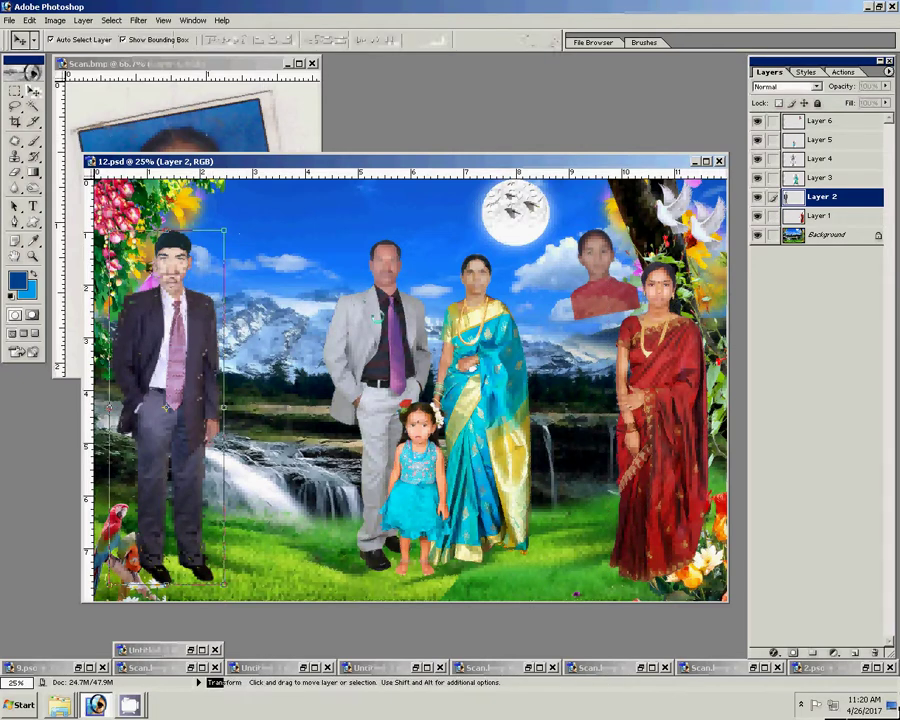
pyautogui.click(377, 404)
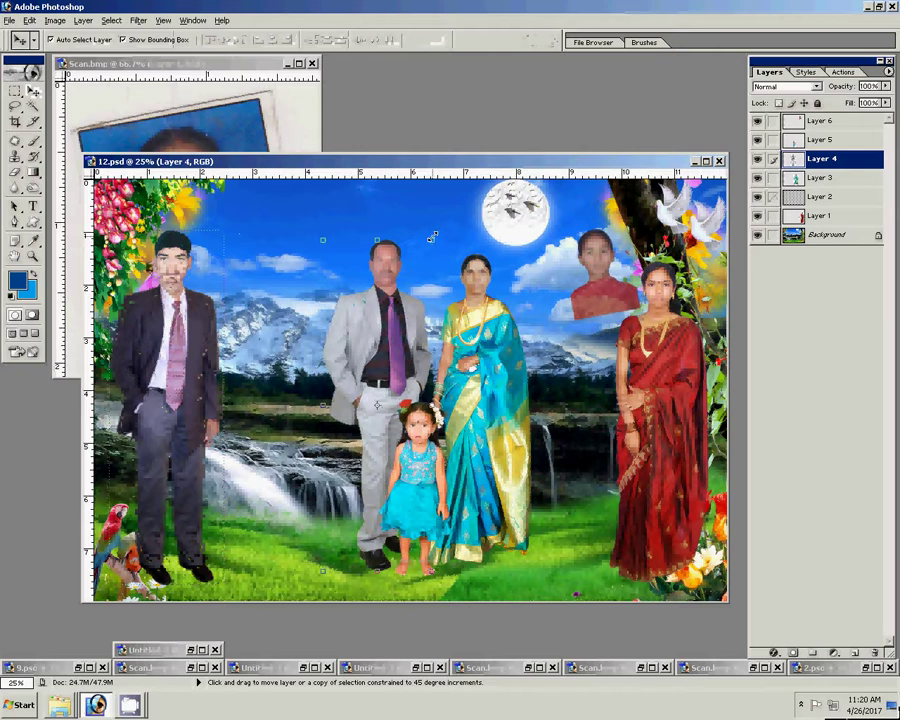
# Step: Enlarge the grey-suited man and the teal-saree woman to about 112% each
pyautogui.hotkey('ctrl', 't')
pyautogui.moveTo(431, 240); pyautogui.dragTo(438, 219)
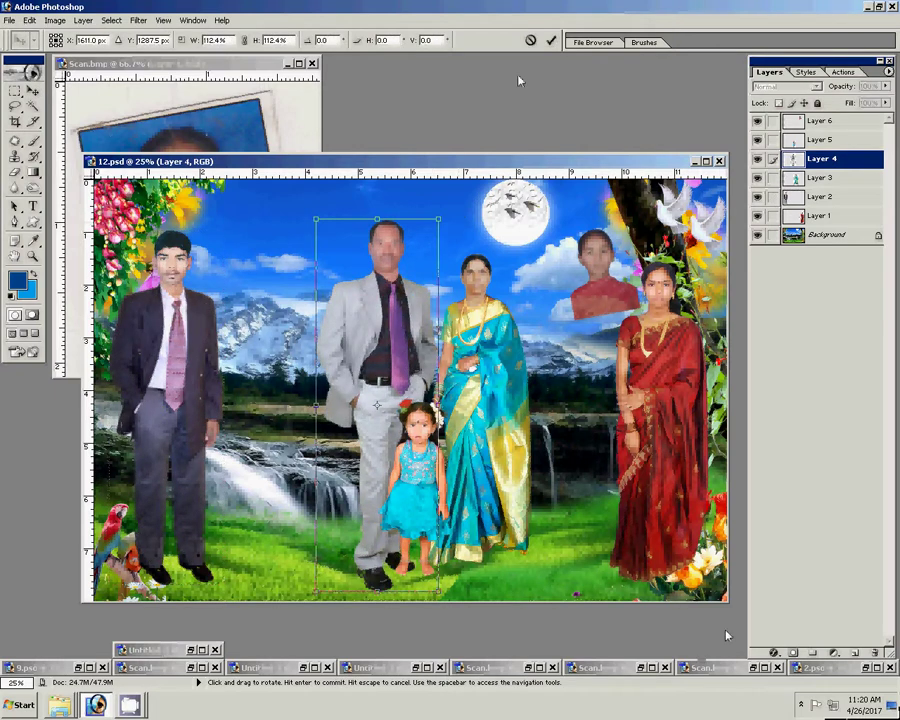
pyautogui.click(552, 41)
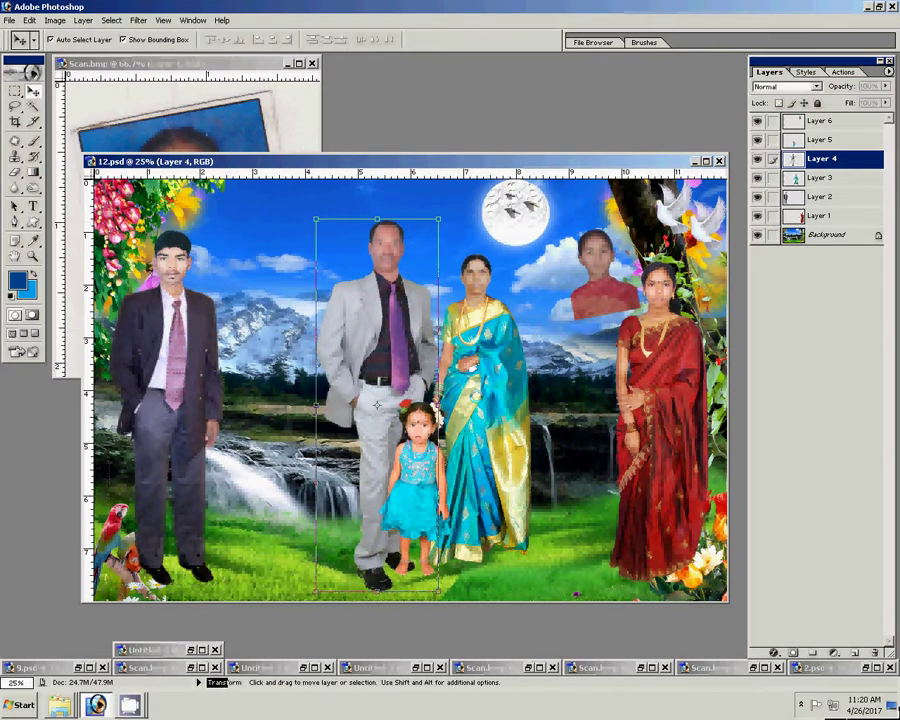
pyautogui.click(480, 380)
pyautogui.hotkey('ctrl', 't')
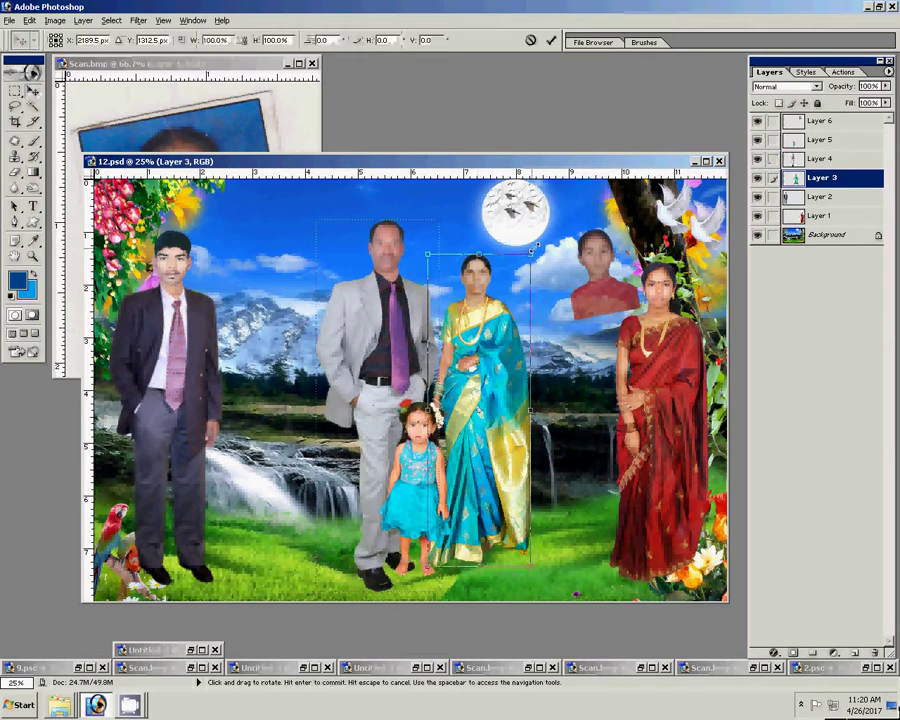
pyautogui.moveTo(531, 250)
pyautogui.mouseDown()
pyautogui.moveTo(555, 235)
pyautogui.moveTo(549, 227)
pyautogui.mouseUp()
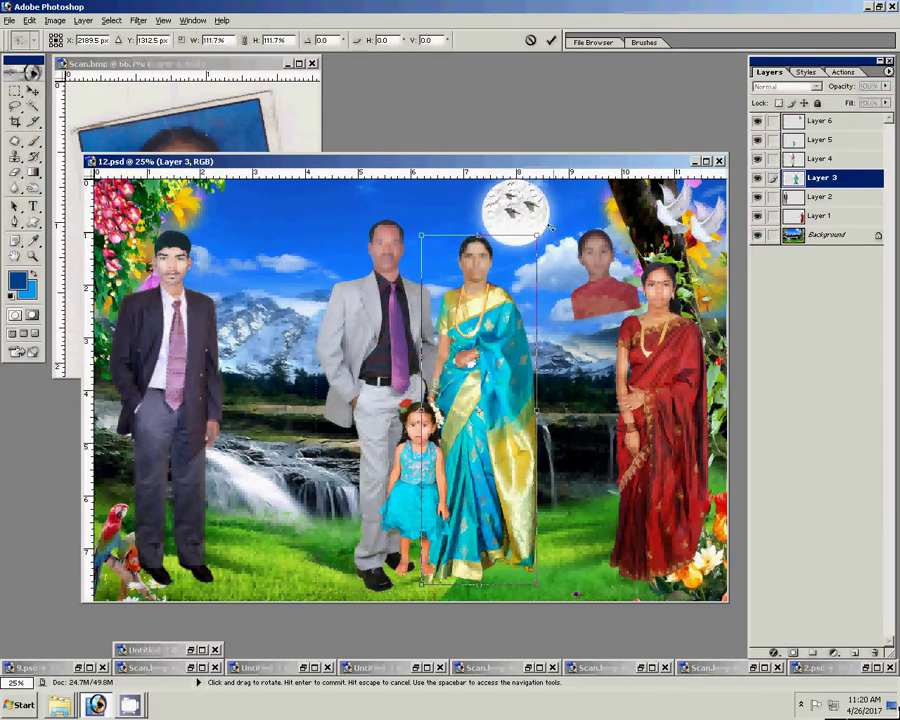
pyautogui.click(550, 41)
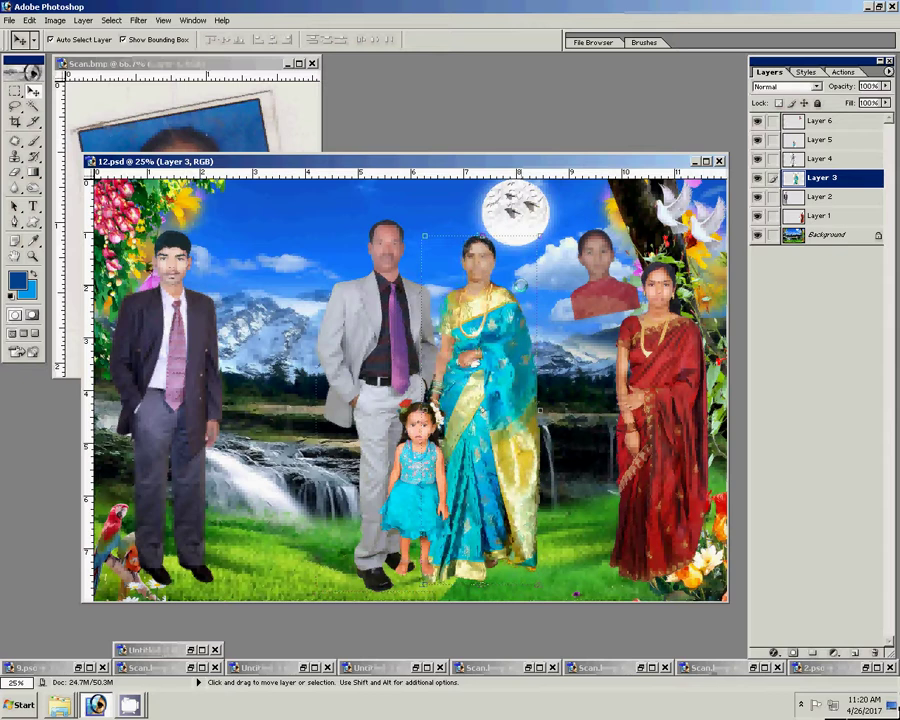
# Step: Shift the little girl in blue slightly down and right
pyautogui.click(372, 479)
pyautogui.click(415, 460)
pyautogui.hotkey('ctrl', 't')
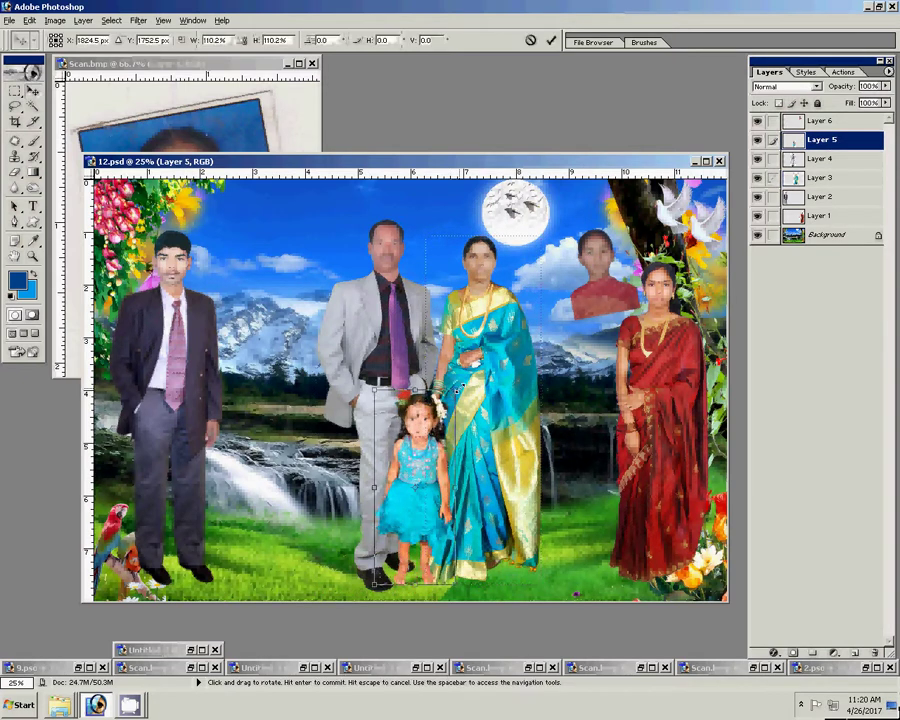
pyautogui.moveTo(413, 438); pyautogui.dragTo(416, 449)
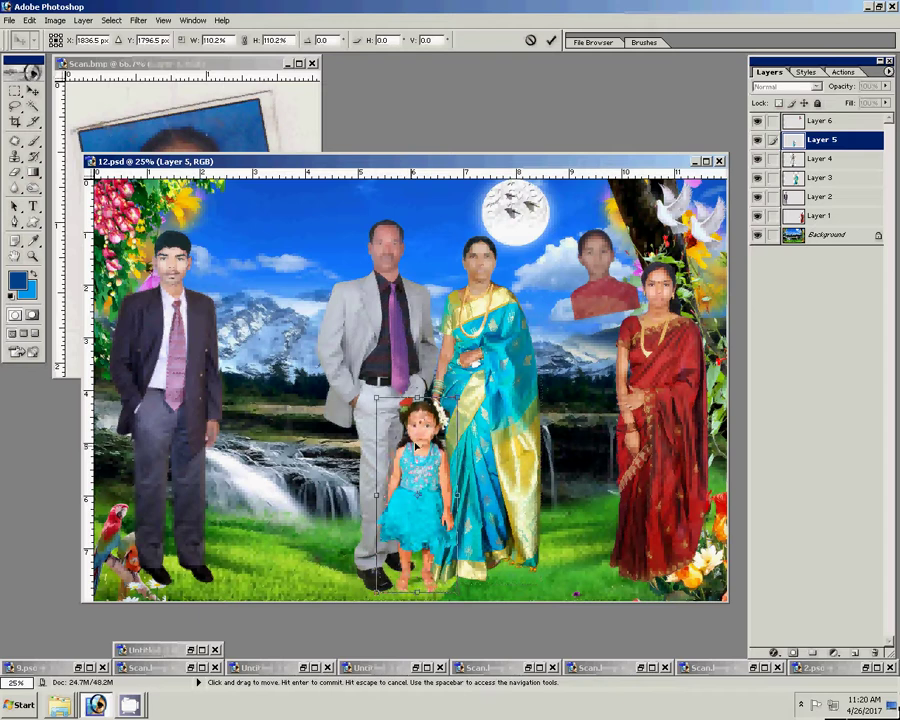
pyautogui.click(551, 40)
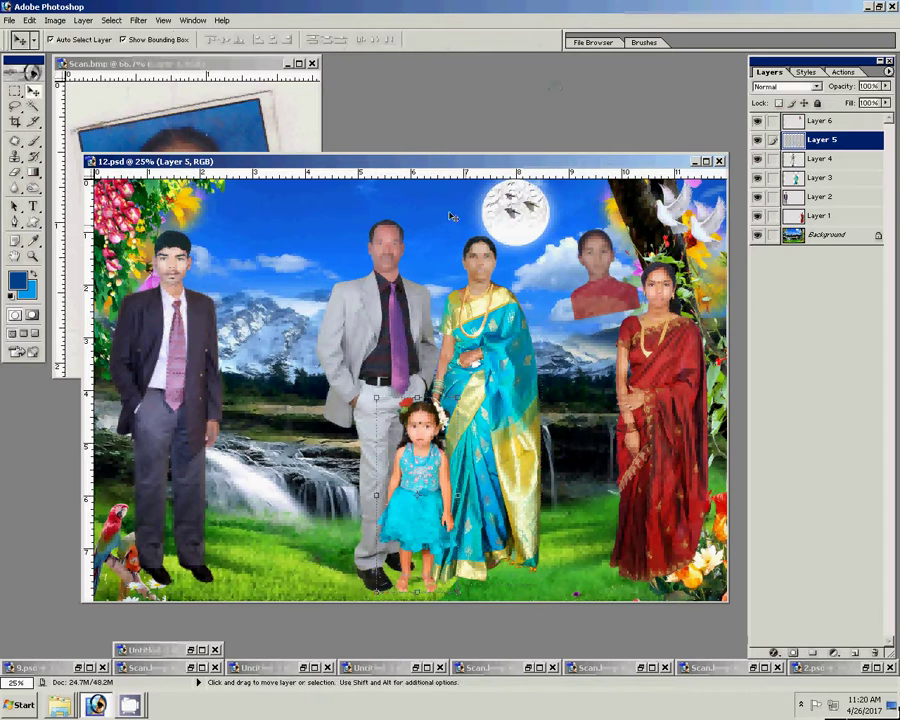
# Step: Draw a heart shape layer around the small portrait near the moon
pyautogui.press('u')
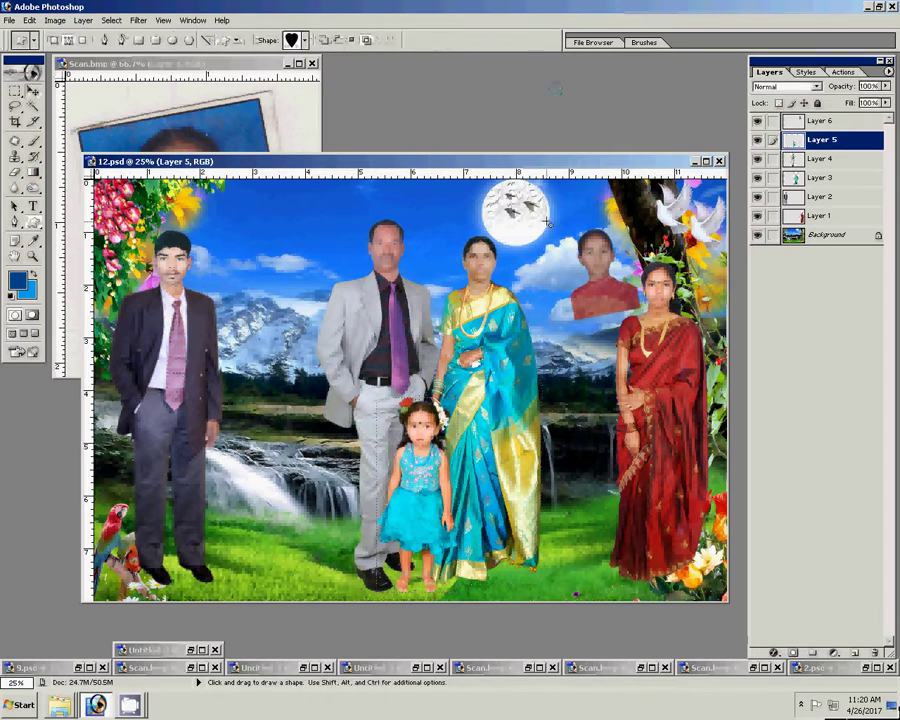
pyautogui.moveTo(541, 207); pyautogui.dragTo(630, 312)
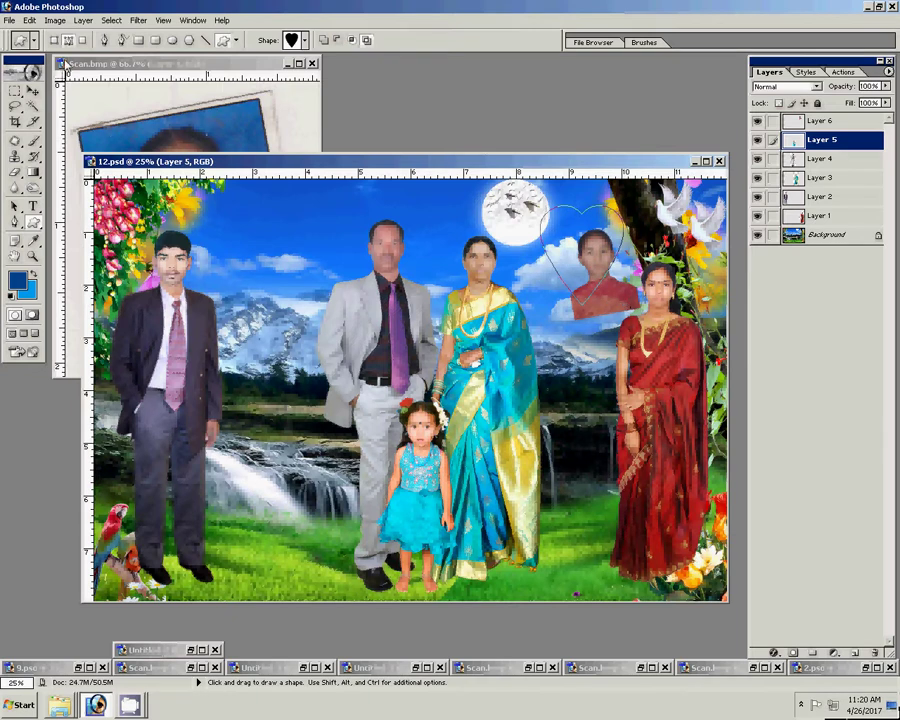
pyautogui.click(54, 41)
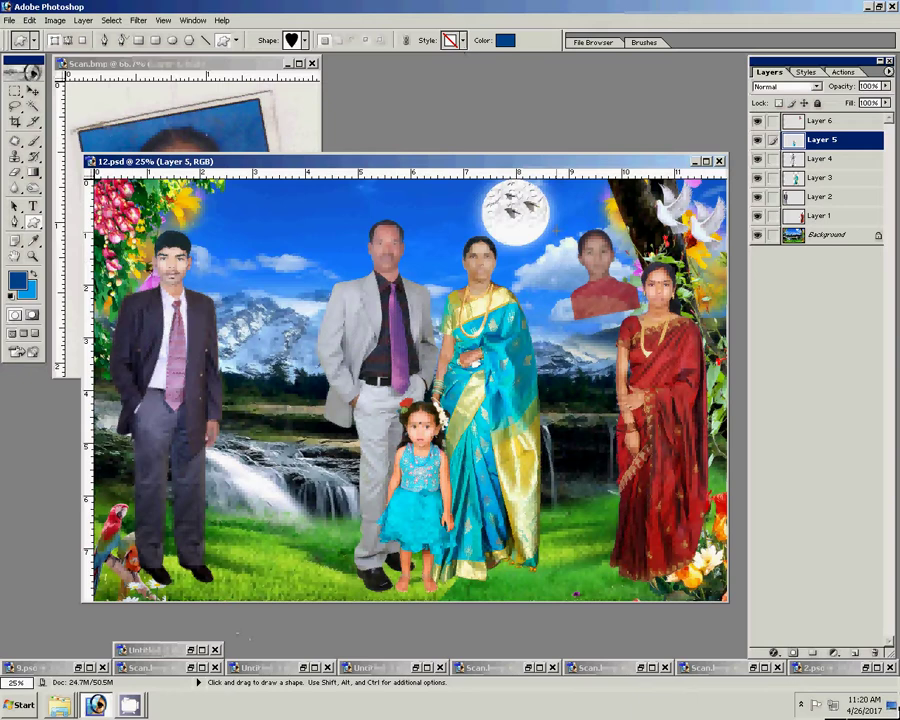
pyautogui.moveTo(548, 215); pyautogui.dragTo(638, 316)
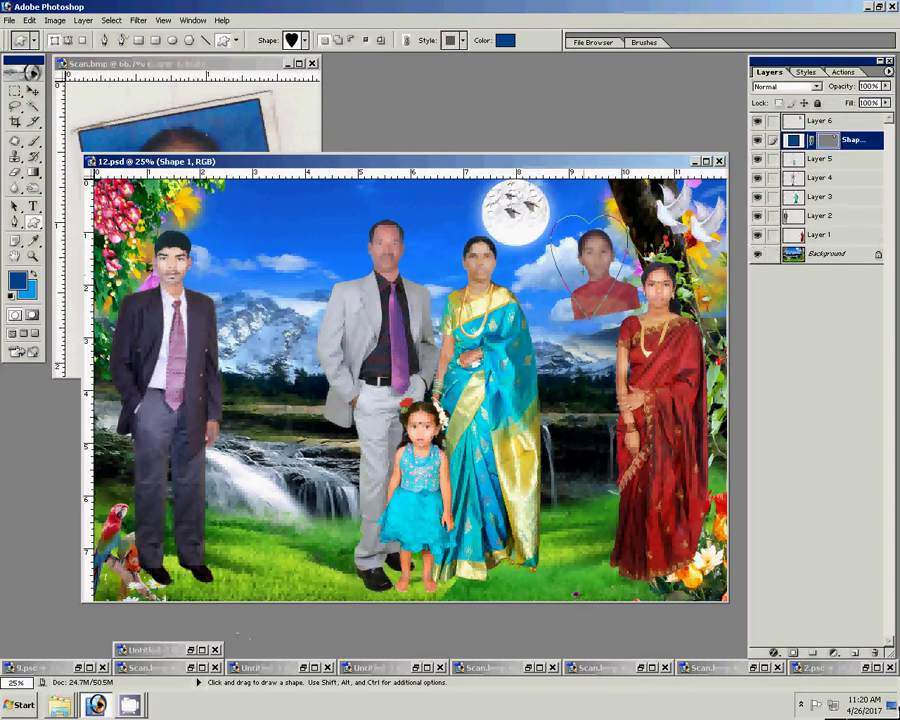
# Step: Apply a yellow-and-orange style to the heart and zoom in on it
pyautogui.press('F9')
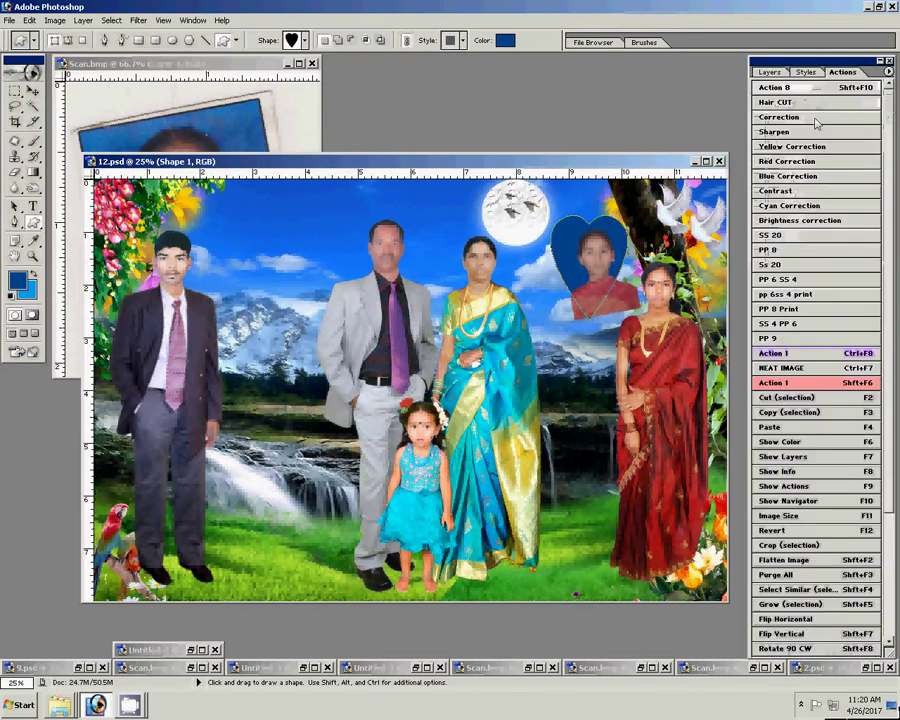
pyautogui.click(805, 72)
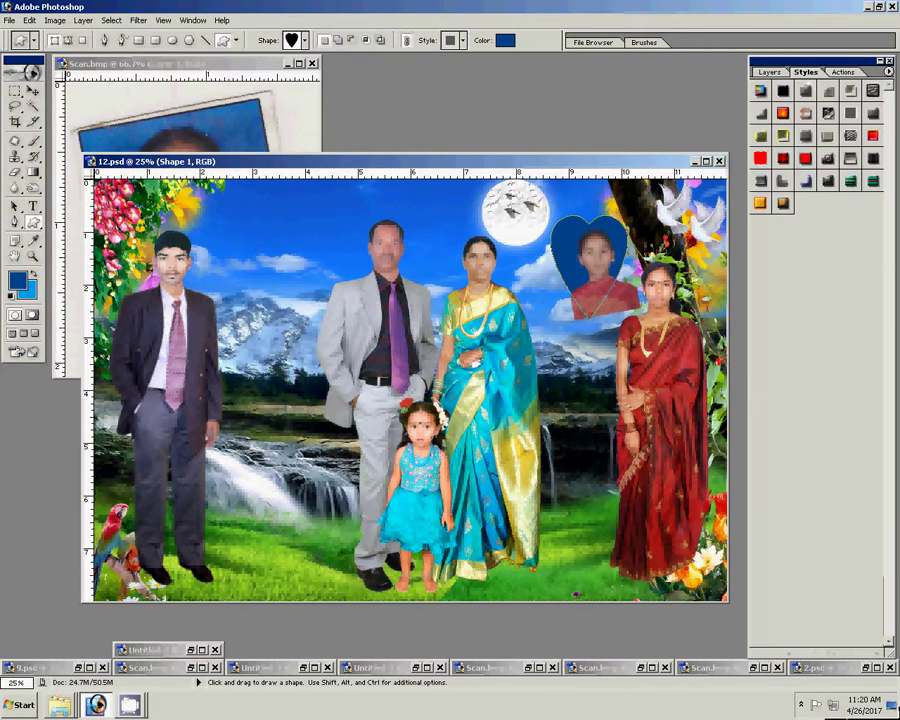
pyautogui.click(783, 204)
pyautogui.press('z')
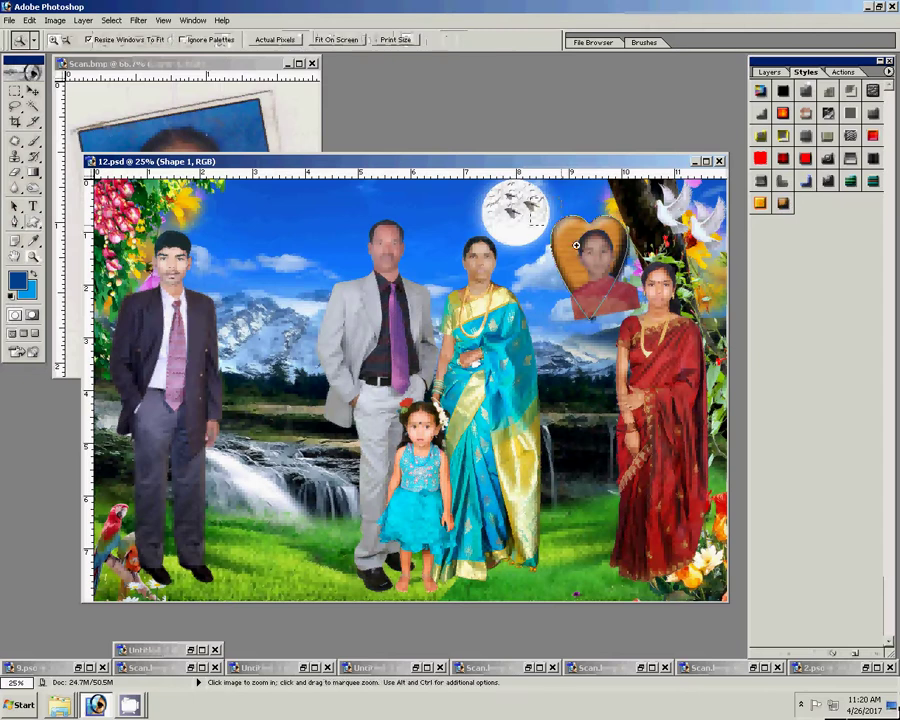
pyautogui.moveTo(576, 245); pyautogui.dragTo(641, 236)
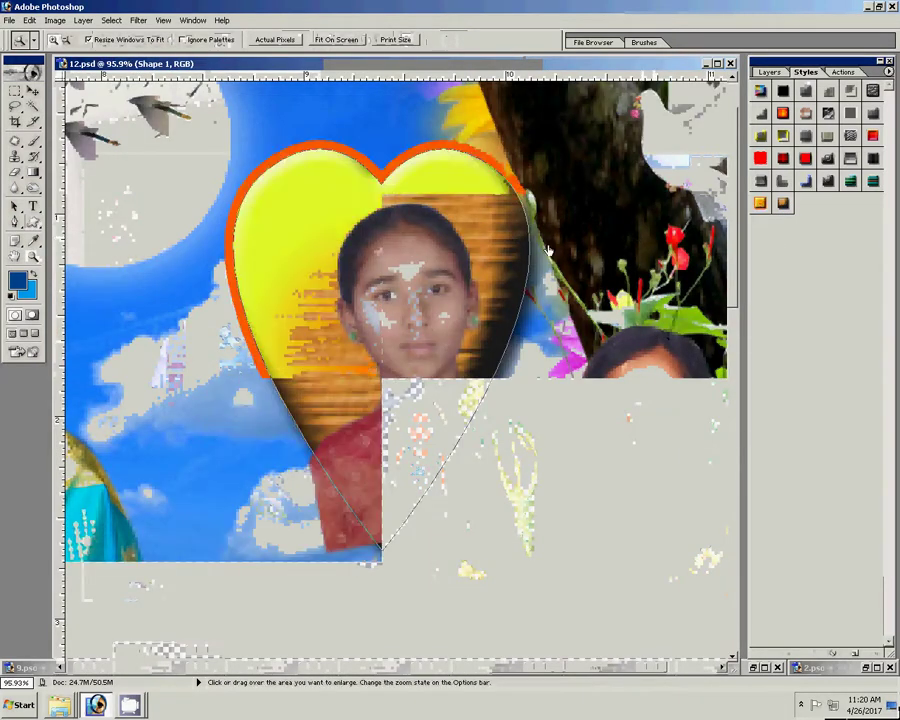
# Step: Move the red-top portrait (Layer 6) into the heart and scale it to about 91%
pyautogui.press('v')
pyautogui.click(386, 294)
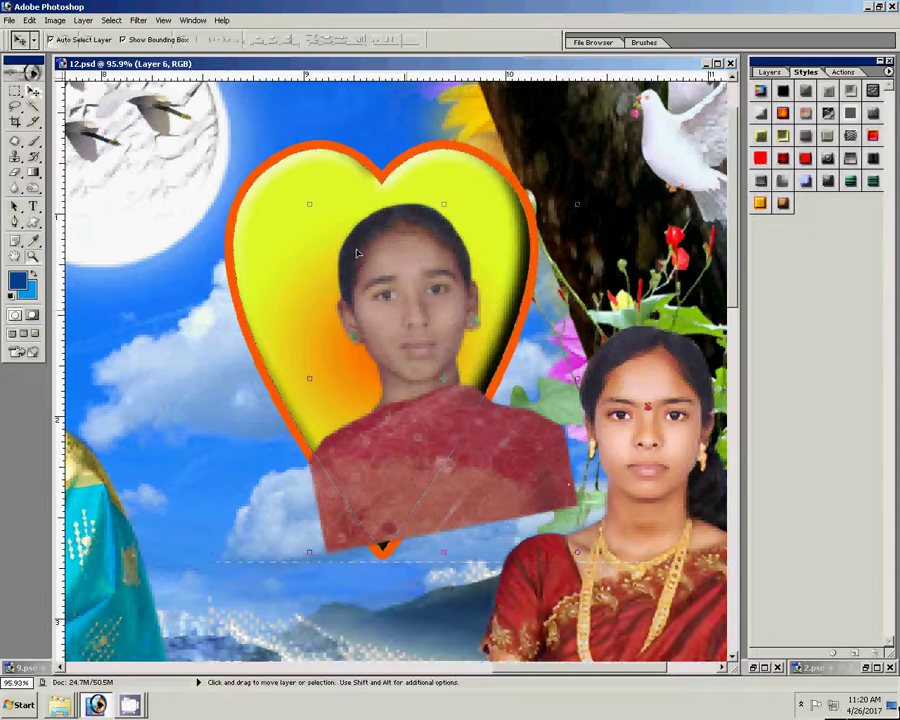
pyautogui.moveTo(357, 253); pyautogui.dragTo(305, 194)
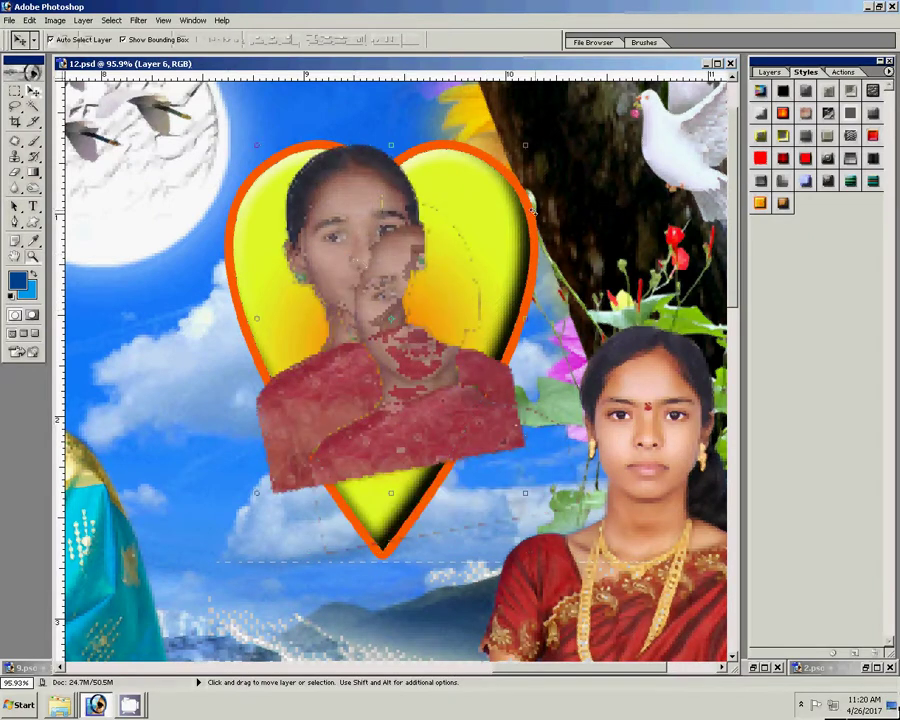
pyautogui.moveTo(525, 146)
pyautogui.mouseDown()
pyautogui.moveTo(515, 157)
pyautogui.moveTo(541, 164)
pyautogui.mouseUp()
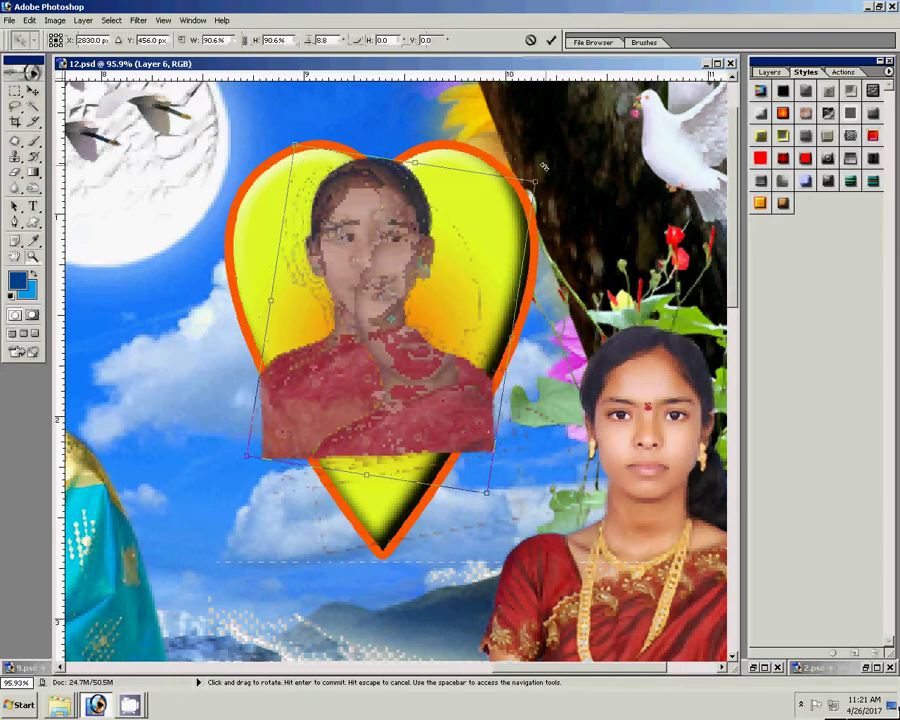
pyautogui.press('Escape')
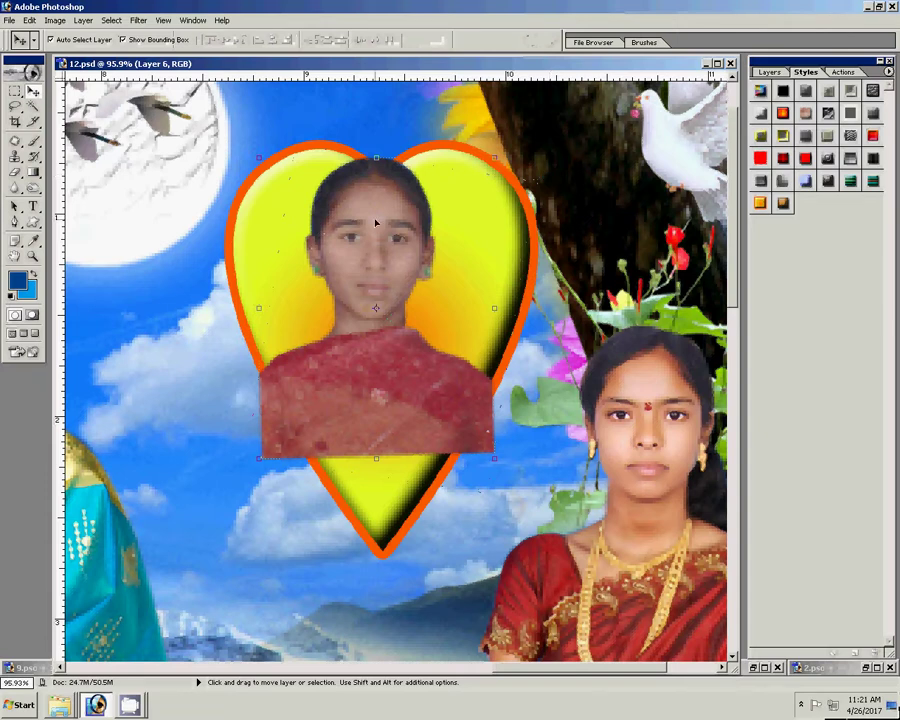
pyautogui.moveTo(376, 222); pyautogui.dragTo(378, 244)
# Step: Erase the portrait's lower-left and lower-right parts outside the heart, then zoom out to the whole composite
pyautogui.press('e')
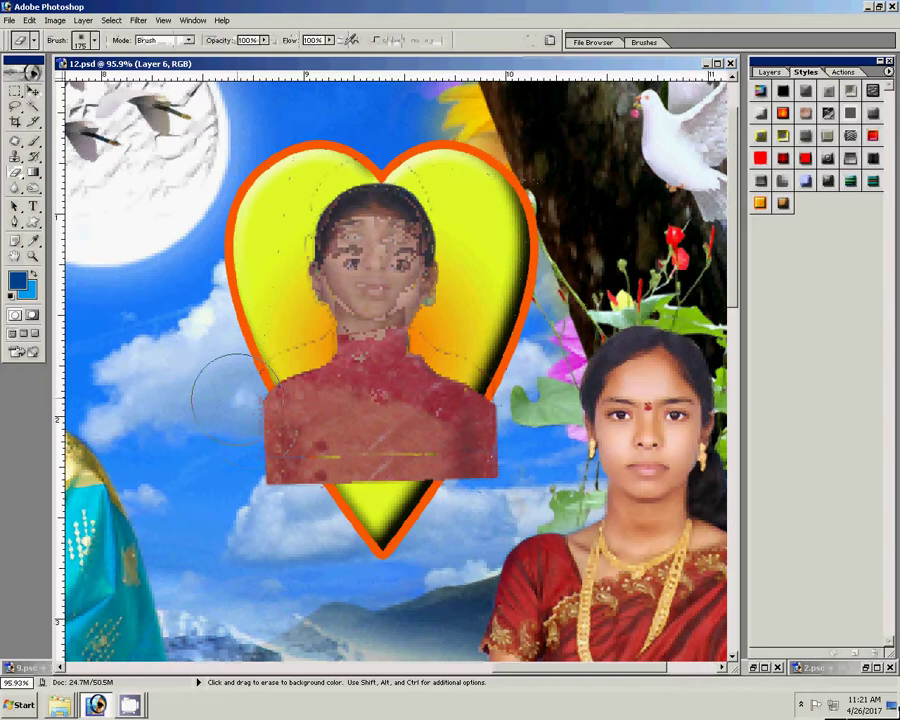
pyautogui.moveTo(300, 430); pyautogui.dragTo(390, 500)
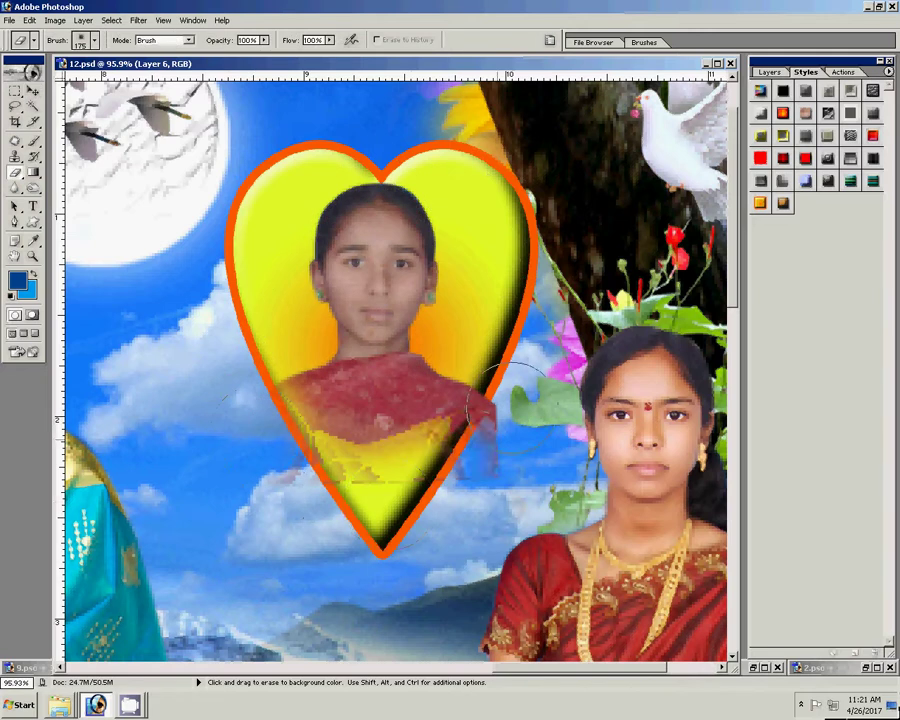
pyautogui.moveTo(482, 402); pyautogui.dragTo(450, 470)
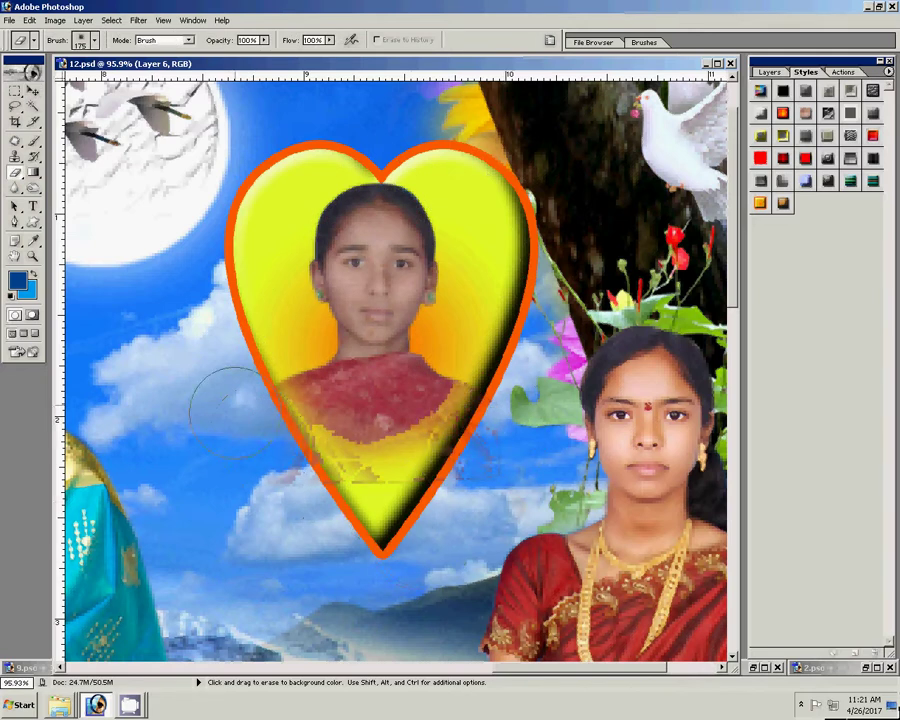
pyautogui.press('z')
pyautogui.hotkey('ctrl', '0')
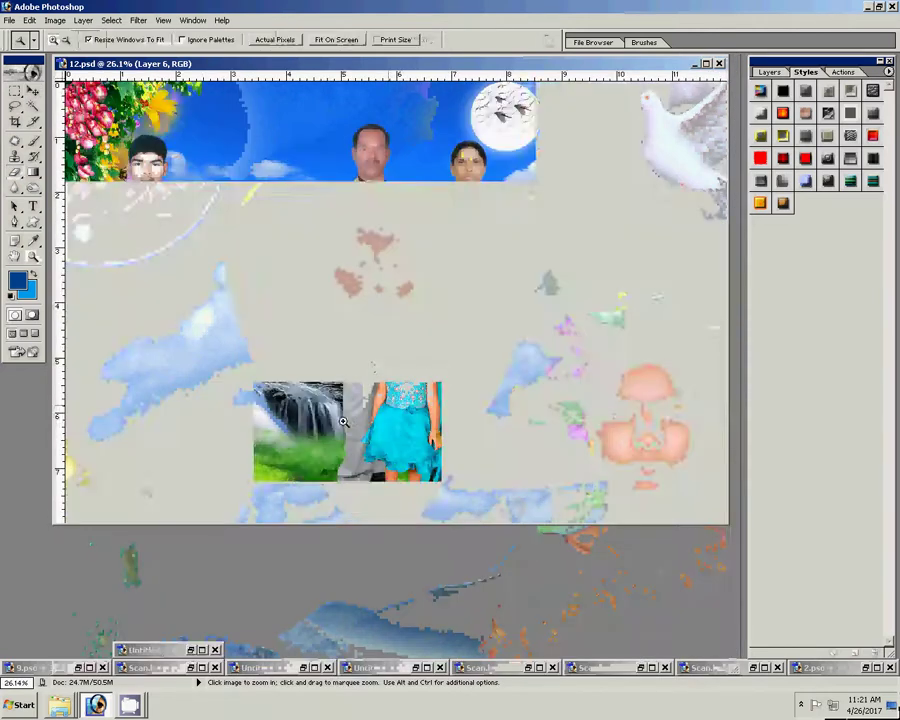
pyautogui.press('v')
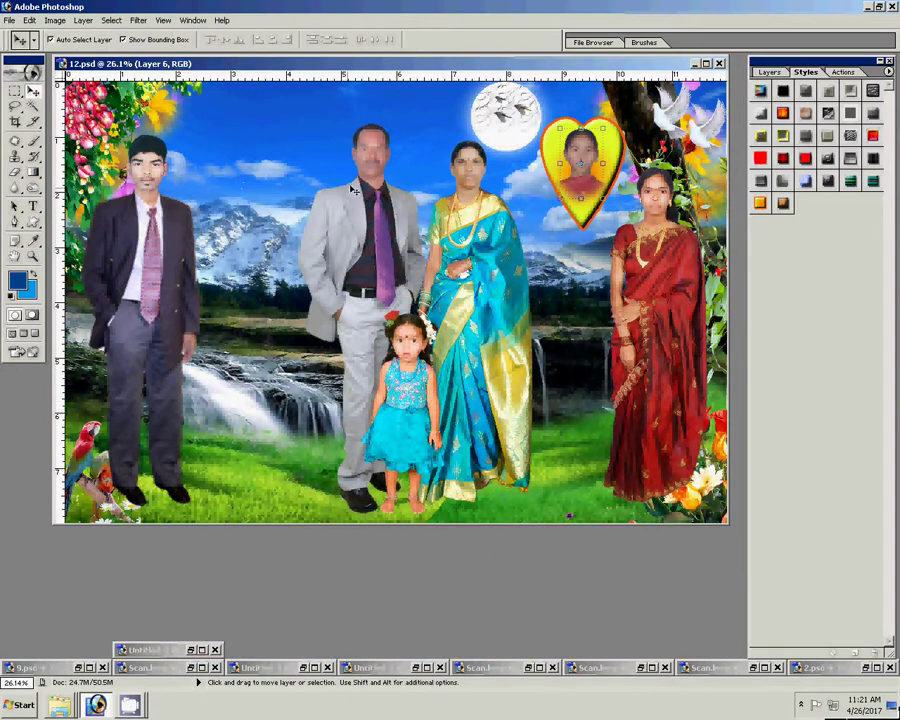
# Step: Draw two scalloped badge shapes, one below the other, in the upper-left sky
pyautogui.press('u')
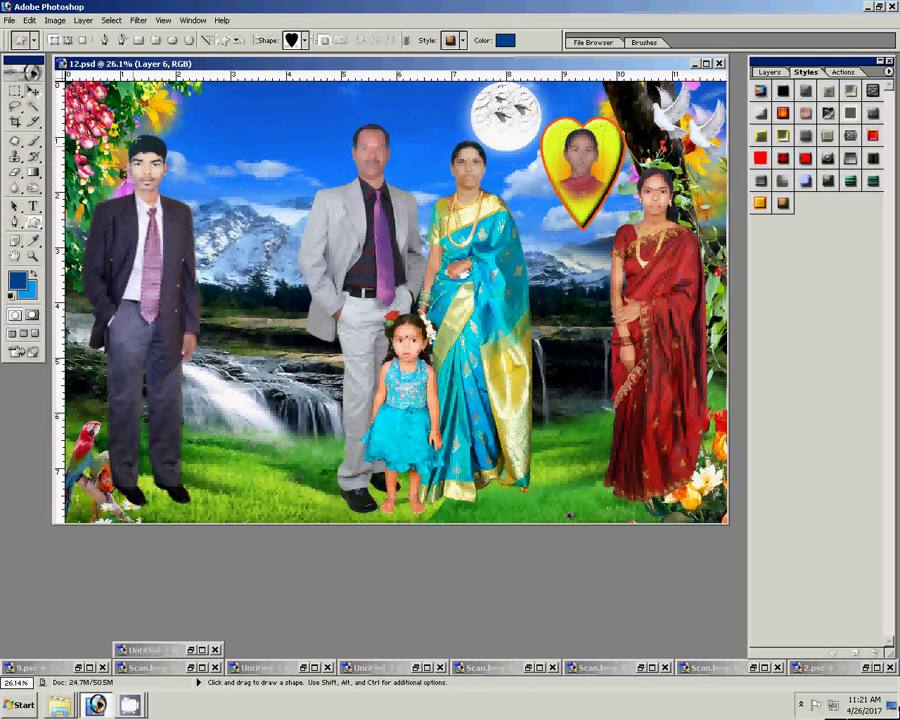
pyautogui.click(298, 40)
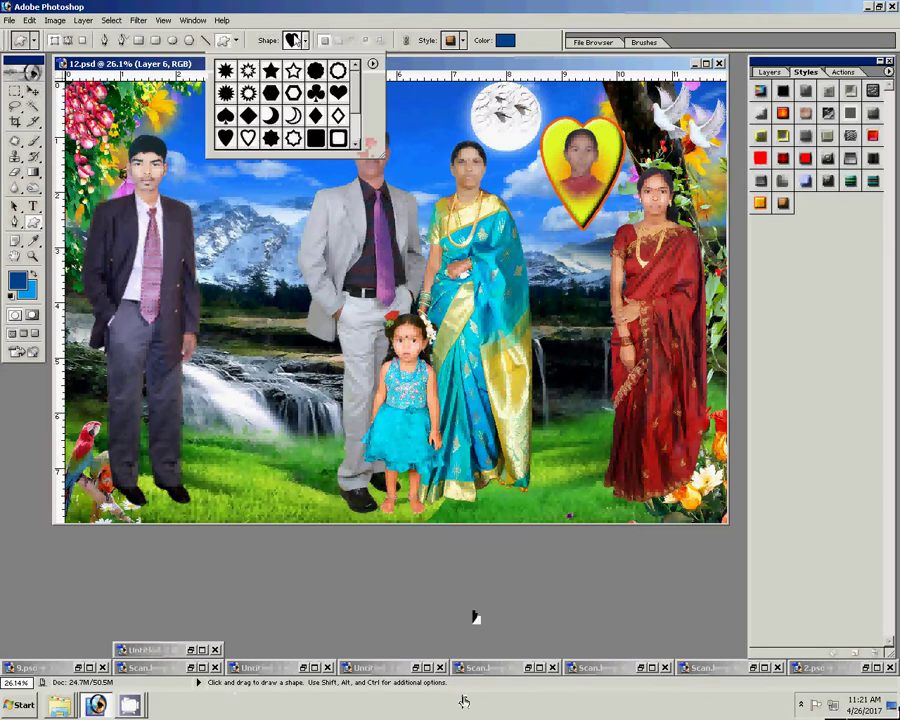
pyautogui.moveTo(190, 100); pyautogui.dragTo(252, 168)
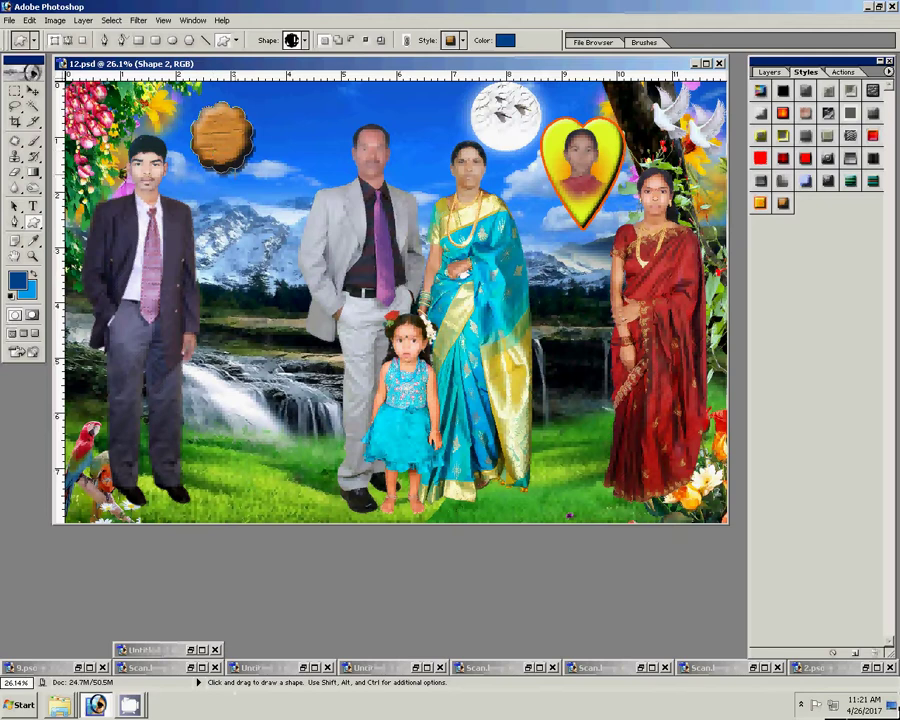
pyautogui.moveTo(234, 172); pyautogui.dragTo(290, 240)
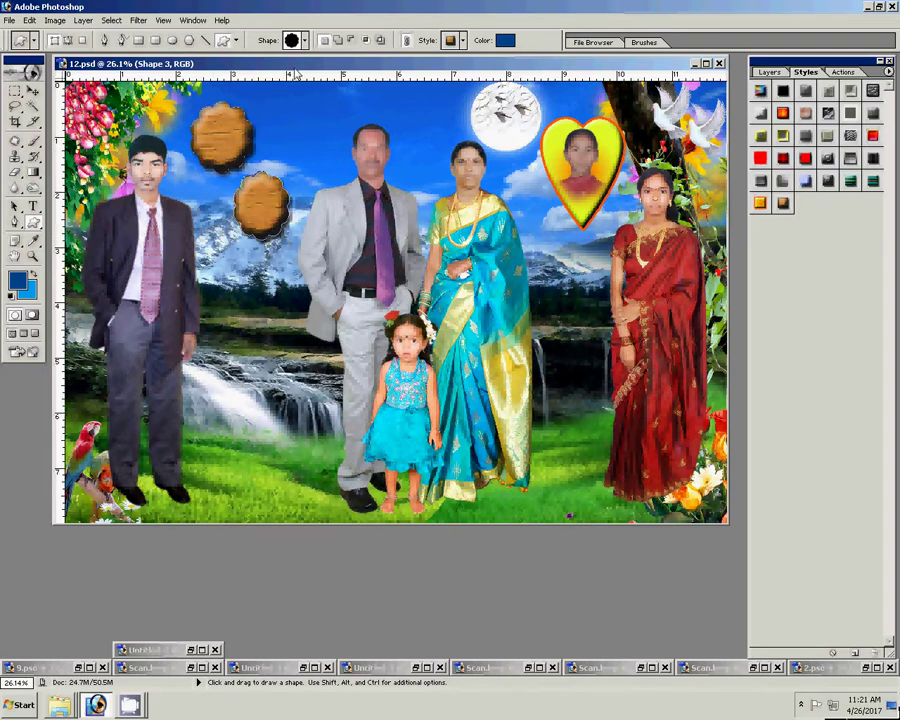
# Step: Apply the multicolour striped style to both badges and zoom in on them
pyautogui.press('v')
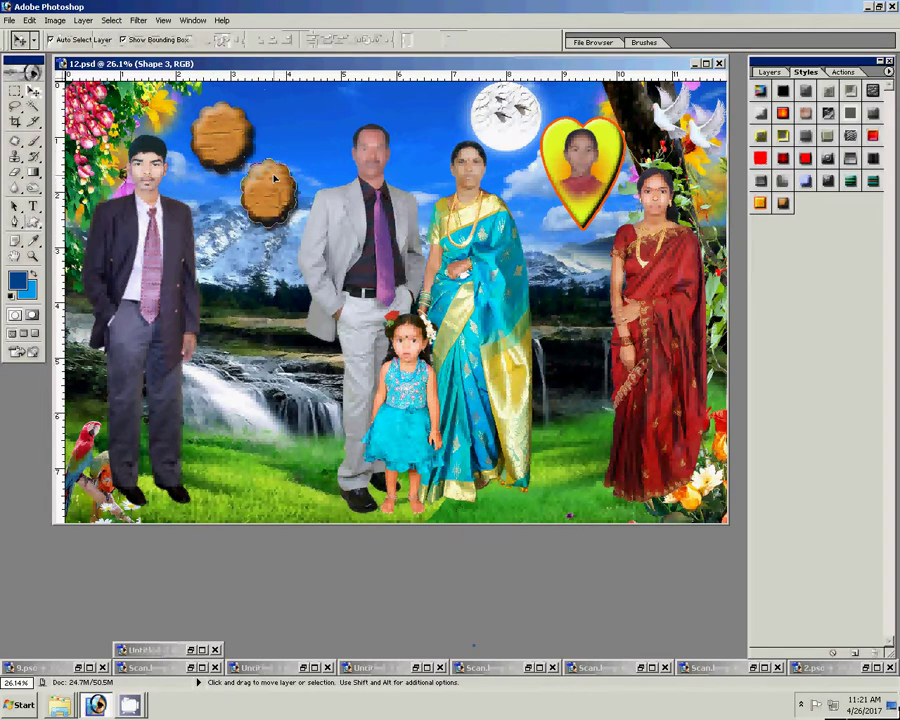
pyautogui.click(870, 183)
pyautogui.click(220, 127)
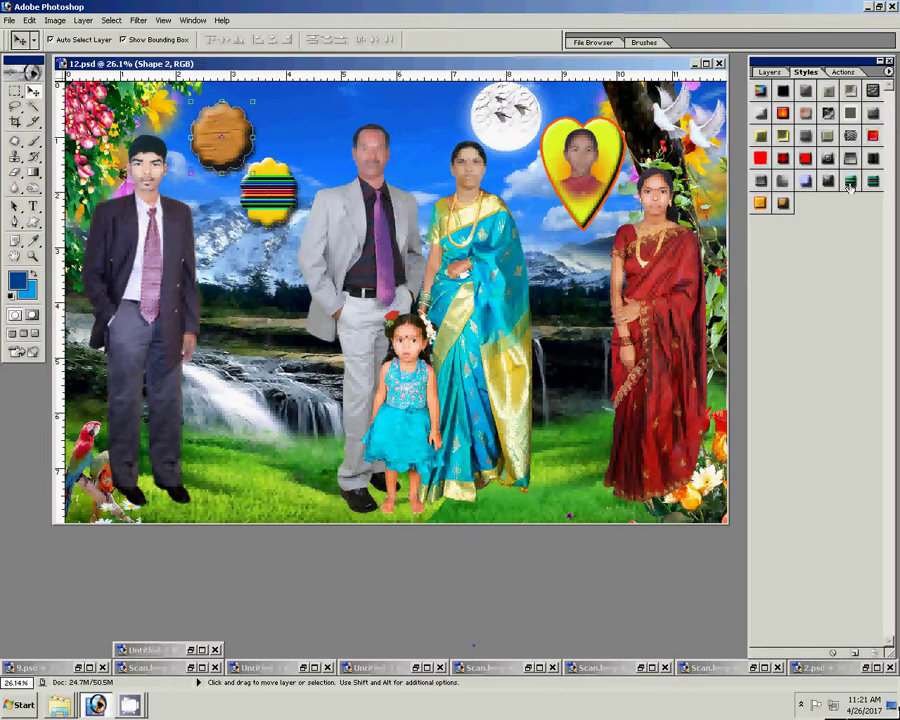
pyautogui.click(849, 183)
pyautogui.press('z')
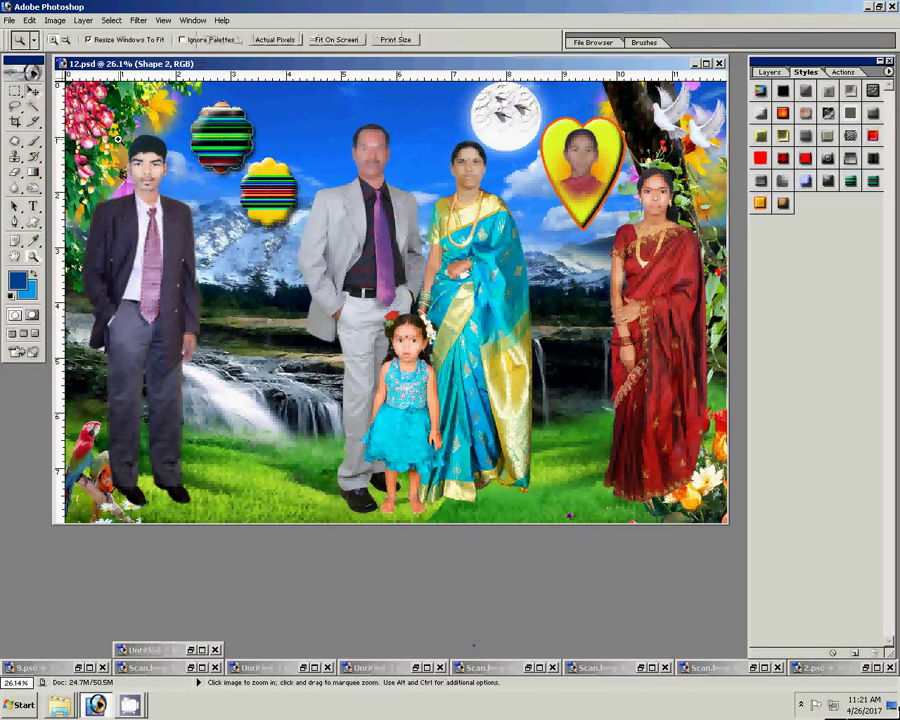
pyautogui.moveTo(358, 224); pyautogui.dragTo(360, 226)
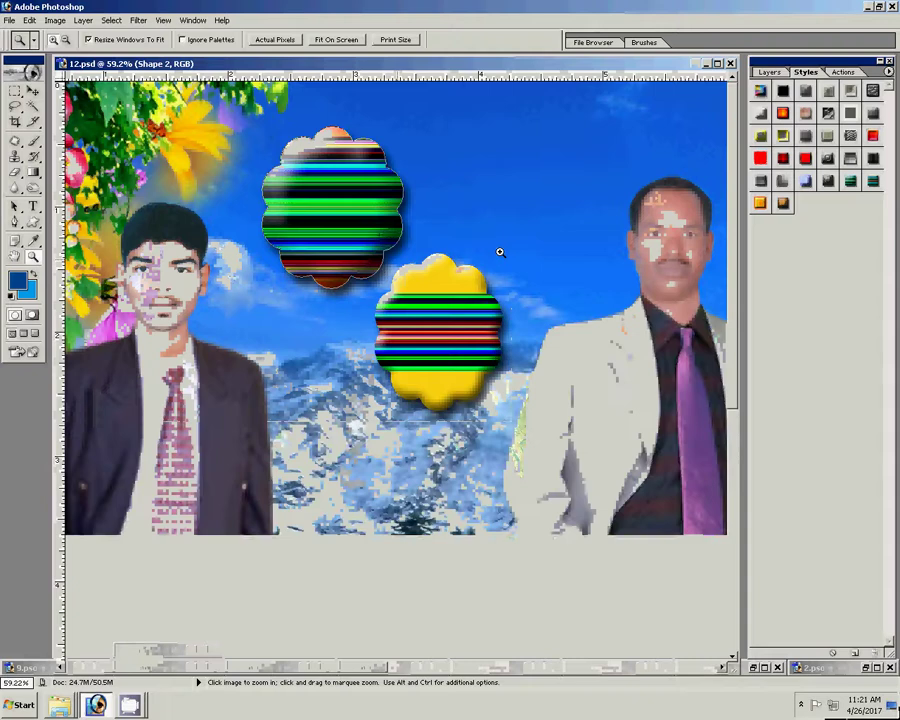
# Step: Copy the young man's upper body to a new layer and move it onto the lower yellow badge
pyautogui.press('v')
pyautogui.click(157, 385)
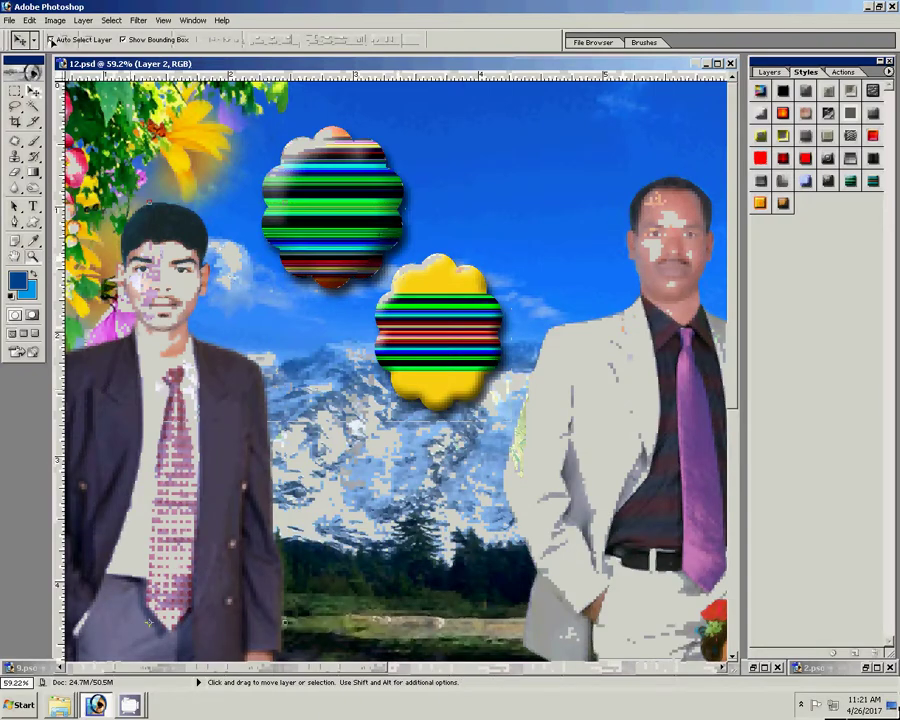
pyautogui.press('m')
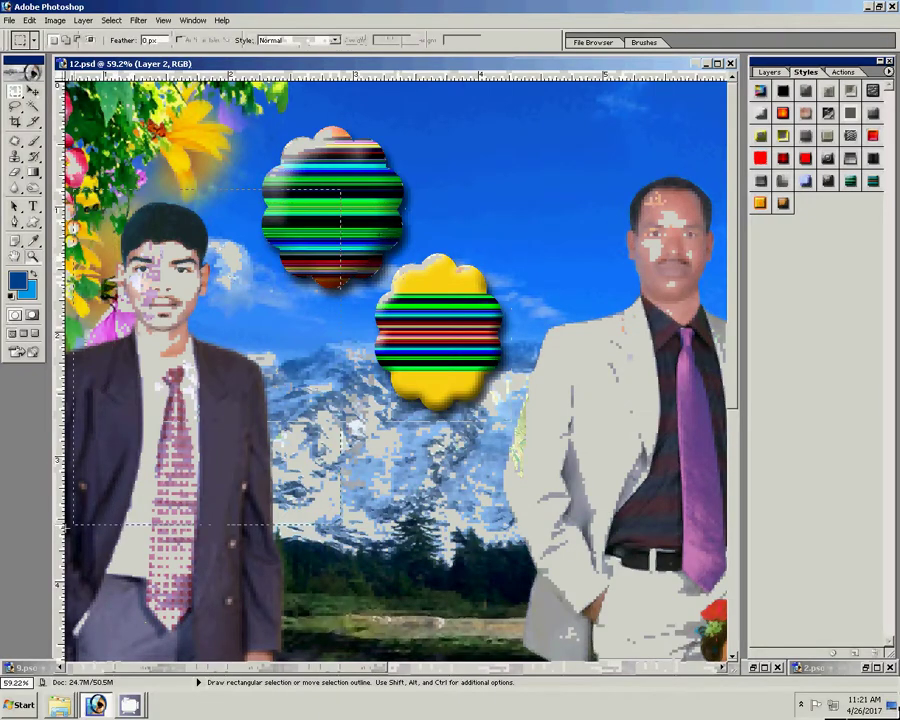
pyautogui.moveTo(313, 240); pyautogui.dragTo(118, 505)
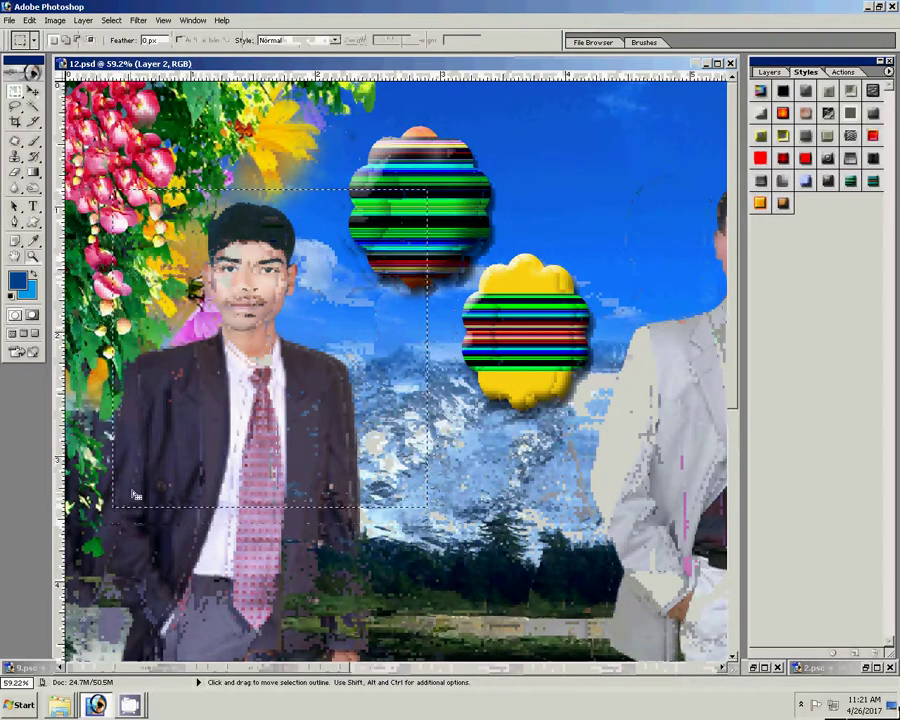
pyautogui.hotkey('ctrl', 'c')
pyautogui.hotkey('ctrl', 'v')
pyautogui.press('v')
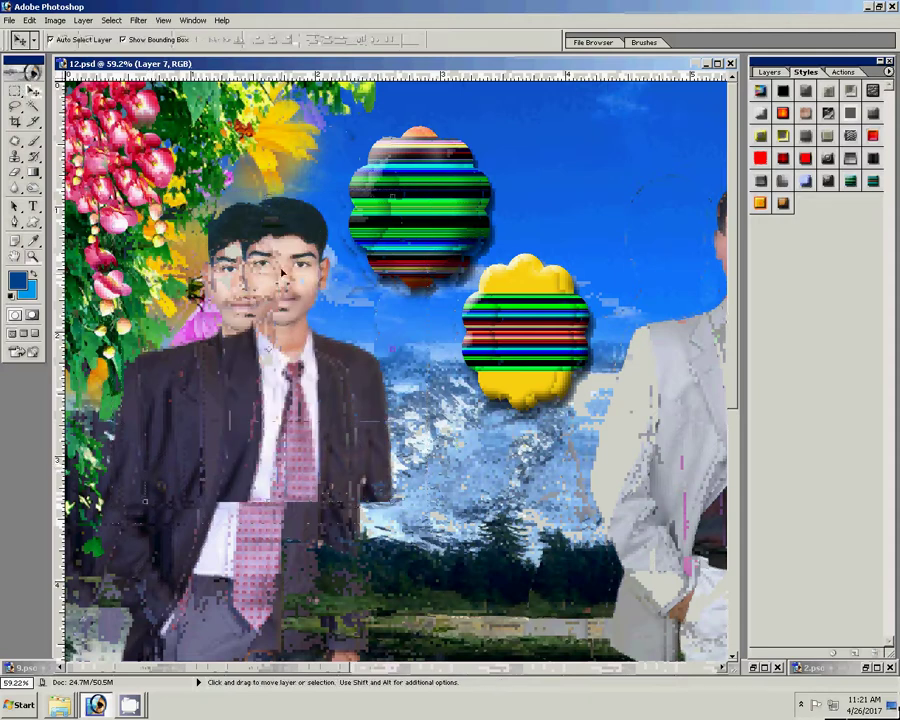
pyautogui.moveTo(277, 265); pyautogui.dragTo(527, 265)
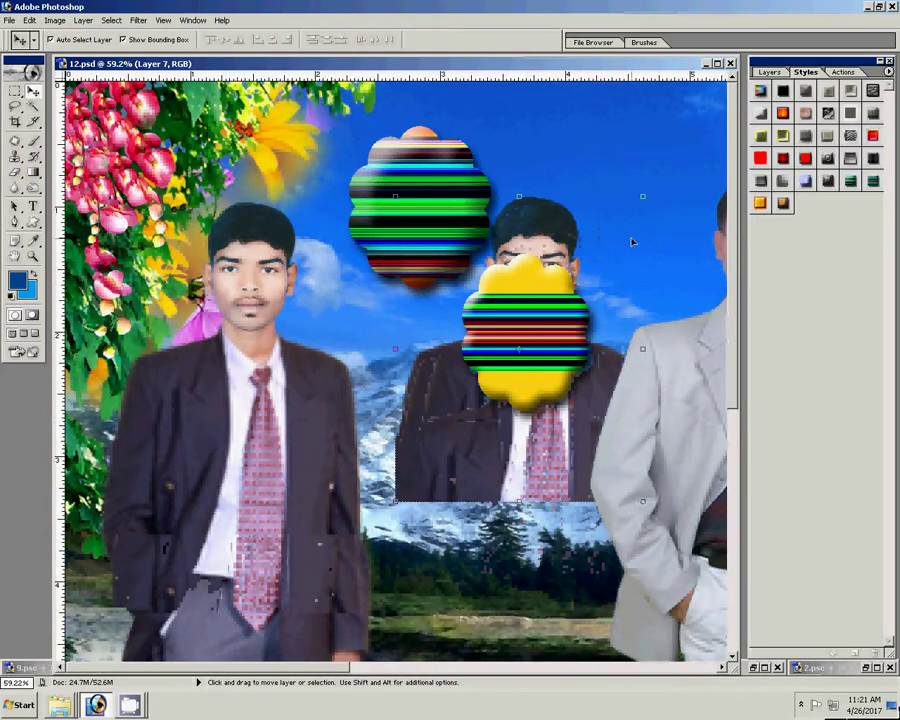
# Step: Bring the copy in front of the badge, shrink it to about half size, and round its bottom corners
pyautogui.hotkey('ctrl', ']')
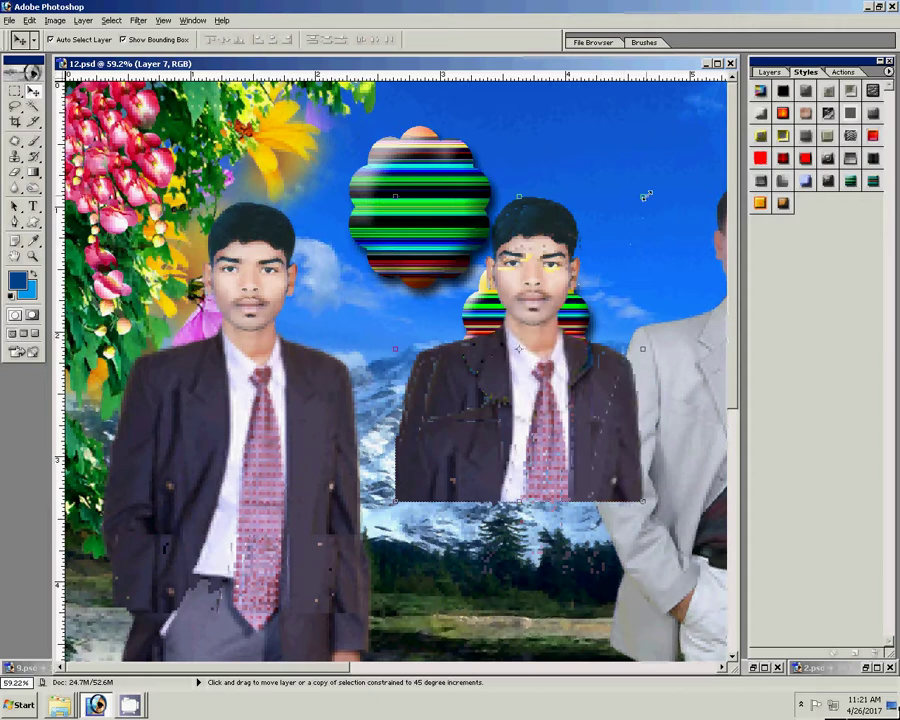
pyautogui.hotkey('ctrl', 't')
pyautogui.moveTo(645, 196); pyautogui.dragTo(590, 272)
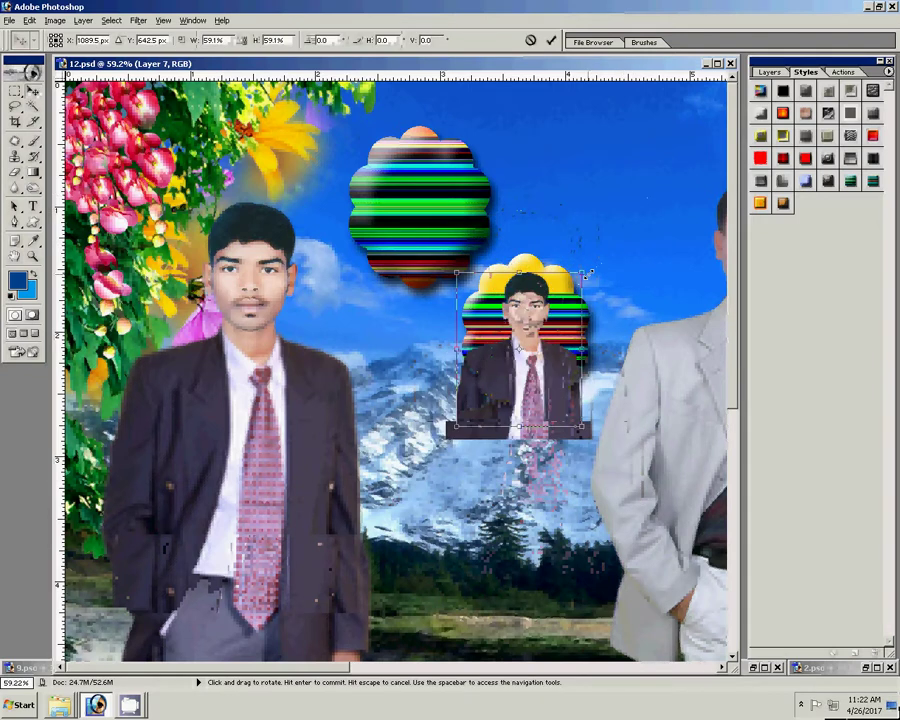
pyautogui.press('Return')
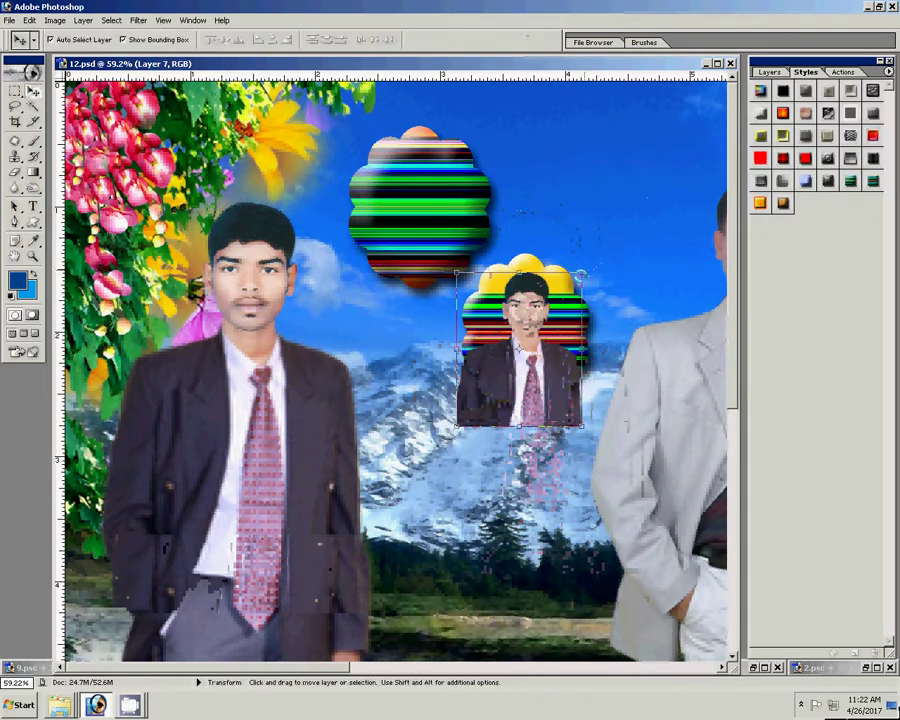
pyautogui.press('e')
pyautogui.moveTo(474, 381)
pyautogui.mouseDown()
pyautogui.moveTo(490, 420)
pyautogui.moveTo(560, 400)
pyautogui.moveTo(588, 405)
pyautogui.moveTo(196, 400)
pyautogui.mouseUp()
pyautogui.moveTo(720, 410); pyautogui.dragTo(400, 405)
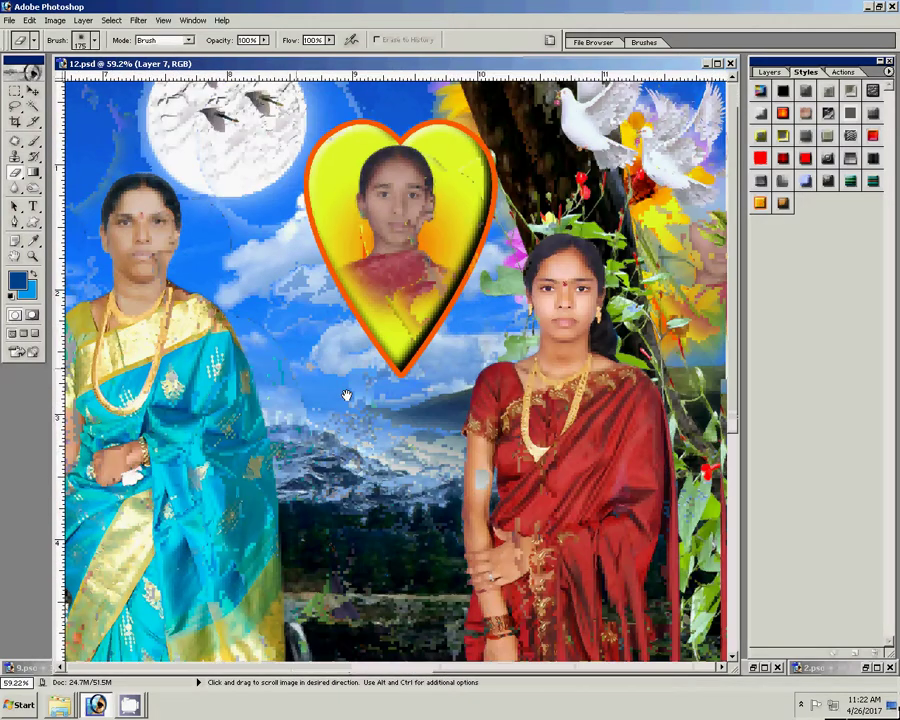
# Step: Copy the woman in red's upper body to a new layer and move it onto the upper striped badge
pyautogui.press('v')
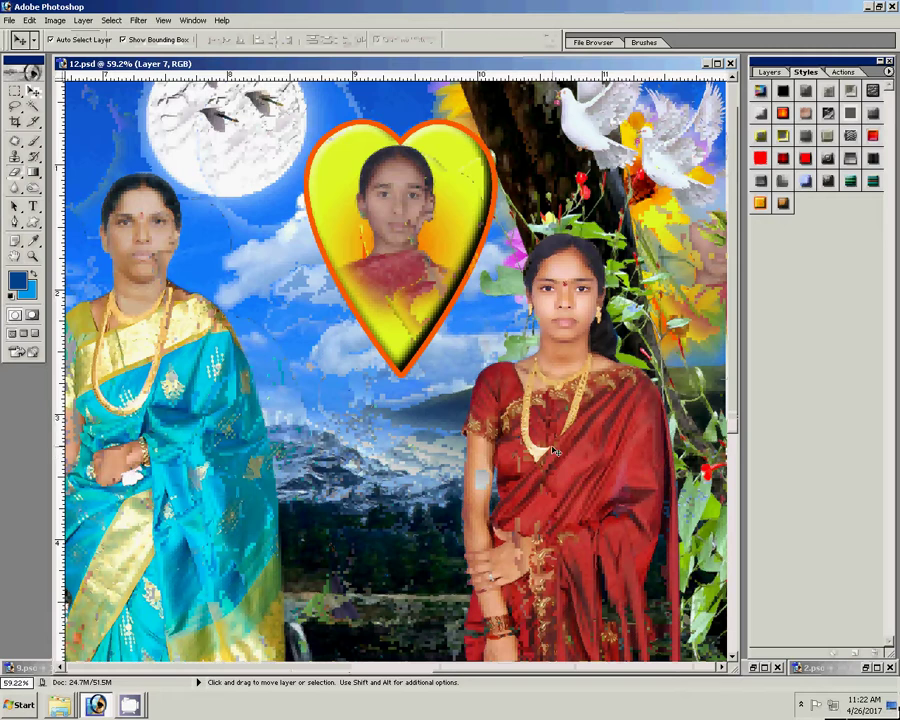
pyautogui.click(555, 452)
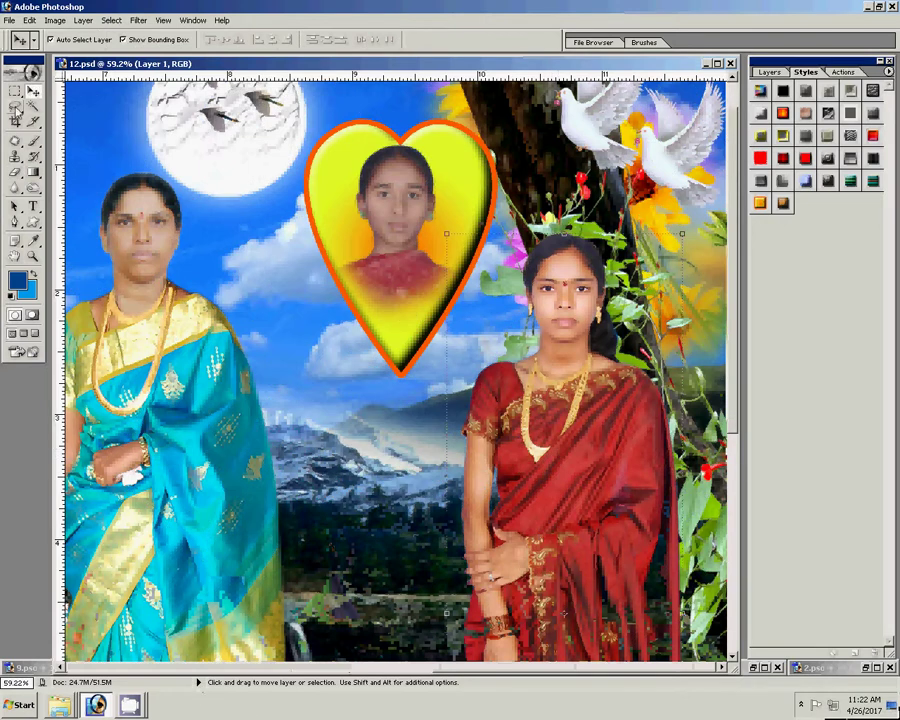
pyautogui.click(15, 92)
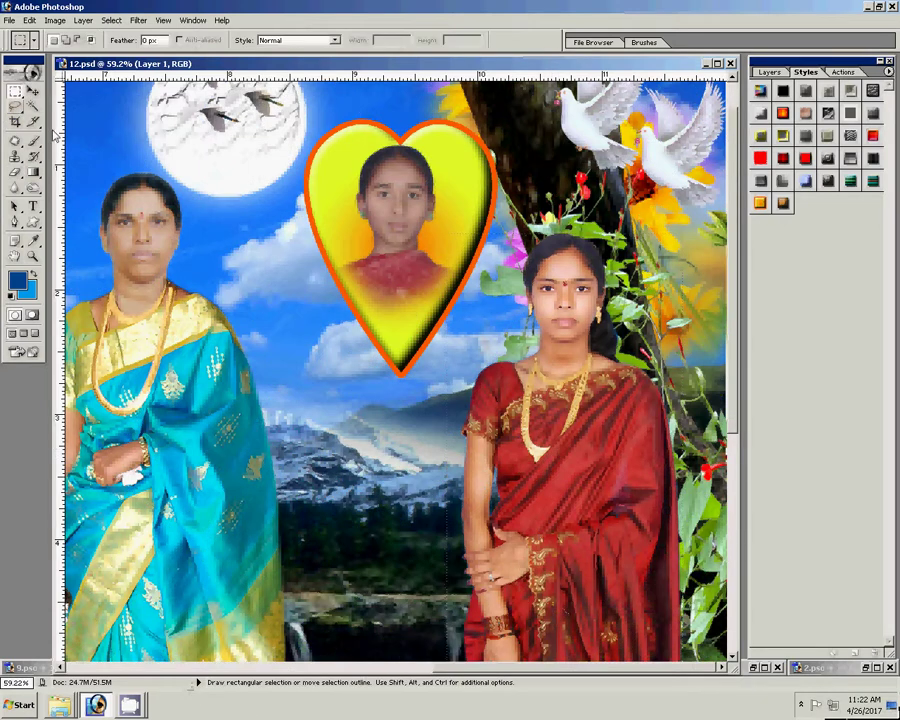
pyautogui.moveTo(443, 187); pyautogui.dragTo(703, 478)
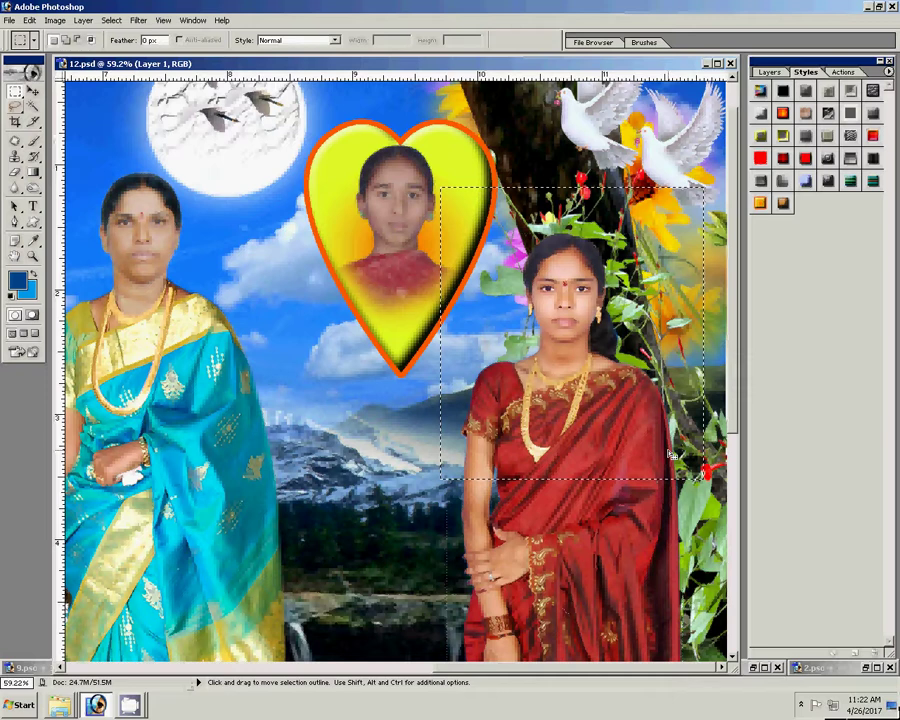
pyautogui.press('v')
pyautogui.moveTo(560, 300); pyautogui.dragTo(540, 300)
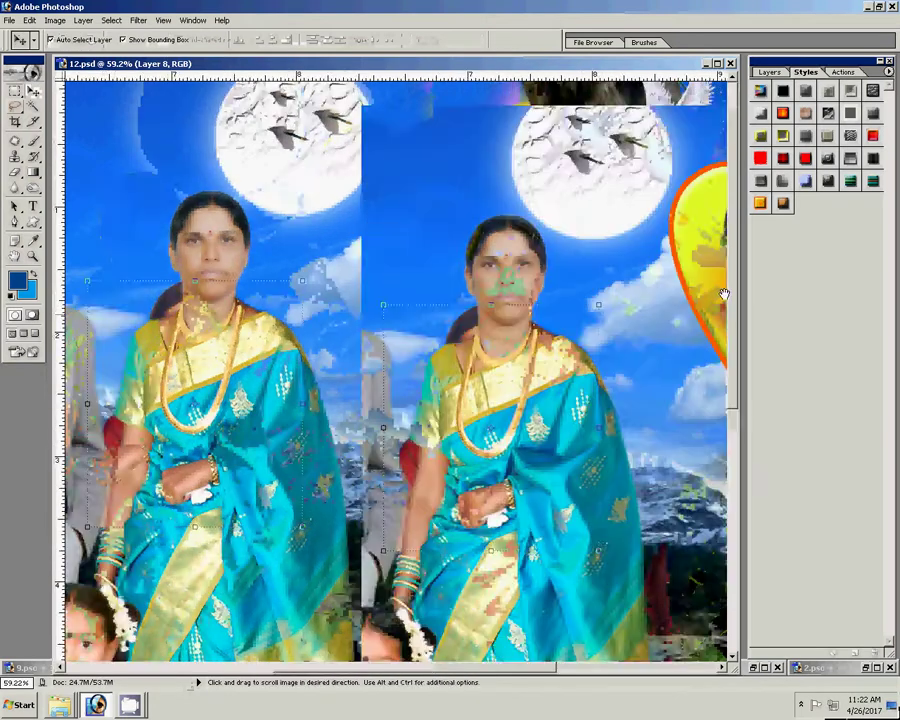
pyautogui.moveTo(298, 228); pyautogui.dragTo(760, 290)
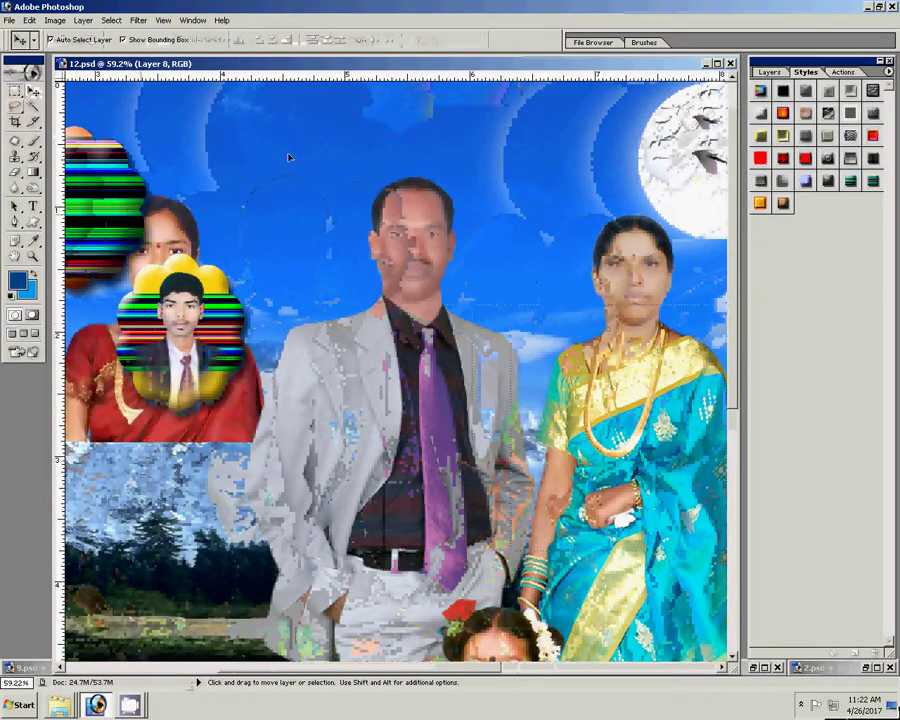
pyautogui.moveTo(291, 157); pyautogui.dragTo(659, 219)
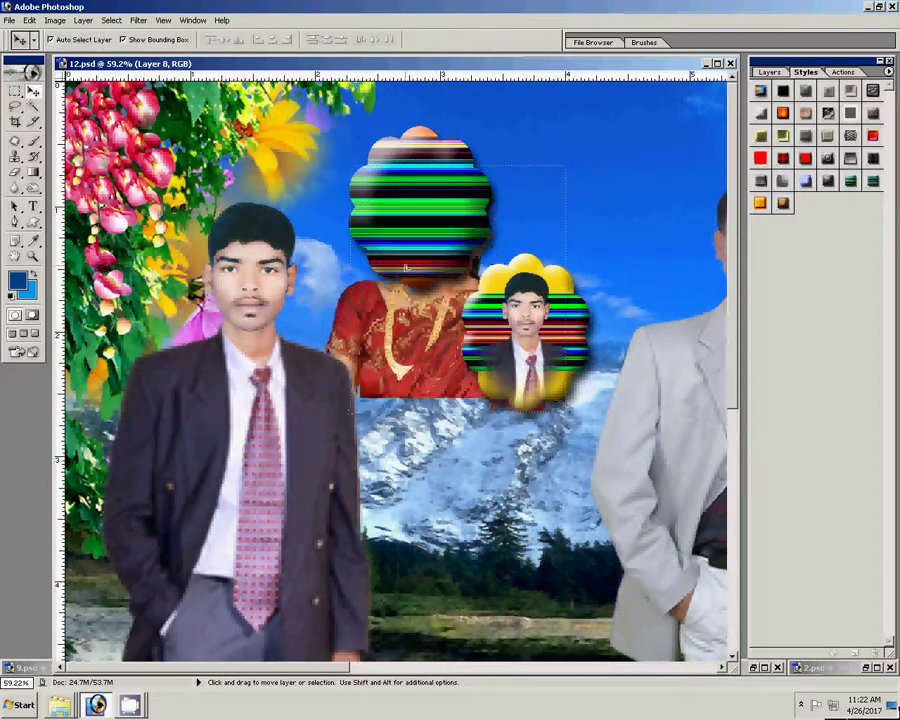
pyautogui.moveTo(401, 363); pyautogui.dragTo(368, 271)
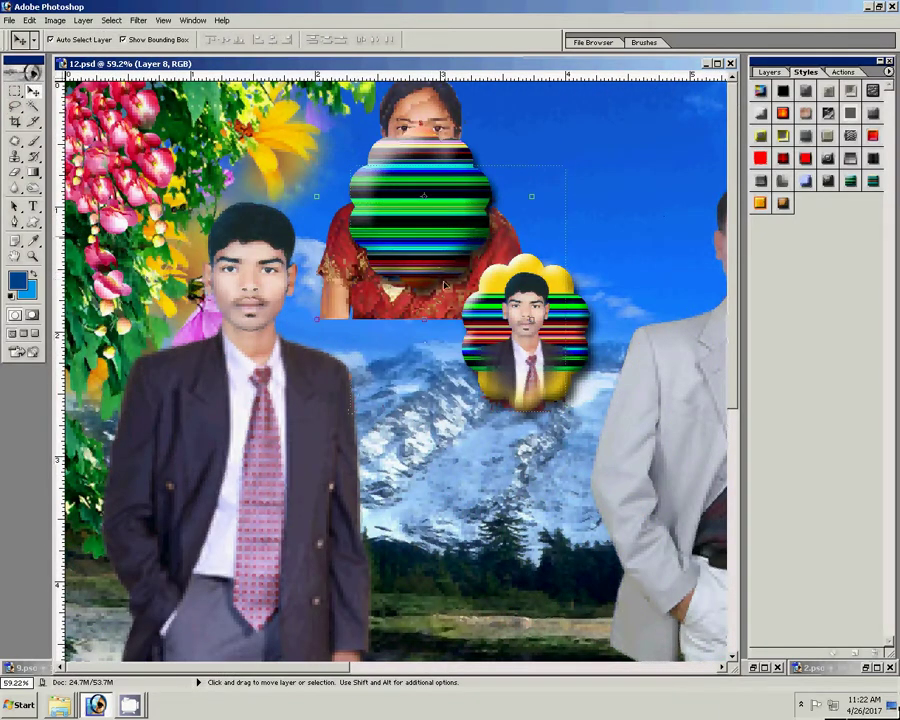
# Step: Bring the copy to the front, scale it to about 62%, and fade out its bottom edge
pyautogui.hotkey('ctrl', 'shift', ']')
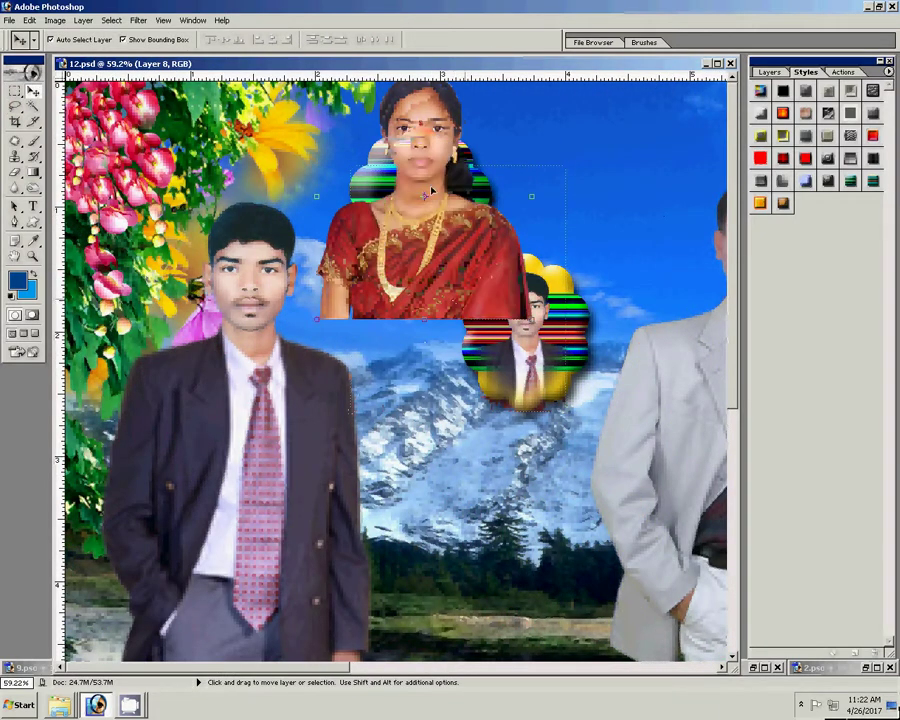
pyautogui.moveTo(427, 160); pyautogui.dragTo(427, 190)
pyautogui.hotkey('ctrl', 't')
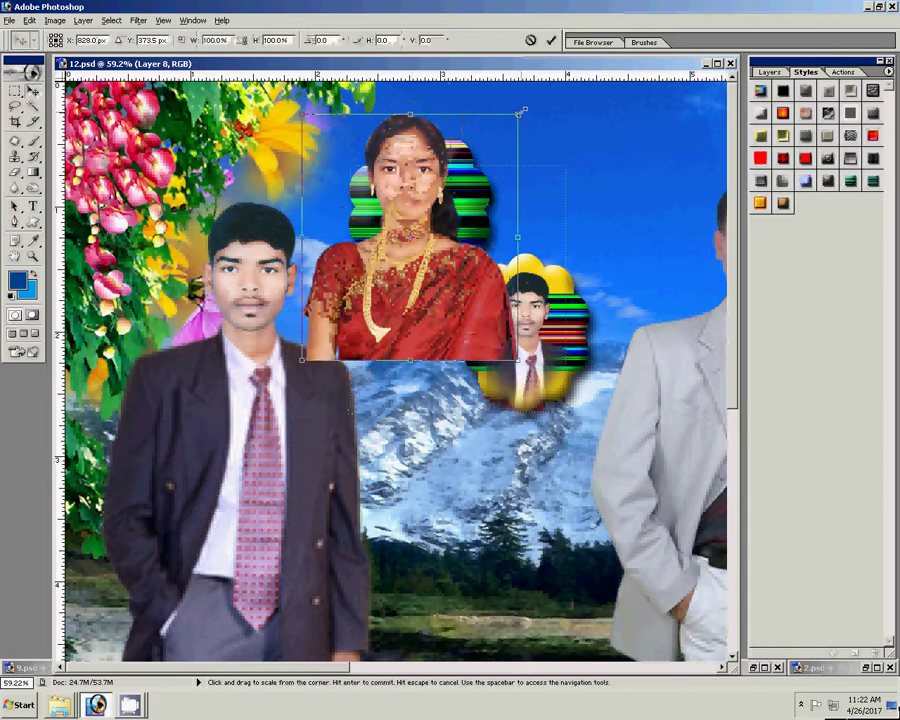
pyautogui.moveTo(507, 127); pyautogui.dragTo(476, 160)
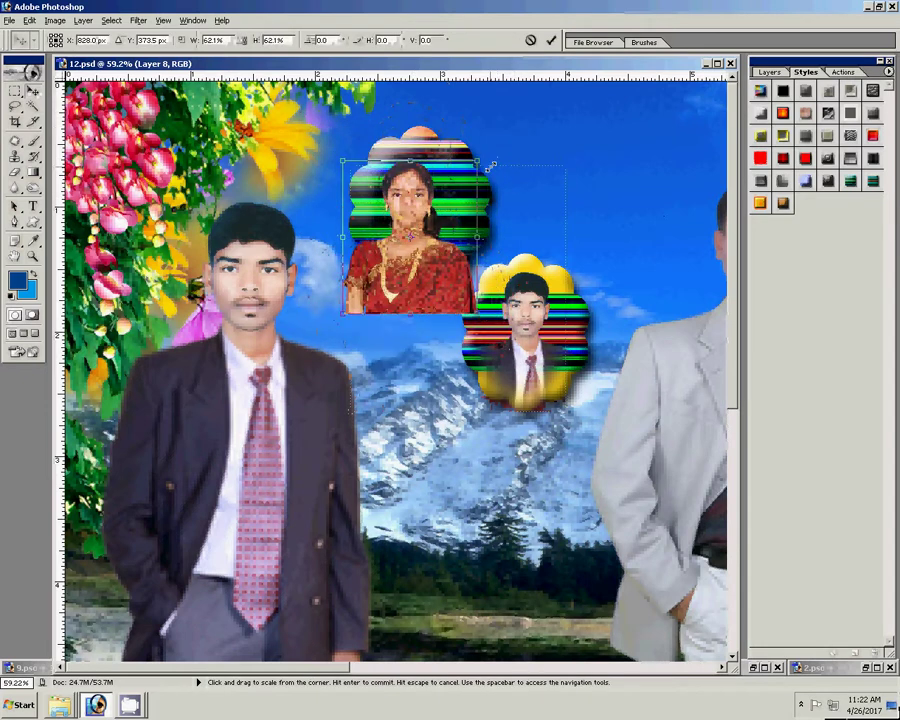
pyautogui.press('Return')
pyautogui.moveTo(398, 198); pyautogui.dragTo(406, 180)
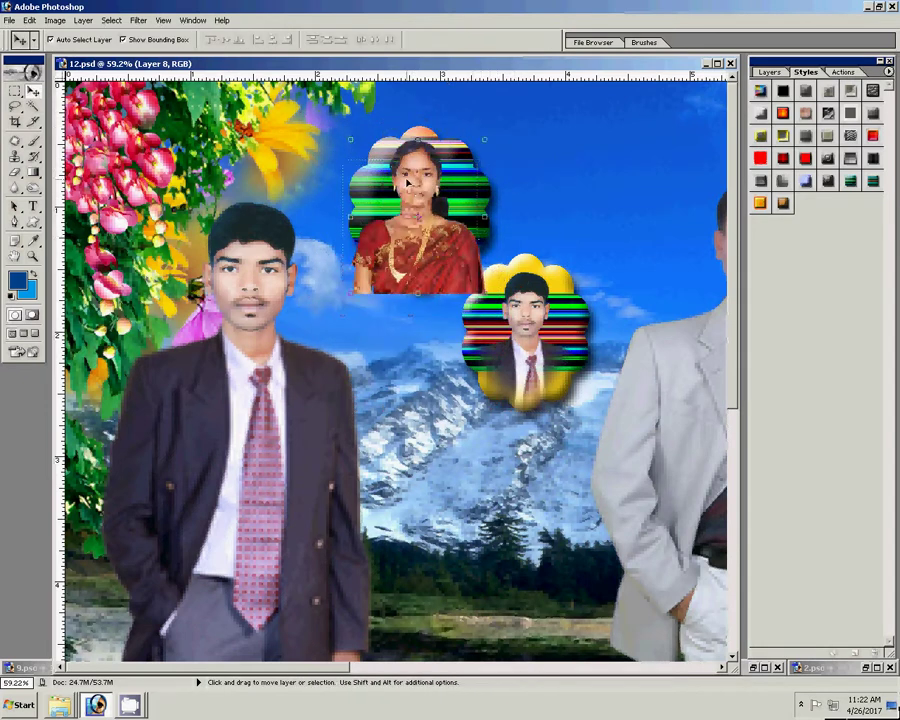
pyautogui.press('e')
pyautogui.moveTo(370, 282); pyautogui.dragTo(487, 255)
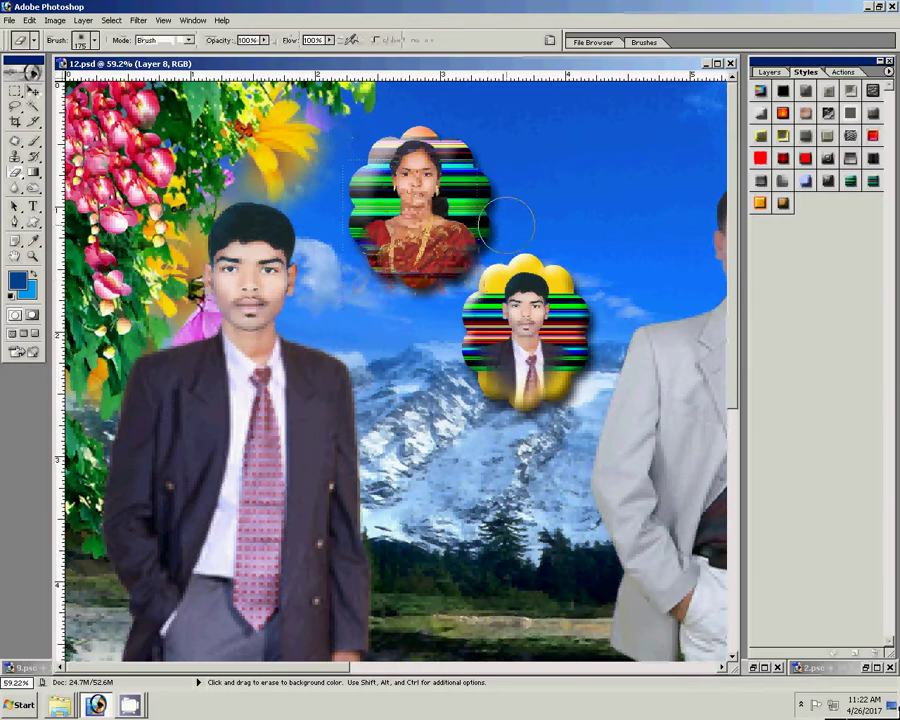
pyautogui.press('z')
pyautogui.rightClick(436, 326)
# Step: Fit the composite on screen, then browse drive D's folder B and its E subfolder in Explorer
pyautogui.click(462, 328)
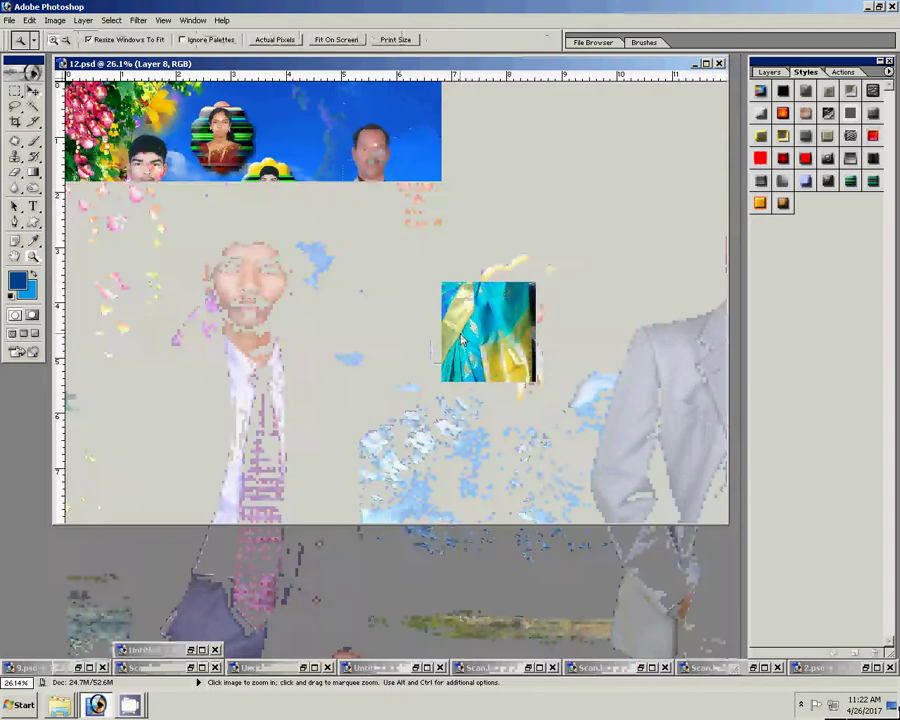
pyautogui.moveTo(59, 704)
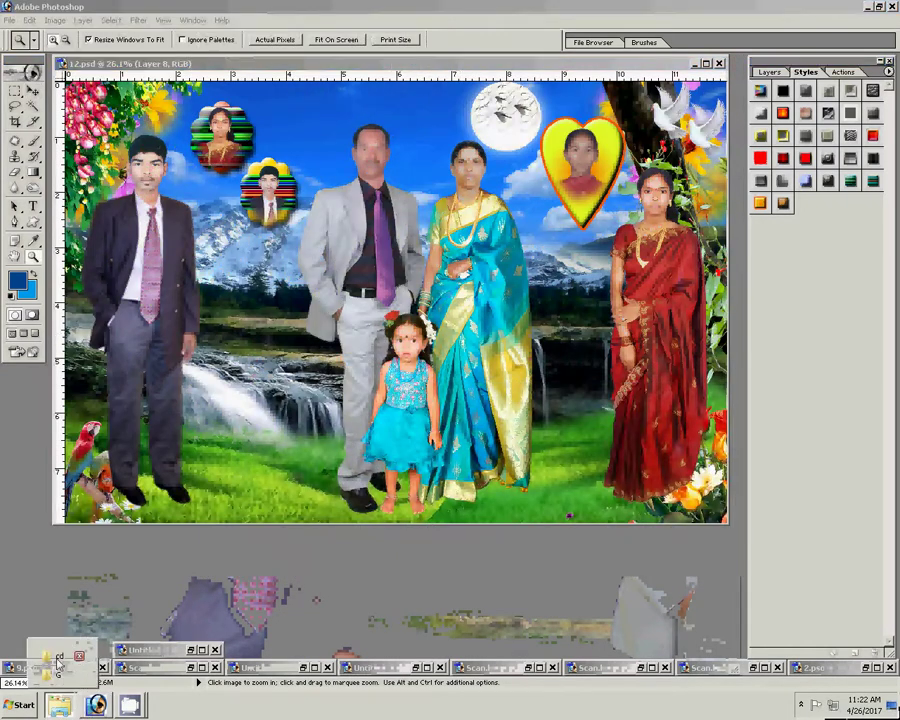
pyautogui.click(68, 668)
pyautogui.click(352, 351)
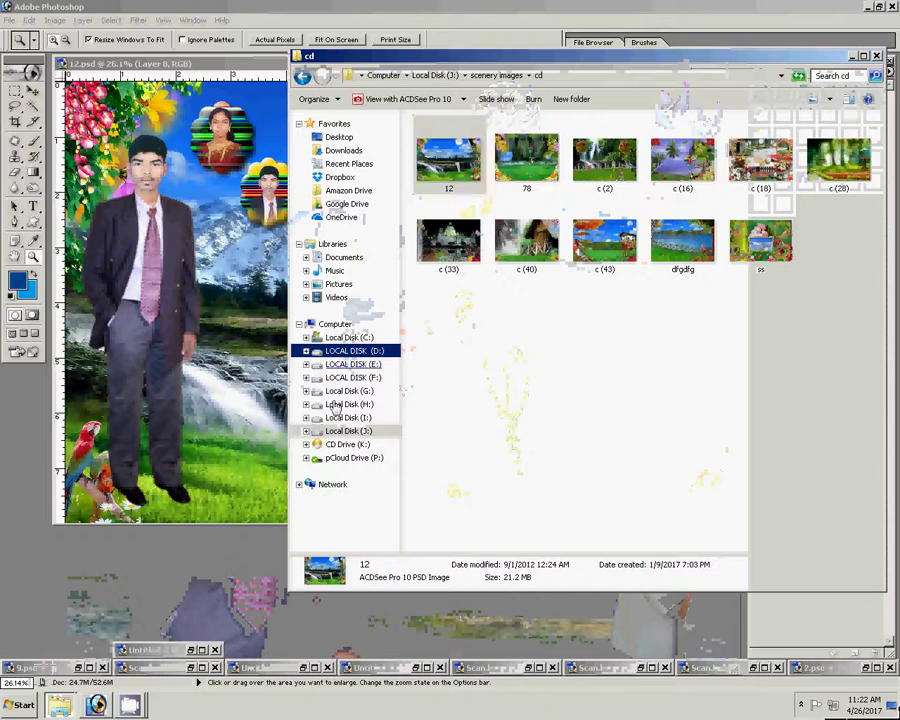
pyautogui.doubleClick(440, 446)
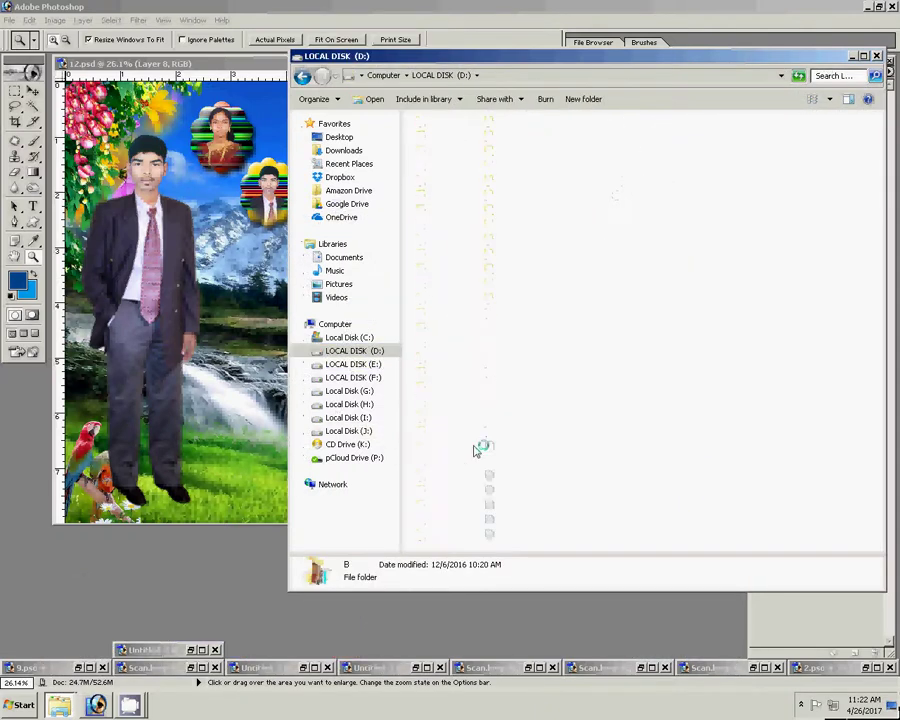
pyautogui.doubleClick(755, 225)
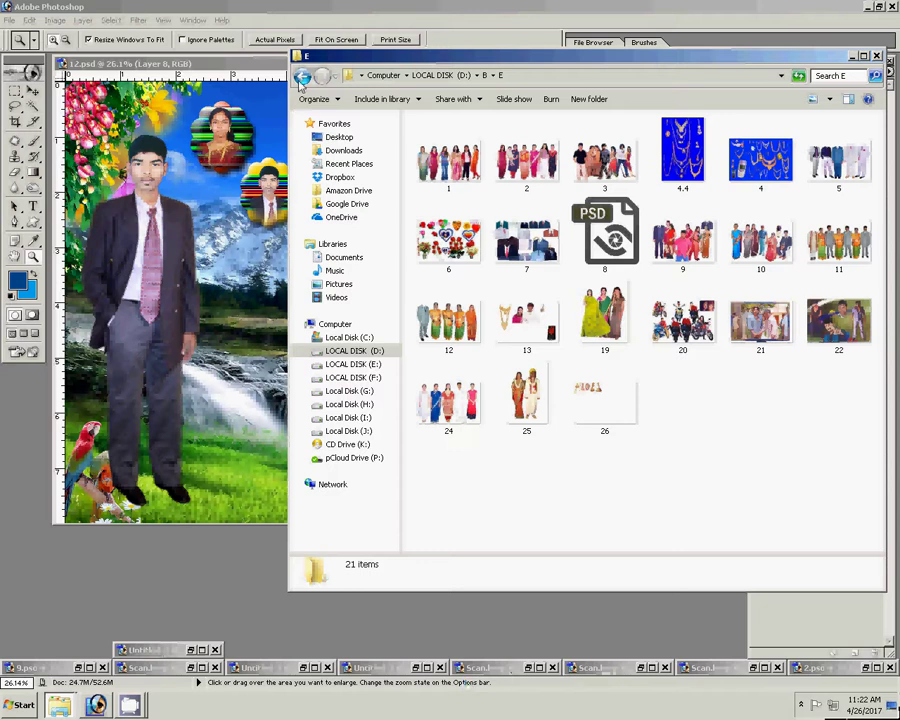
pyautogui.click(682, 150)
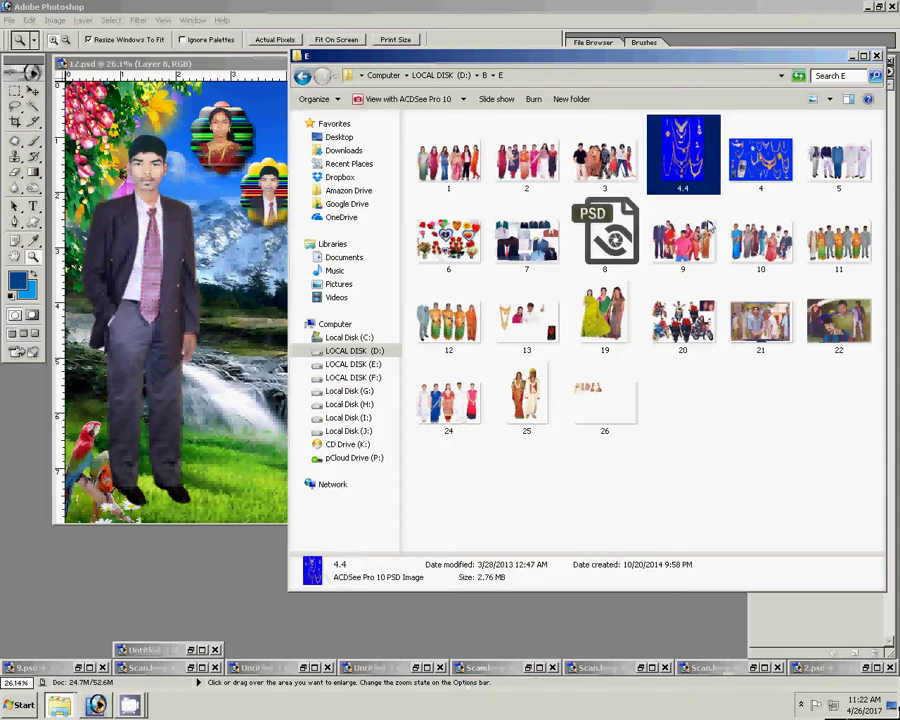
pyautogui.click(302, 77)
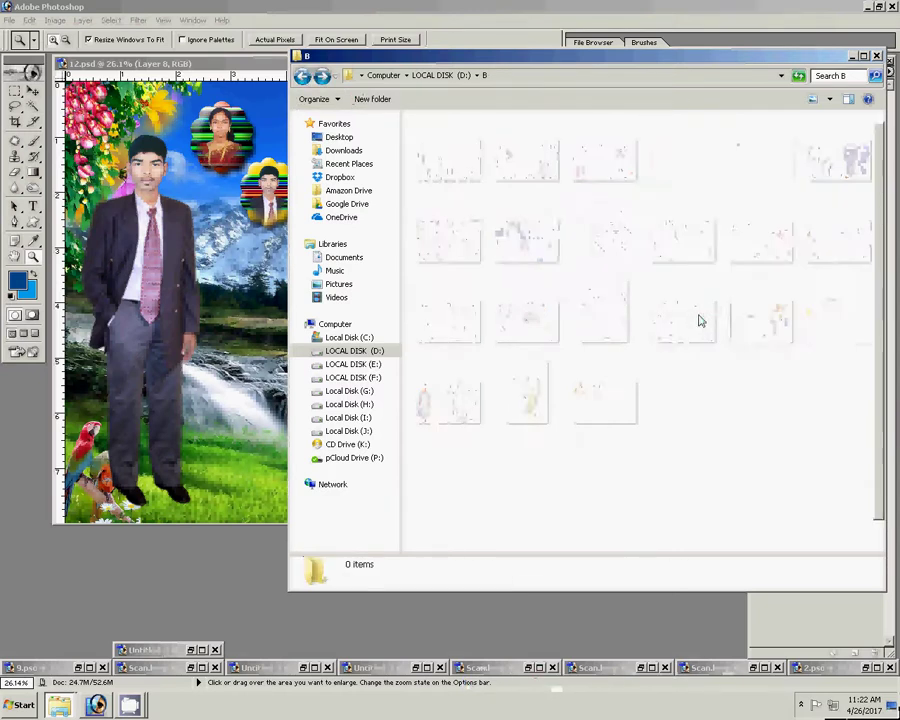
# Step: Check the drass folder, then open Jevel's.psd from folder J in Photoshop
pyautogui.click(675, 245)
pyautogui.doubleClick(675, 245)
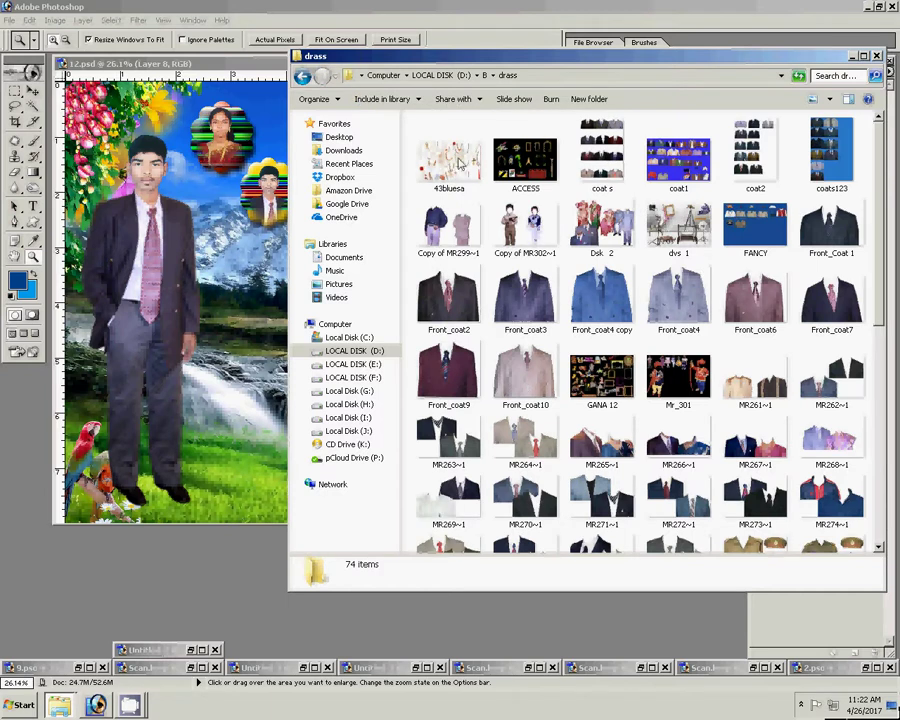
pyautogui.click(440, 172)
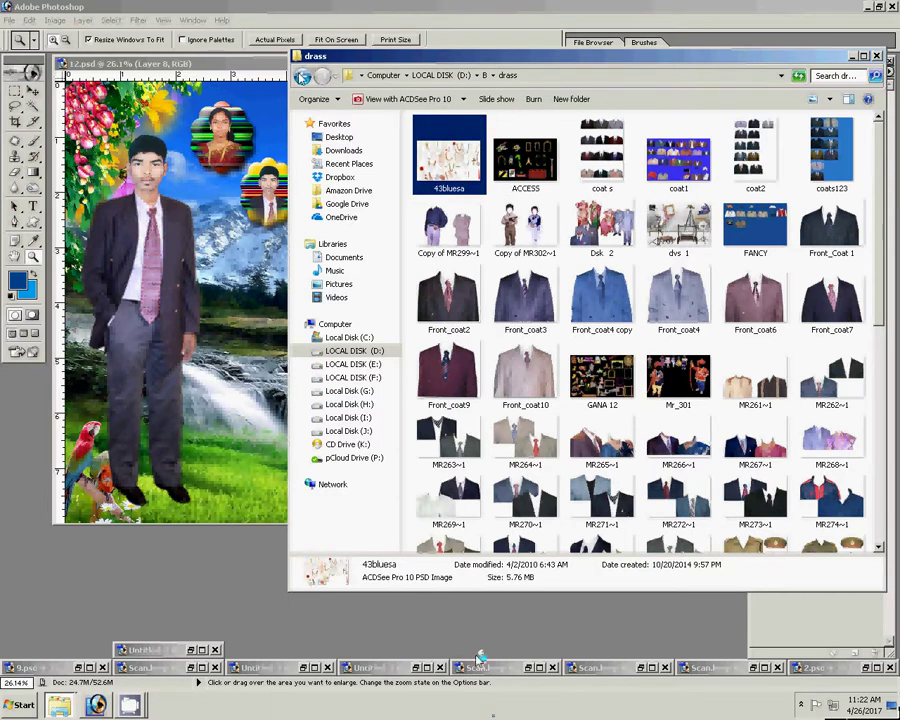
pyautogui.press('BackSpace')
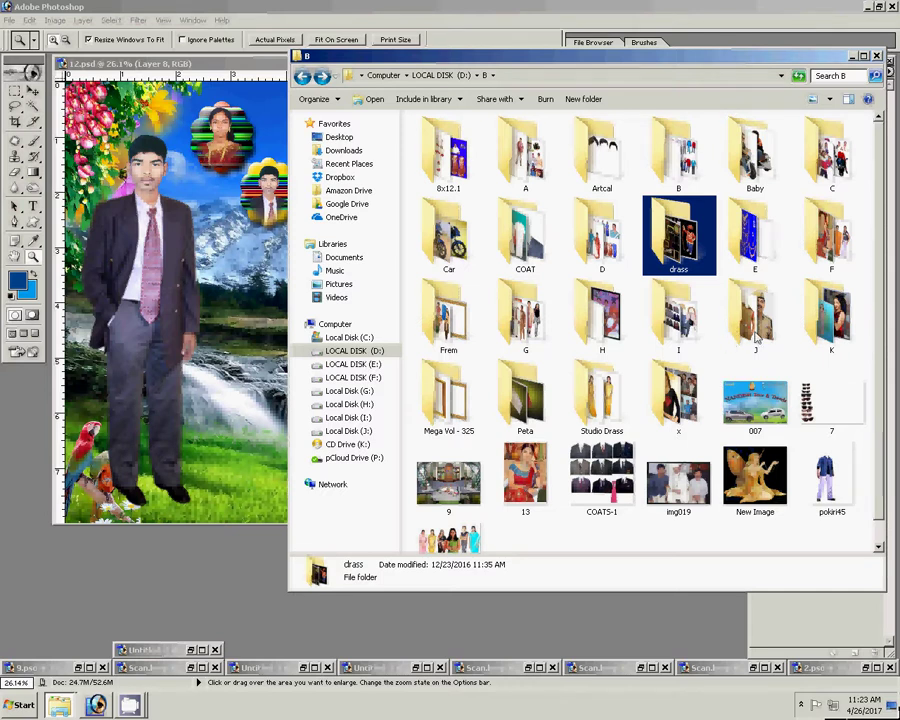
pyautogui.doubleClick(756, 340)
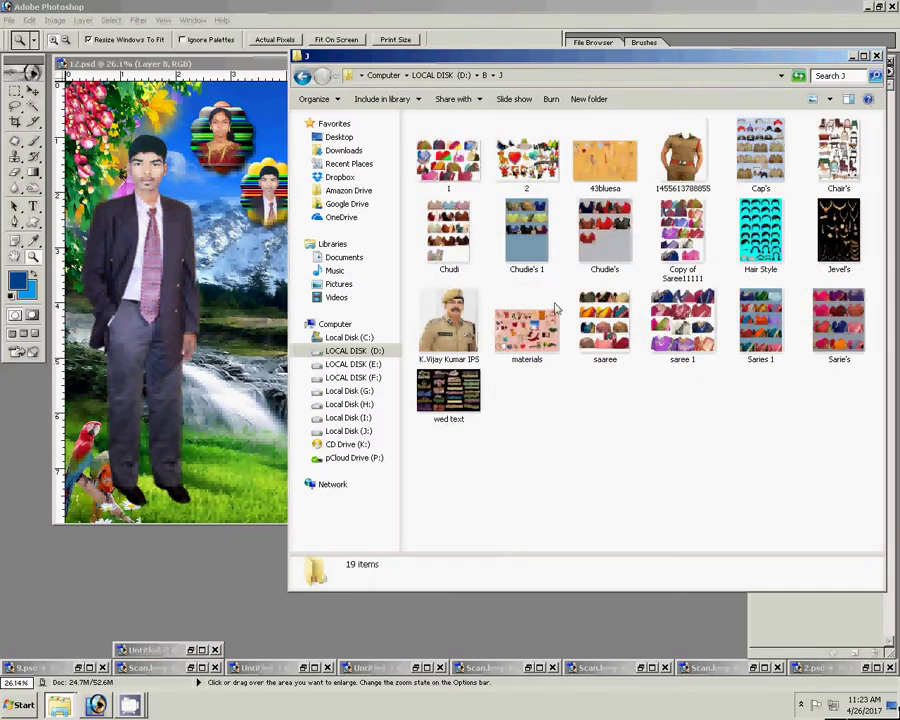
pyautogui.moveTo(838, 225)
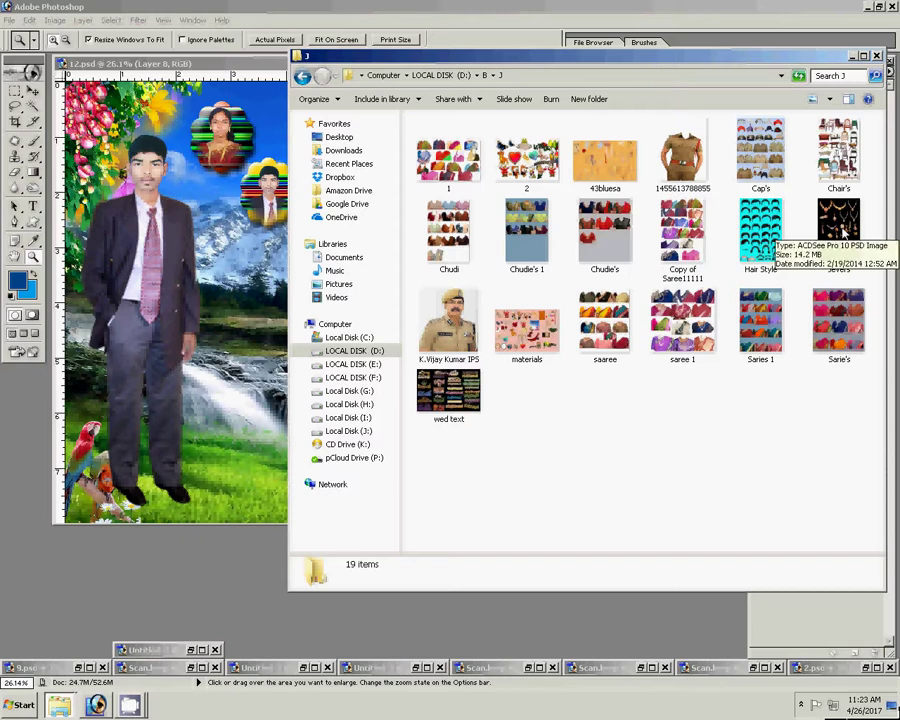
pyautogui.moveTo(844, 232); pyautogui.dragTo(667, 594)
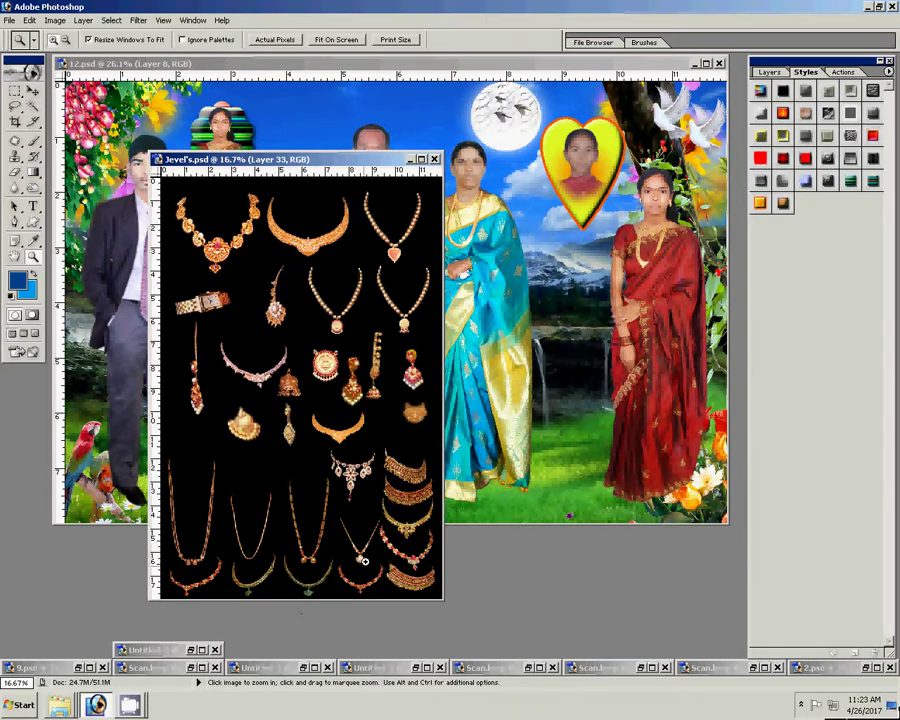
# Step: Drag the bottom-row beaded gold necklace from Jevel's.psd into 12.psd and zoom in on the blue-saree woman
pyautogui.press('v')
pyautogui.click(213, 567)
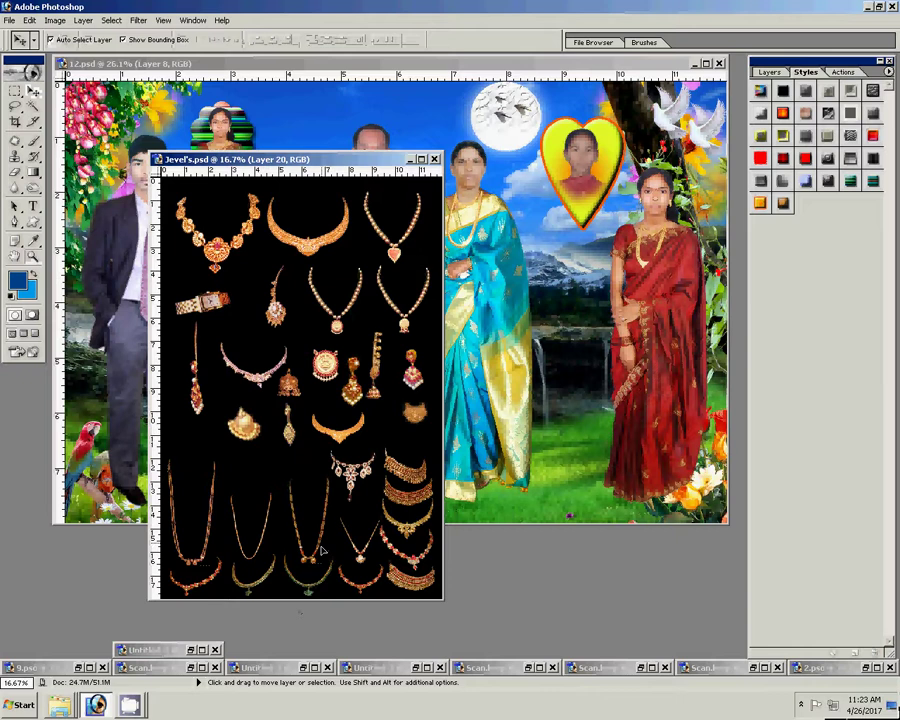
pyautogui.moveTo(307, 567)
pyautogui.mouseDown()
pyautogui.moveTo(517, 292)
pyautogui.moveTo(470, 230)
pyautogui.mouseUp()
pyautogui.press('z')
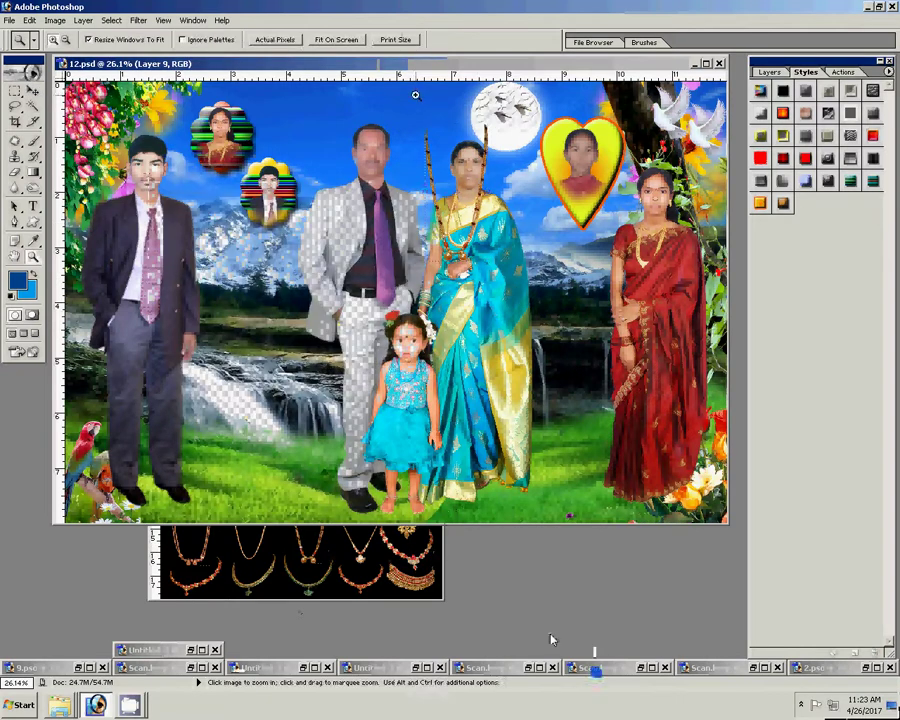
pyautogui.moveTo(414, 92); pyautogui.dragTo(526, 319)
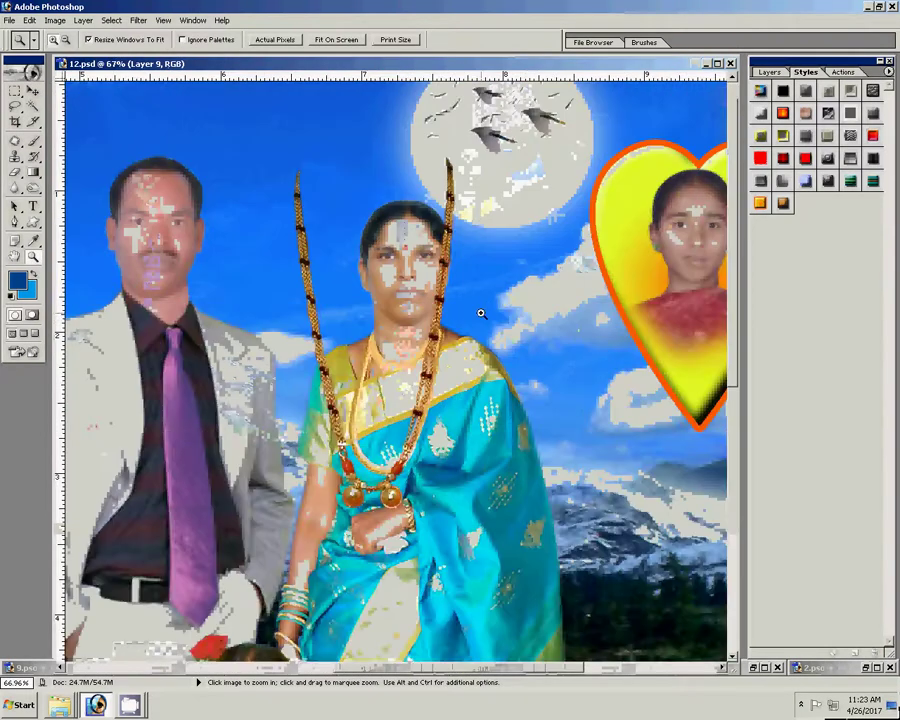
# Step: Lighten the necklace layer using Image > Adjustments > Variations with the Lighter option
pyautogui.press('v')
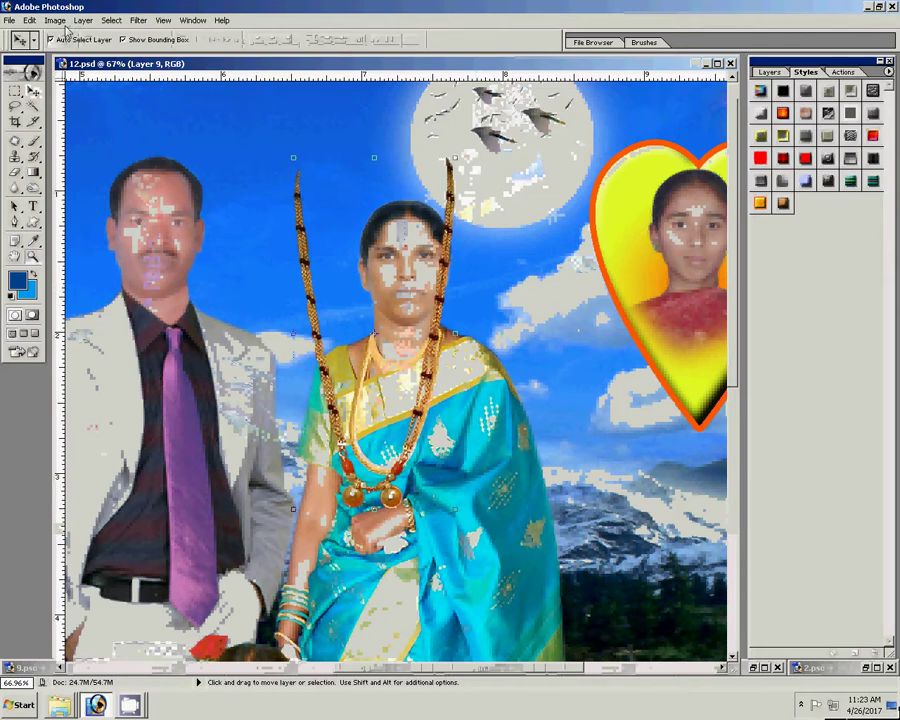
pyautogui.click(56, 20)
pyautogui.moveTo(76, 53)
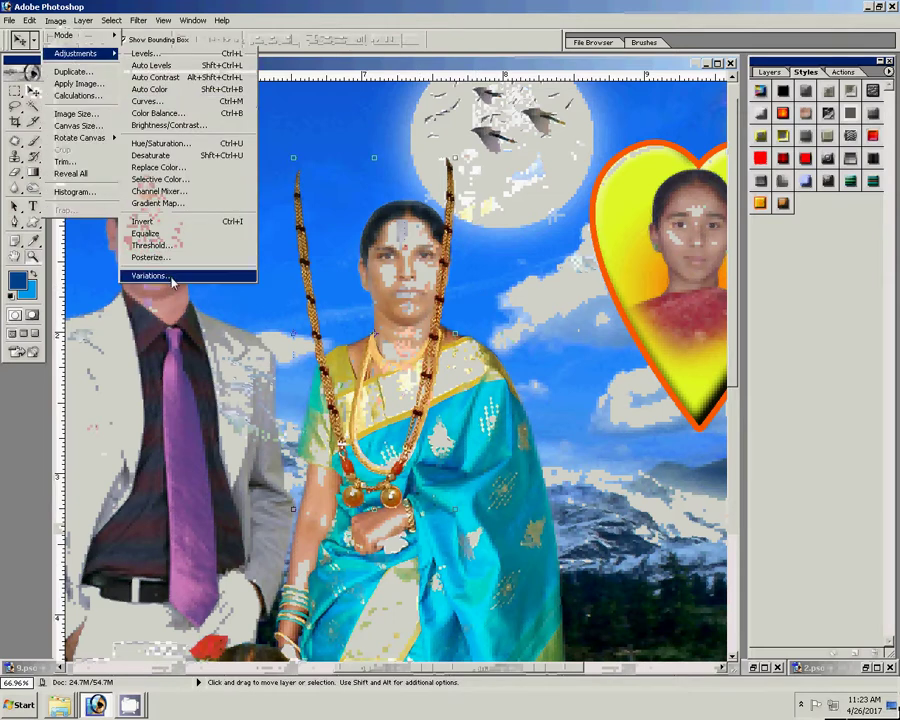
pyautogui.click(173, 282)
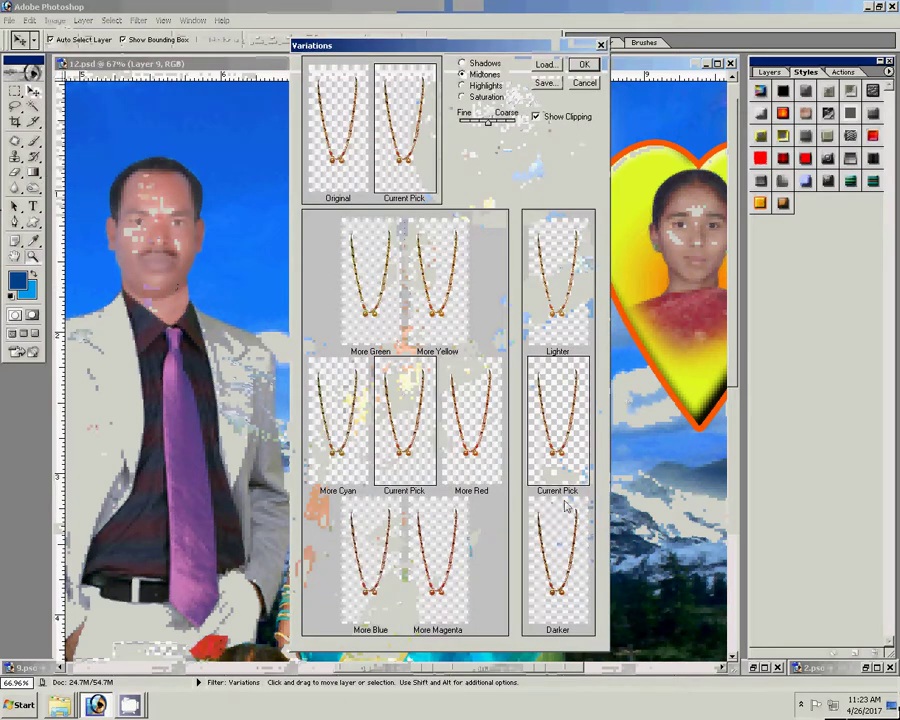
pyautogui.click(562, 303)
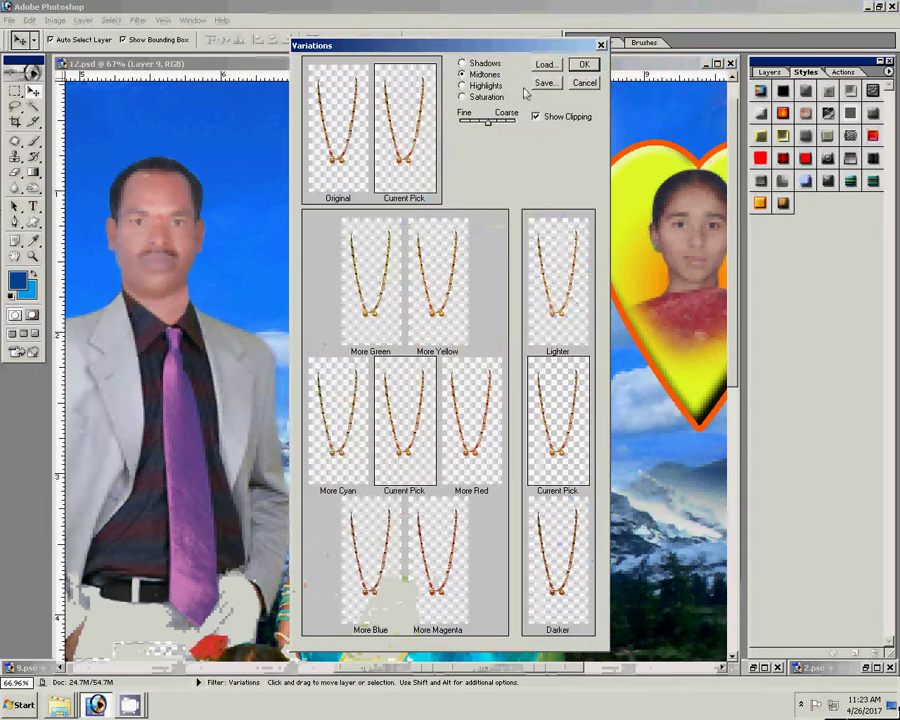
pyautogui.click(583, 64)
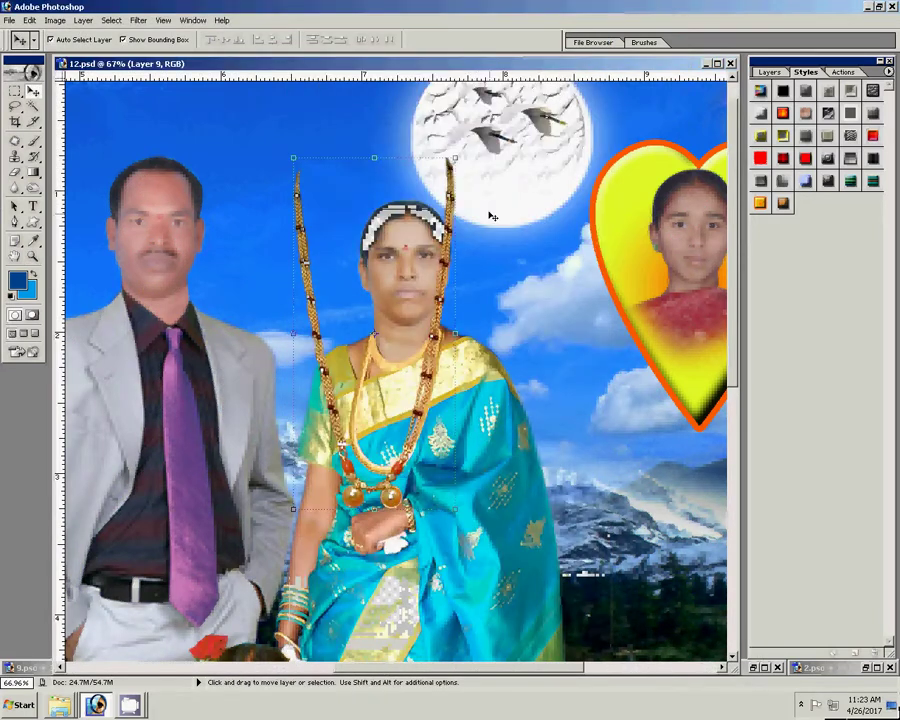
# Step: Scale the necklace down to about 85% and move it onto the woman's neck
pyautogui.moveTo(455, 157)
pyautogui.mouseDown()
pyautogui.moveTo(426, 256)
pyautogui.moveTo(443, 232)
pyautogui.mouseUp()
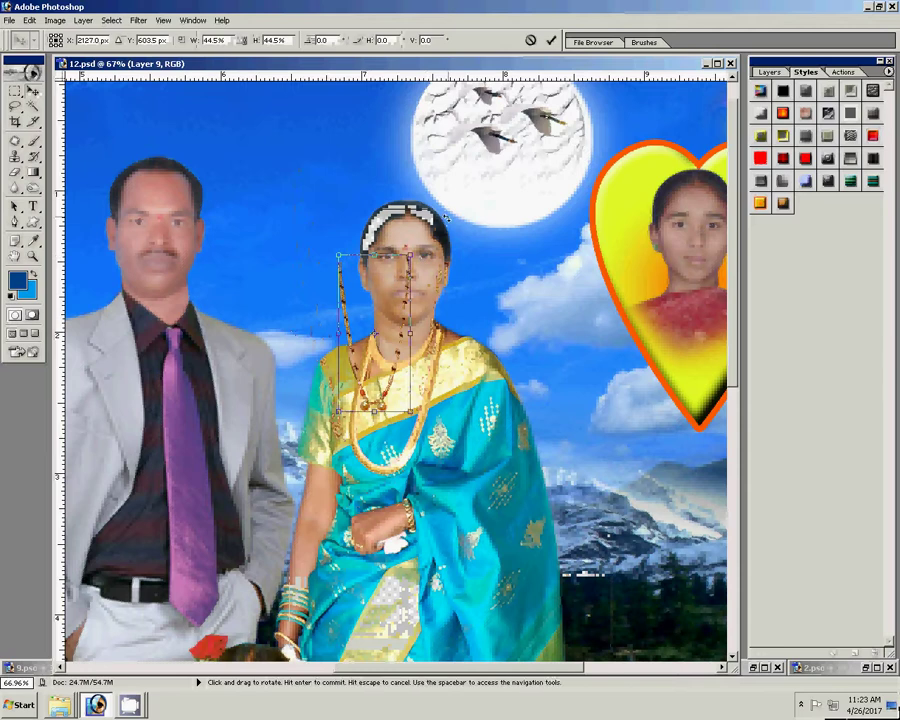
pyautogui.press('Return')
pyautogui.press('z')
pyautogui.moveTo(317, 235); pyautogui.dragTo(534, 497)
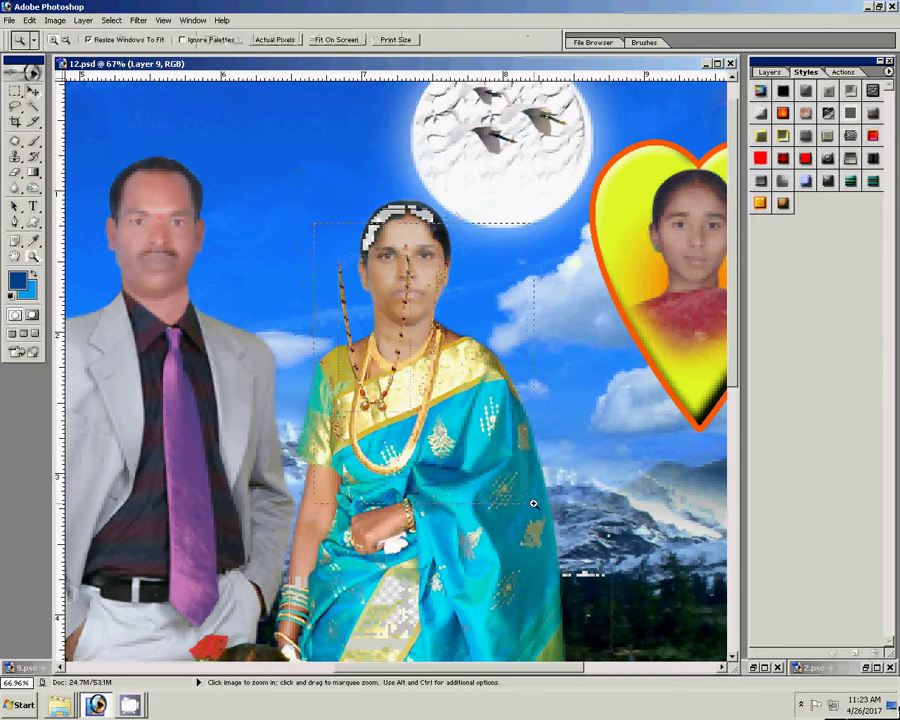
pyautogui.press('v')
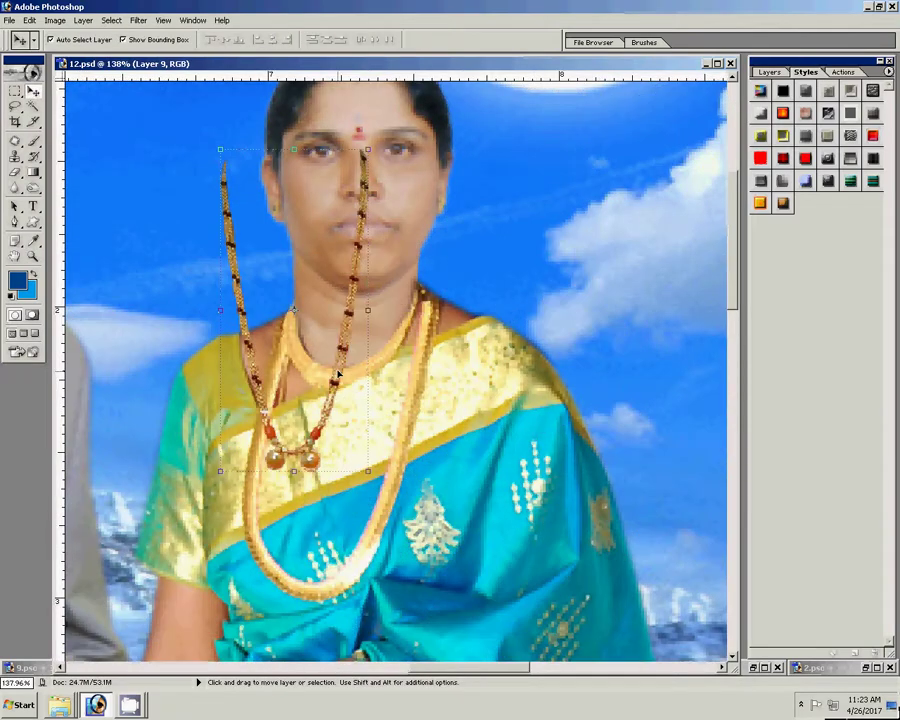
pyautogui.moveTo(340, 360)
pyautogui.mouseDown()
pyautogui.moveTo(405, 510)
pyautogui.moveTo(404, 496)
pyautogui.mouseUp()
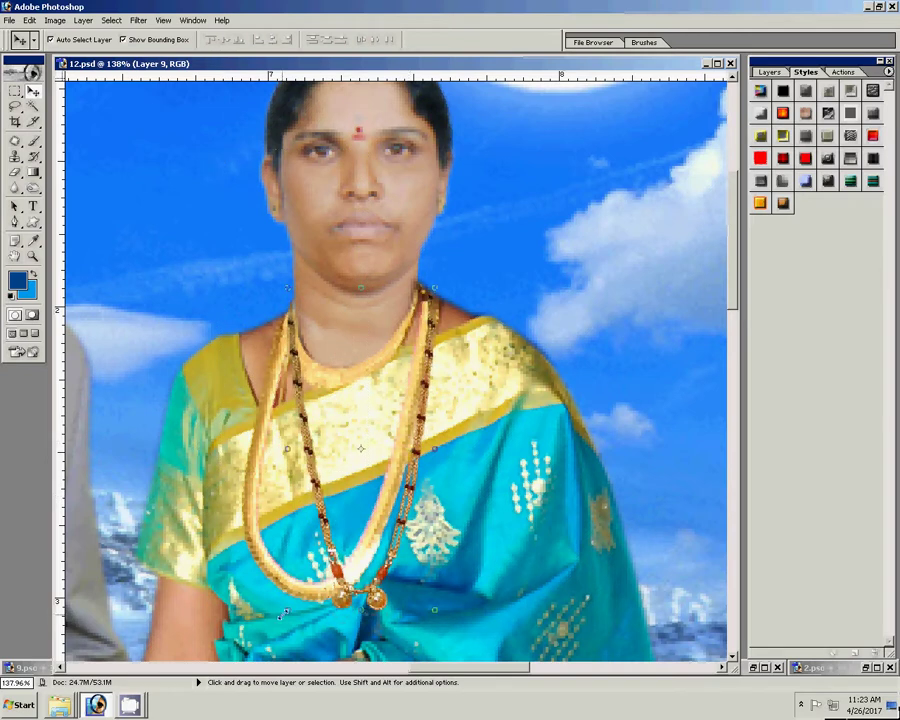
# Step: Distort the necklace's lower corners so it drapes around her neck over the saree
pyautogui.hotkey('ctrl', 't')
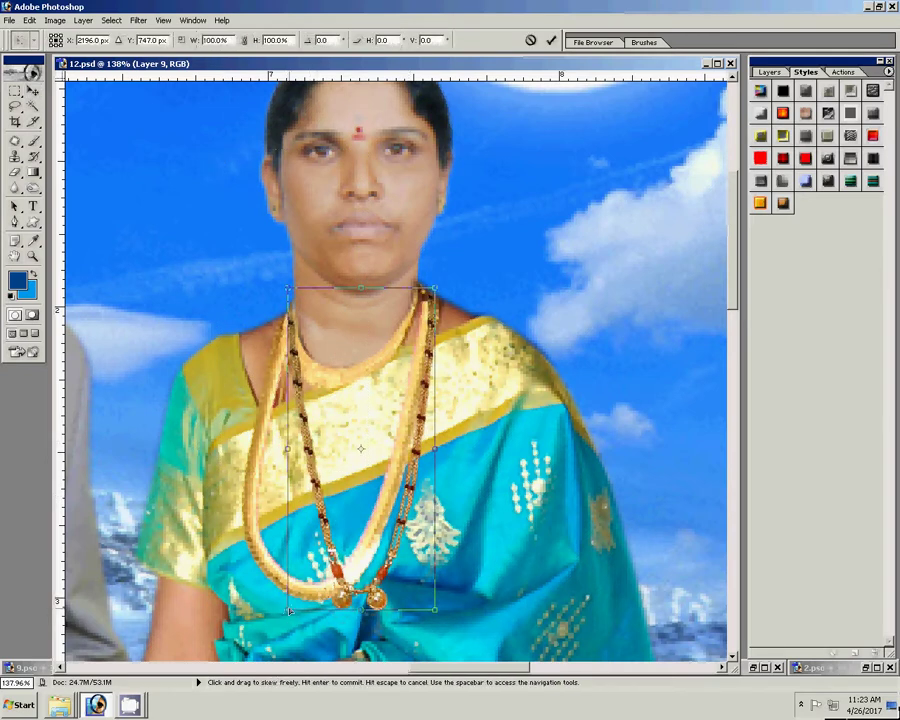
pyautogui.moveTo(288, 608); pyautogui.dragTo(237, 592)
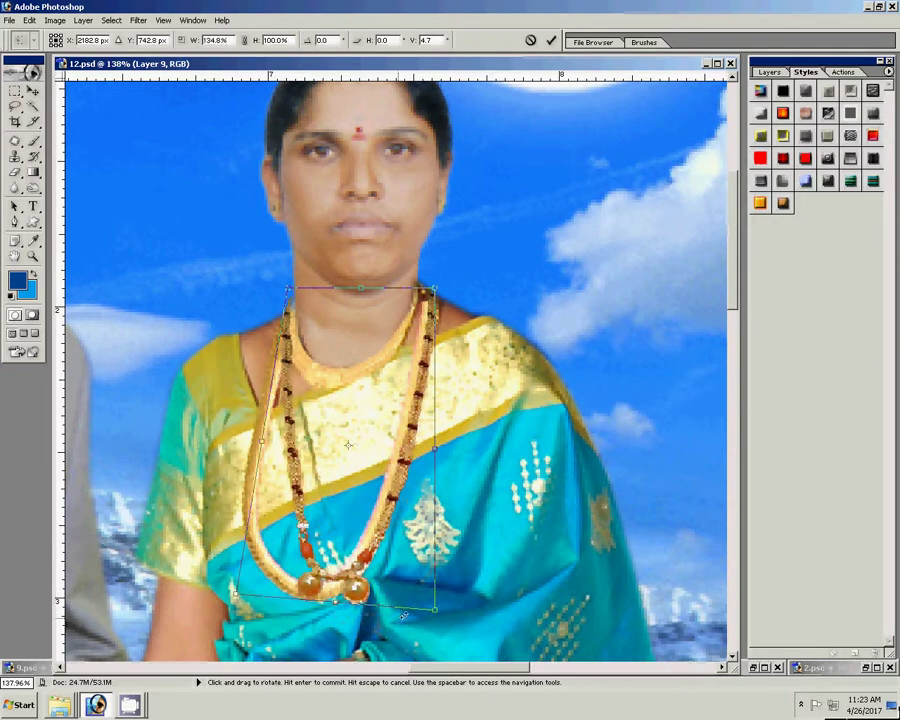
pyautogui.moveTo(434, 608)
pyautogui.mouseDown()
pyautogui.moveTo(406, 609)
pyautogui.moveTo(388, 593)
pyautogui.mouseUp()
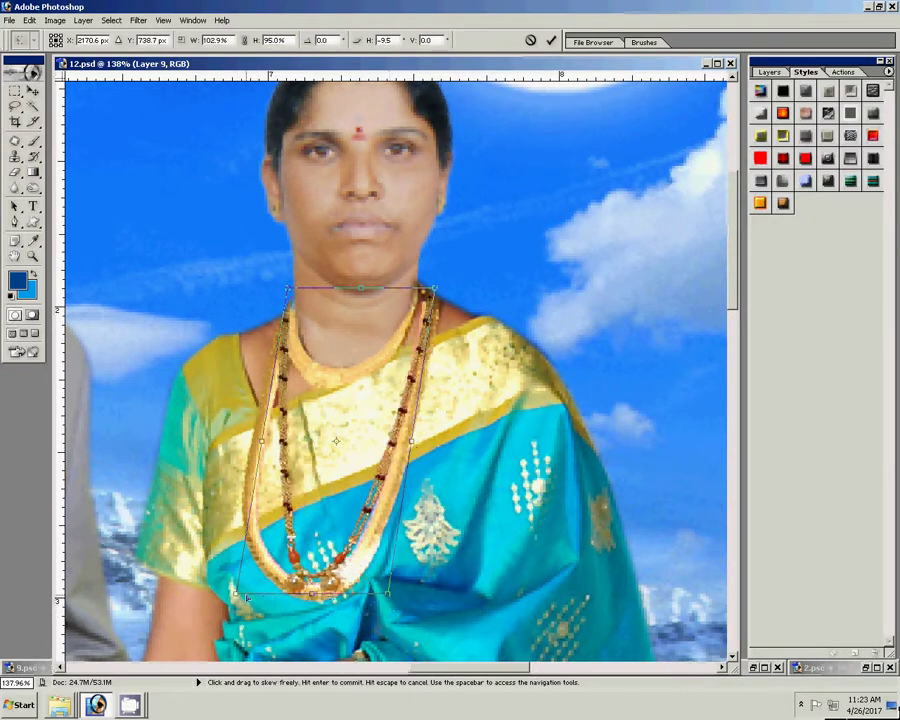
pyautogui.moveTo(247, 598); pyautogui.dragTo(237, 578)
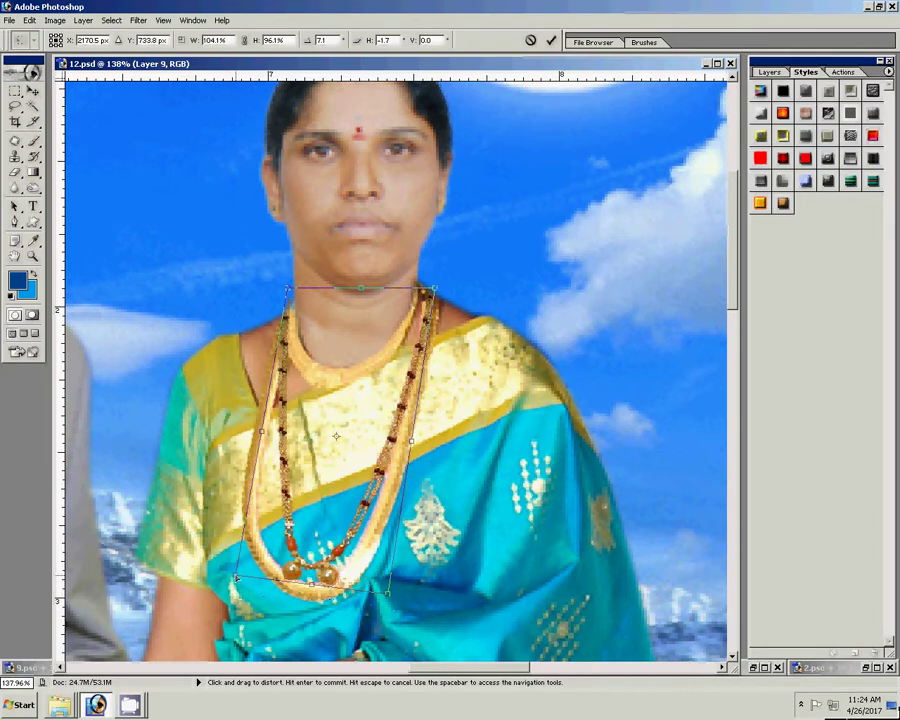
pyautogui.press('Return')
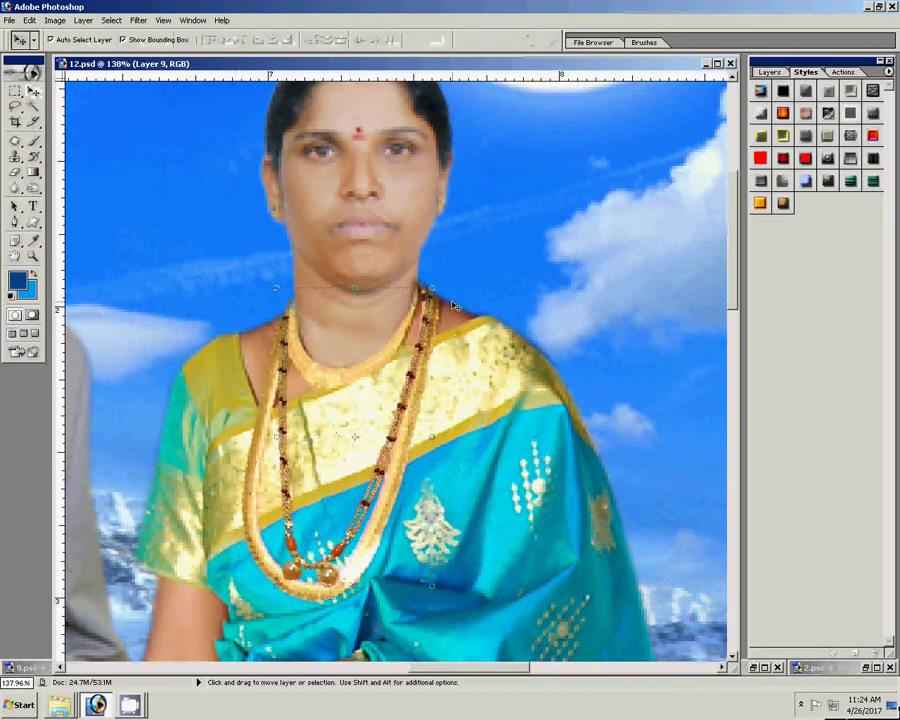
# Step: Pick the Eraser, then use Fit on Screen to view the entire composite with the necklace
pyautogui.press('e')
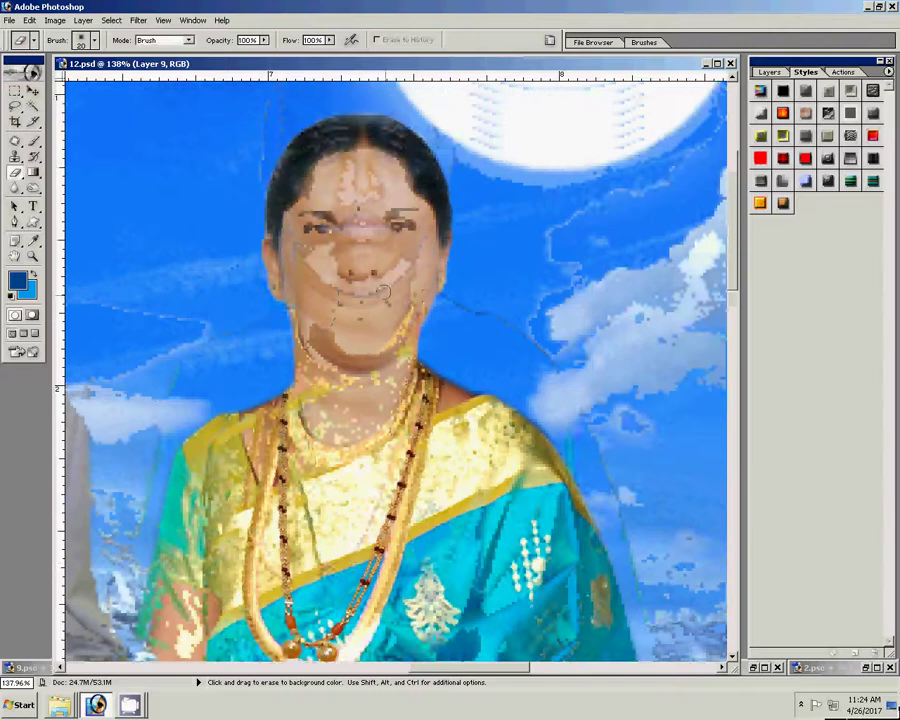
pyautogui.press('z')
pyautogui.rightClick(377, 309)
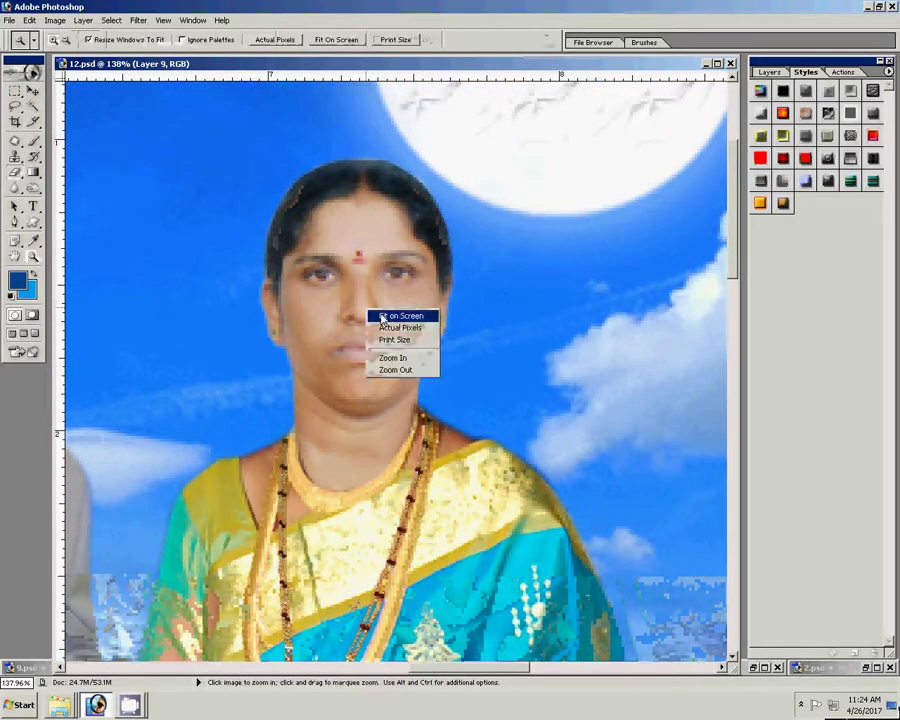
pyautogui.click(395, 313)
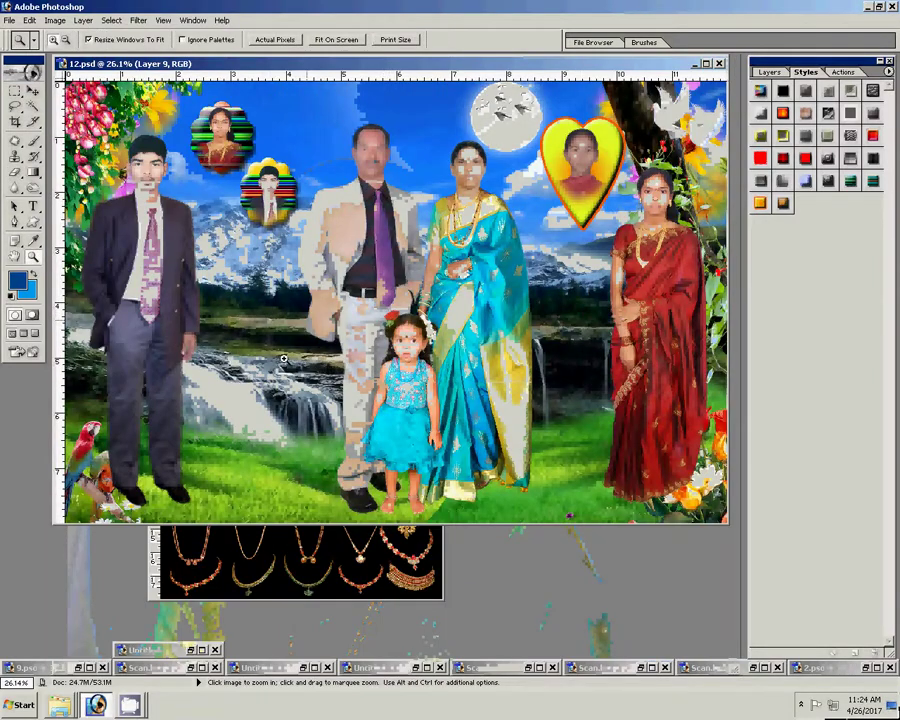
pyautogui.click(146, 707)
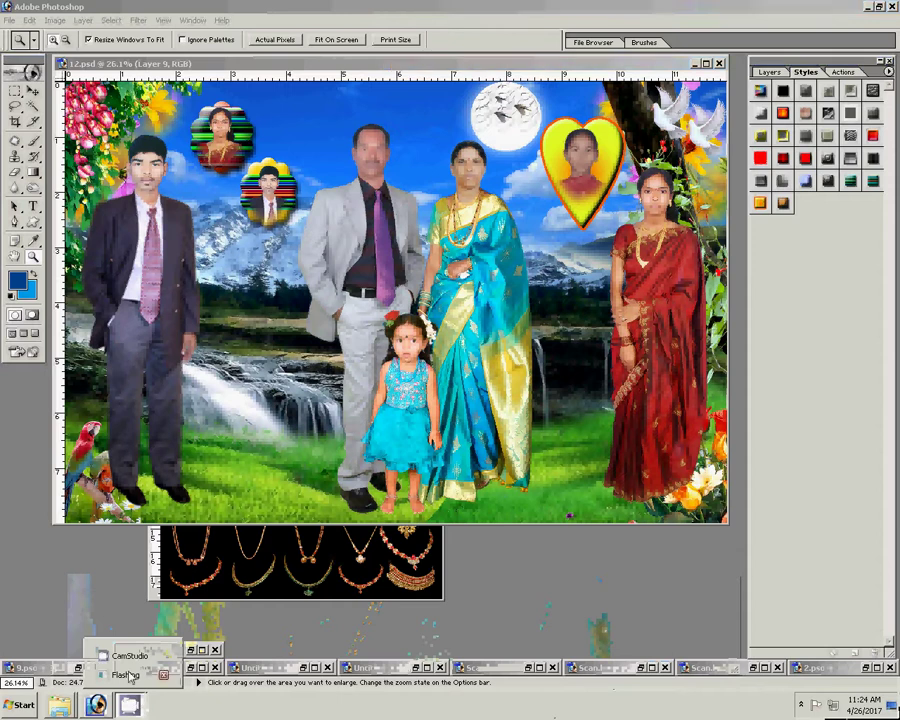